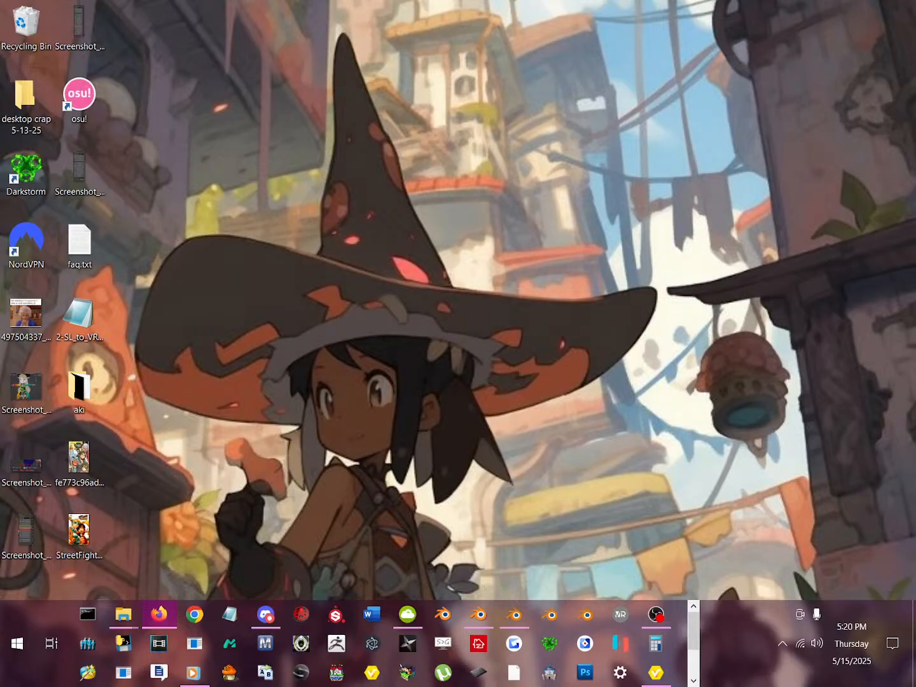
- Switch the sound playback device to Speakers (USB Audio Device)
click(818, 644)
click(790, 545)
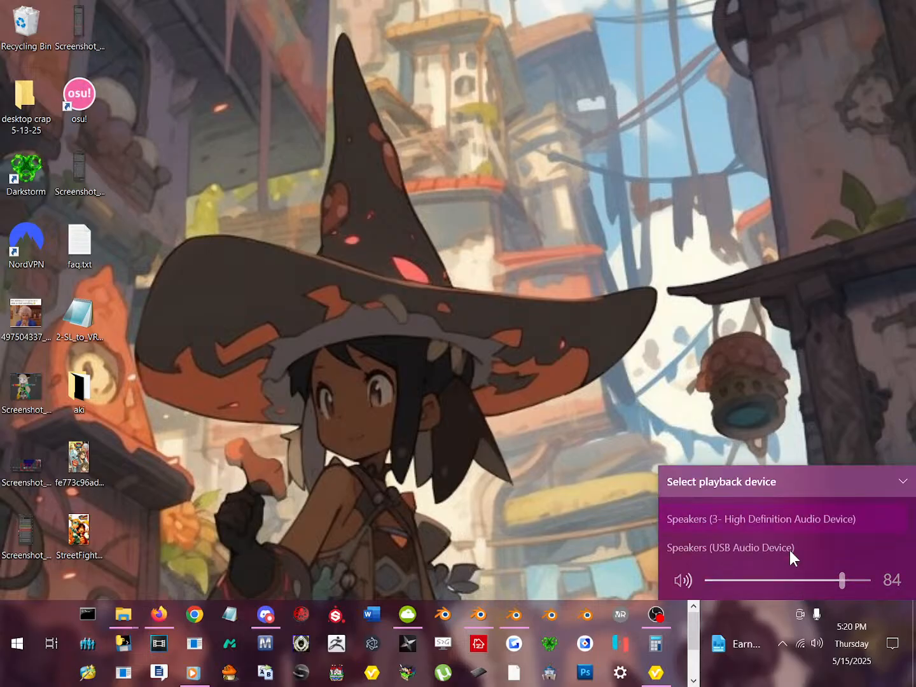
click(785, 535)
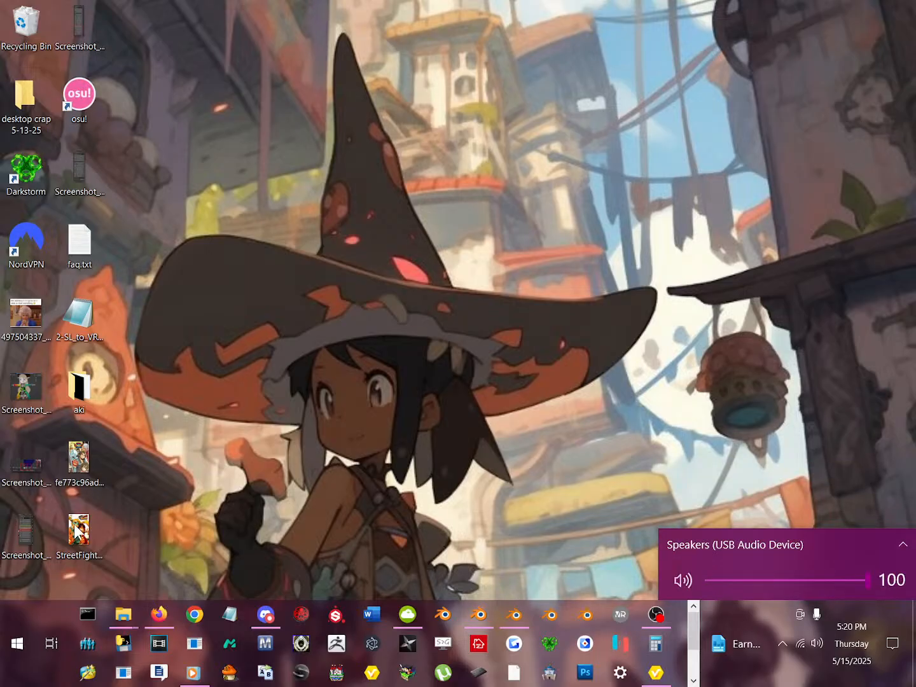
- Switch to OBS to check its recording status and audio levels, and minimize it
click(161, 621)
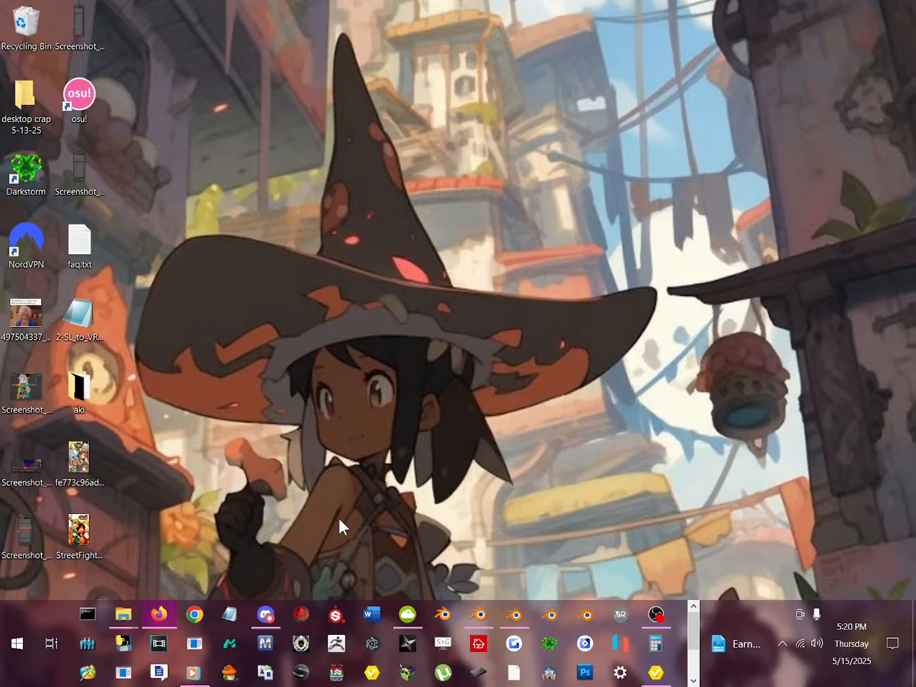
click(656, 615)
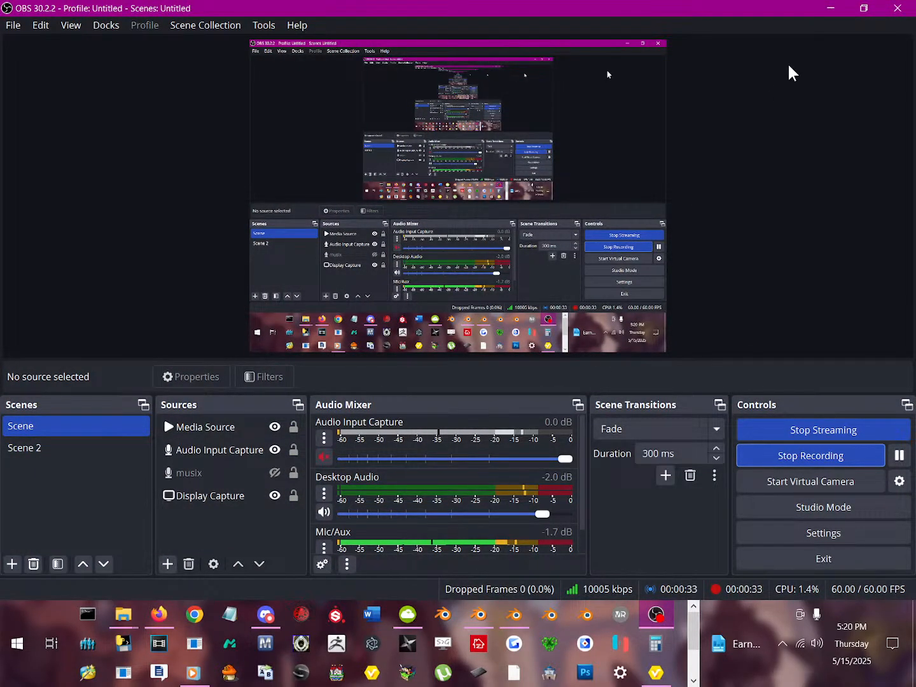
click(829, 8)
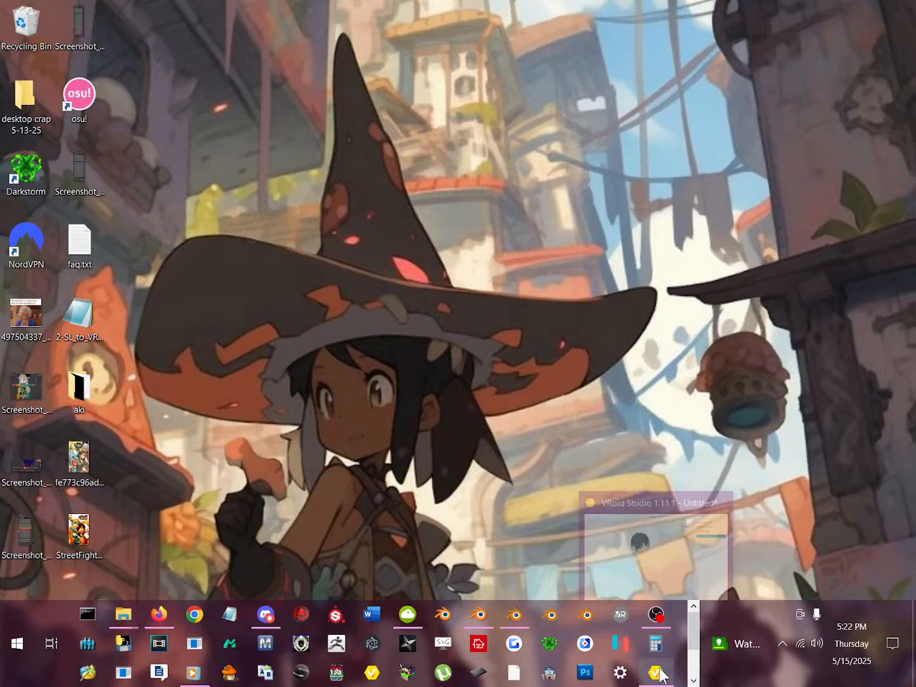
- Switch between the two open Blender windows to examine the pirate avatar and the black-haired avatar scene
click(514, 616)
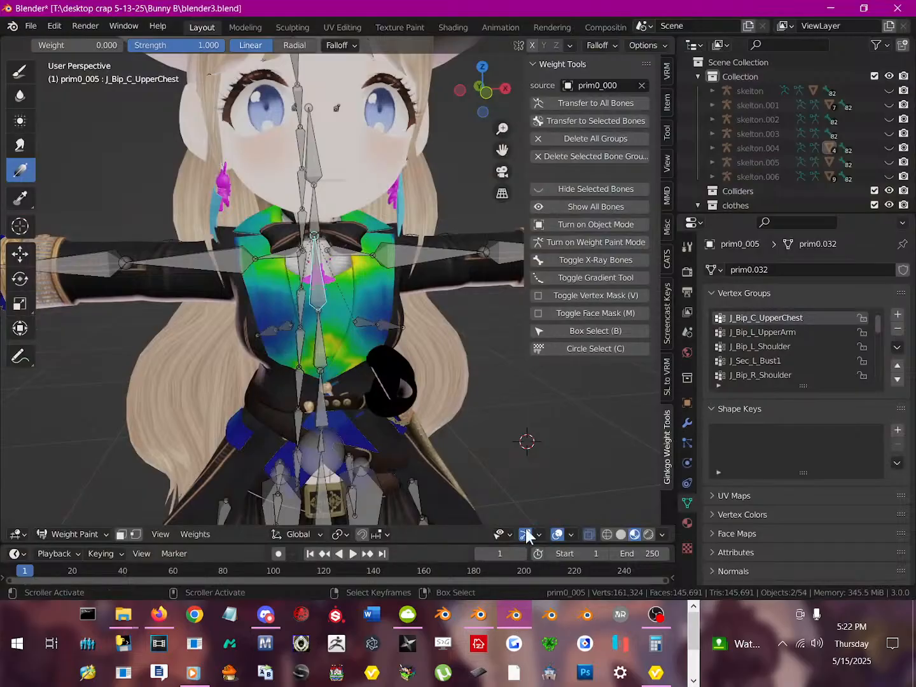
middle_drag(570, 490, 548, 494)
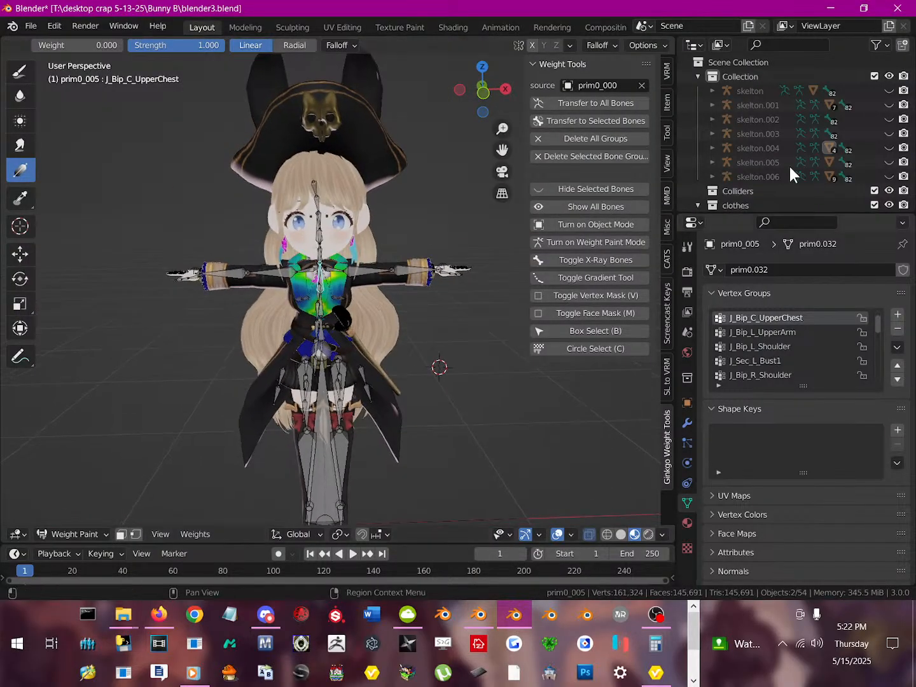
click(831, 8)
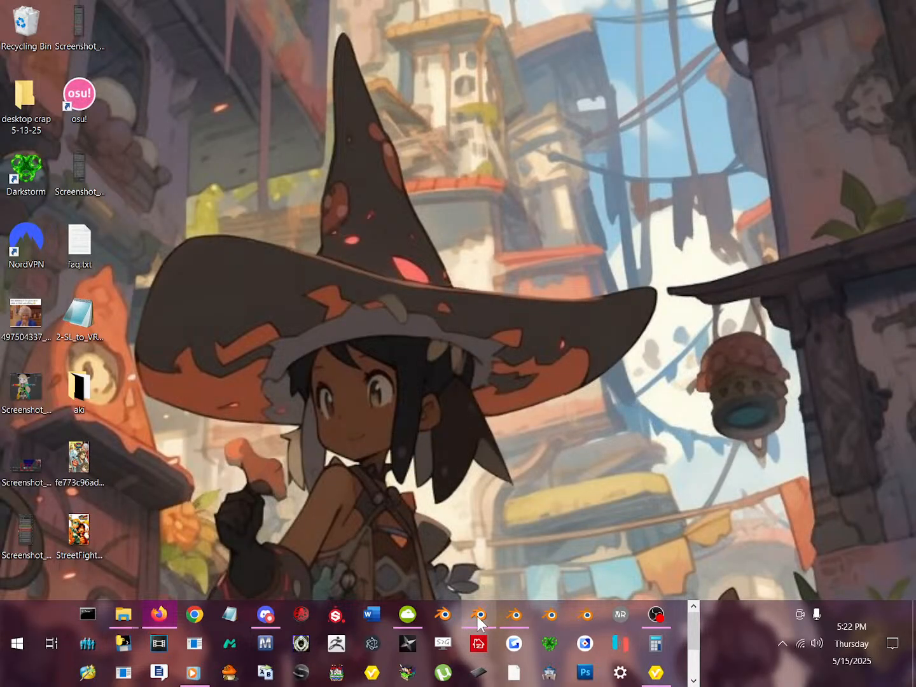
mouse_move(480, 618)
click(483, 525)
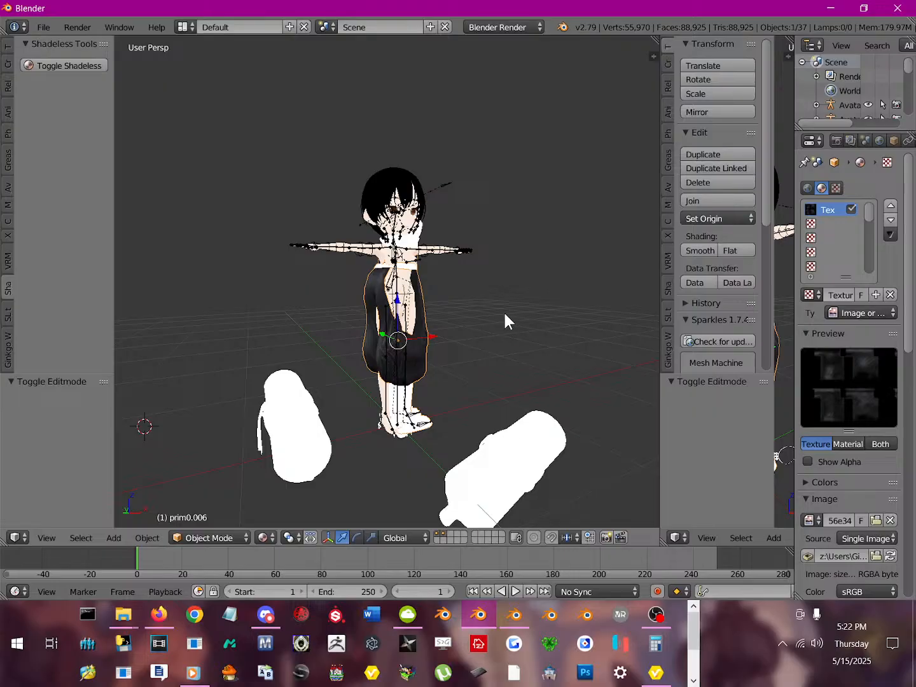
middle_drag(505, 319, 444, 333)
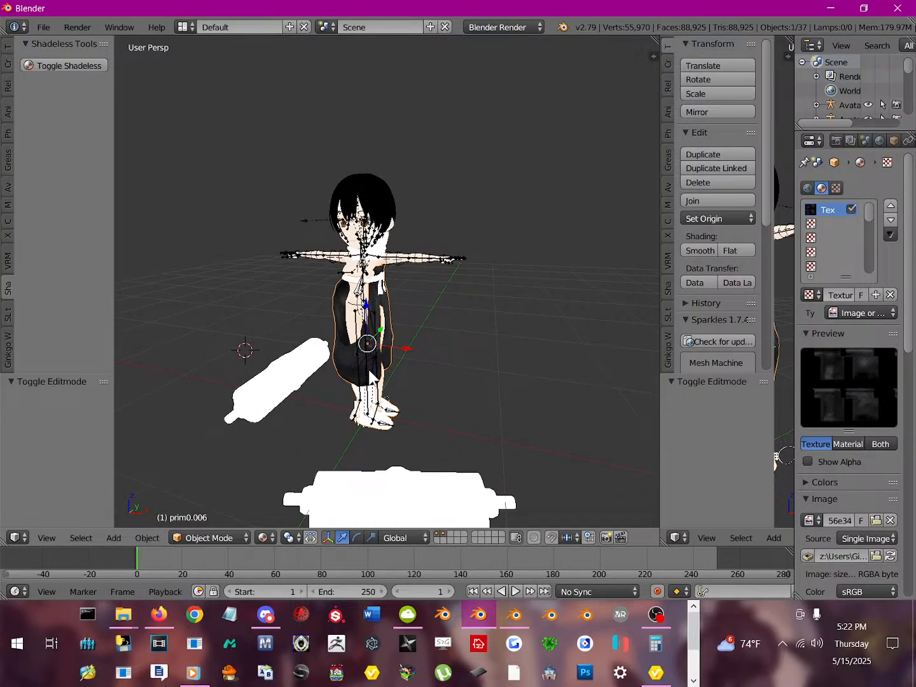
right_click(346, 360)
right_click(346, 360)
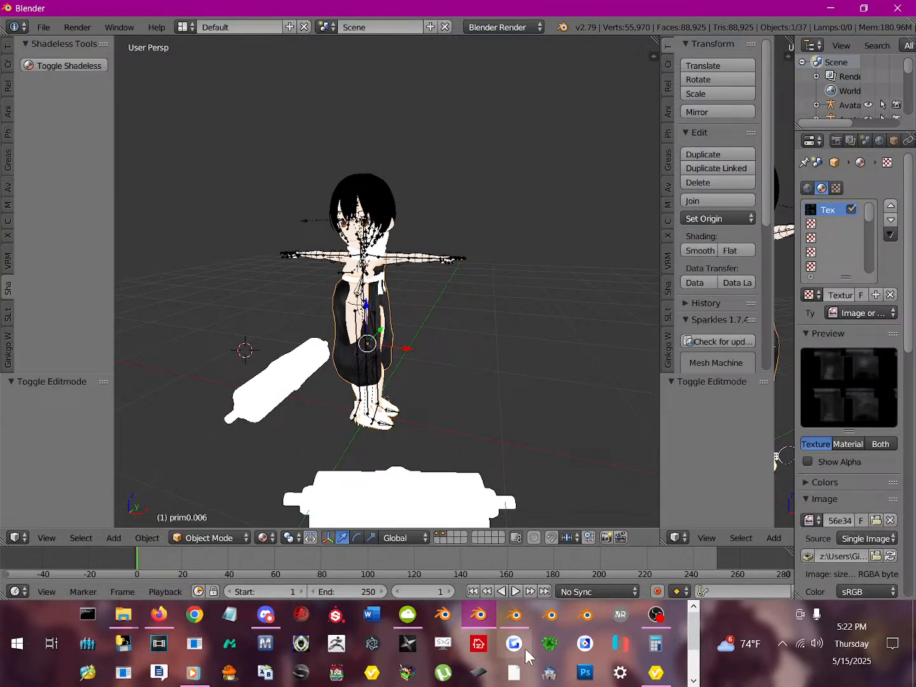
- Switch to the Blender window with blender3.blend and start a new General file without saving the changes
click(515, 615)
click(29, 26)
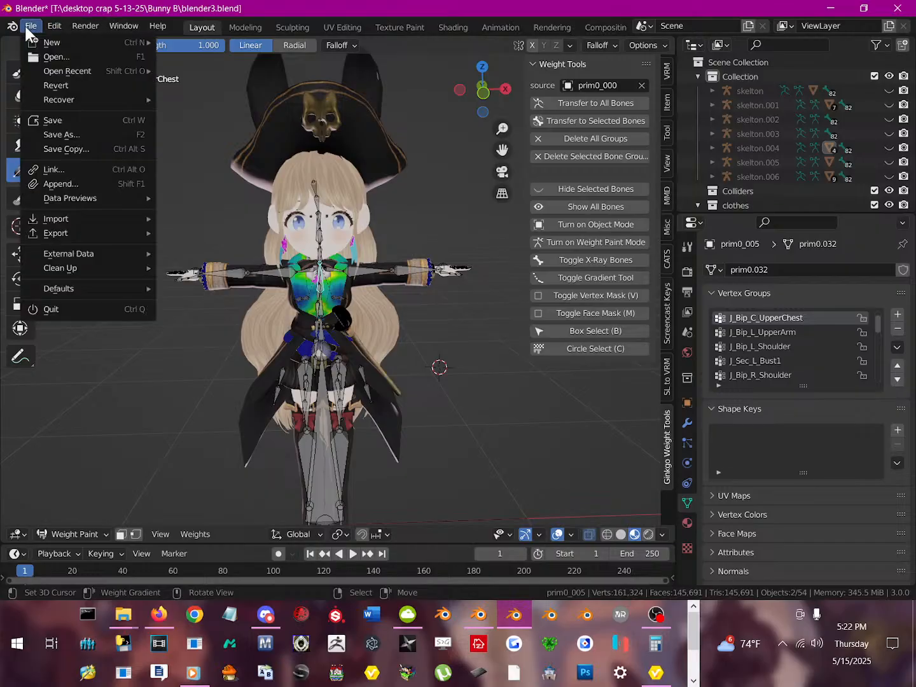
mouse_move(46, 43)
click(185, 47)
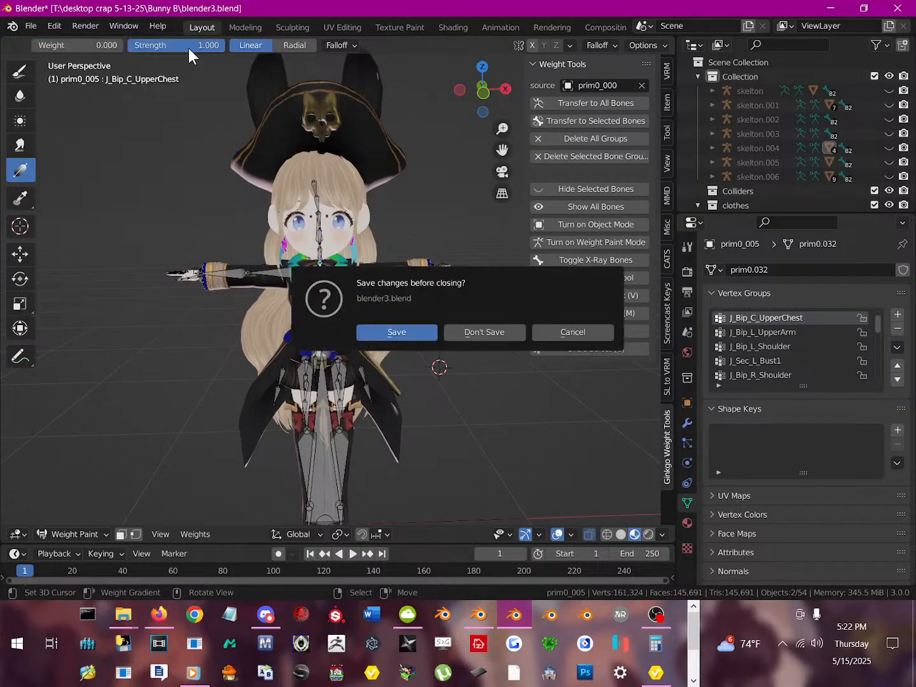
click(484, 332)
- Delete all default objects from the scene and place the 3D cursor near the world origin
key(alt+a)
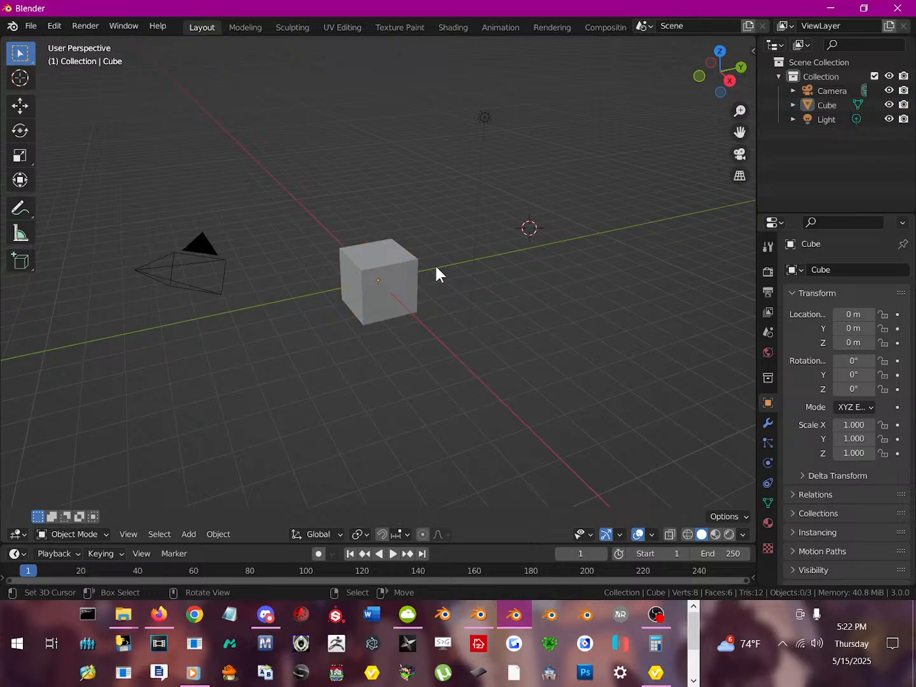
key(a)
key(Delete)
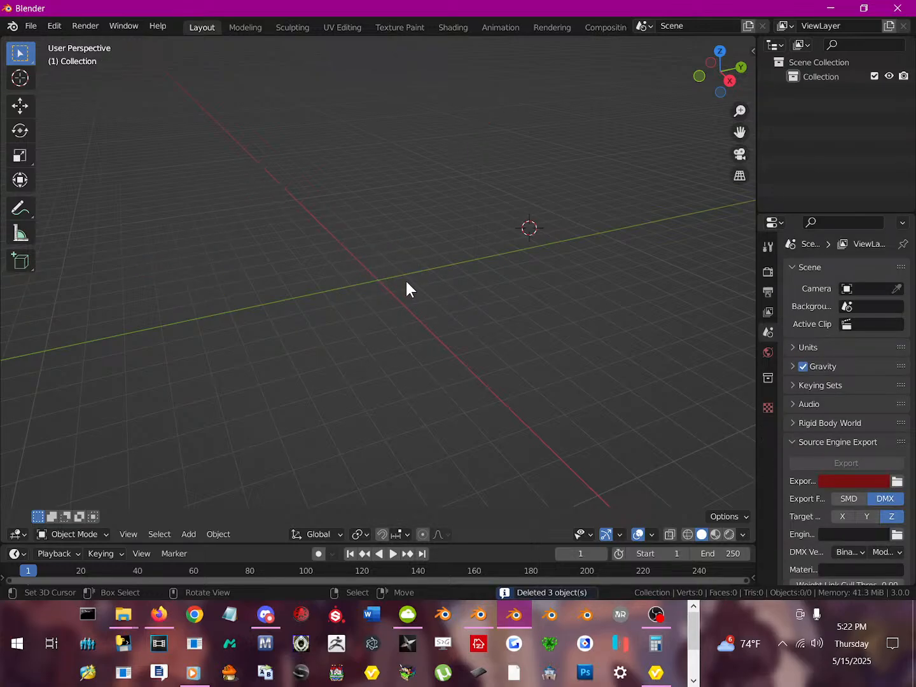
shift+right_click(373, 279)
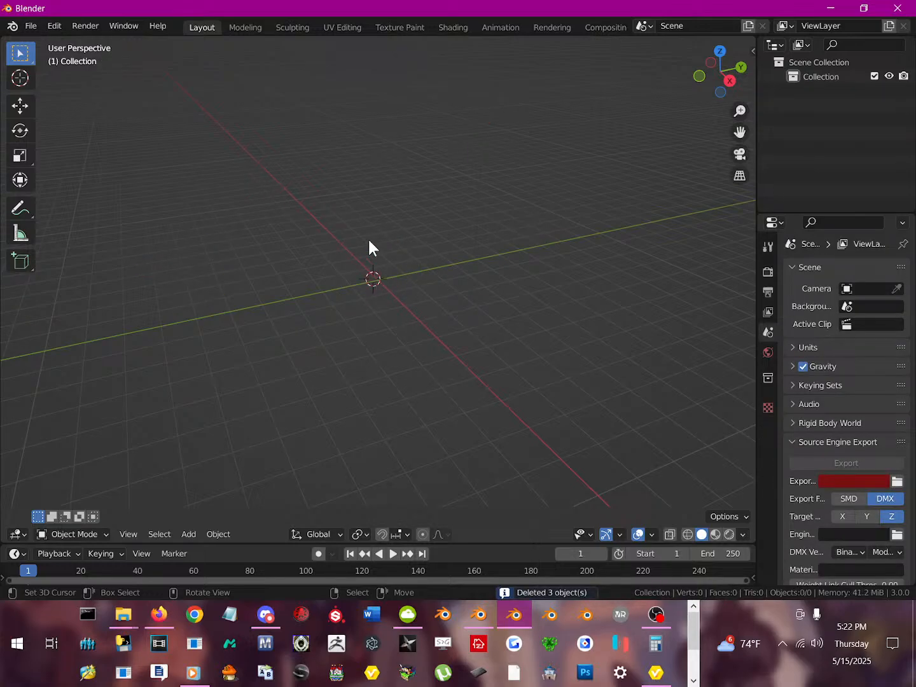
- Import the VRM model aki.vrm from the aki folder on the Desktop
click(31, 26)
mouse_move(112, 218)
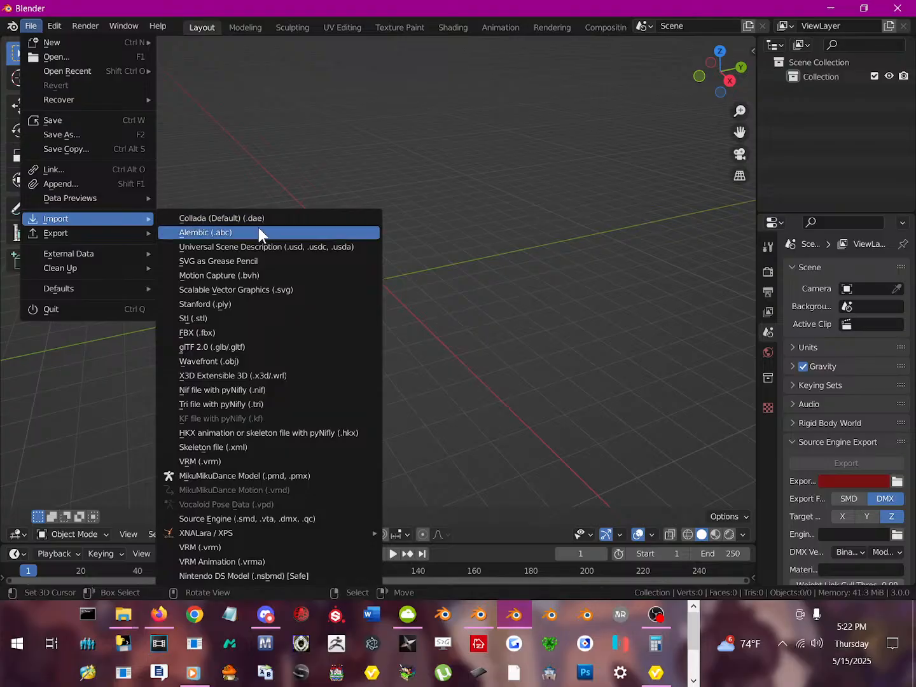
click(239, 547)
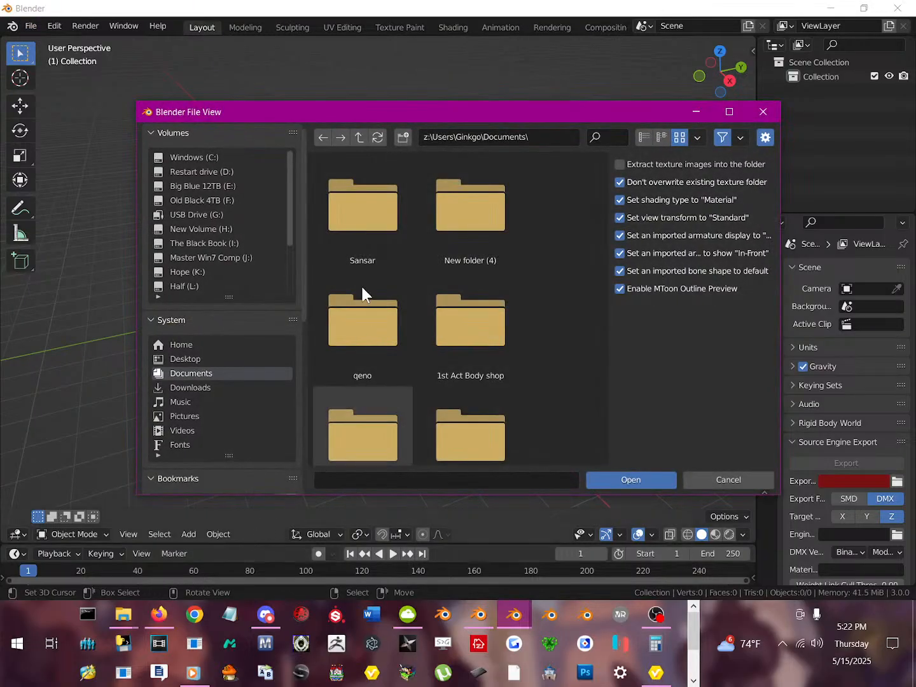
click(175, 358)
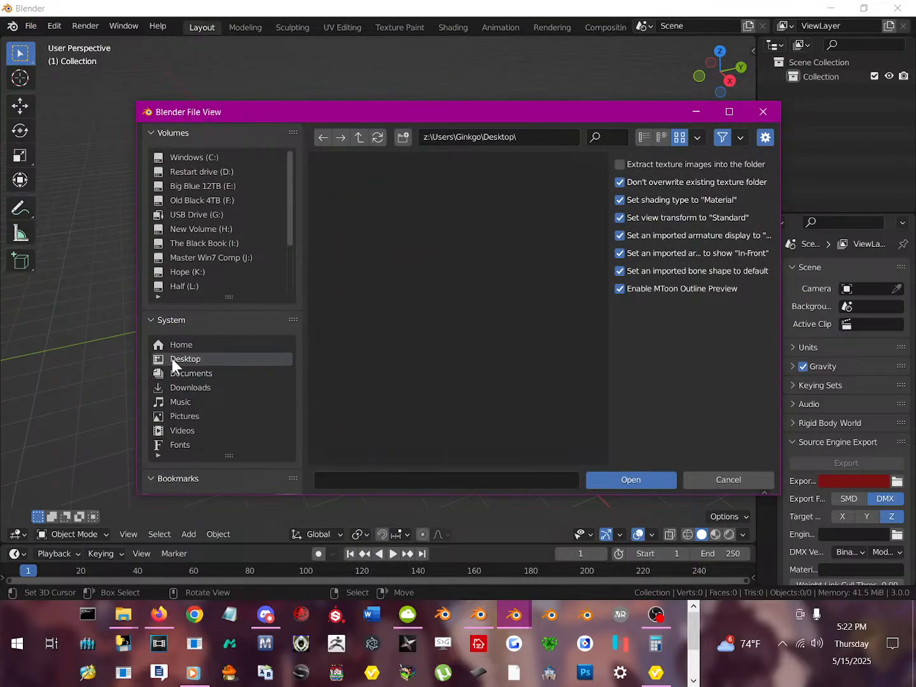
click(356, 219)
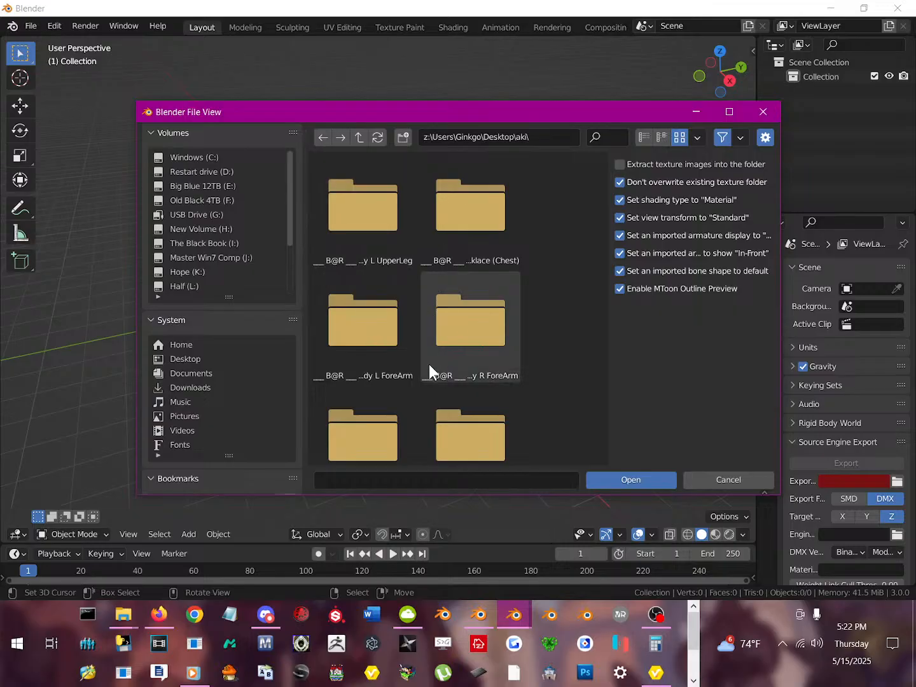
scroll(383, 330, down, 2)
scroll(382, 334, down, 3)
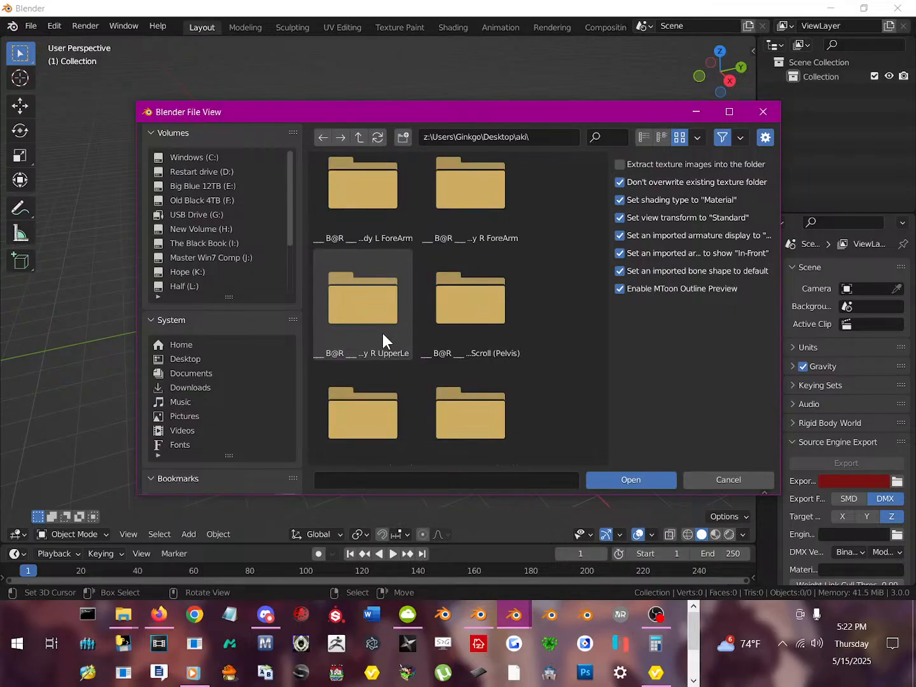
click(197, 372)
click(189, 358)
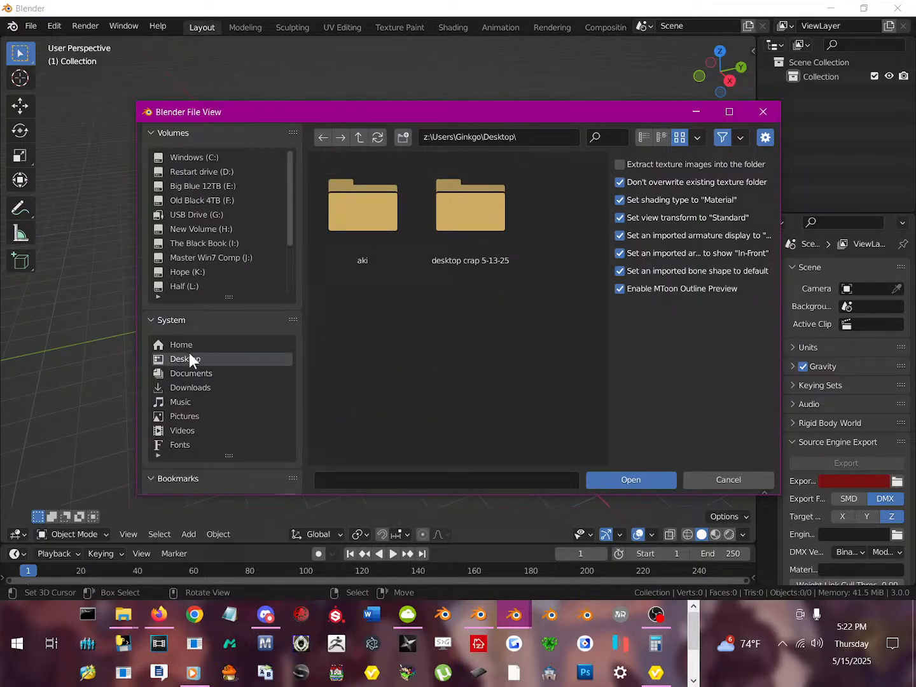
click(352, 225)
scroll(356, 302, down, 5)
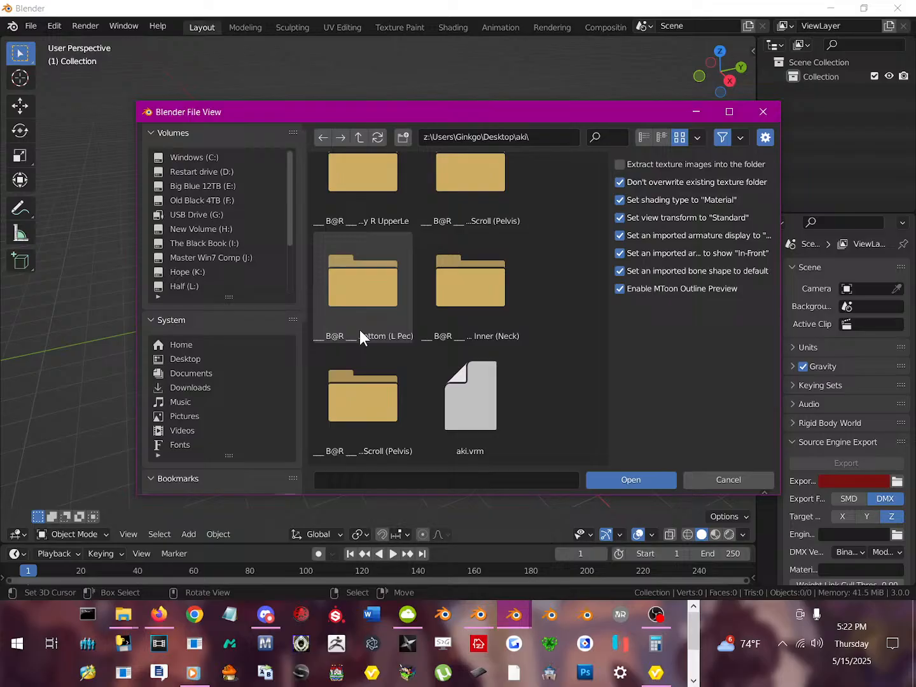
double_click(456, 396)
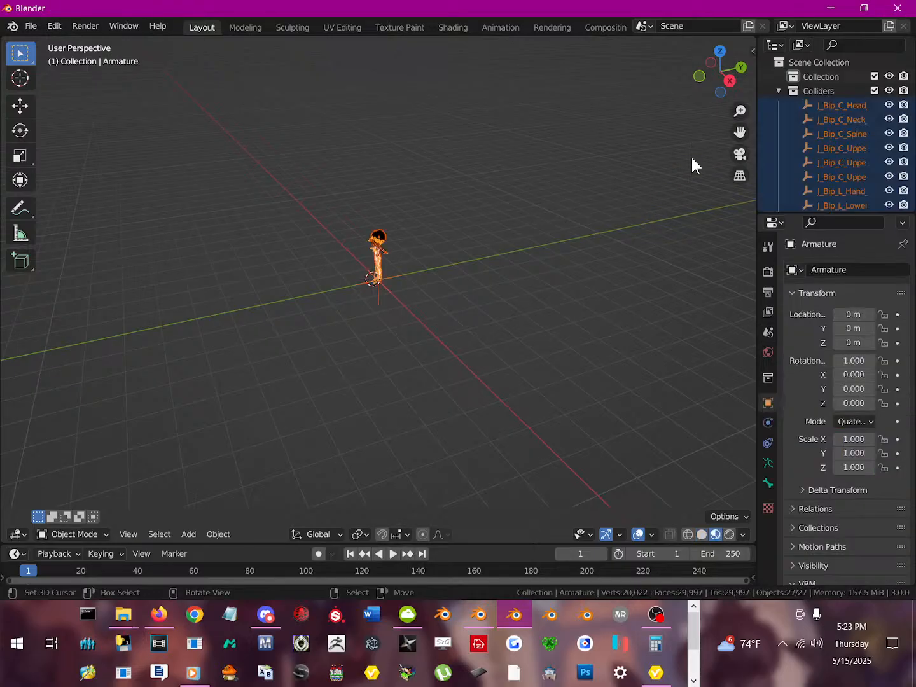
- Enable the Screencast Keys overlay, collapse its settings, and test it with a cancelled scale
scroll(446, 232, up, 6)
middle_drag(471, 233, 484, 287)
scroll(466, 266, up, 4)
scroll(458, 280, up, 1)
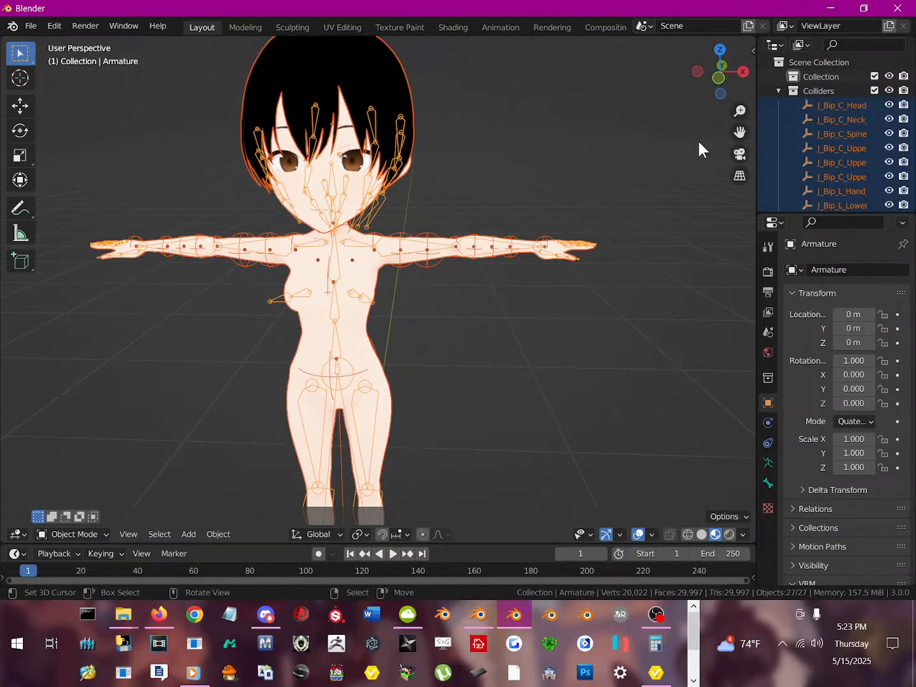
click(752, 49)
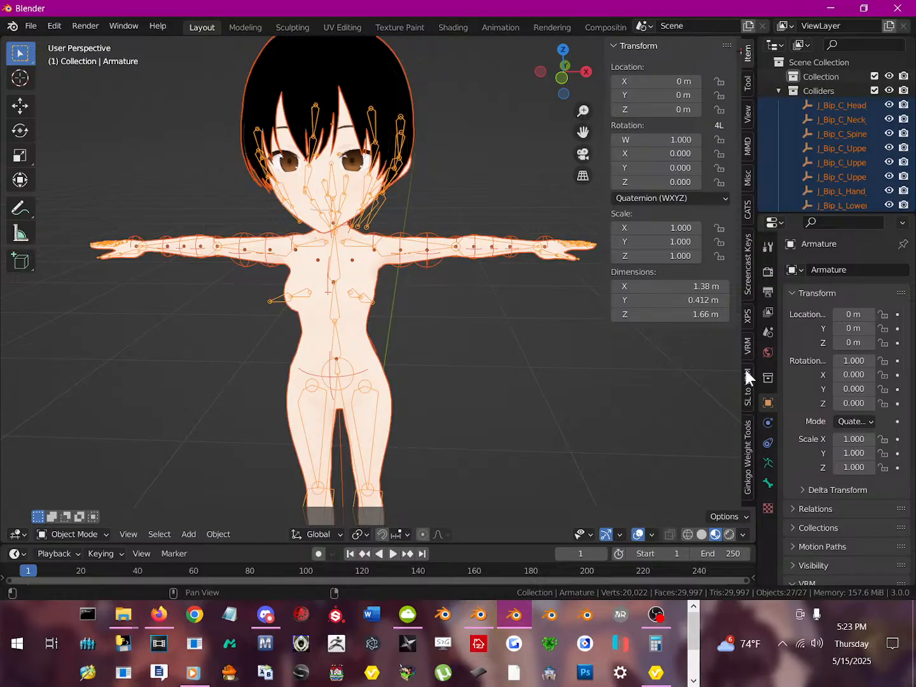
click(747, 284)
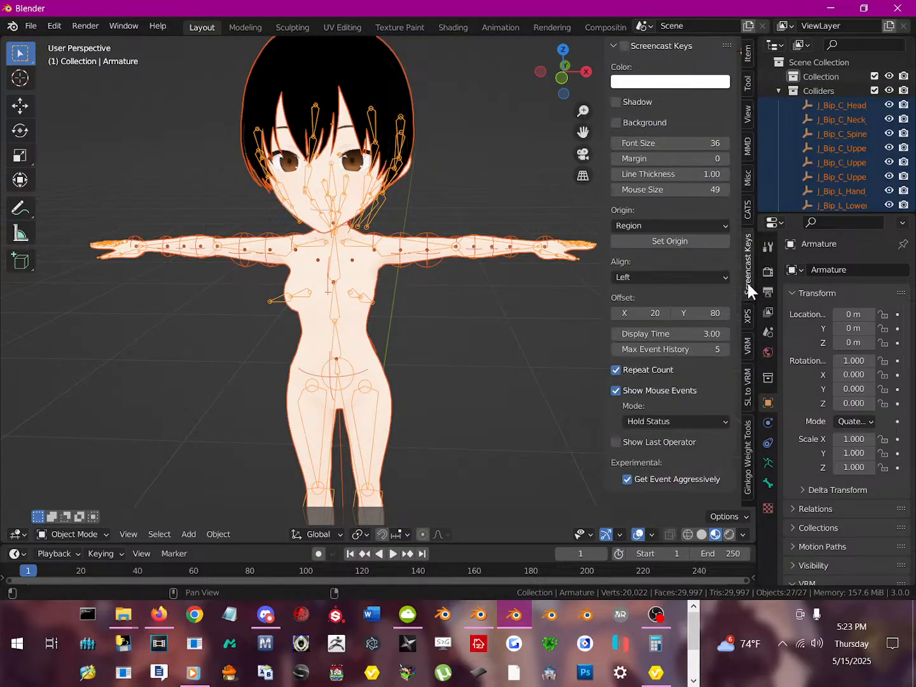
click(661, 45)
click(656, 45)
click(624, 46)
click(612, 46)
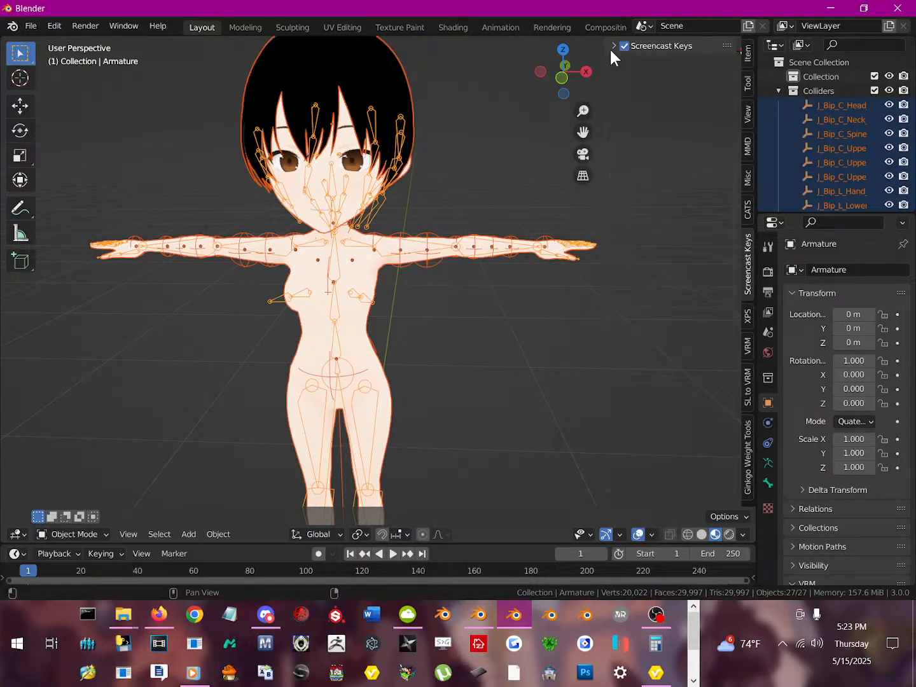
key(s)
right_click(527, 289)
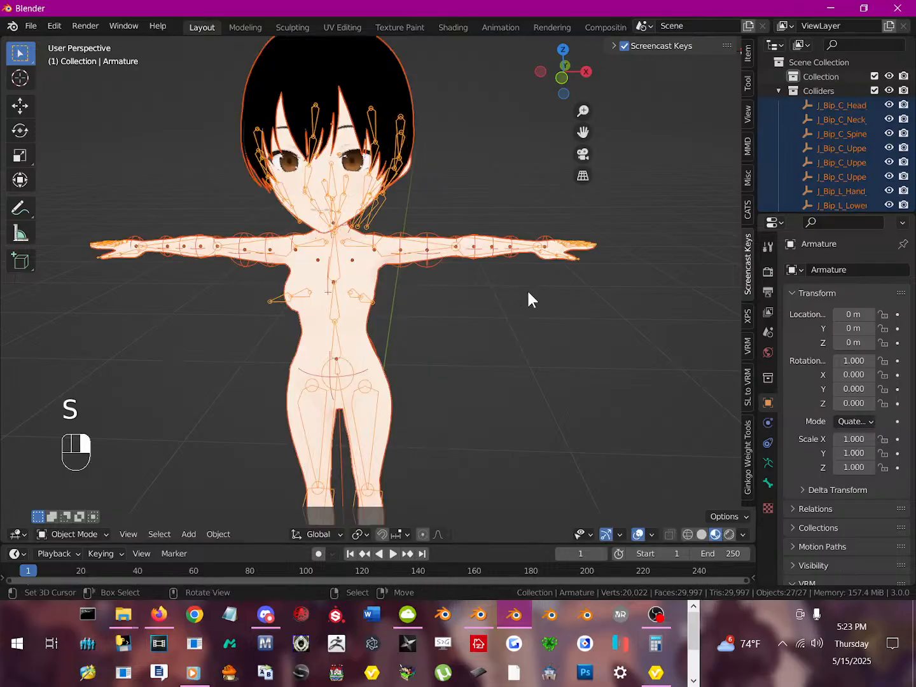
middle_drag(517, 295, 540, 287)
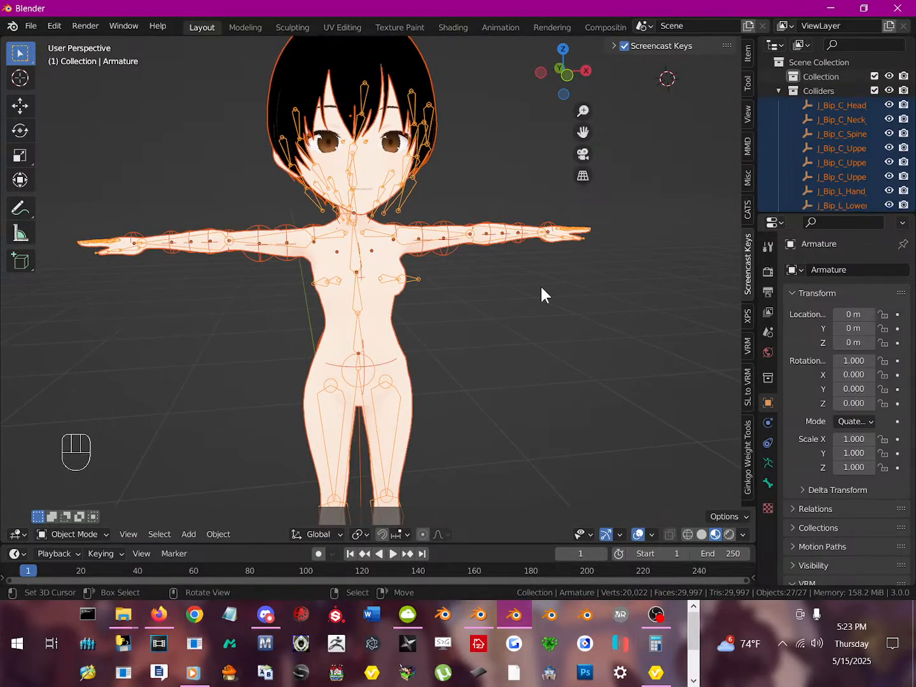
scroll(541, 288, down, 3)
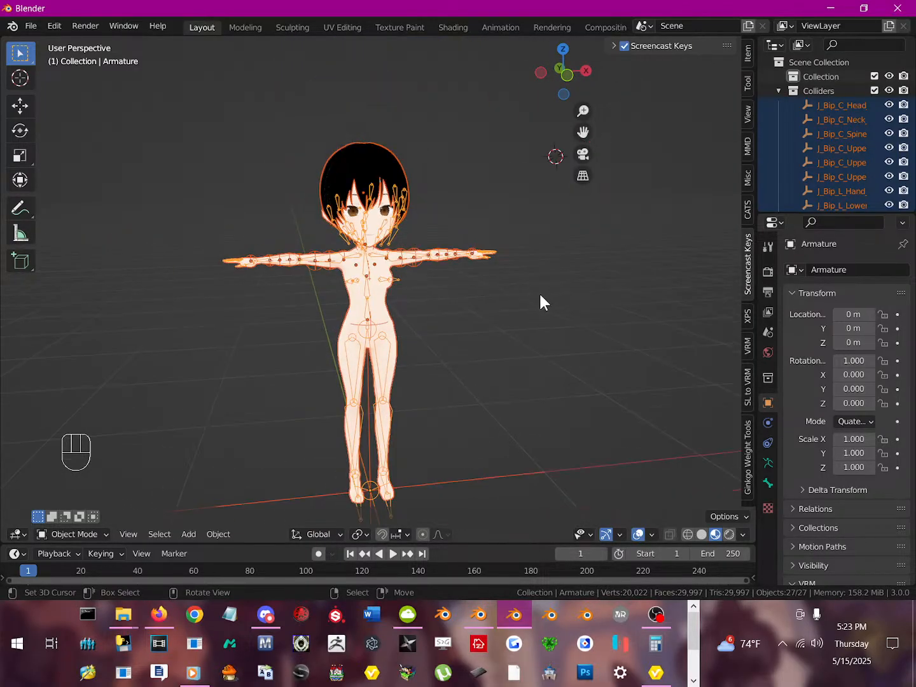
scroll(497, 334, up, 1)
middle_drag(497, 333, 479, 332)
scroll(474, 332, up, 1)
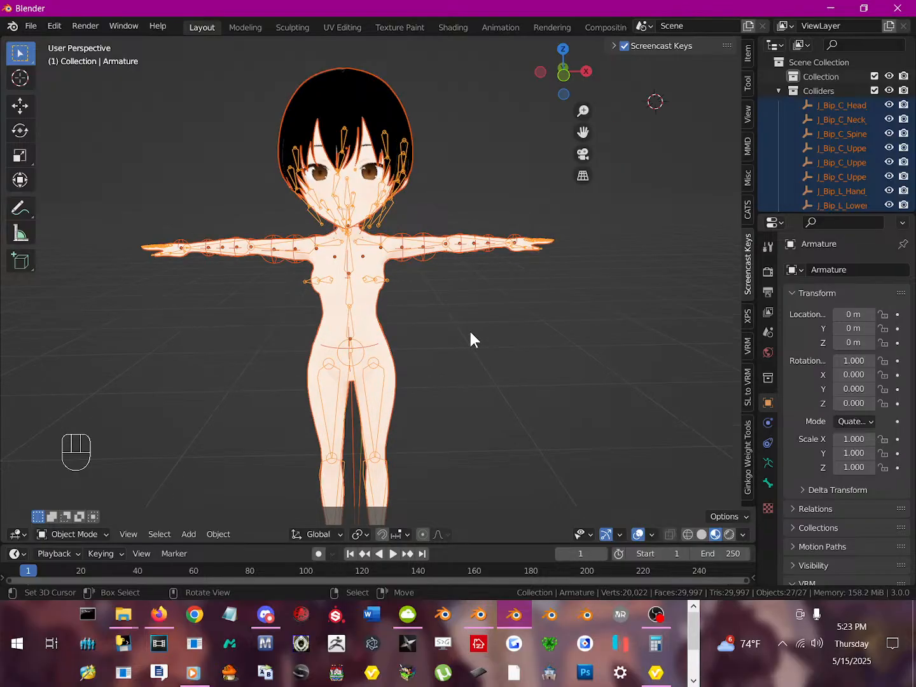
click(500, 375)
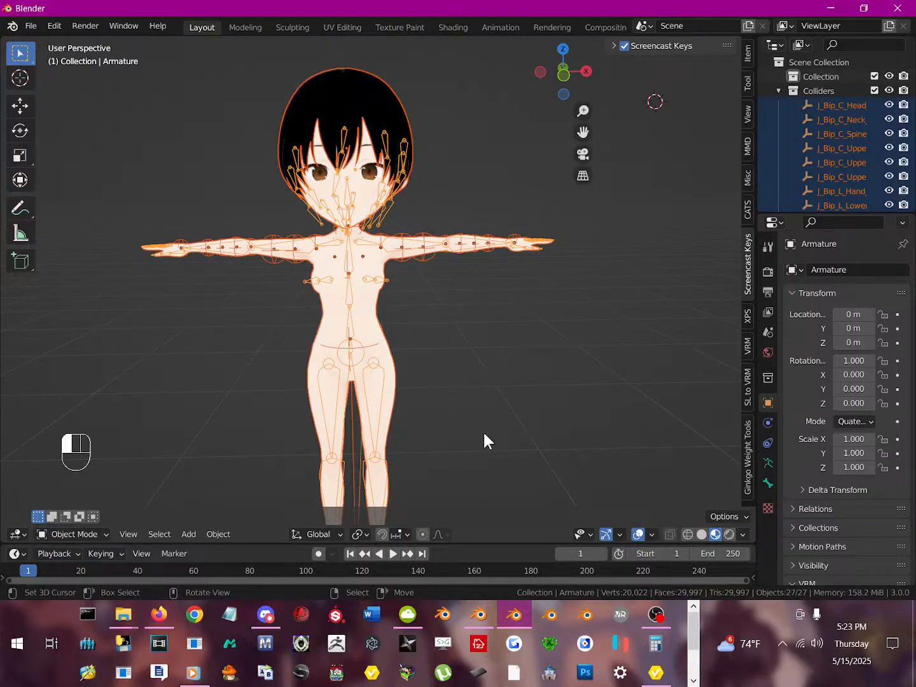
- Import the Collada model from the "files to upload" folder inside the Saizo Lady White Trim Bottom (L Pec) folder in aki on the Desktop
click(31, 27)
mouse_move(89, 221)
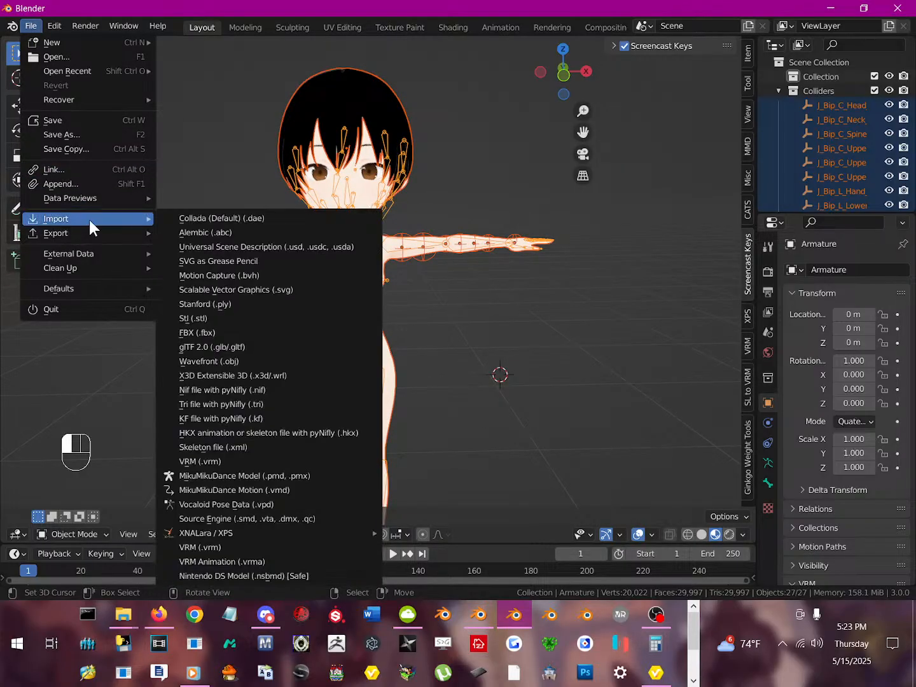
click(237, 218)
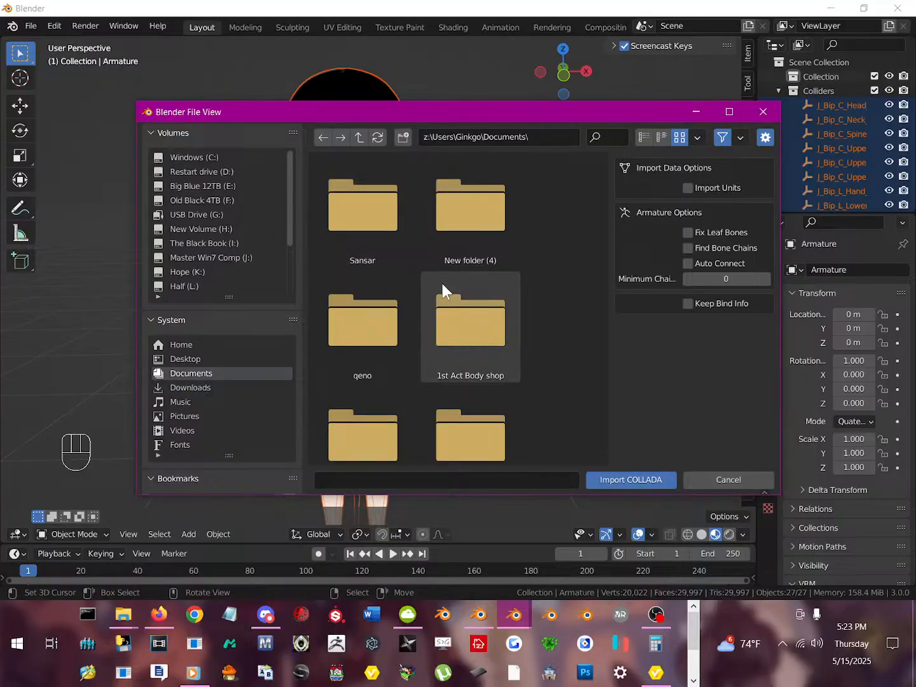
scroll(369, 280, down, 2)
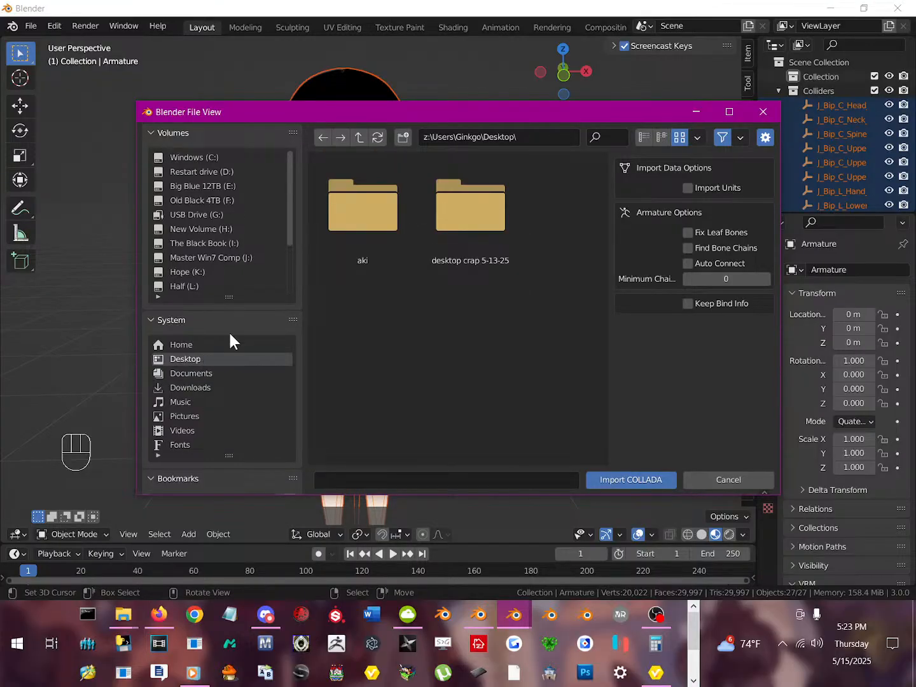
click(358, 236)
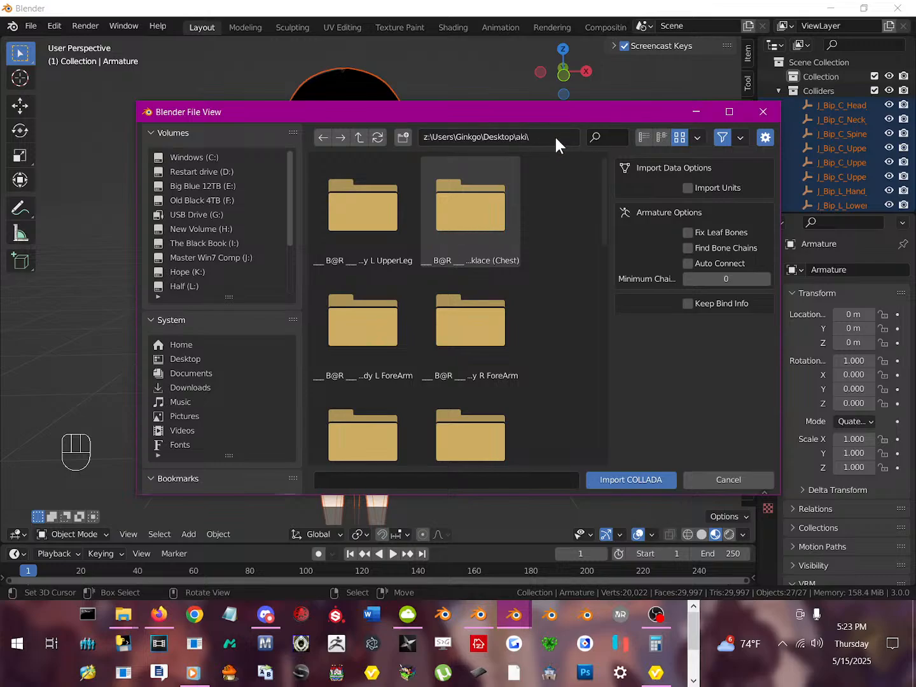
click(661, 138)
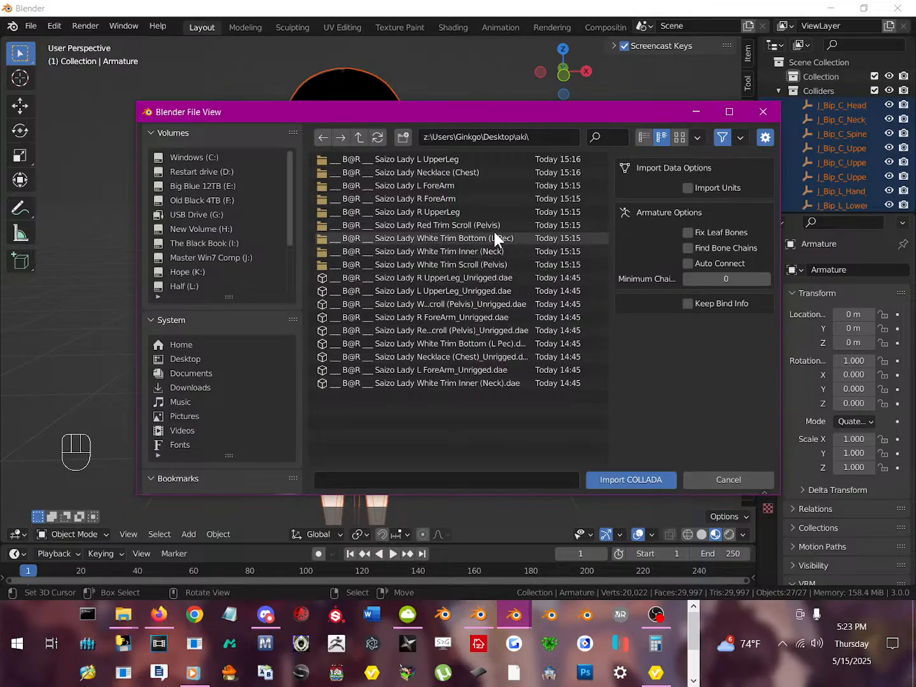
click(493, 212)
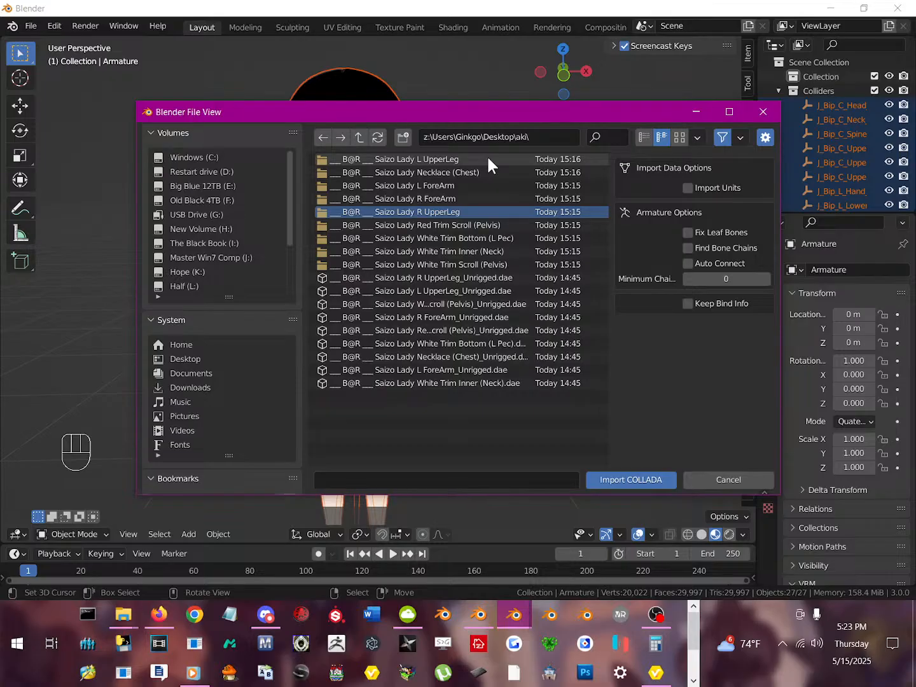
double_click(482, 238)
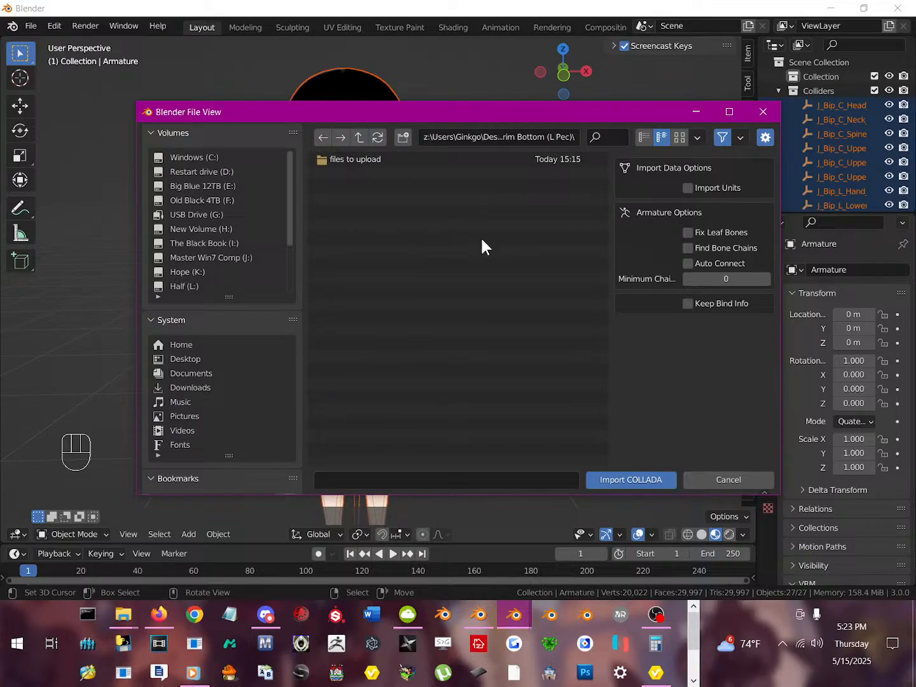
double_click(366, 164)
double_click(366, 160)
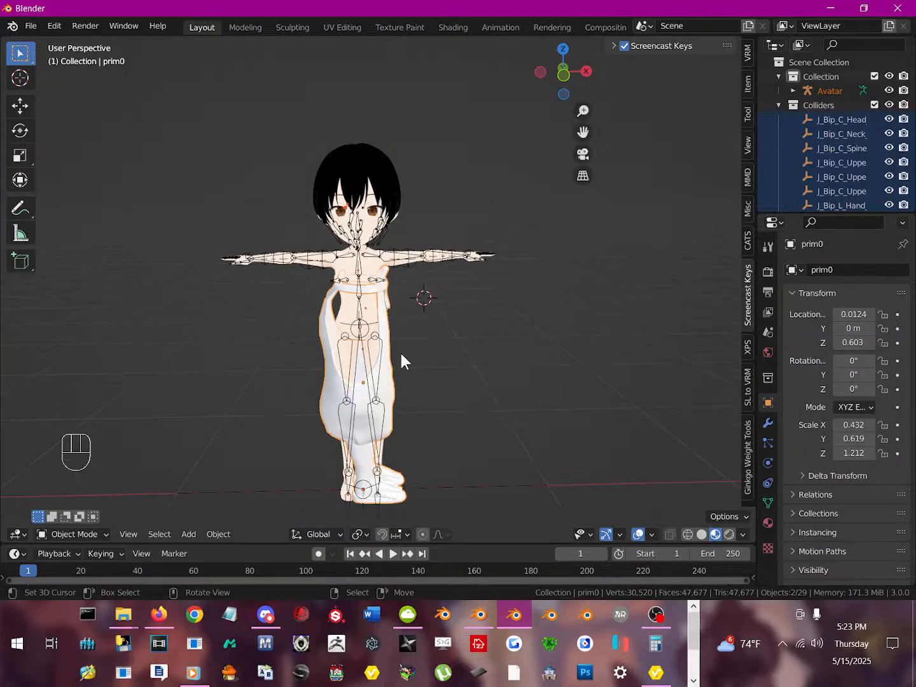
middle_drag(402, 360, 386, 361)
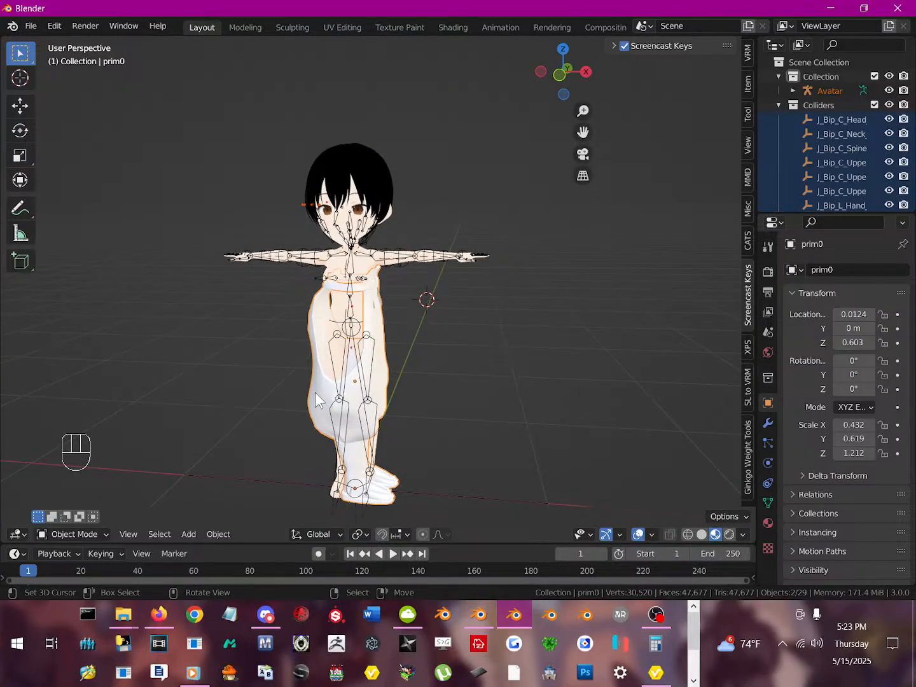
key(r)
key(z)
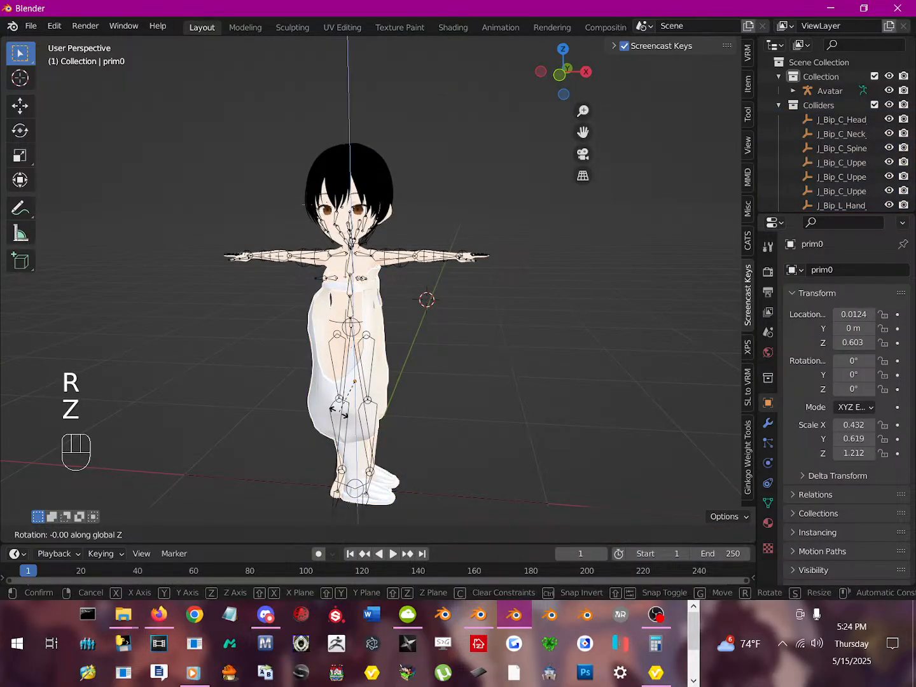
right_click(362, 411)
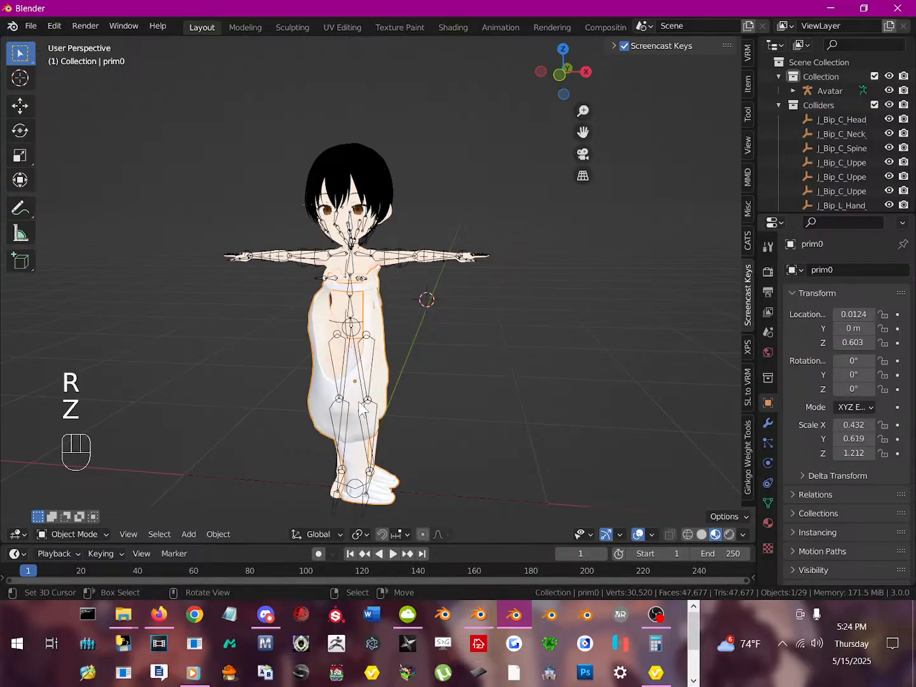
middle_drag(361, 410, 182, 191)
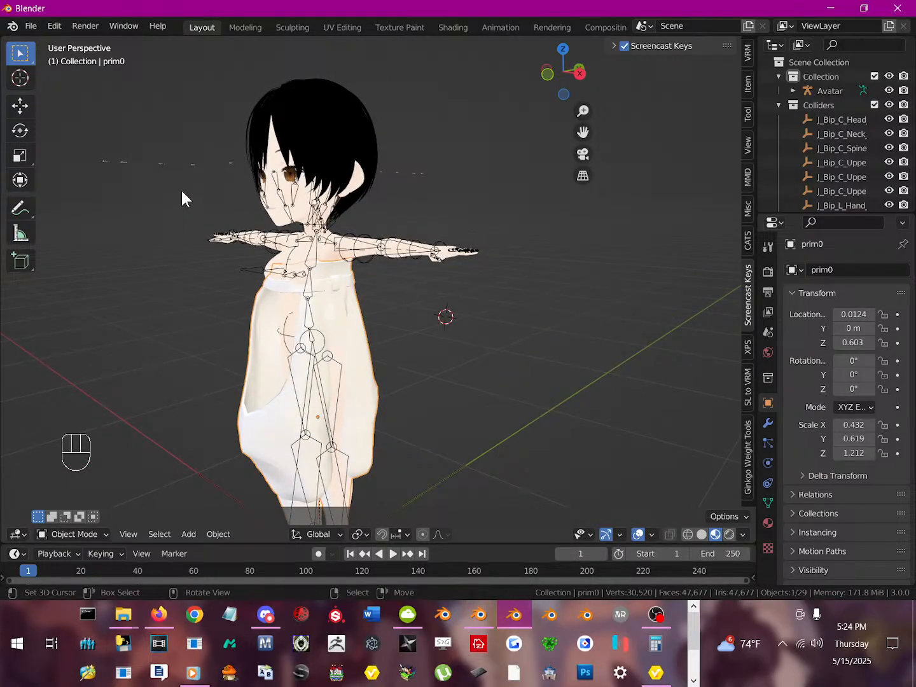
- Select the imported Avatar armature and move the SL to VRM Tools section above all other SL to VRM sections
click(193, 163)
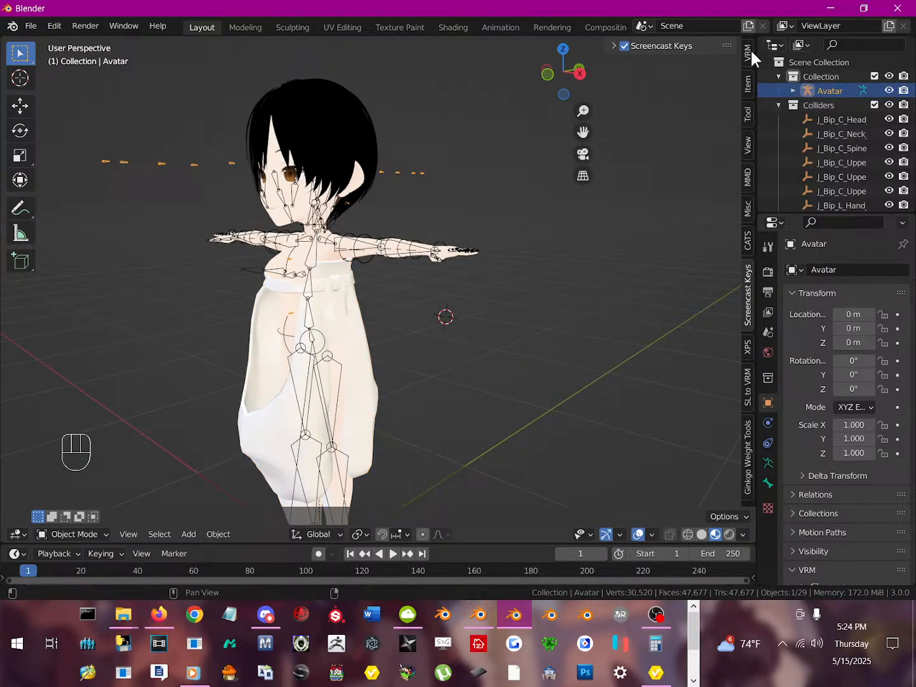
click(745, 394)
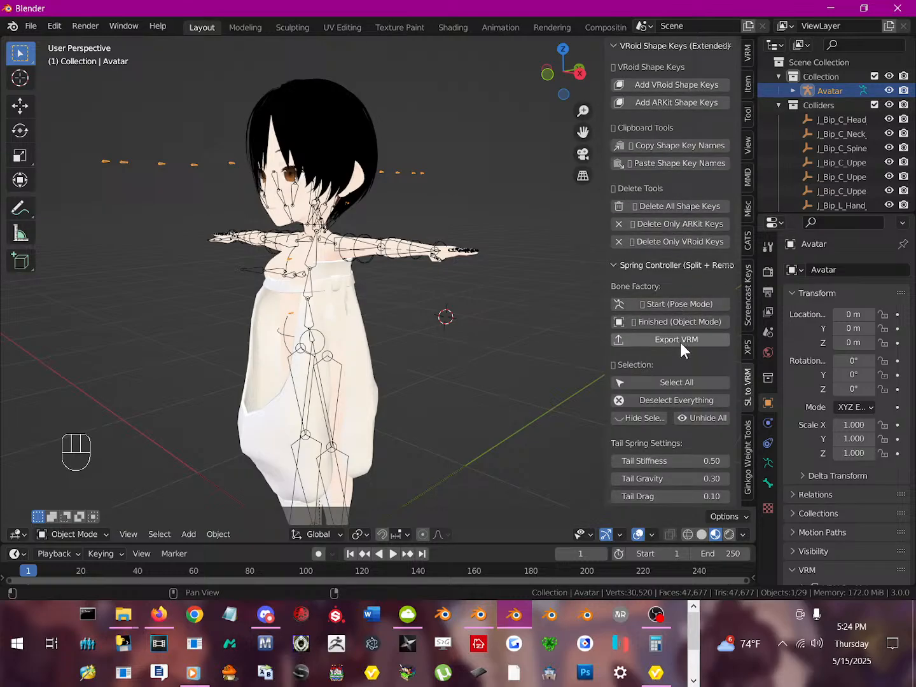
scroll(679, 340, down, 15)
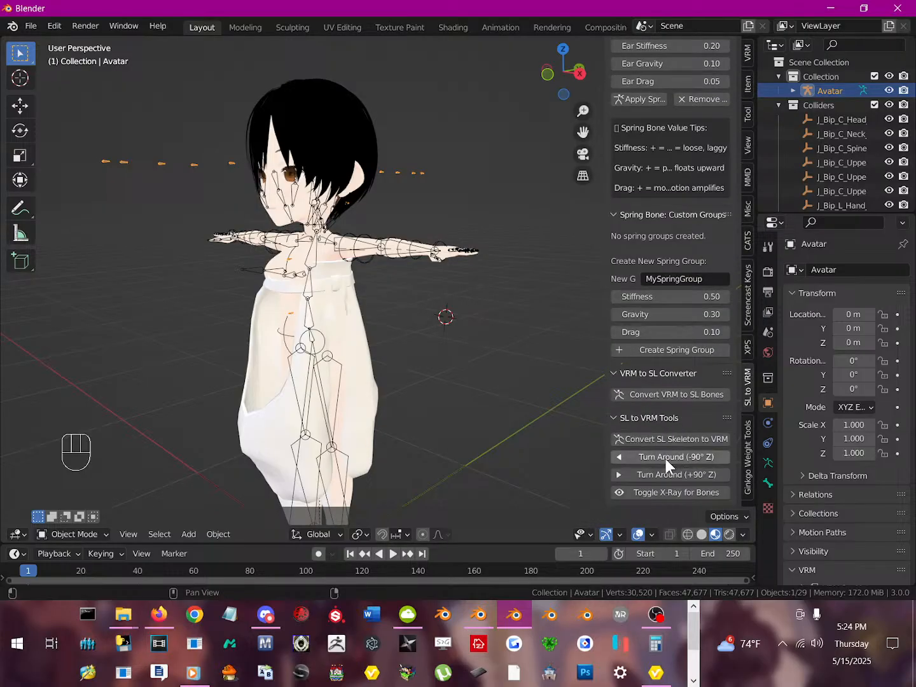
drag(724, 417, 691, 220)
scroll(700, 287, up, 4)
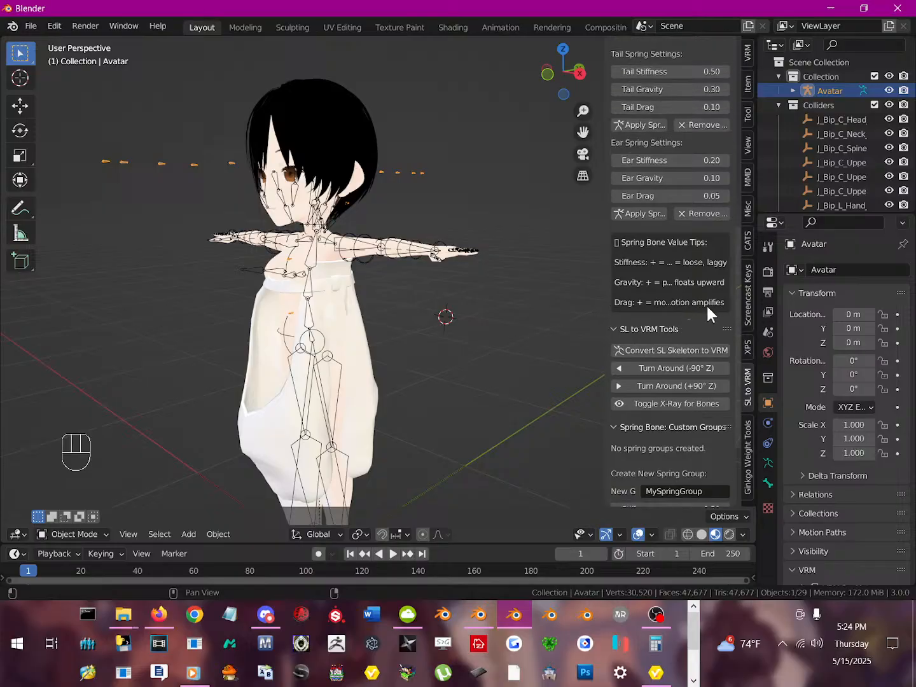
drag(724, 327, 700, 53)
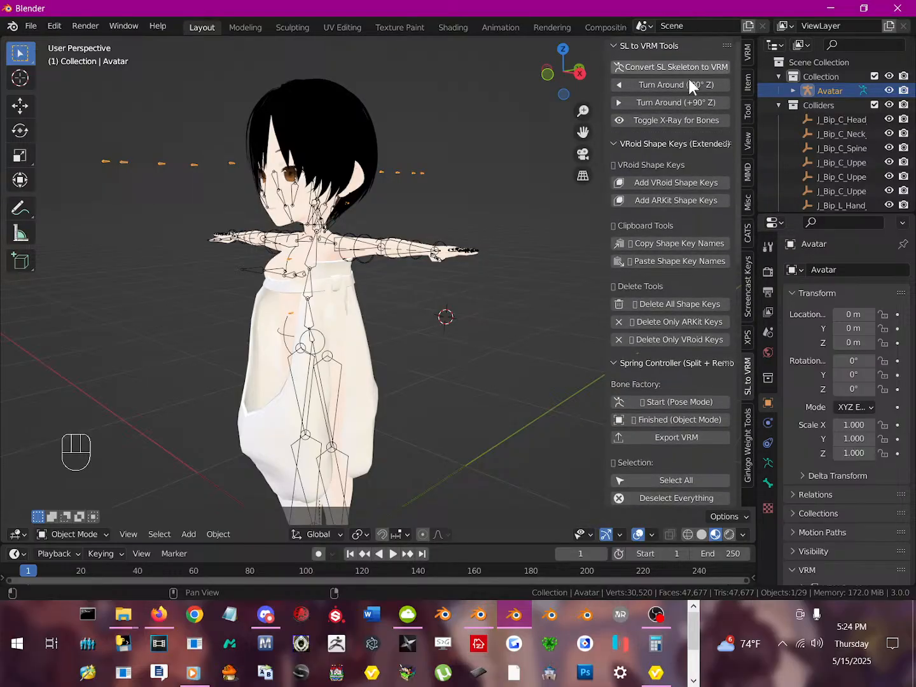
scroll(544, 208, up, 2)
scroll(548, 204, down, 2)
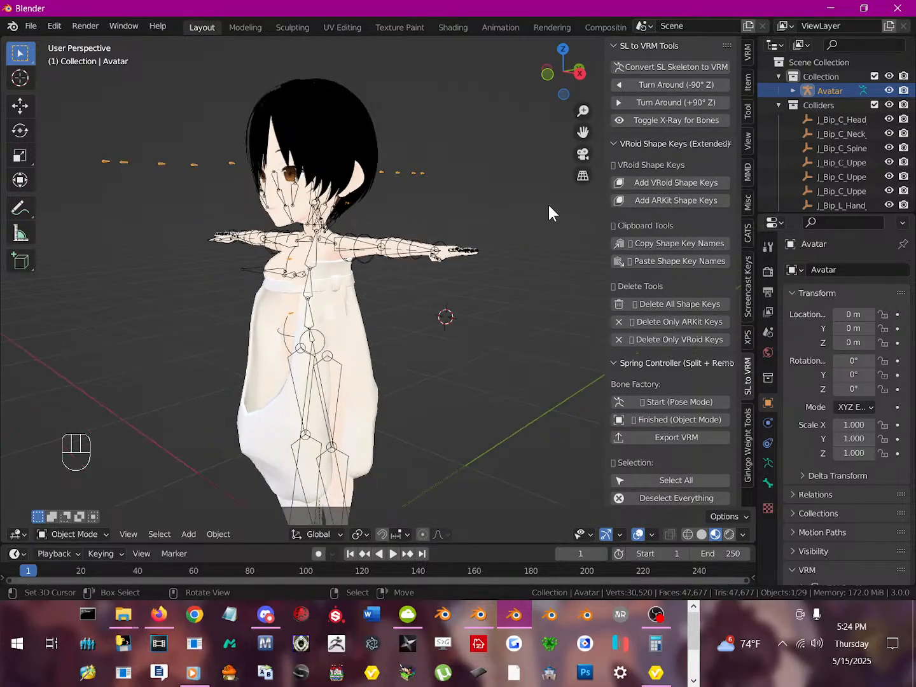
- Try turning the models around by +90° about Z, and undo everything back to the empty scene
click(654, 98)
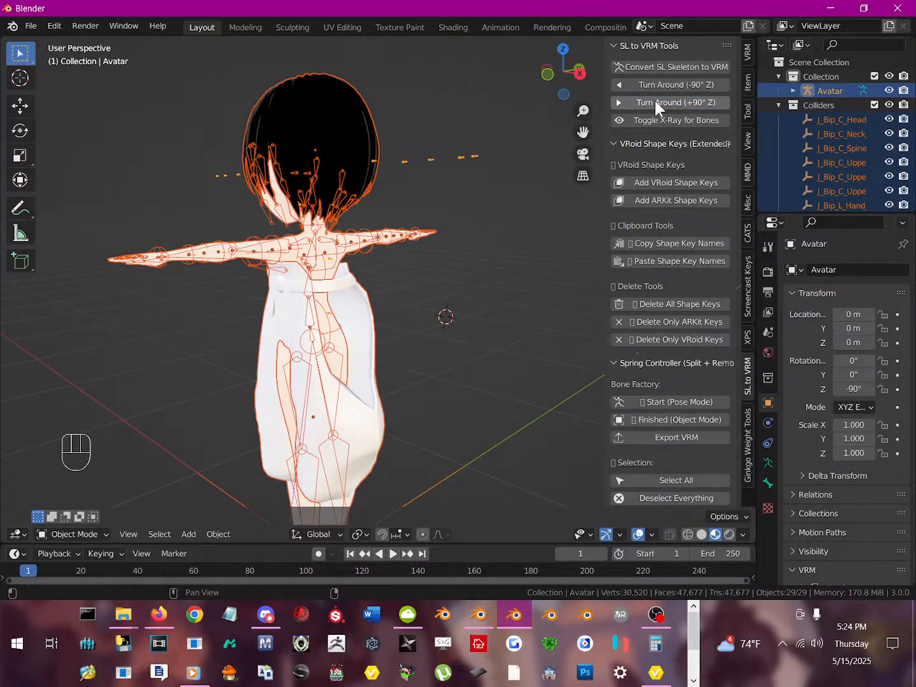
key(ctrl+z)
key(ctrl+z)
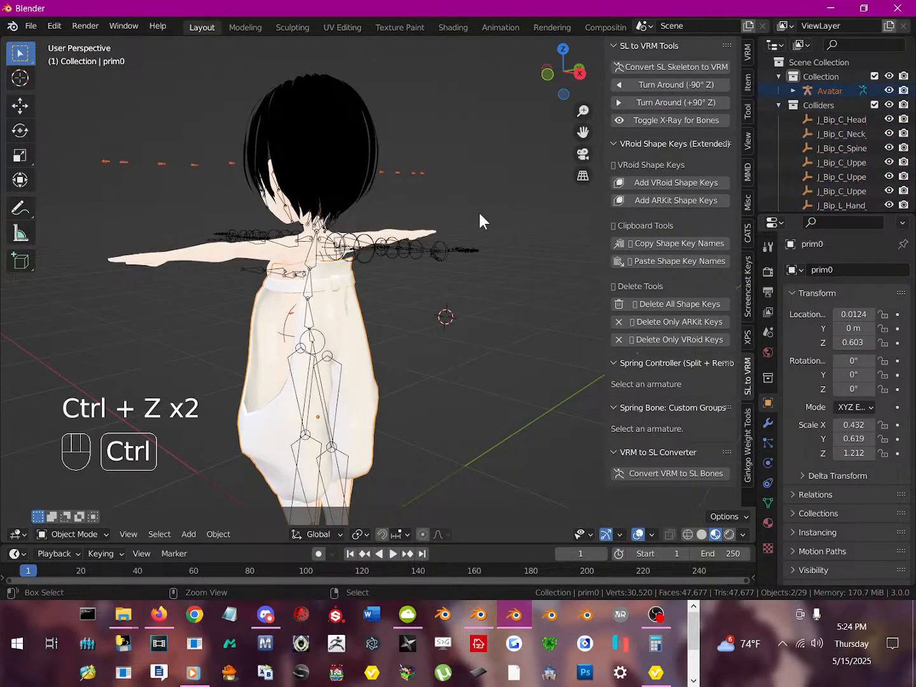
key(ctrl+z)
key(ctrl+z)
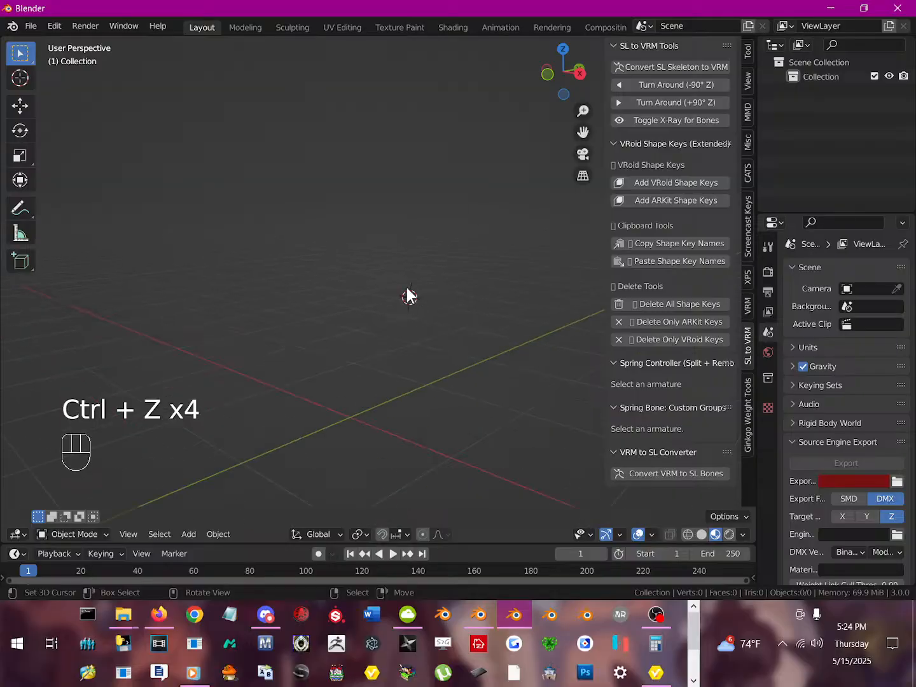
- Import aki.vrm from the aki folder into the empty scene and deselect all objects
click(31, 25)
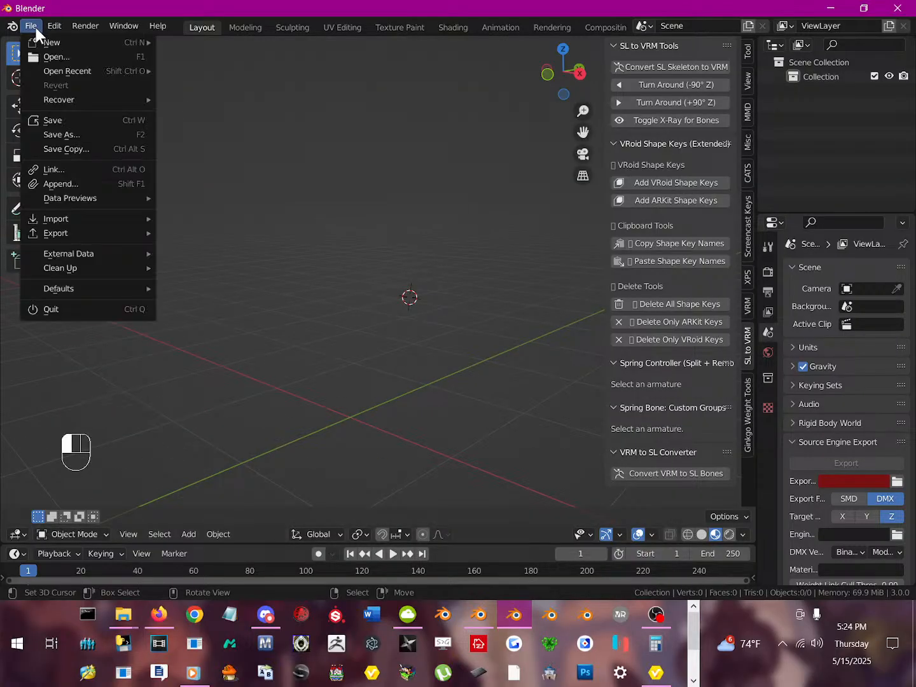
mouse_move(88, 218)
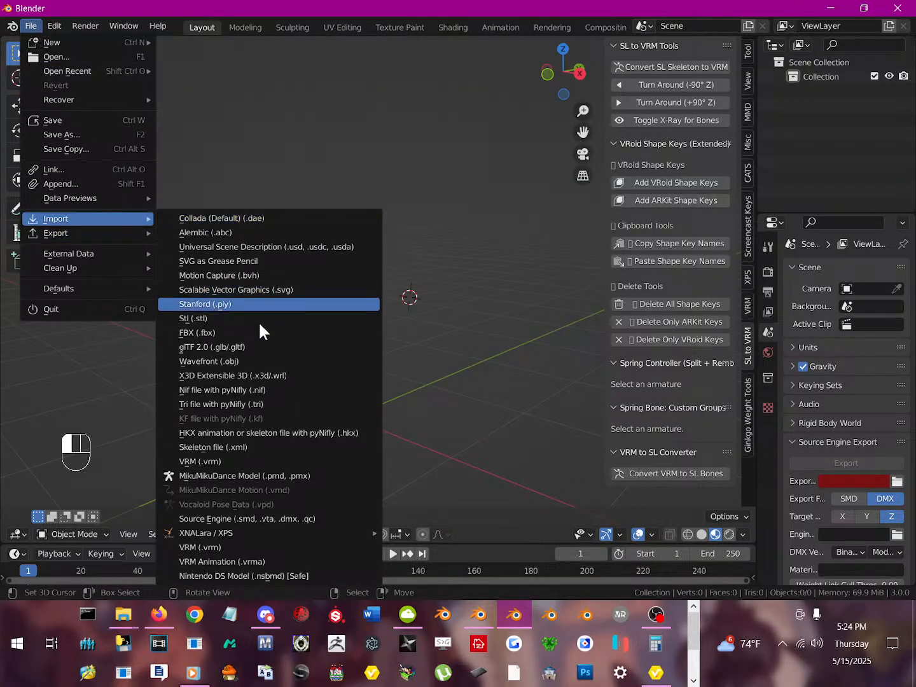
click(226, 461)
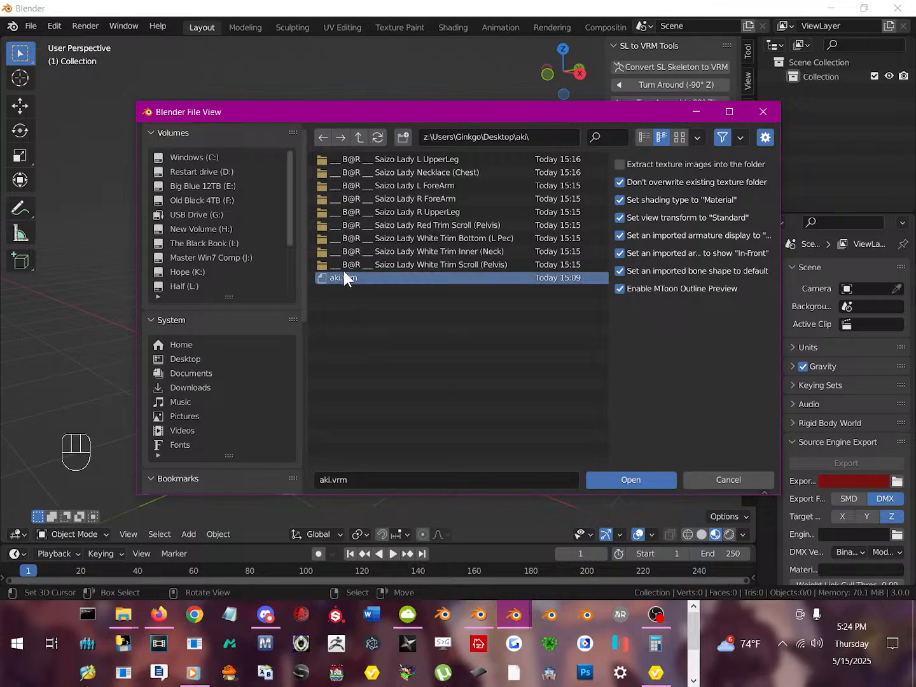
double_click(344, 278)
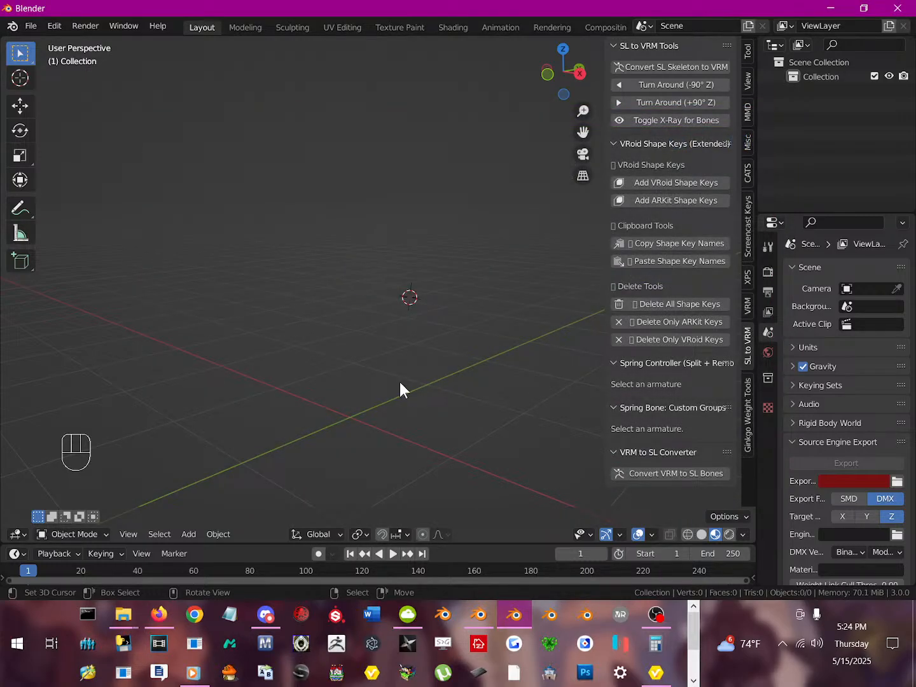
scroll(376, 379, up, 3)
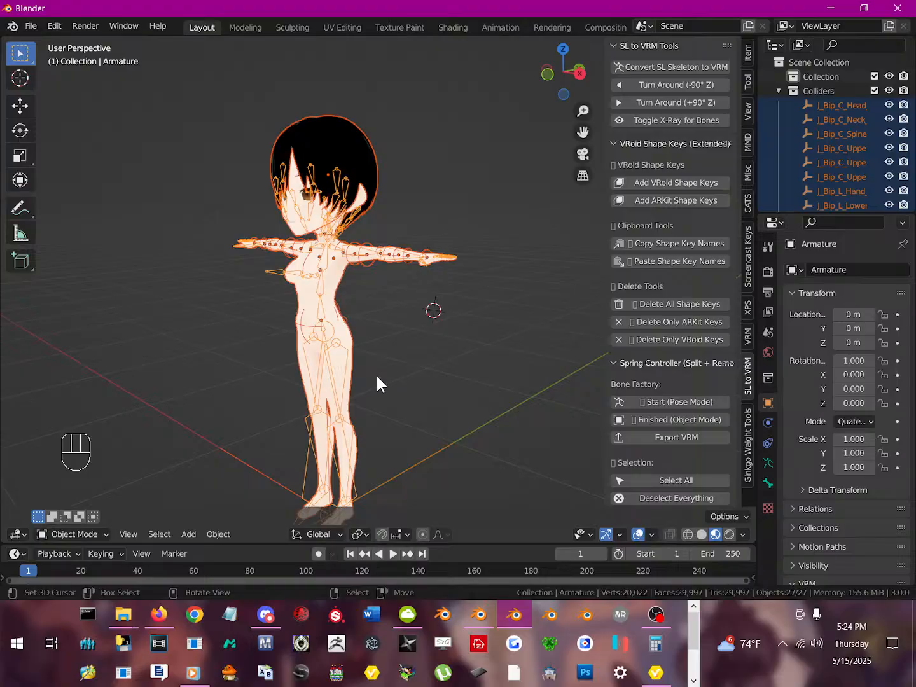
key(a)
middle_drag(361, 352, 442, 415)
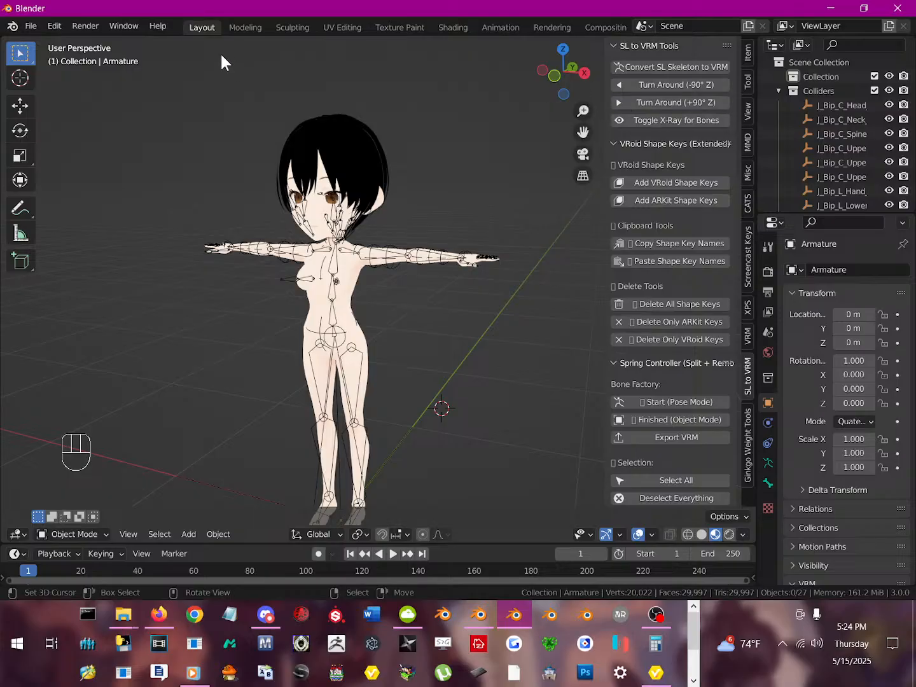
- Import a second copy of aki.vrm into the scene
click(31, 26)
mouse_move(67, 216)
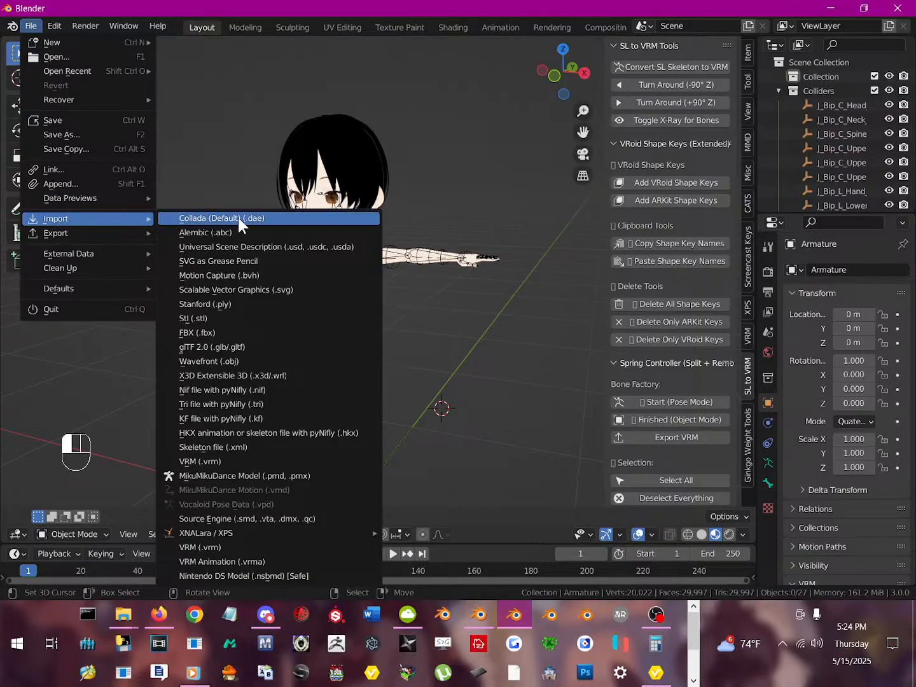
click(233, 547)
double_click(360, 278)
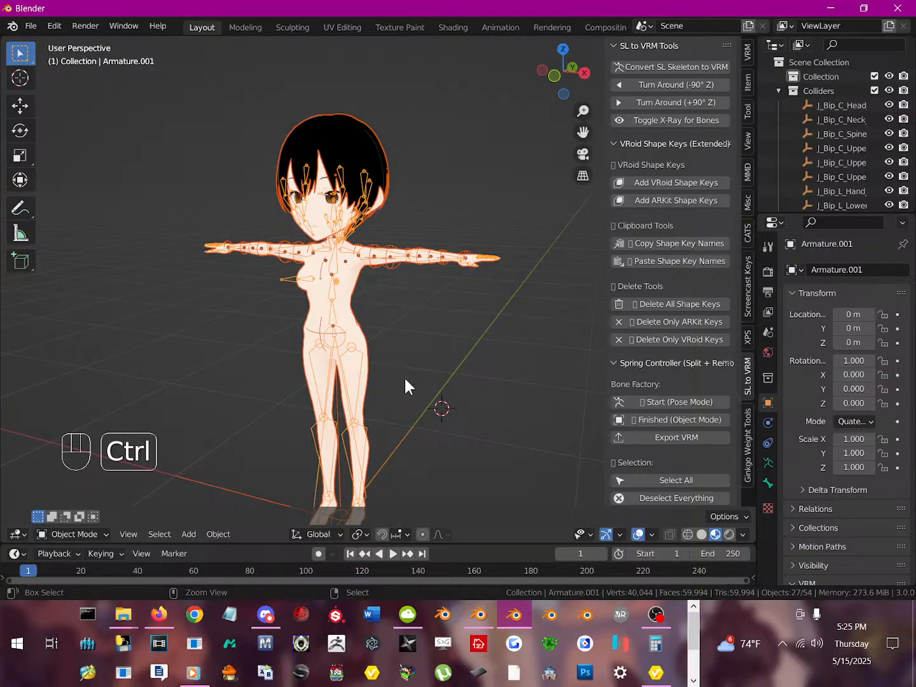
- Undo both VRM imports, using the undo history to return to the empty scene
key(ctrl+z)
key(ctrl+alt+z)
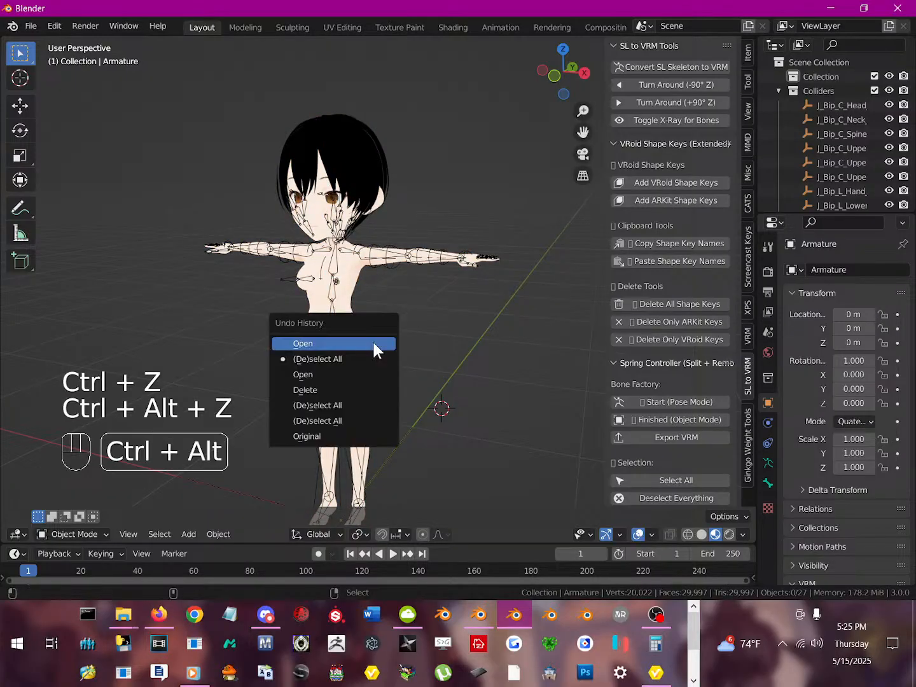
click(346, 377)
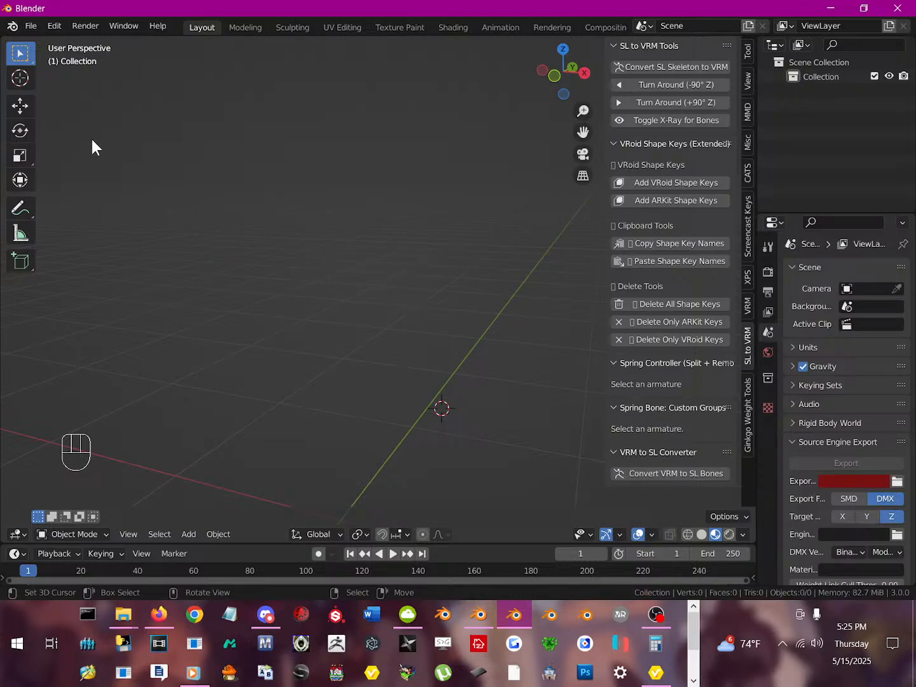
- Import a single fresh copy of aki.vrm from the aki folder on the Desktop
click(36, 25)
mouse_move(96, 221)
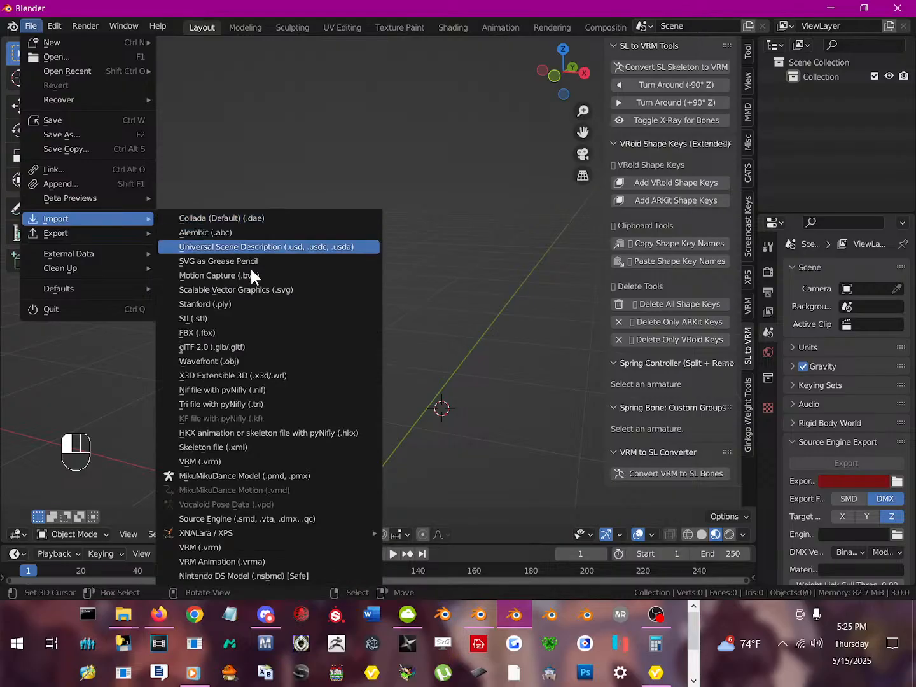
click(207, 547)
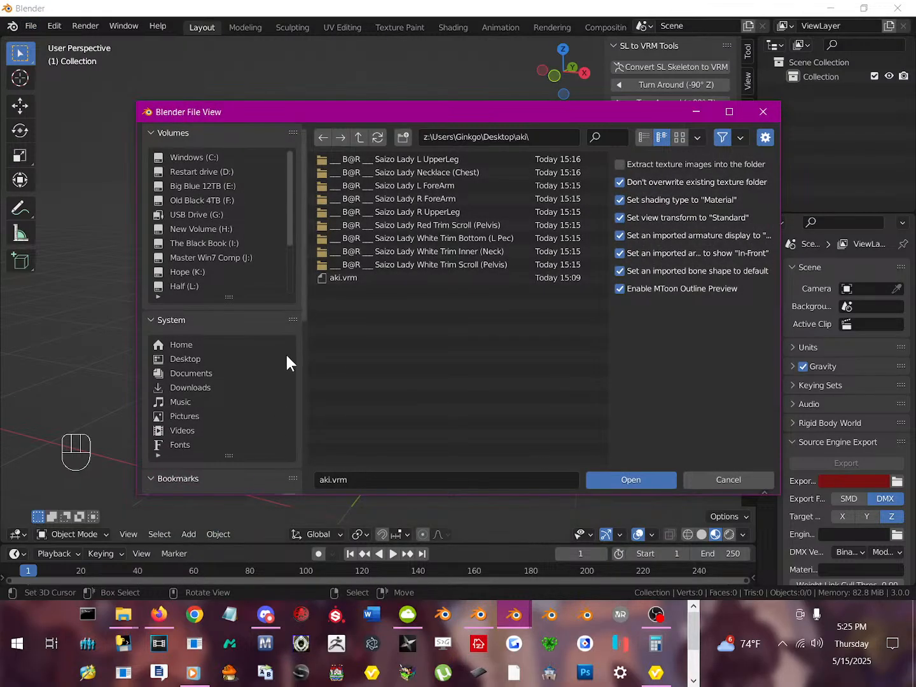
double_click(347, 277)
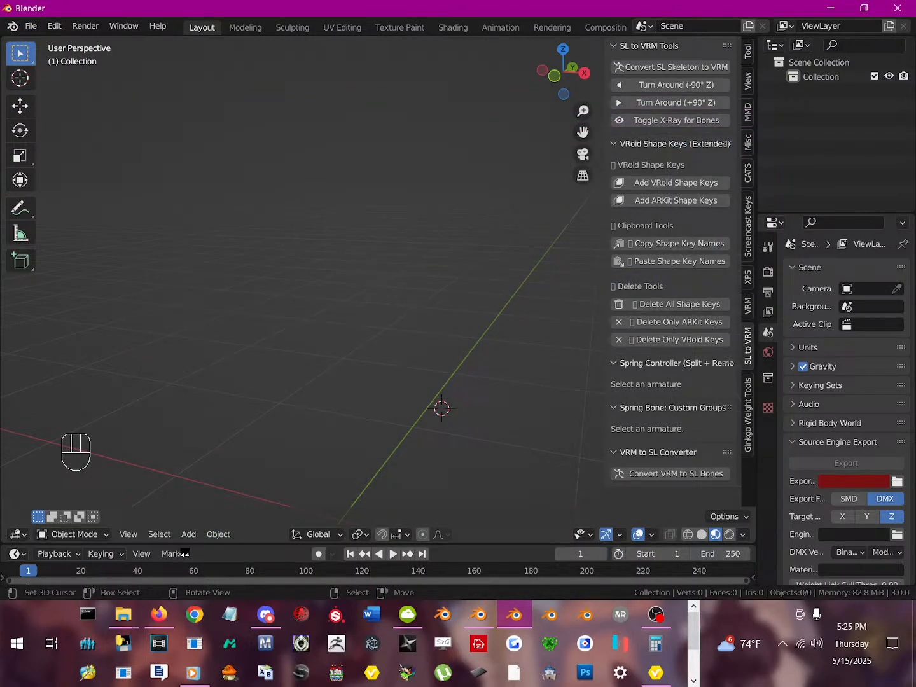
click(160, 616)
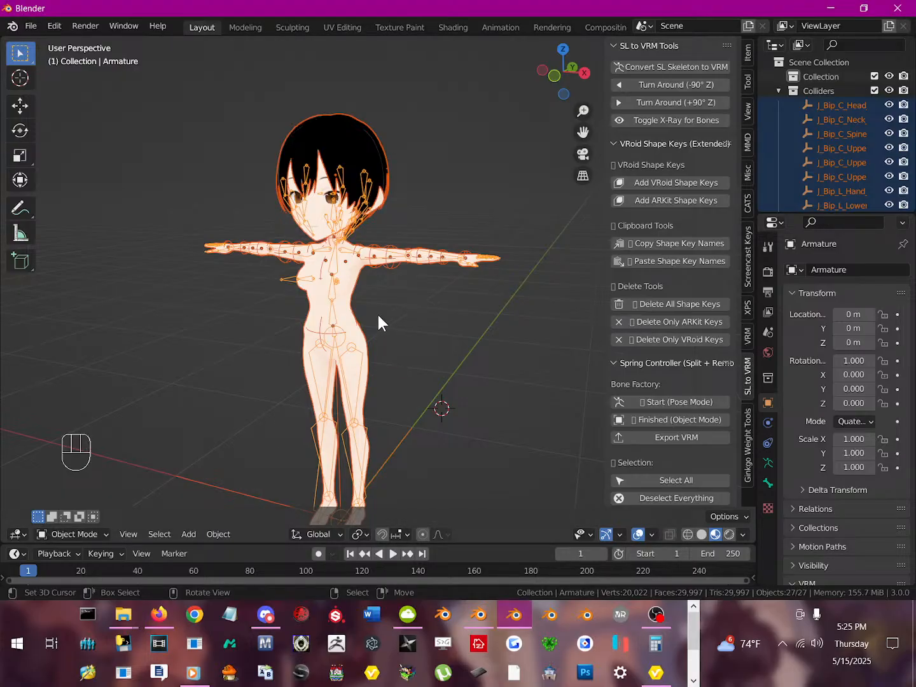
- Deselect everything and import the Saizo Lady White Trim Bottom (L Pec) Collada file into the scene
key(a)
click(31, 25)
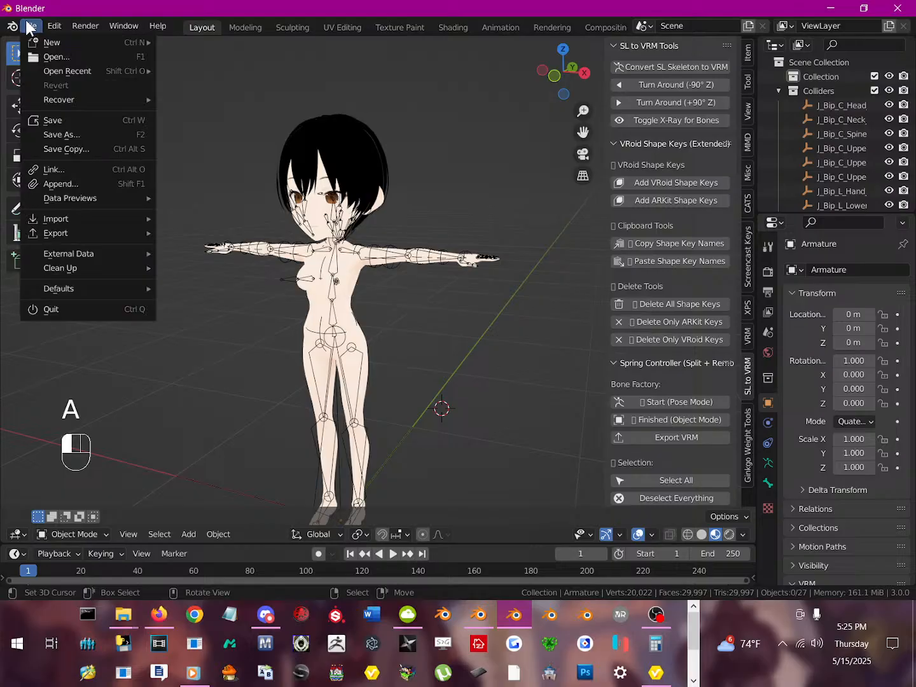
mouse_move(75, 219)
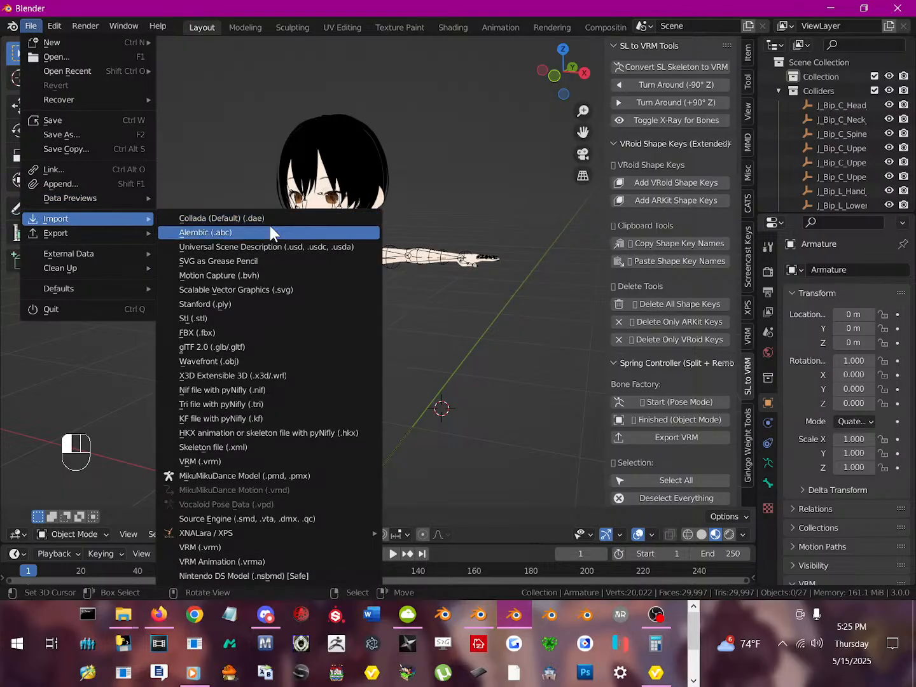
click(261, 219)
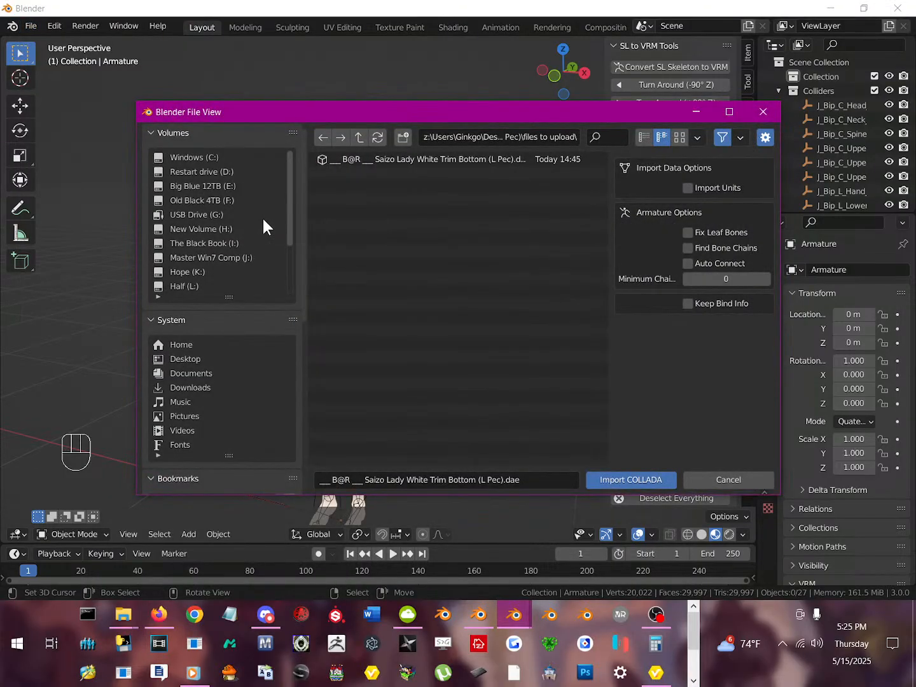
double_click(444, 159)
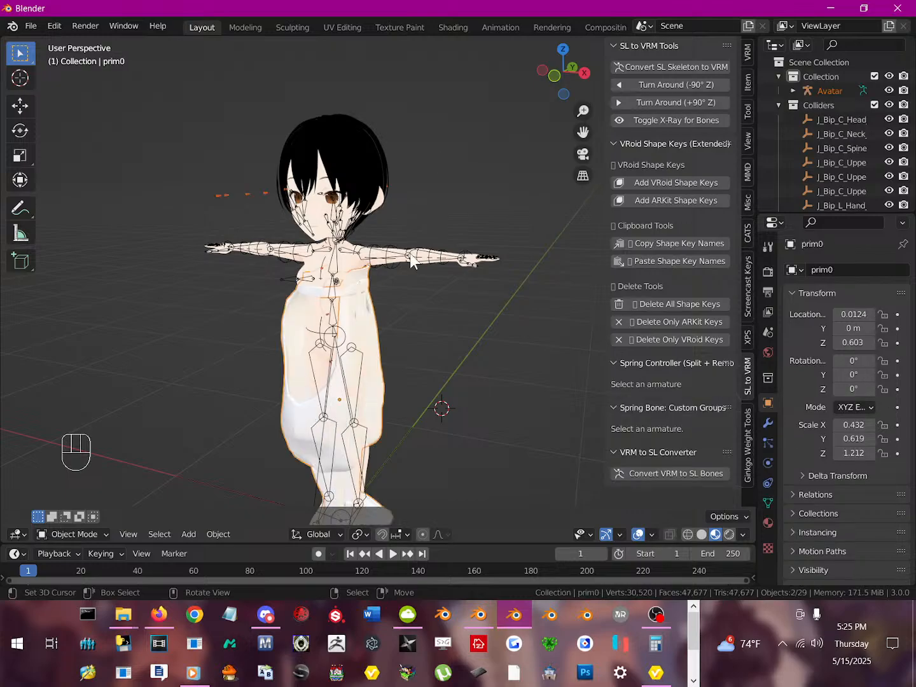
- Turn the models a quarter turn about Z with the SL to VRM tools, and undo back past the clothing import
click(251, 190)
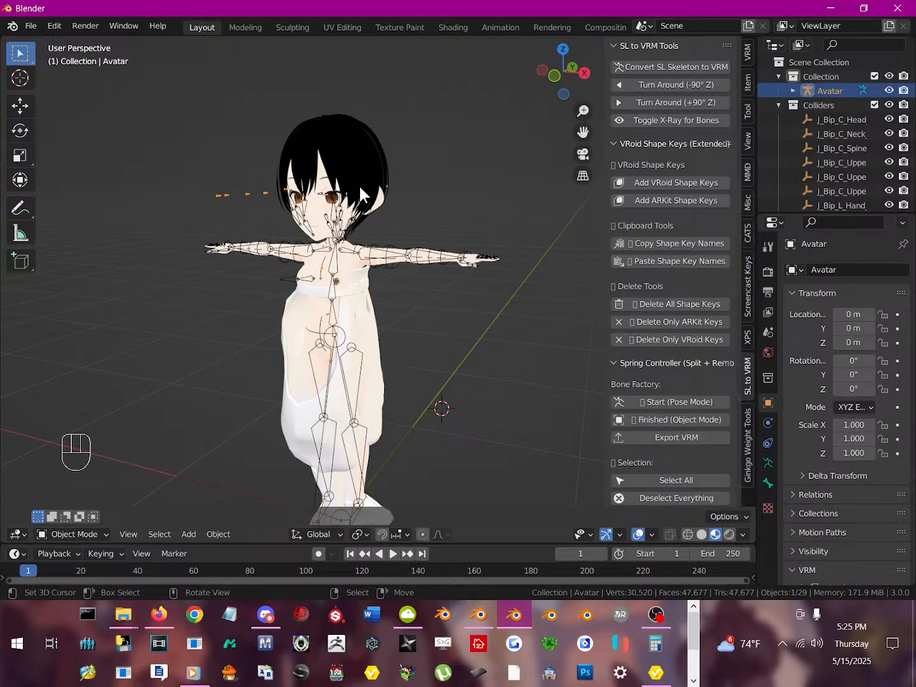
click(676, 100)
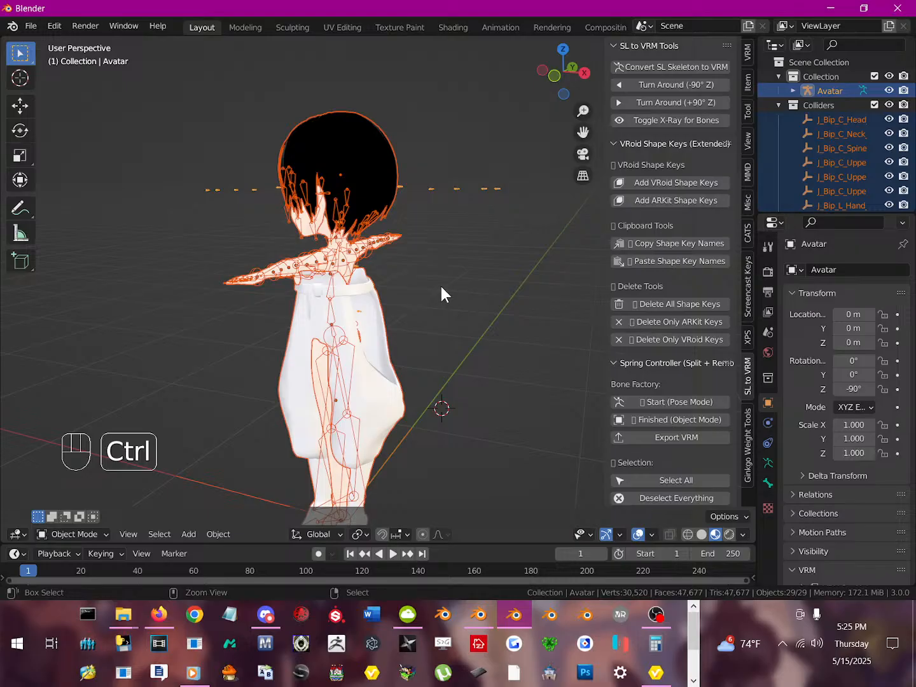
key(ctrl+z)
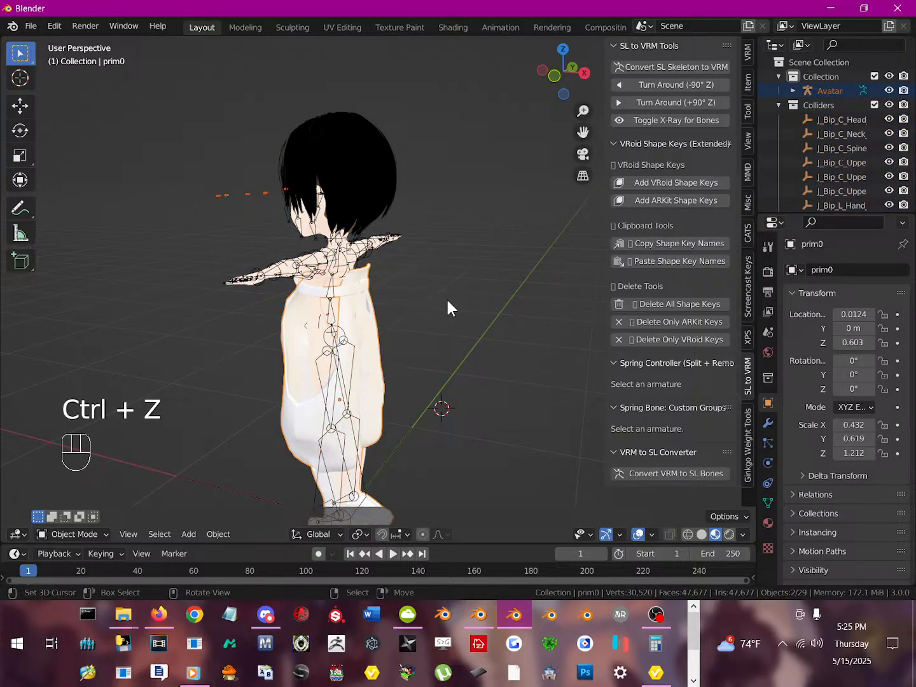
key(ctrl+z)
- Import the Saizo Lady White Trim Bottom (L Pec) Collada file again onto the turned VRM avatar
middle_drag(448, 307, 504, 317)
click(50, 25)
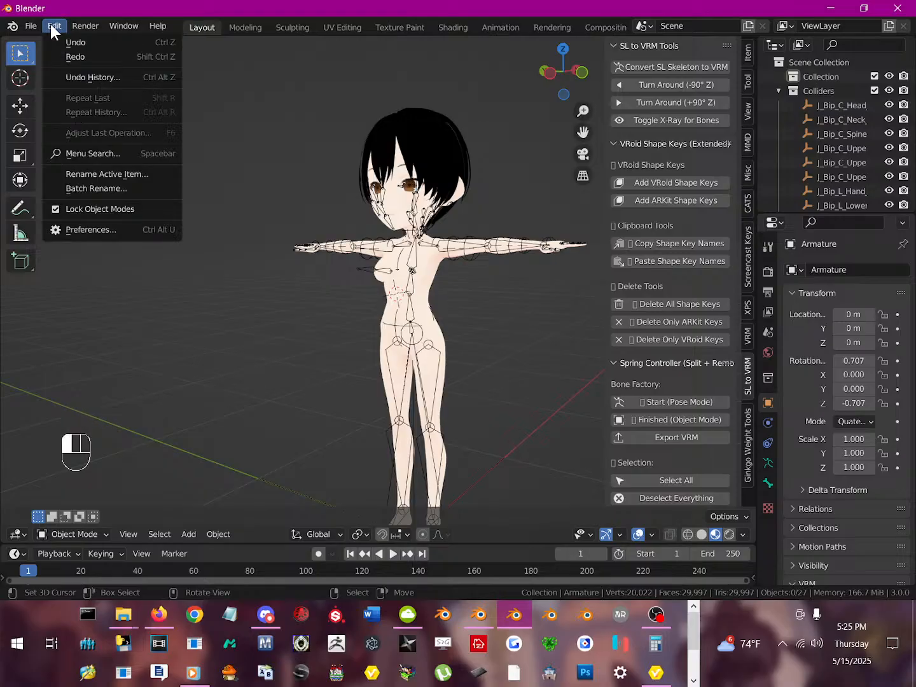
click(31, 24)
mouse_move(117, 224)
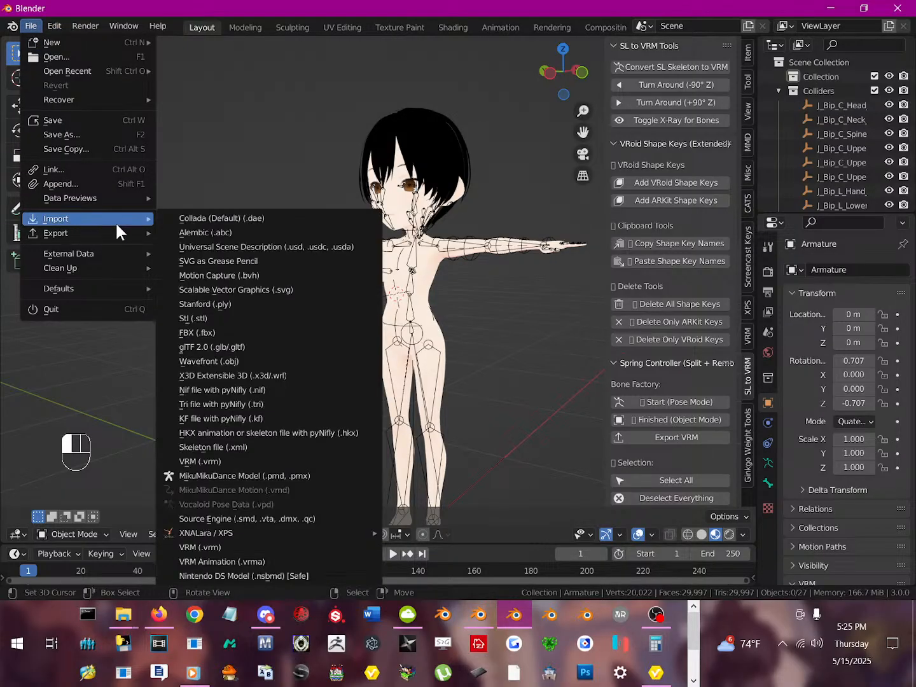
click(237, 220)
double_click(358, 163)
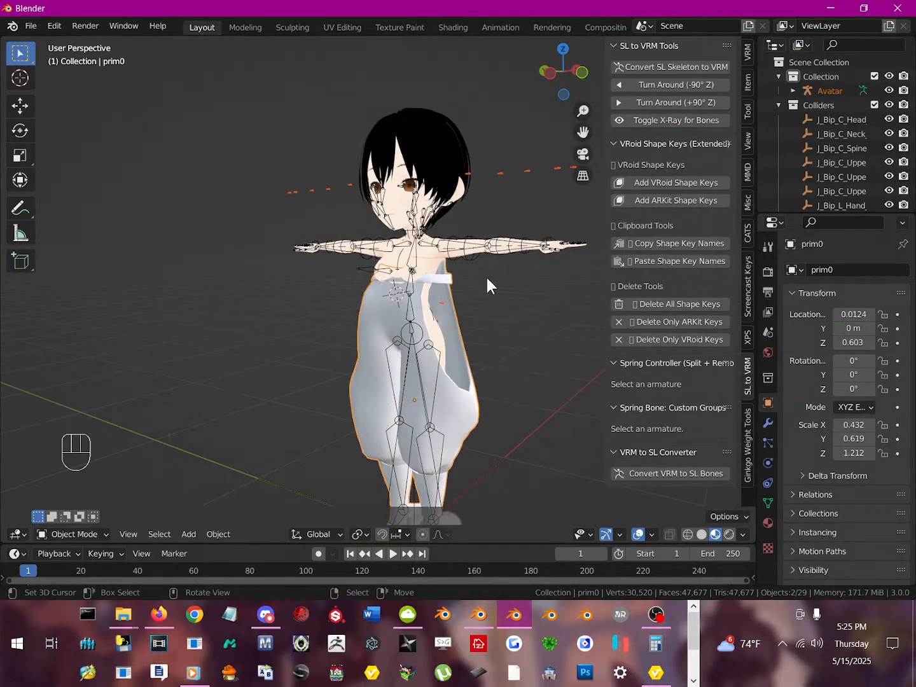
- Rotate the clothing's Avatar armature 900° about the global Z axis so the trousers face the same way as the body
middle_drag(468, 308, 442, 237)
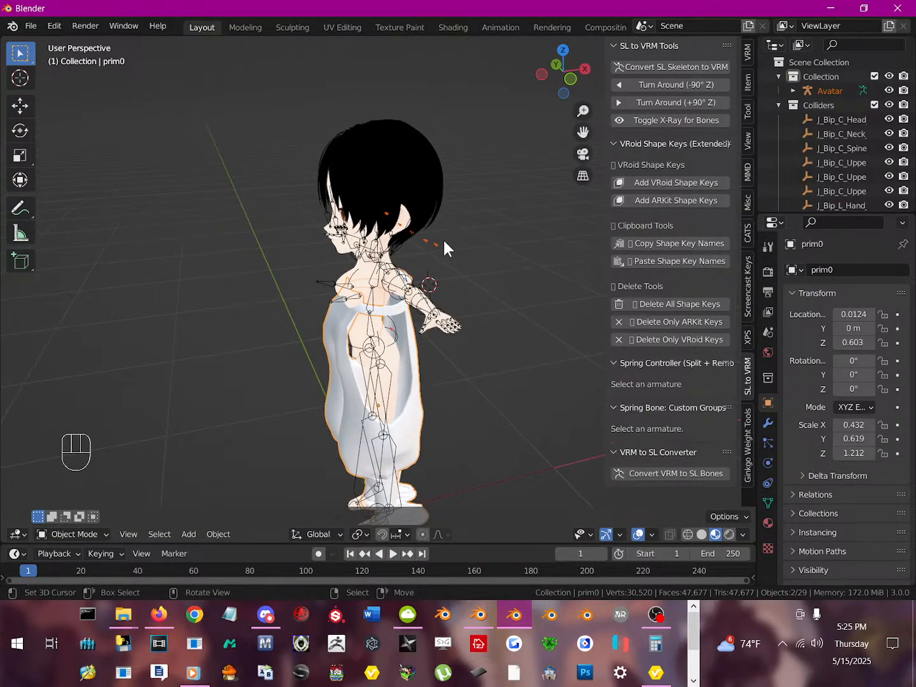
click(436, 247)
key(r)
key(z)
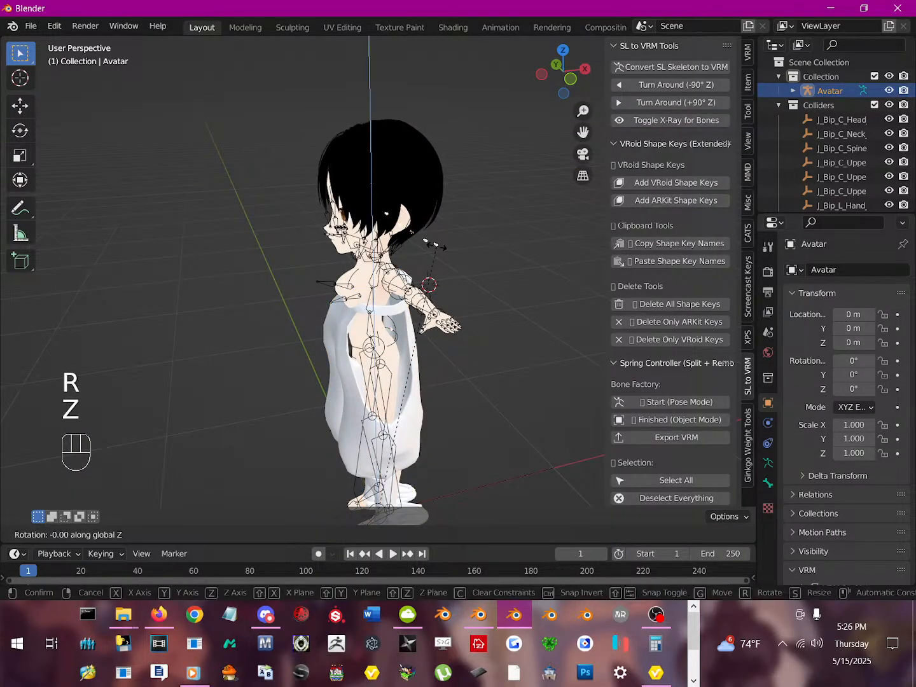
key(9)
key(0)
key(0)
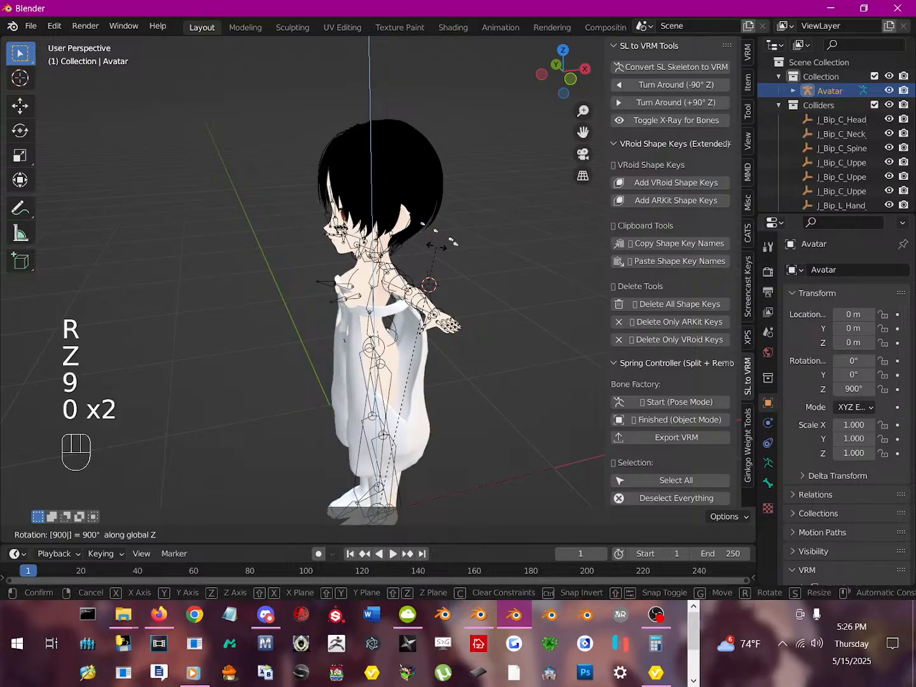
click(390, 305)
- Scale the clothing's Avatar armature uniformly to about 0.847 so the trousers sit at the avatar's waist
middle_drag(390, 304, 514, 194)
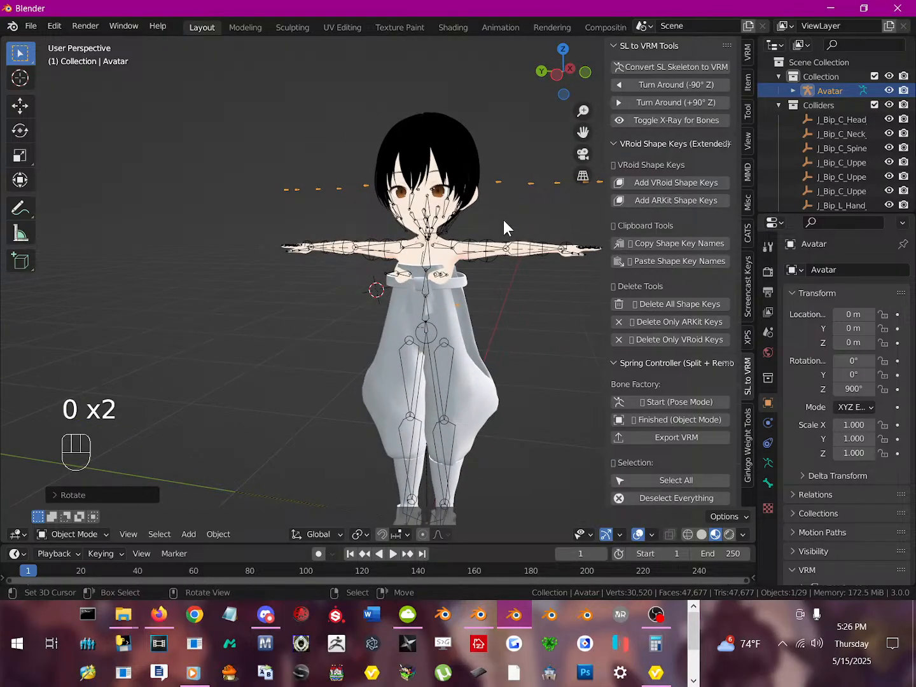
key(s)
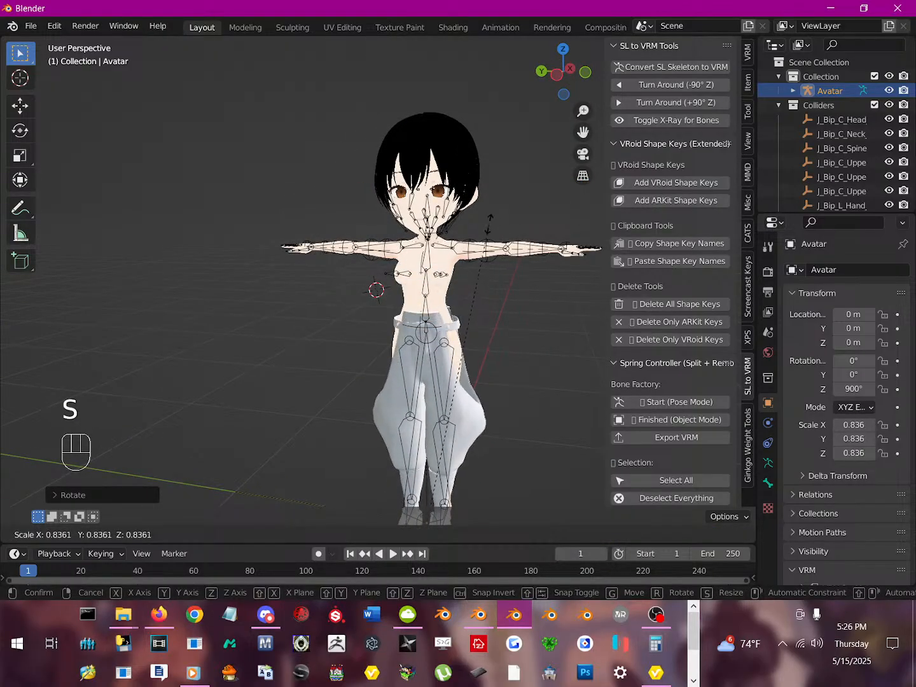
click(488, 220)
- Convert the clothing's Avatar armature from the SL skeleton to VRM bones
middle_drag(452, 288, 549, 295)
scroll(461, 339, up, 2)
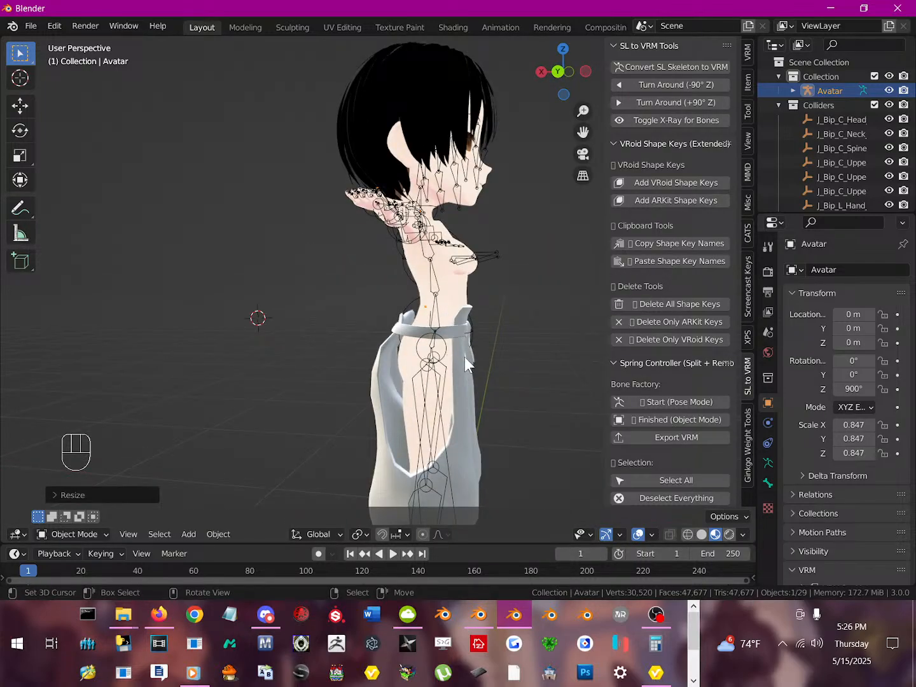
shift+middle_drag(464, 357, 314, 296)
middle_drag(467, 248, 408, 289)
click(463, 182)
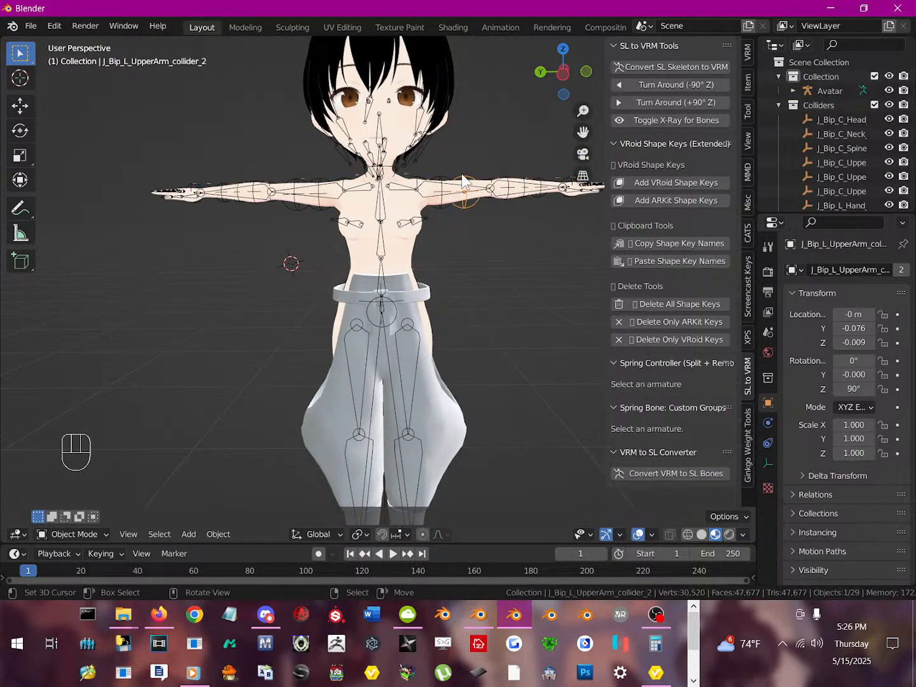
click(359, 183)
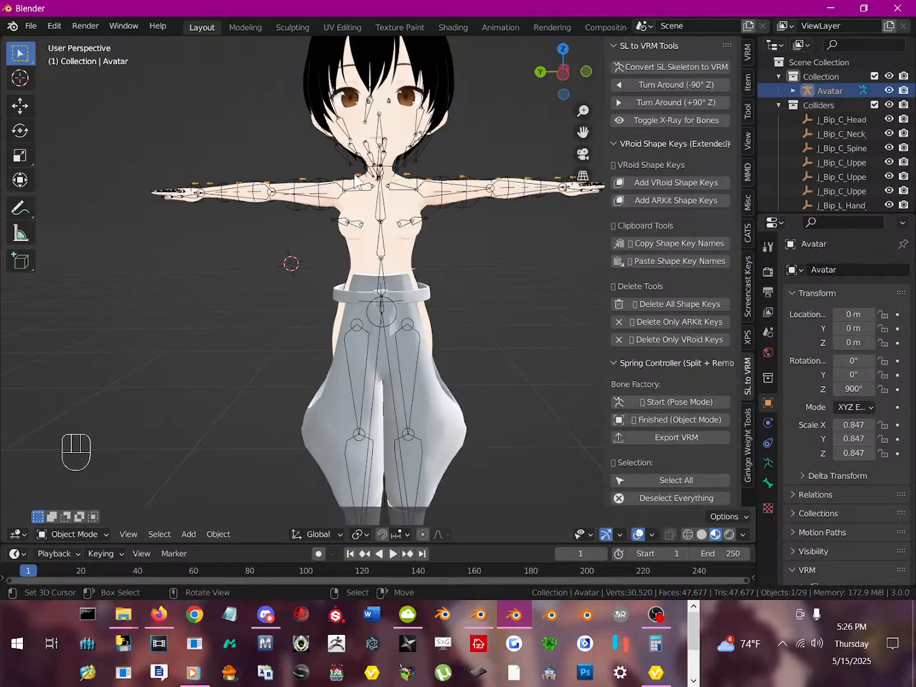
click(677, 63)
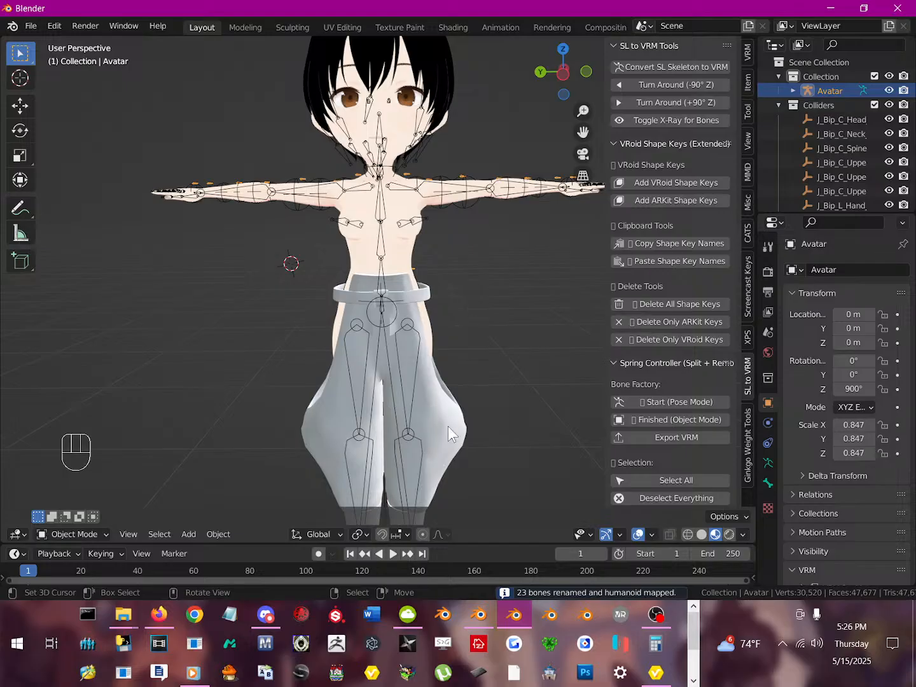
- Set the Armature modifier of the trousers mesh prim0 to use the VRM avatar's Armature object
click(448, 427)
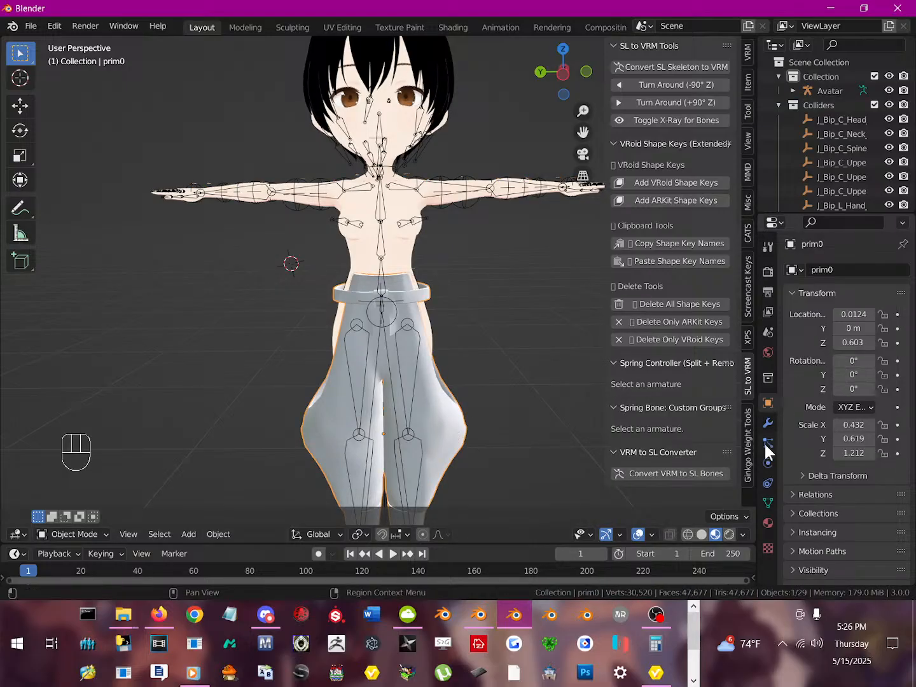
click(768, 424)
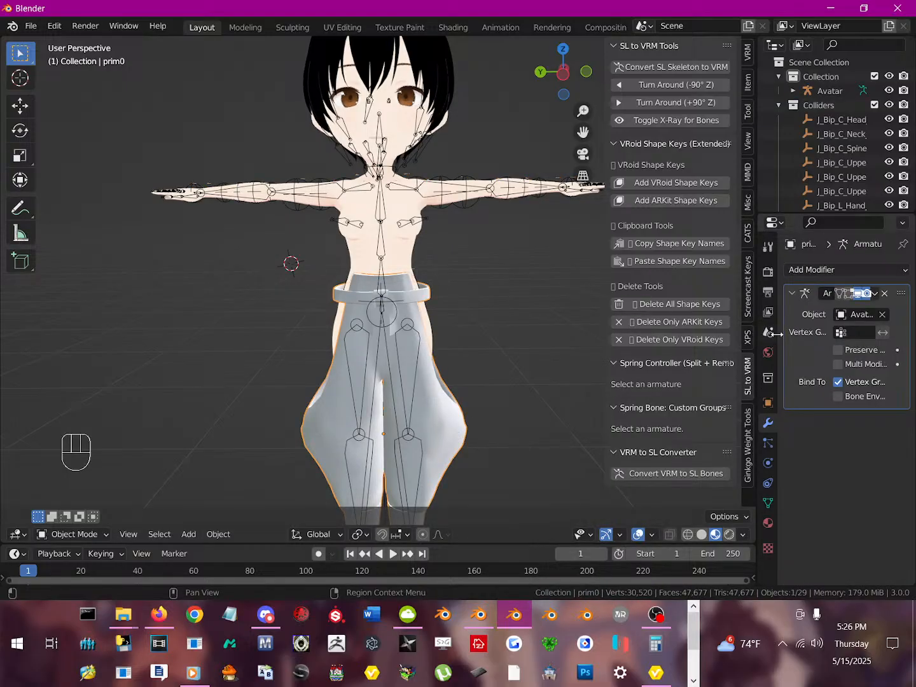
mouse_move(773, 332)
mouse_down()
mouse_move(711, 345)
mouse_move(773, 344)
mouse_up()
click(855, 314)
click(795, 335)
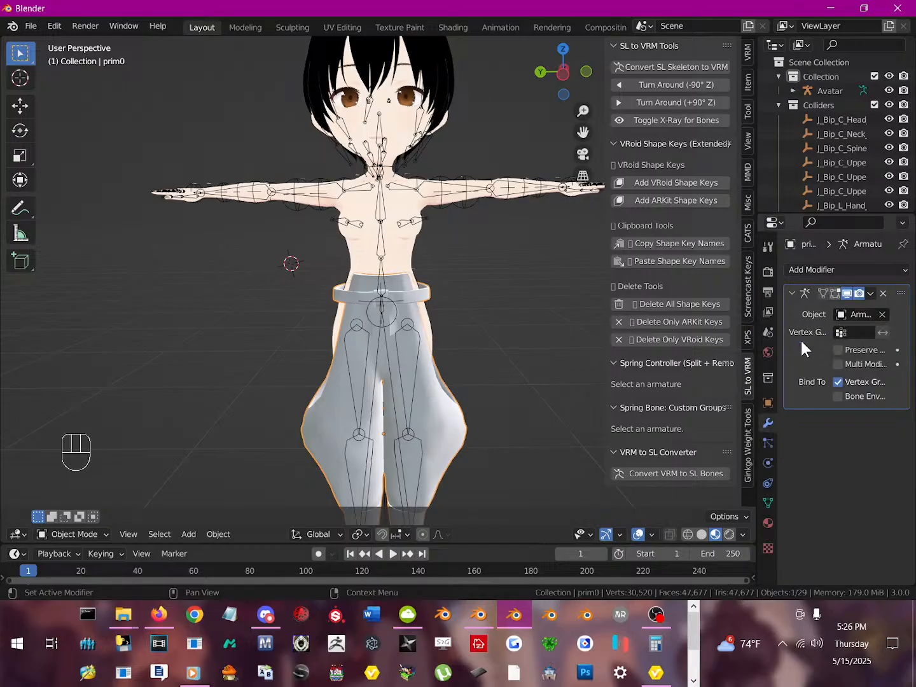
- Select the VRM avatar's armature and toggle the X-ray display of its bones twice
click(416, 357)
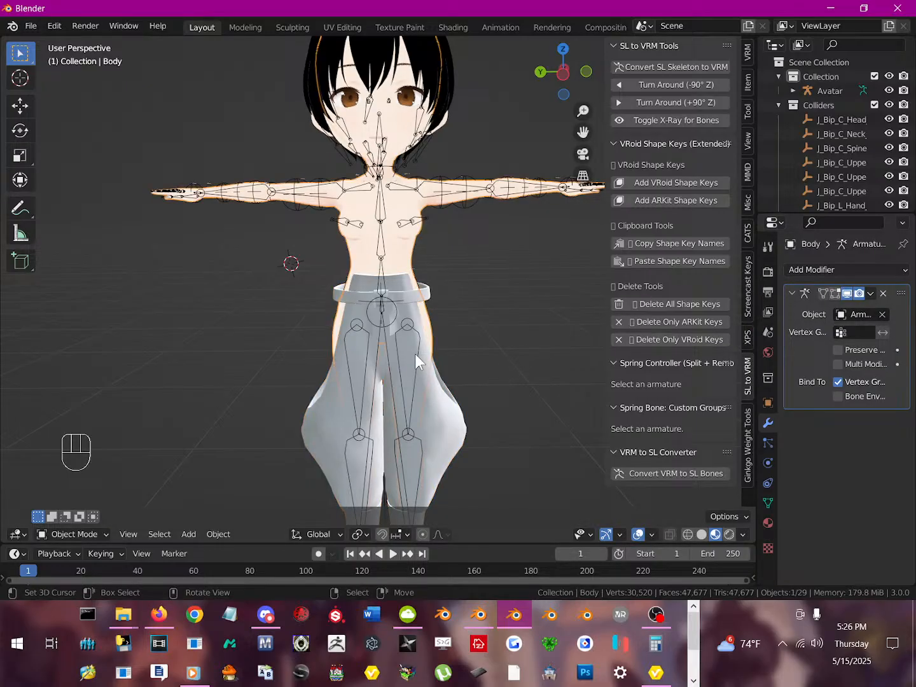
click(438, 189)
click(439, 190)
click(427, 190)
click(427, 191)
click(426, 191)
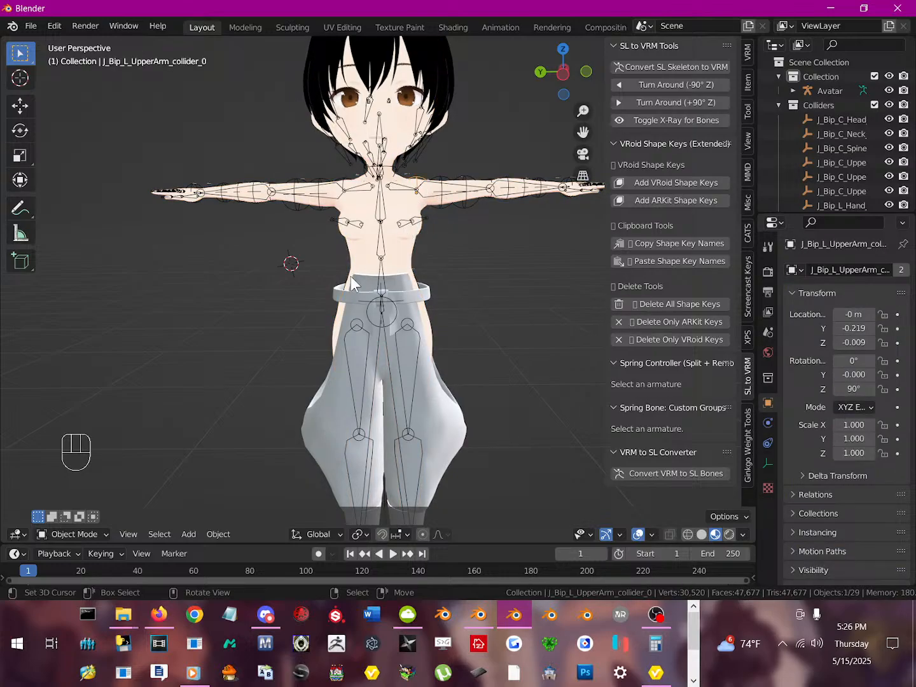
click(342, 223)
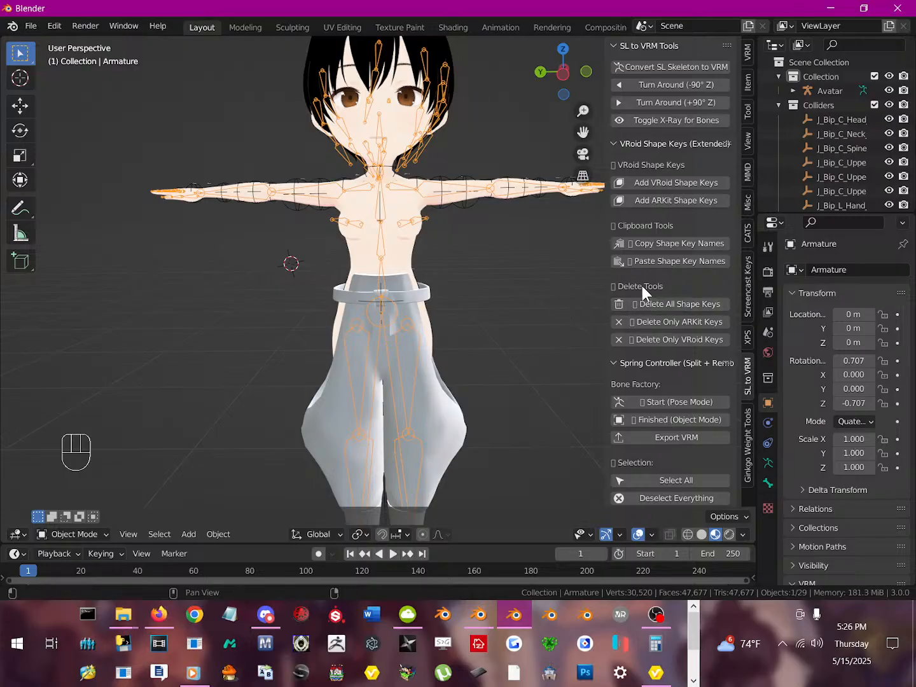
scroll(657, 317, down, 1)
scroll(658, 317, up, 1)
click(673, 122)
click(672, 121)
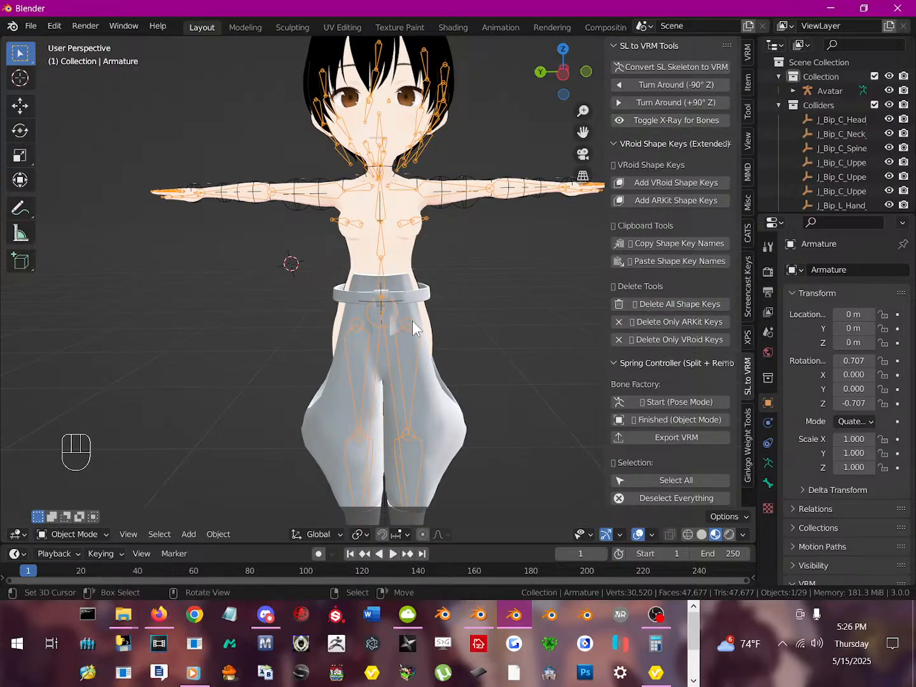
- Select the VRM avatar's armature and put it into Pose Mode with the Spring Controller's Bone Factory
click(414, 342)
click(415, 342)
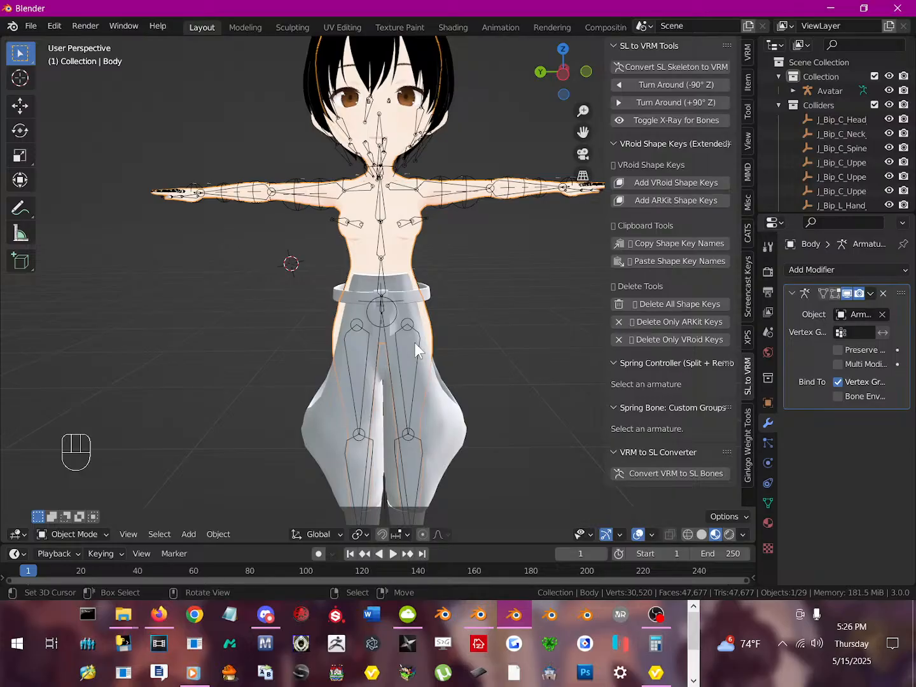
click(415, 342)
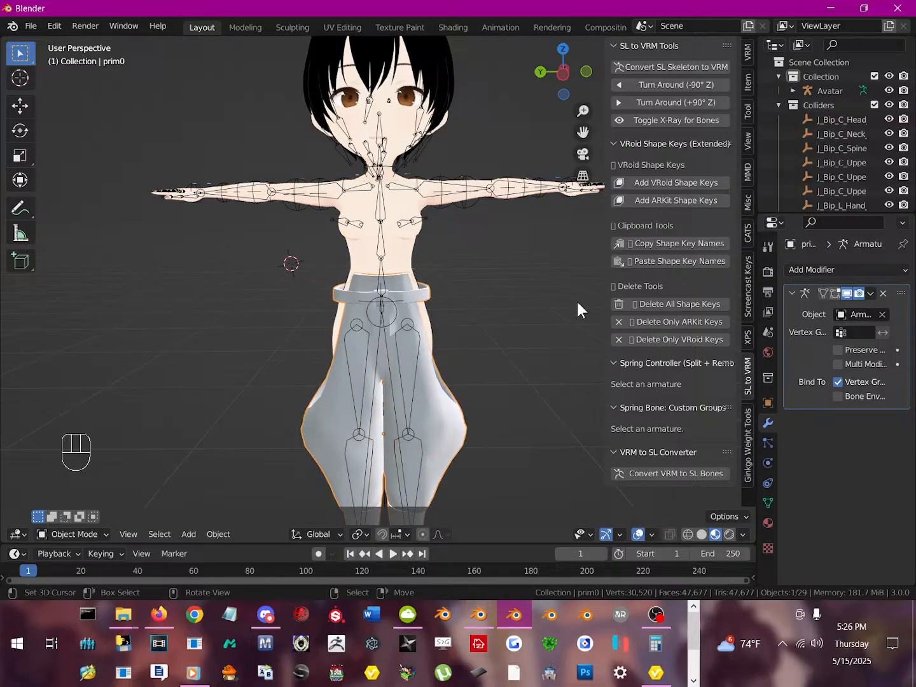
click(330, 217)
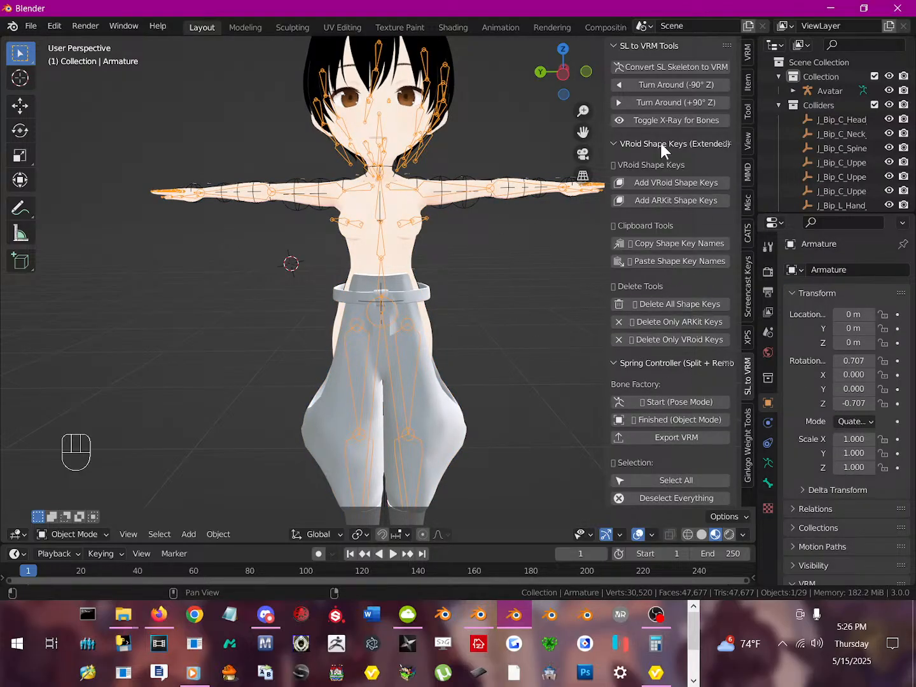
scroll(676, 384, down, 2)
scroll(676, 384, down, 3)
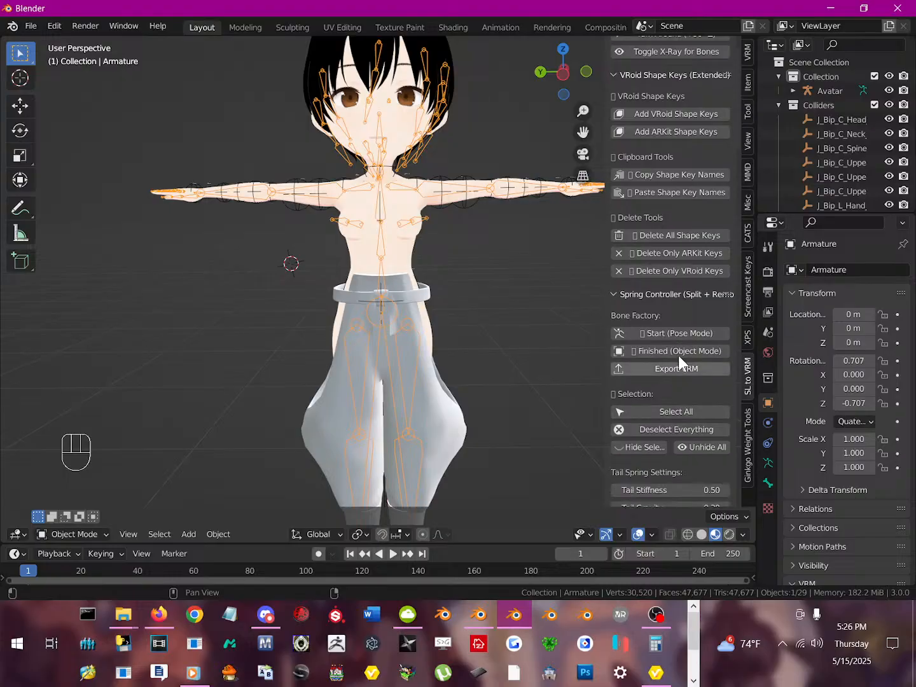
click(681, 335)
- Test-rotate the left upper leg bone to check how the trousers follow, cancel the rotation, and inspect the fit from the side and front
click(416, 349)
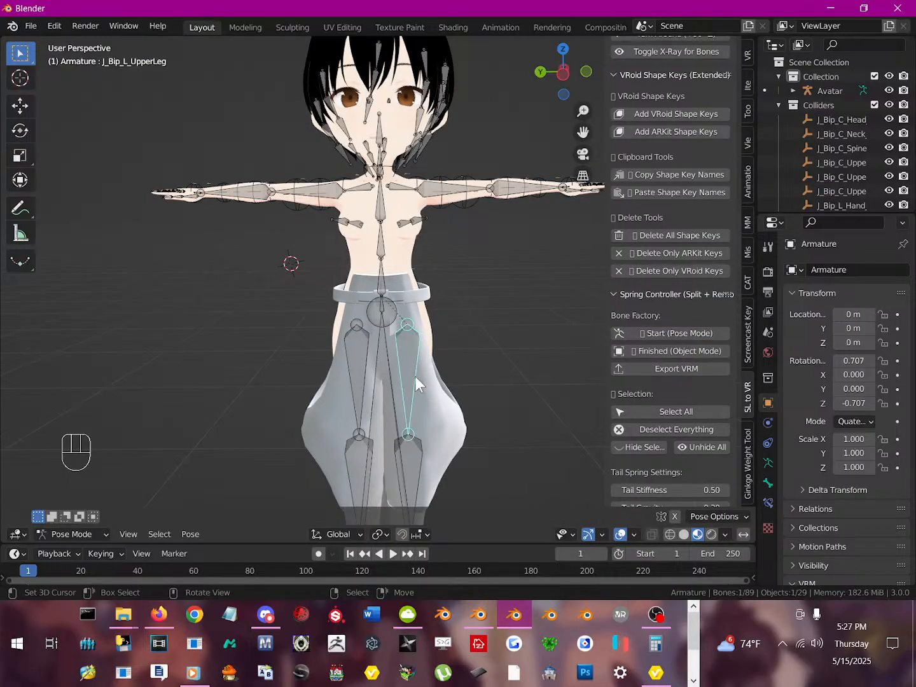
key(r)
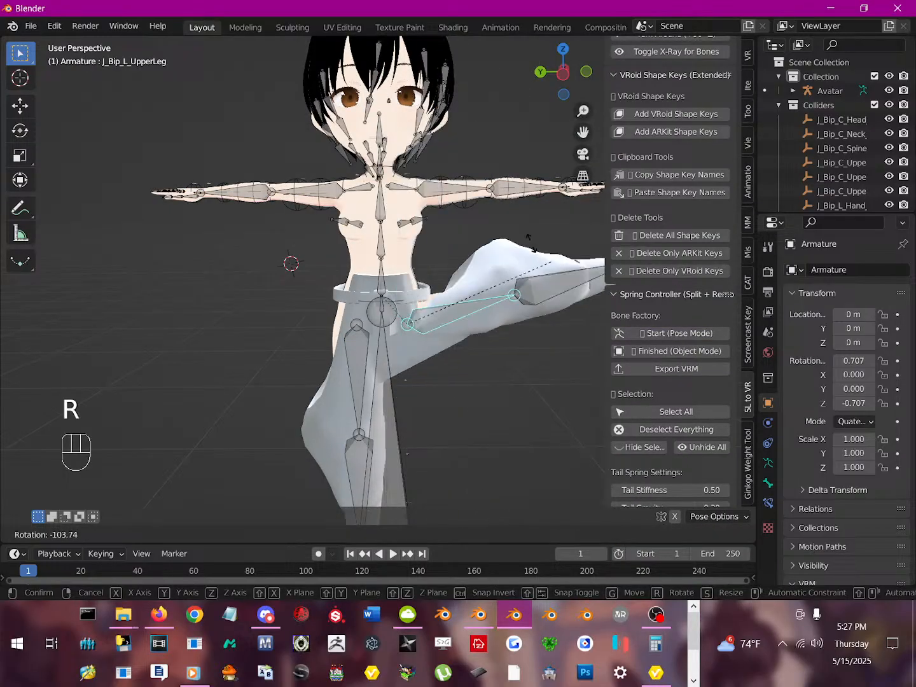
right_click(456, 367)
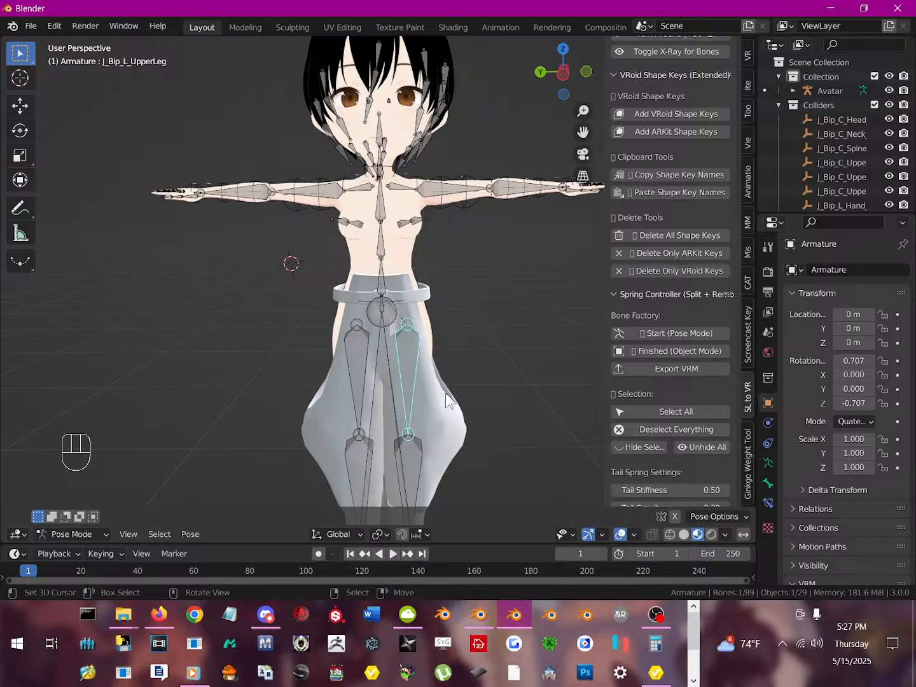
middle_drag(446, 392, 296, 383)
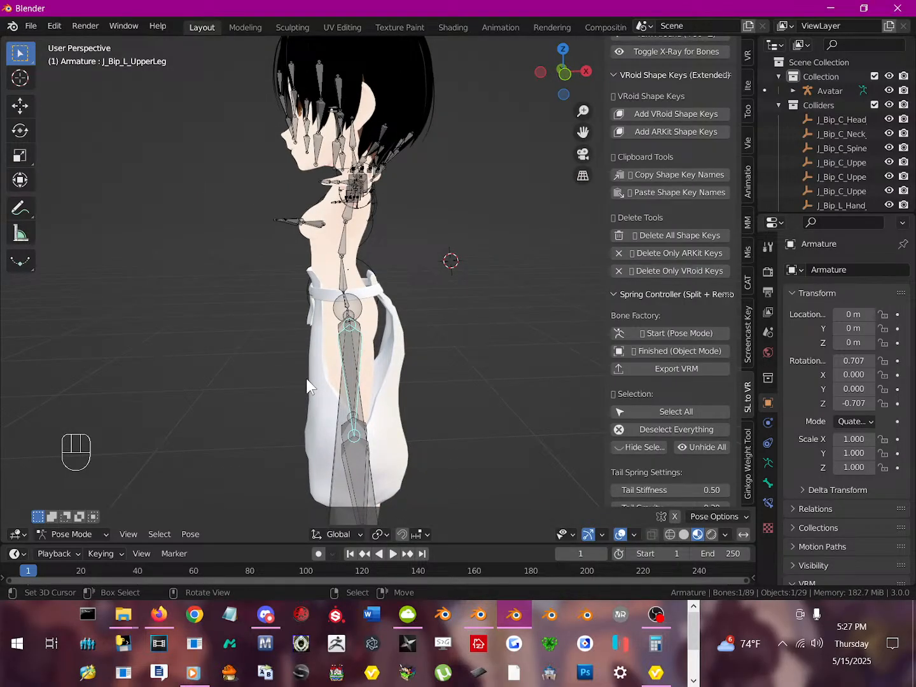
middle_drag(295, 387, 402, 381)
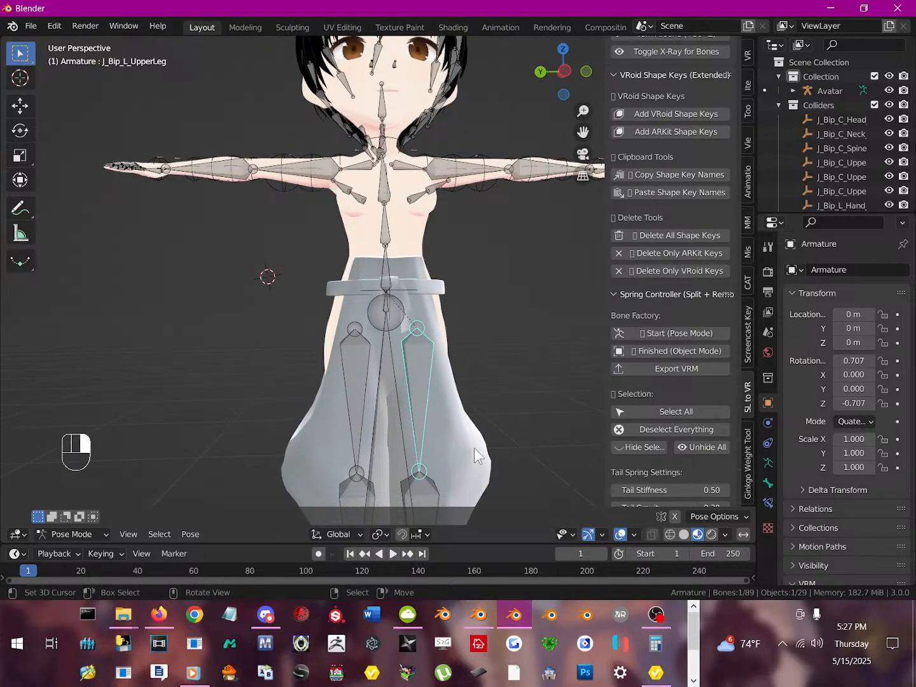
- Return the avatar's armature to Object Mode and select the trousers mesh prim0
key(Tab)
key(Tab)
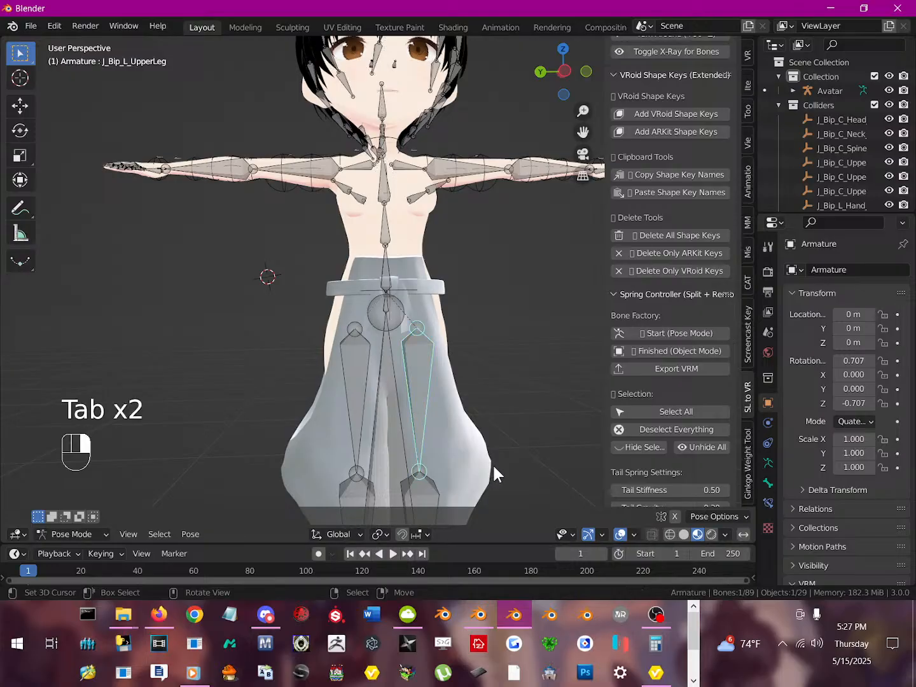
scroll(468, 439, down, 2)
key(Tab)
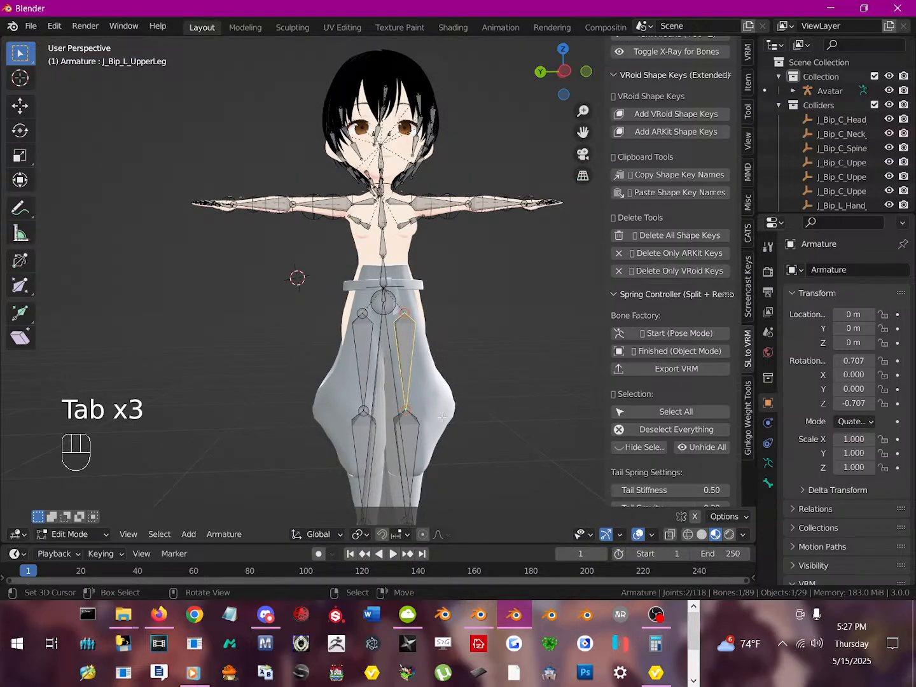
middle_drag(450, 417, 433, 466)
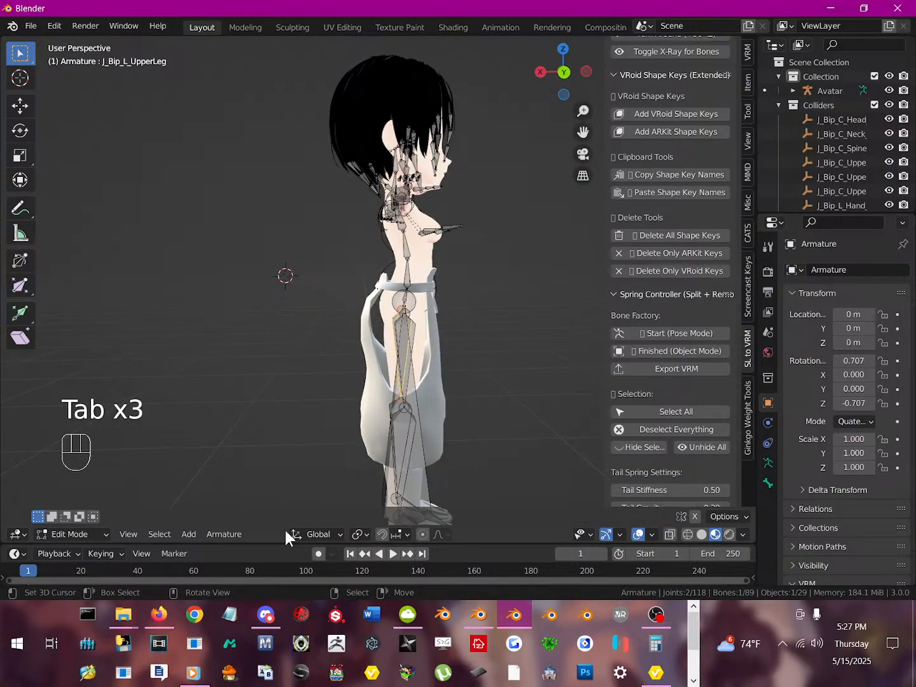
click(93, 534)
click(103, 518)
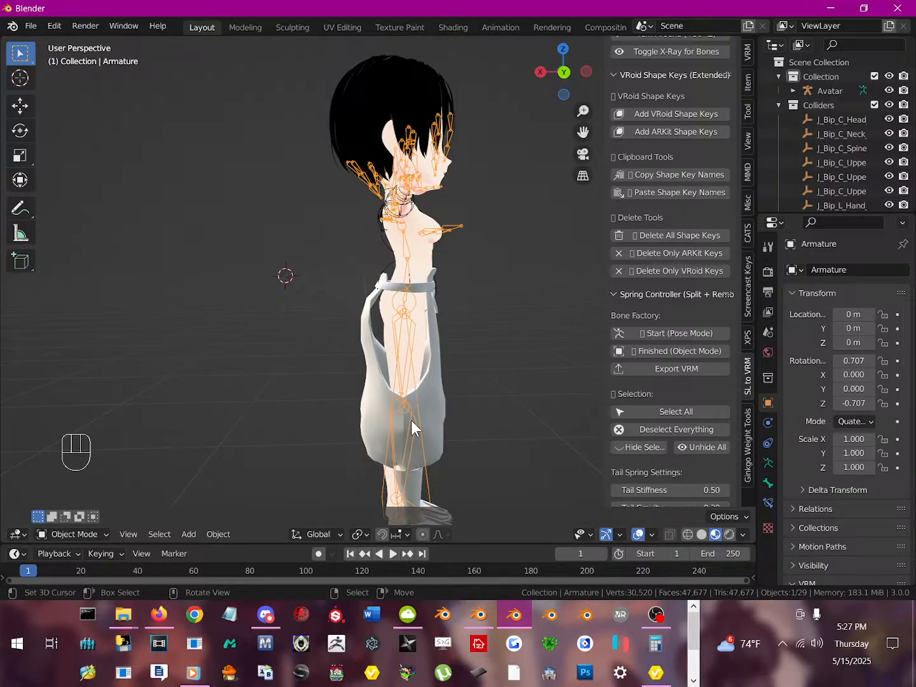
click(369, 402)
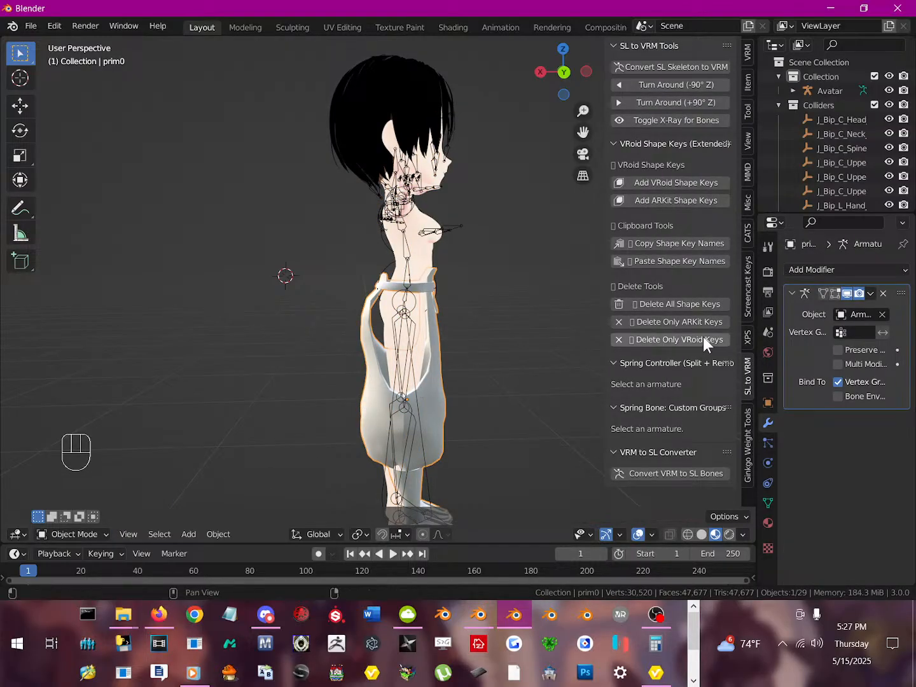
- Widen the material properties of the trousers and change Material5-material's surface shader to the MToon_unversioned group
click(769, 524)
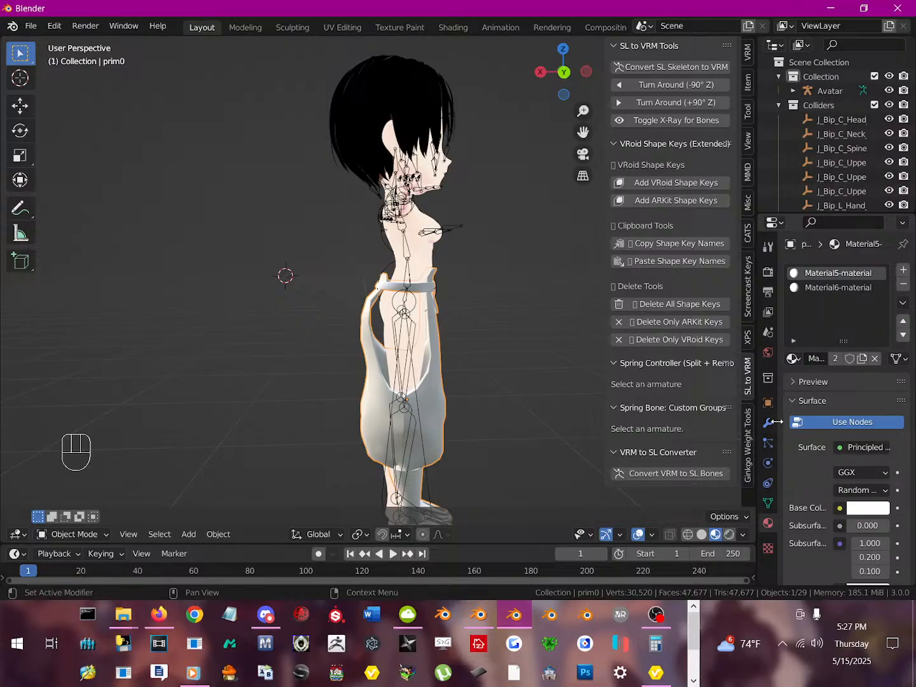
drag(775, 421, 673, 430)
drag(766, 429, 667, 427)
scroll(790, 476, down, 4)
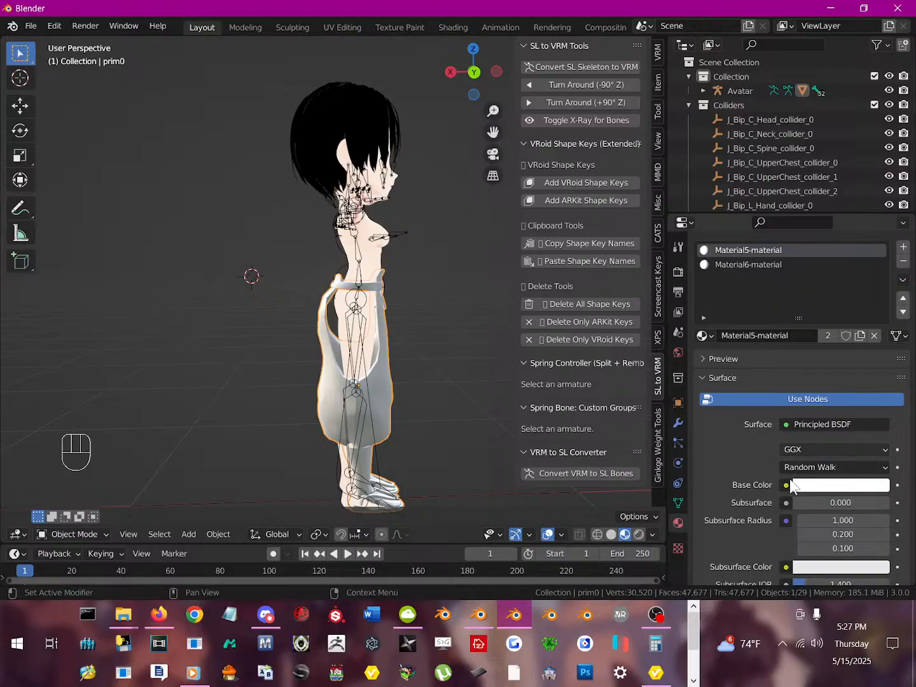
click(787, 417)
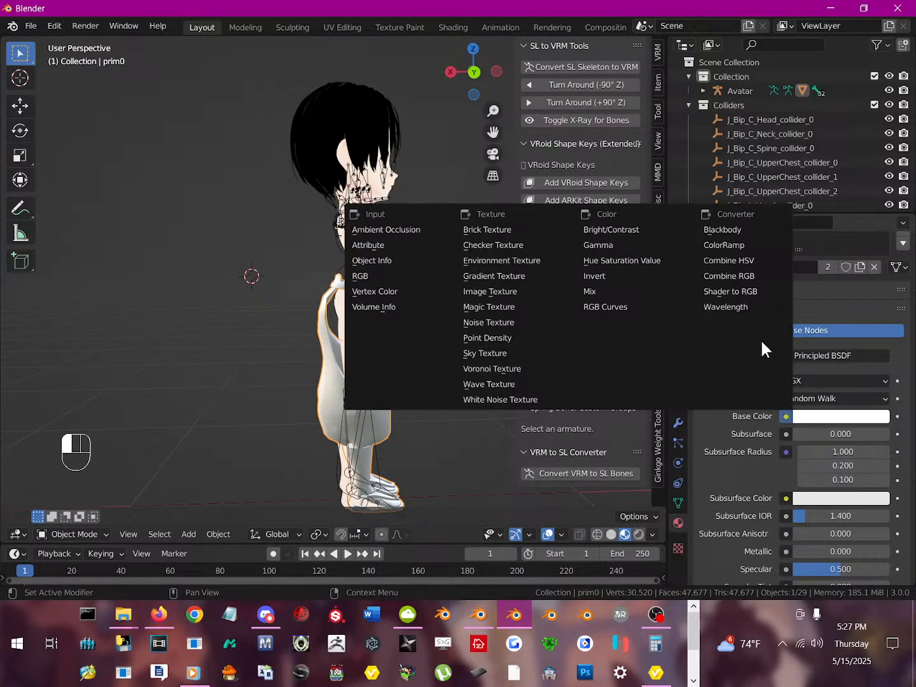
click(827, 356)
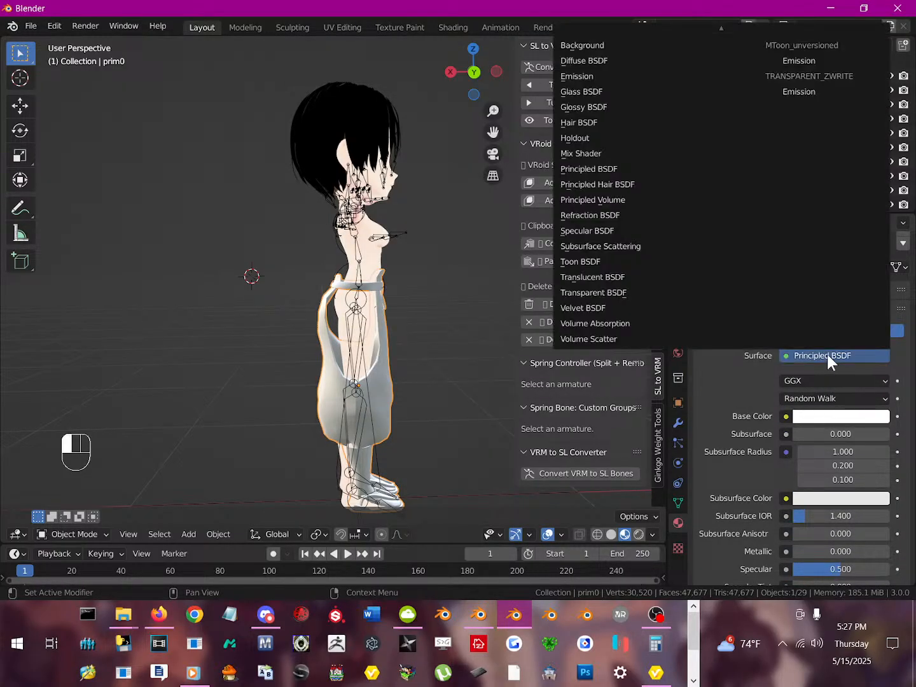
scroll(828, 88, up, 5)
click(817, 59)
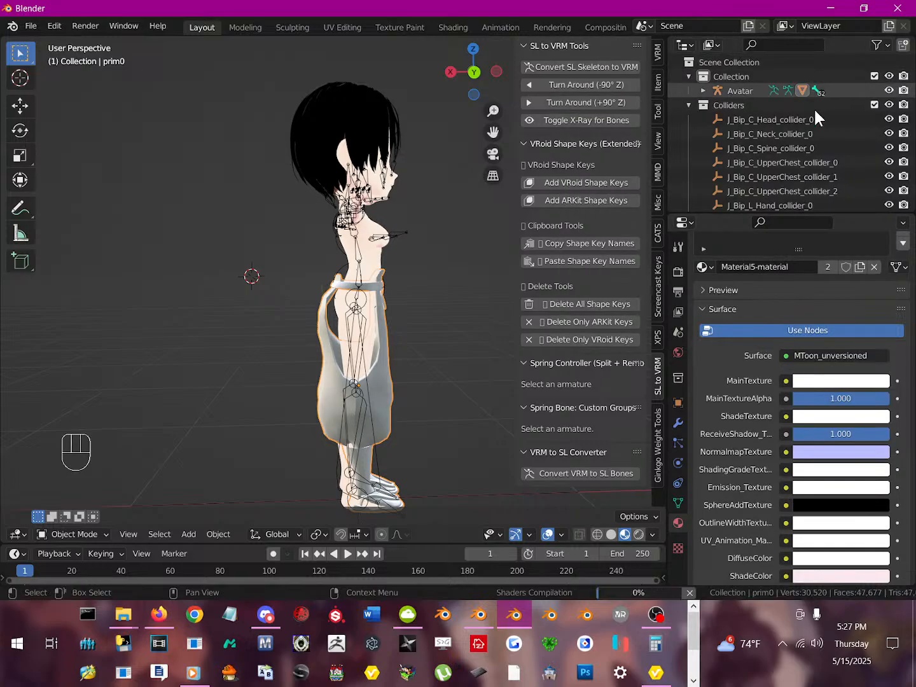
- Connect an Image Texture to Material5-material's MainTexture and look through the images already in the file
click(786, 381)
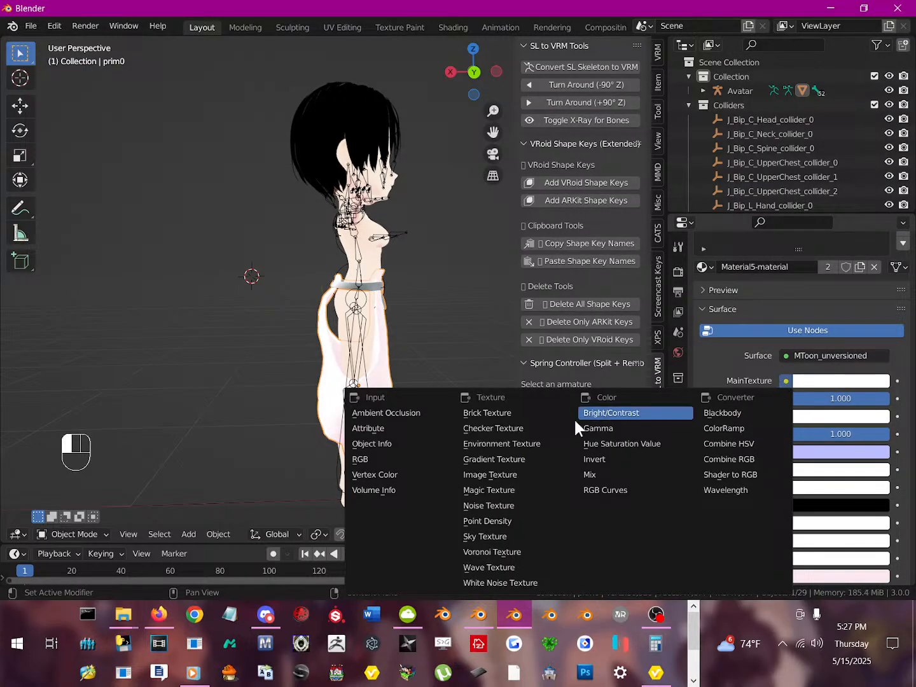
click(507, 473)
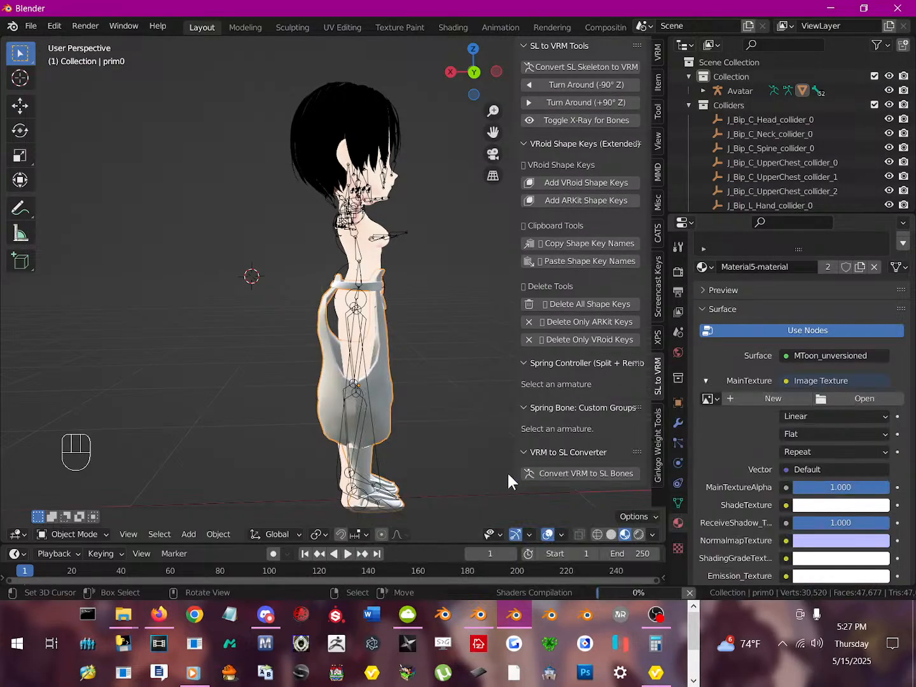
click(711, 398)
scroll(738, 537, down, 10)
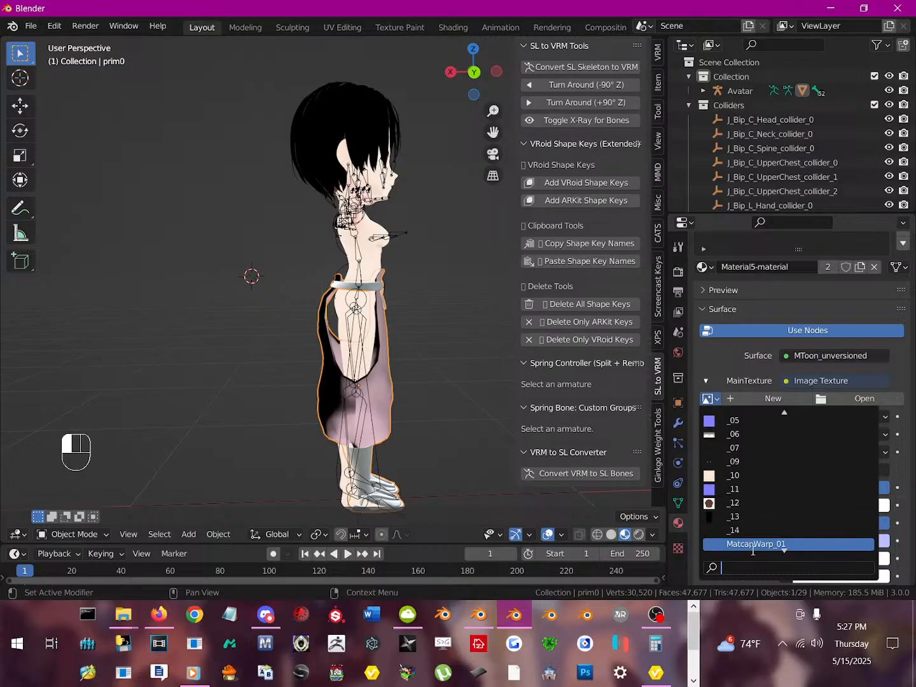
scroll(752, 552, down, 2)
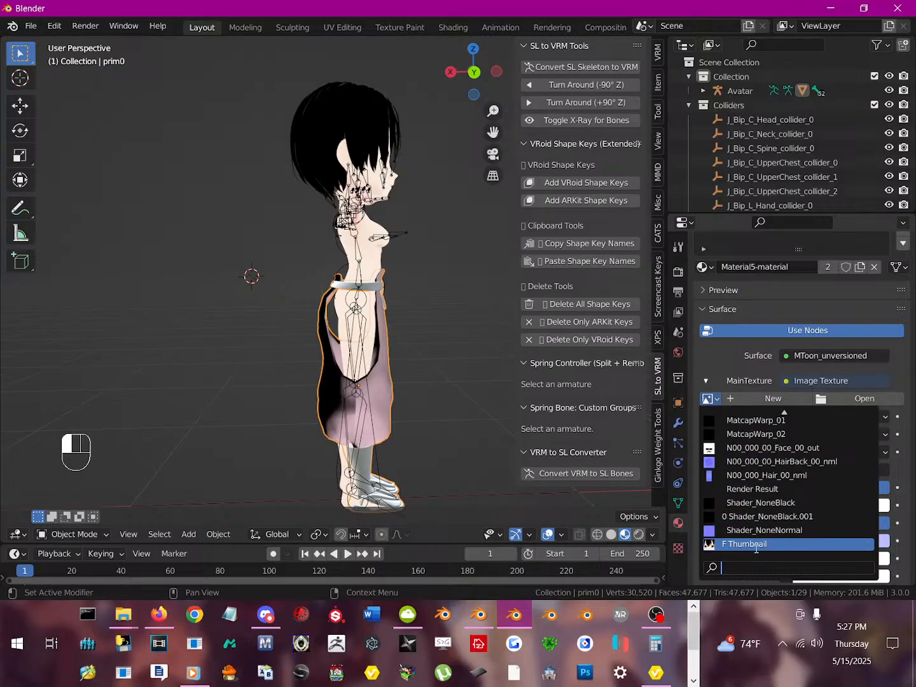
scroll(780, 432, up, 12)
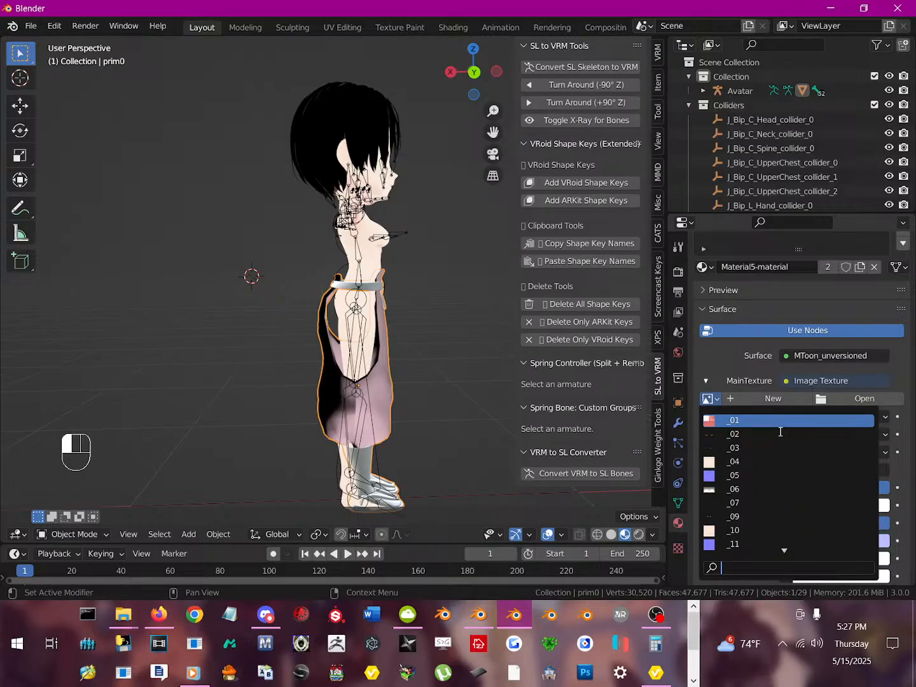
- Browse for a MainTexture image in the aki folder's Saizo Lady White Trim Bottom (L Pec) subfolder, under files to upload
click(859, 399)
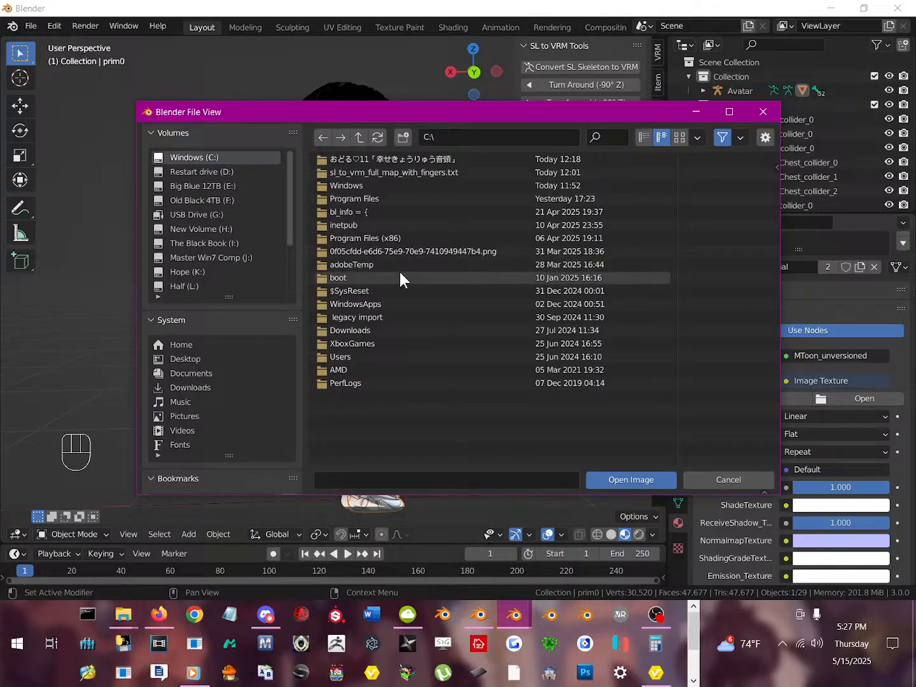
scroll(218, 420, down, 10)
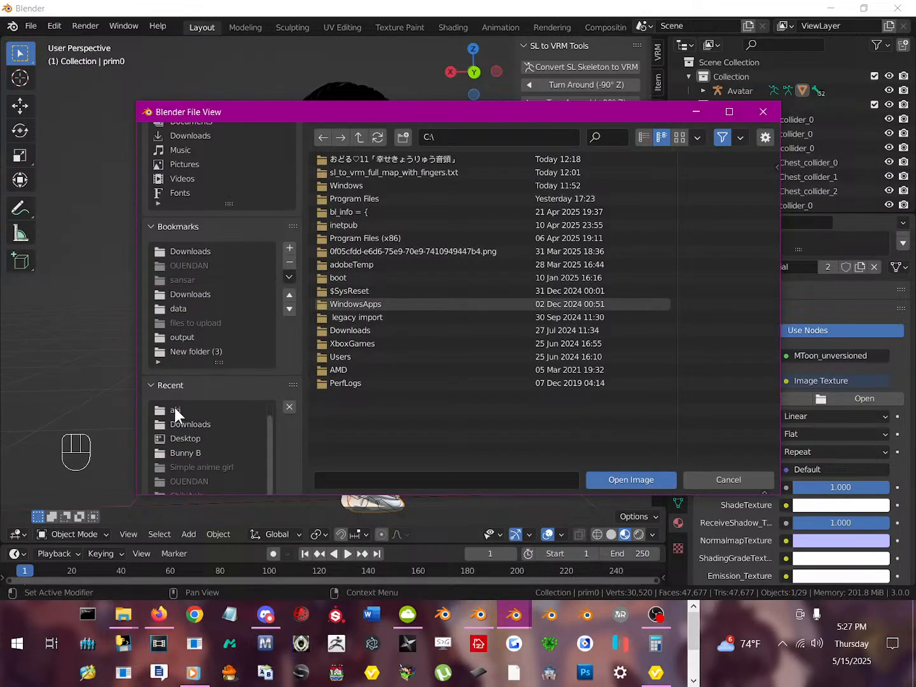
click(174, 409)
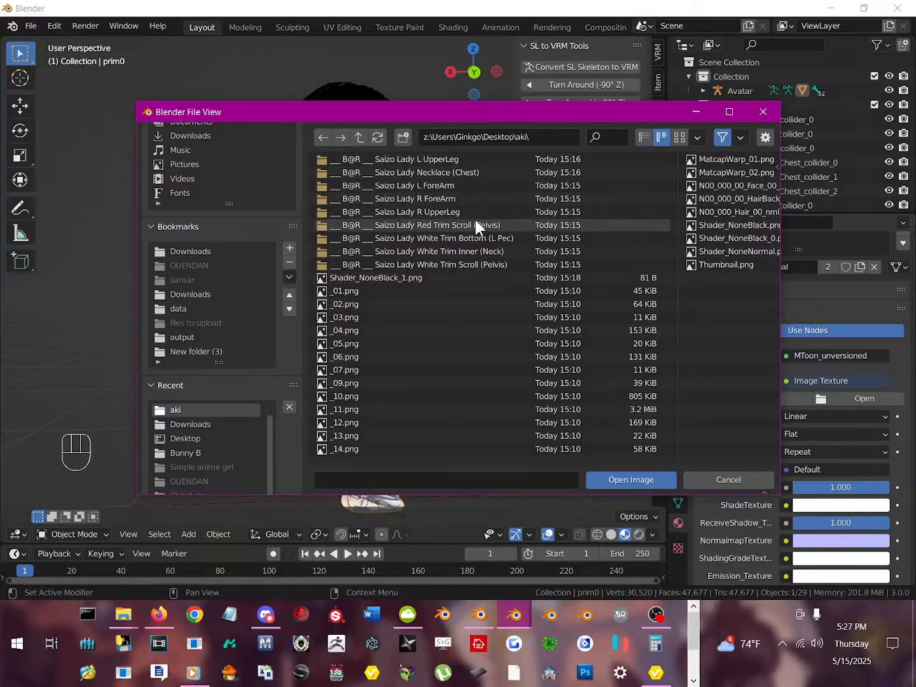
click(482, 238)
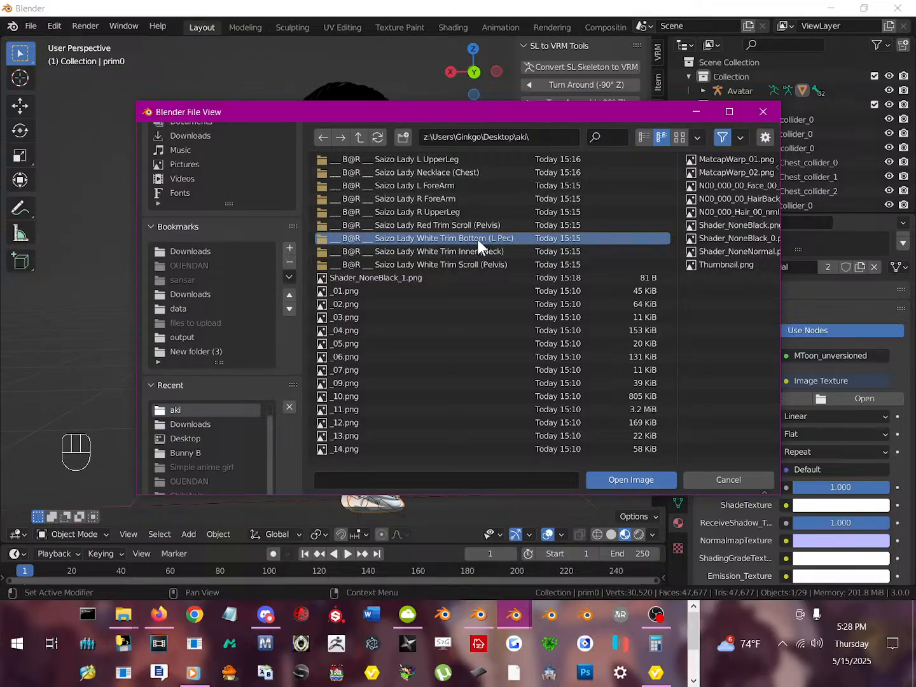
double_click(478, 239)
double_click(392, 160)
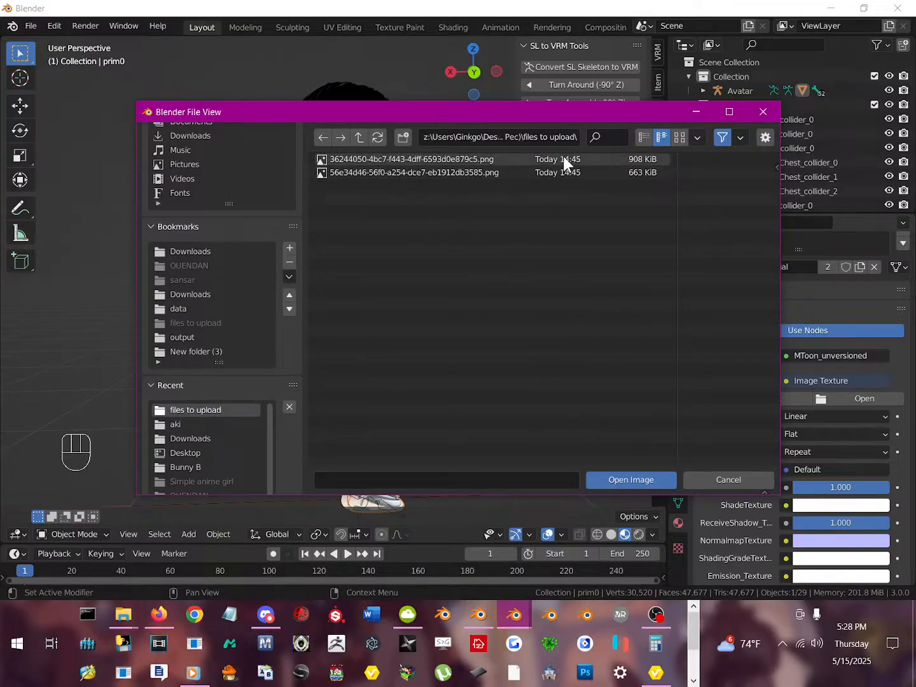
- Show the images as thumbnails, load 56e34d46-56f0-a254-dce7-eb1912db3585.png as the MainTexture, and check the trousers from the front
click(676, 136)
click(380, 205)
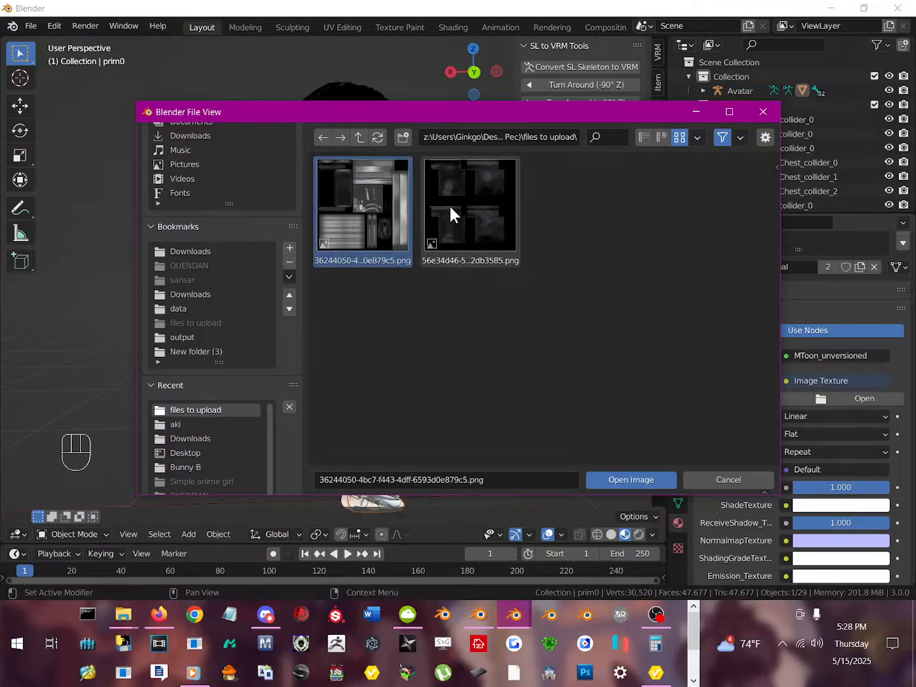
double_click(465, 204)
middle_drag(411, 327, 257, 302)
key(Tab)
key(Tab)
key(Tab)
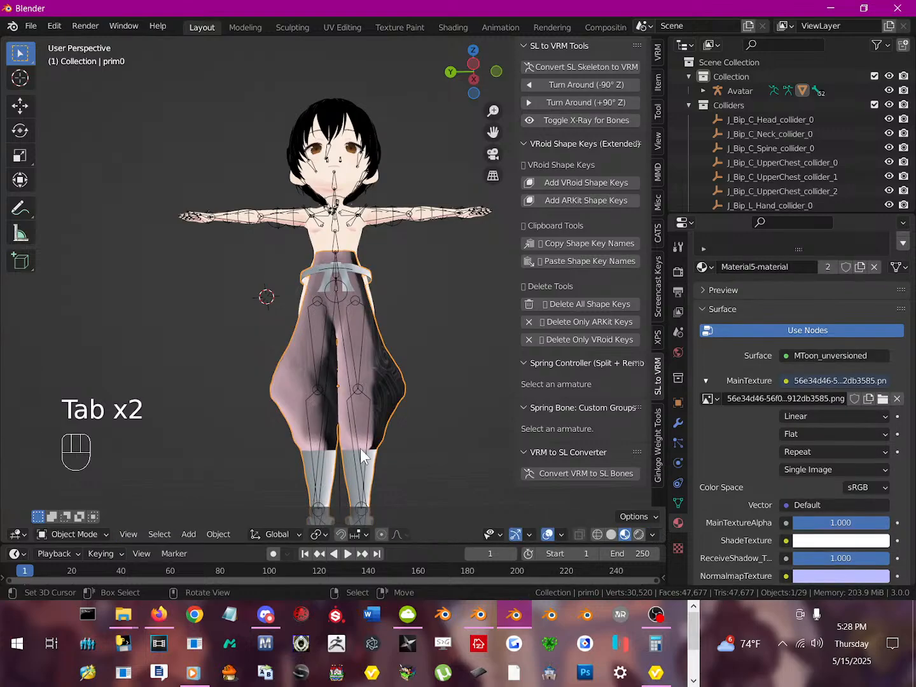
key(Tab)
- Connect an Image Texture to the Base Color of the trousers' Material6-material
scroll(836, 372, up, 3)
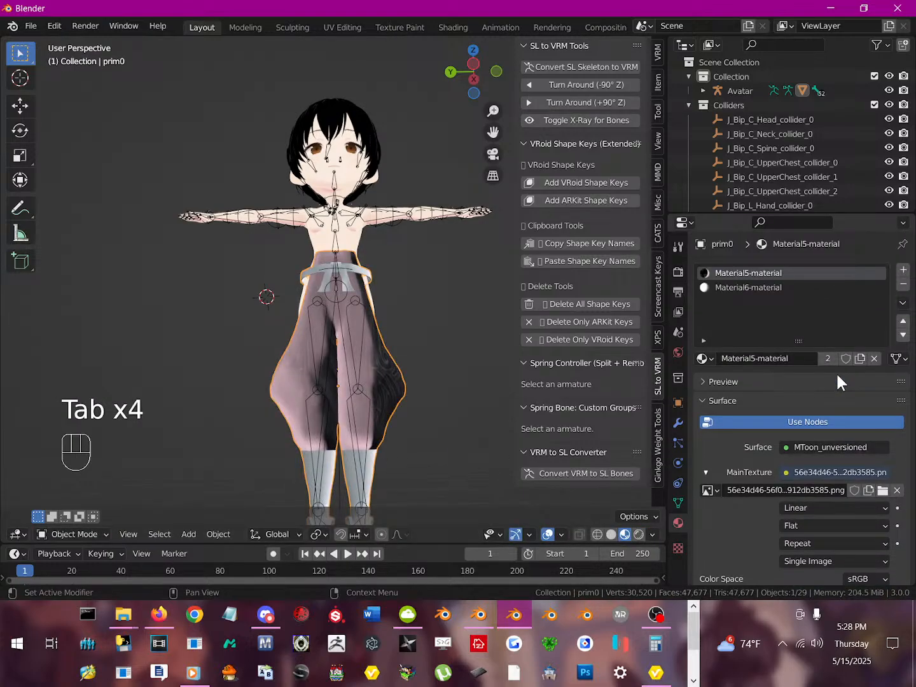
click(766, 291)
scroll(770, 382, down, 2)
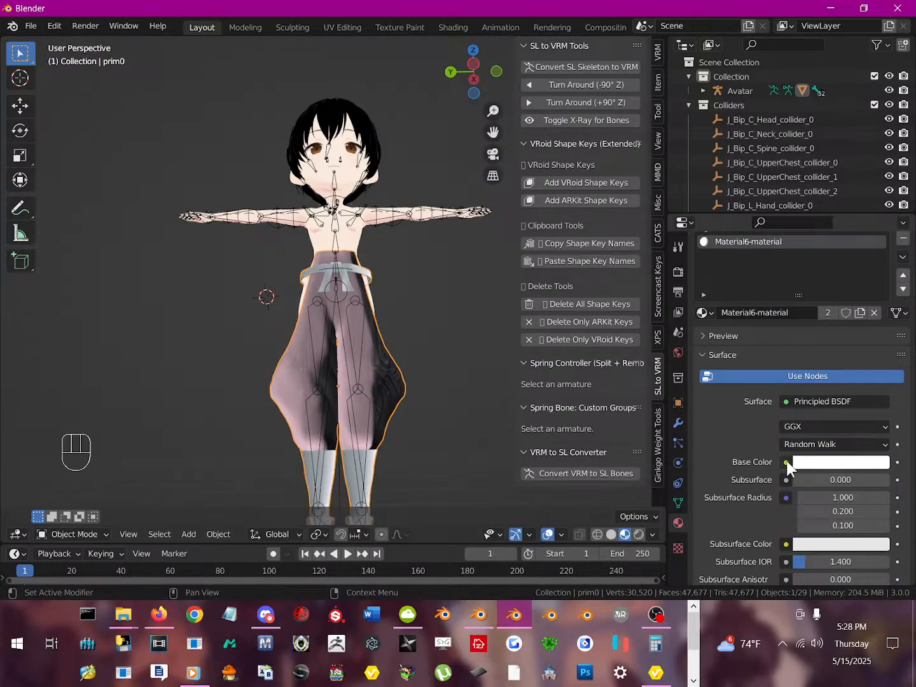
click(786, 462)
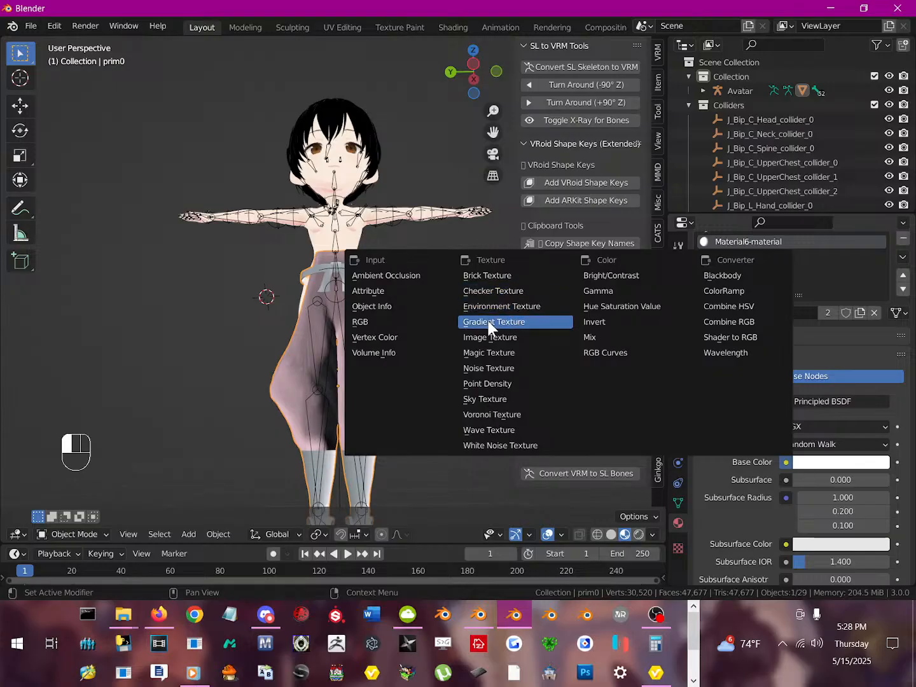
click(484, 337)
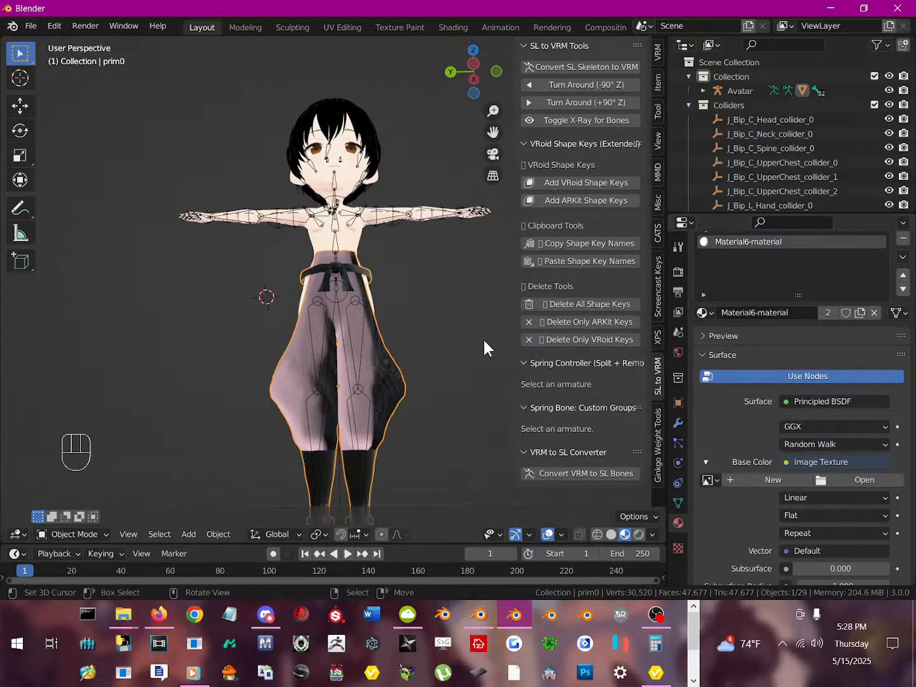
- Load 36244050-4bc7-f443-4dff-6593d0e879c5.png from files to upload as Material6-material's Base Color image, deselect everything, and inspect the textured trousers
click(851, 478)
scroll(252, 365, down, 5)
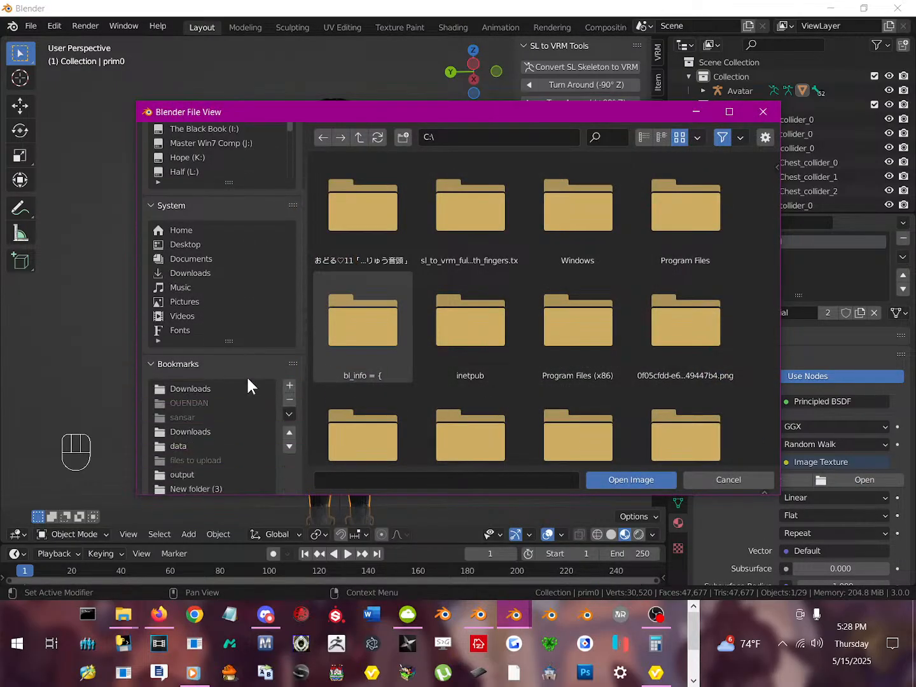
click(204, 408)
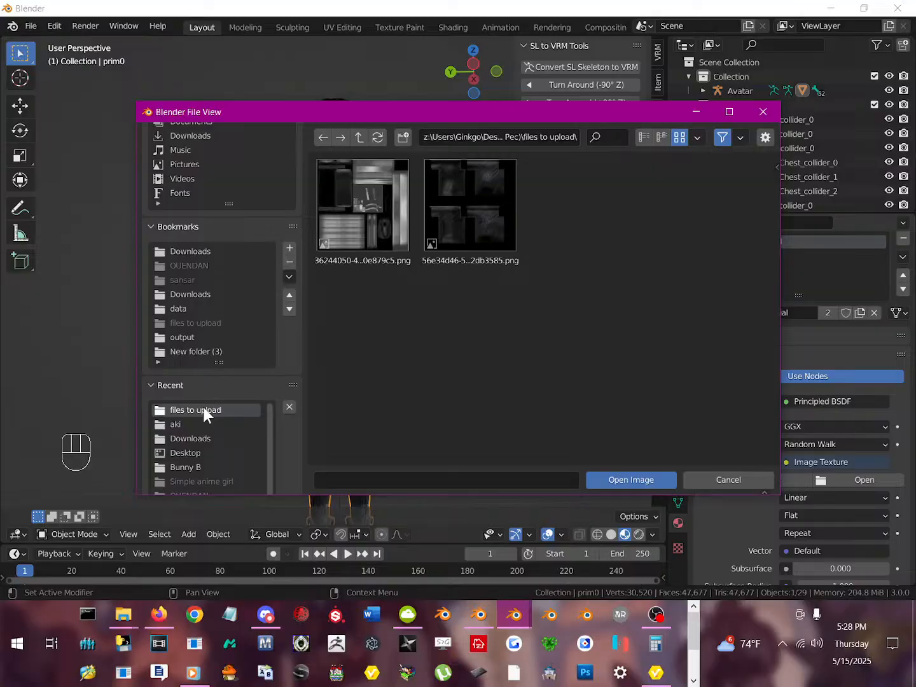
double_click(363, 198)
key(Tab)
key(Tab)
key(a)
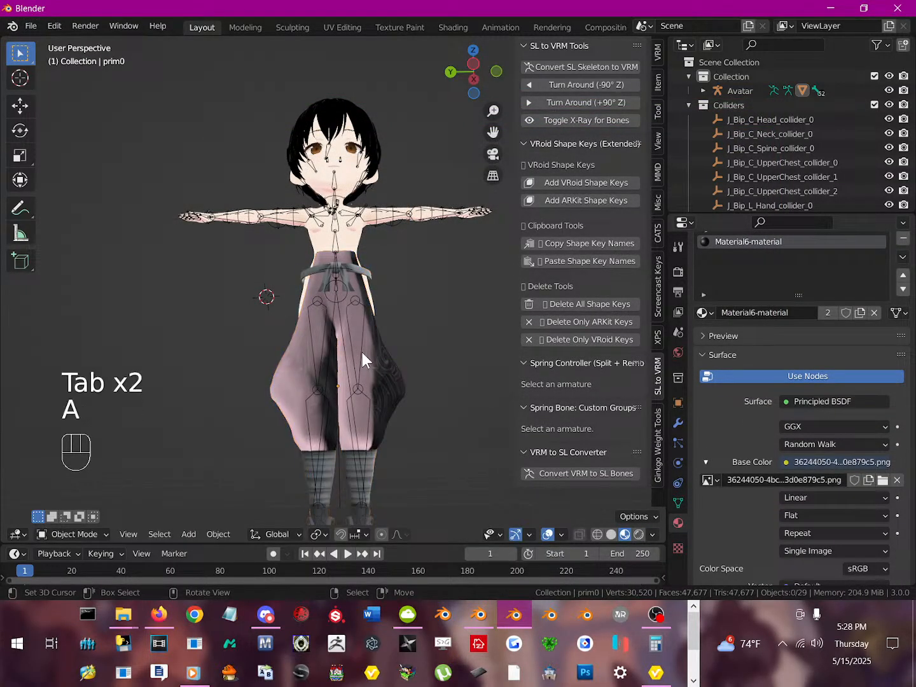
middle_drag(363, 352, 295, 420)
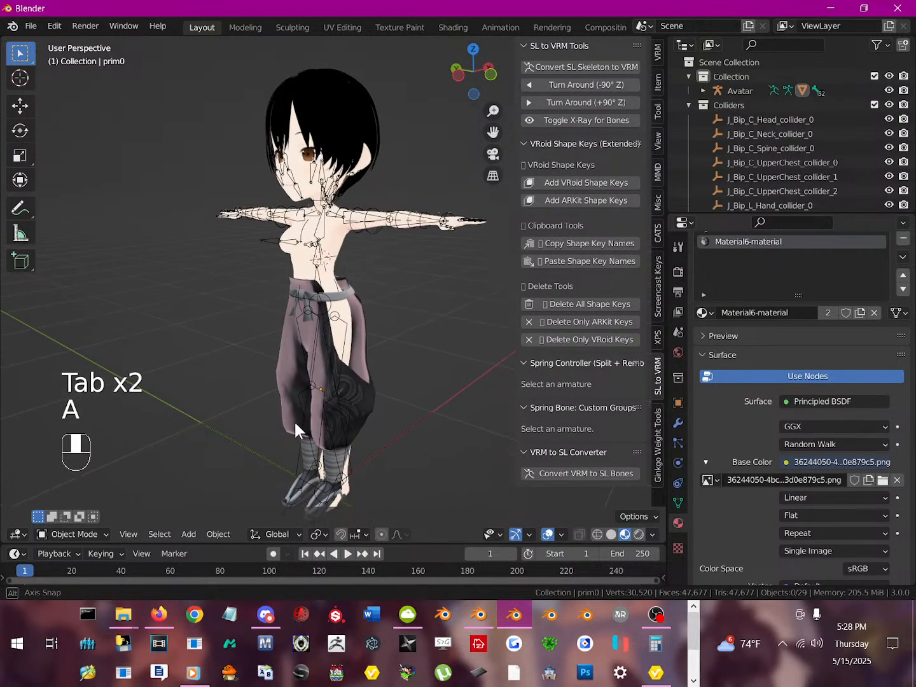
- Enable proportional editing on the trousers mesh and move three rear hip vertices inward about 0.03 m with a radius of about 0.29 m
scroll(314, 383, up, 4)
key(Tab)
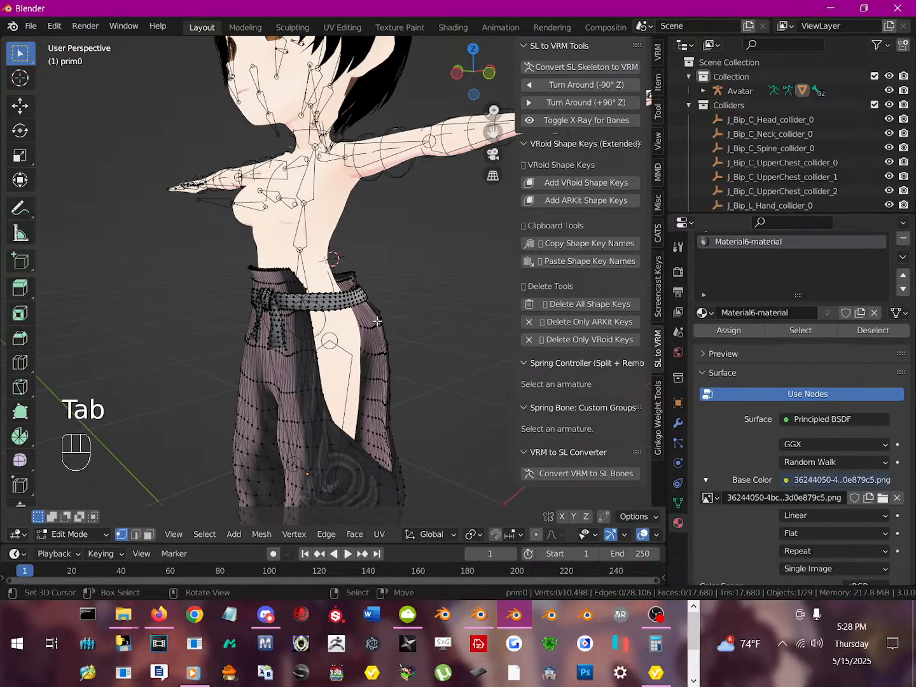
middle_drag(375, 322, 293, 326)
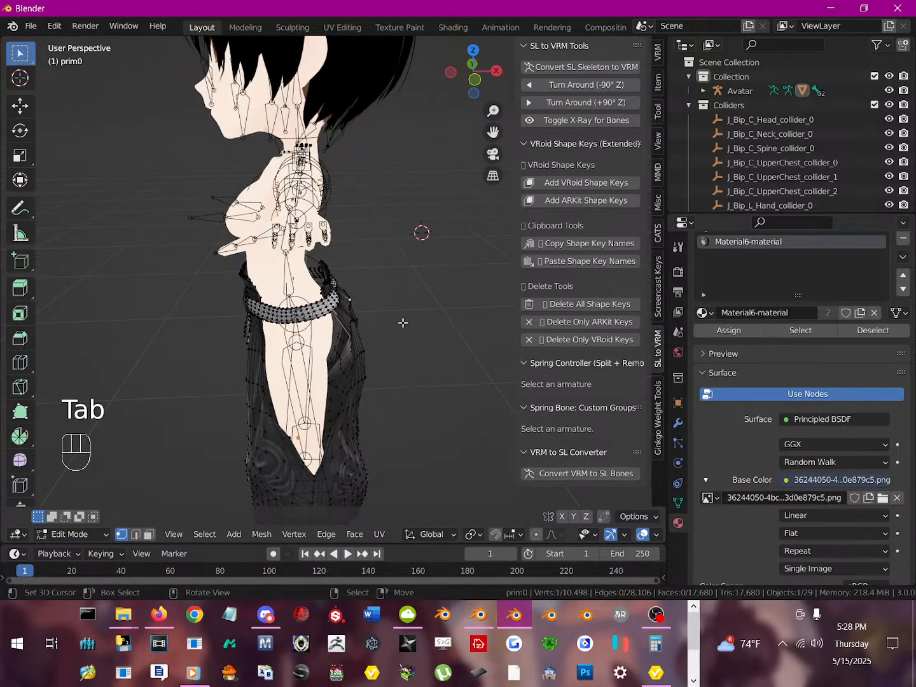
key(o)
scroll(374, 327, down, 3)
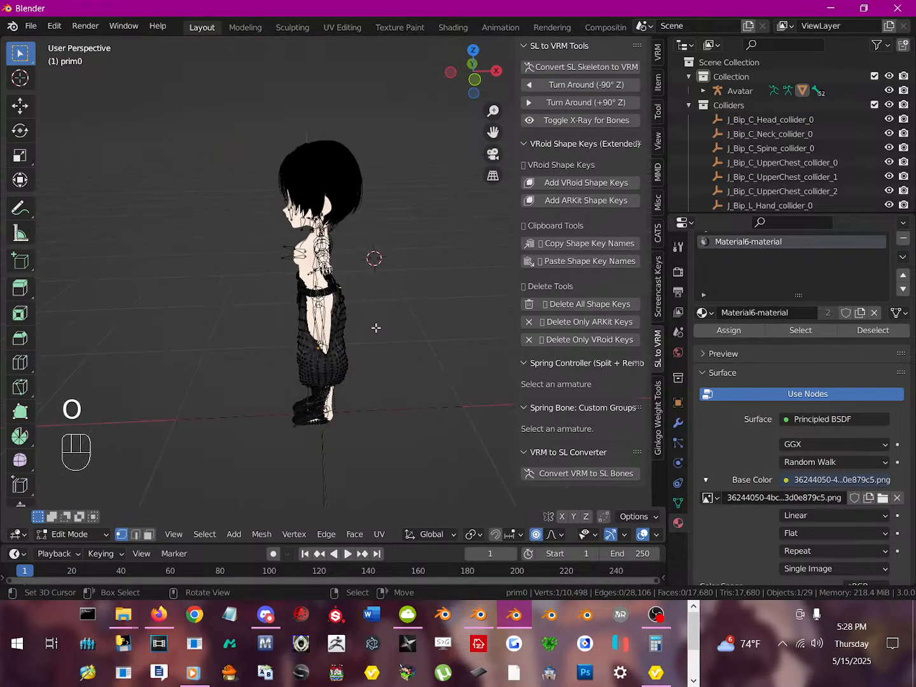
scroll(365, 329, up, 2)
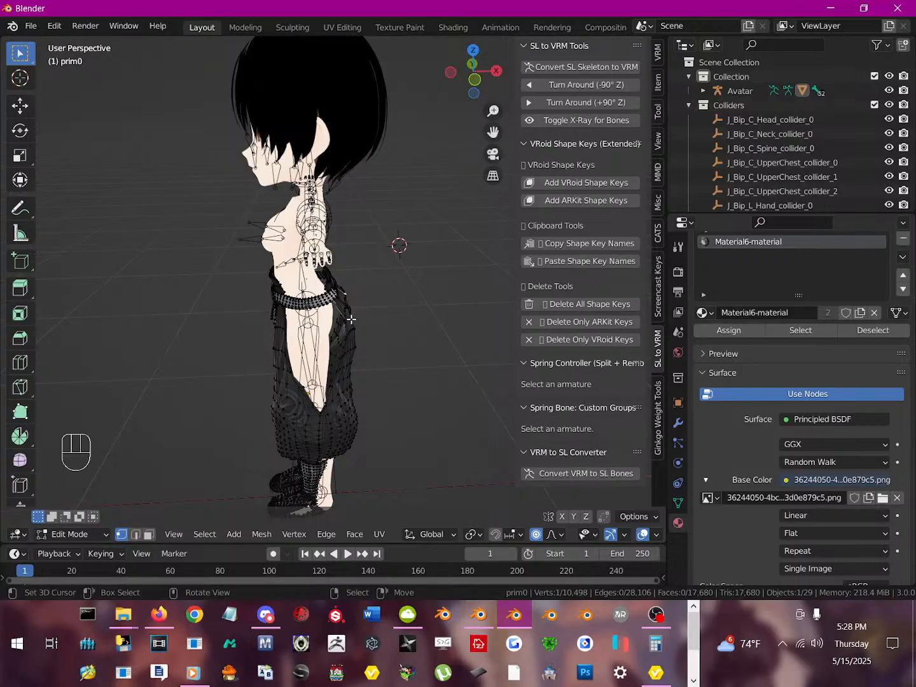
middle_drag(347, 298, 301, 295)
middle_drag(355, 324, 398, 327)
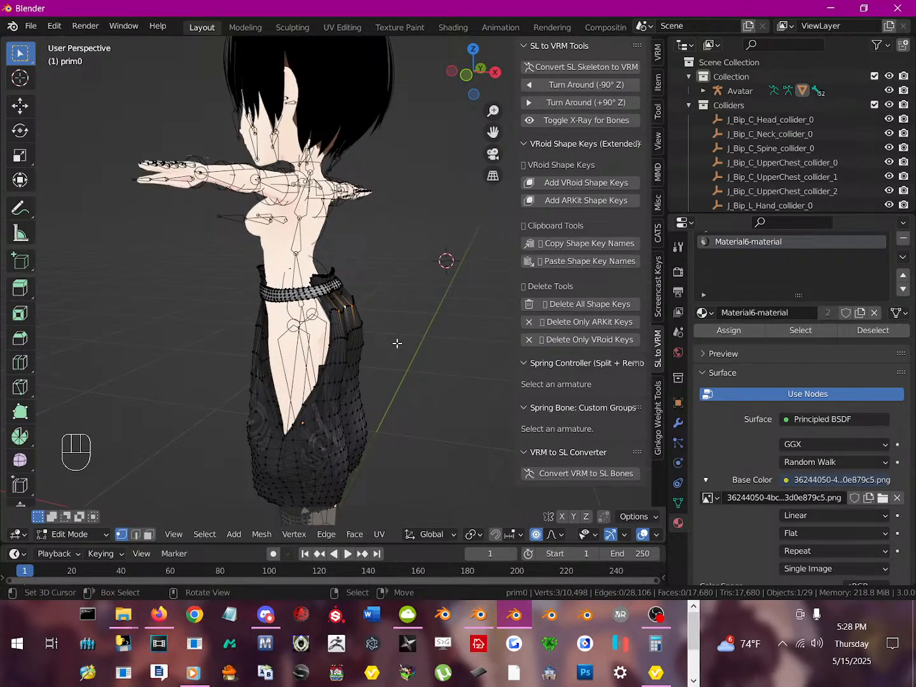
key(g)
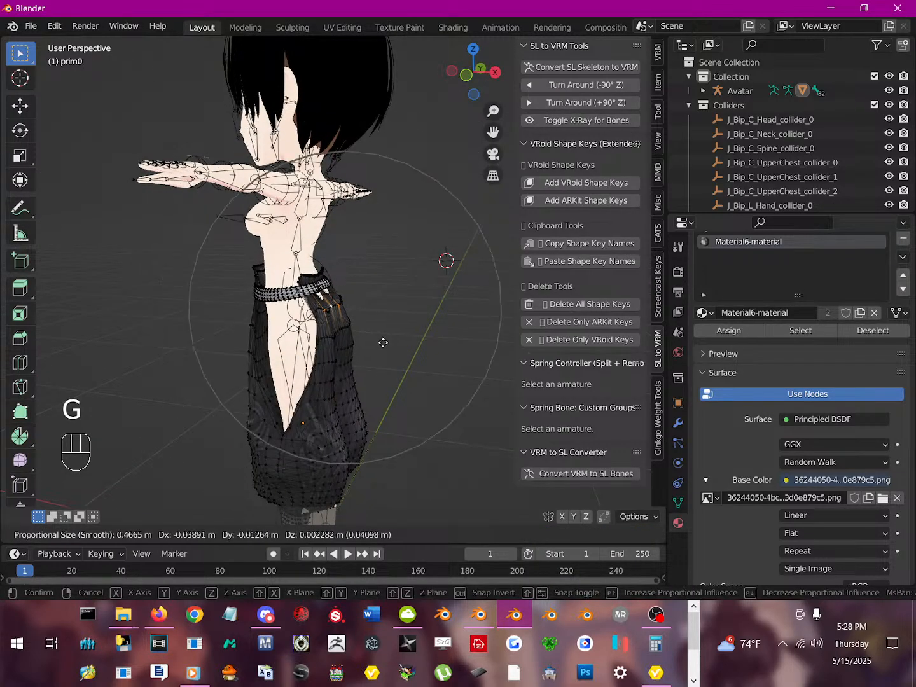
scroll(381, 343, up, 5)
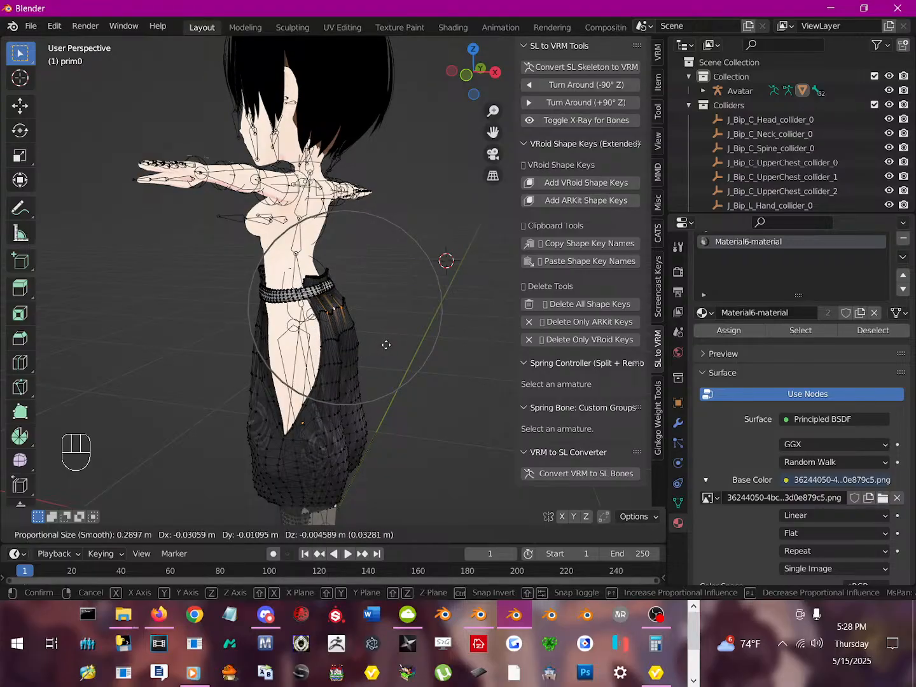
click(387, 344)
- Pull one vertex on each side of the trousers' seat forward about 0.057 m, using a proportional radius of about 0.22 m
middle_drag(354, 371, 404, 362)
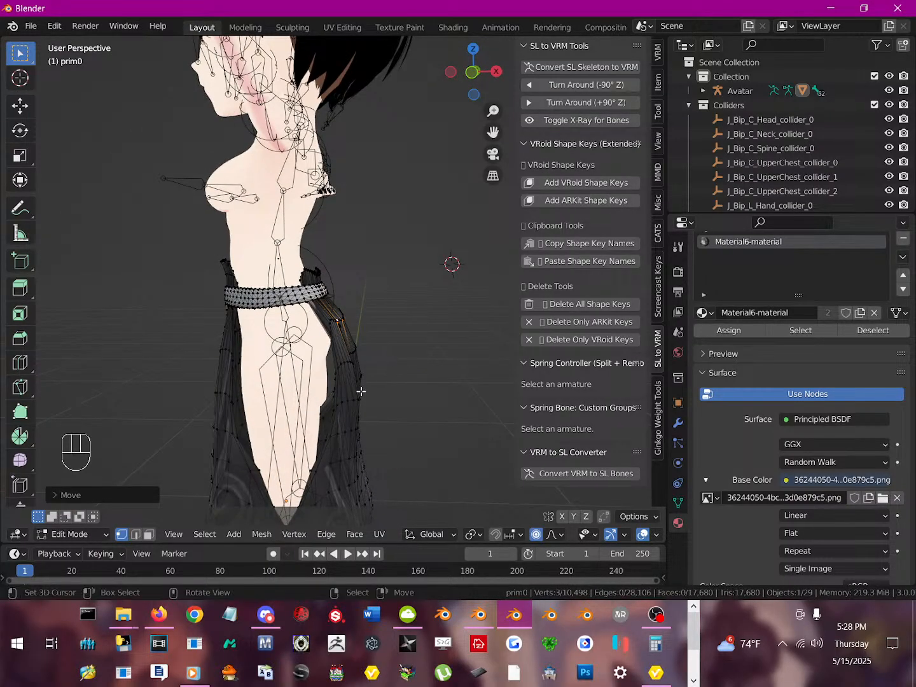
click(352, 375)
middle_drag(352, 374, 310, 375)
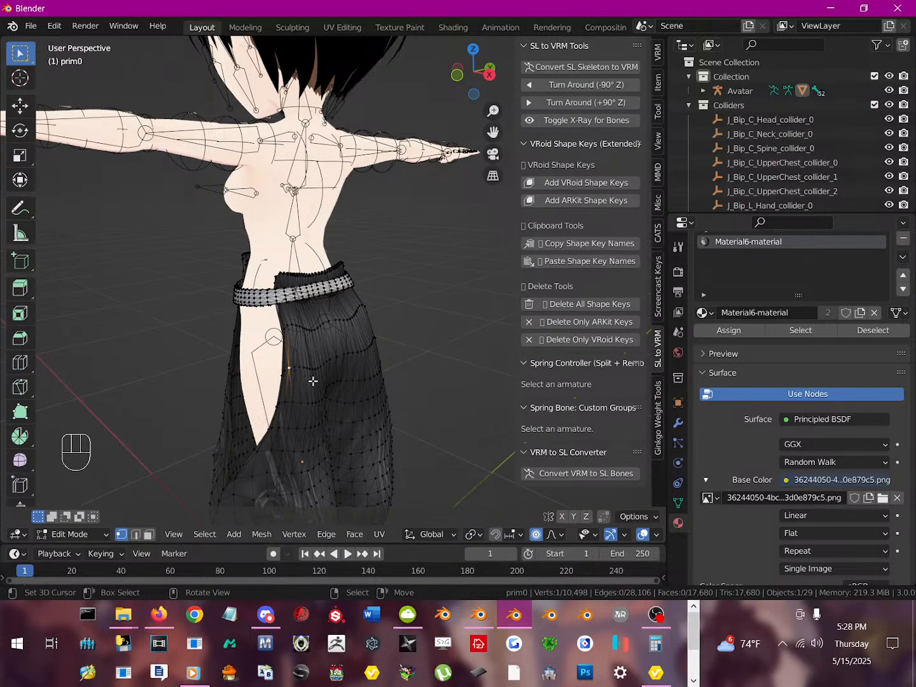
key(shift)
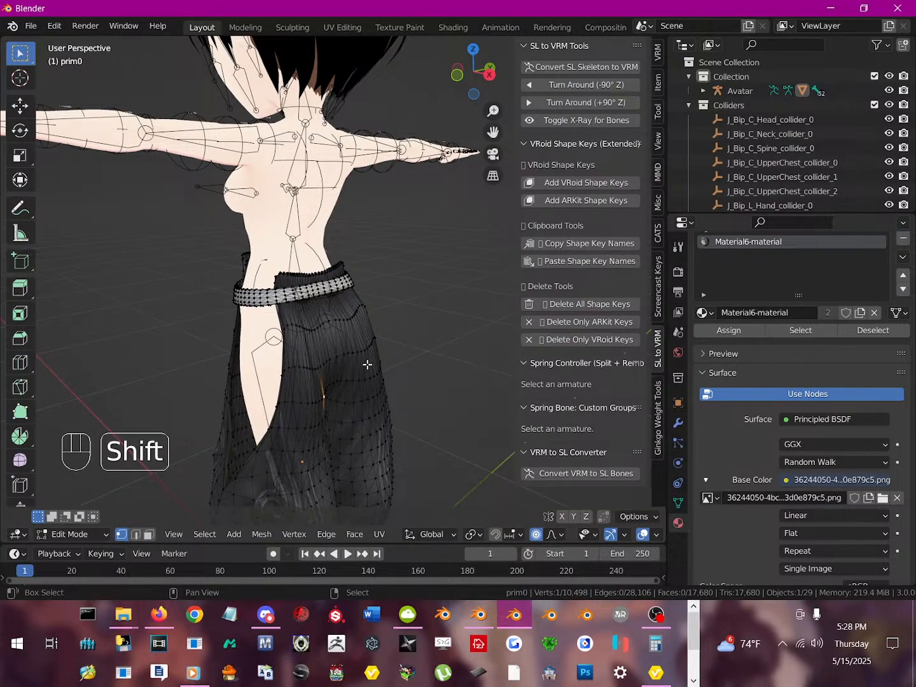
shift+click(365, 371)
middle_drag(362, 378, 399, 400)
key(g)
scroll(391, 404, up, 4)
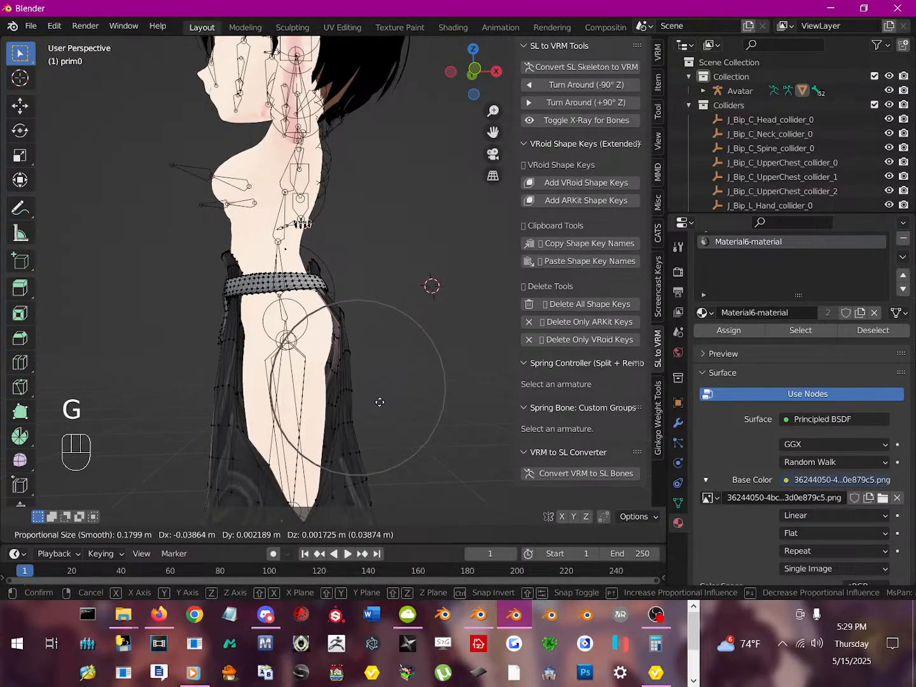
scroll(373, 401, down, 2)
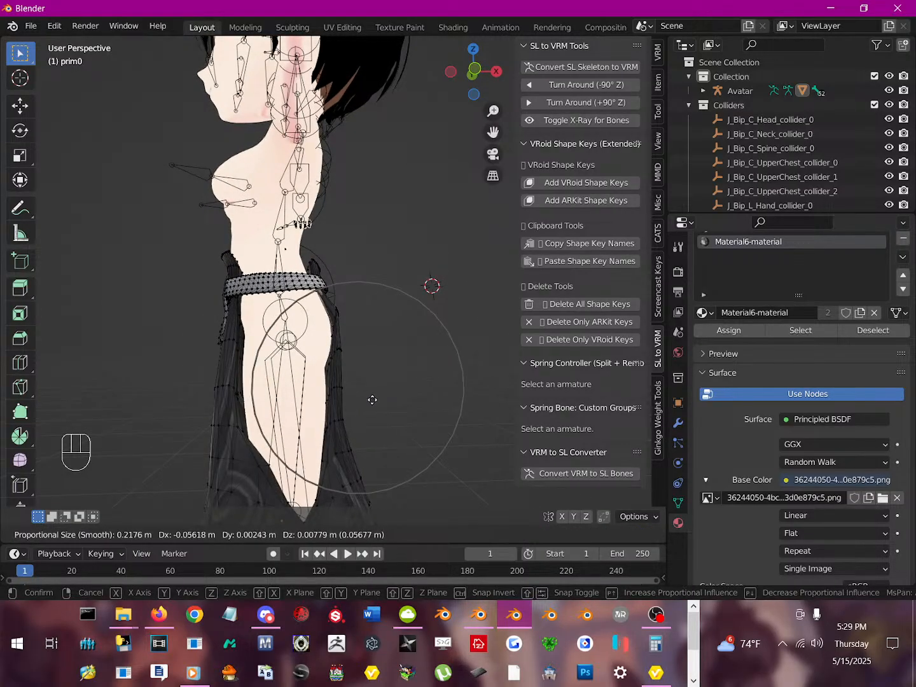
click(372, 399)
- Move the trouser vertex beside the exposed skin under the back of the belt outward to cover the gap
middle_drag(372, 399, 236, 425)
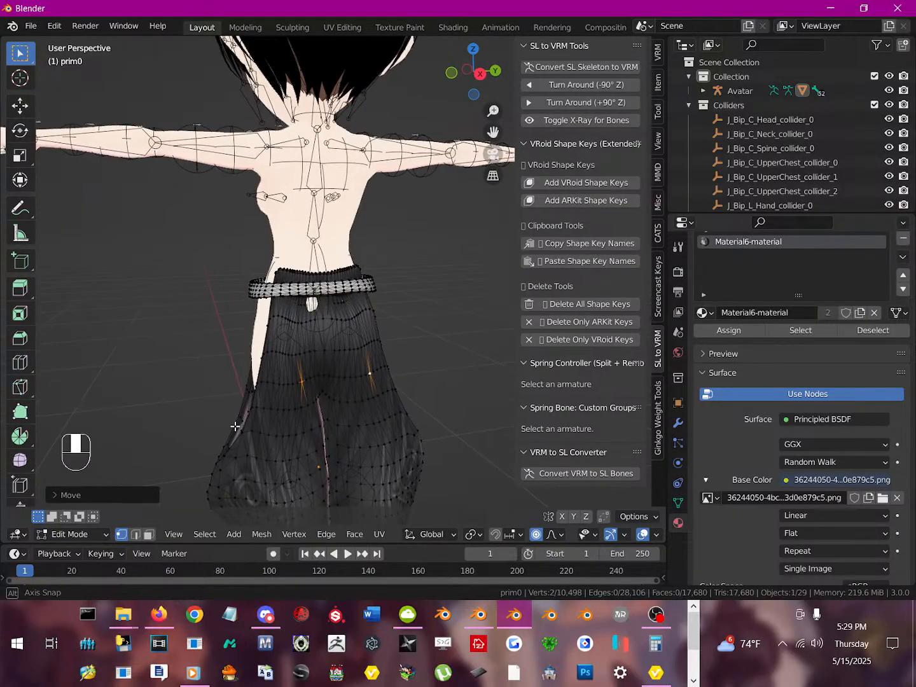
scroll(338, 363, up, 3)
middle_drag(337, 362, 362, 381)
right_click(304, 322)
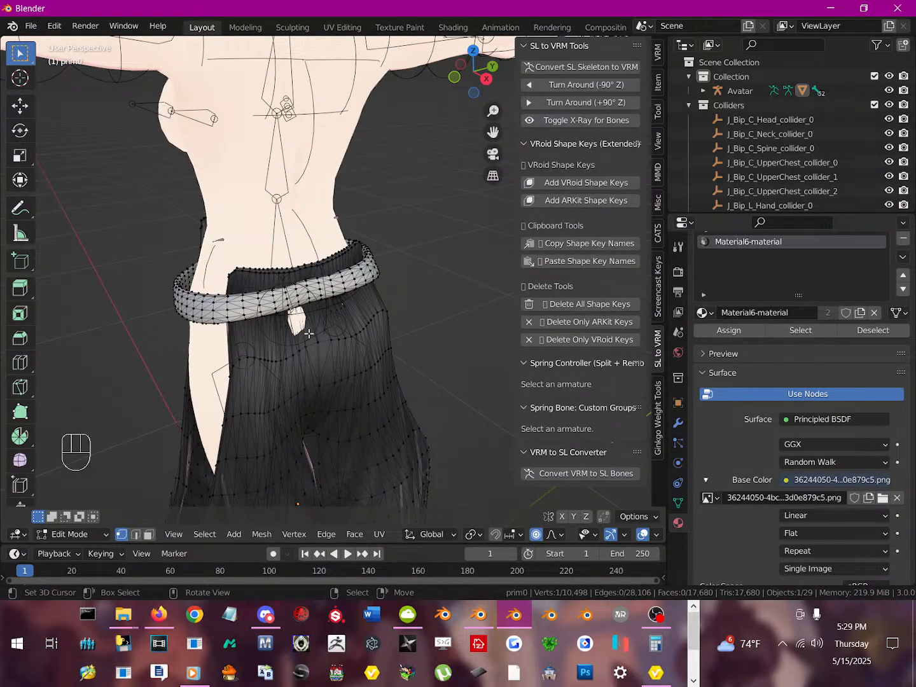
middle_drag(308, 333, 363, 369)
right_drag(303, 318, 314, 343)
scroll(312, 345, up, 2)
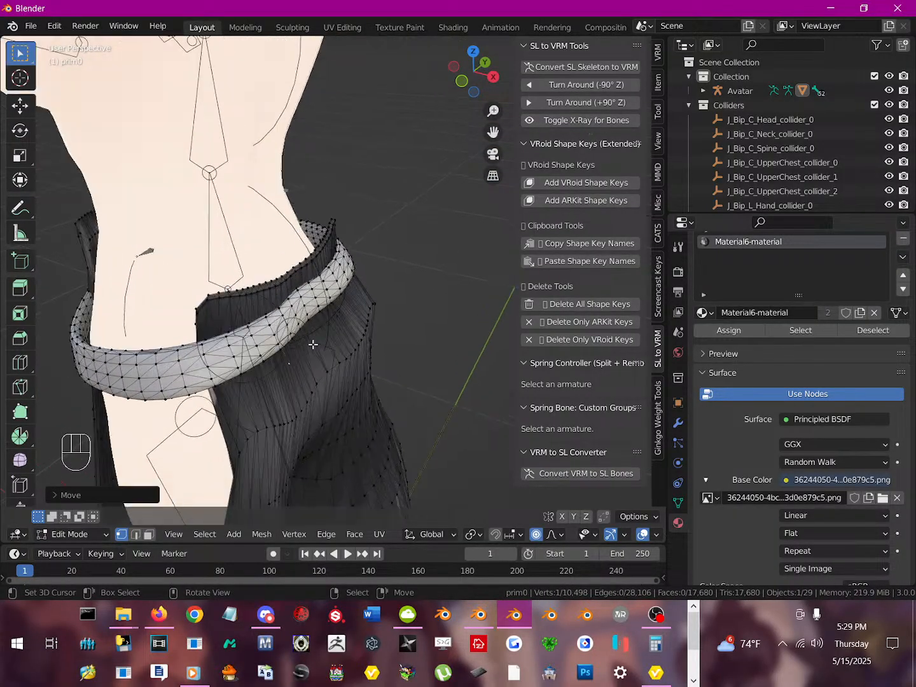
scroll(313, 345, up, 2)
scroll(314, 362, down, 8)
- Select two shoe vertices and move the shoes and lower trousers backward onto the avatar's feet with a wide proportional falloff
middle_drag(313, 363, 415, 375)
scroll(442, 344, up, 2)
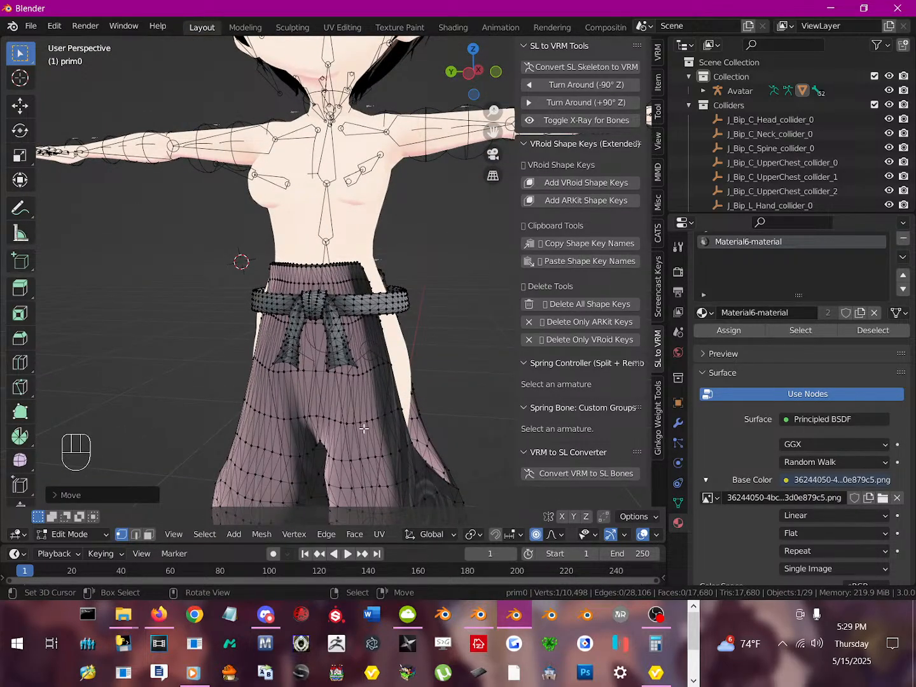
shift+middle_drag(363, 428, 394, 226)
scroll(394, 267, down, 2)
middle_drag(393, 356, 281, 322)
click(310, 468)
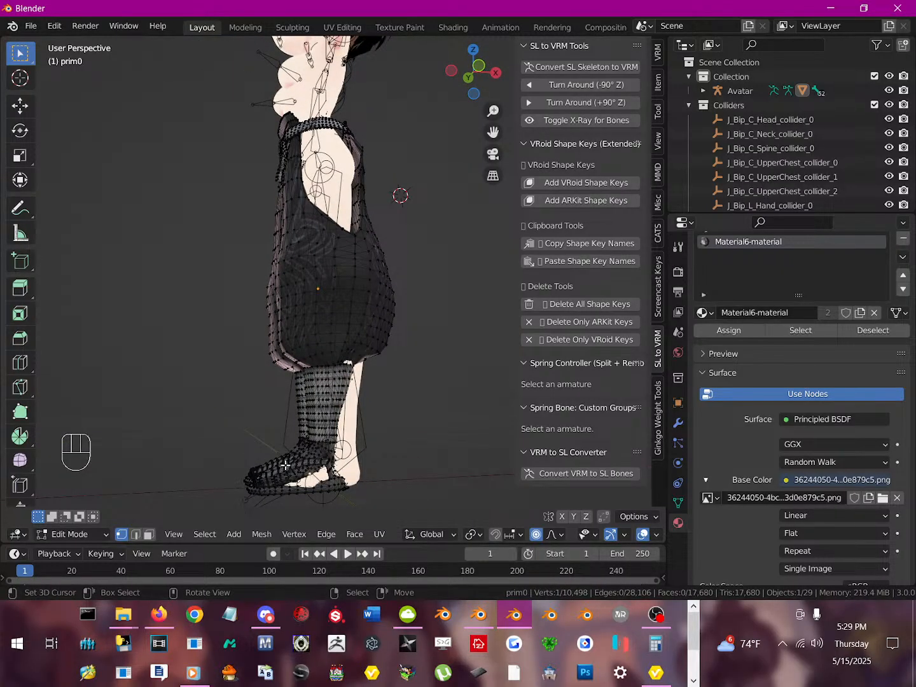
mouse_move(286, 467)
middle_down()
mouse_move(310, 453)
mouse_move(301, 473)
middle_up()
shift+click(311, 453)
key(g)
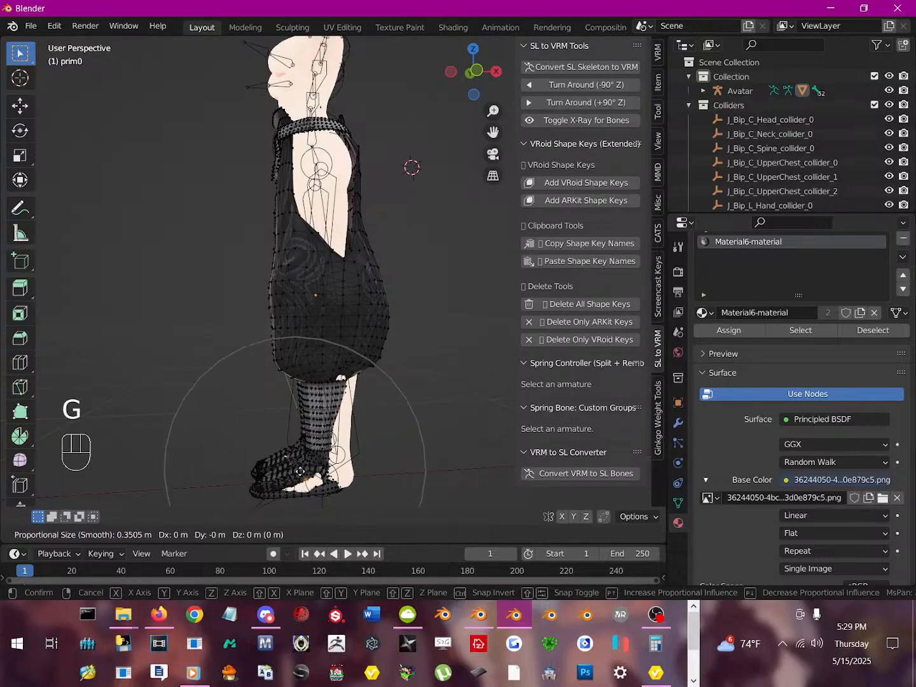
scroll(300, 471, down, 4)
scroll(312, 467, down, 2)
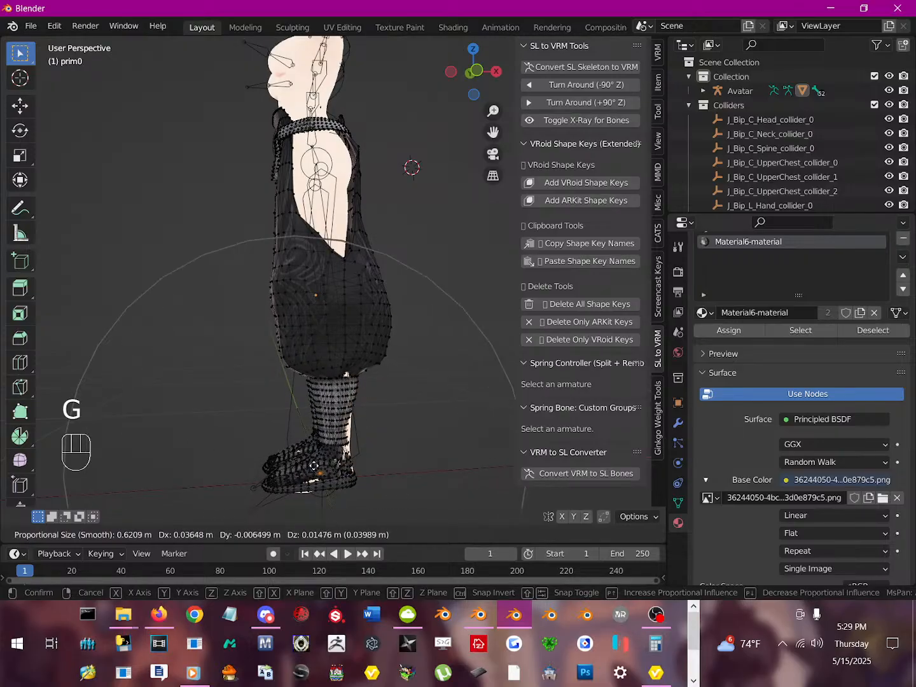
click(318, 469)
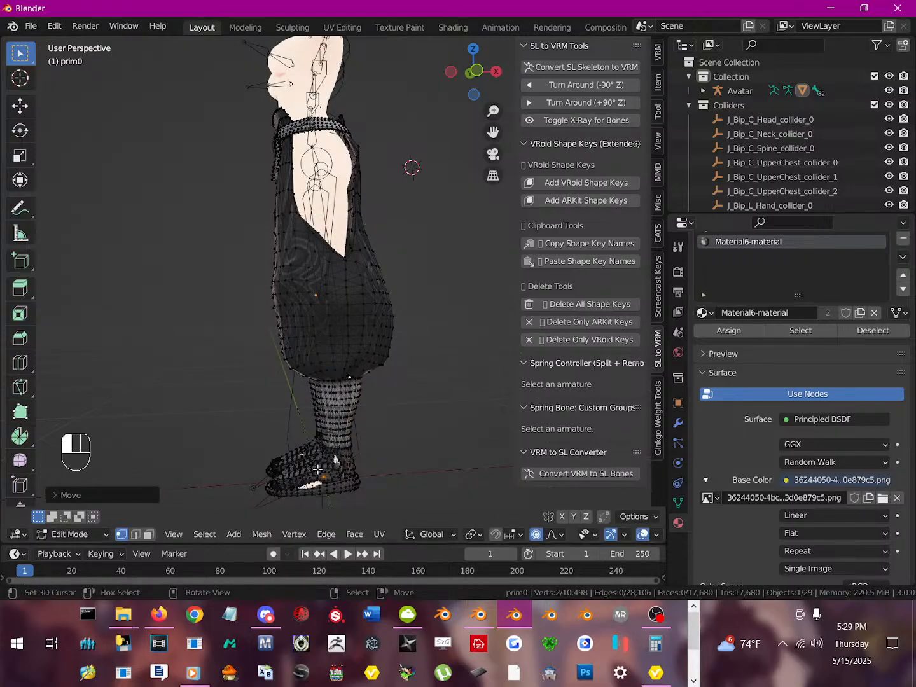
- Shift the shoes sideways about 0.008 m over the feet with a 0.683 m proportional radius, and inspect the fit from all around
middle_drag(318, 468, 406, 474)
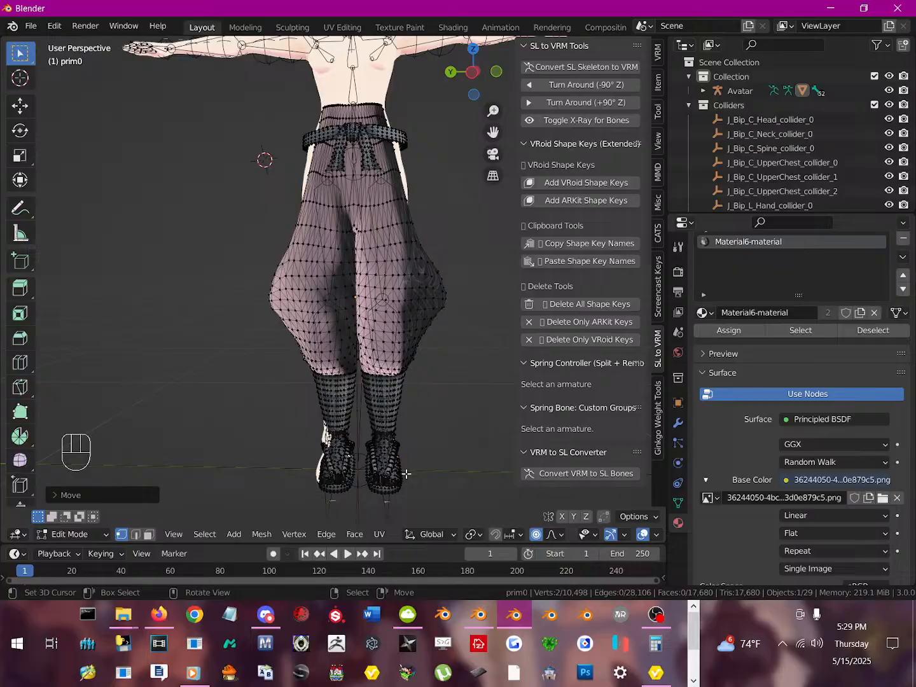
right_click(345, 465)
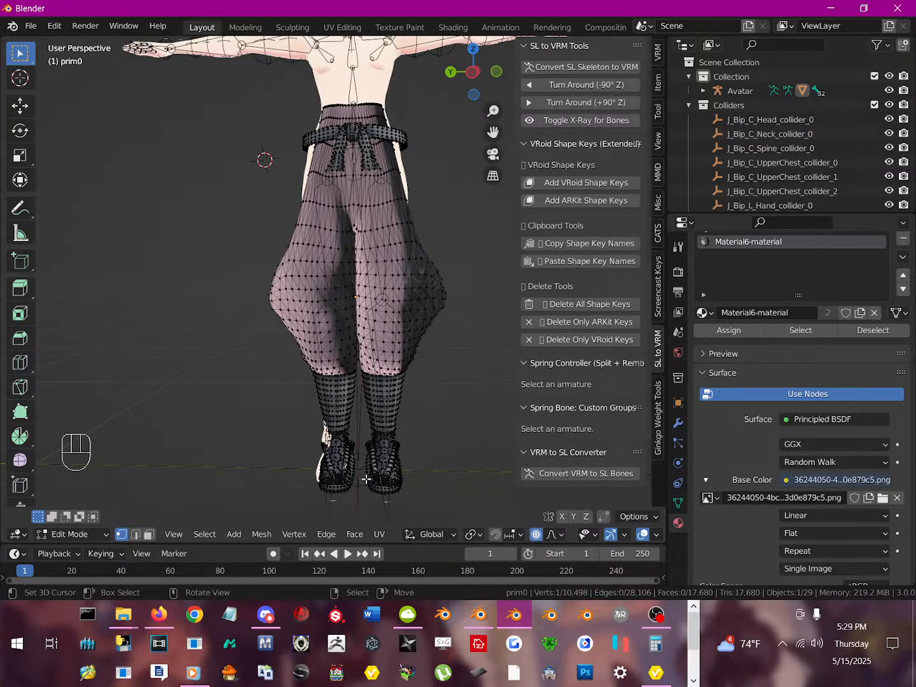
key(g)
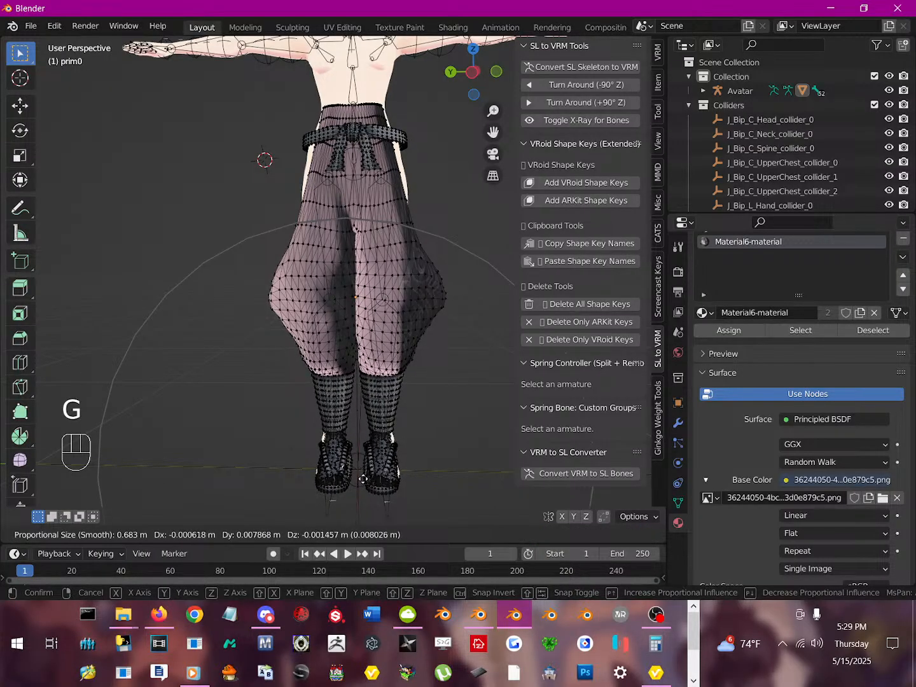
click(364, 476)
scroll(370, 446, down, 3)
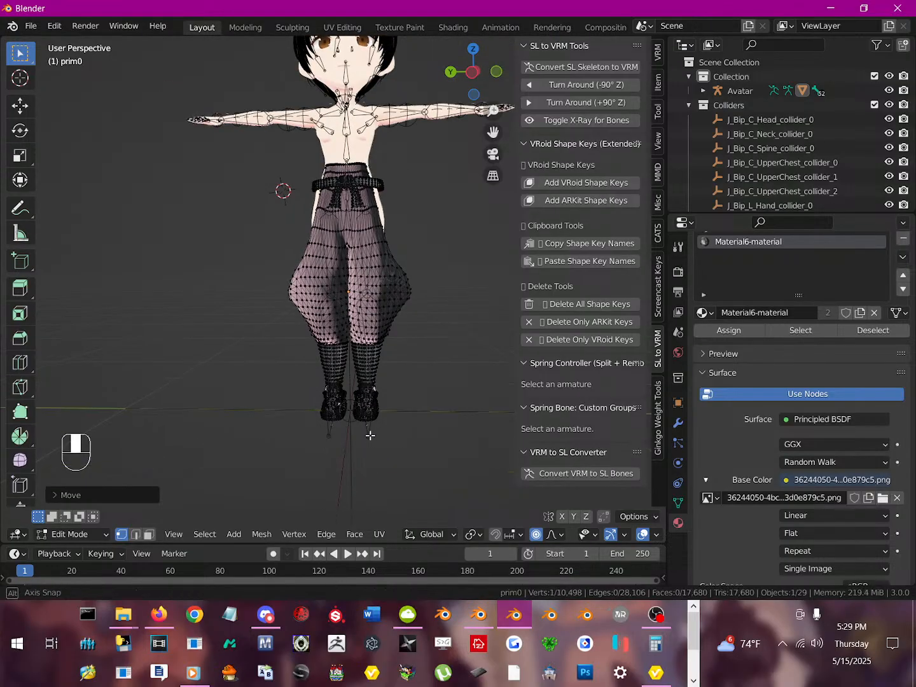
middle_drag(370, 433, 639, 470)
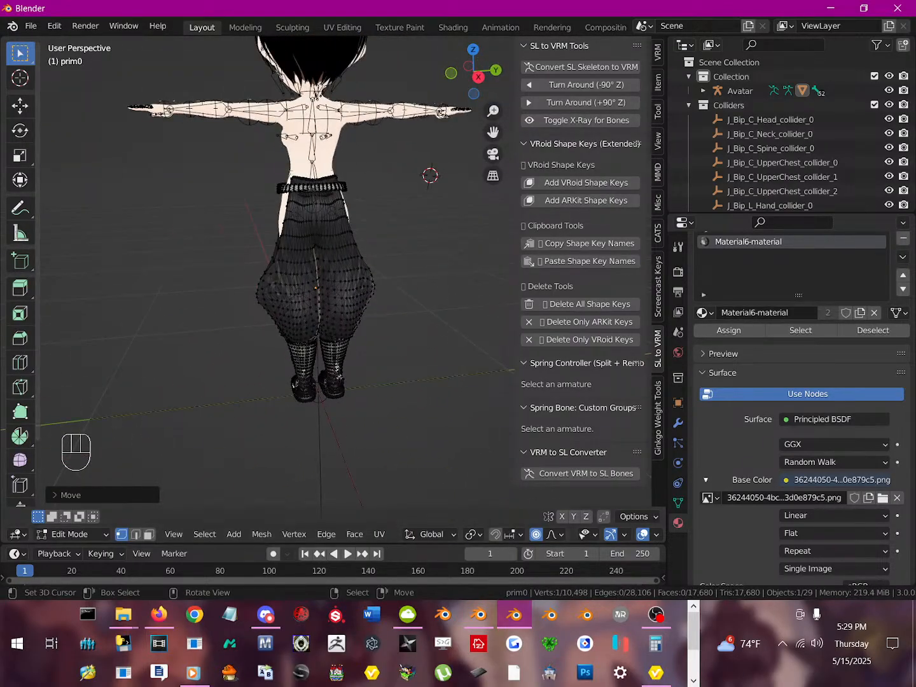
middle_drag(190, 341, 449, 346)
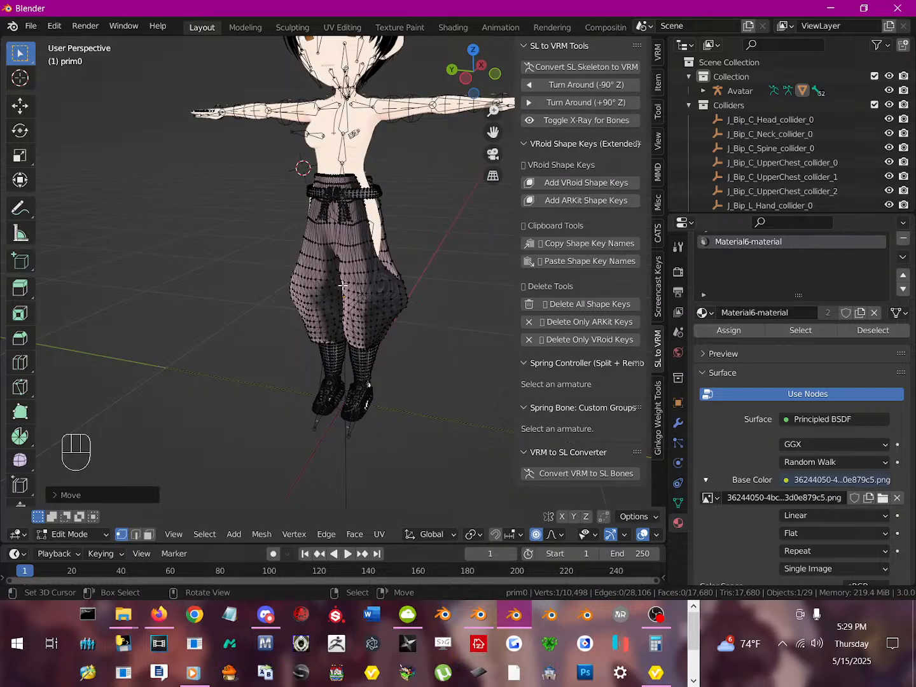
ctrl+middle_drag(343, 286, 368, 305)
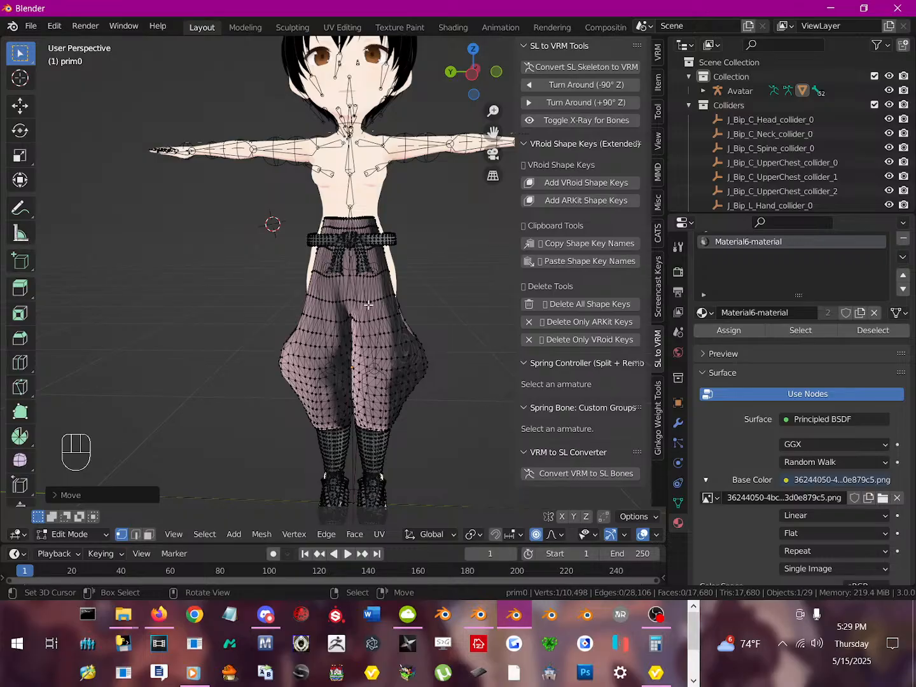
- Put the avatar's armature in Pose Mode and rotate the J_Bip_L_UpperLeg bone outward to test the trousers' deformation
key(Tab)
click(367, 172)
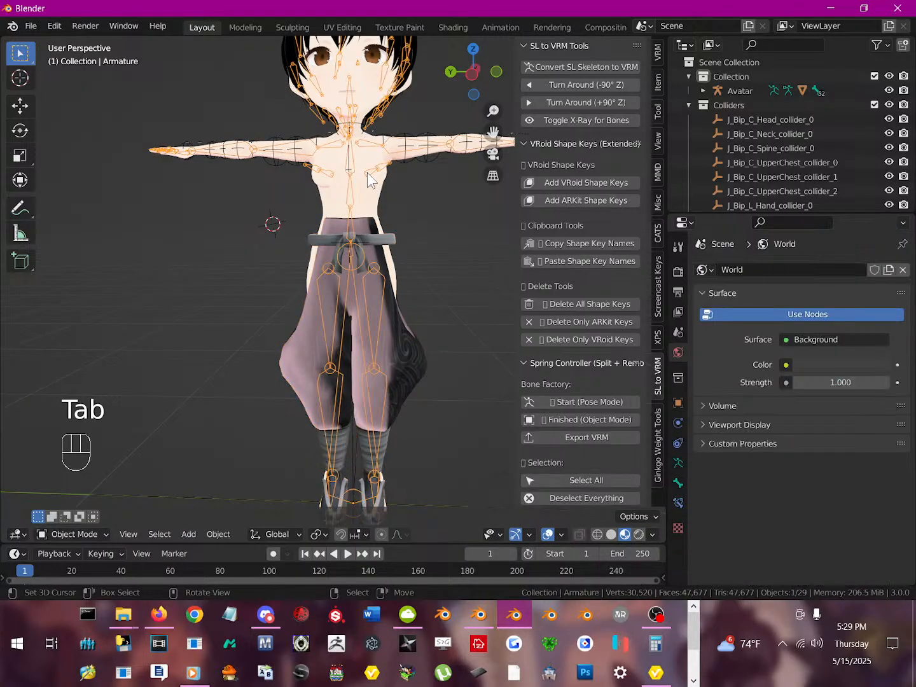
click(66, 534)
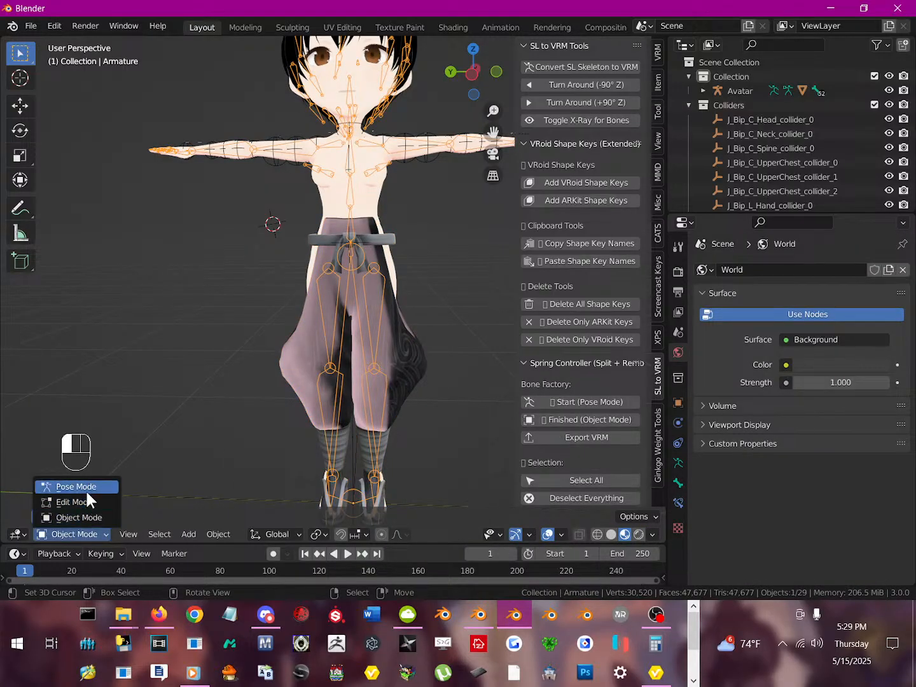
click(84, 487)
key(f)
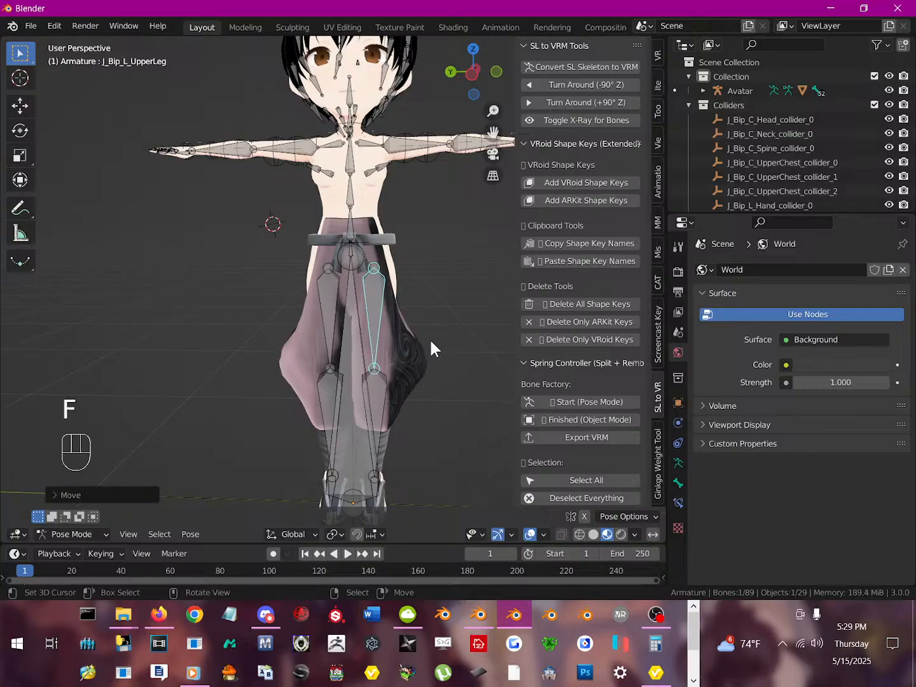
key(r)
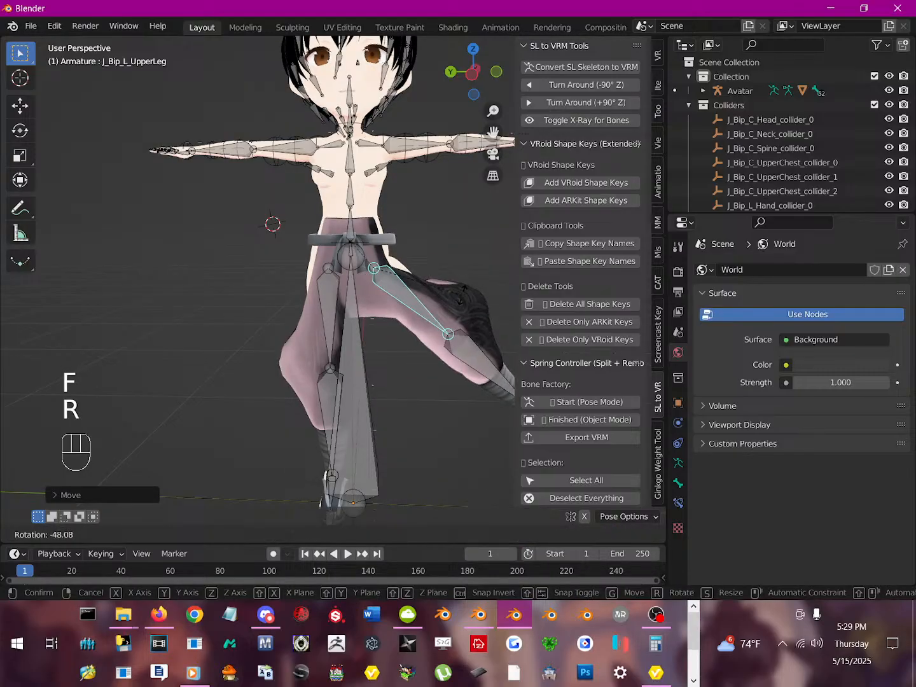
click(409, 319)
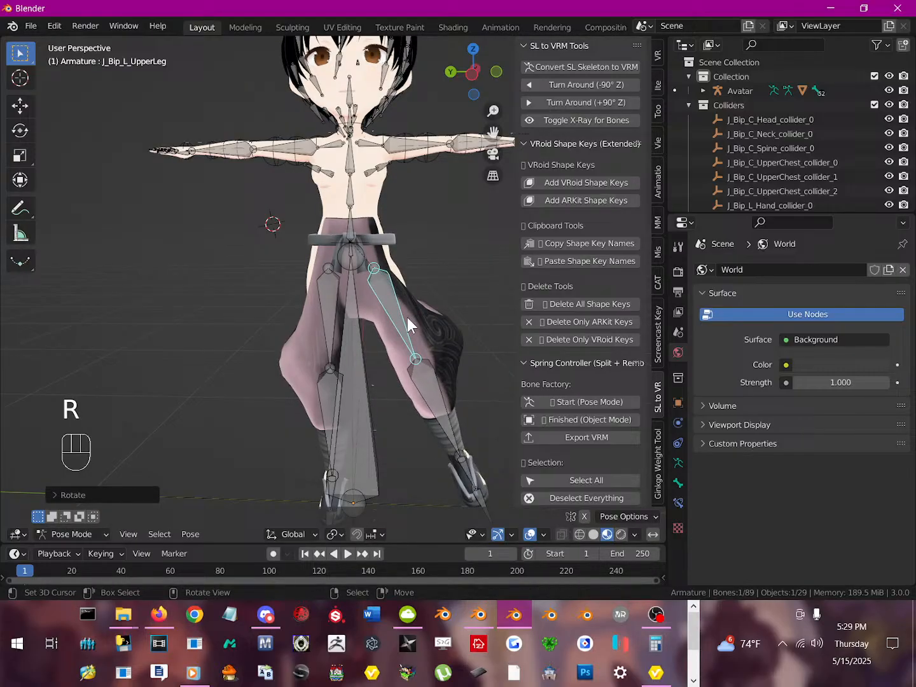
- Rotate the J_Bip_R_UpperLeg bone outward to spread the legs, select the Root bone, and inspect the trousers' crotch
click(332, 324)
key(r)
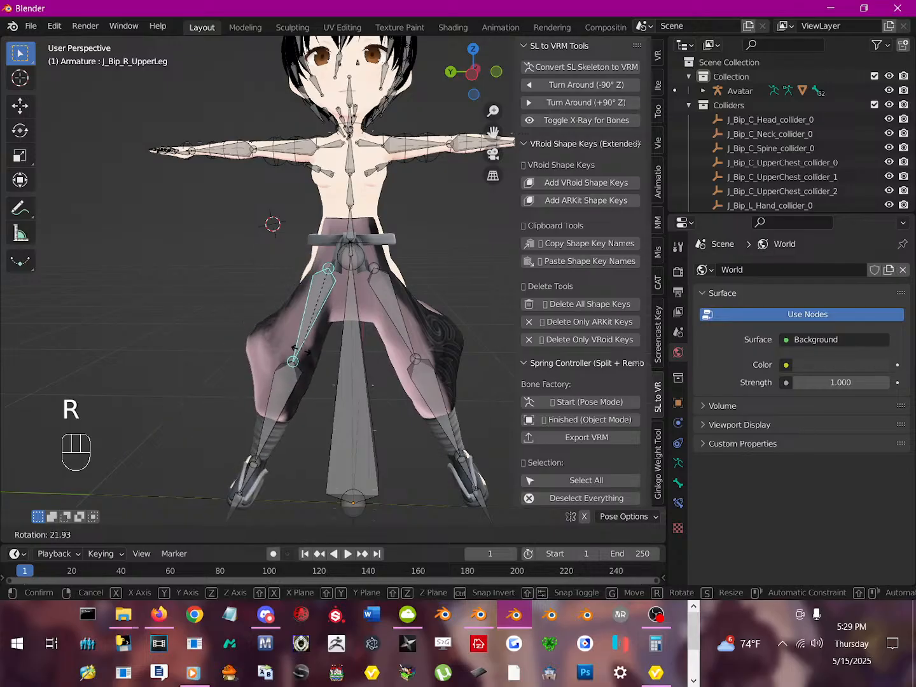
click(309, 353)
click(340, 309)
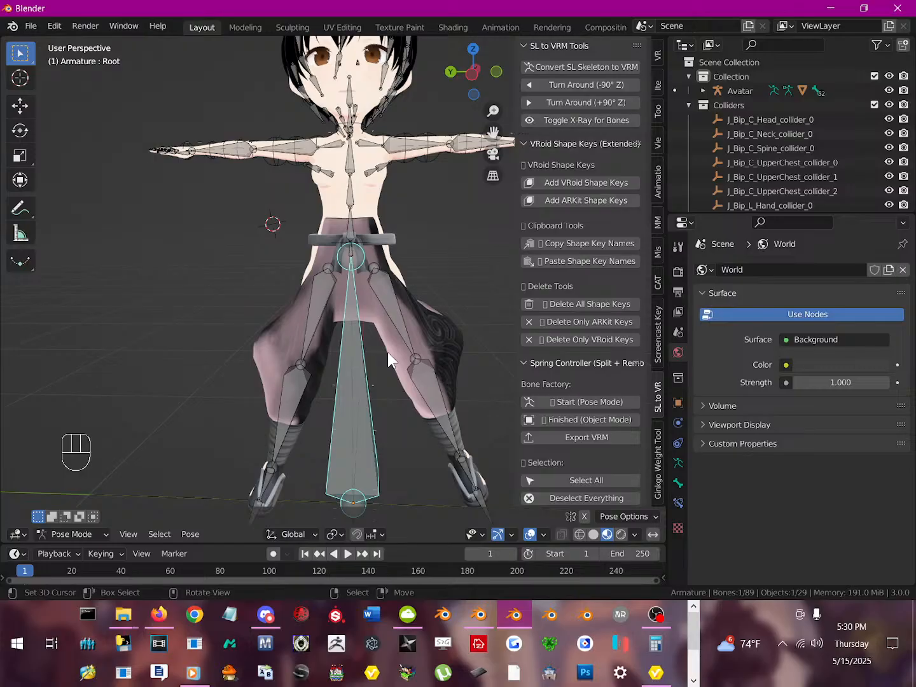
scroll(387, 353, down, 2)
scroll(388, 353, up, 5)
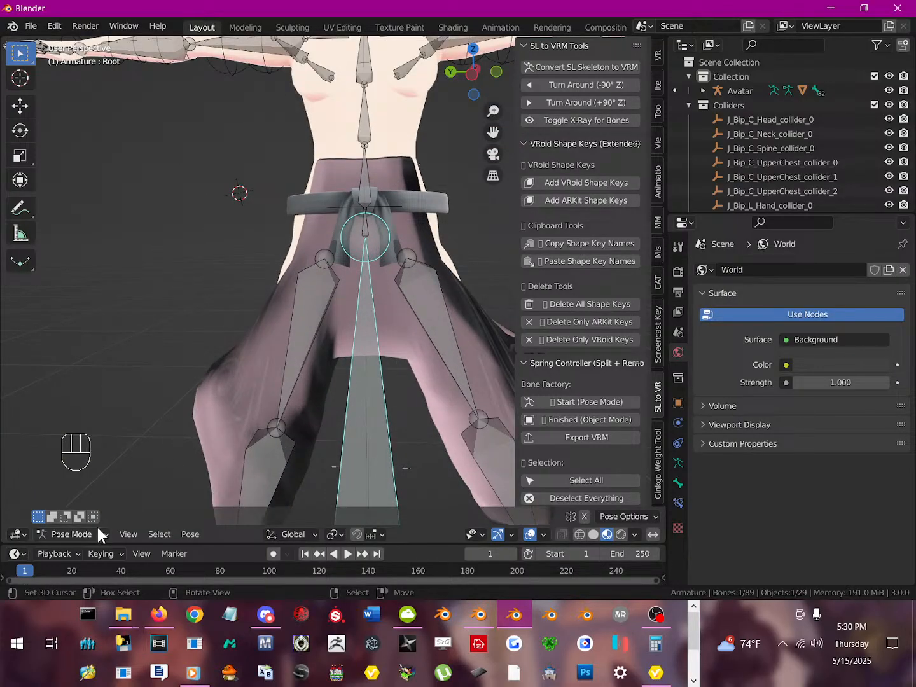
- Return the armature to Object Mode, select the trousers mesh, and put it in Edit Mode
click(97, 529)
click(94, 520)
click(385, 354)
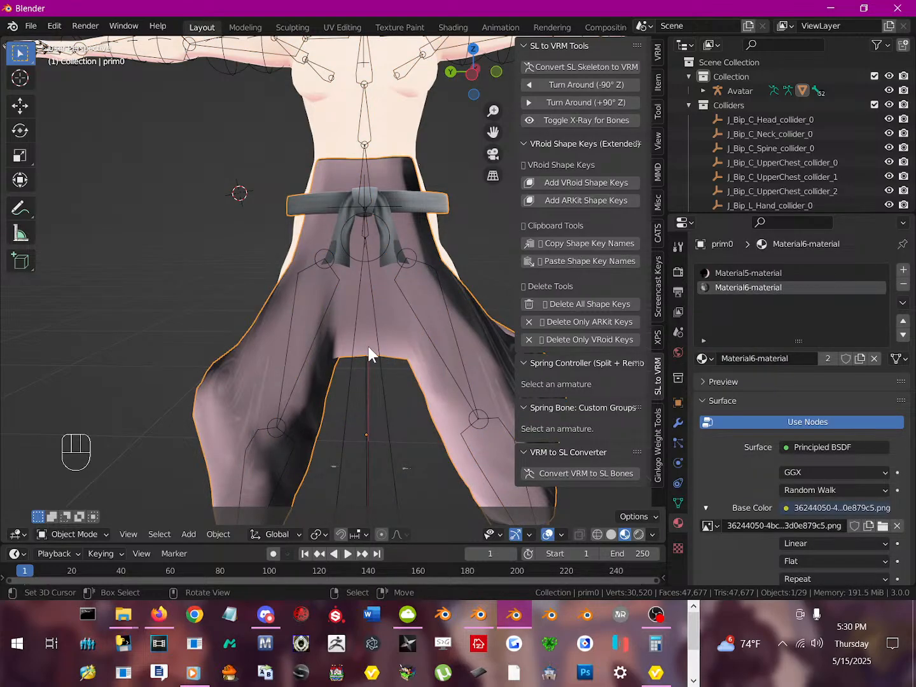
key(Tab)
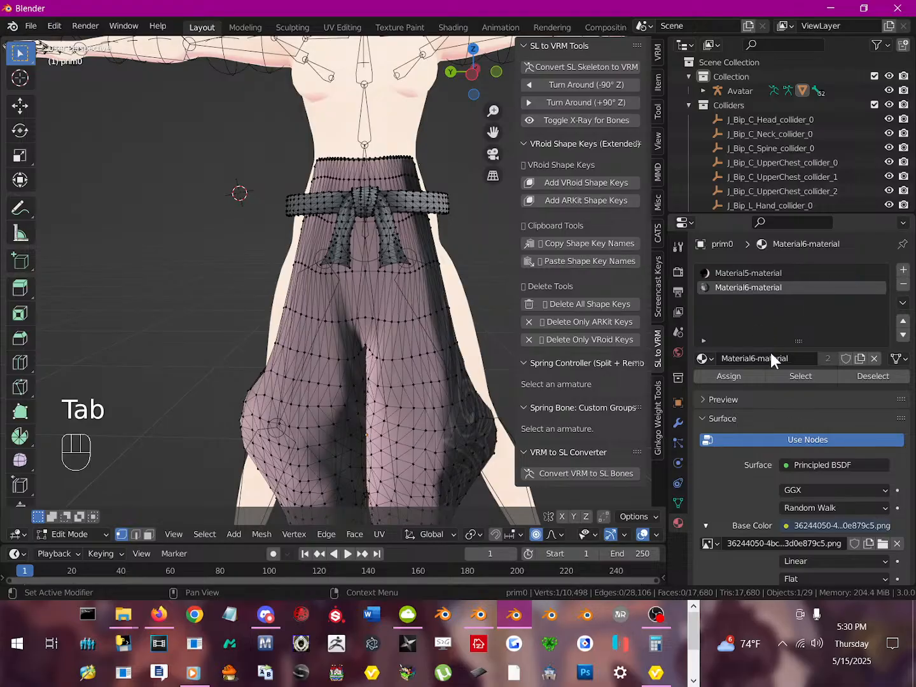
- Turn on Edit Mode and On Cage display in the trousers' Armature modifier to edit the mesh in its spread-leg pose
click(679, 502)
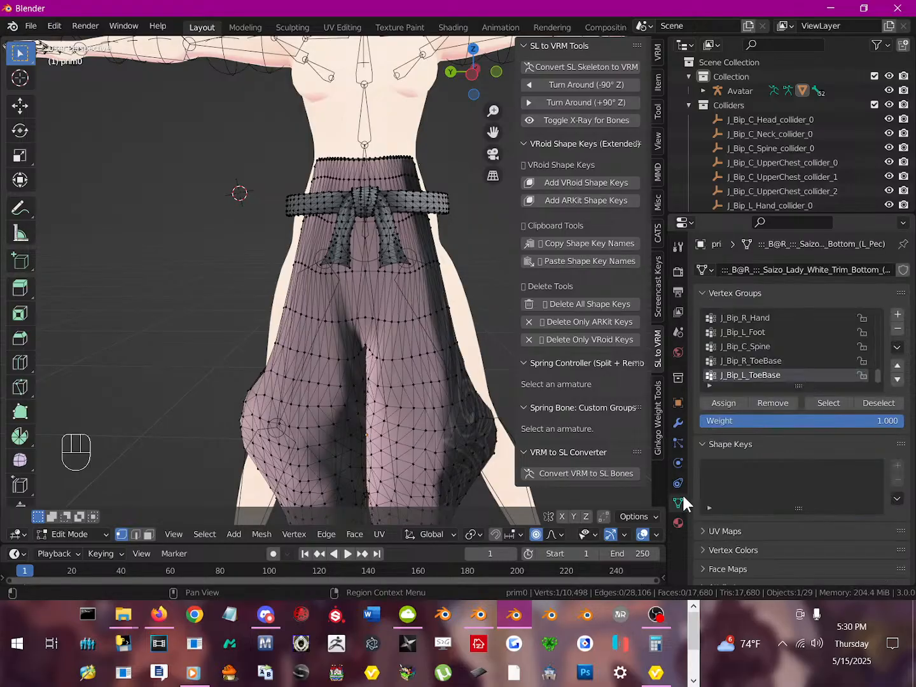
click(681, 490)
click(679, 403)
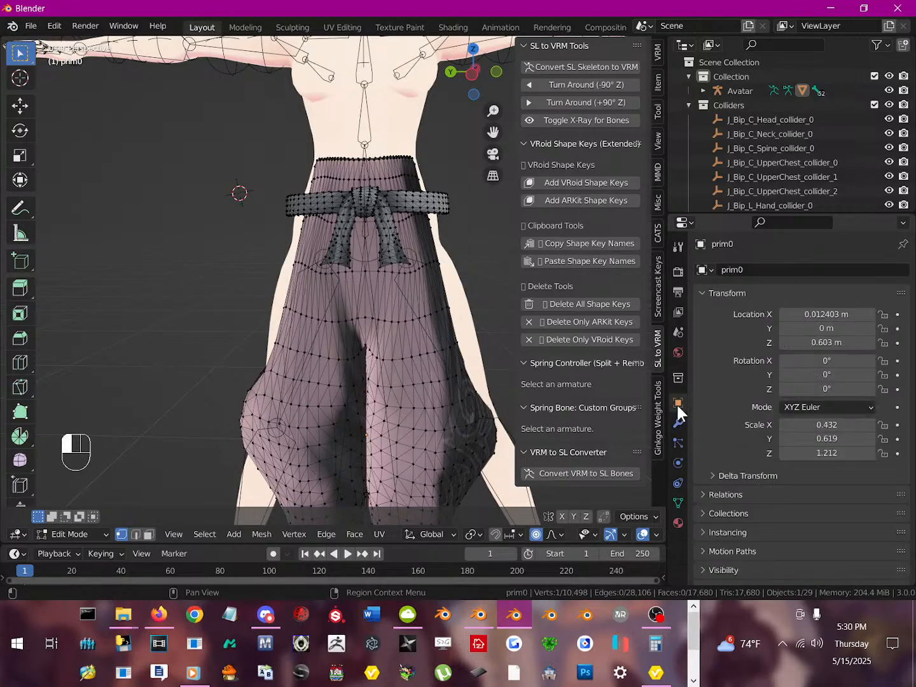
scroll(745, 370, down, 2)
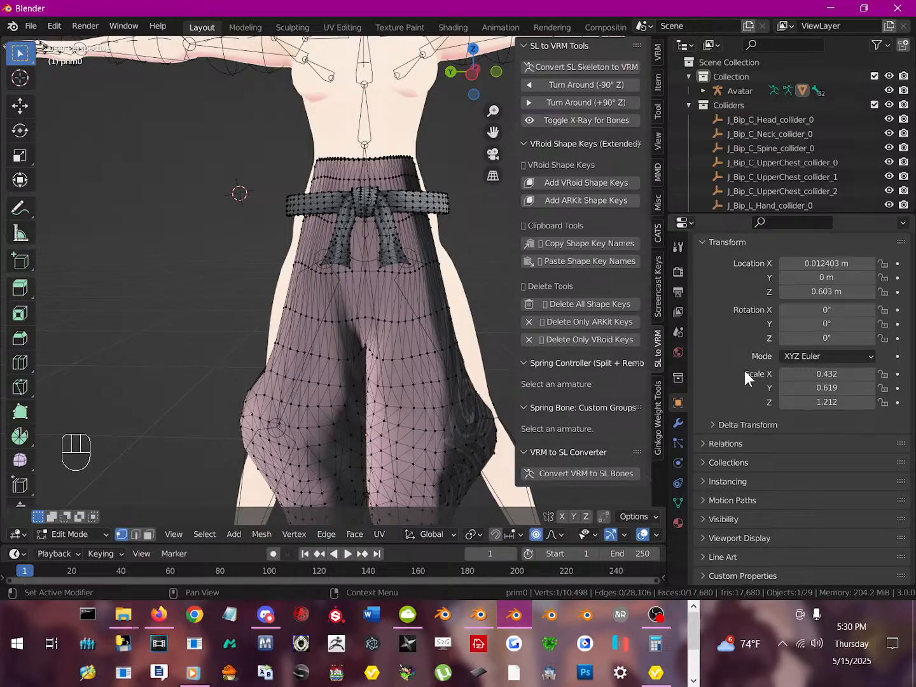
click(679, 423)
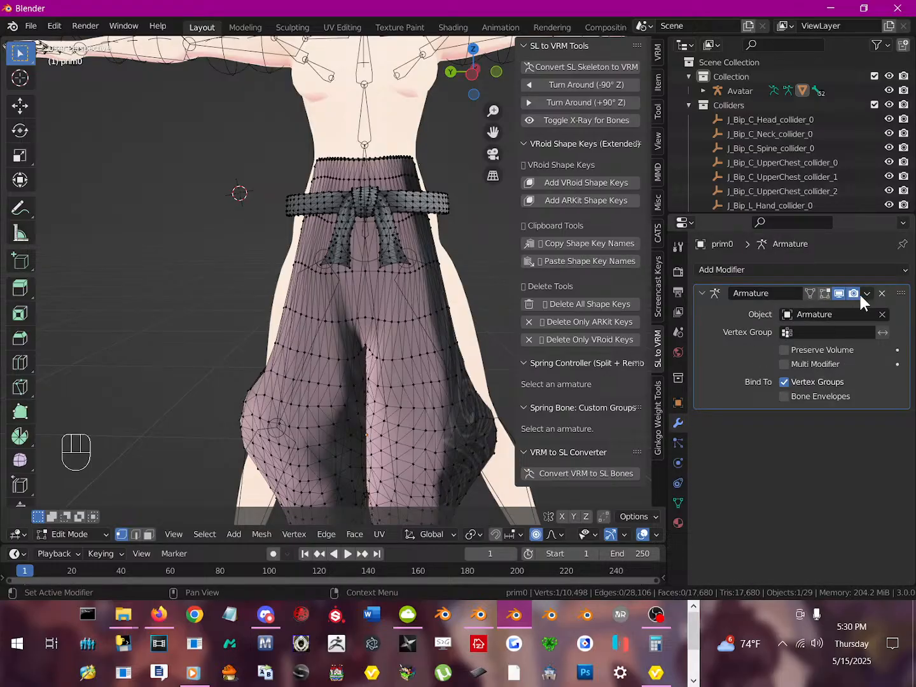
click(826, 296)
click(811, 293)
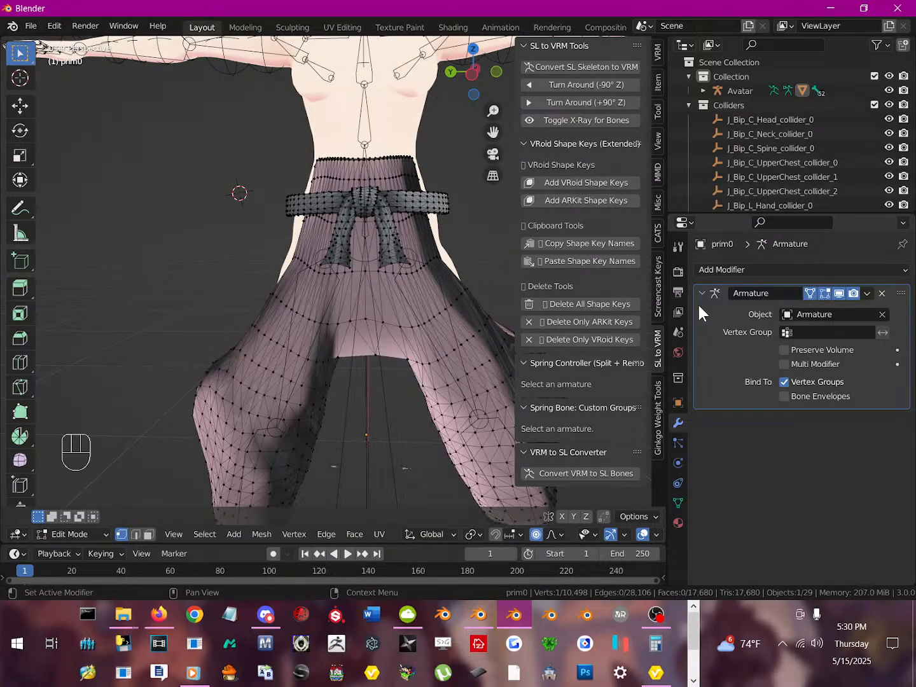
- Try raising and narrowing the two crotch vertices with proportional editing, undoing the moves
middle_drag(421, 367, 402, 325)
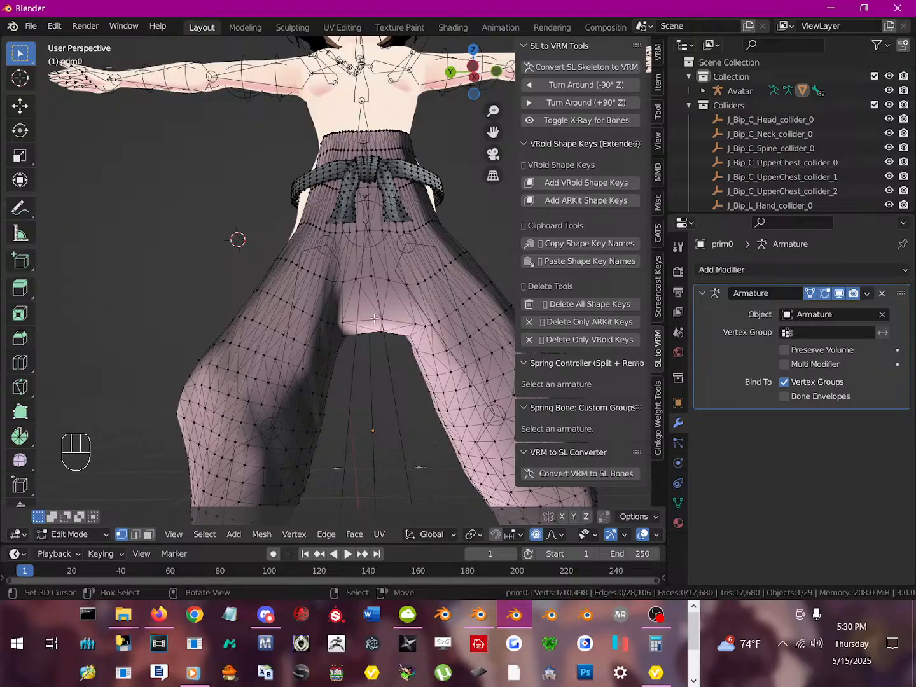
drag(375, 329, 380, 311)
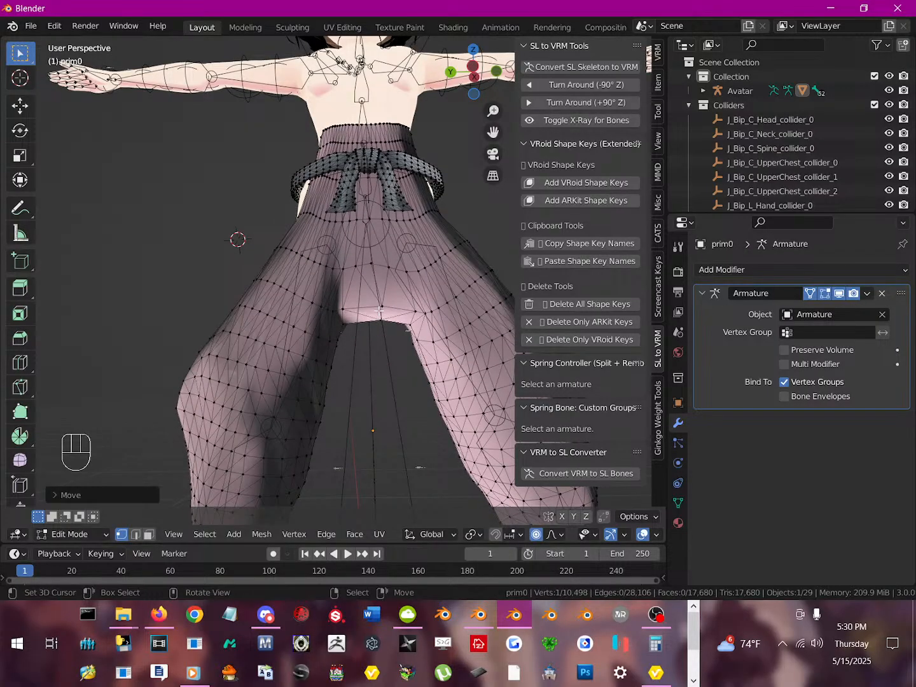
key(ctrl+z)
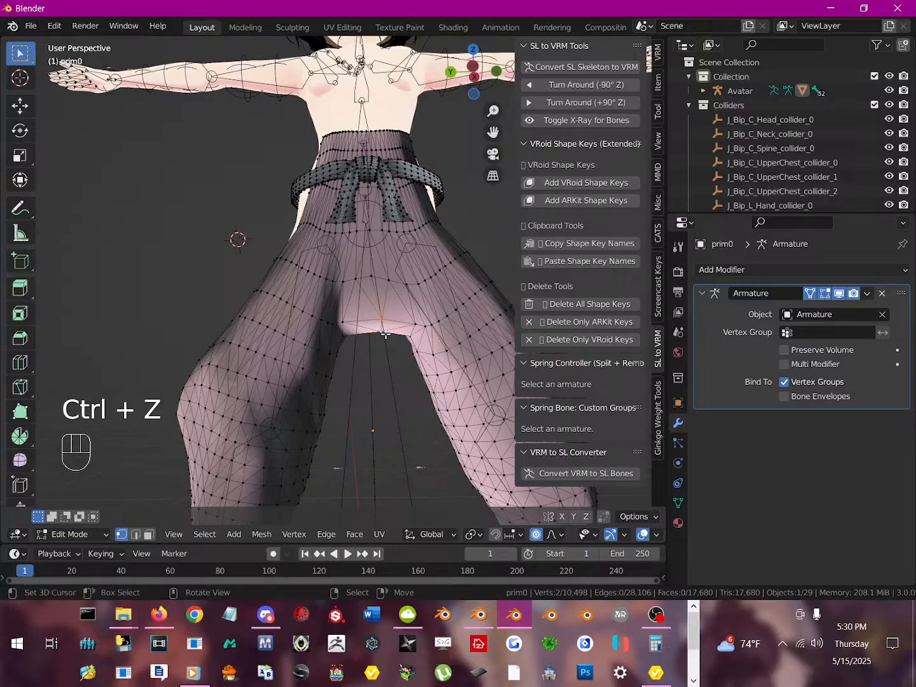
key(g)
scroll(386, 334, up, 6)
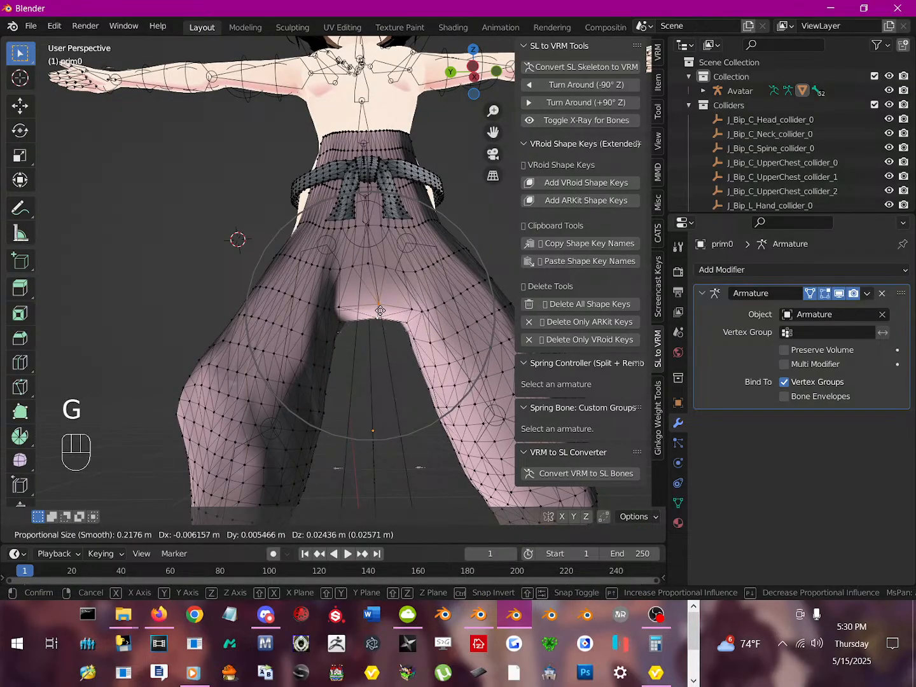
click(427, 281)
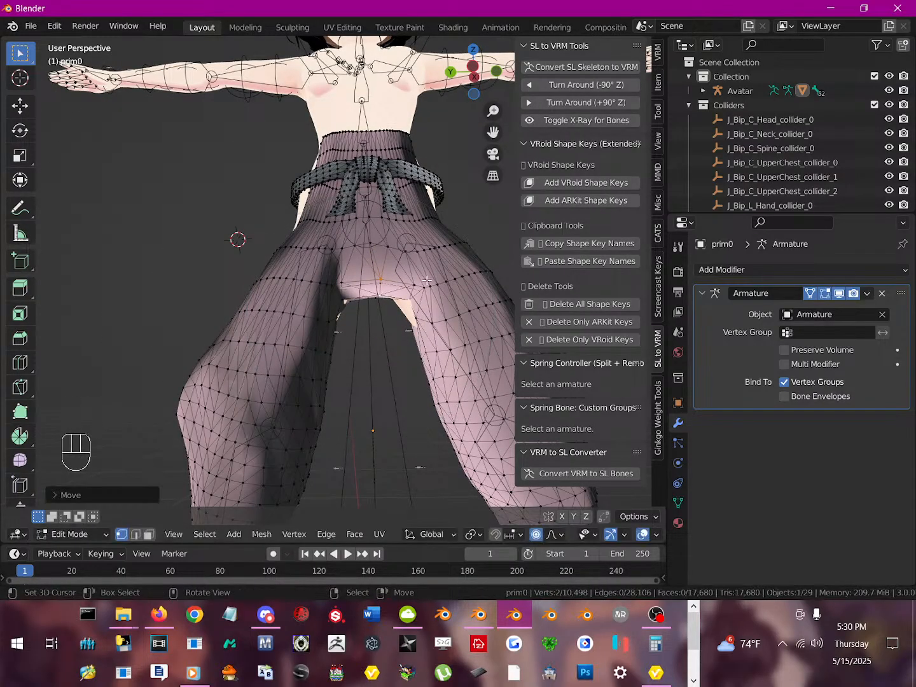
key(s)
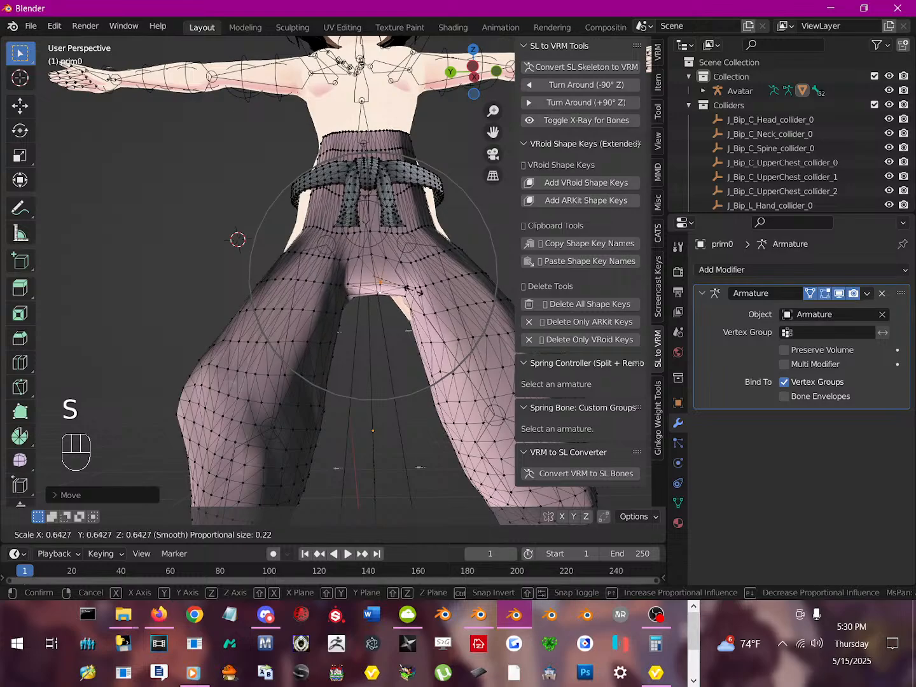
right_click(414, 292)
key(ctrl+z)
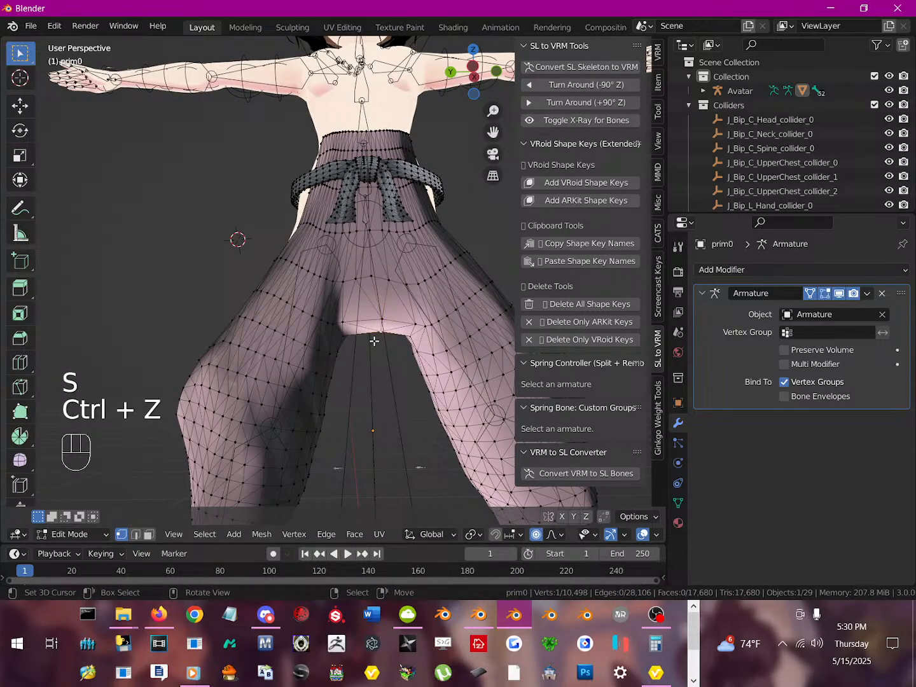
- Reselect the two vertices at the bottom of the trousers' crotch and move them up with a smaller proportional falloff
shift+right_click(381, 322)
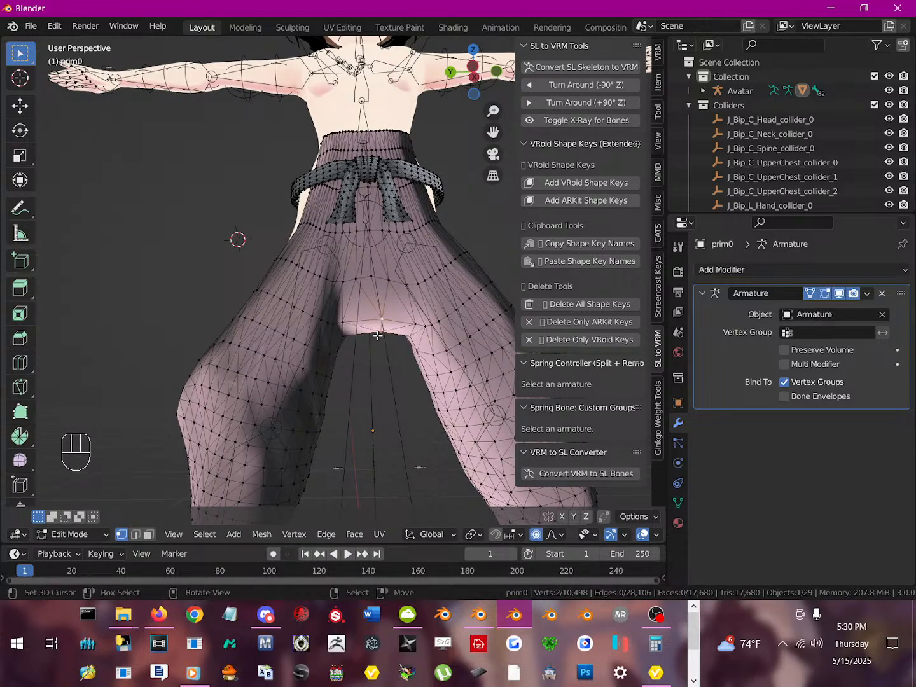
key(g)
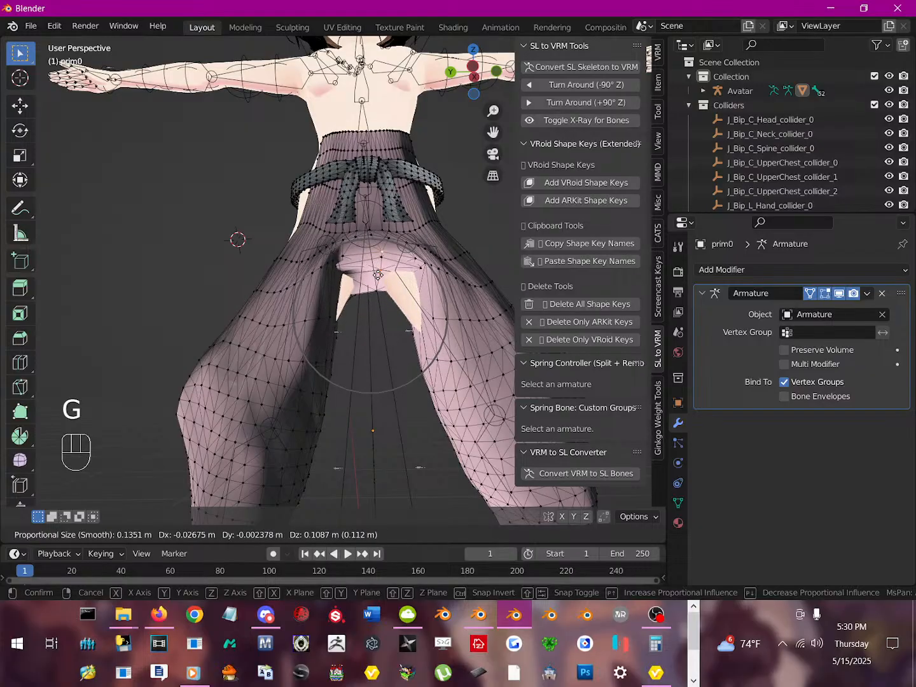
click(406, 294)
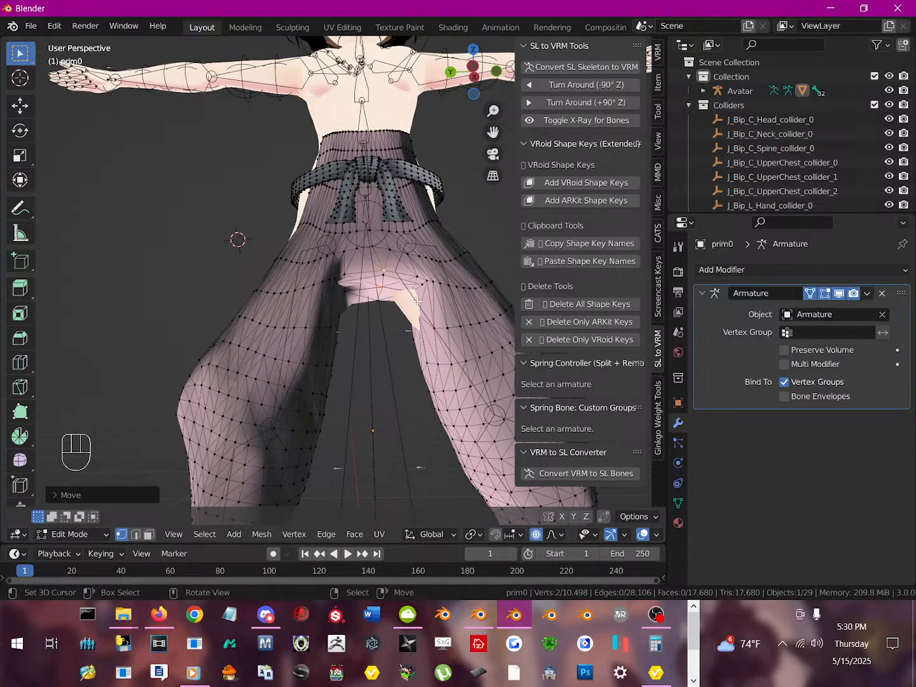
key(s)
right_click(405, 303)
- Pull front inner-thigh vertices on both trouser legs inward over the exposed skin, using small proportional radii of about 0.084 to 0.057 m
right_click(411, 310)
key(g)
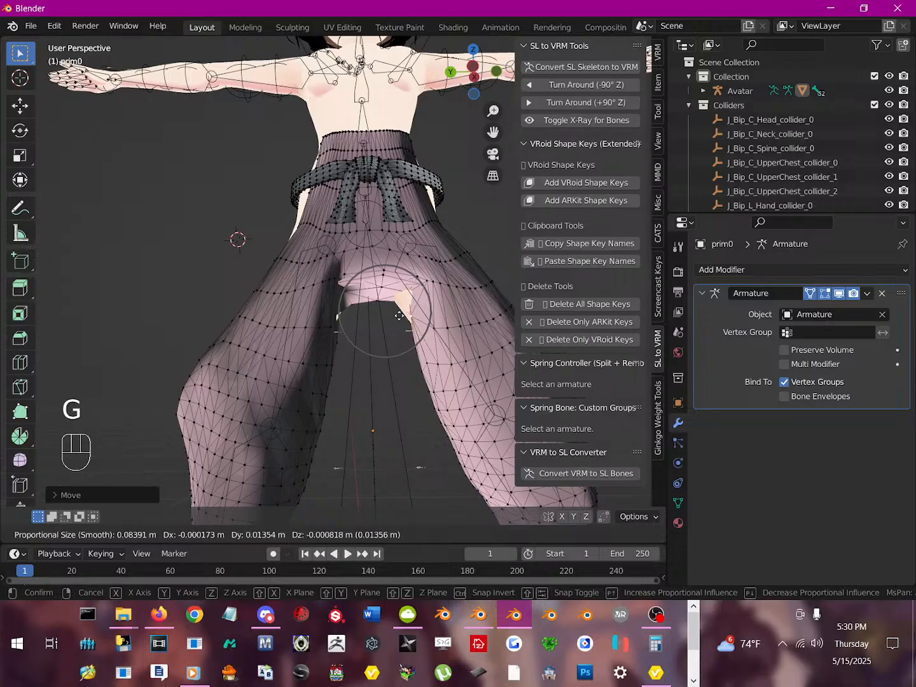
click(397, 317)
right_click(406, 296)
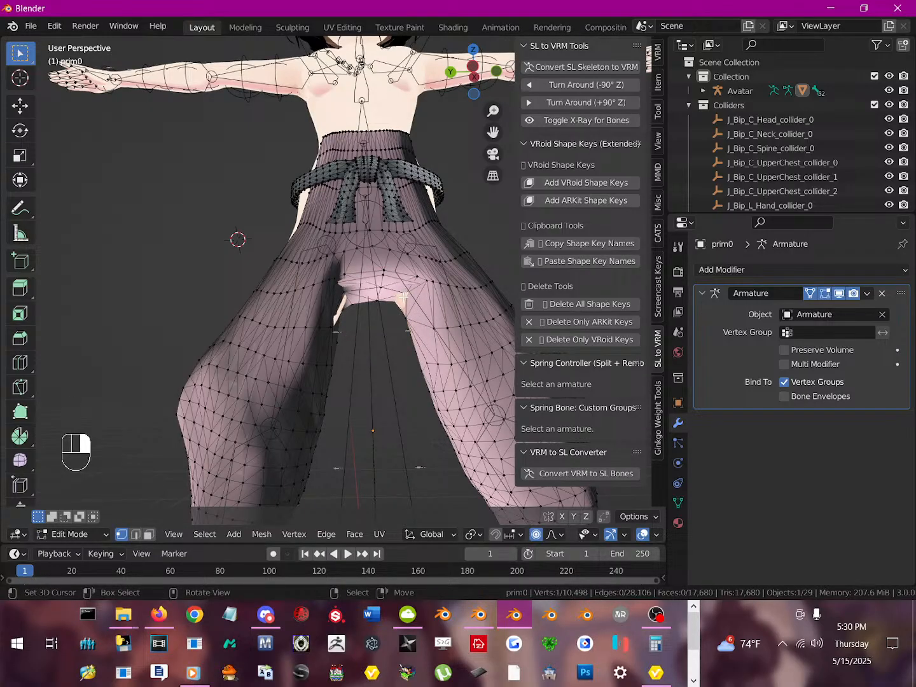
key(f)
key(ctrl+z)
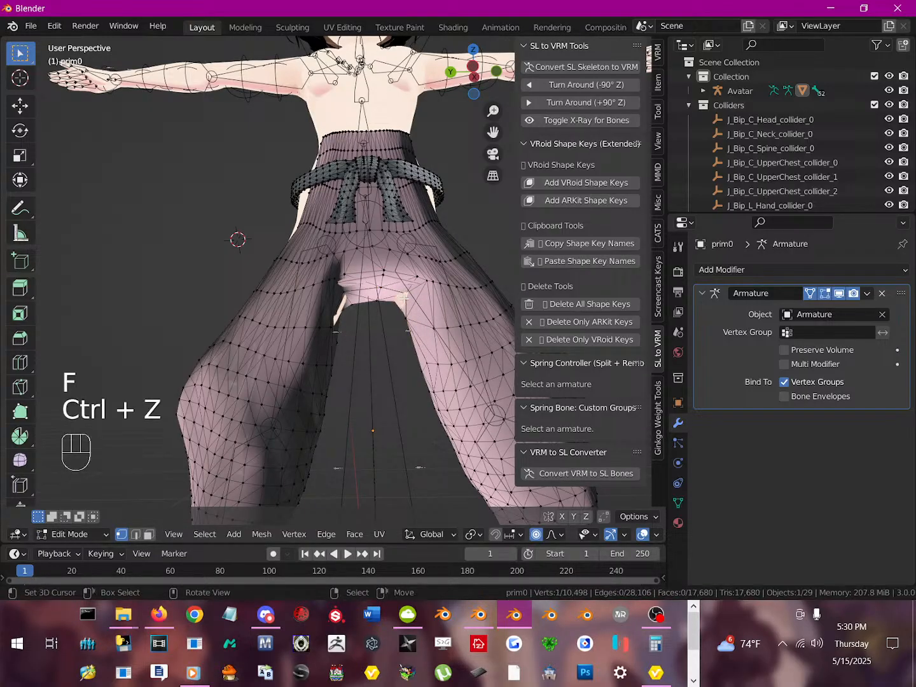
key(g)
click(395, 302)
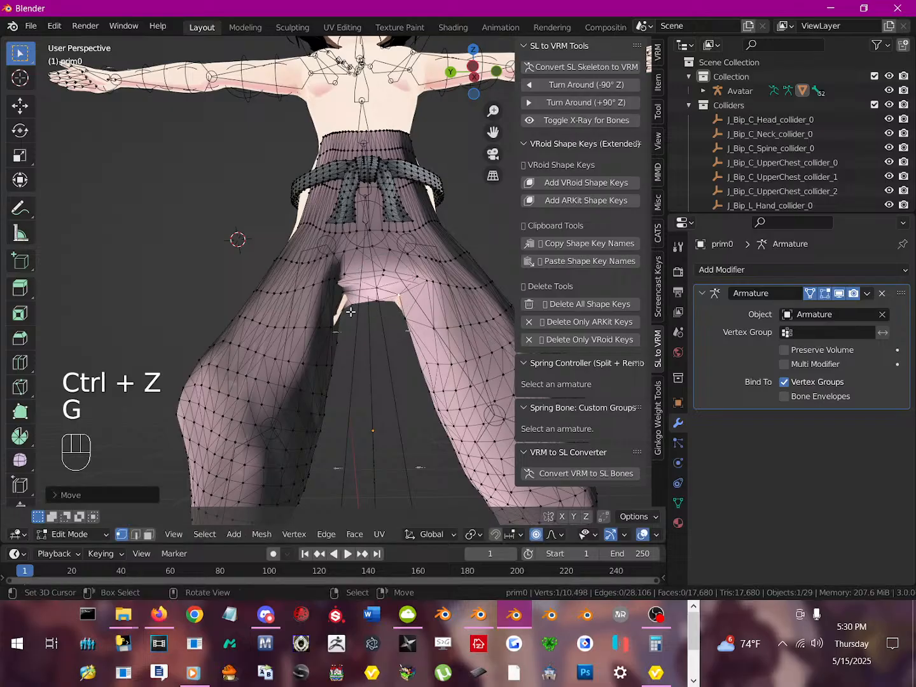
key(g)
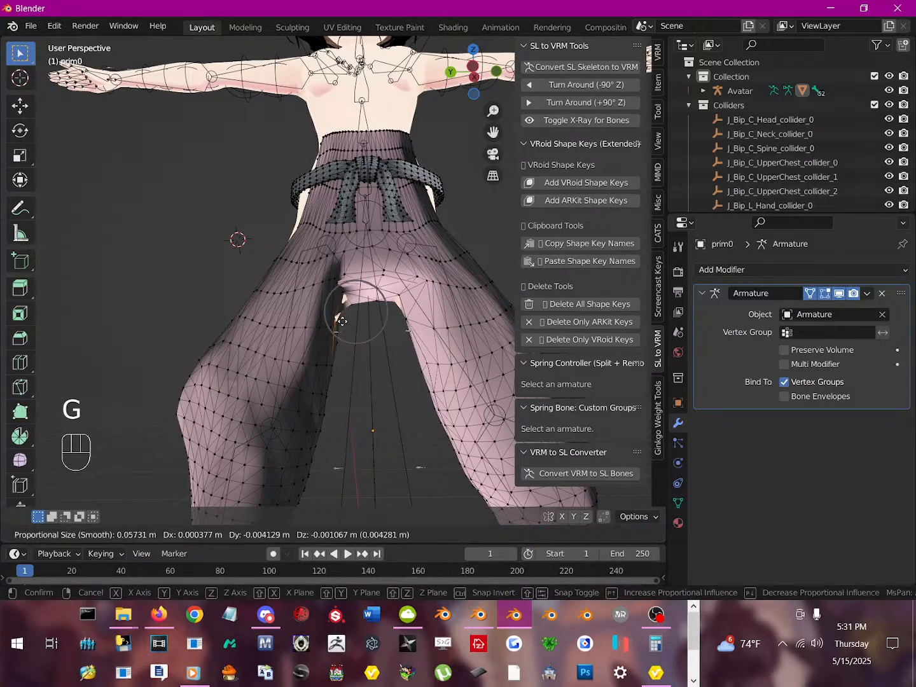
click(347, 321)
- From behind, pull the inner-thigh vertices on both sides of the crotch inward with about a 0.06 m proportional radius, and check the trousers
middle_drag(347, 321, 108, 356)
scroll(251, 322, up, 3)
middle_drag(250, 322, 204, 299)
key(g)
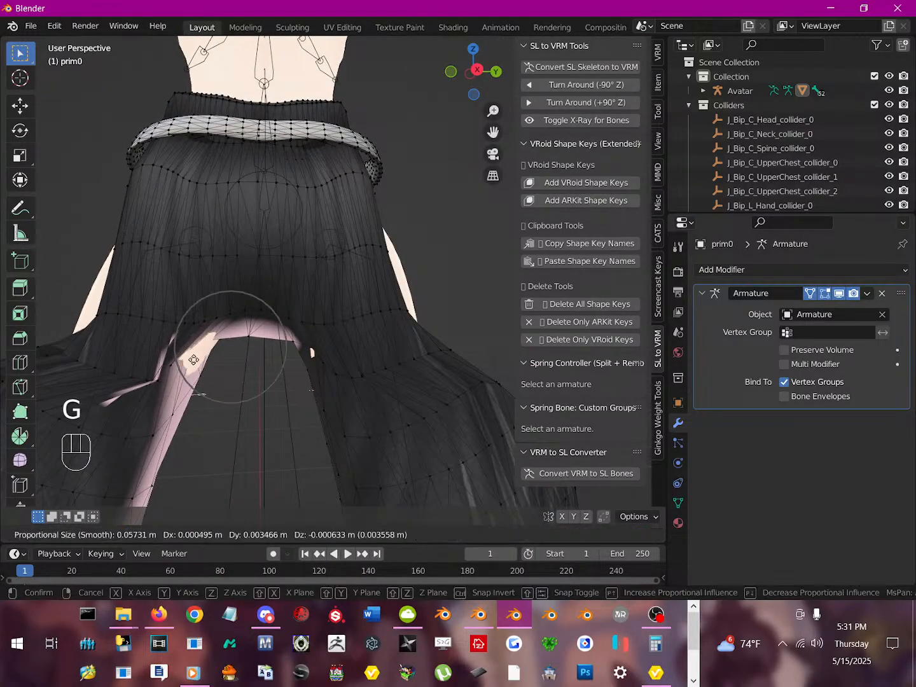
click(209, 363)
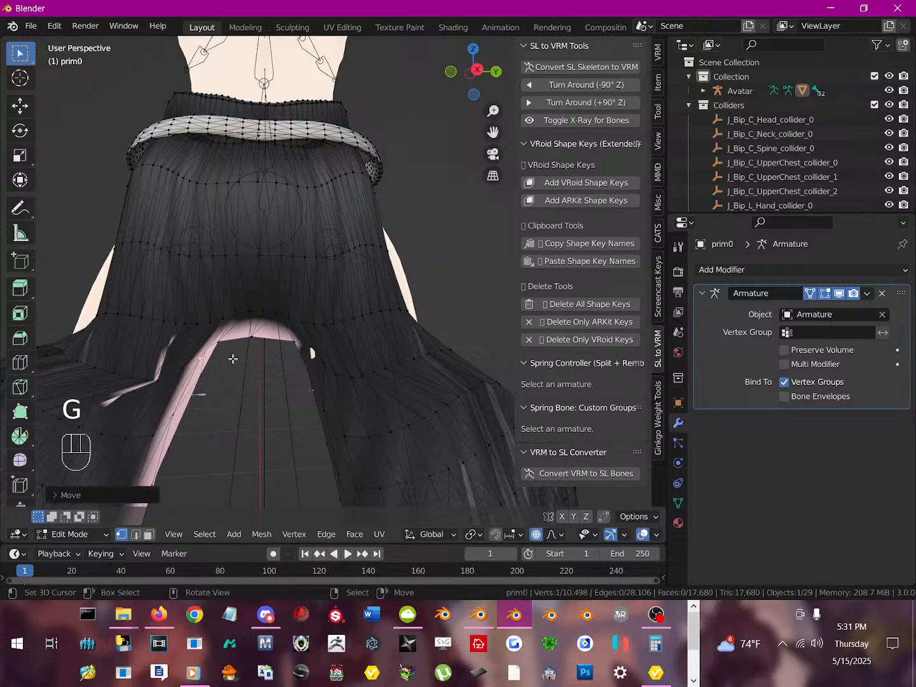
right_click(311, 353)
key(g)
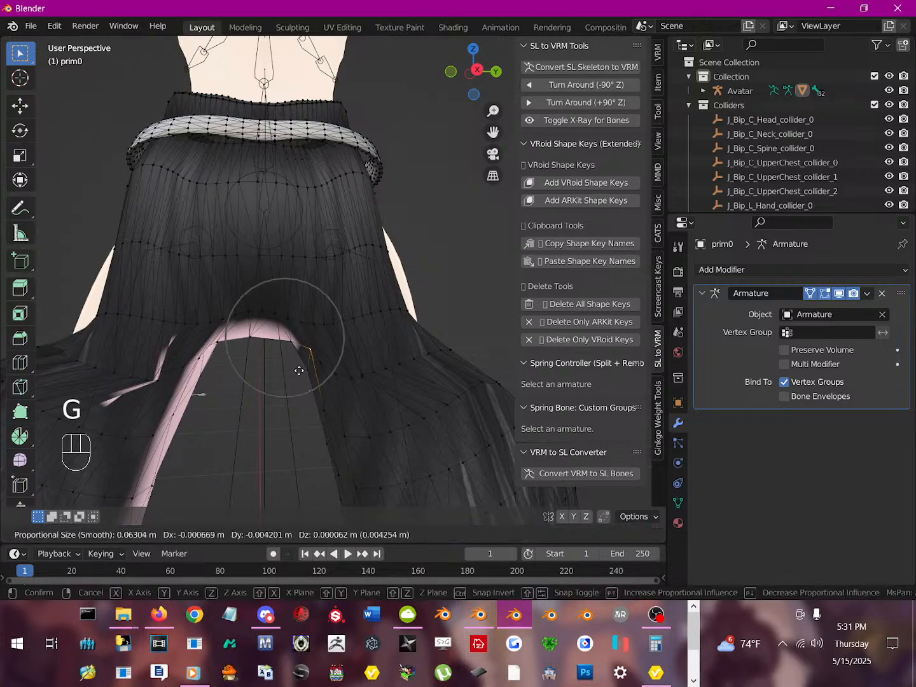
click(296, 371)
scroll(296, 370, down, 3)
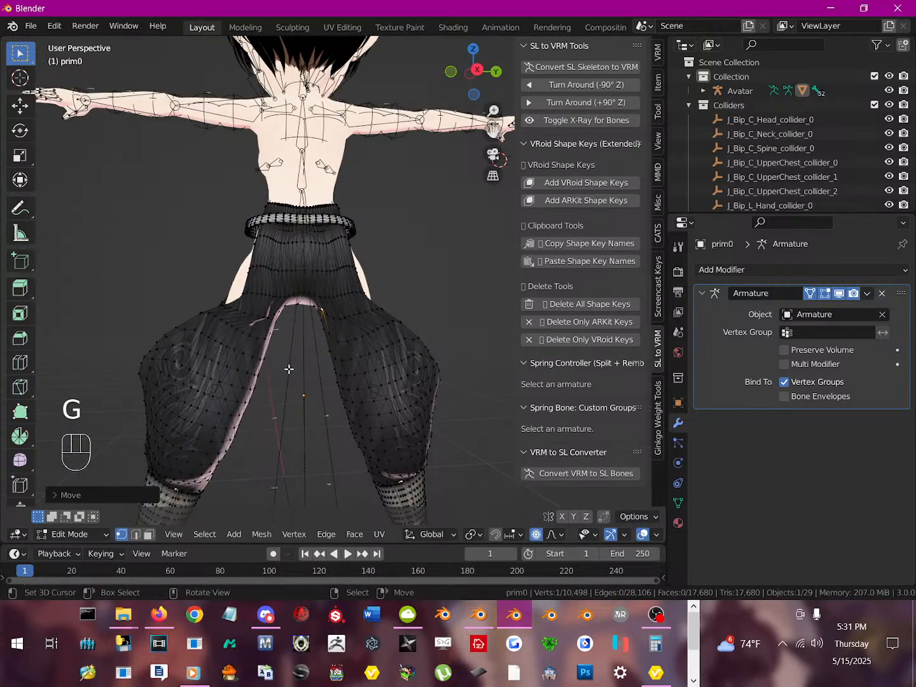
scroll(289, 369, down, 3)
middle_drag(289, 369, 571, 386)
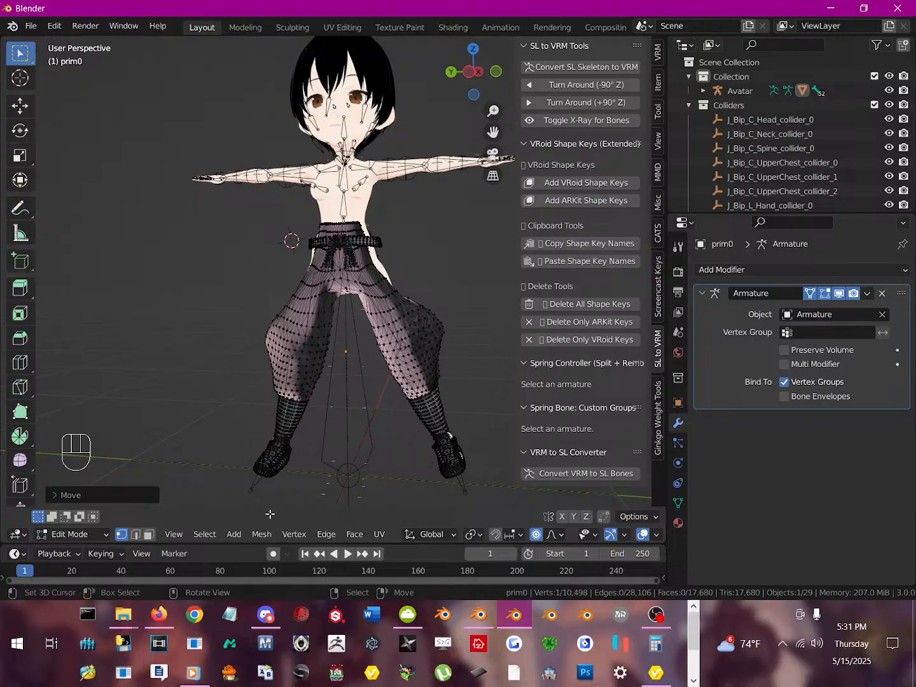
- Leave mesh editing, put the armature in Pose Mode, and clear the rotation of all its bones
click(76, 532)
click(84, 517)
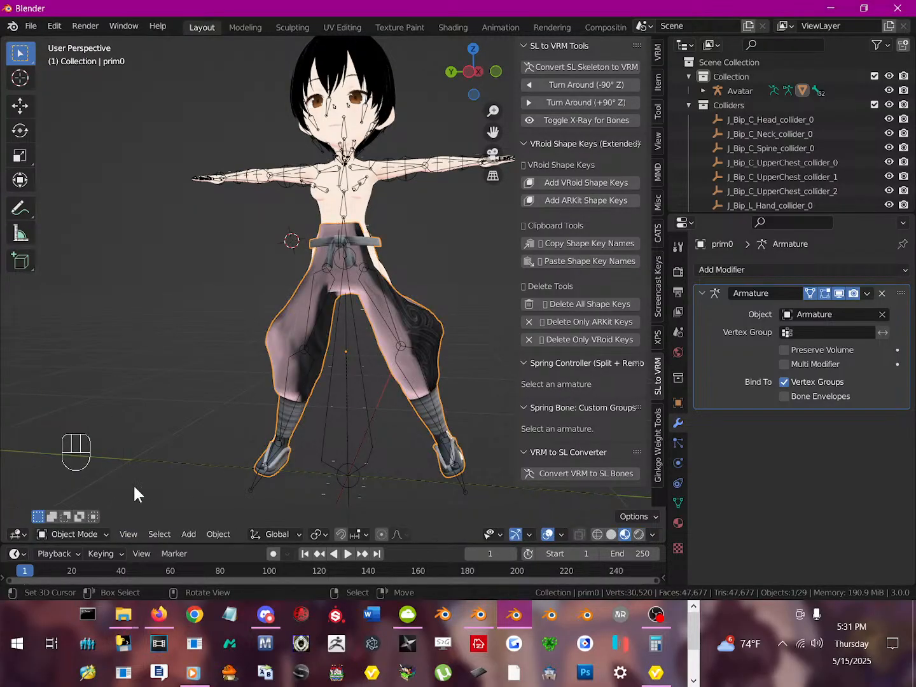
click(360, 381)
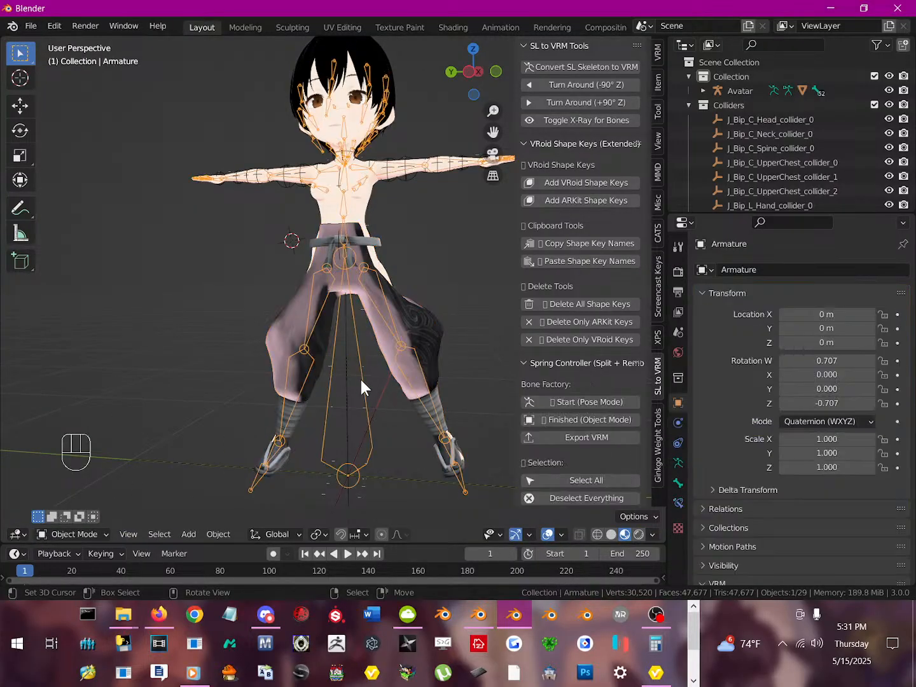
click(84, 533)
click(83, 472)
key(a)
key(a)
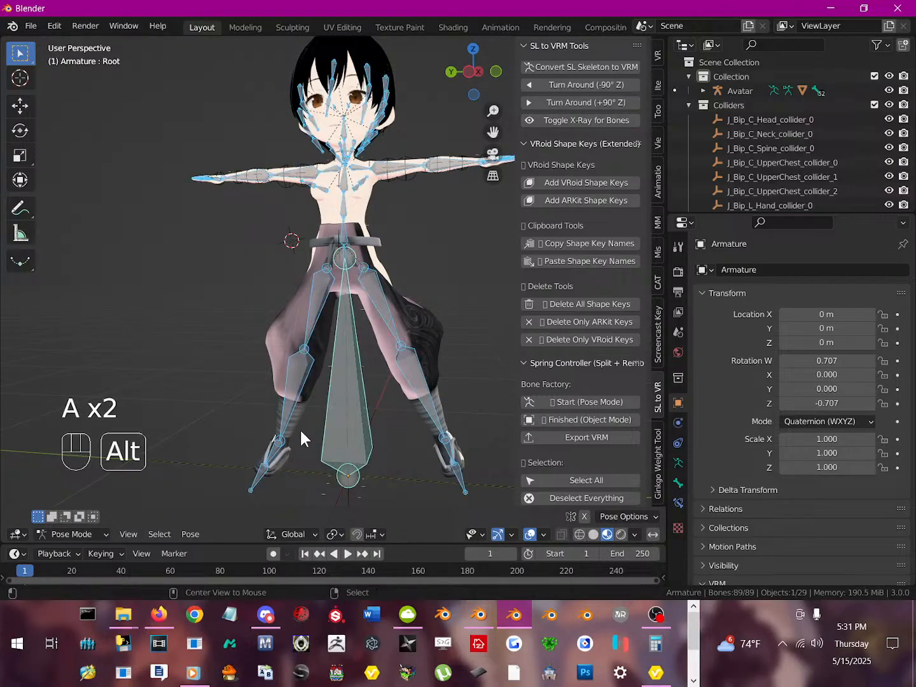
key(alt+r)
middle_drag(315, 412, 323, 324)
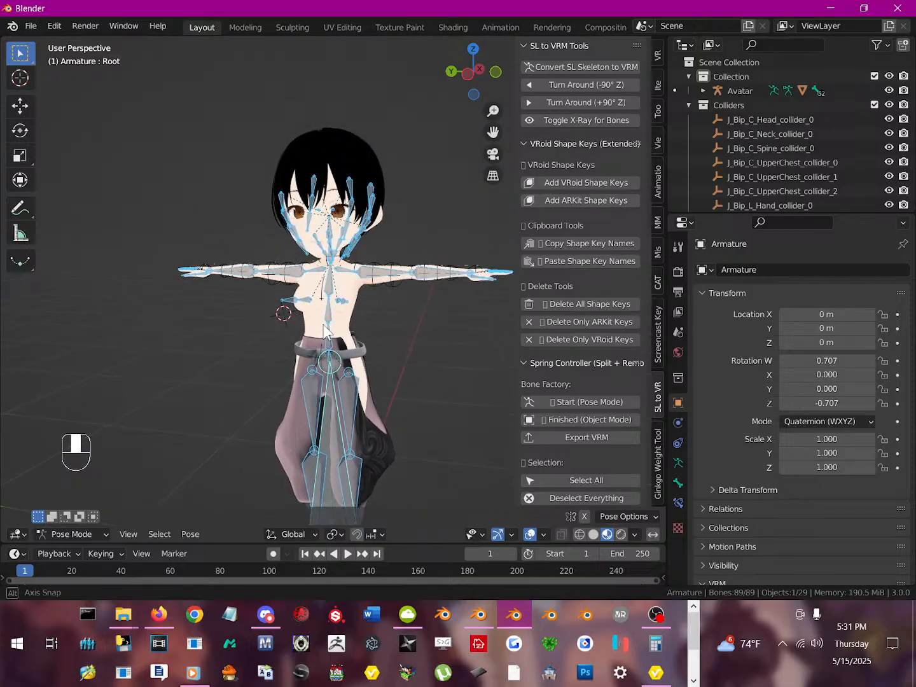
scroll(325, 331, up, 3)
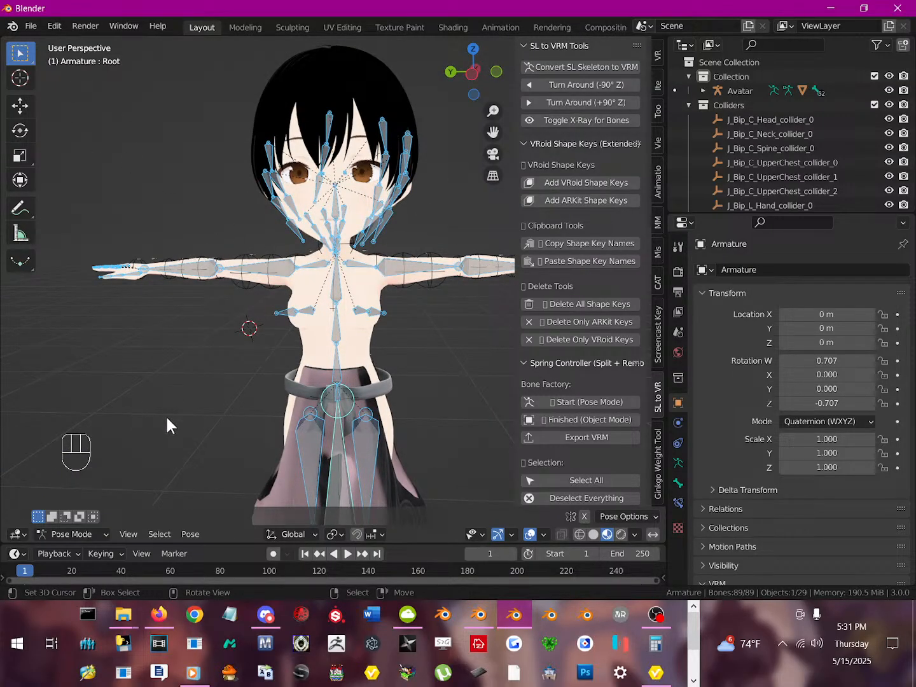
- Return to Object Mode, select the Avatar object overlapping the arms, and hide it
click(74, 535)
click(79, 518)
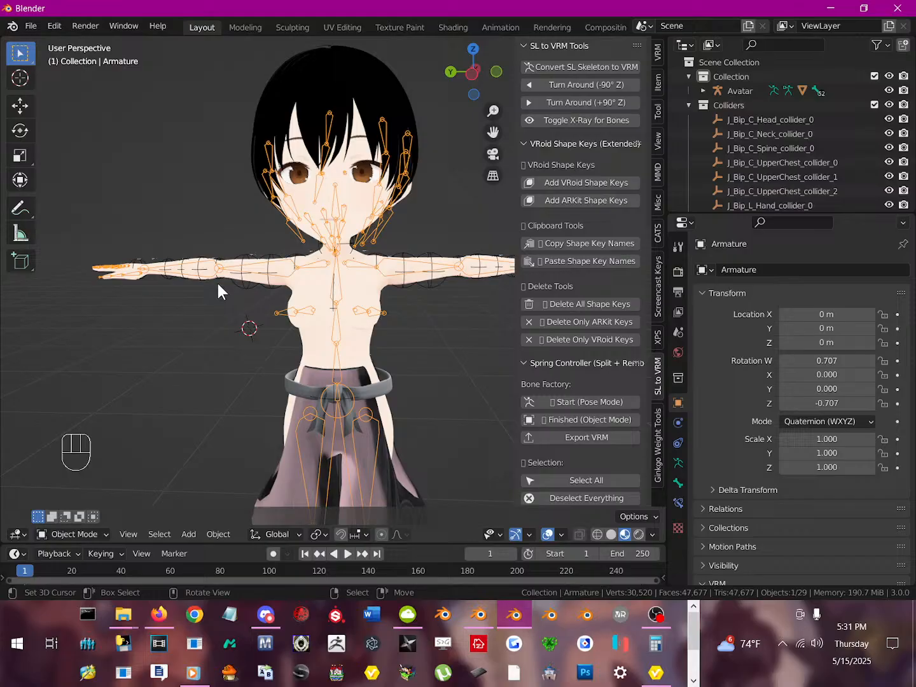
click(255, 258)
click(254, 258)
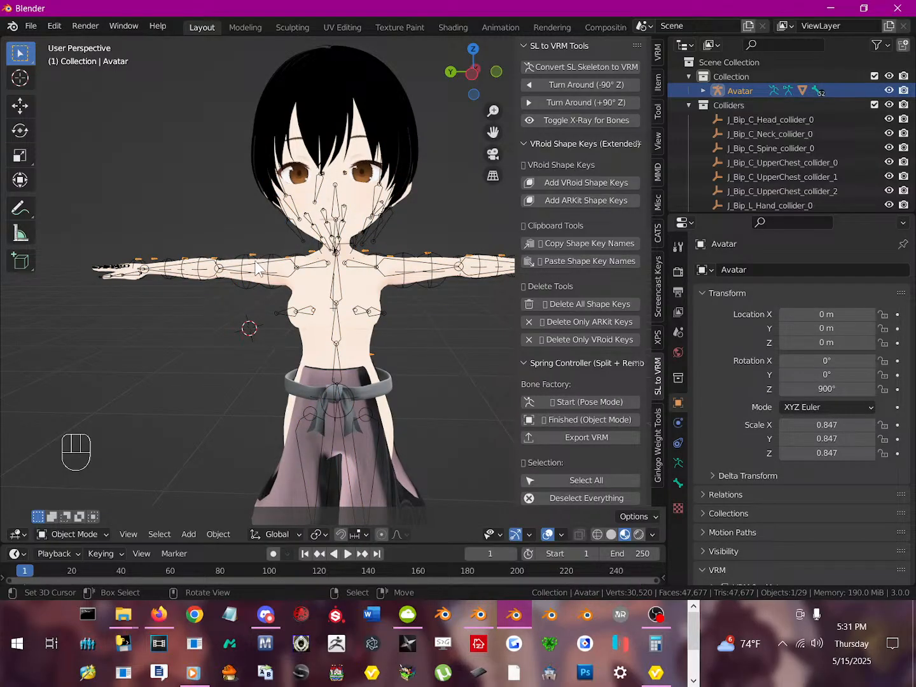
key(h)
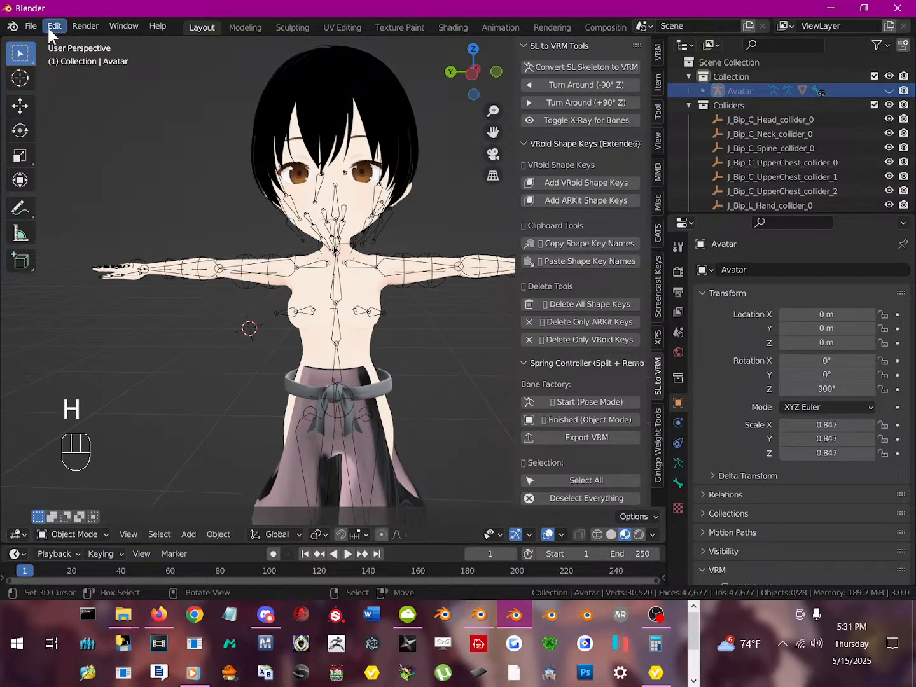
- Import the Collada file "___ B@R ___ Saizo Lady White Trim Inner (Neck).dae" from its subfolder in the aki folder
click(30, 27)
mouse_move(78, 217)
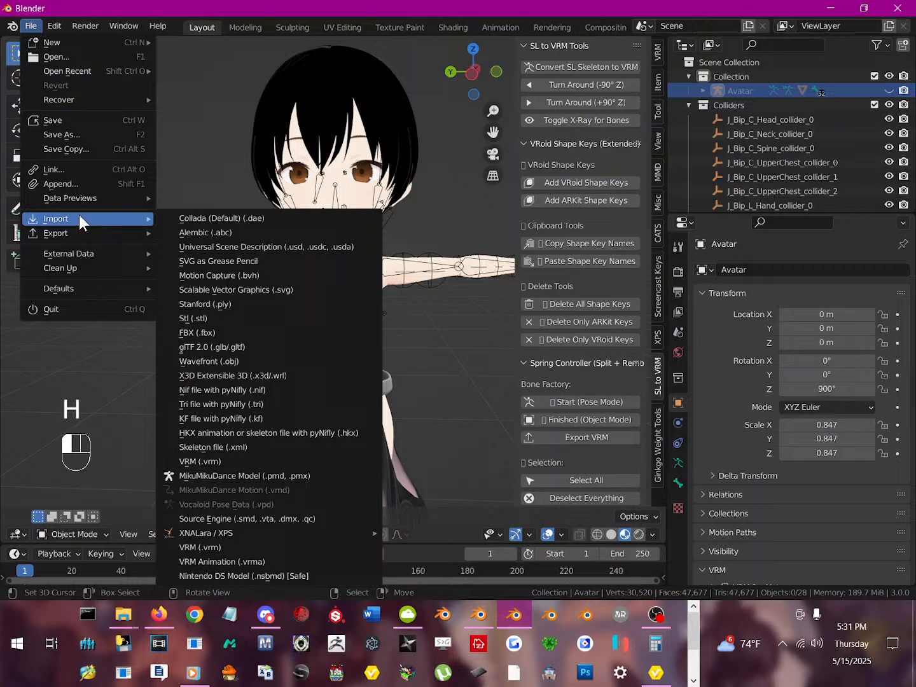
click(222, 218)
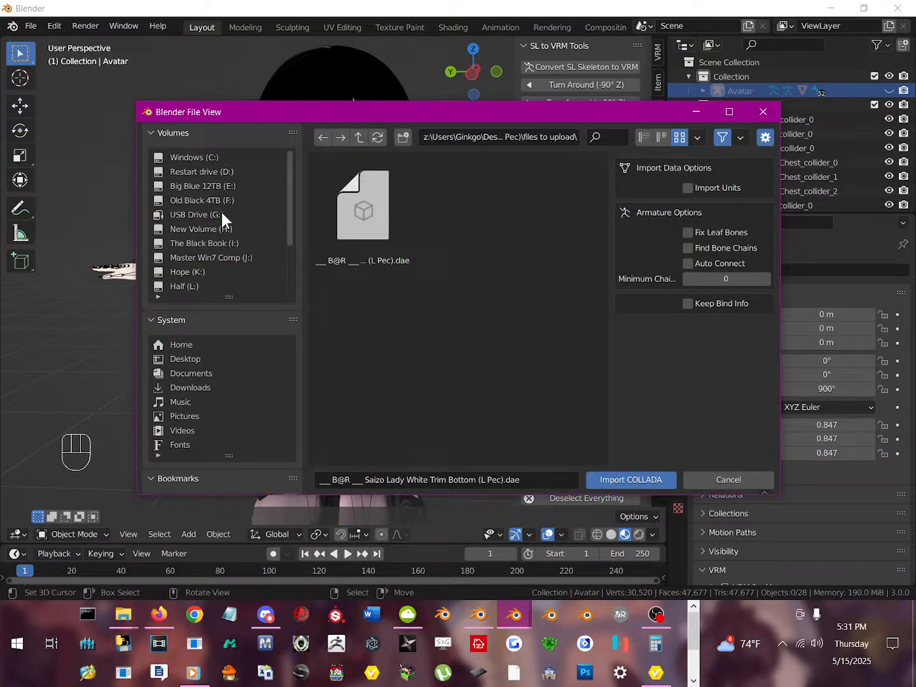
click(360, 137)
click(360, 137)
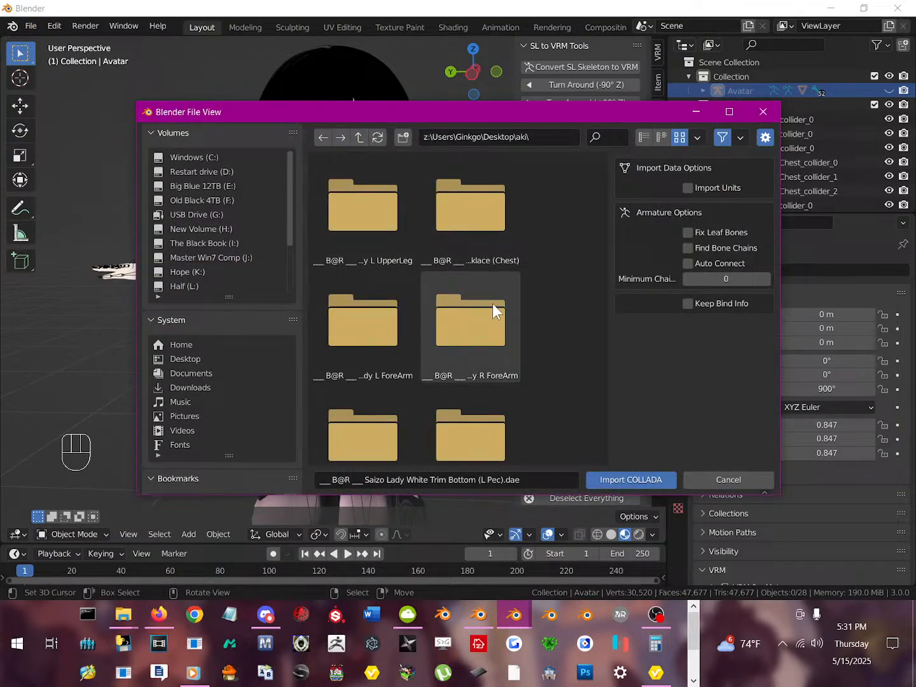
click(738, 108)
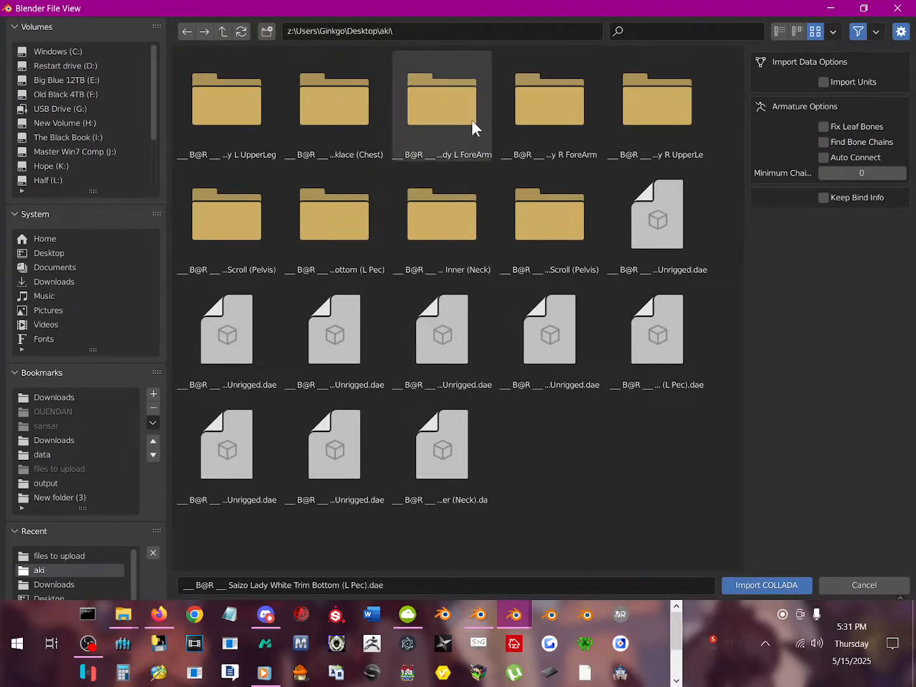
click(779, 31)
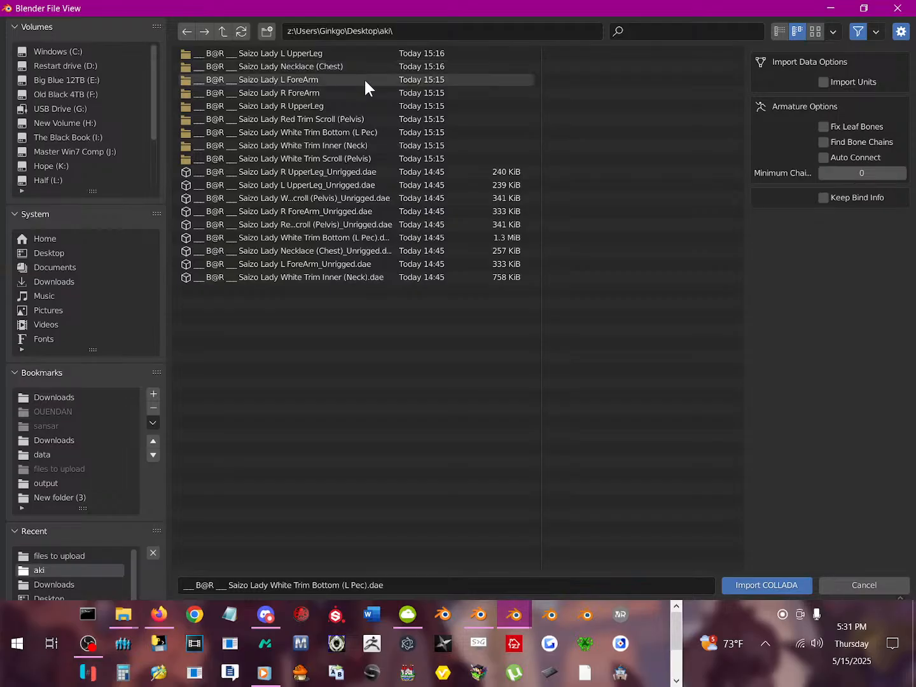
click(380, 141)
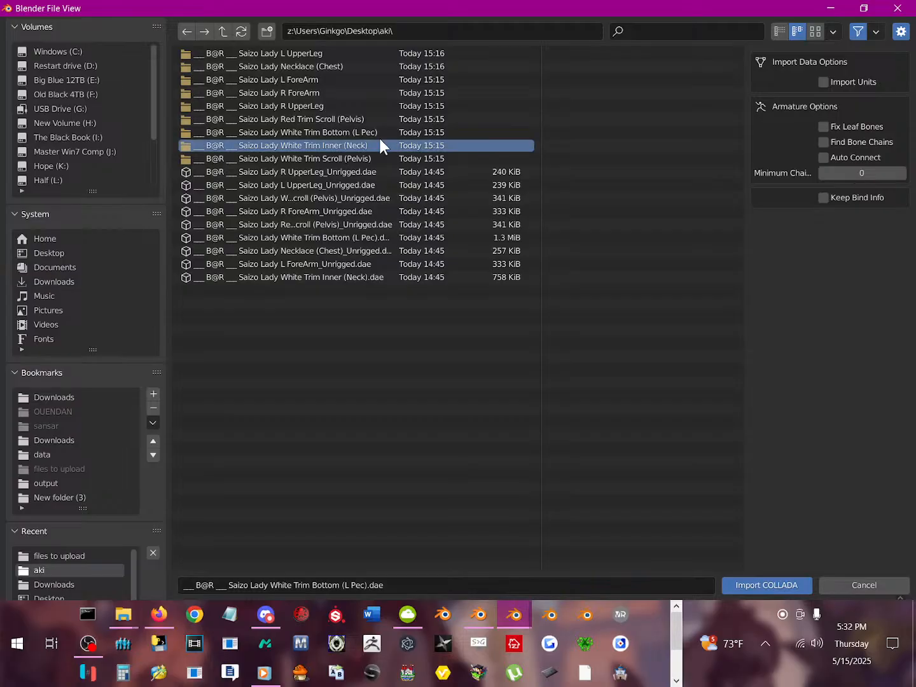
double_click(381, 141)
double_click(276, 51)
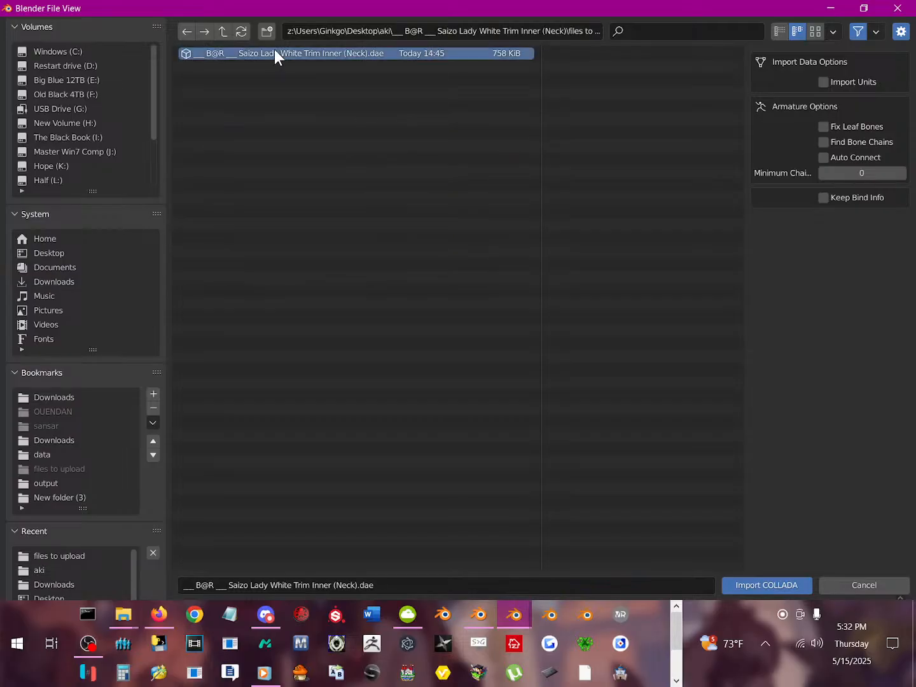
double_click(274, 51)
middle_drag(321, 255, 271, 255)
key(r)
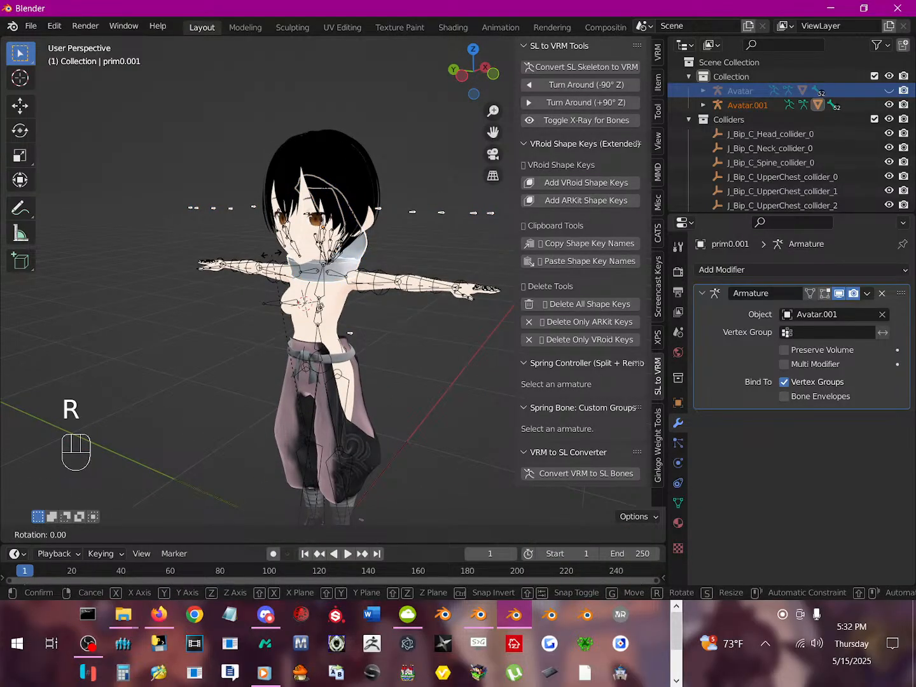
key(z)
key(minus)
key(0)
key(minus)
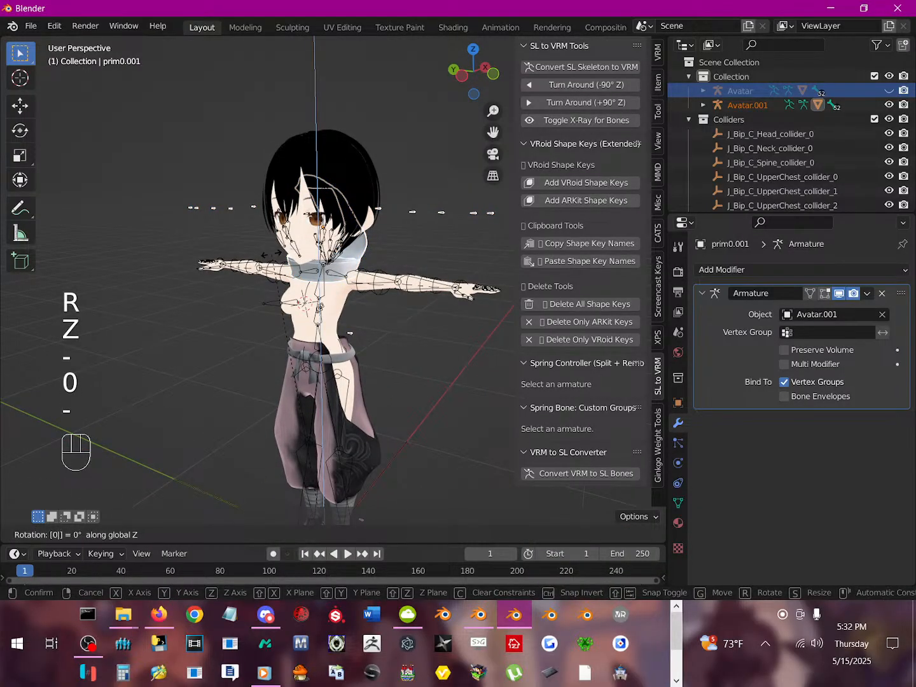
click(271, 255)
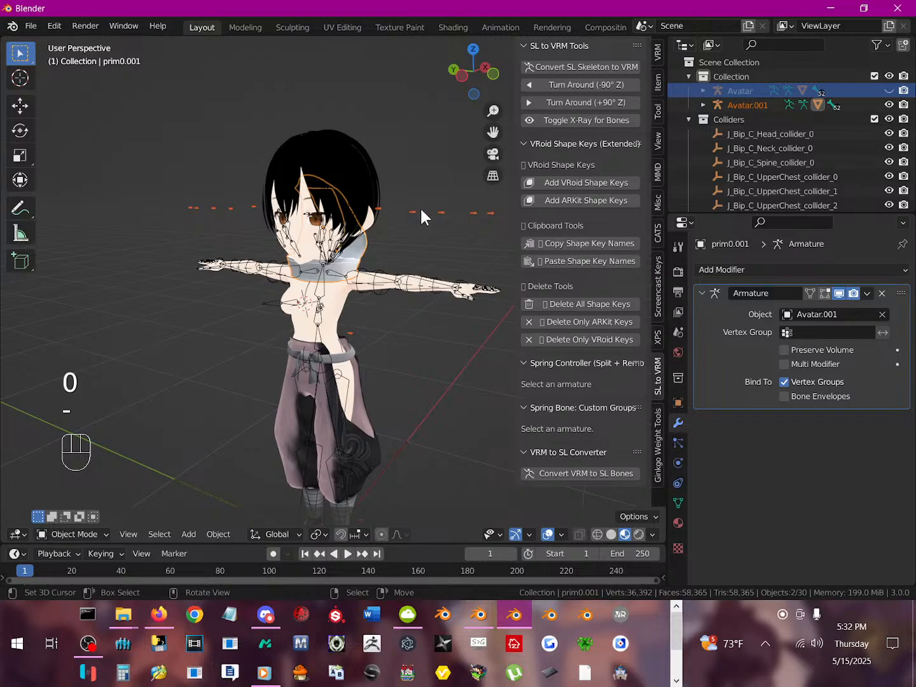
- Rotate the imported neck piece's armature, Avatar.001, by -90° about the global Z axis
click(416, 213)
key(r)
key(z)
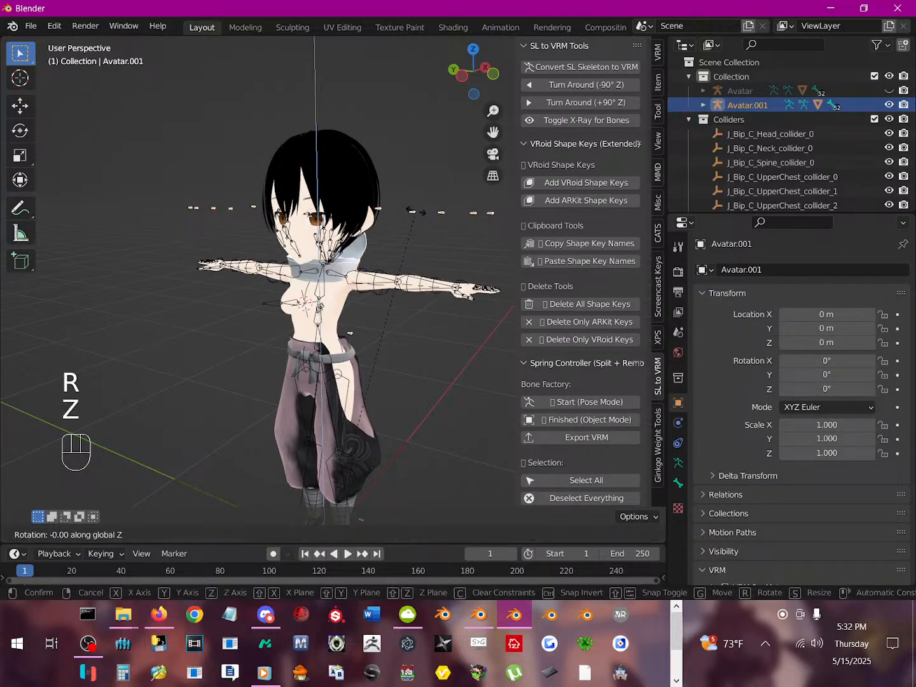
key(minus)
key(9)
key(0)
key(0)
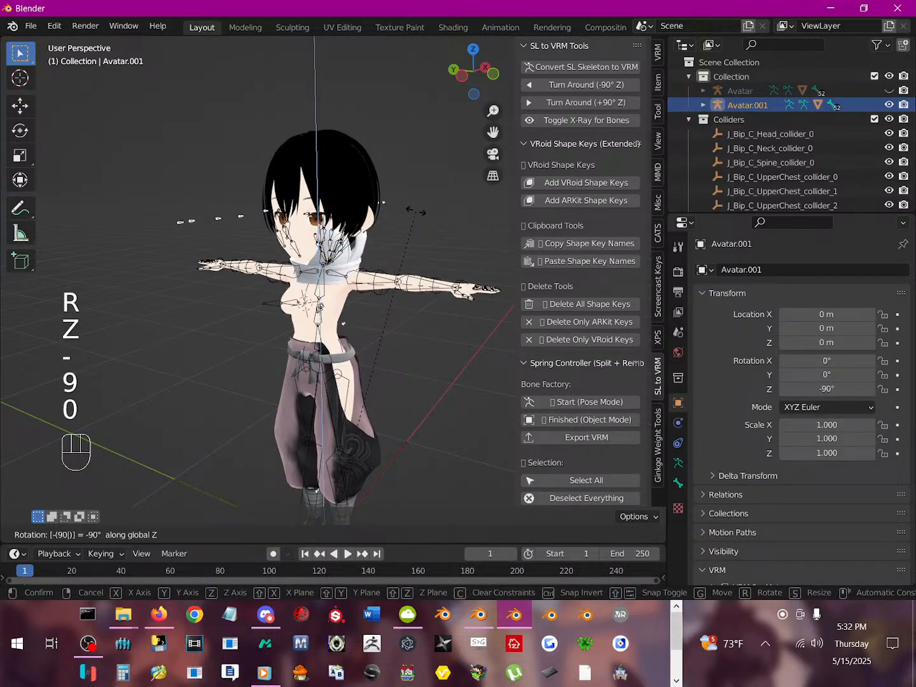
key(Return)
middle_drag(416, 213, 371, 236)
- Give the neck piece's Material1-material the MToon_unversioned shader and connect an Image Texture to its MainTexture
click(374, 239)
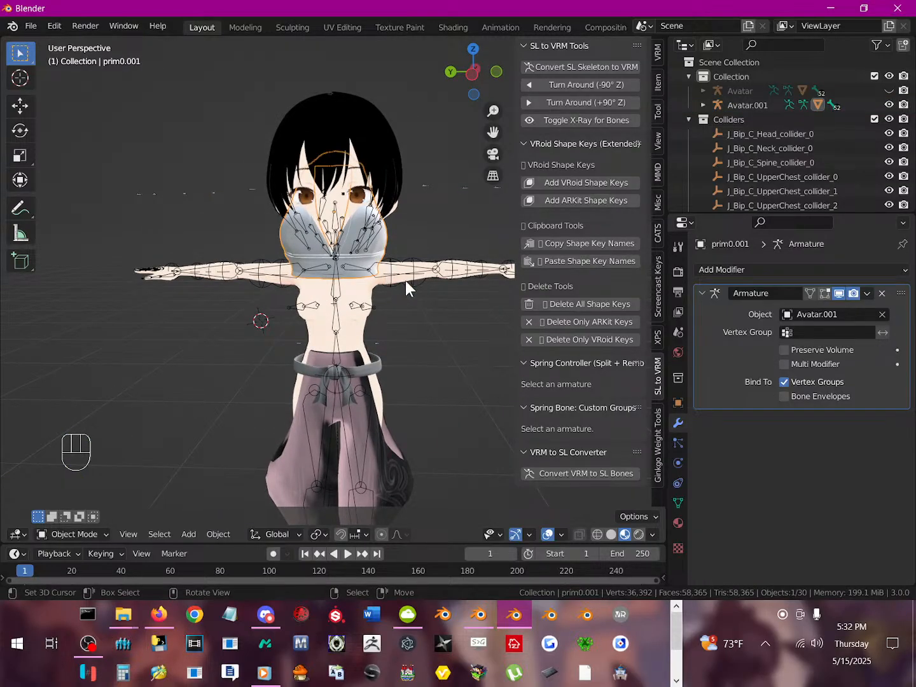
click(678, 547)
click(678, 523)
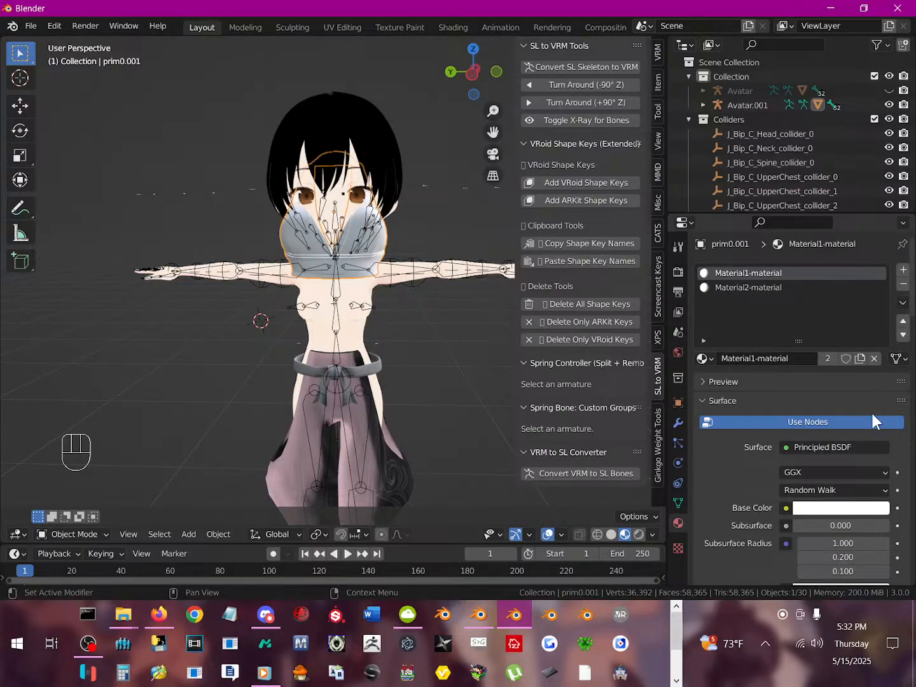
click(828, 447)
click(817, 152)
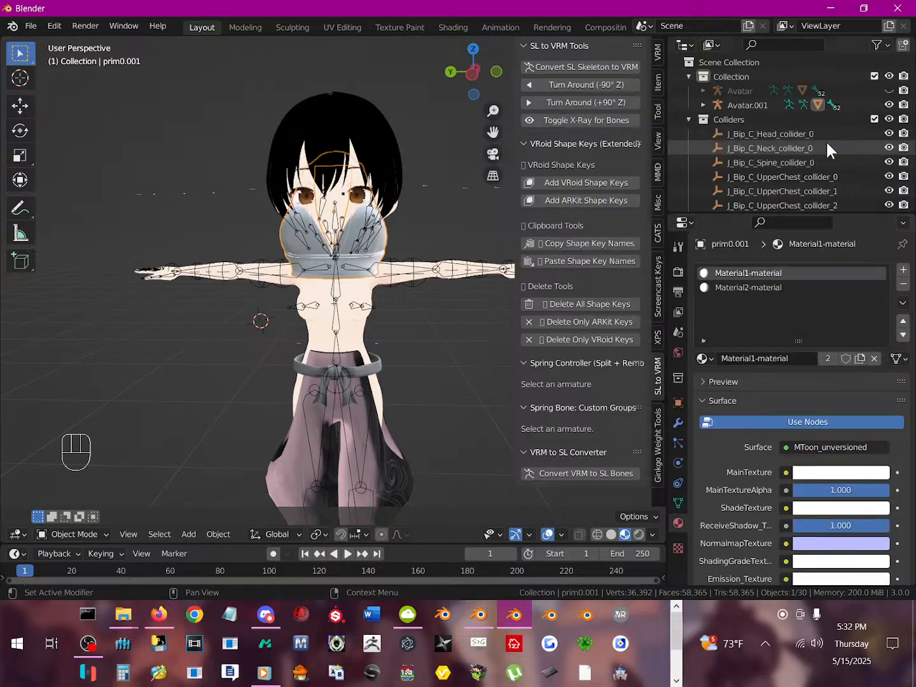
click(787, 472)
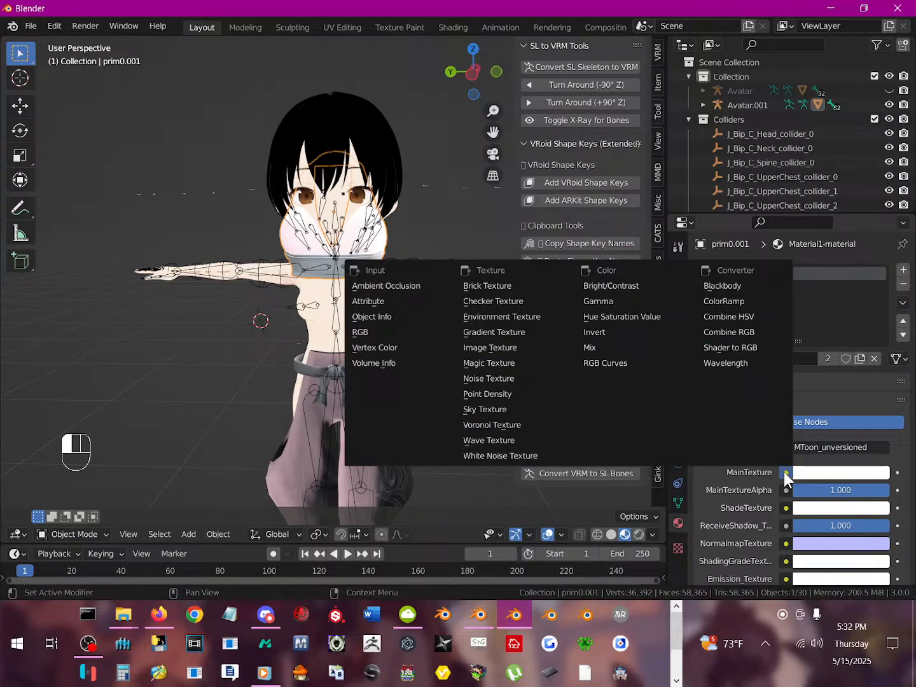
click(496, 346)
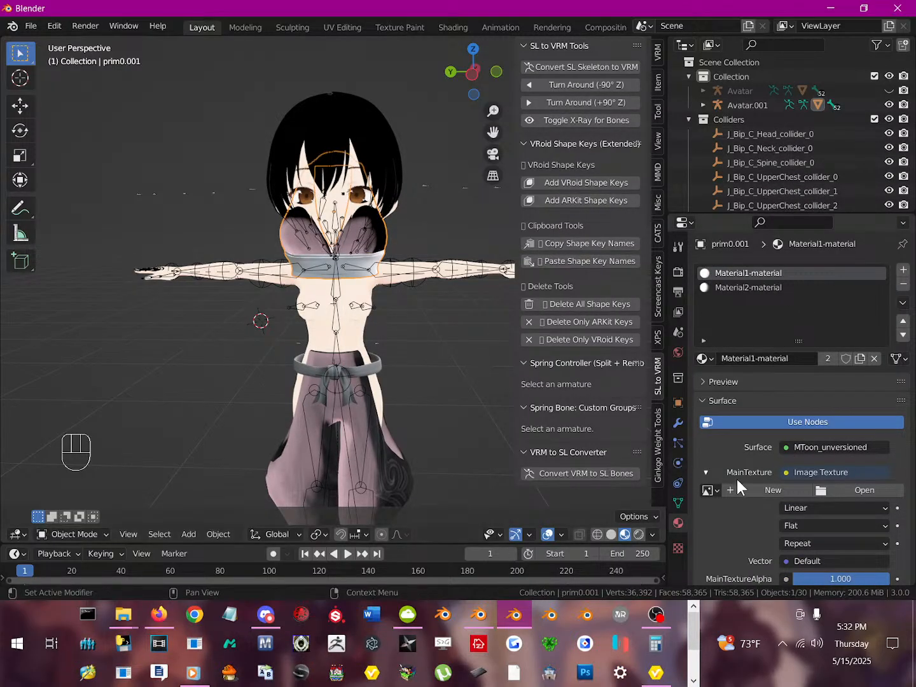
- Load 53e8c996-c283-0003-b803-fbe3932b71cf.png from the neck piece's files to upload folder as Material1-material's MainTexture image
click(708, 490)
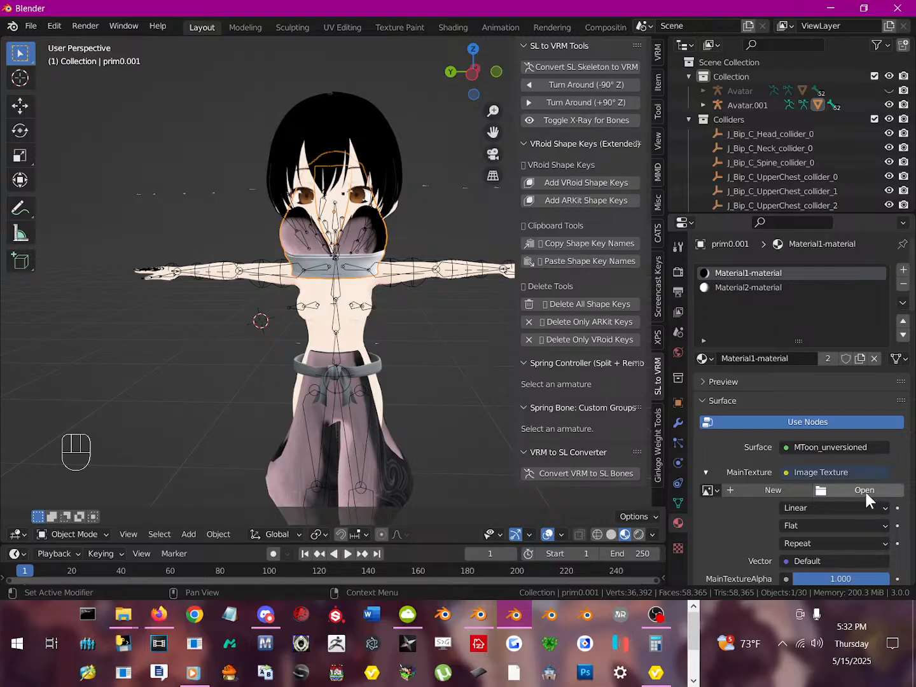
click(707, 490)
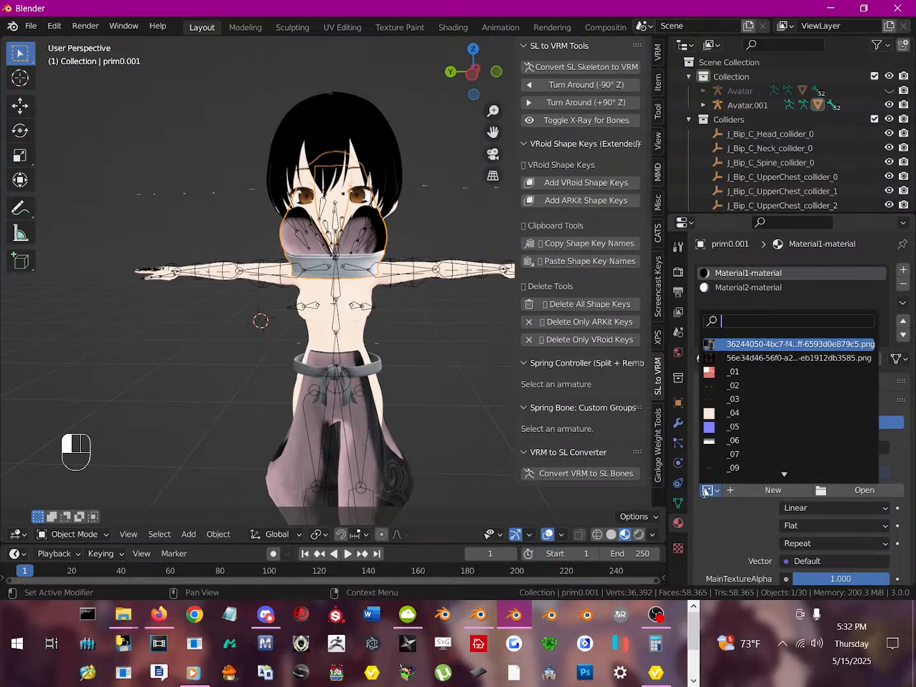
click(842, 488)
scroll(242, 390, down, 5)
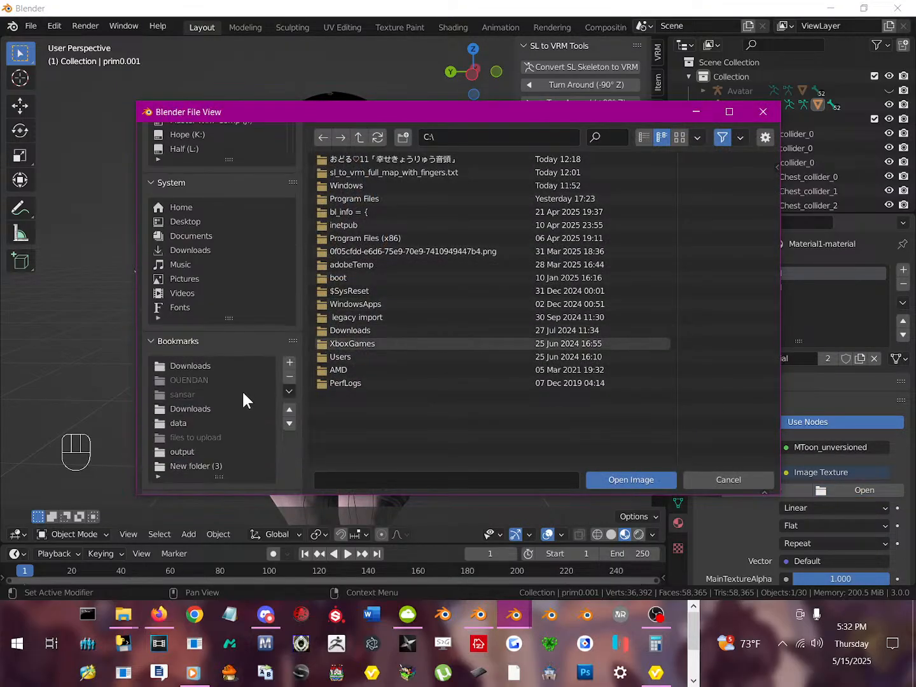
scroll(242, 390, down, 4)
scroll(239, 400, down, 2)
scroll(209, 408, up, 2)
click(213, 408)
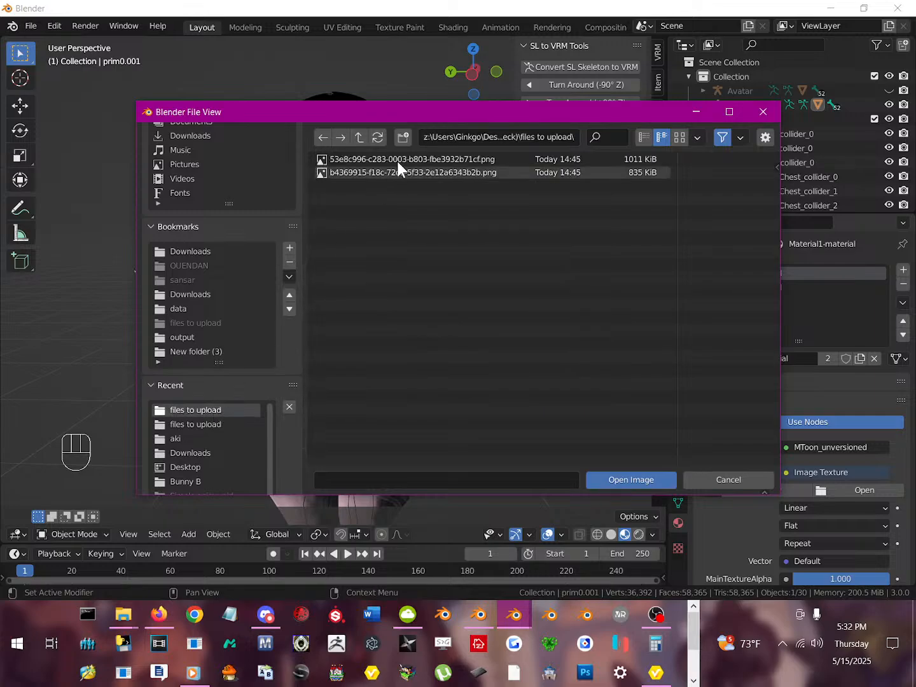
click(678, 137)
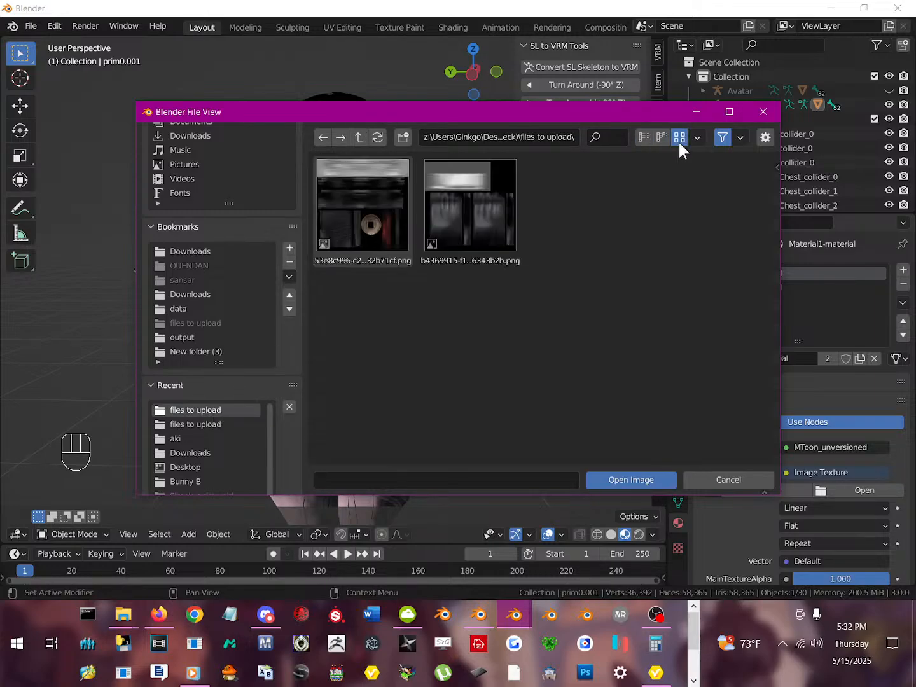
click(372, 224)
double_click(372, 222)
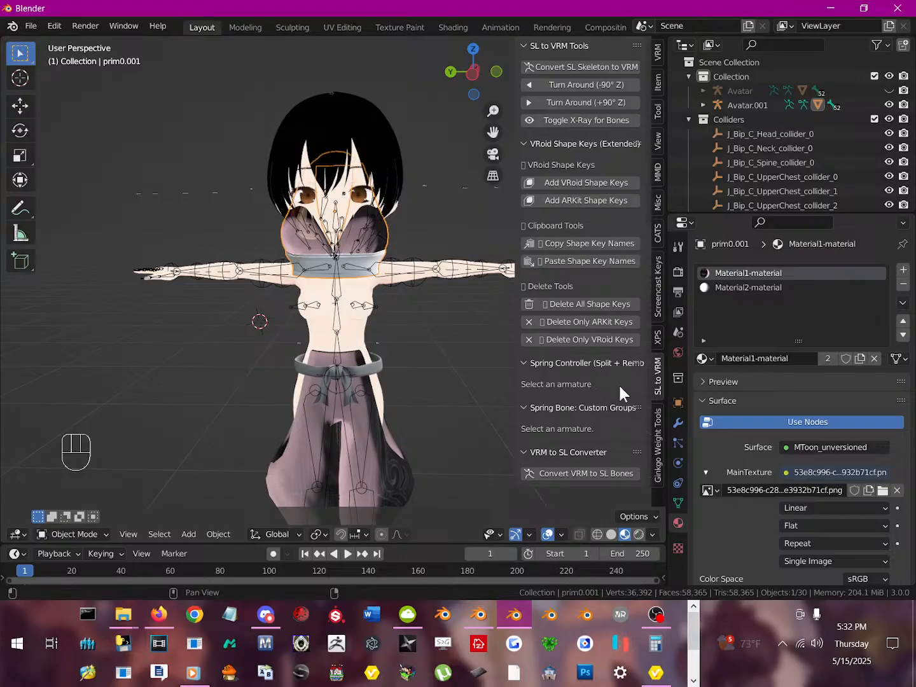
- Replace Material1-material's MainTexture image with b4369915-f18c-72d5-5f33-2e12a6343b2b.png from the same files to upload folder
click(755, 489)
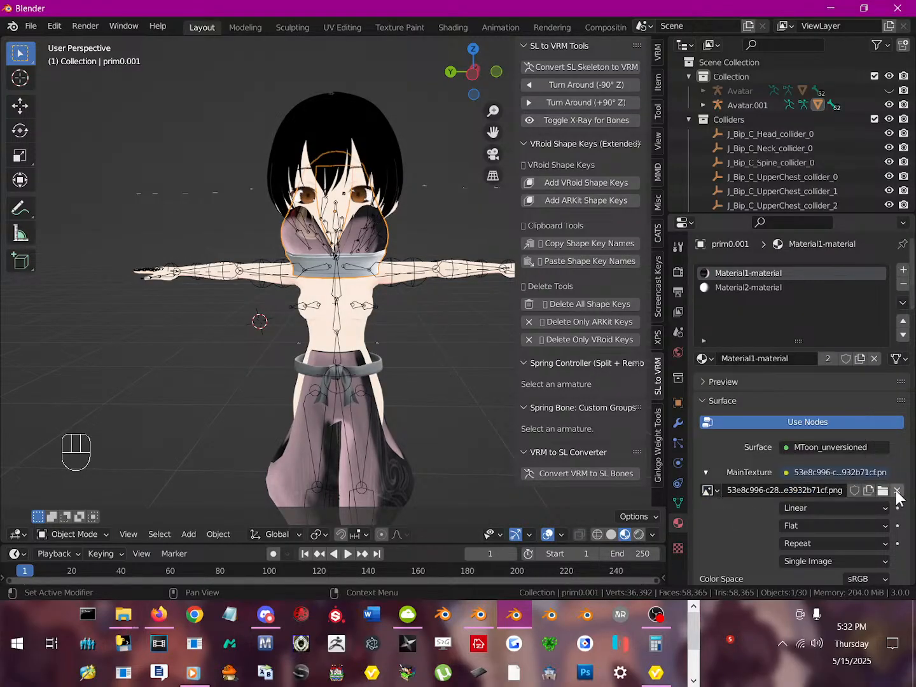
click(896, 490)
click(713, 490)
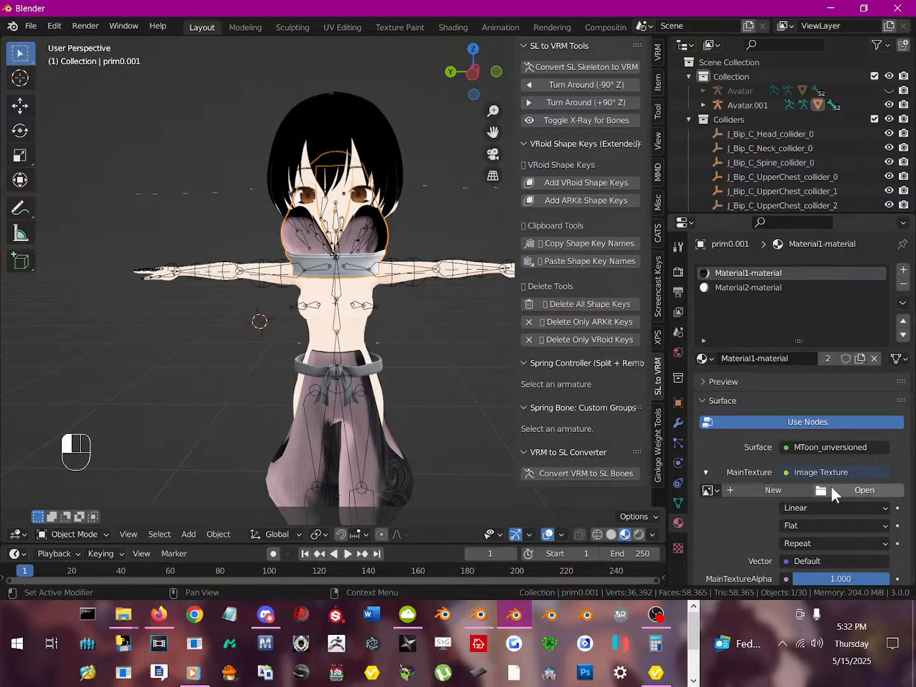
click(830, 489)
scroll(194, 370, down, 5)
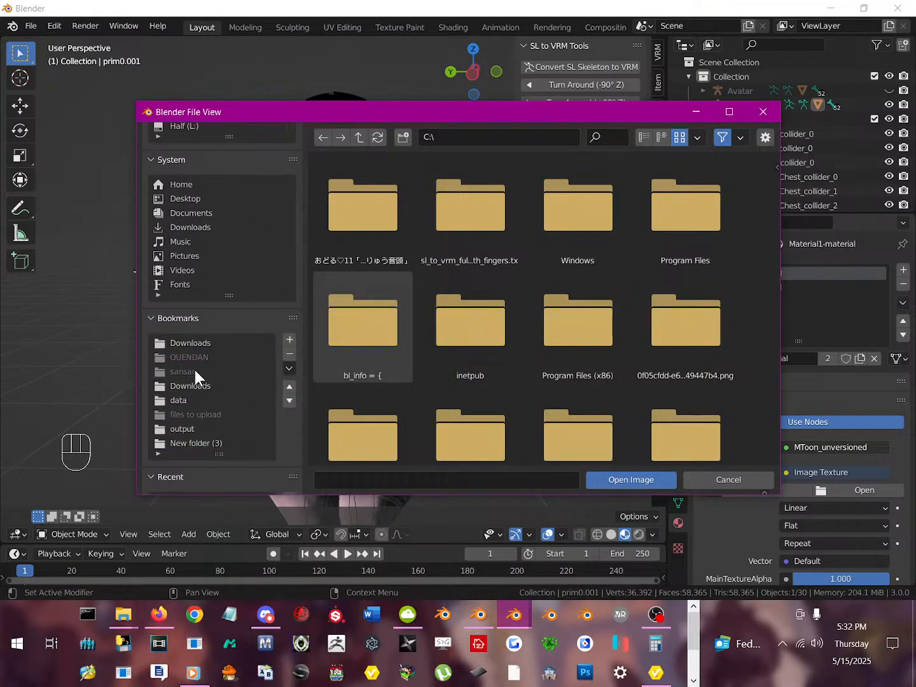
click(191, 343)
scroll(221, 379, down, 3)
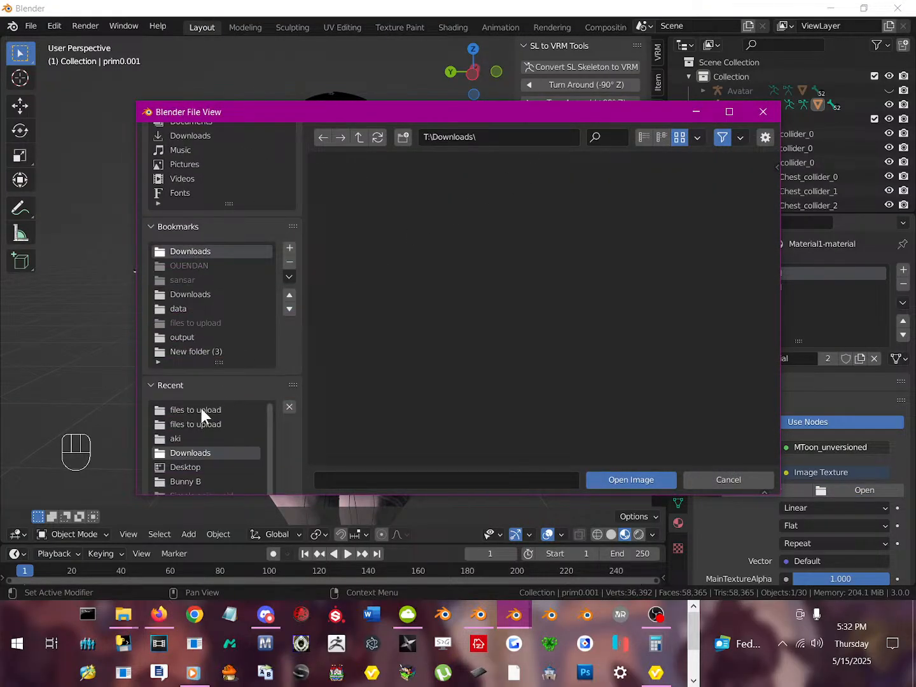
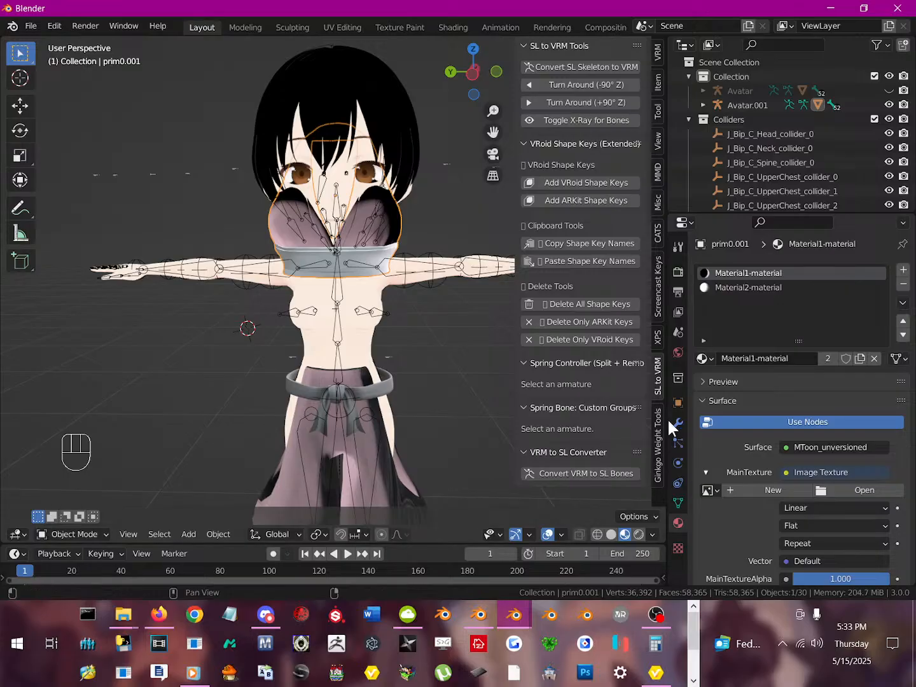
click(707, 490)
click(866, 491)
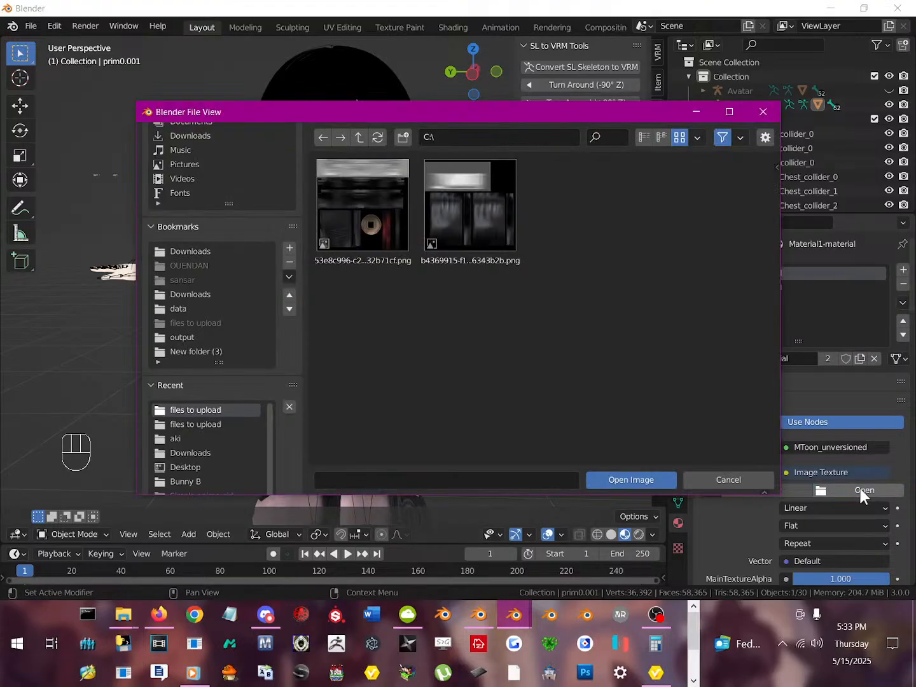
click(454, 227)
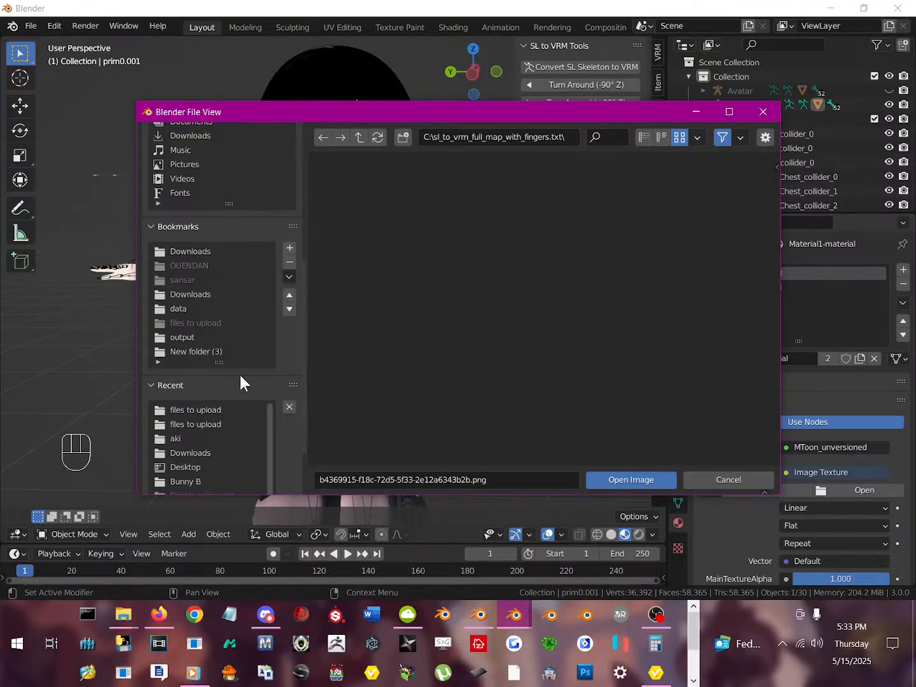
click(212, 409)
double_click(455, 215)
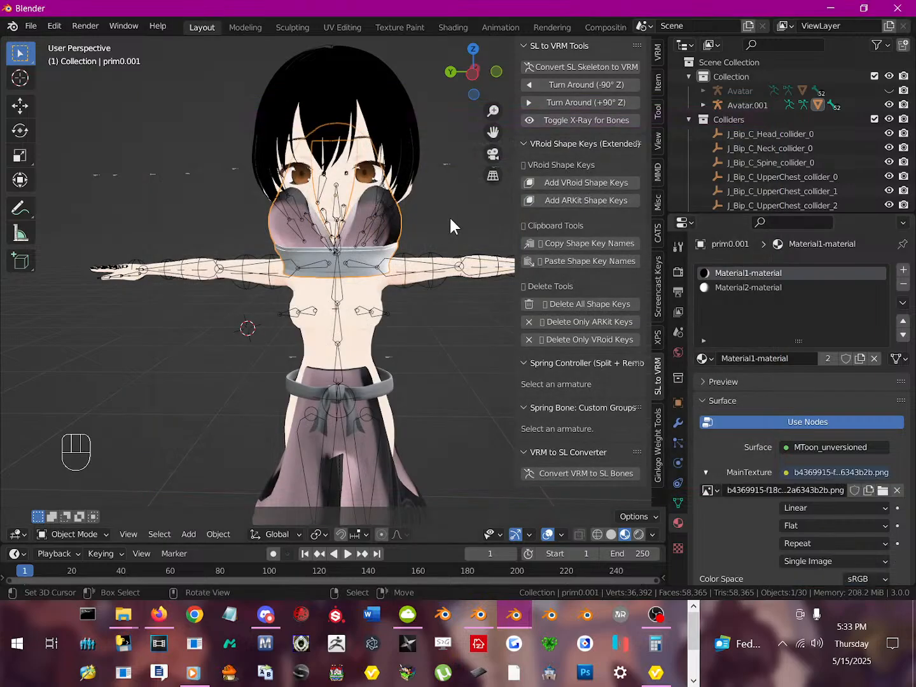
- Give the neck piece's Material2-material the MToon_unversioned shader and connect an Image Texture to its MainTexture
click(725, 295)
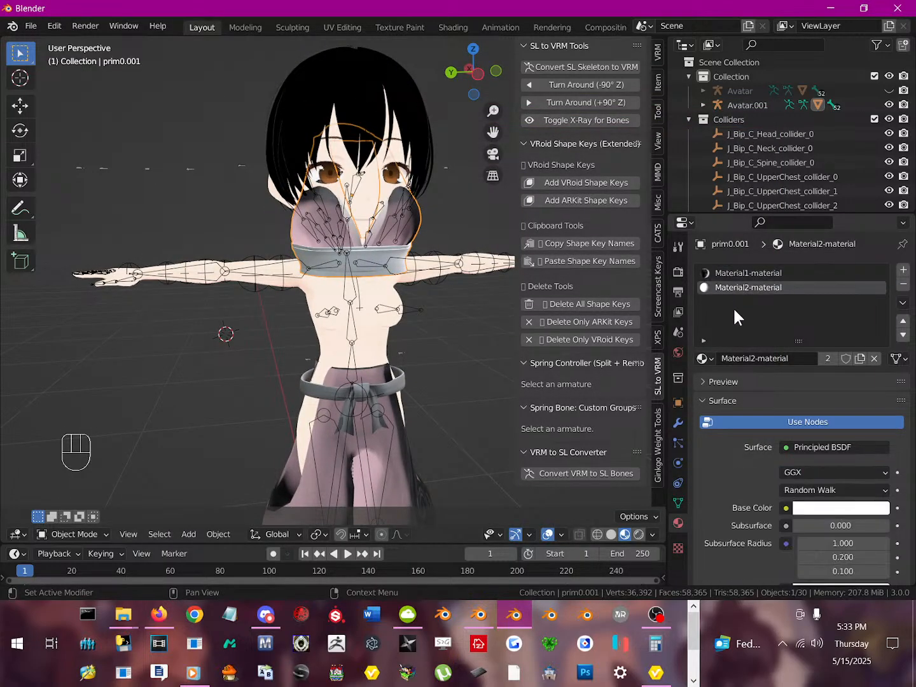
click(842, 423)
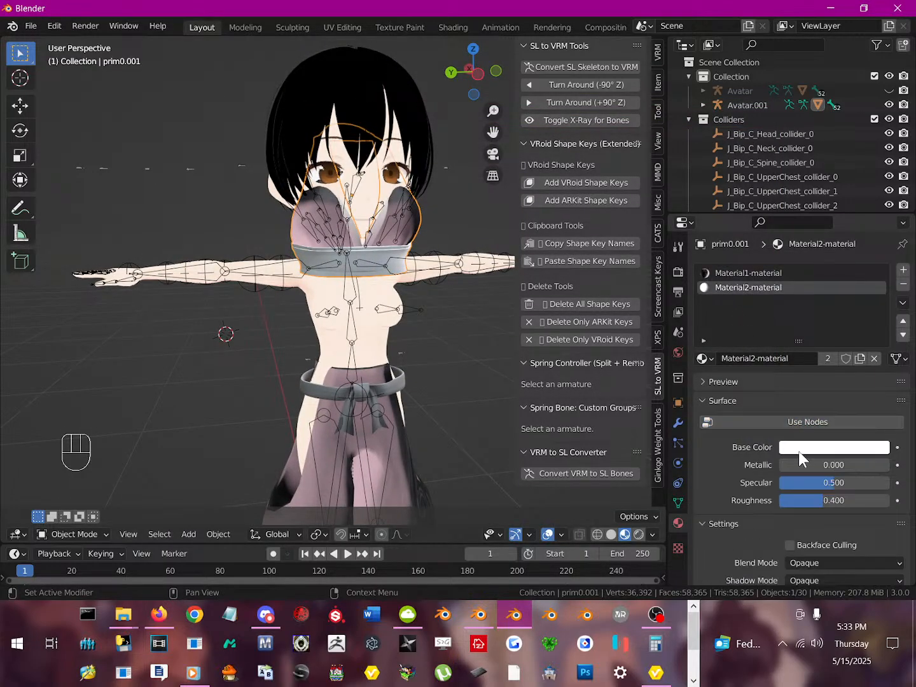
click(795, 424)
click(785, 508)
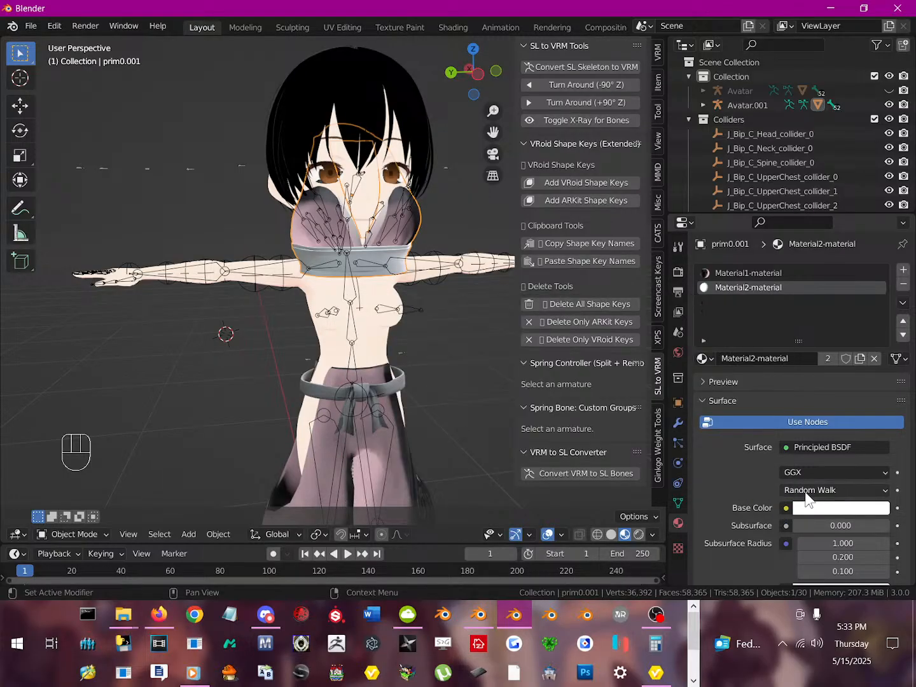
click(822, 448)
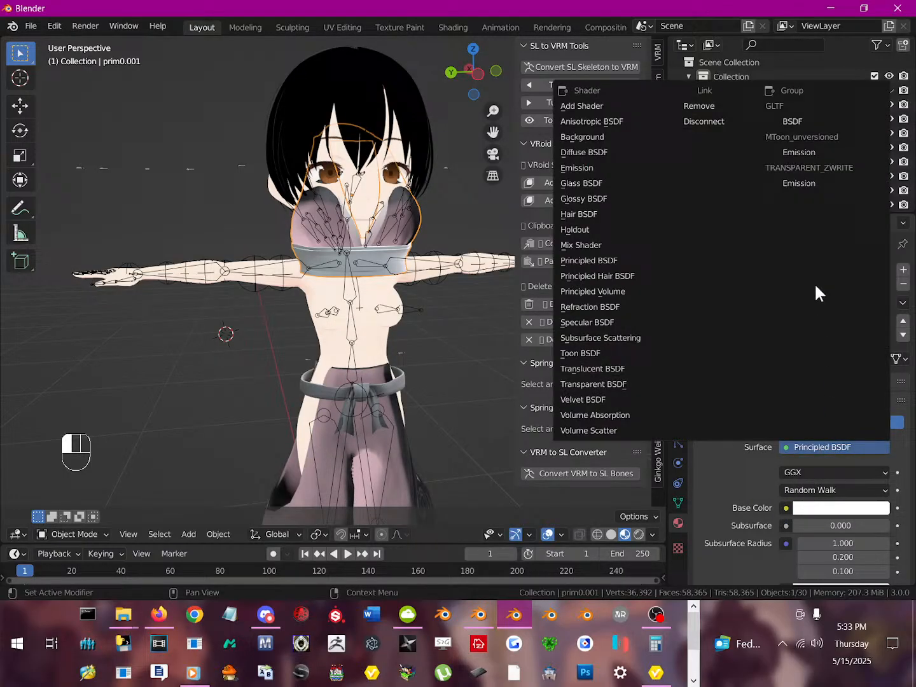
click(820, 150)
click(787, 472)
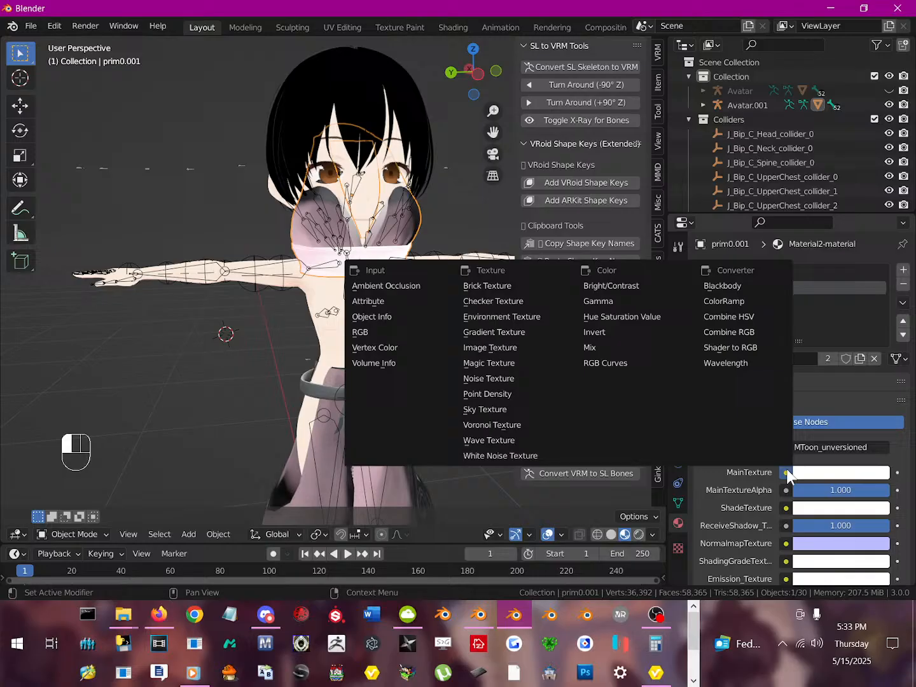
click(502, 348)
- Assign 53e8c996-c283-0003-b803-fbe3932b71cf.png as Material2-material's MainTexture image
click(708, 490)
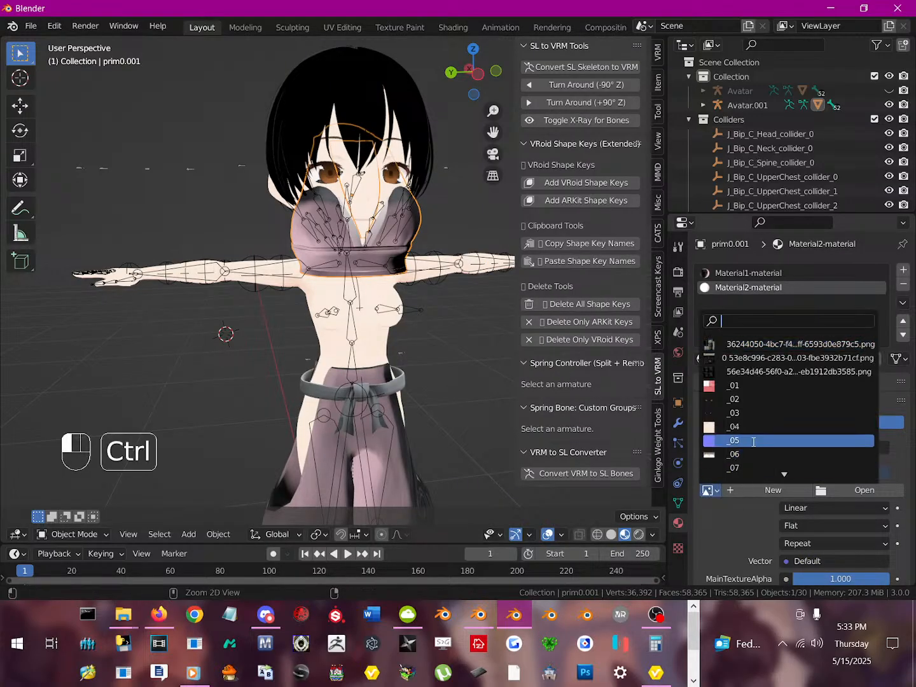
key(ctrl+v)
click(751, 344)
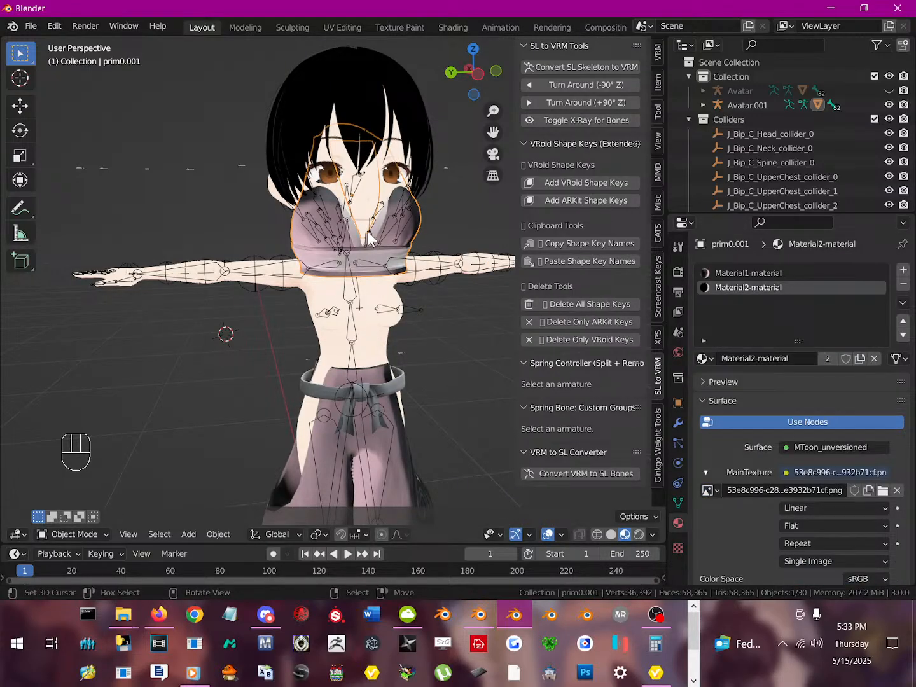
- Move the neck top's mesh down from the face to the chest and scale it down uniformly towards the torso's size
click(399, 231)
click(404, 233)
key(g)
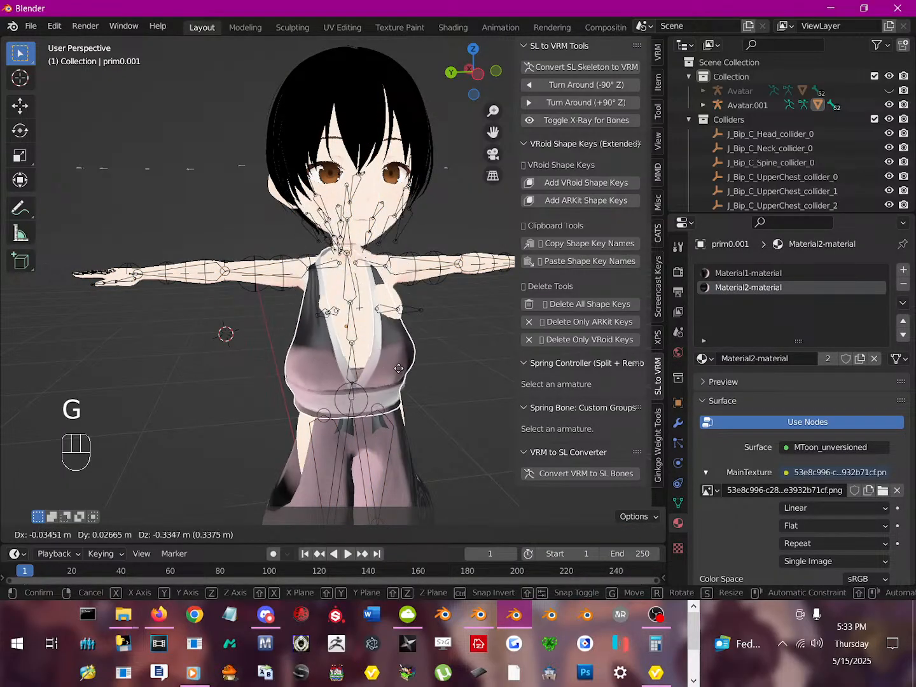
click(457, 326)
key(s)
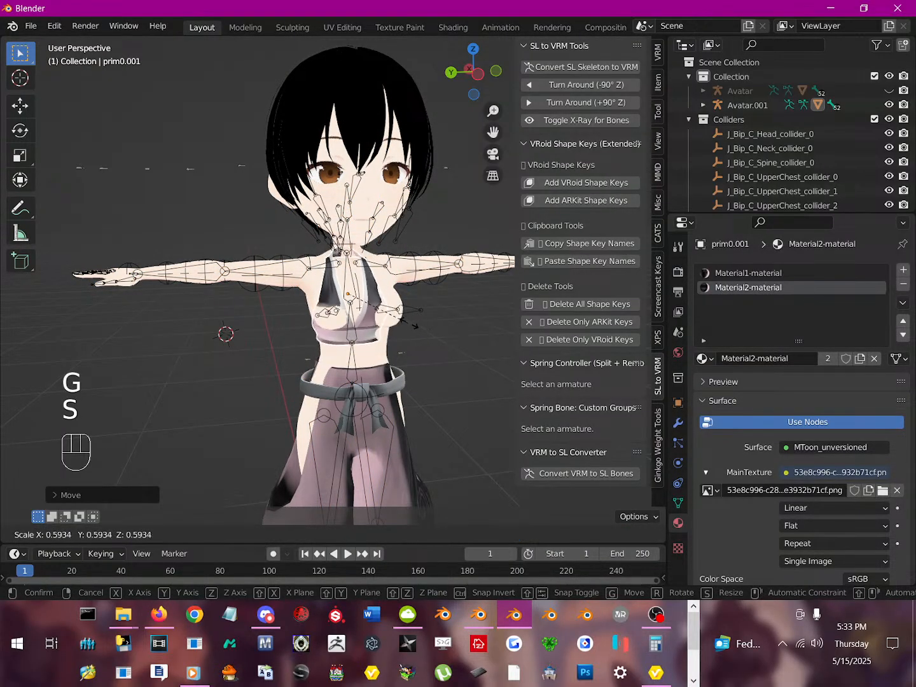
click(421, 322)
- Centre the neck top on the chest, fine-tune its scale, and shift it back so its lower band wraps the torso
middle_drag(420, 322, 399, 328)
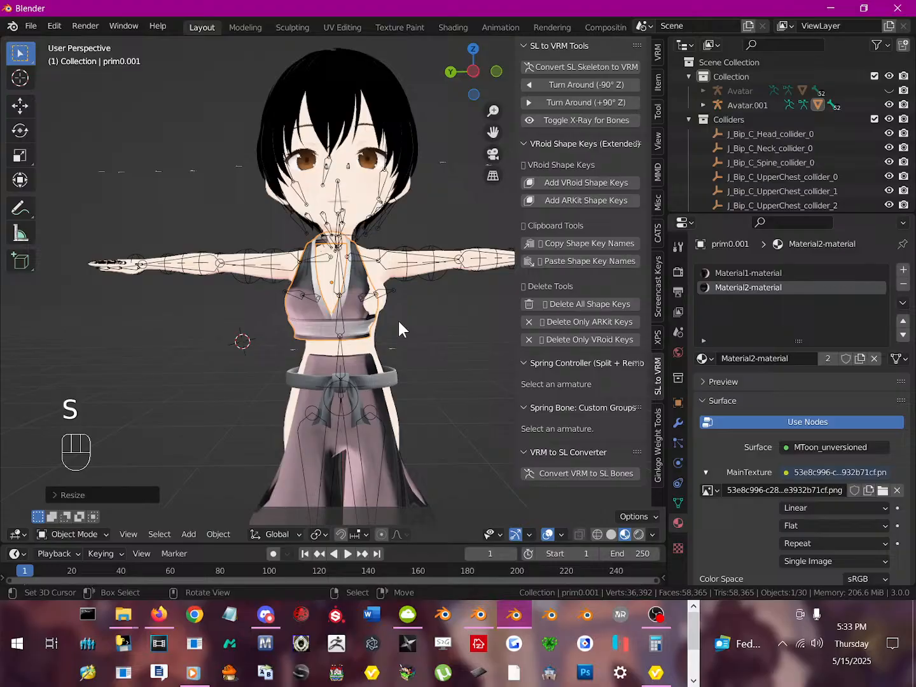
key(g)
click(354, 310)
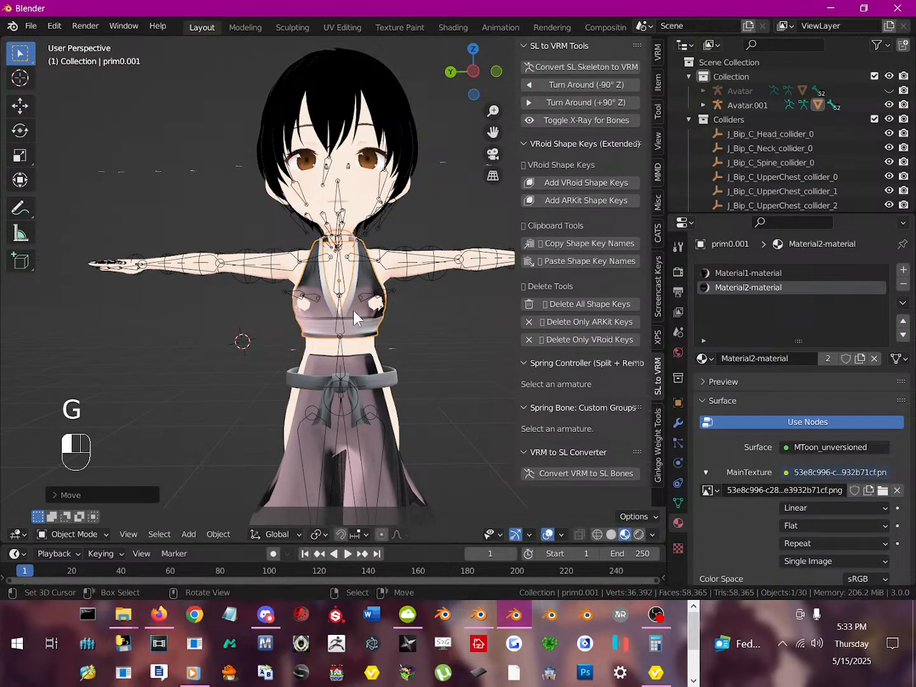
key(s)
click(387, 332)
middle_drag(387, 325, 252, 323)
scroll(283, 344, up, 3)
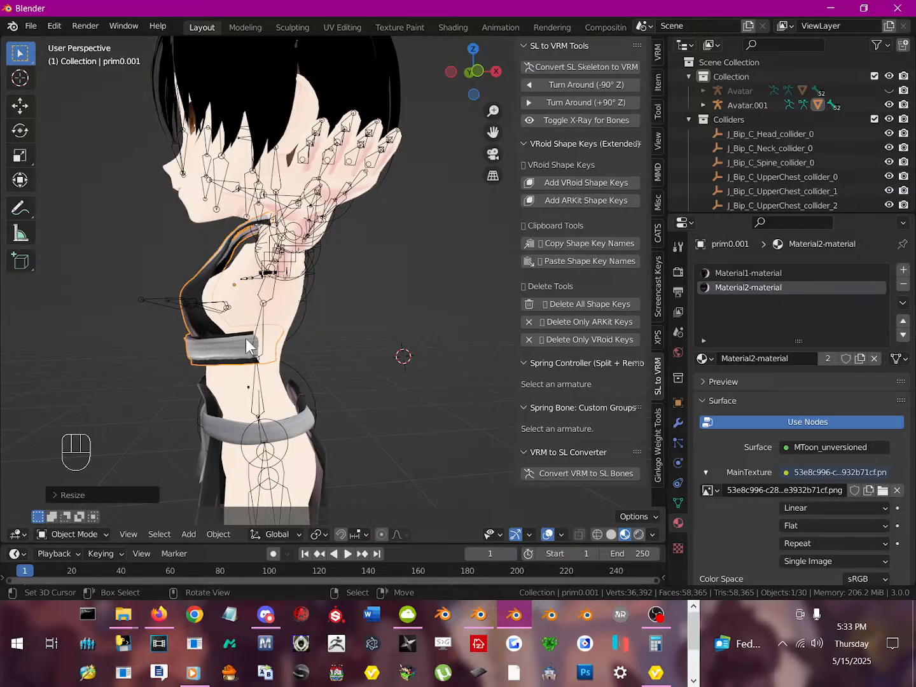
key(g)
click(262, 341)
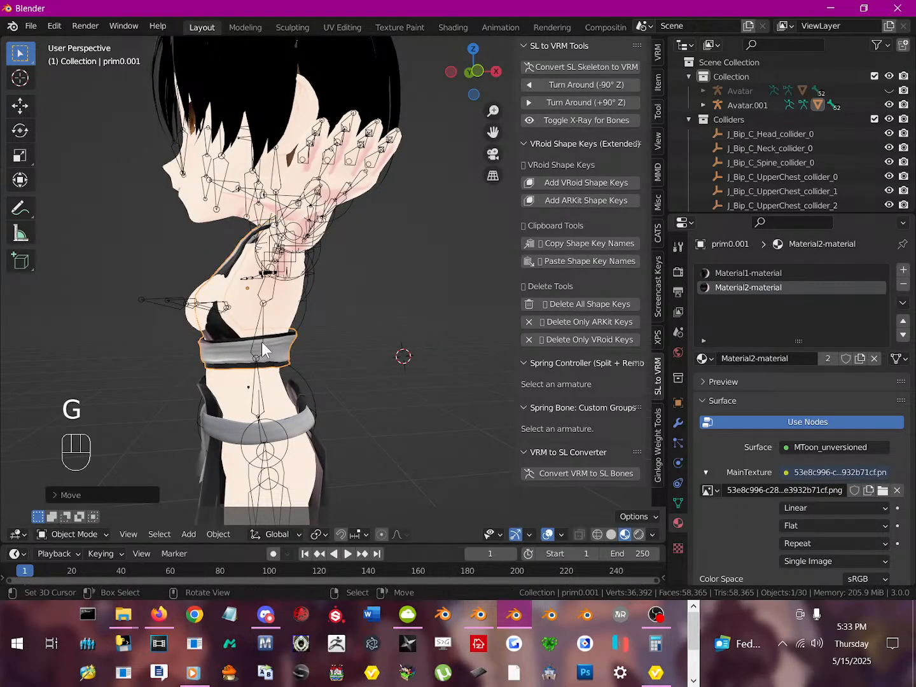
- Open the neck top's mesh in Edit Mode, working from behind at its neck strap
middle_drag(261, 342, 476, 318)
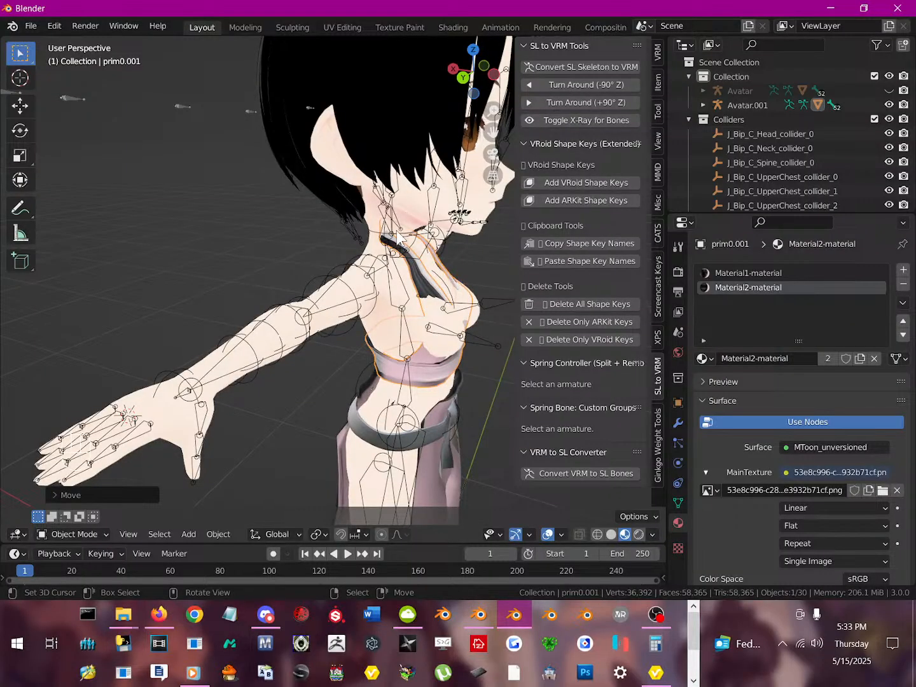
key(Tab)
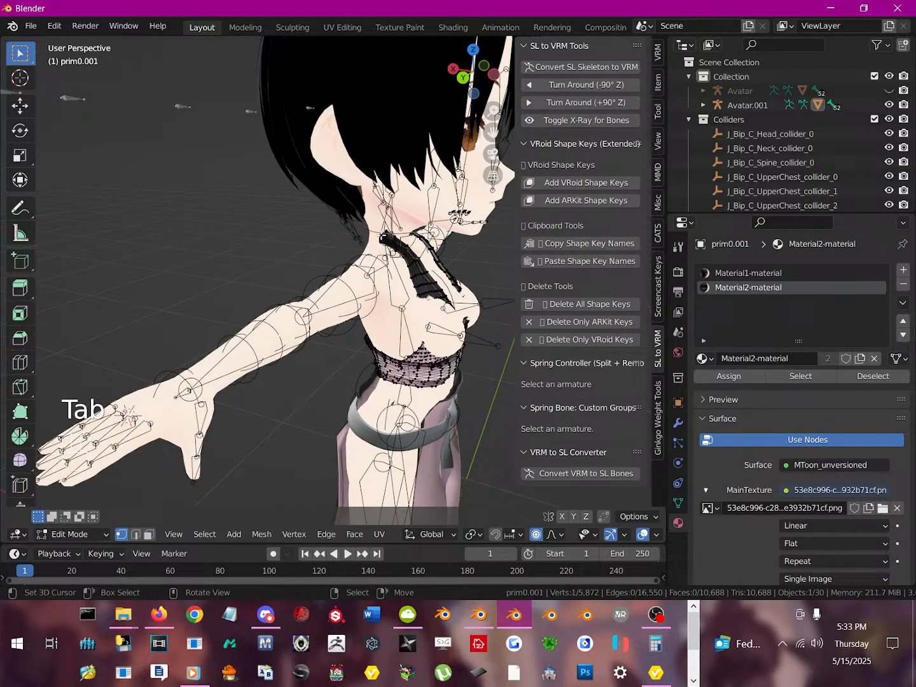
middle_drag(274, 287, 357, 289)
middle_drag(393, 234, 433, 223)
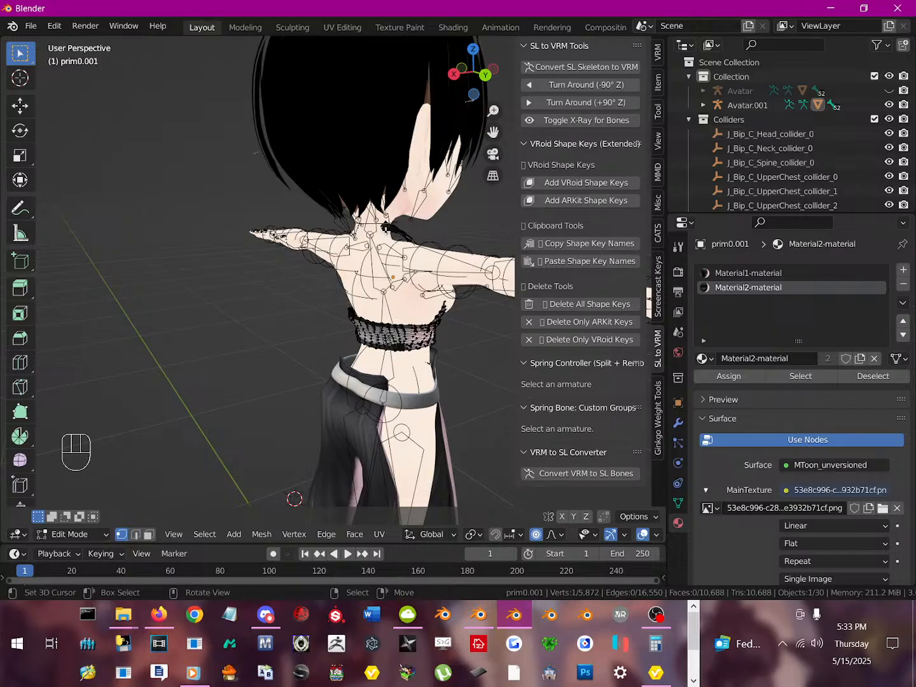
- Try to move the neck strap's vertices behind the neck with a proportional editing size of about 0.09 m
key(g)
scroll(376, 229, down, 4)
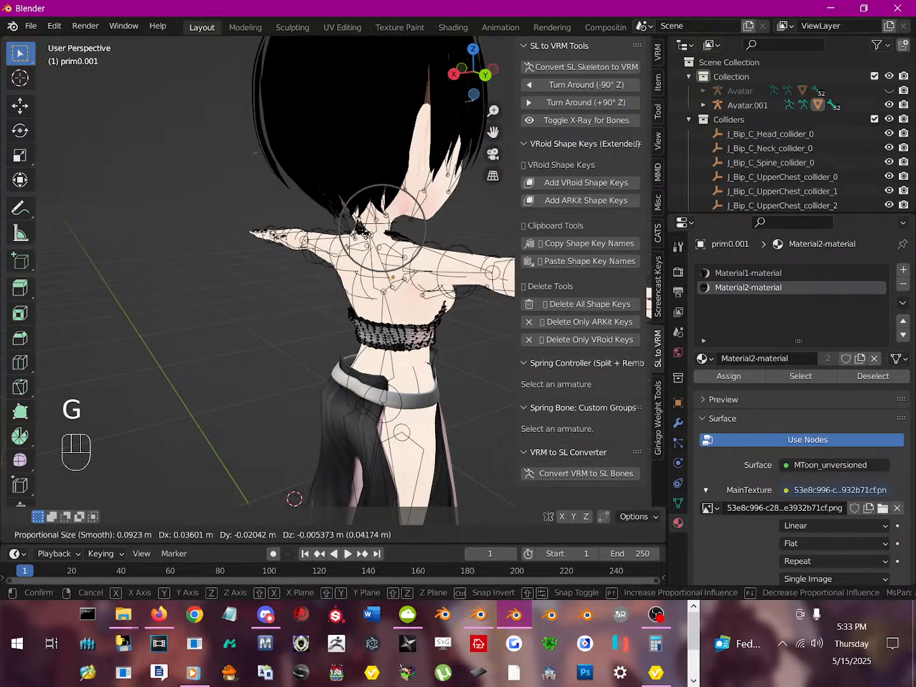
click(361, 234)
middle_drag(360, 235, 420, 241)
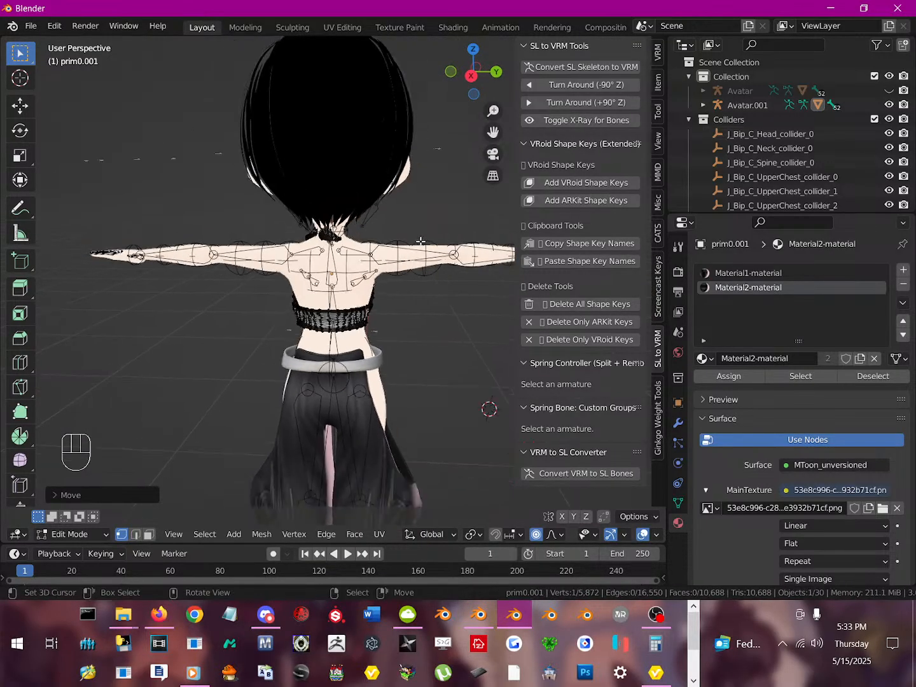
key(ctrl+z)
- Move the neck strap's vertices back around the neck with a proportional editing size of about 0.16 m
middle_drag(339, 248, 495, 240)
scroll(357, 290, up, 5)
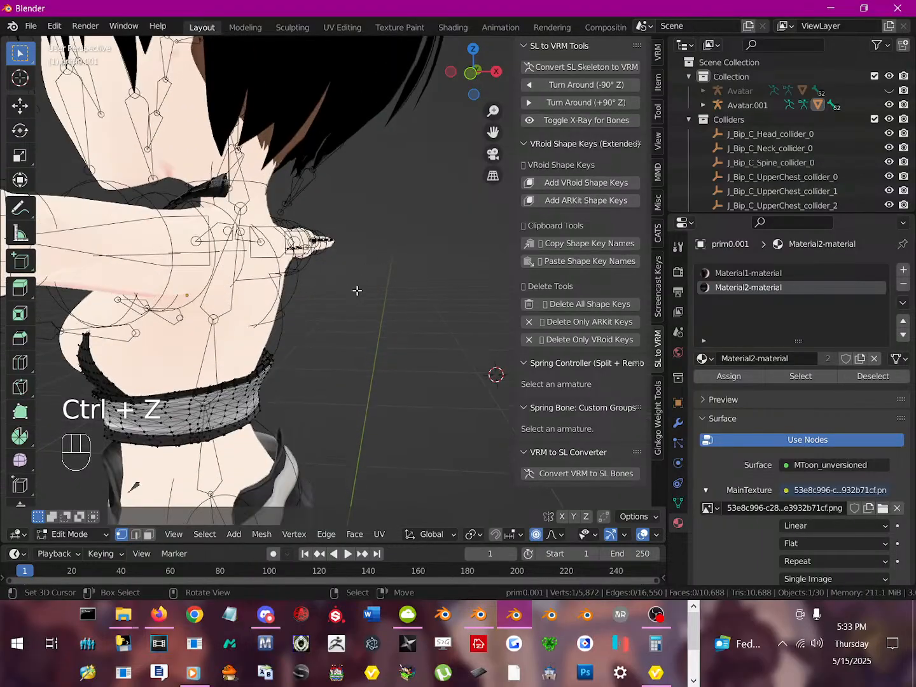
shift+middle_drag(304, 260, 289, 303)
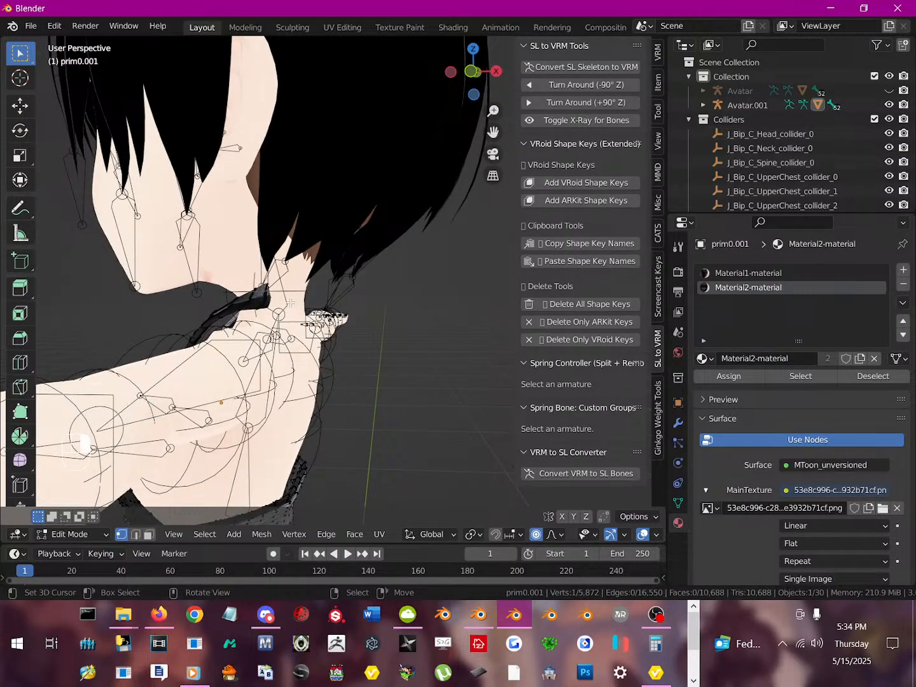
key(g)
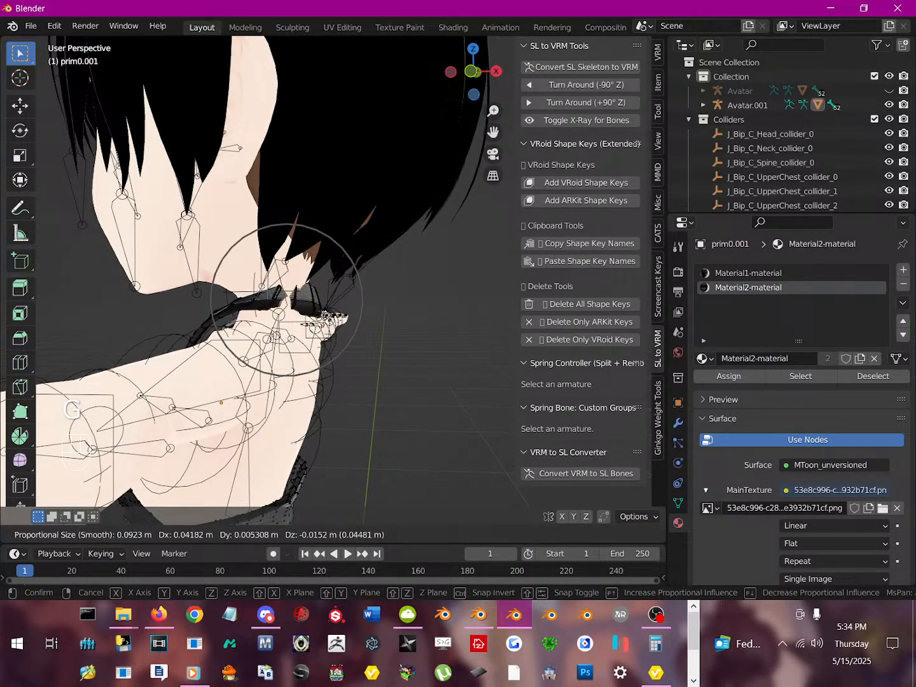
scroll(290, 304, down, 8)
scroll(290, 303, down, 1)
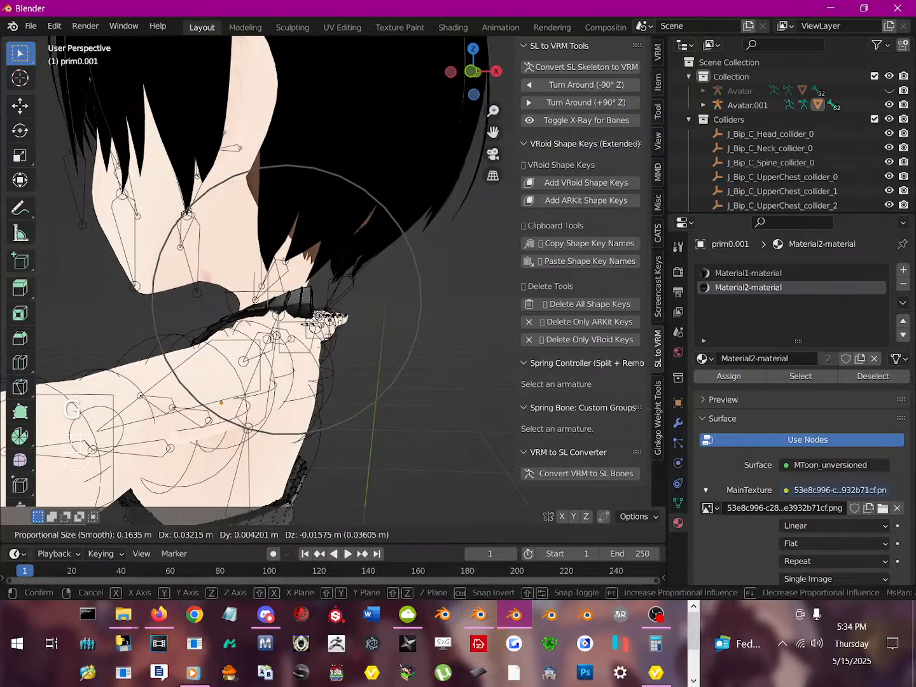
click(290, 304)
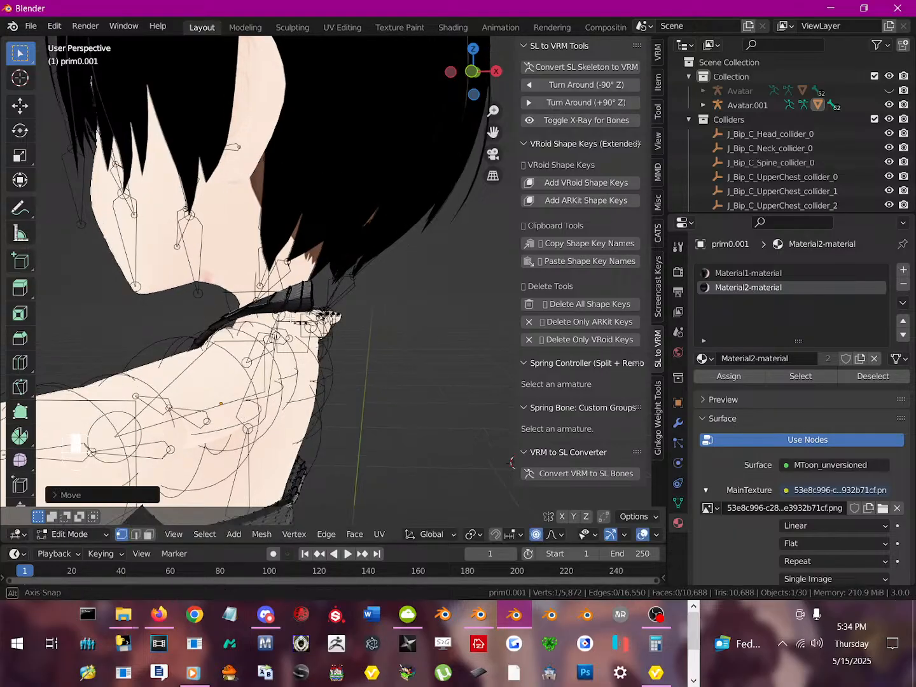
- Pull the top's cup over the avatar's right breast outward and forward, using proportional editing of about 0.16 m
middle_drag(290, 304, 328, 395)
scroll(328, 395, down, 6)
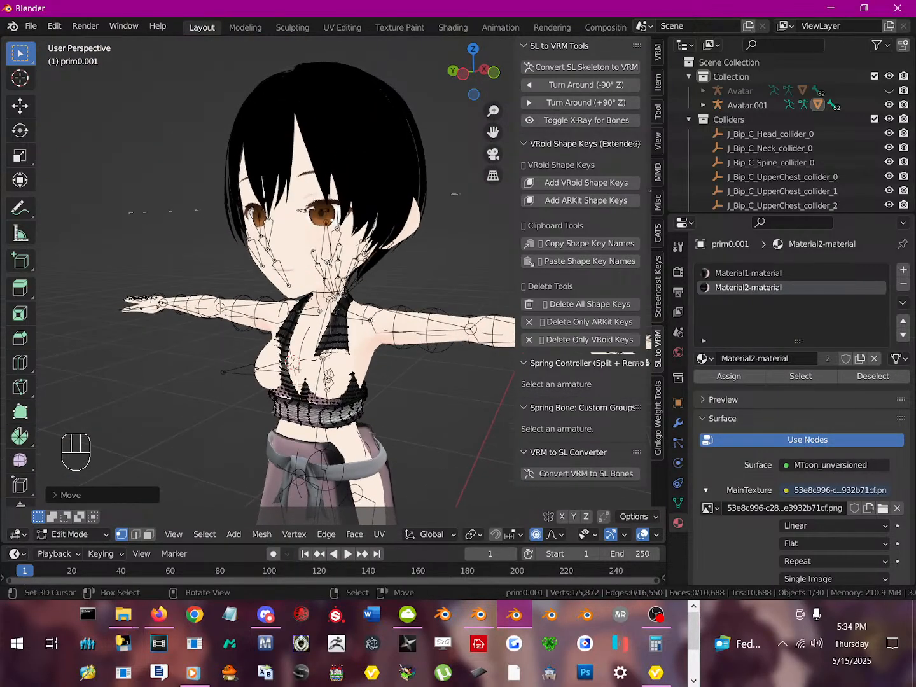
right_click(311, 374)
shift+right_click(329, 374)
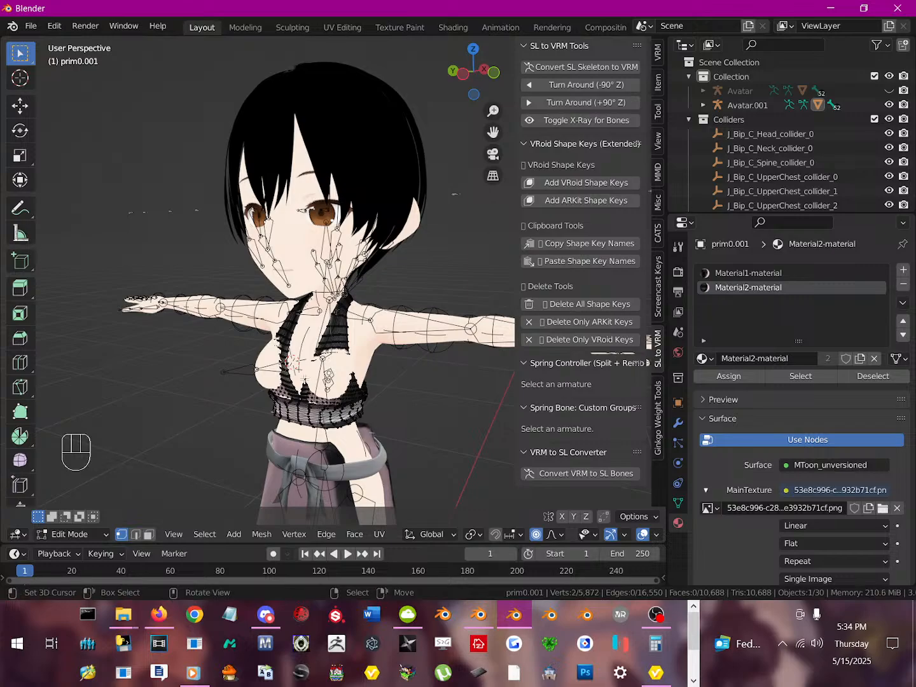
middle_drag(306, 381, 279, 383)
key(g)
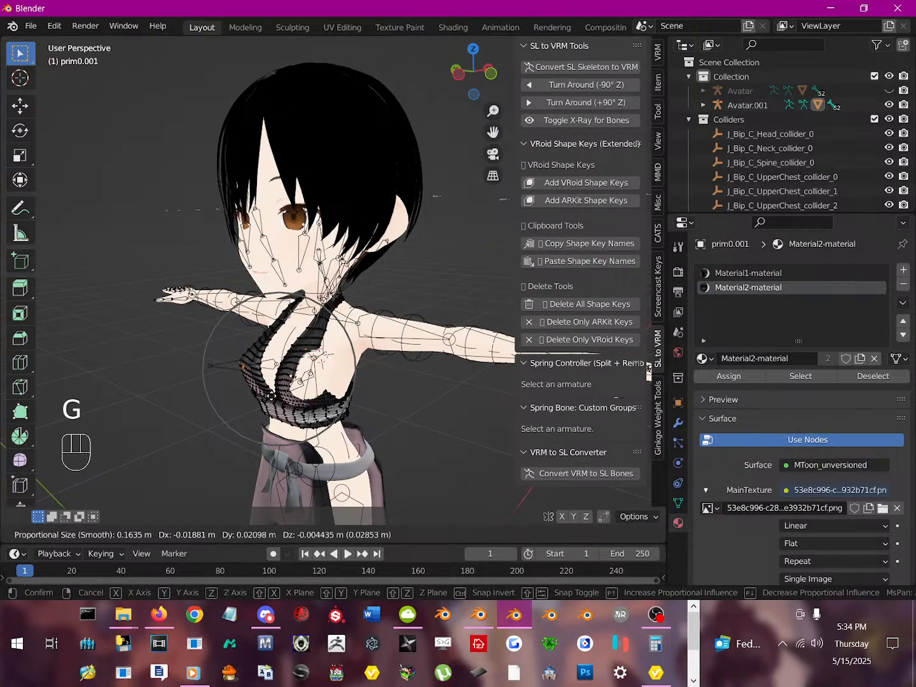
click(324, 356)
- Pull the cup over the avatar's left breast outward, using a proportional editing size of about 0.18 m
middle_drag(324, 356, 376, 384)
right_click(390, 380)
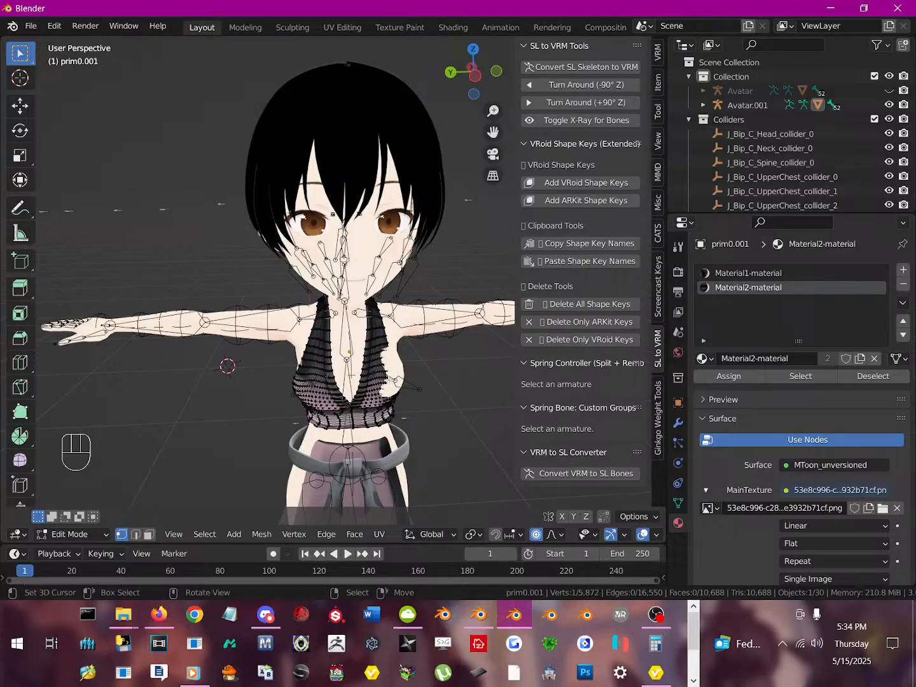
key(g)
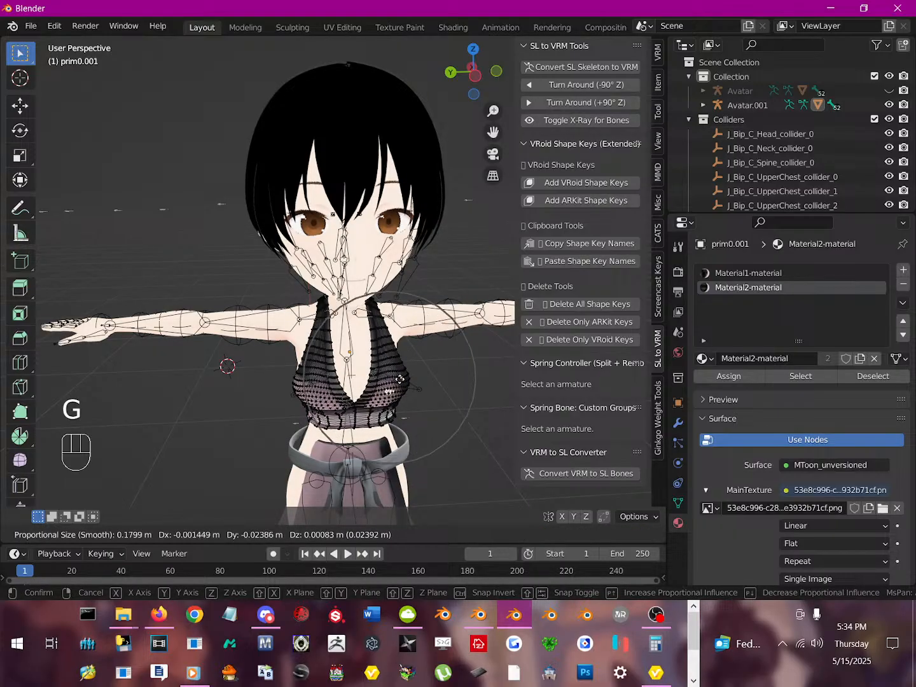
click(399, 379)
- Nudge a vertex on the lower front of the left cup with the same proportional editing size
middle_drag(399, 379, 268, 441)
right_click(203, 421)
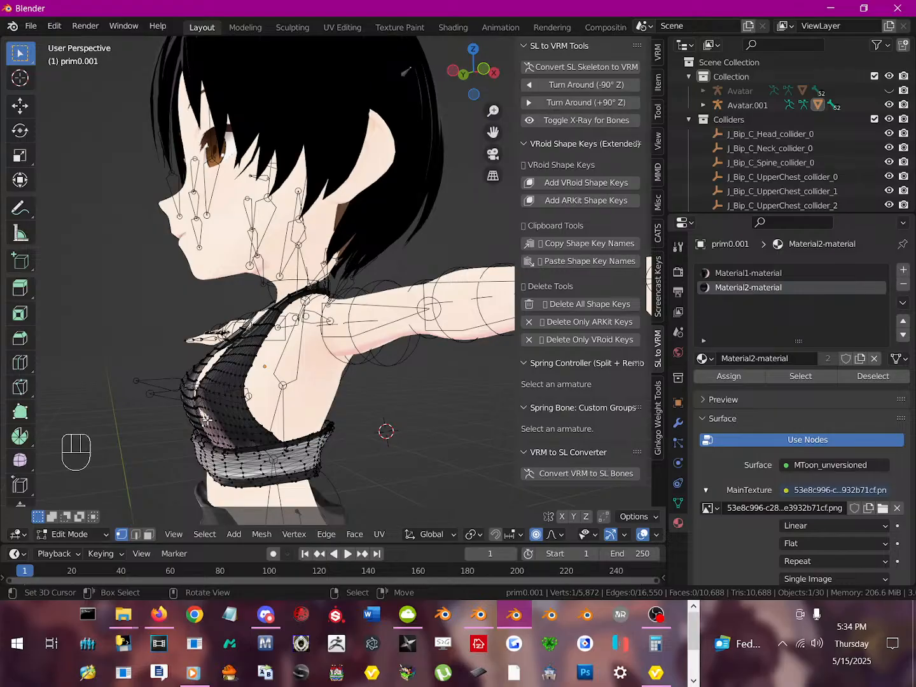
key(g)
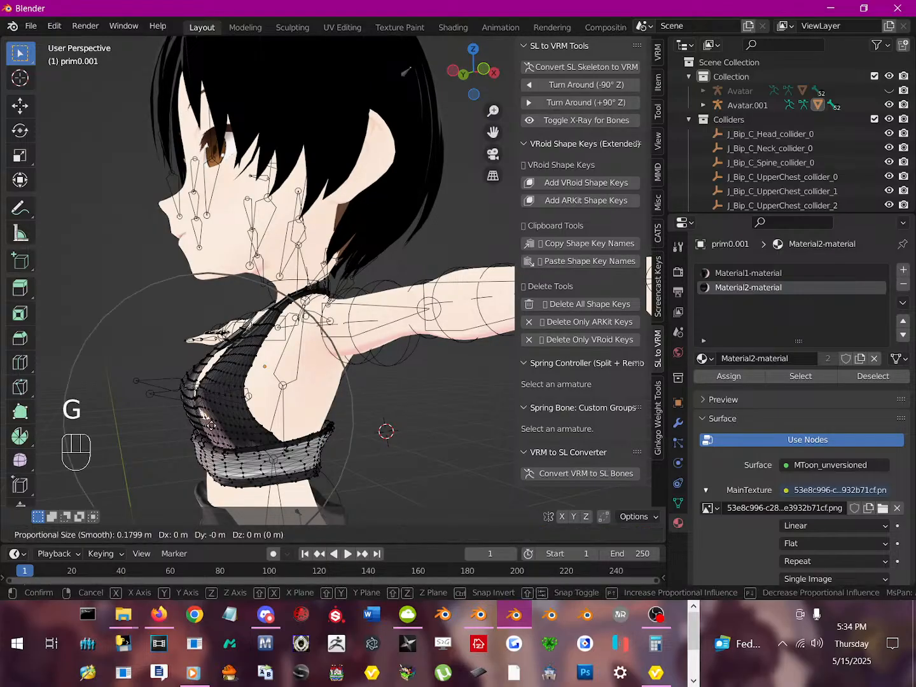
click(211, 426)
- Adjust the armhole edge above the avatar's right cup with proportional editing and return to Object Mode
middle_drag(211, 427, 341, 454)
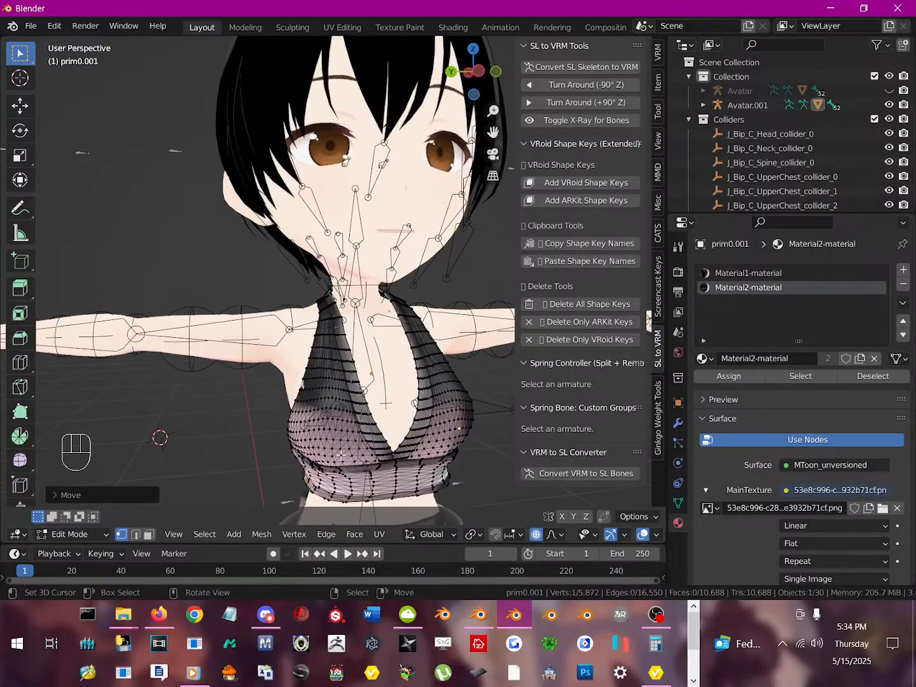
click(306, 391)
key(g)
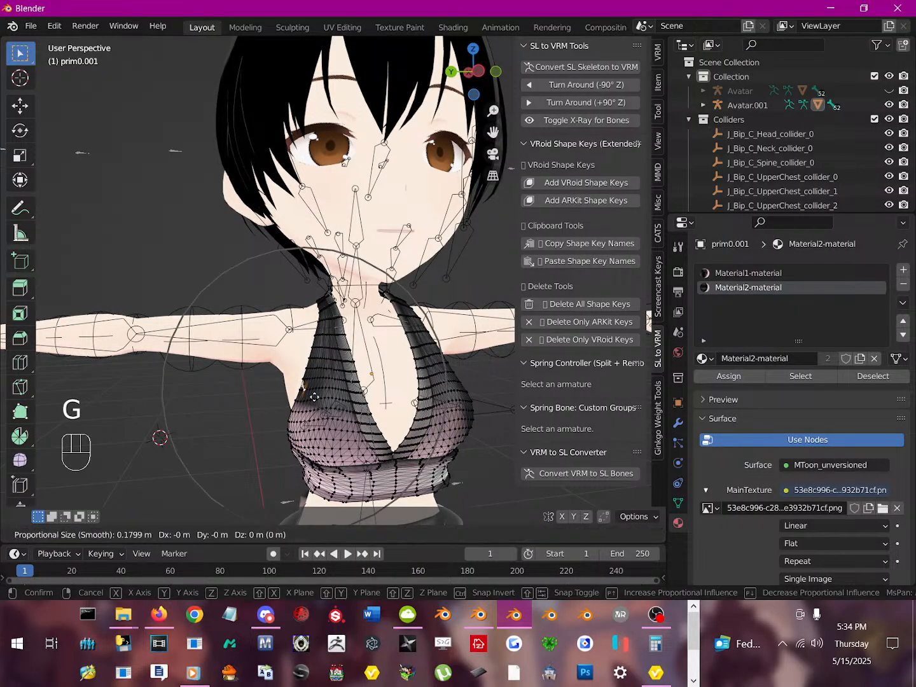
click(313, 398)
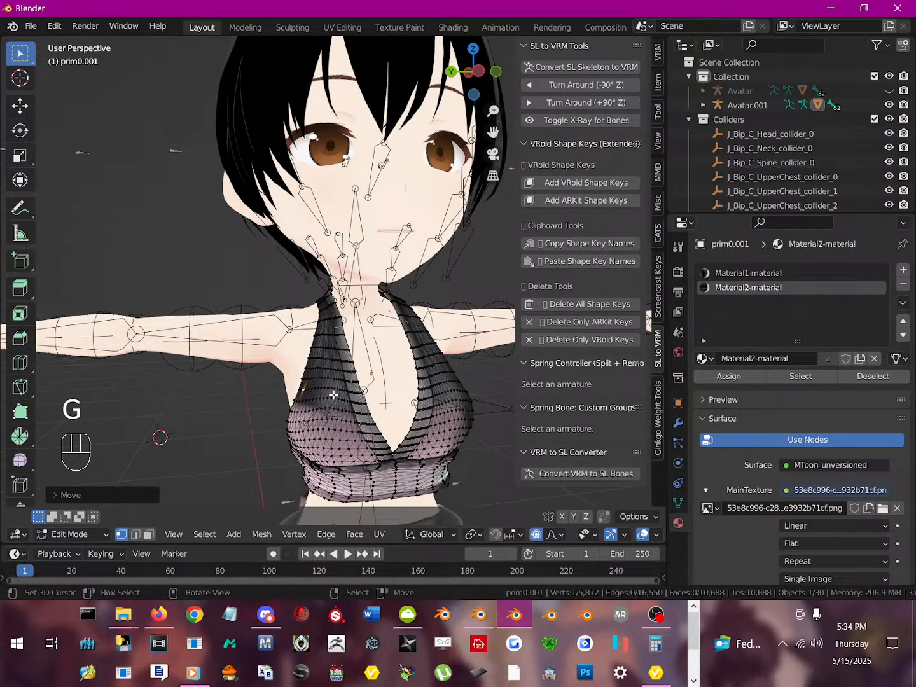
scroll(334, 395, down, 6)
key(Tab)
- Select the neck top's armature, Avatar.001, and convert its SL skeleton to VRM bones
middle_drag(352, 371, 329, 374)
click(274, 235)
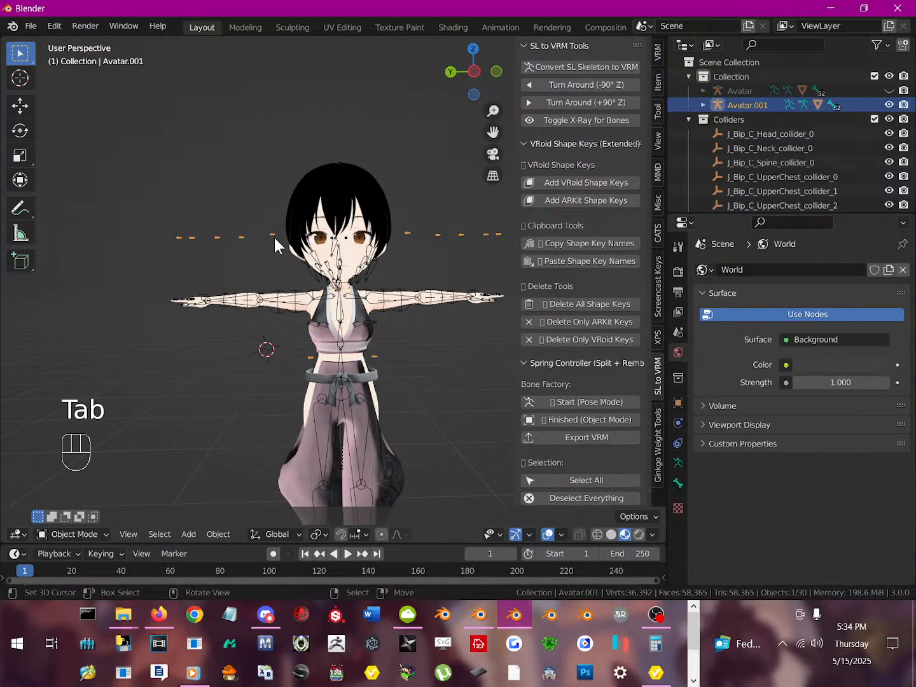
click(576, 68)
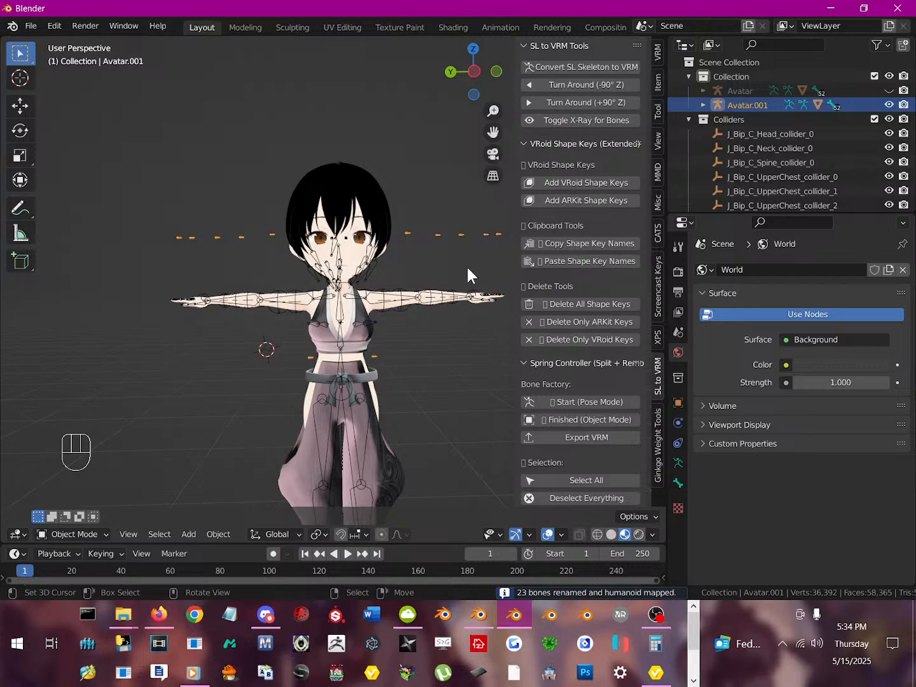
- Hide Avatar.001, select the avatar's main armature and start Pose Mode on it
key(h)
click(342, 322)
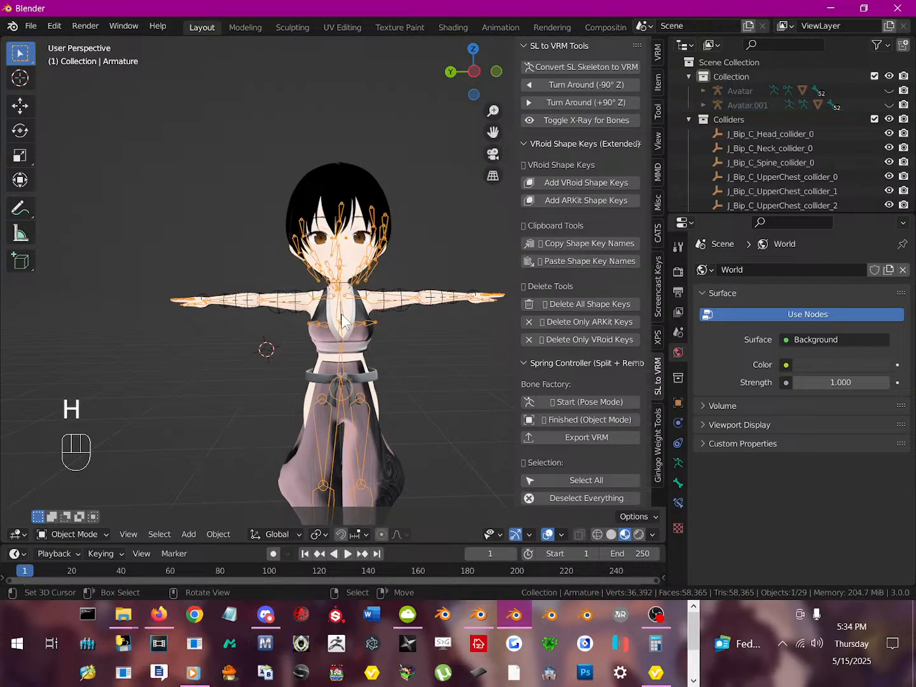
click(342, 322)
click(342, 322)
click(343, 321)
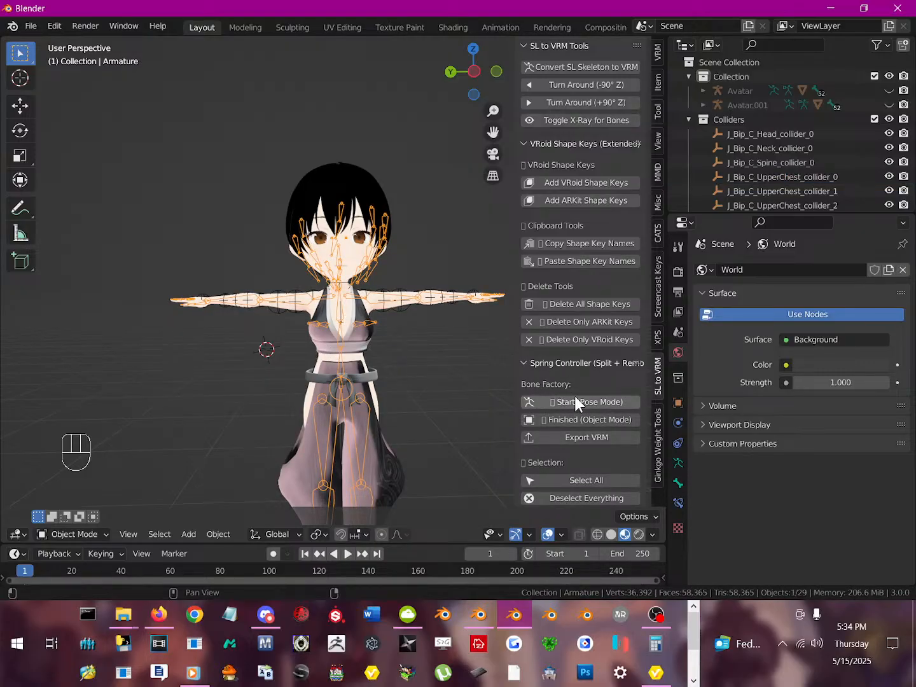
click(554, 364)
click(560, 362)
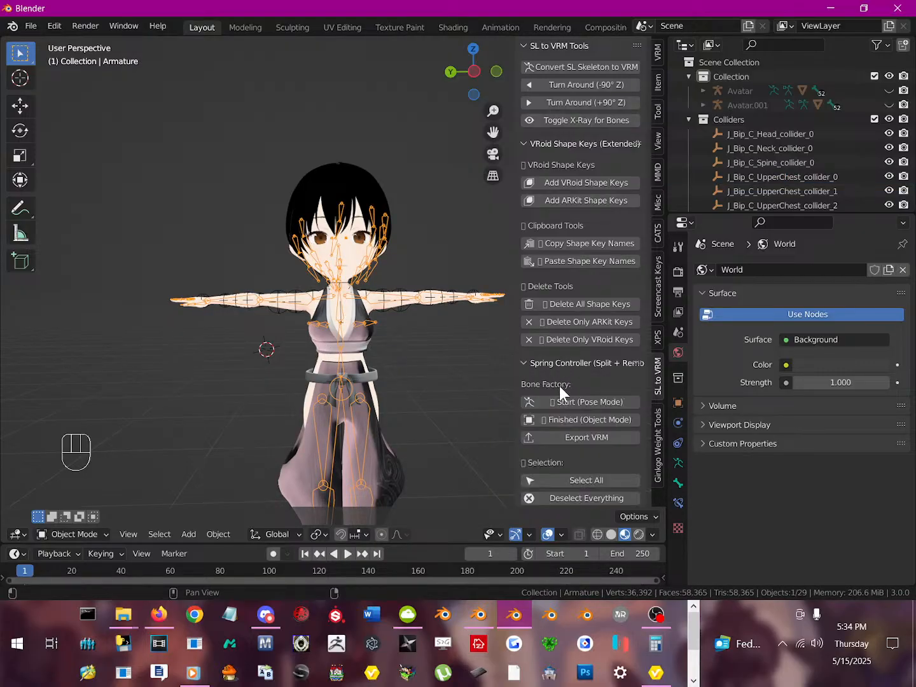
click(560, 398)
- Test-rotate the J_Bip_C_UpperChest bone to check how the neck top follows, and cancel the rotation
click(343, 318)
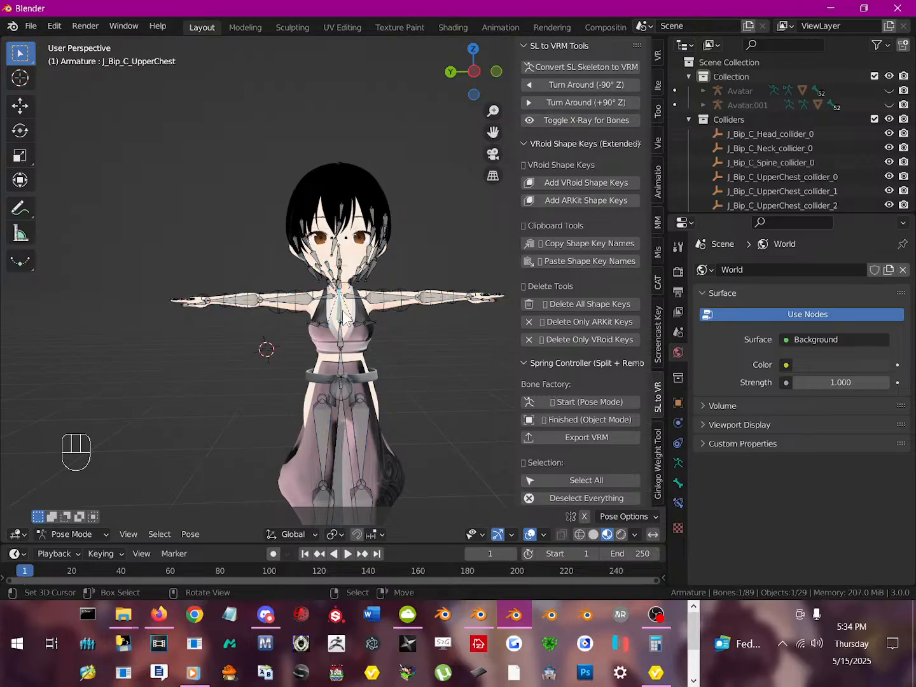
key(r)
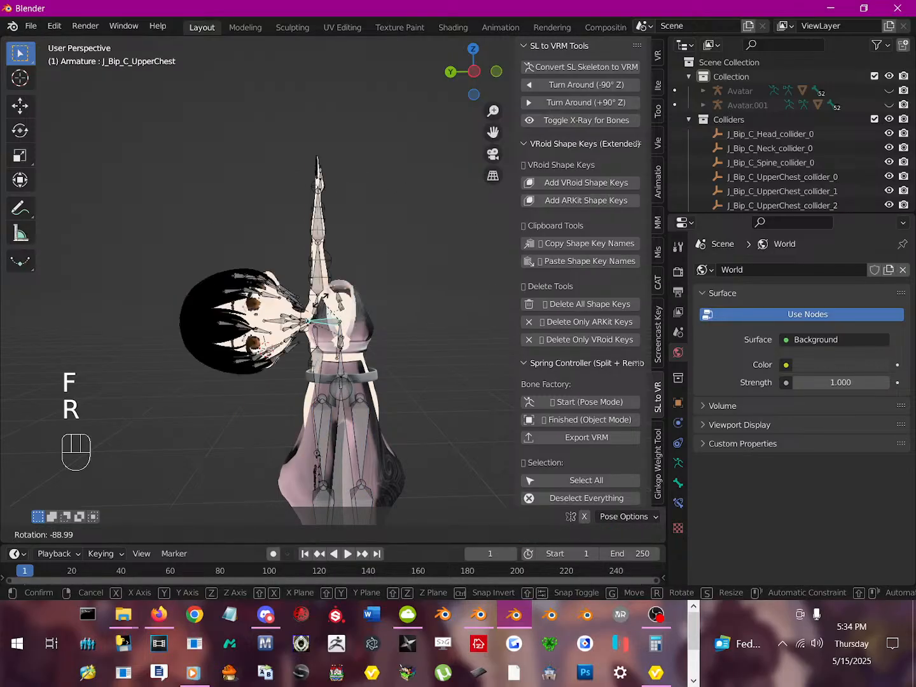
key(r)
right_click(399, 290)
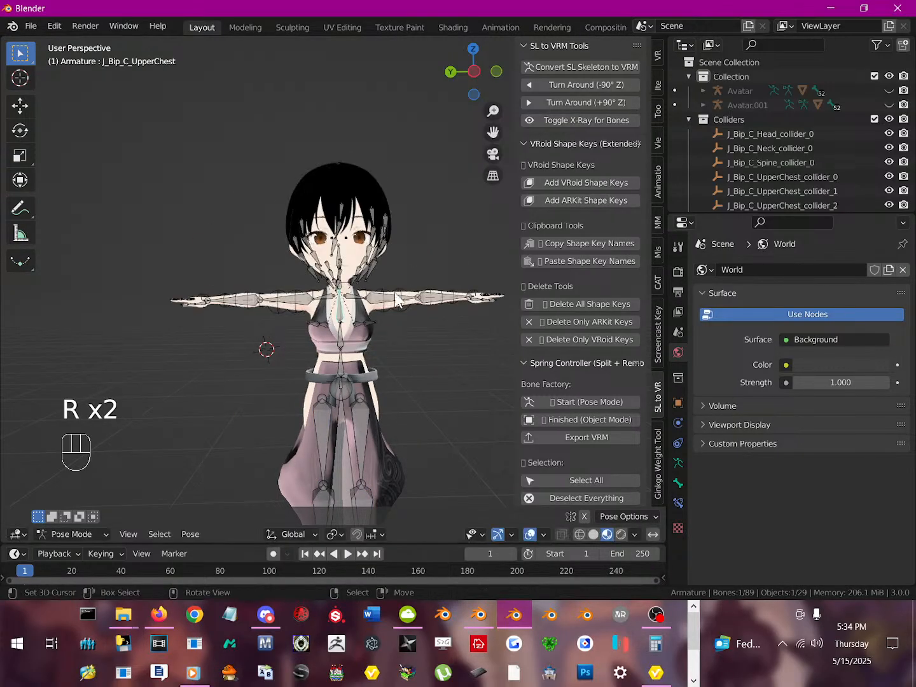
- Tilt the J_Bip_C_Chest bone backward with a trackball rotation to check the top's deformation
scroll(351, 362, up, 3)
click(343, 381)
key(r)
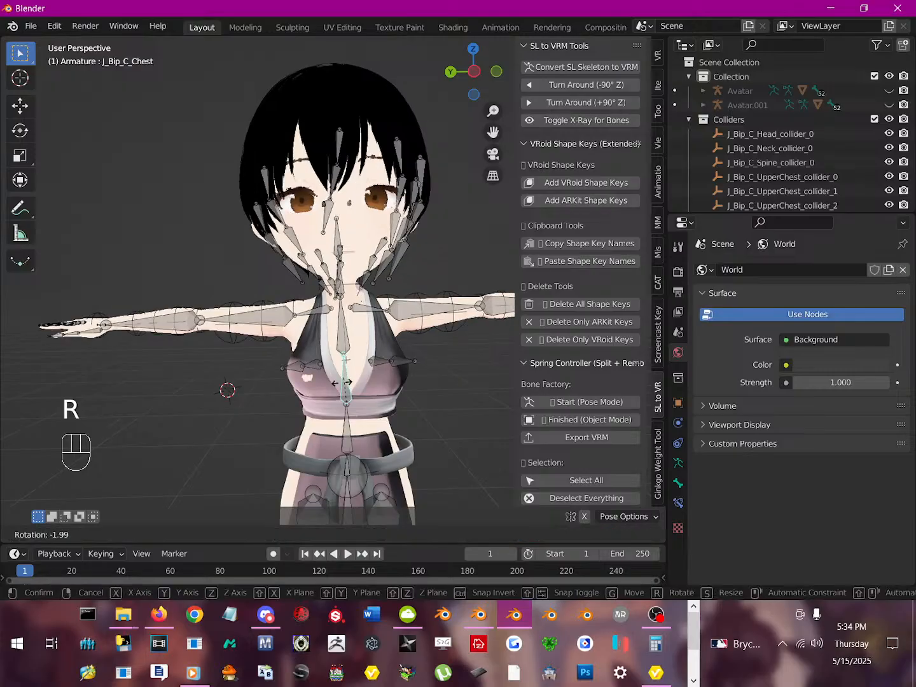
key(r)
right_click(341, 386)
key(r)
key(r)
click(379, 380)
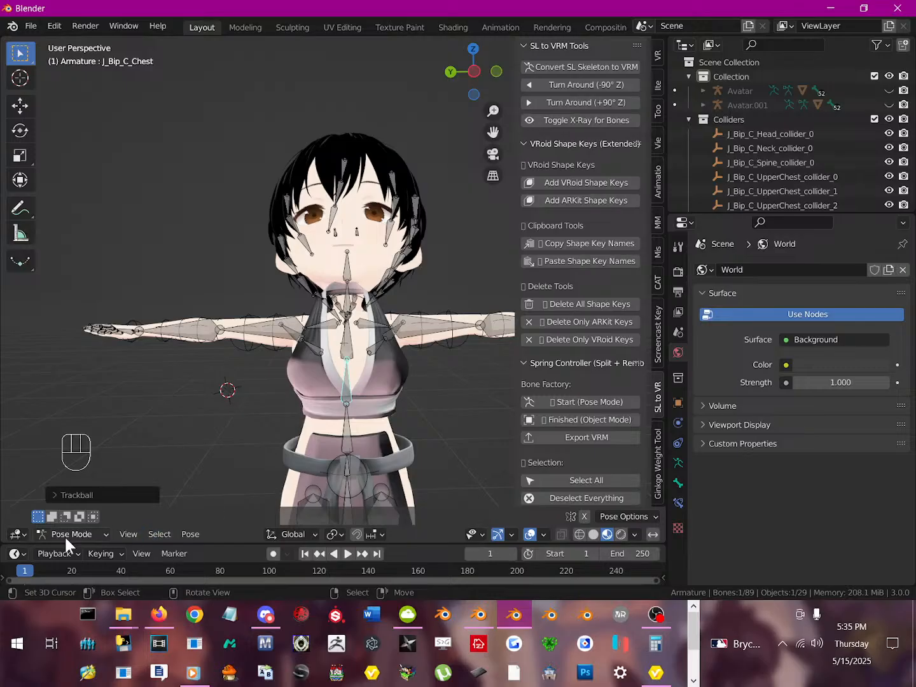
- Return to Object Mode and set the neck top's Armature modifier object to Armature
click(64, 535)
click(74, 514)
click(375, 395)
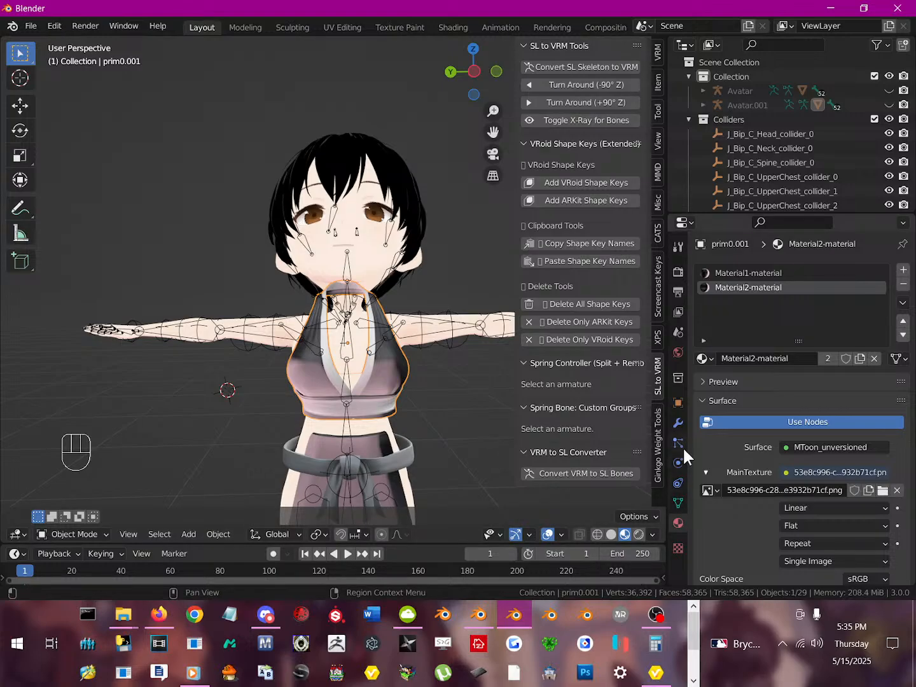
click(678, 423)
click(817, 315)
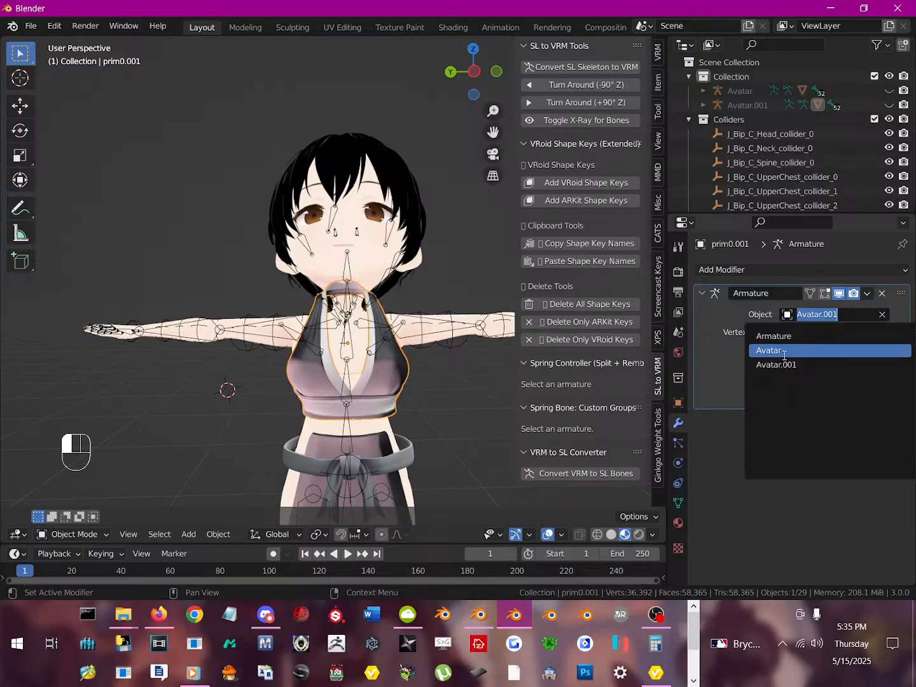
click(791, 336)
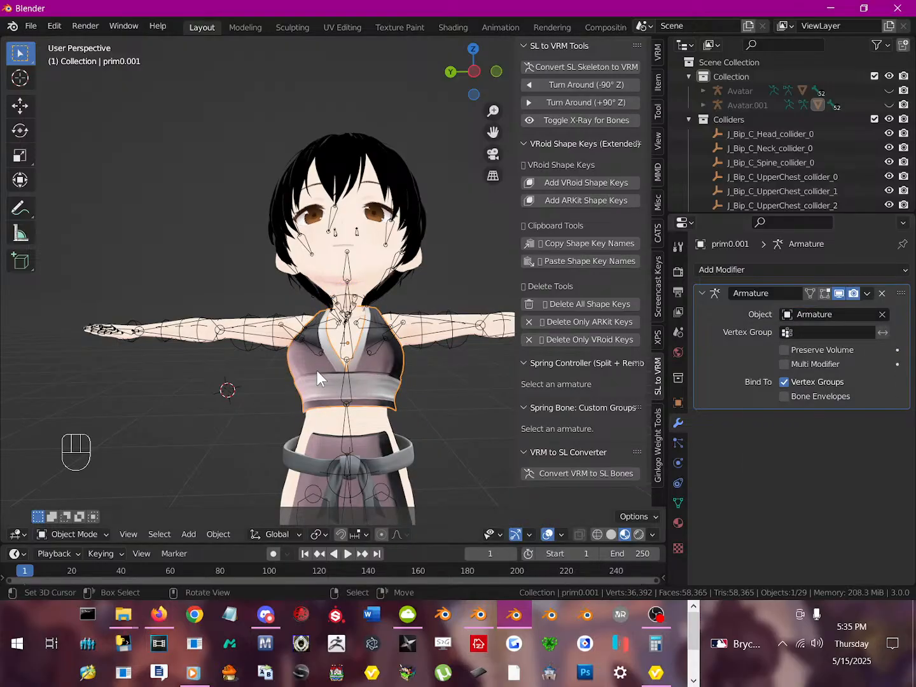
- Put the avatar's armature into Pose Mode and clear the rotation of all its bones
click(347, 334)
click(347, 333)
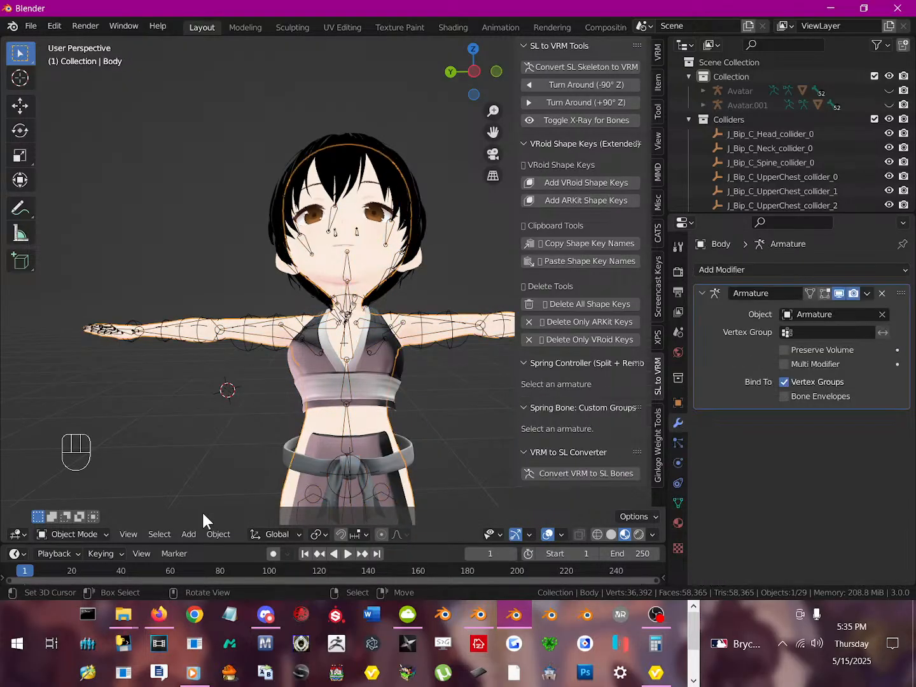
click(78, 537)
click(350, 336)
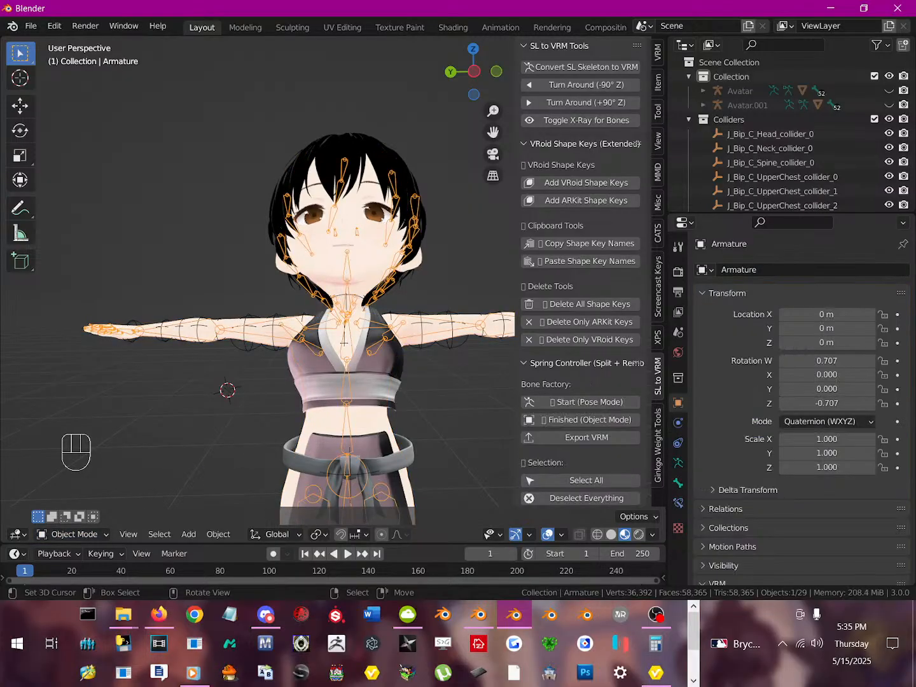
key(r)
right_click(348, 338)
click(72, 535)
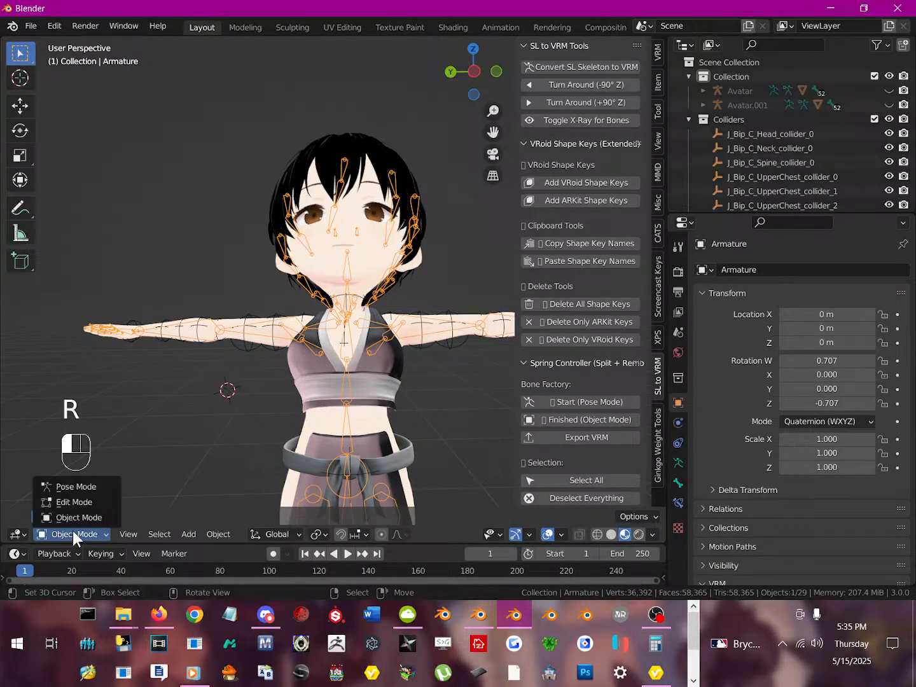
click(108, 488)
key(a)
key(a)
key(alt+r)
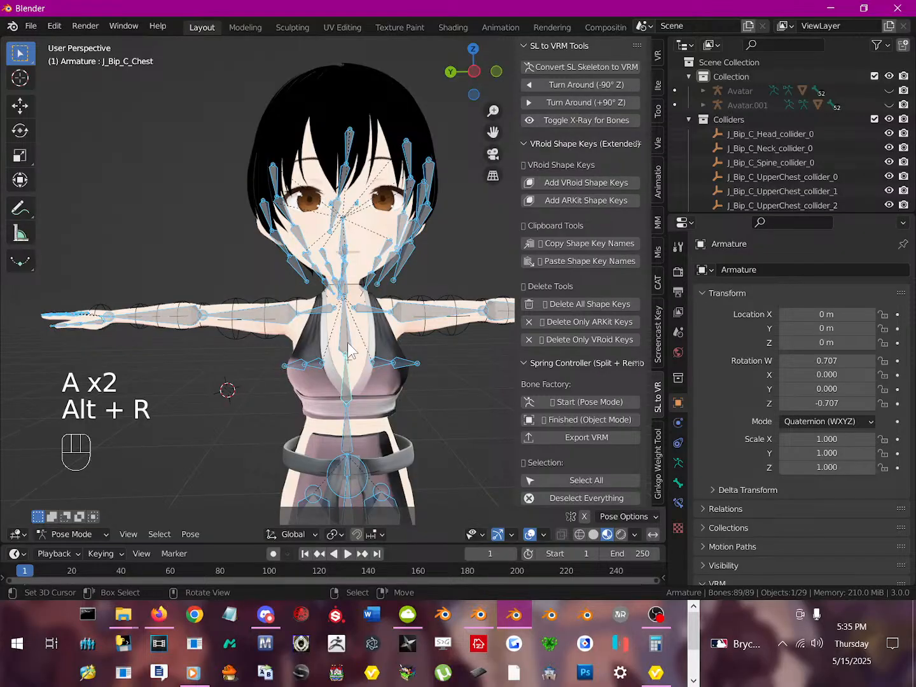
- Test a trackball rotation of the J_Bip_C_UpperChest bone with the retargeted top, and cancel it
click(348, 346)
key(r)
key(r)
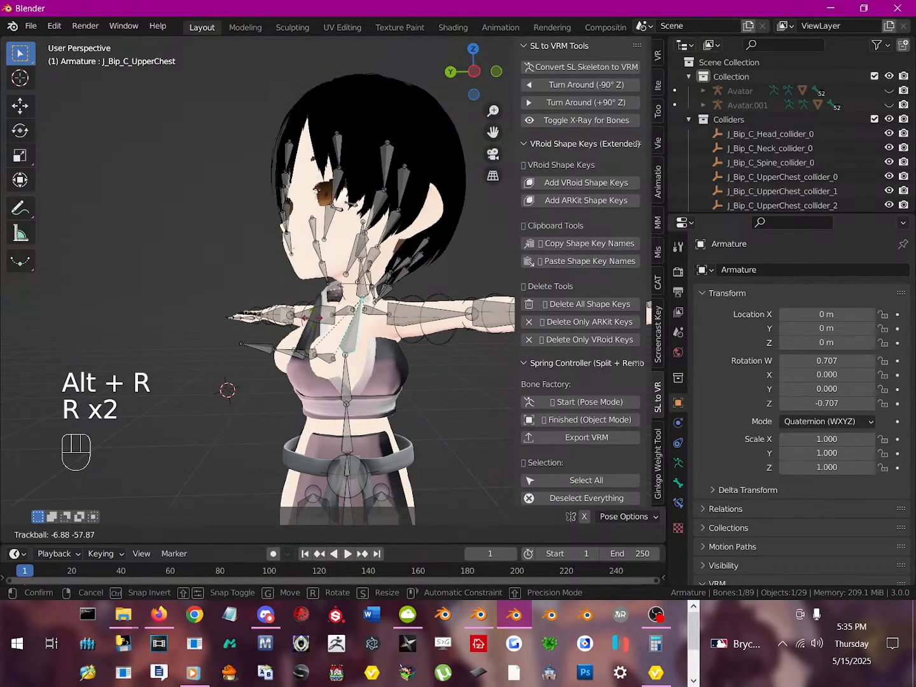
right_click(363, 366)
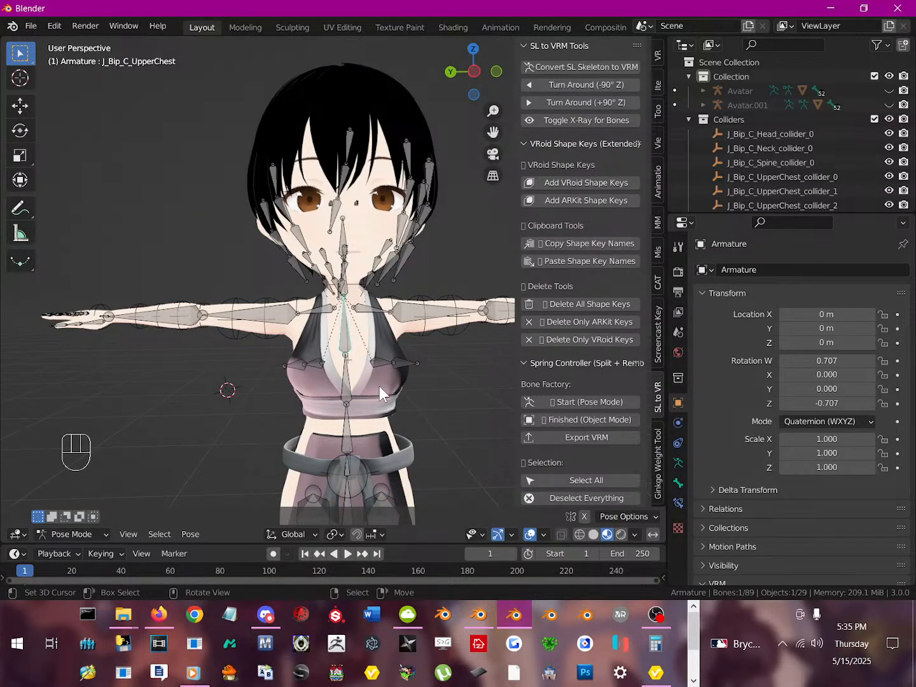
- Return to Object Mode and reassign Armature as the object of the neck top's Armature modifier
click(62, 538)
click(84, 532)
click(58, 533)
click(75, 517)
click(372, 394)
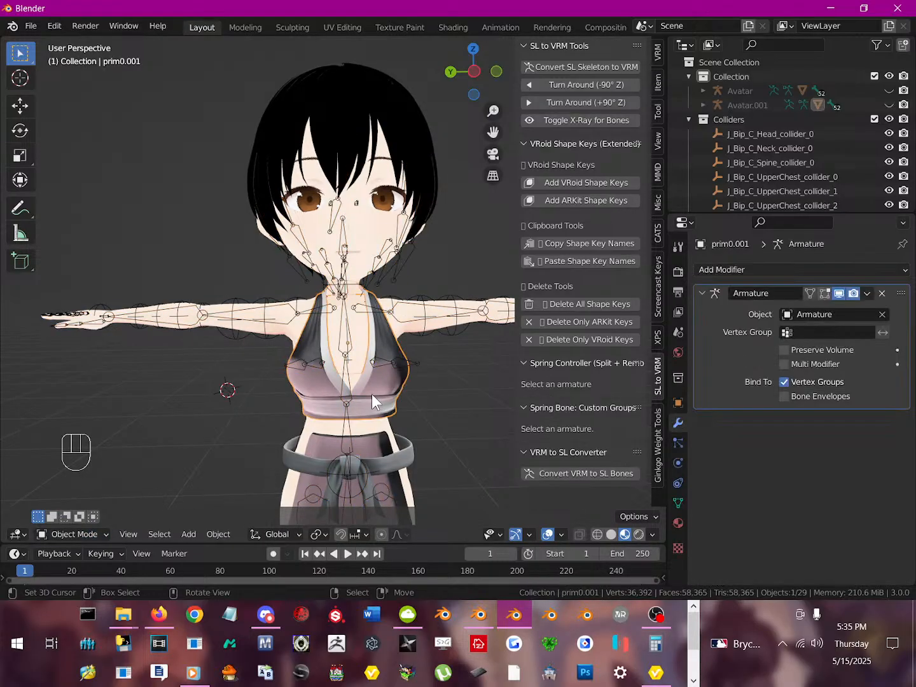
click(821, 315)
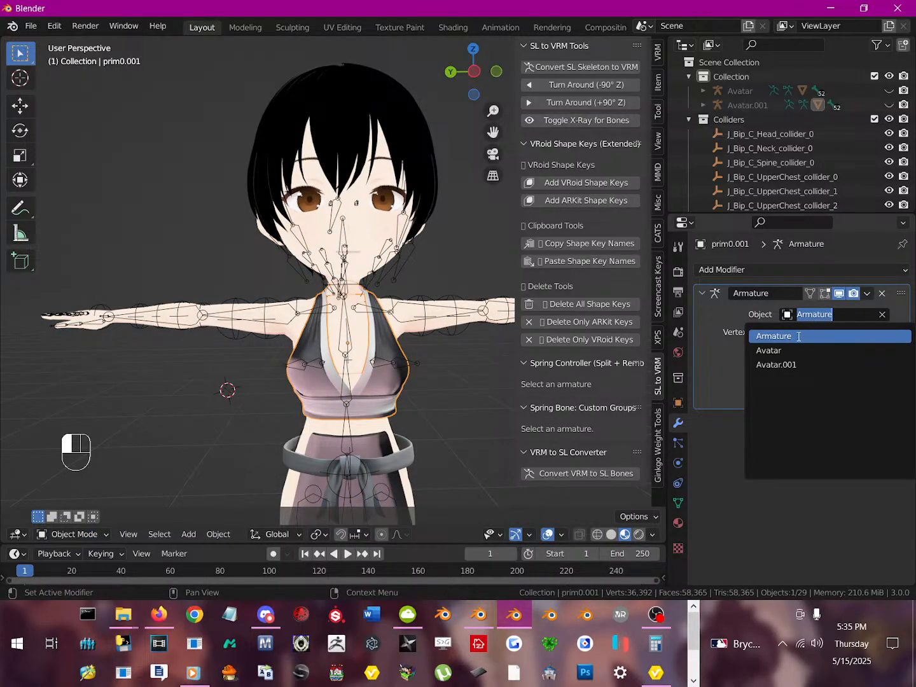
click(799, 336)
- Select the avatar's armature again and switch it to Pose Mode
click(348, 331)
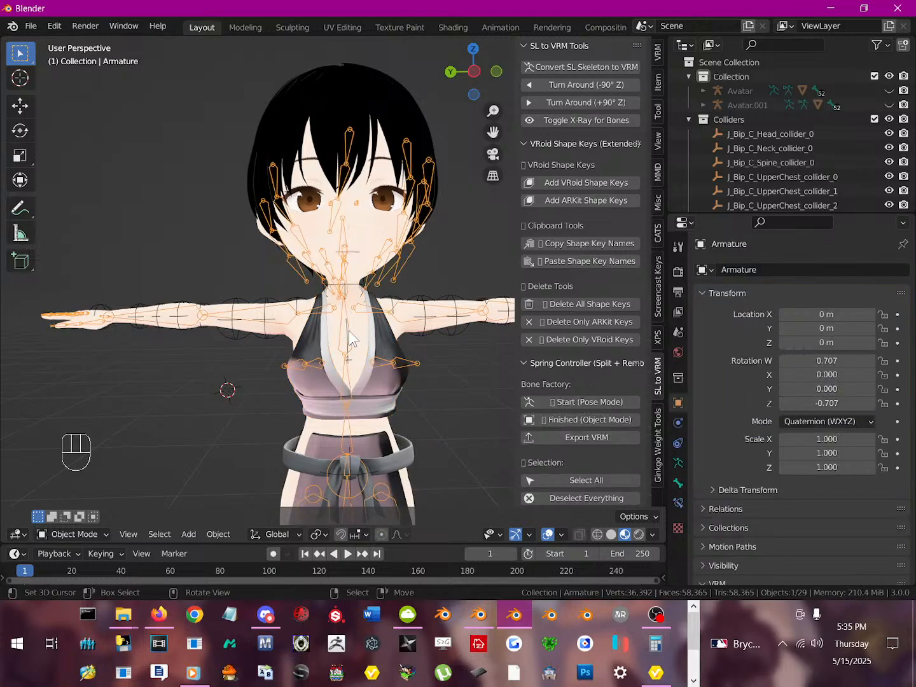
click(349, 331)
click(349, 331)
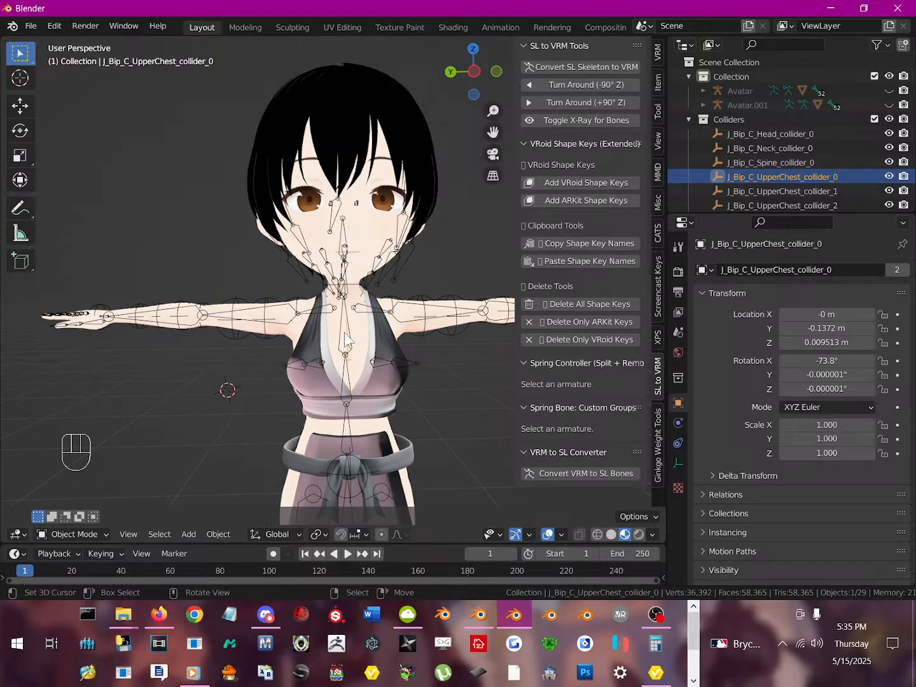
click(345, 337)
click(344, 338)
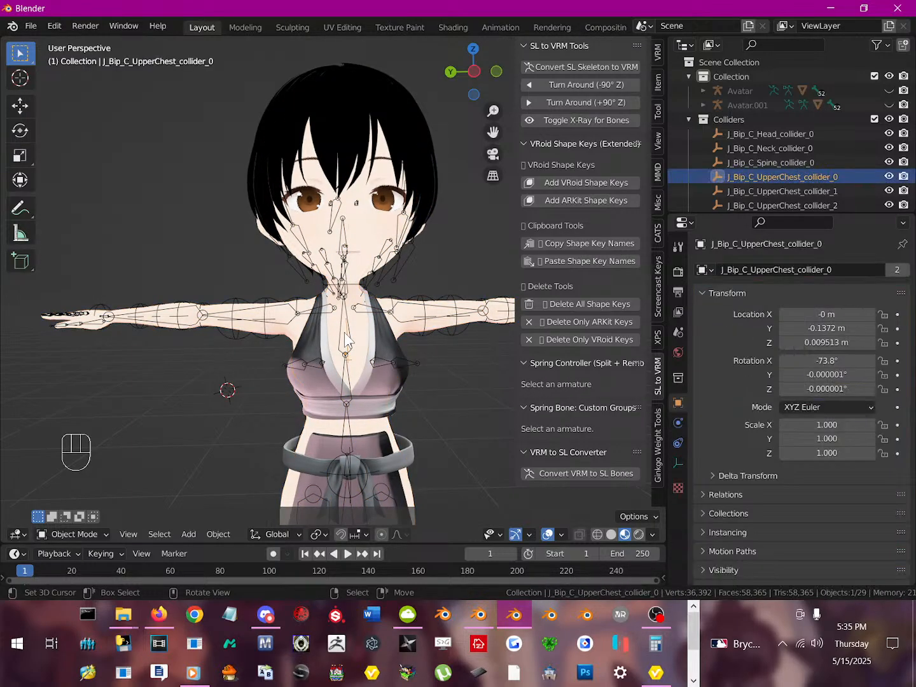
click(106, 530)
click(411, 312)
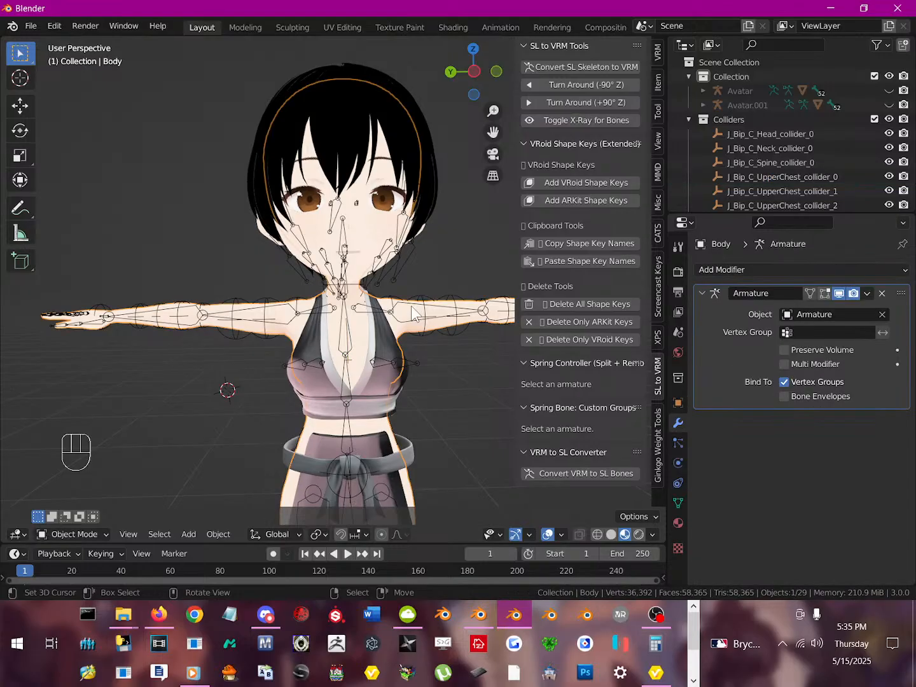
click(412, 313)
click(411, 313)
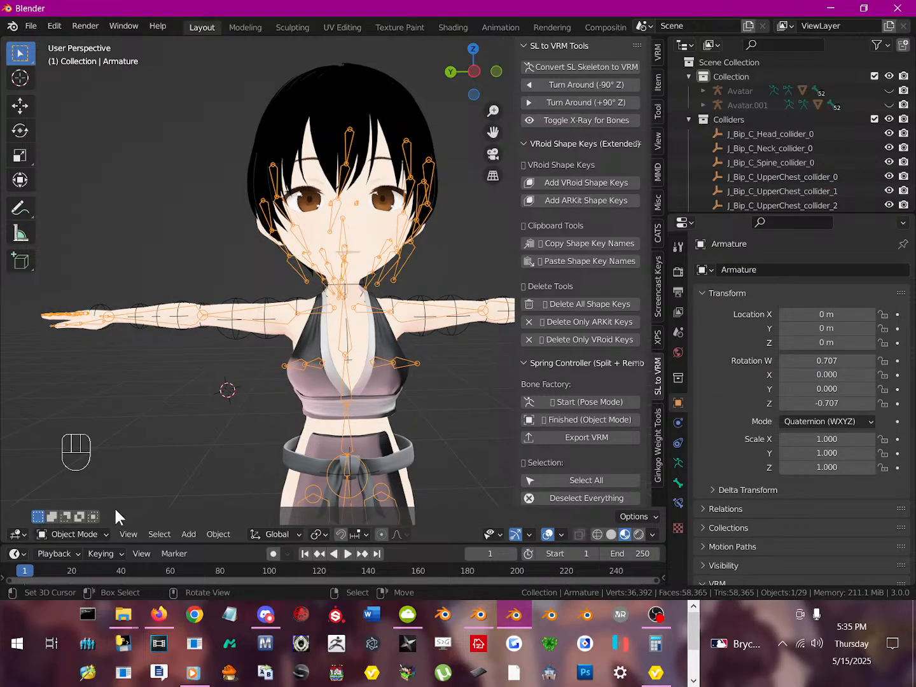
click(94, 532)
click(99, 486)
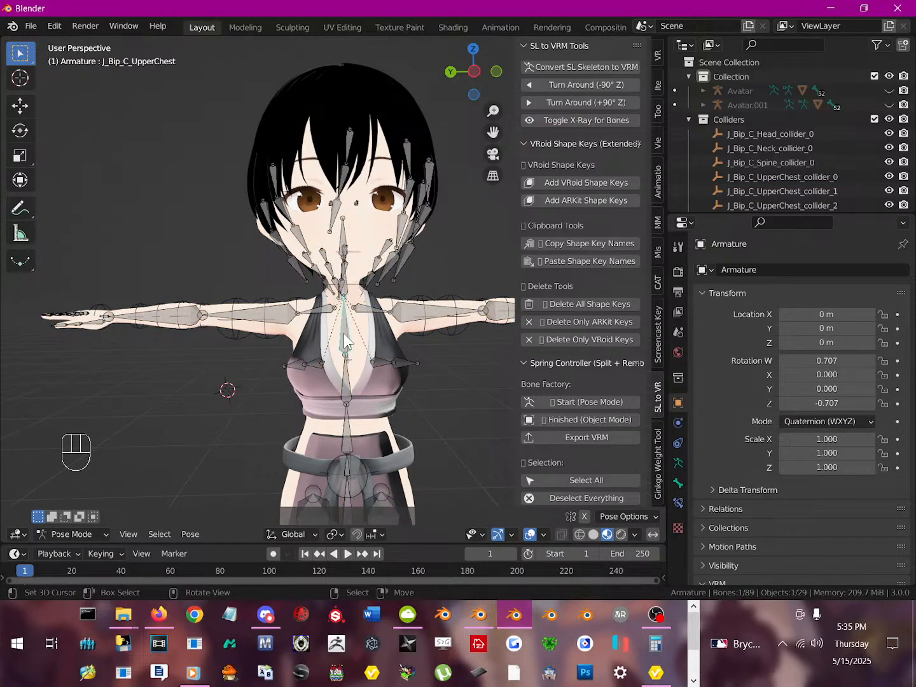
- Test trackball rotations of the upper chest and chest bones to compare how the top follows, cancelling each one
key(r)
key(r)
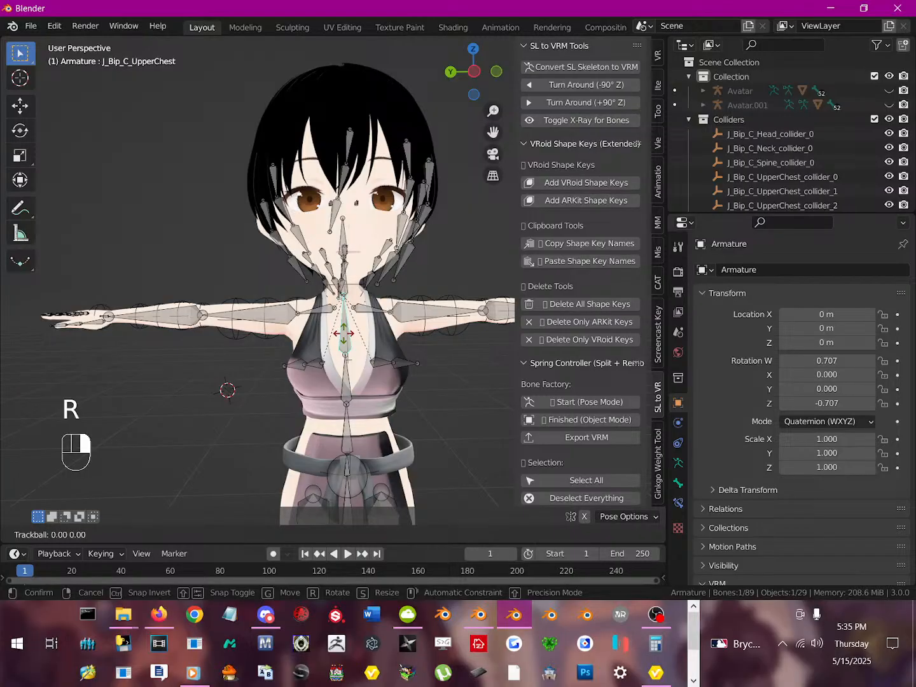
key(r)
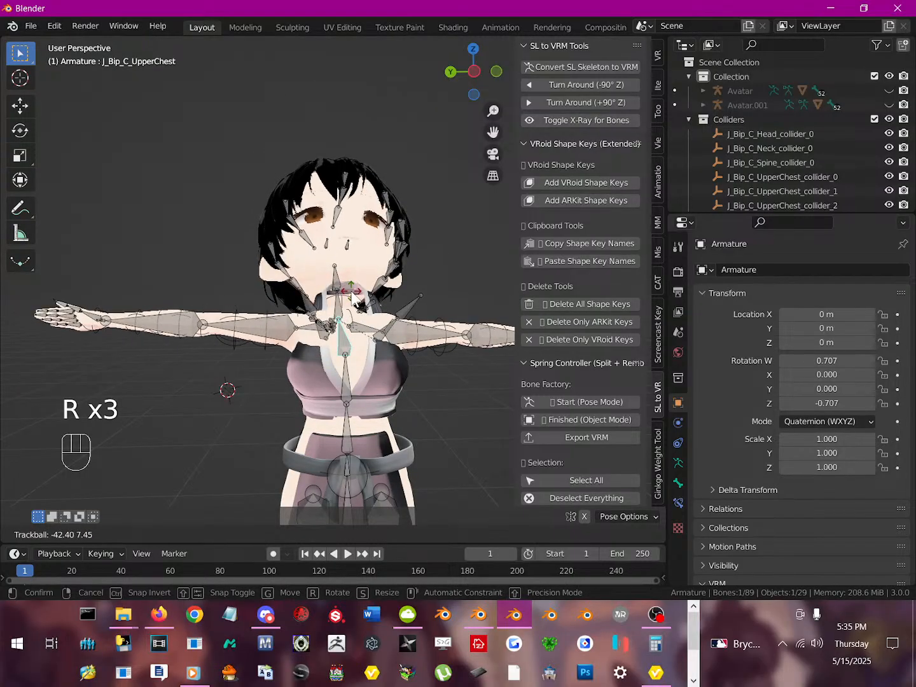
right_click(349, 371)
click(349, 371)
key(r)
key(r)
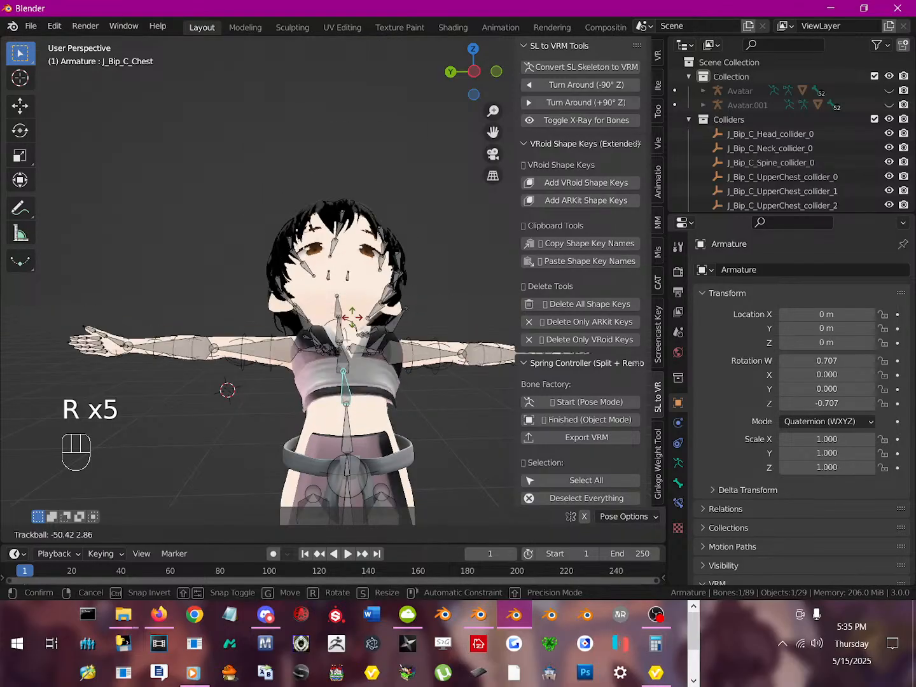
right_click(353, 353)
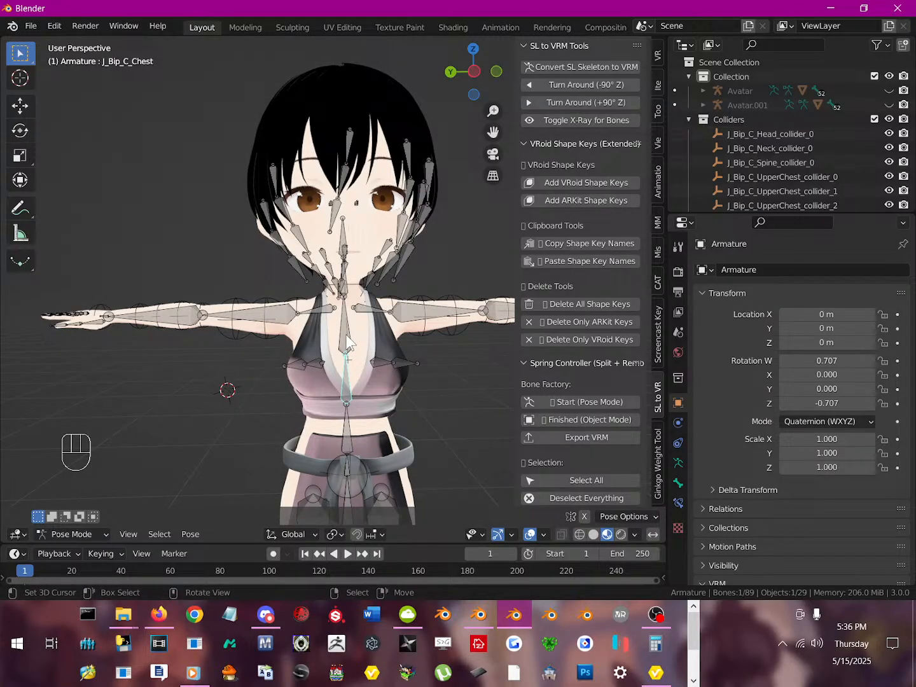
click(347, 344)
key(r)
key(r)
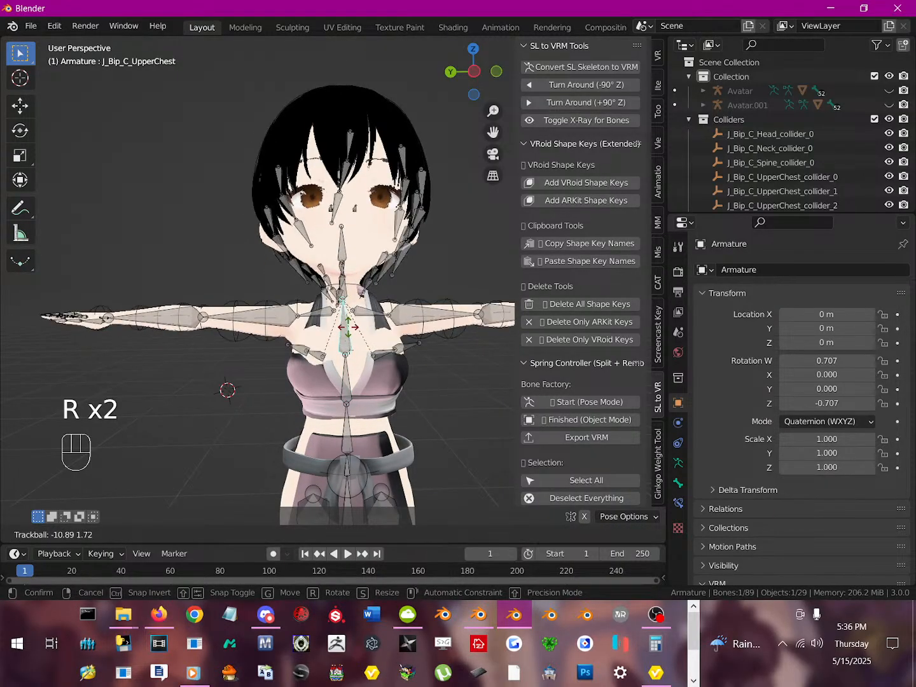
right_click(347, 327)
- Test-rotate the neck bone and the right upper arm bone, cancelling each rotation
click(346, 295)
key(r)
key(r)
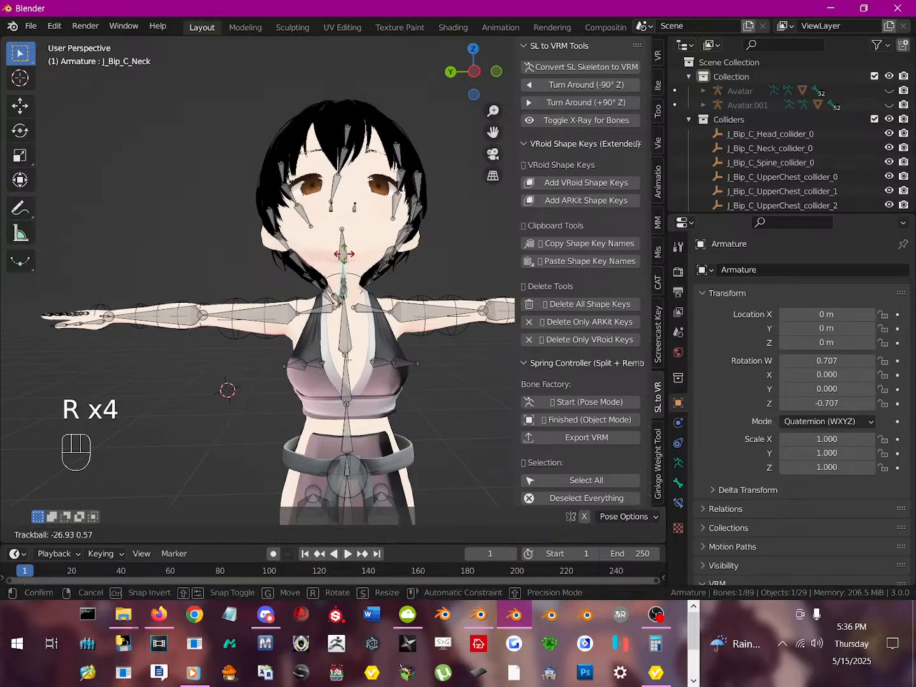
click(320, 289)
click(278, 314)
key(r)
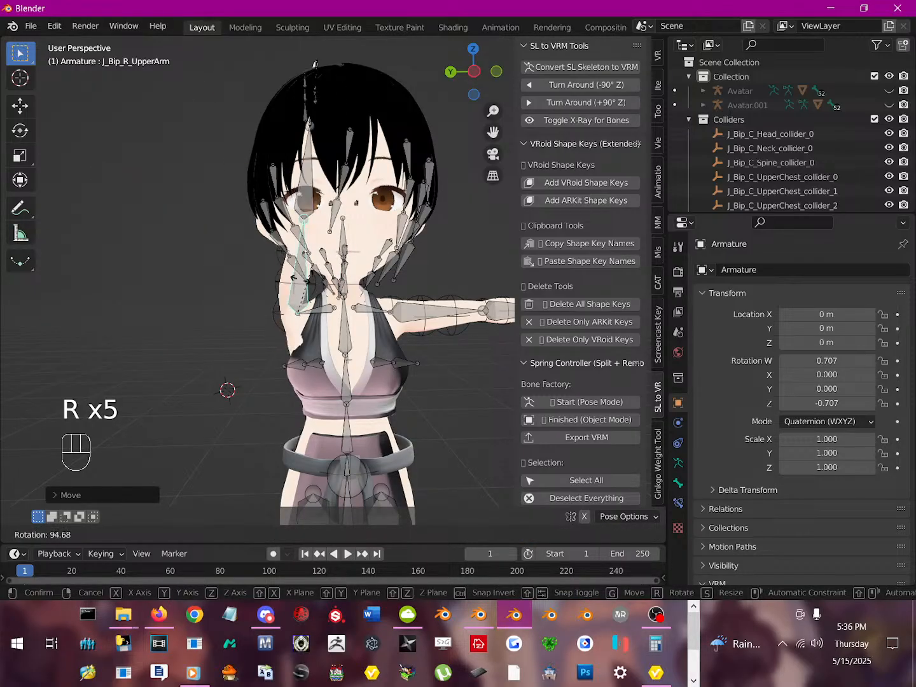
right_click(322, 359)
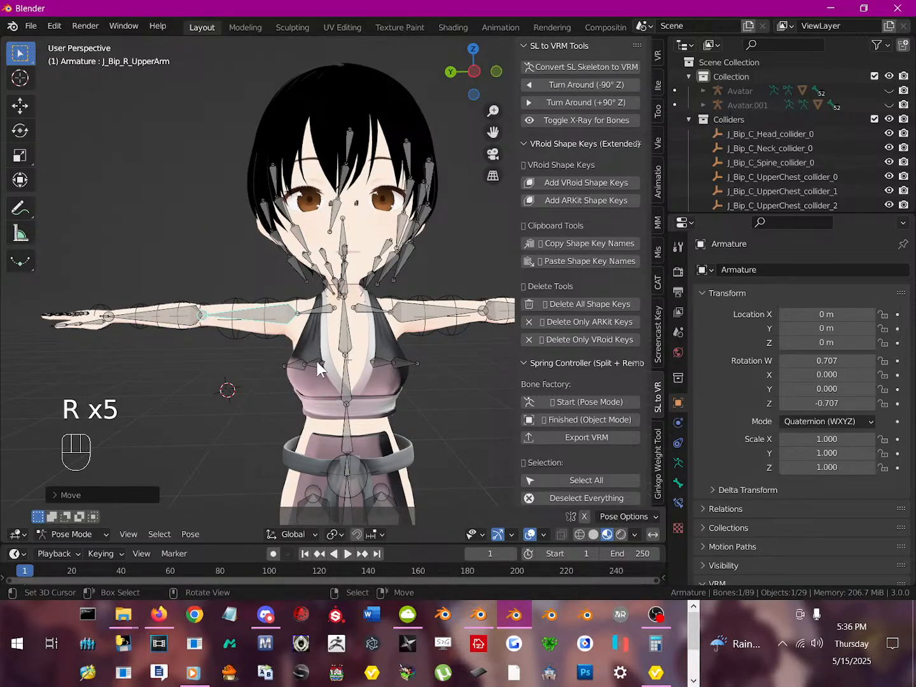
- Toggle X-ray display of the bones and try to turn on Weight Paint mode from the armature with the Ginkgo Weight Tools
click(318, 373)
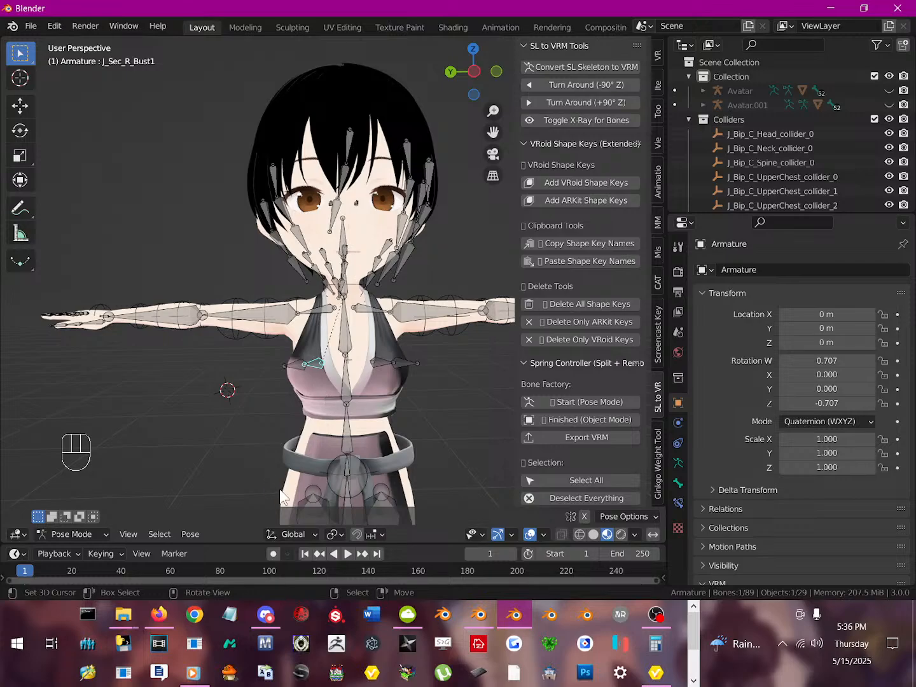
scroll(561, 428, down, 4)
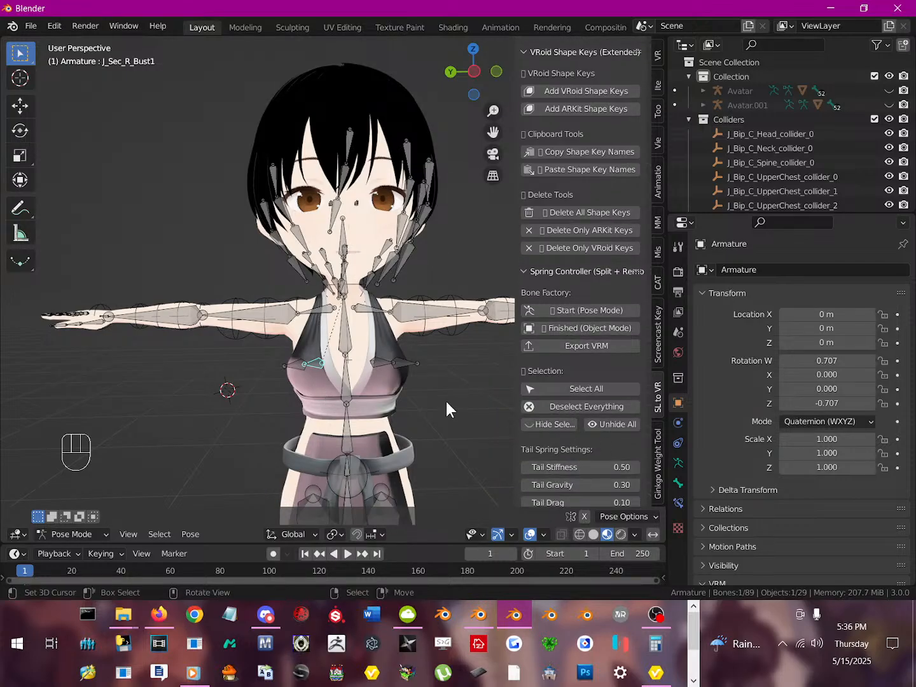
click(659, 488)
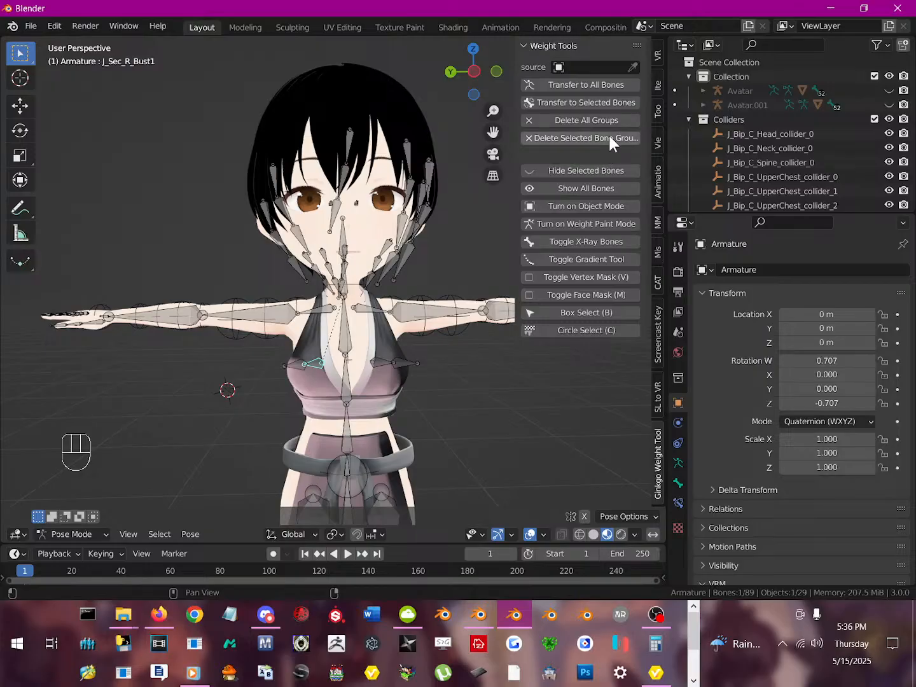
click(587, 238)
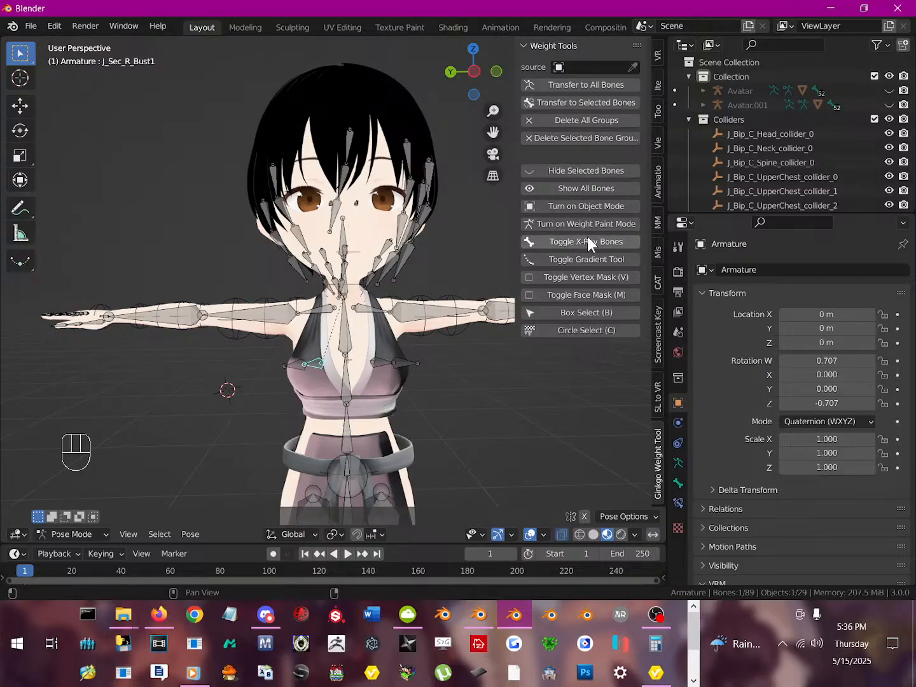
click(587, 223)
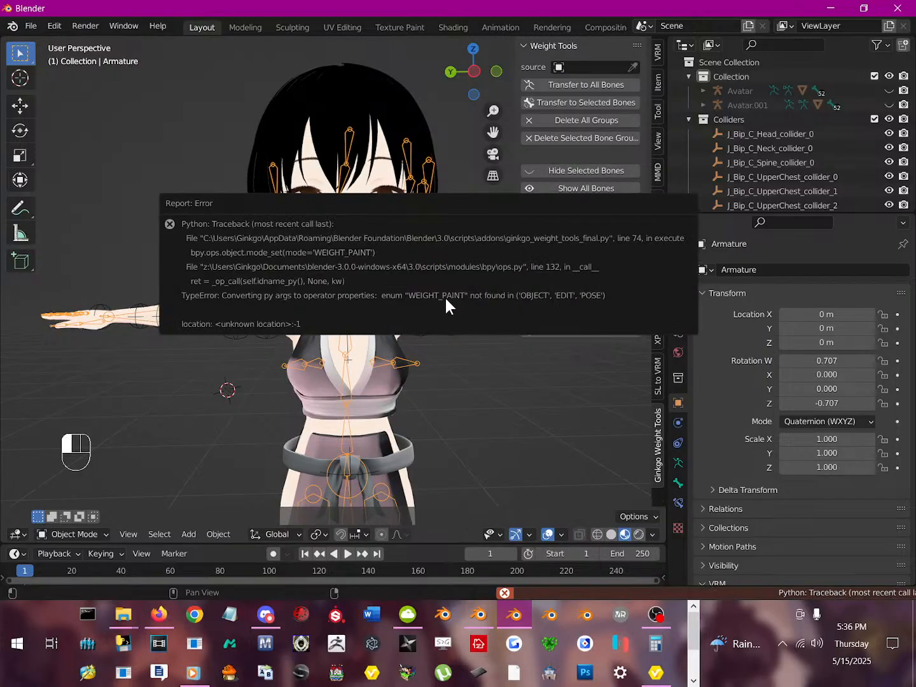
- Select the neck top, turn on Weight Paint mode for it, and inspect its weights on the upper chest and chest bones
click(387, 387)
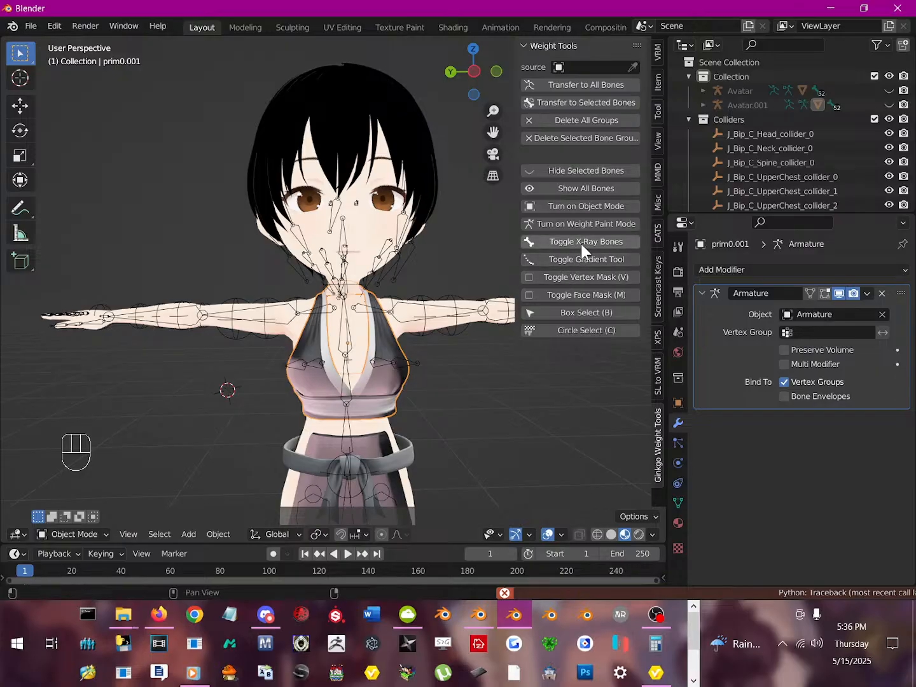
click(592, 223)
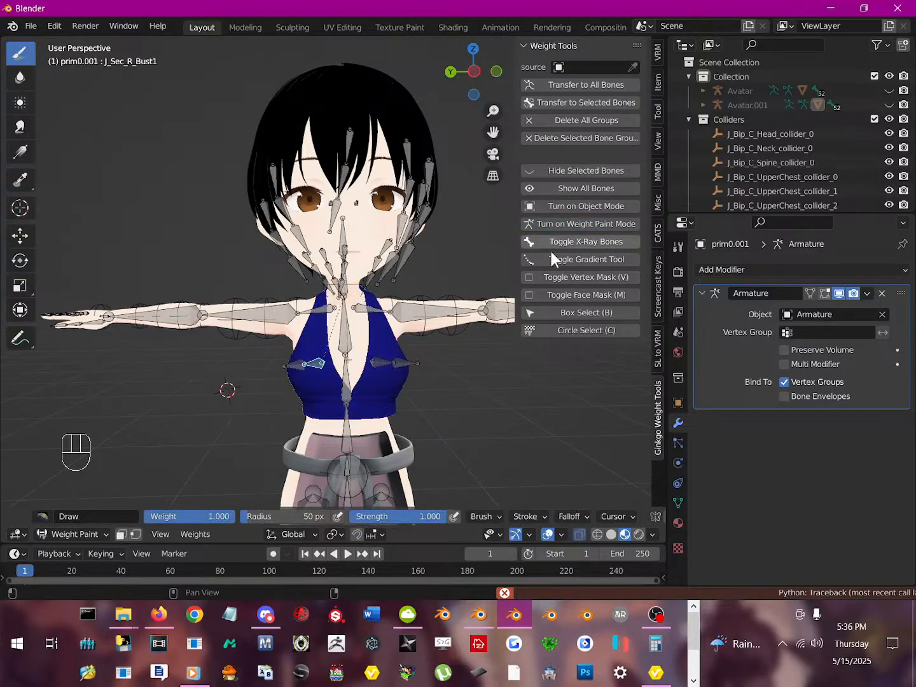
ctrl+click(346, 335)
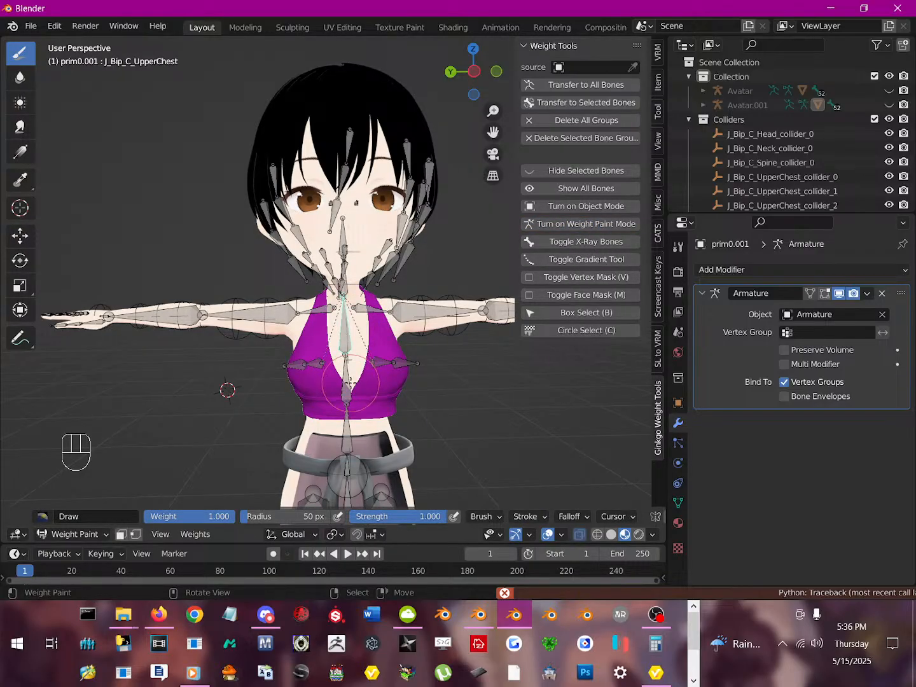
ctrl+click(350, 382)
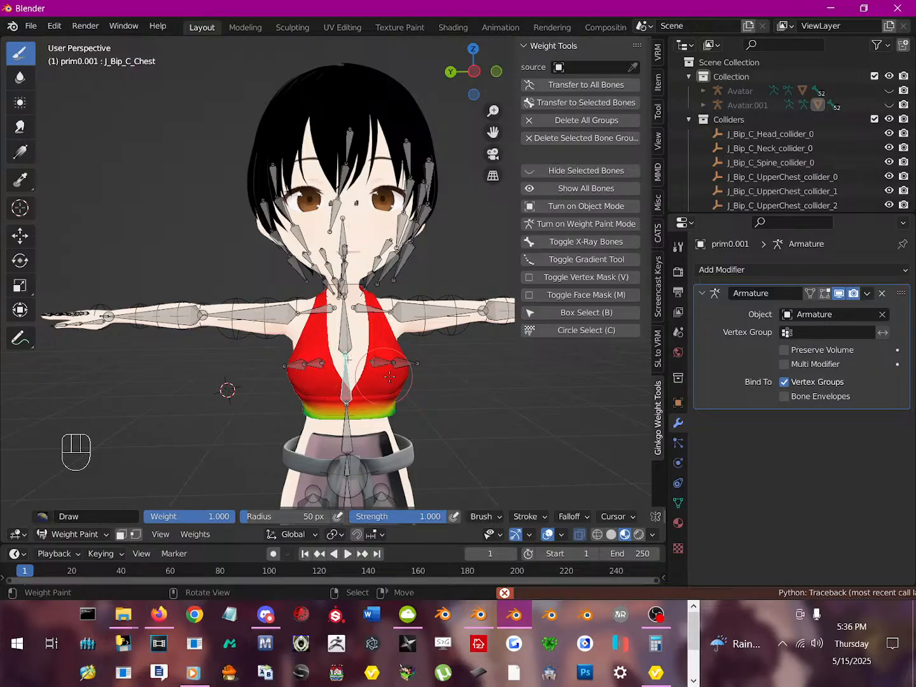
- Bend the J_Bip_C_UpperChest bone backward to test how the top deforms with the upper body
middle_drag(358, 376, 292, 332)
ctrl+click(305, 361)
ctrl+click(308, 381)
right_click(303, 334)
key(r)
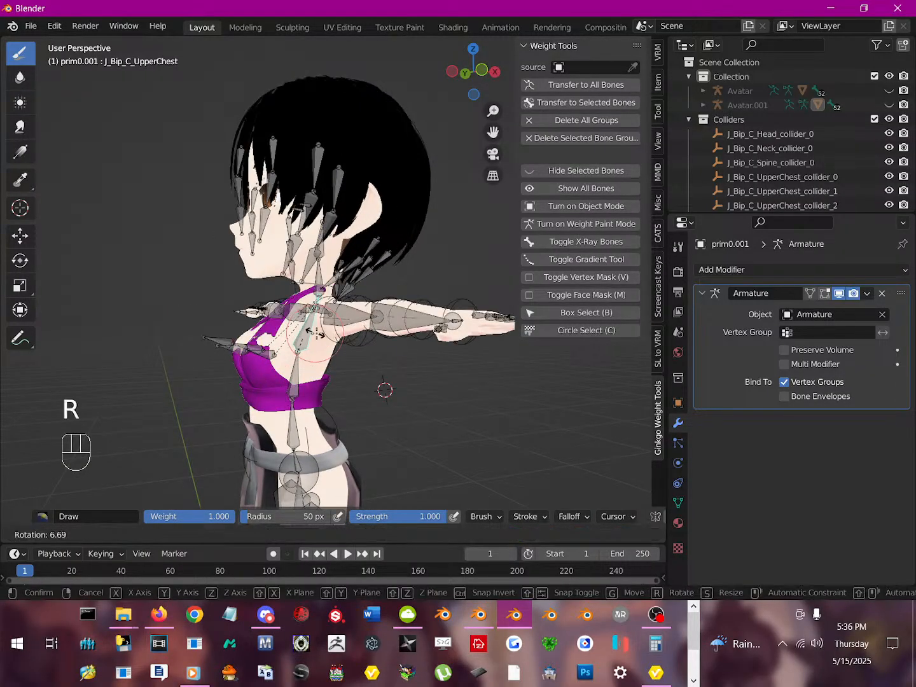
right_click(325, 354)
key(r)
key(r)
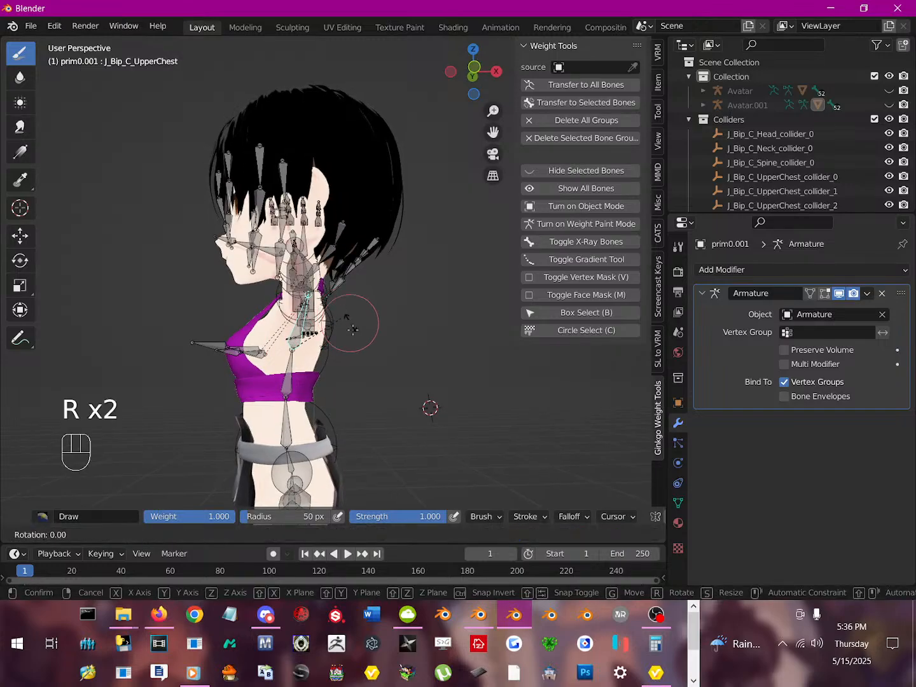
click(329, 352)
middle_drag(320, 342, 461, 373)
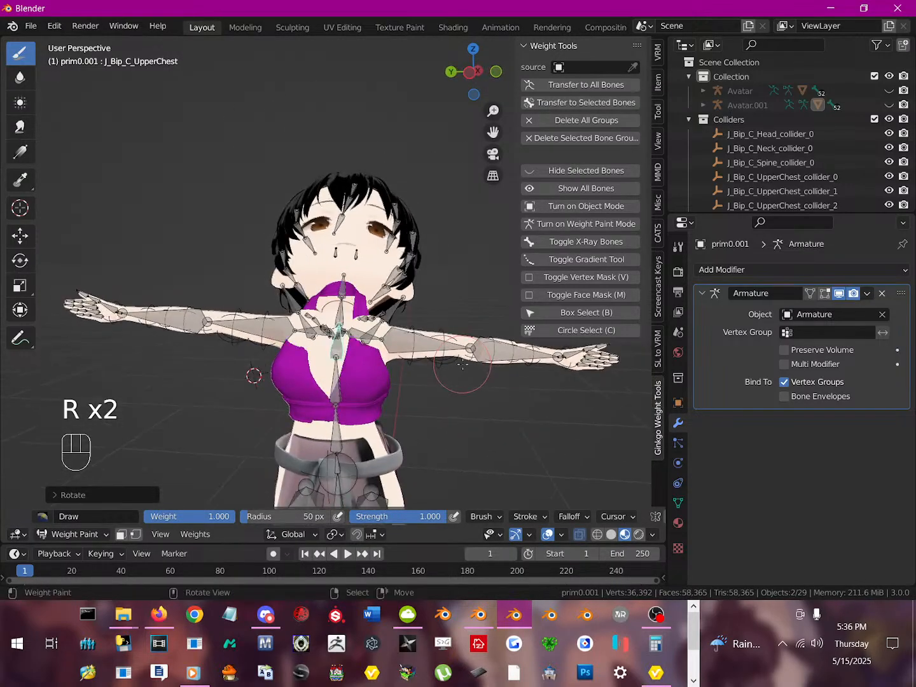
- Apply a linear weight gradient of 1.000 to the top for the J_Bip_C_UpperChest bone, from the face down to the bust
click(595, 260)
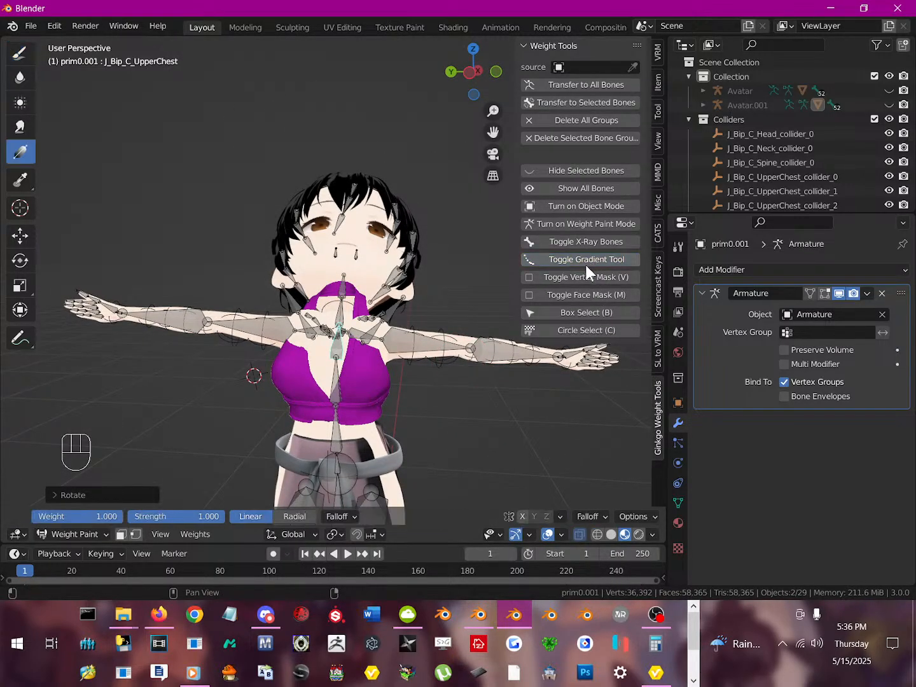
drag(340, 265, 339, 380)
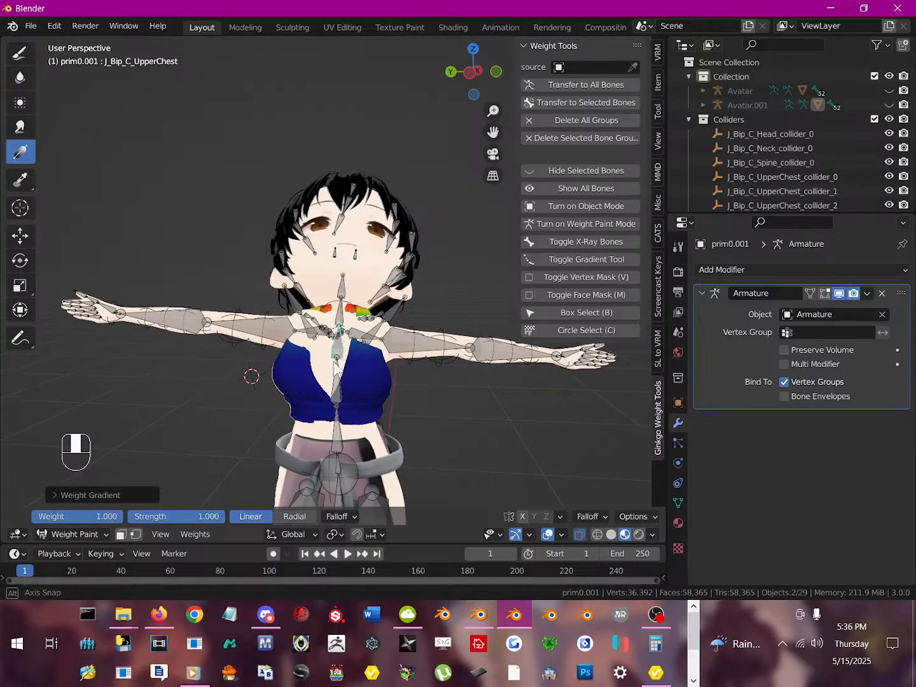
mouse_move(339, 381)
middle_down()
mouse_move(495, 357)
mouse_move(342, 385)
middle_up()
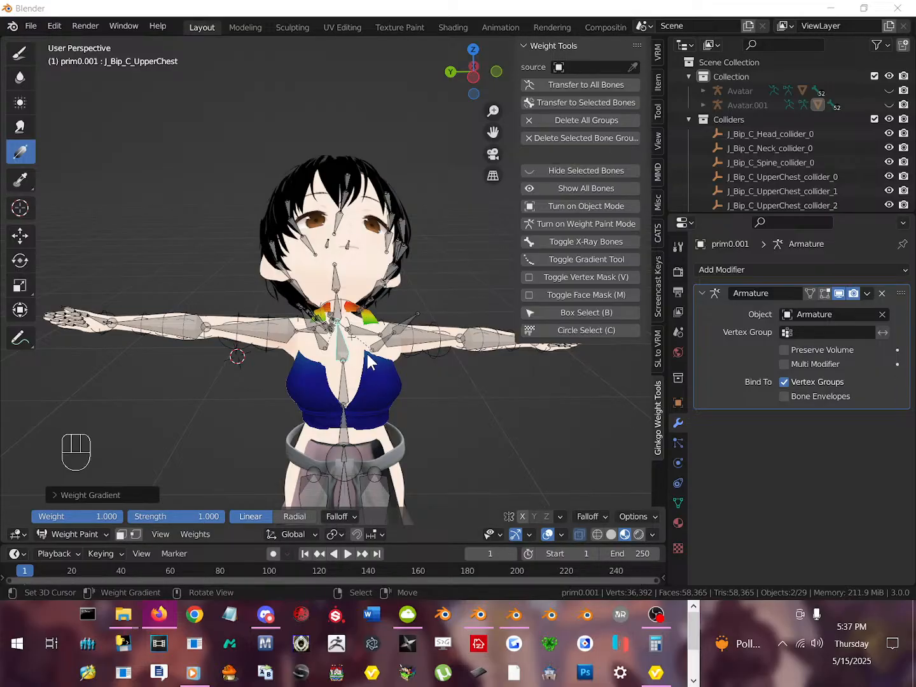
- Rotate the J_Bip_C_UpperChest bone freely to test how the gradient-weighted neck straps follow it
key(super)
key(super)
click(337, 349)
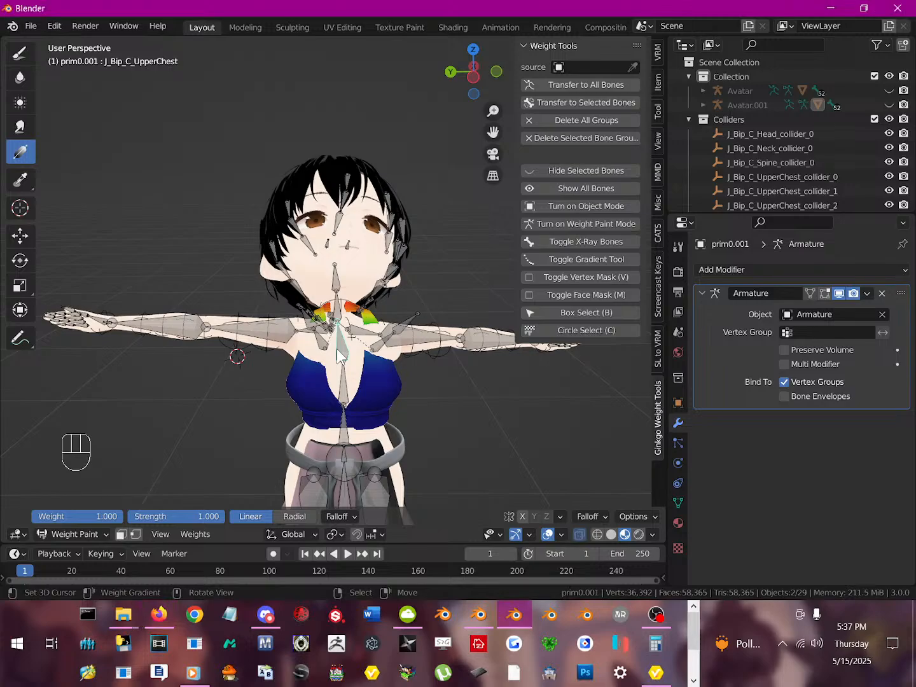
key(a)
key(a)
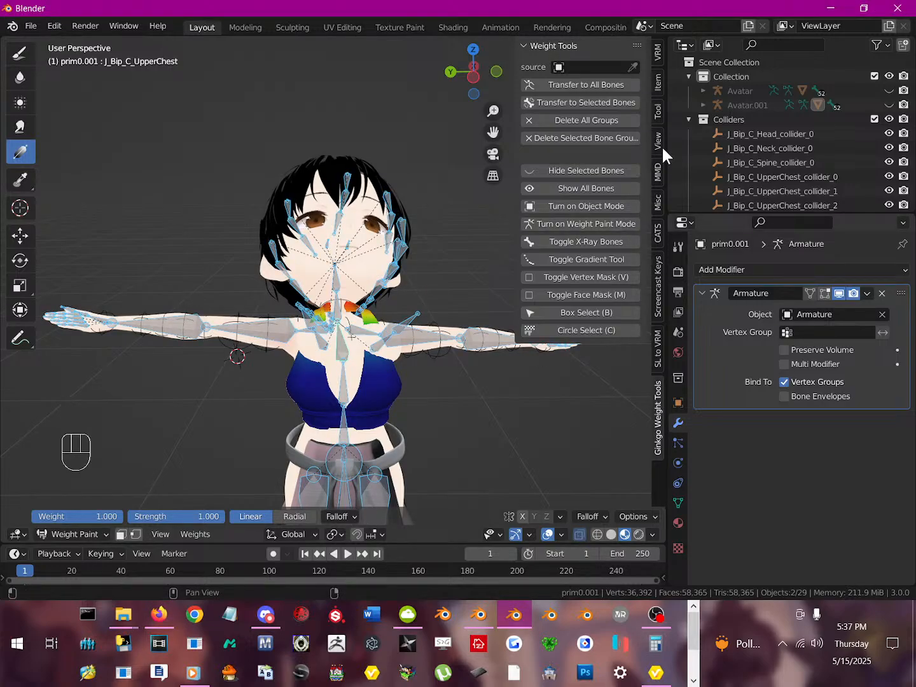
middle_drag(366, 337, 360, 327)
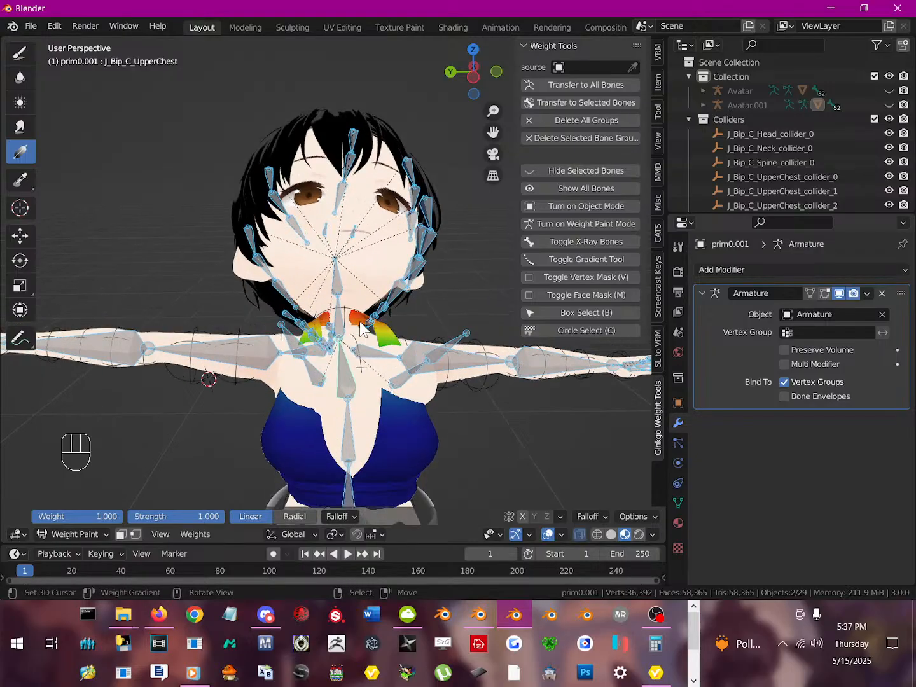
ctrl+click(346, 369)
key(r)
key(r)
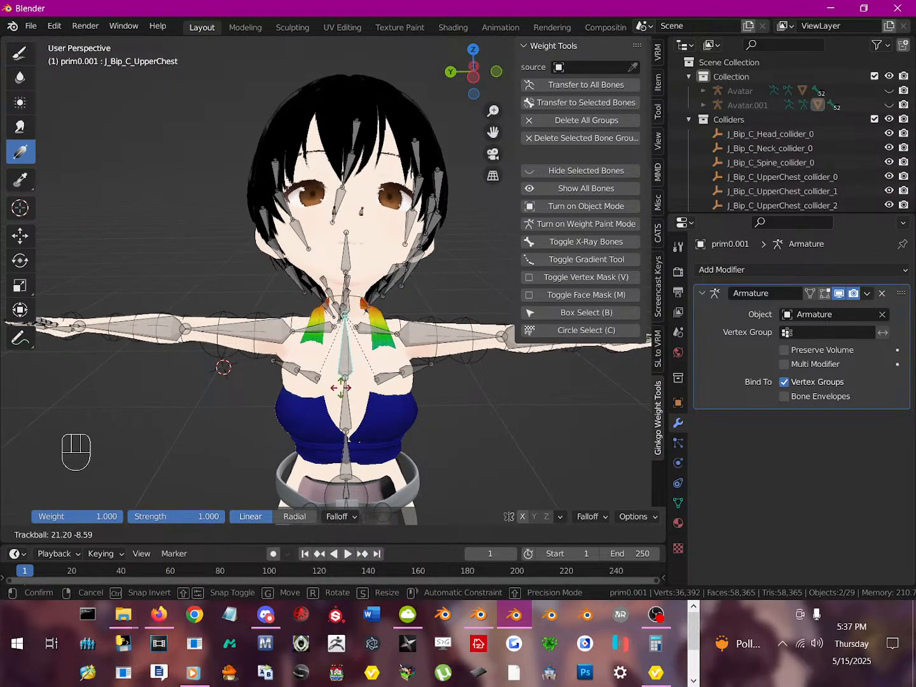
click(349, 420)
- Check the top's J_Bip_C_Chest weights, and bend the J_Bip_C_UpperChest bone backward in side view
ctrl+click(350, 420)
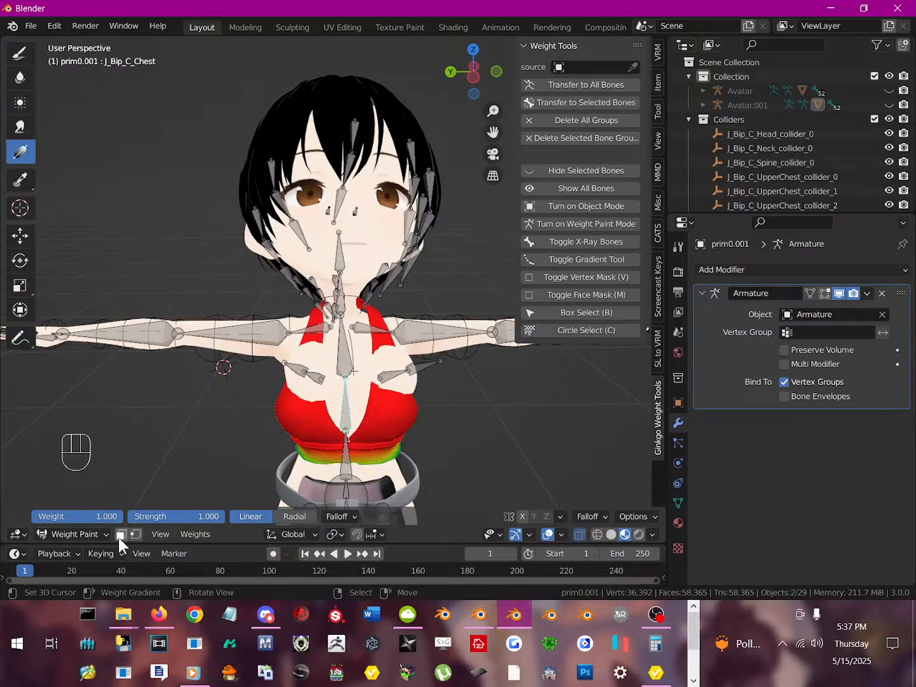
middle_drag(309, 389, 299, 348)
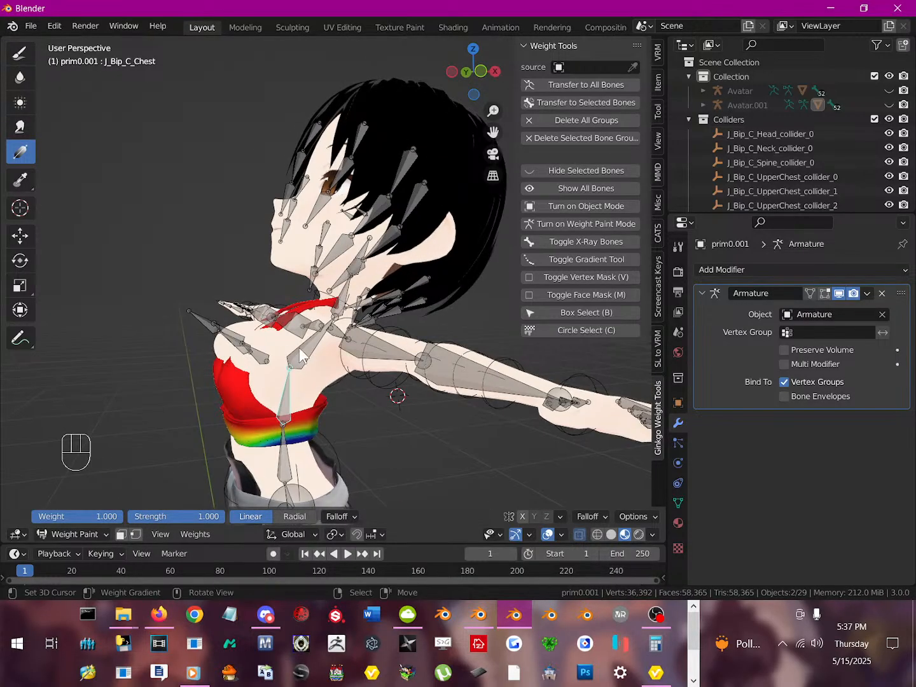
ctrl+click(304, 349)
key(r)
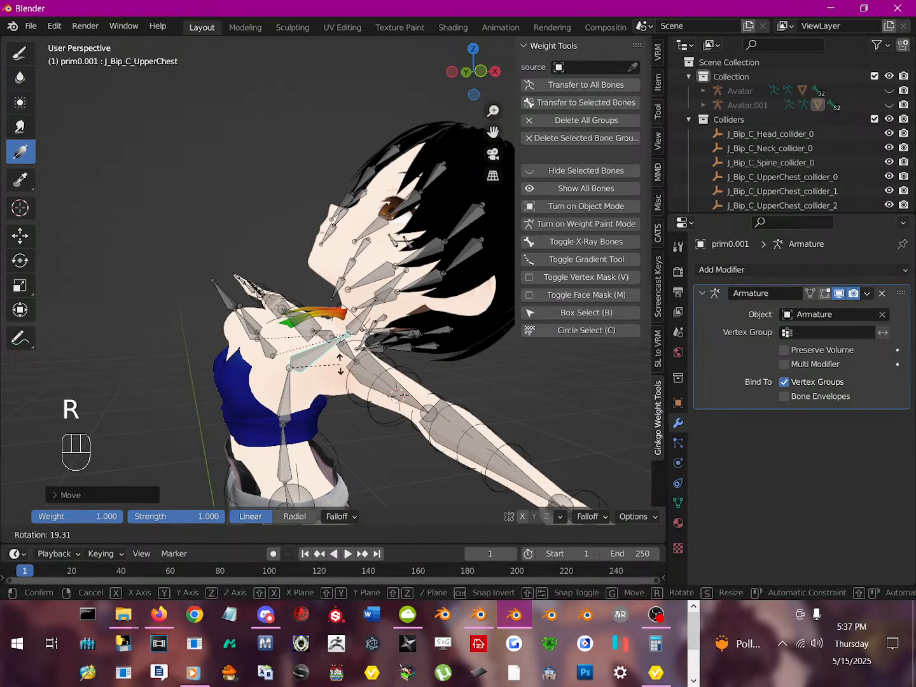
click(234, 382)
key(r)
key(r)
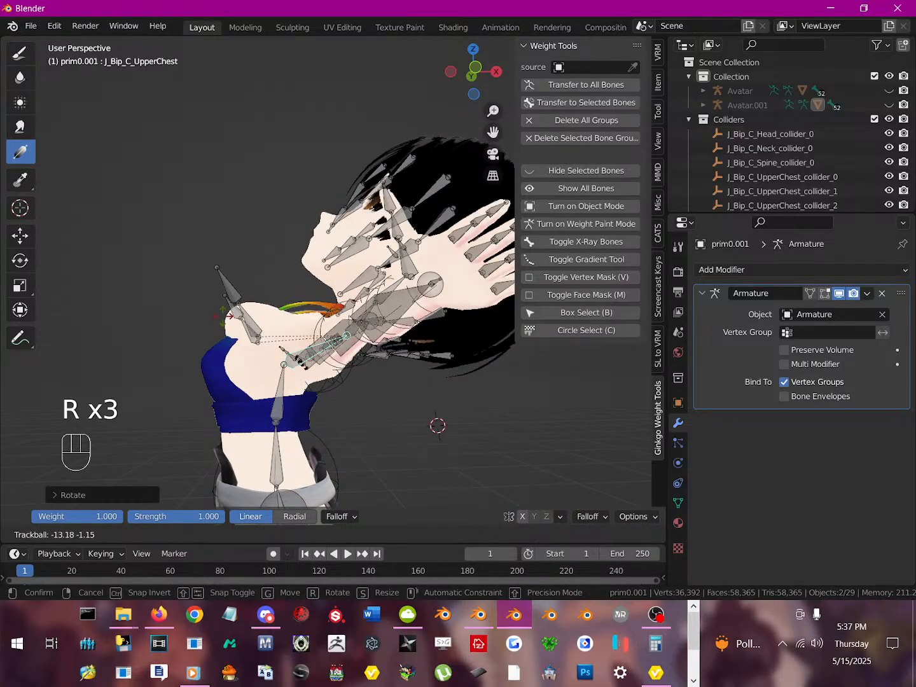
click(225, 331)
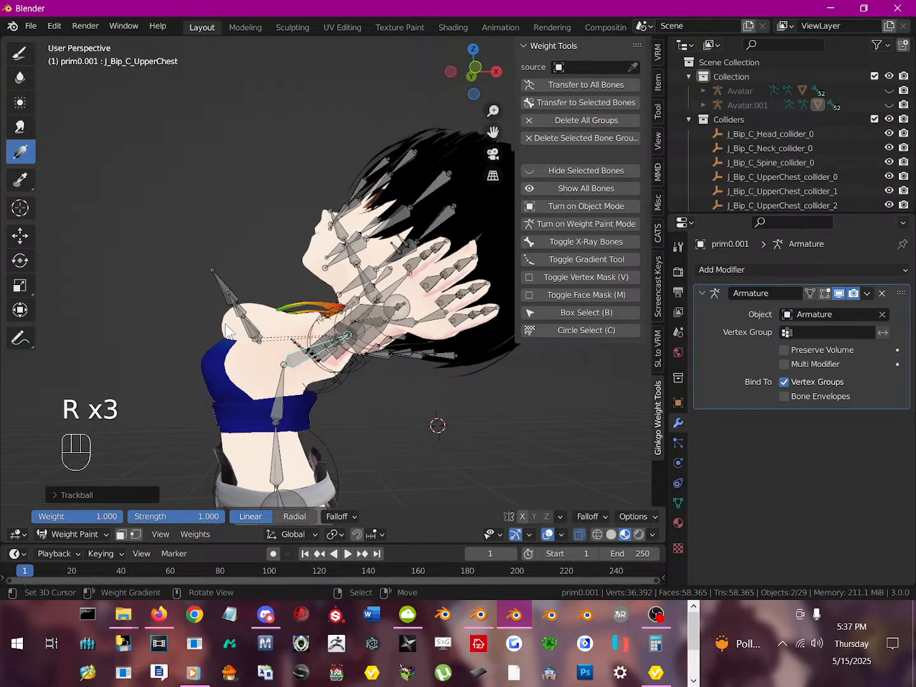
- Apply a linear weight gradient of 0.000 to the top for the J_Bip_C_Chest bone, from the chin down to the waist
middle_drag(270, 375, 408, 418)
right_click(282, 388)
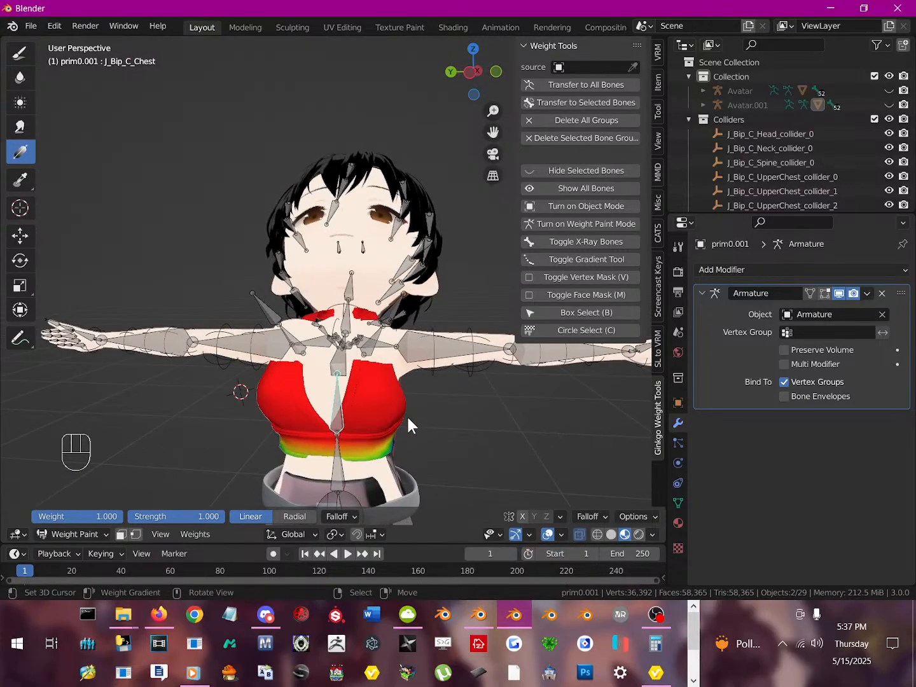
drag(111, 516, 35, 516)
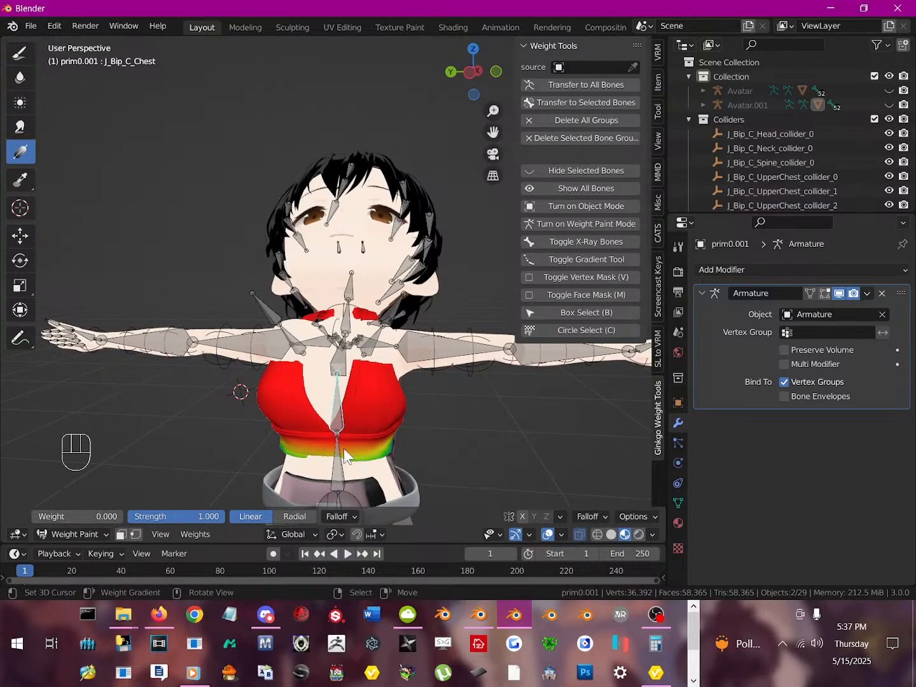
click(595, 260)
drag(329, 281, 324, 482)
middle_drag(330, 481, 234, 450)
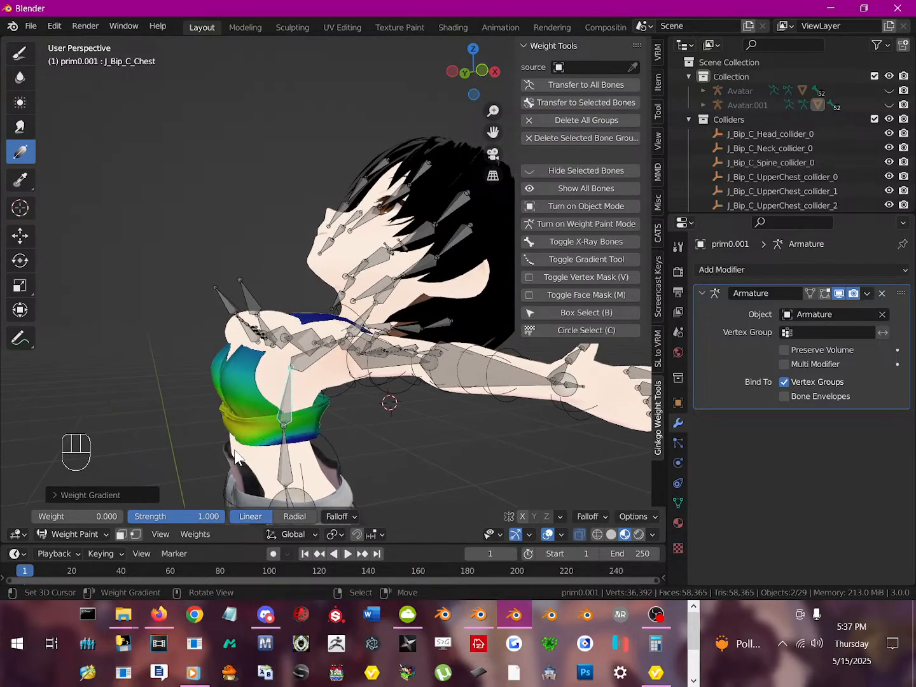
- Try a diagonal 0.000 weight gradient from the waist past the shoulder for the J_Bip_C_Chest bone, and undo it
middle_drag(264, 382, 449, 363)
ctrl+click(300, 401)
ctrl+click(299, 400)
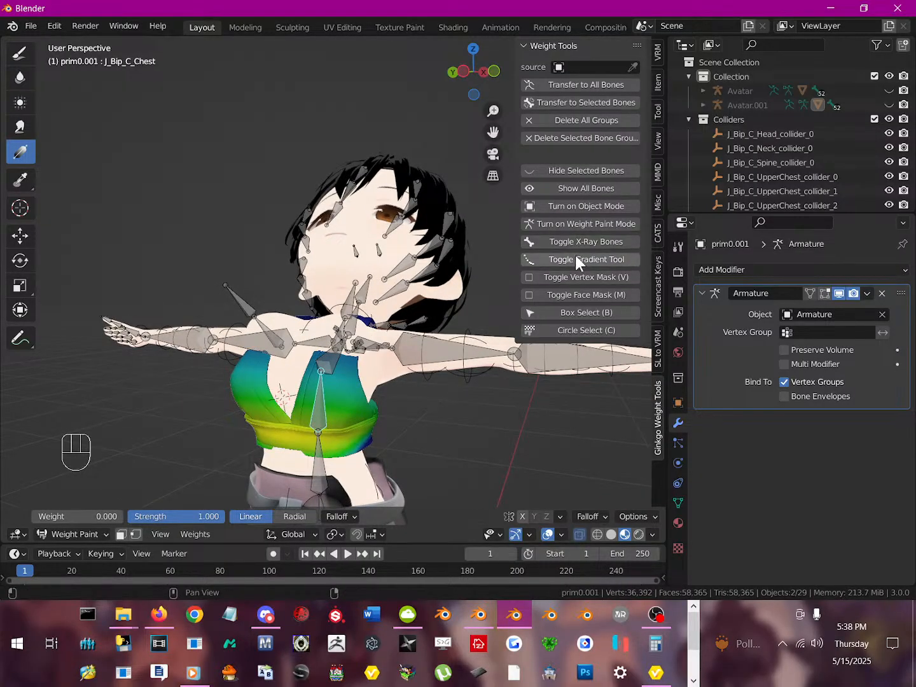
drag(292, 467, 482, 248)
key(ctrl+z)
key(ctrl+z)
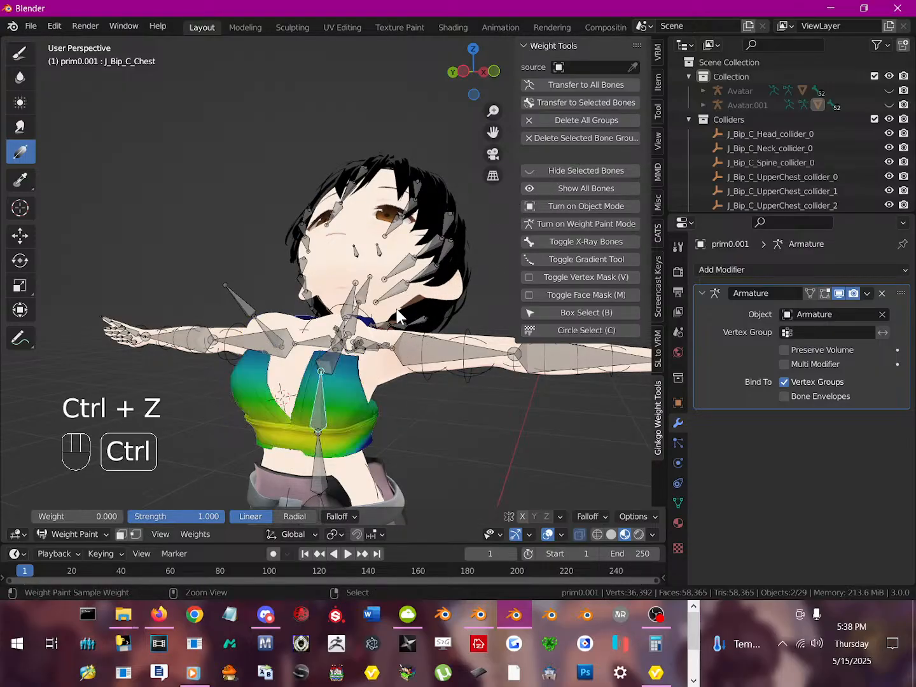
- Clear the rotation of all bones and select the J_Bip_C_UpperChest bone
key(a)
key(a)
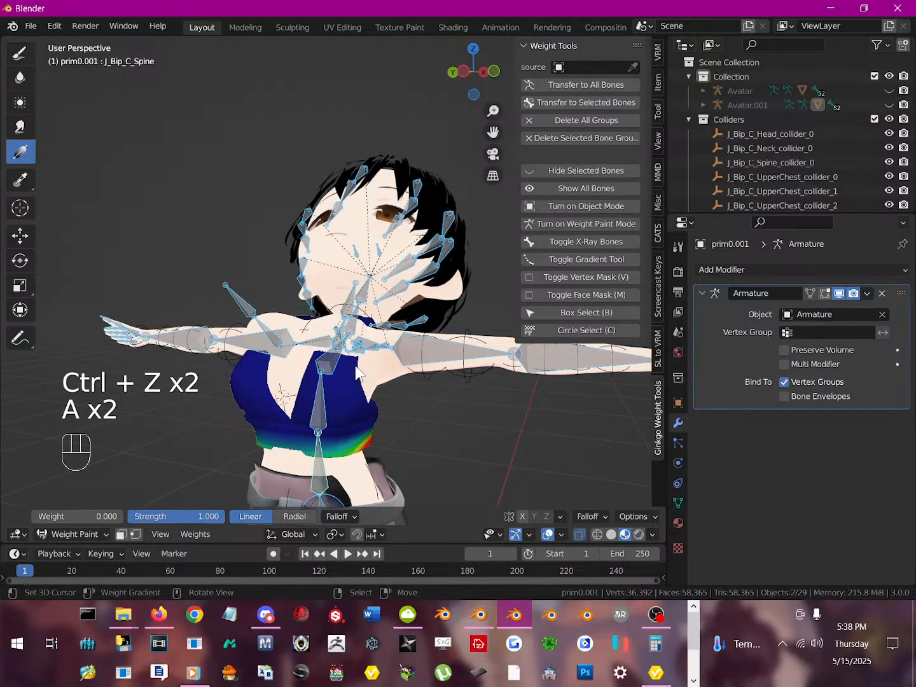
key(alt+r)
click(330, 347)
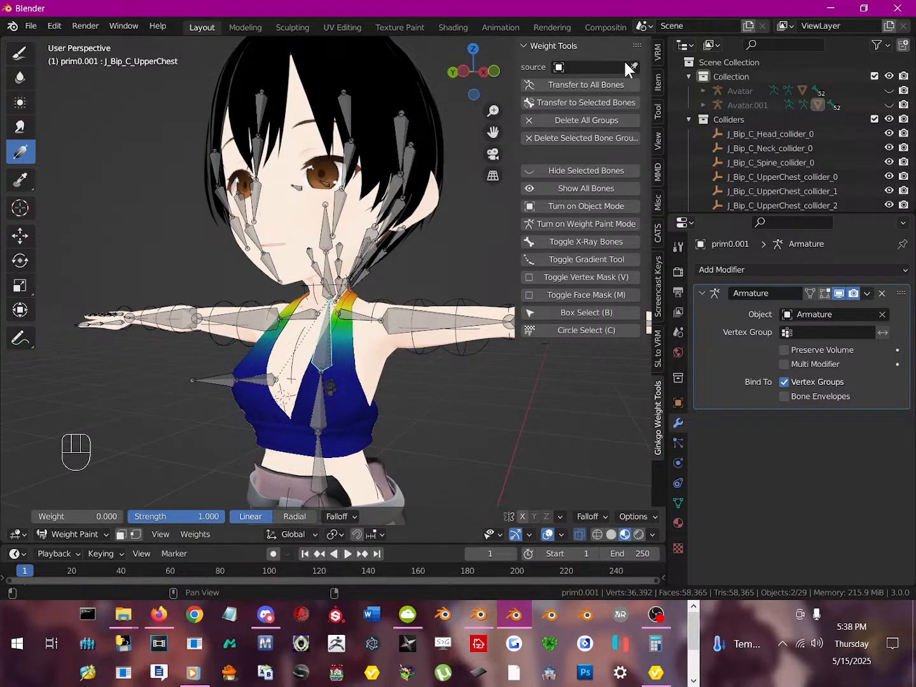
- Switch to Object Mode and set the Body mesh as the source for the weight transfer
click(89, 535)
click(88, 517)
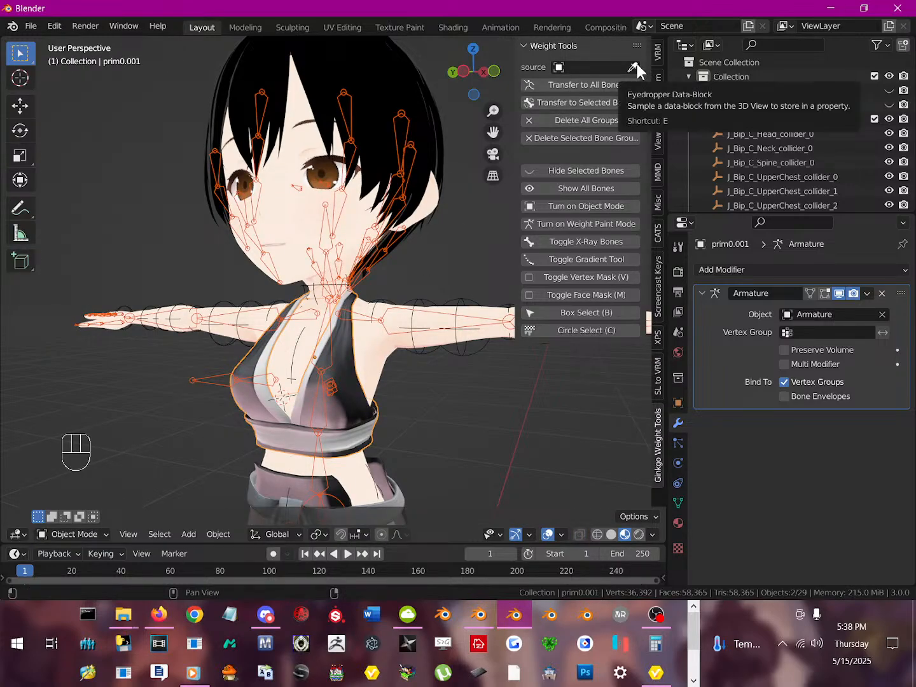
click(382, 359)
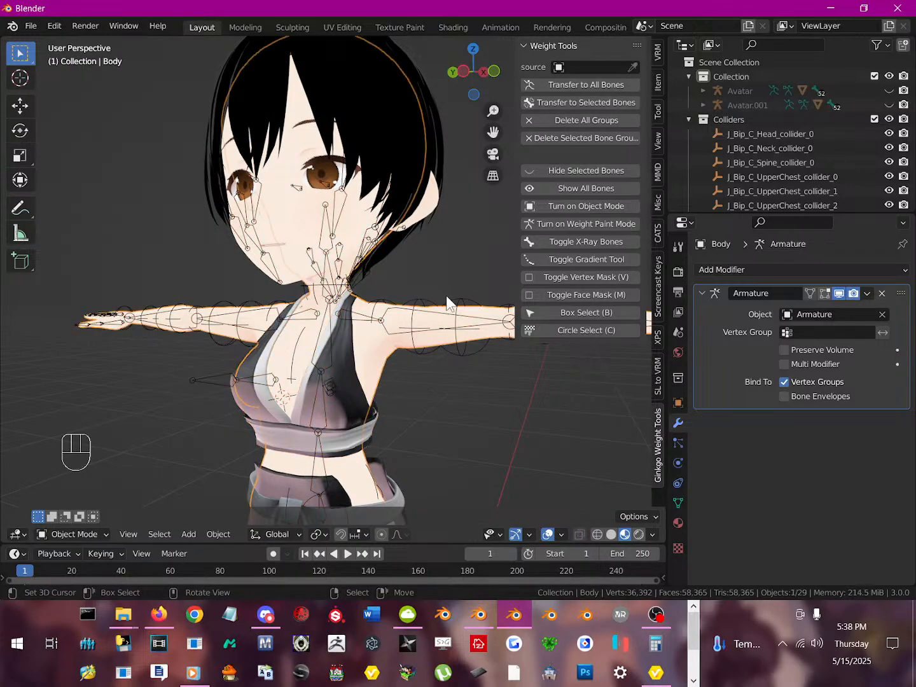
click(611, 66)
click(635, 66)
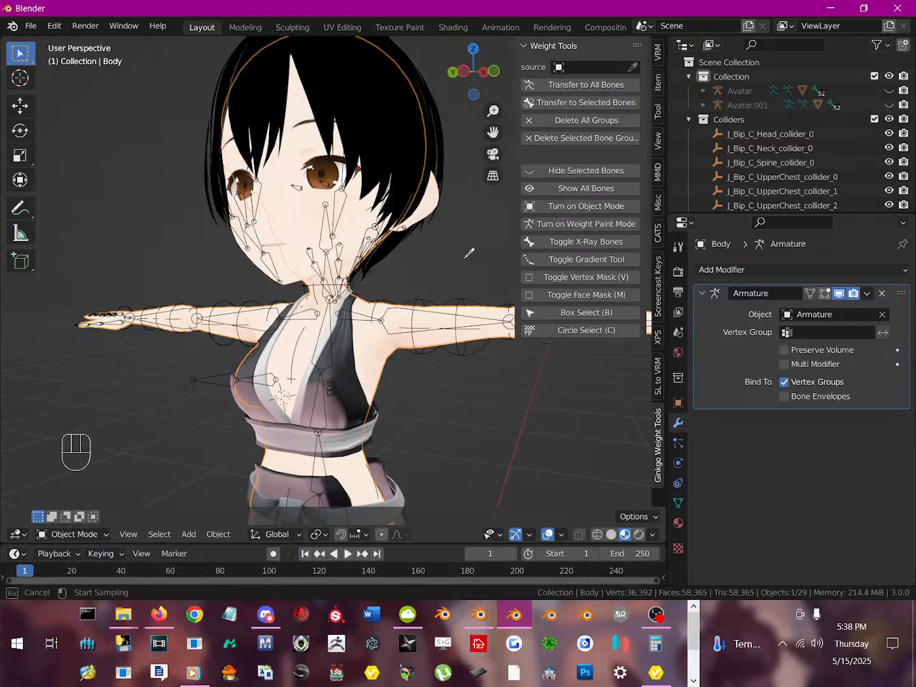
click(371, 367)
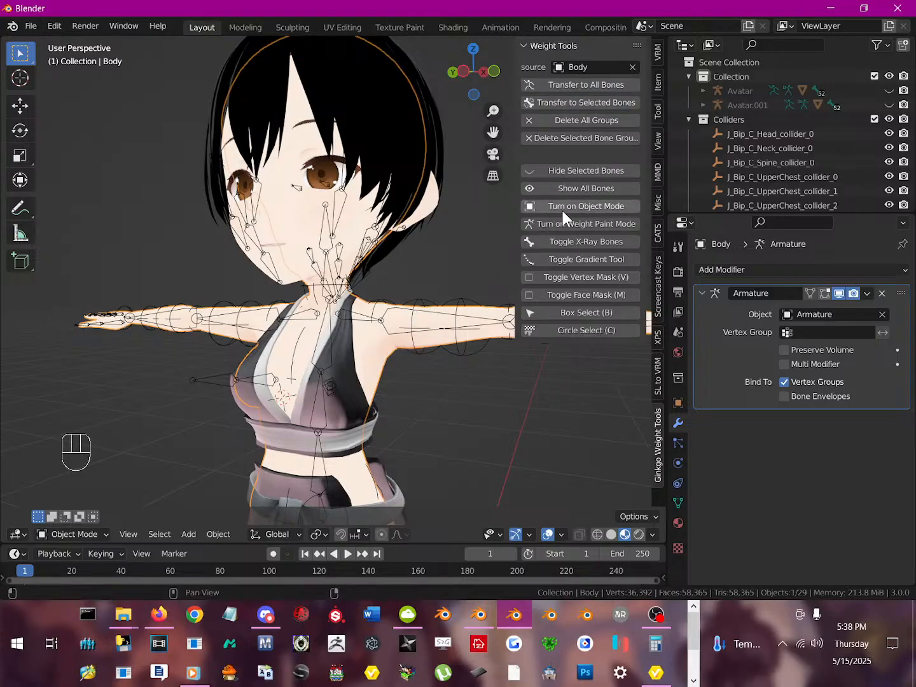
- Delete all vertex groups of the prim0.001 top in Weight Paint mode and transfer the Body weights to all bones
click(358, 386)
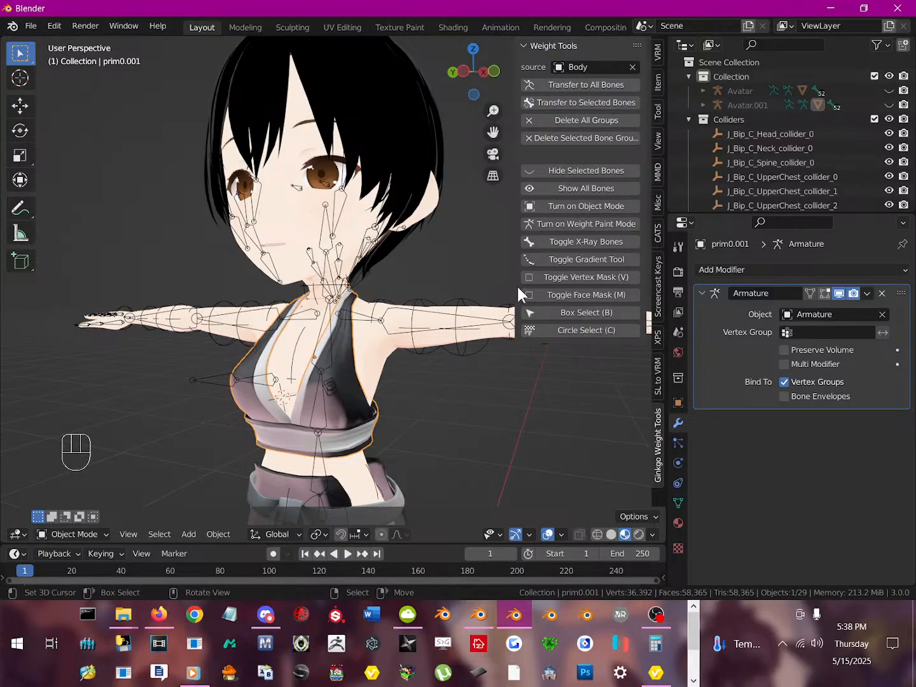
click(587, 224)
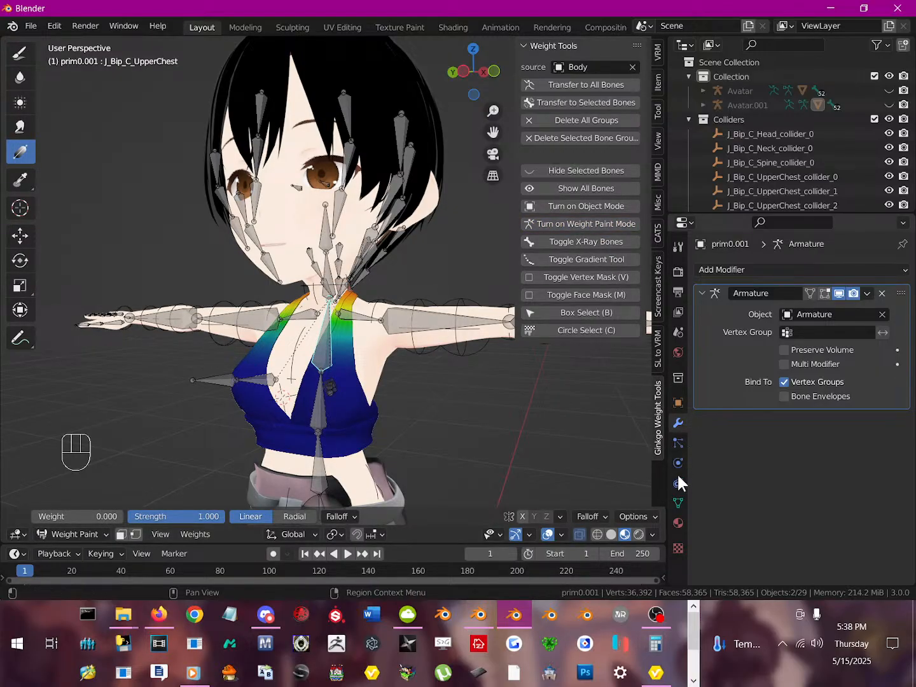
click(678, 502)
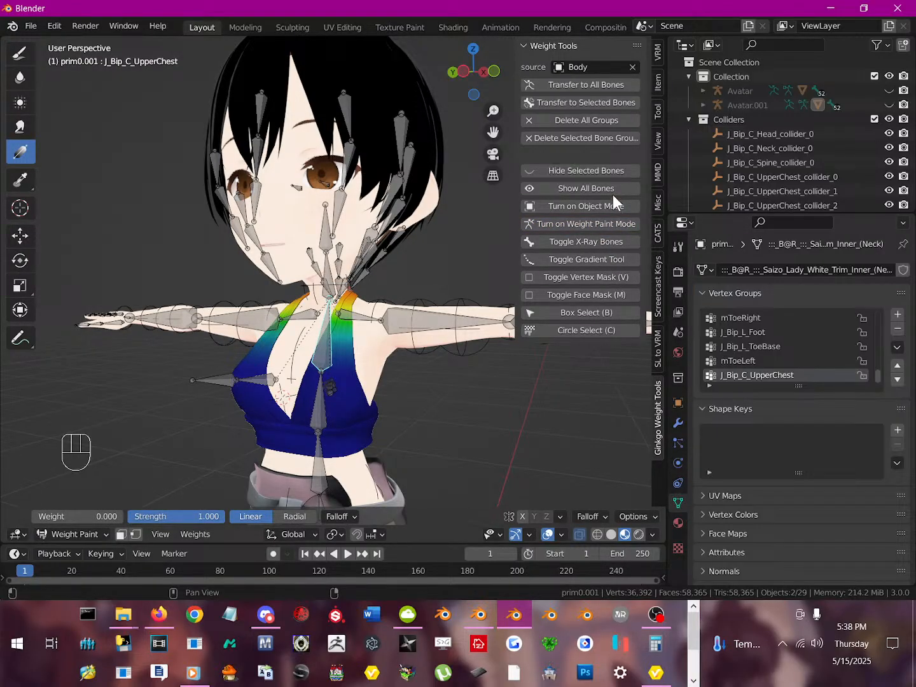
click(590, 120)
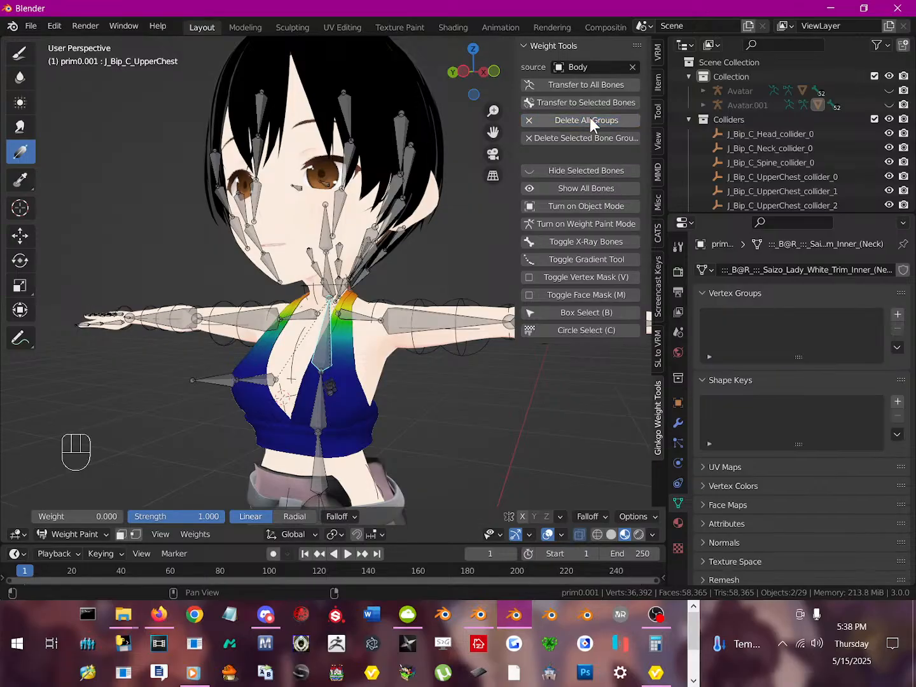
click(582, 84)
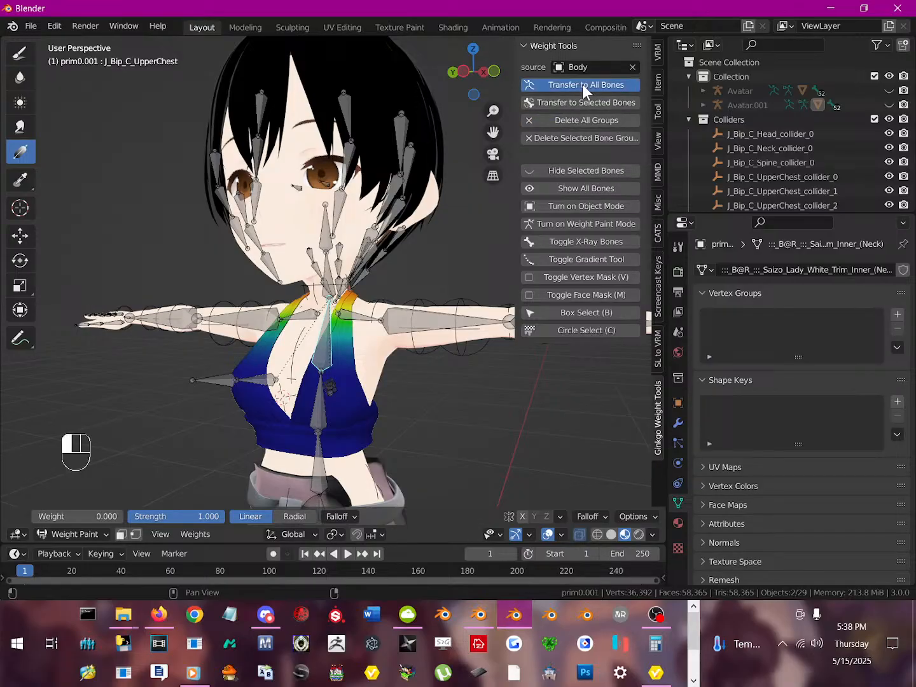
- Bend the J_Bip_C_UpperChest bone backward to test the transferred weights, and inspect the top's J_Bip_C_Chest weights
middle_drag(437, 272, 344, 337)
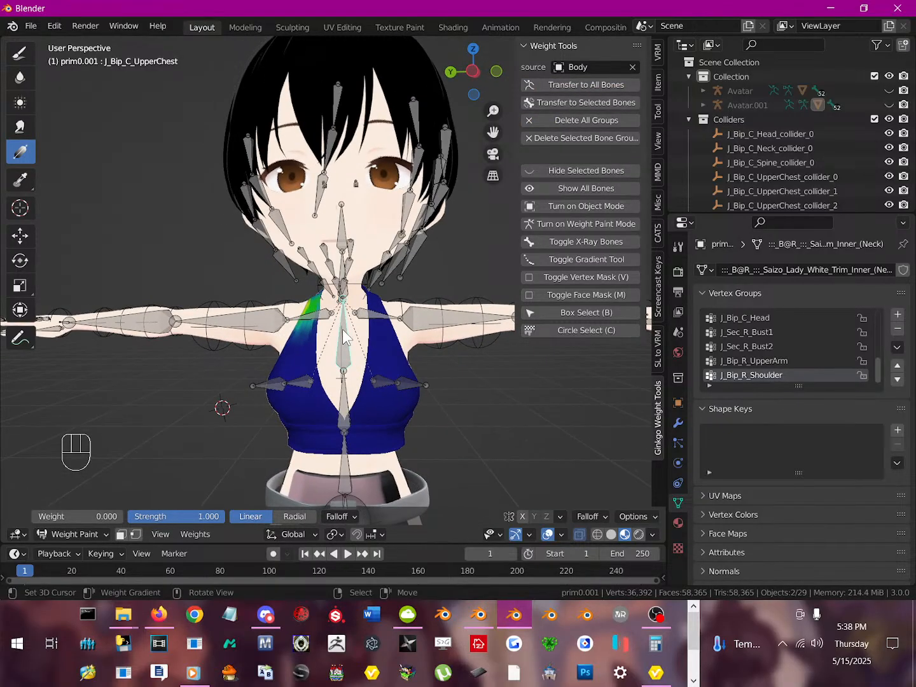
ctrl+click(343, 338)
key(r)
key(r)
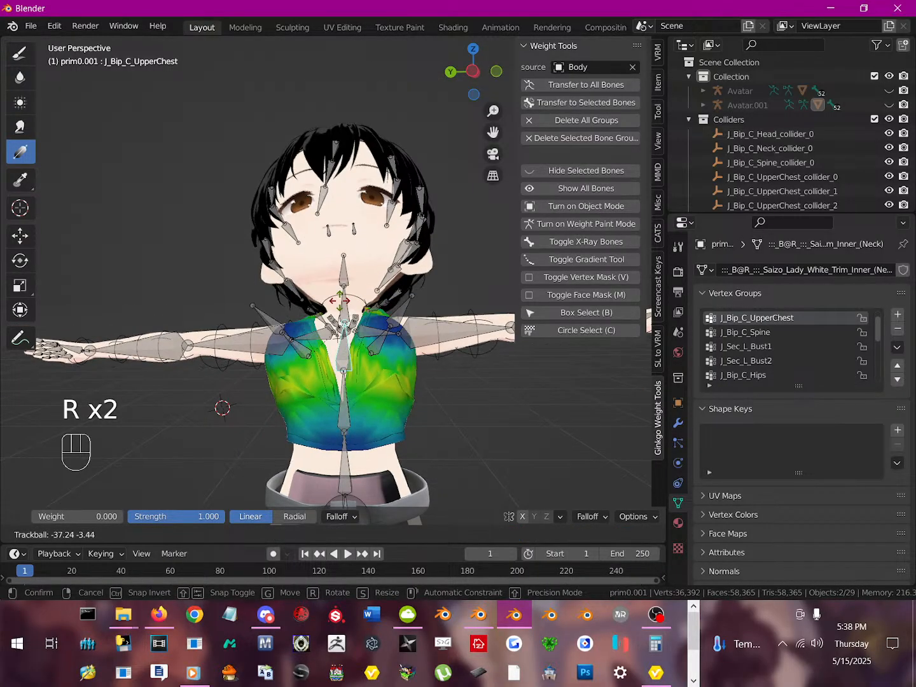
click(344, 295)
middle_drag(343, 295, 404, 312)
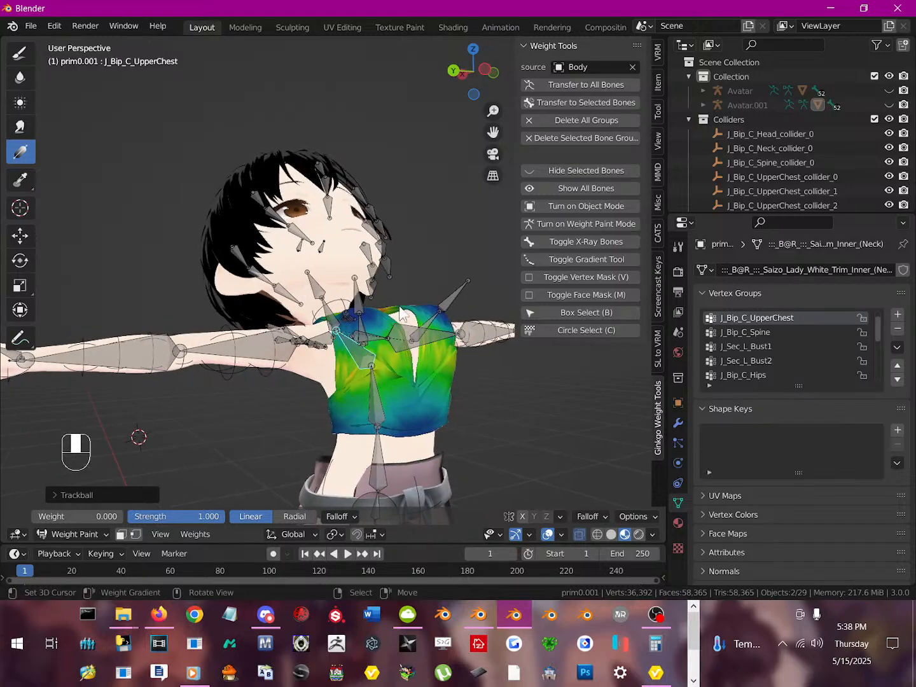
ctrl+click(372, 392)
middle_drag(374, 393, 266, 404)
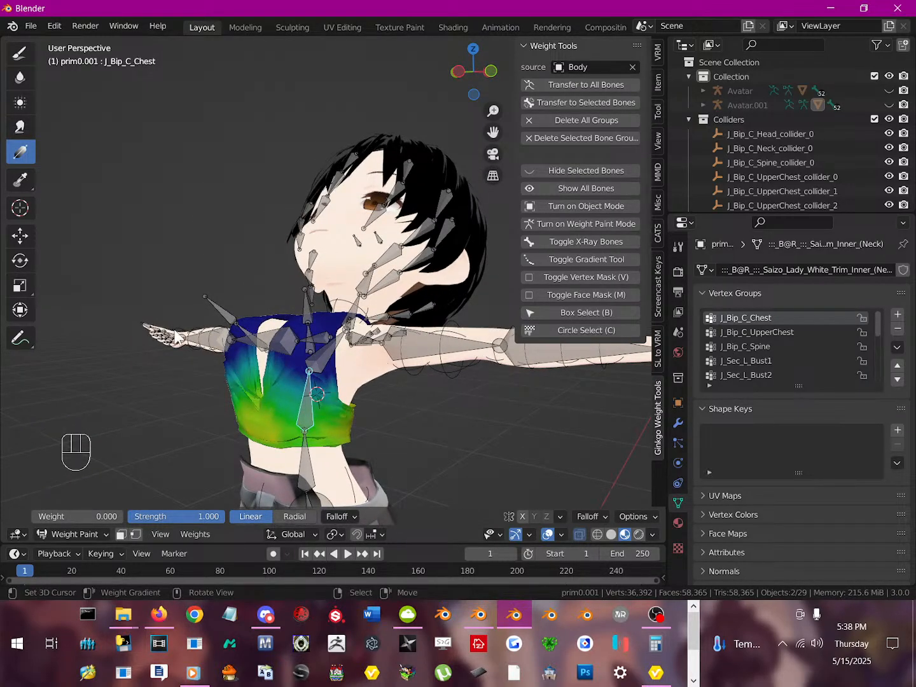
- Set the gradient's weight to 1.000 for weighting the J_Bip_C_Chest bone
click(101, 515)
drag(100, 514, 190, 484)
click(307, 424)
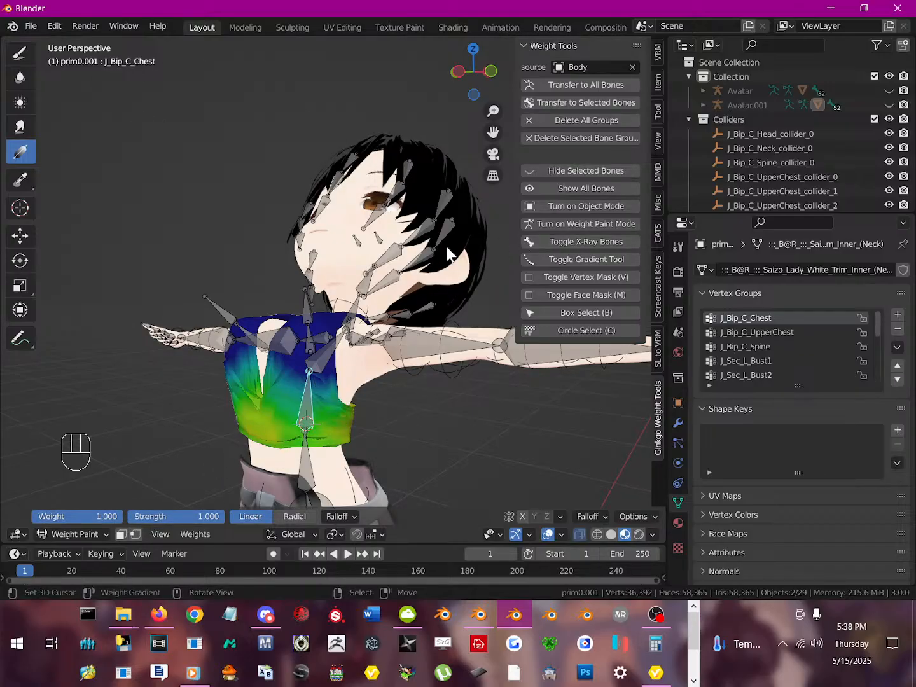
- Tilt the J_Bip_C_Chest bone to test how the top deforms, and undo the pose change
right_drag(236, 410, 267, 413)
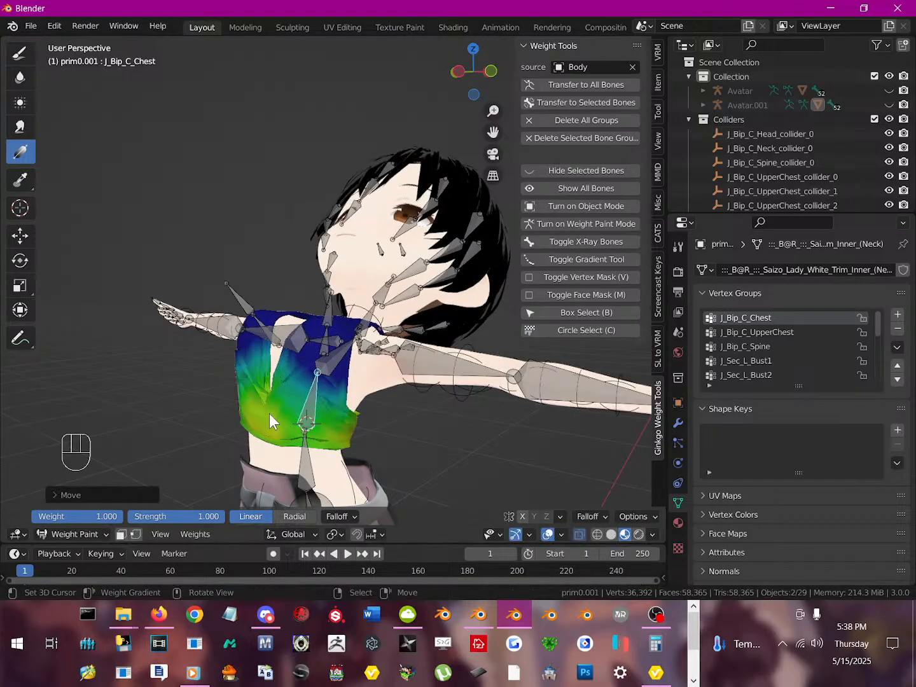
middle_drag(327, 332, 295, 295)
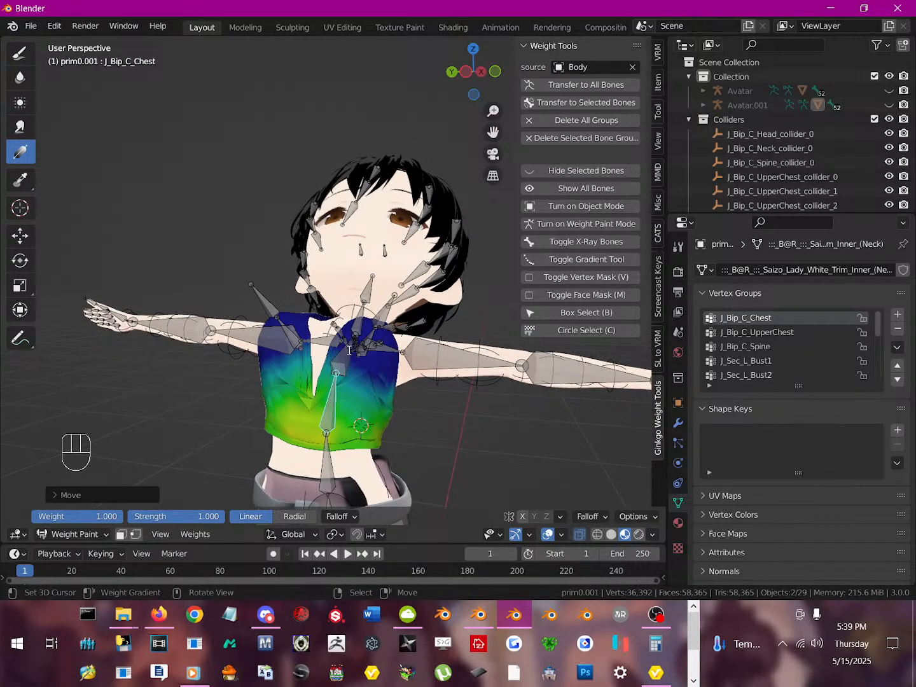
key(space)
text(R)
key(alt+r)
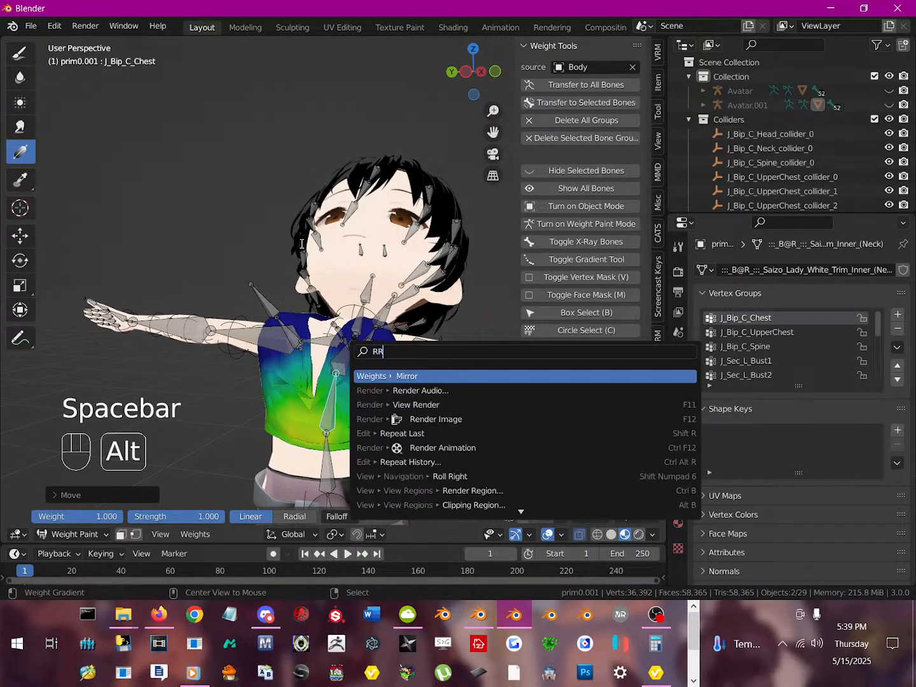
click(257, 215)
key(alt+z)
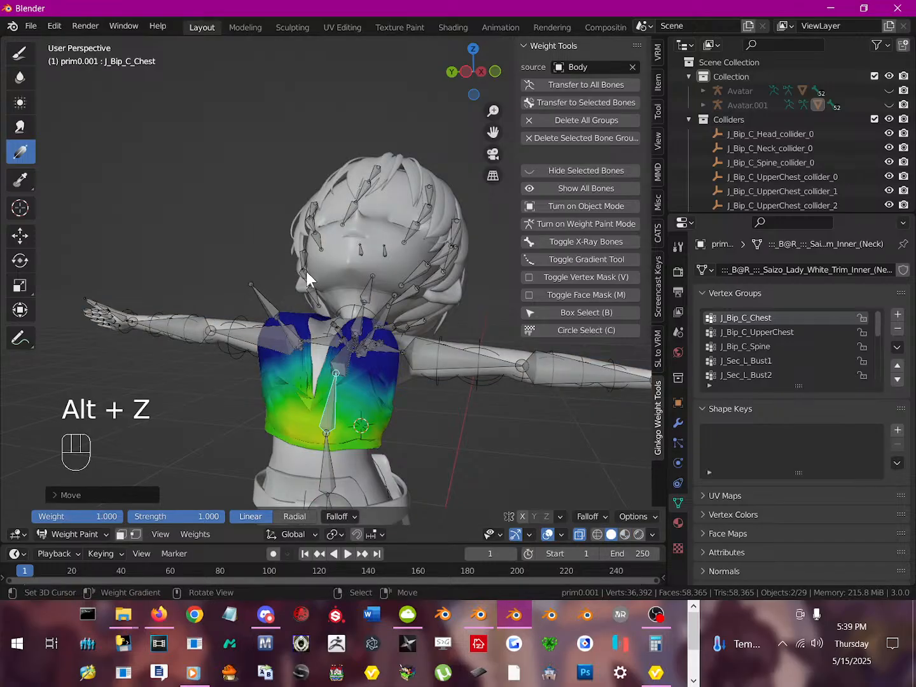
key(alt+z)
key(ctrl+z)
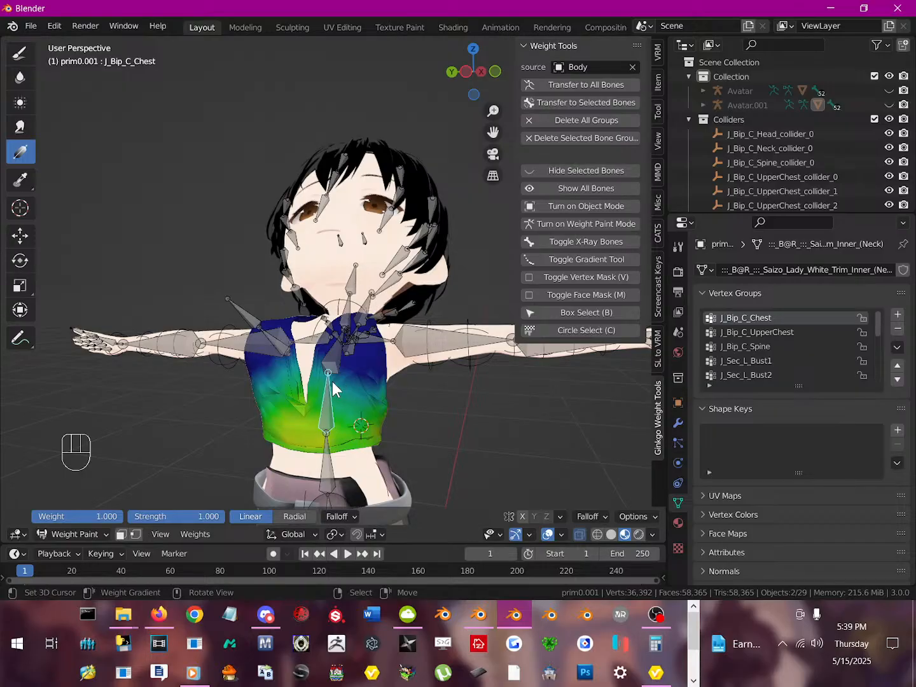
- Paint J_Bip_C_Chest weight at 1.000 with the Draw brush along the top's lower hem, around the front and side
middle_drag(323, 371, 352, 367)
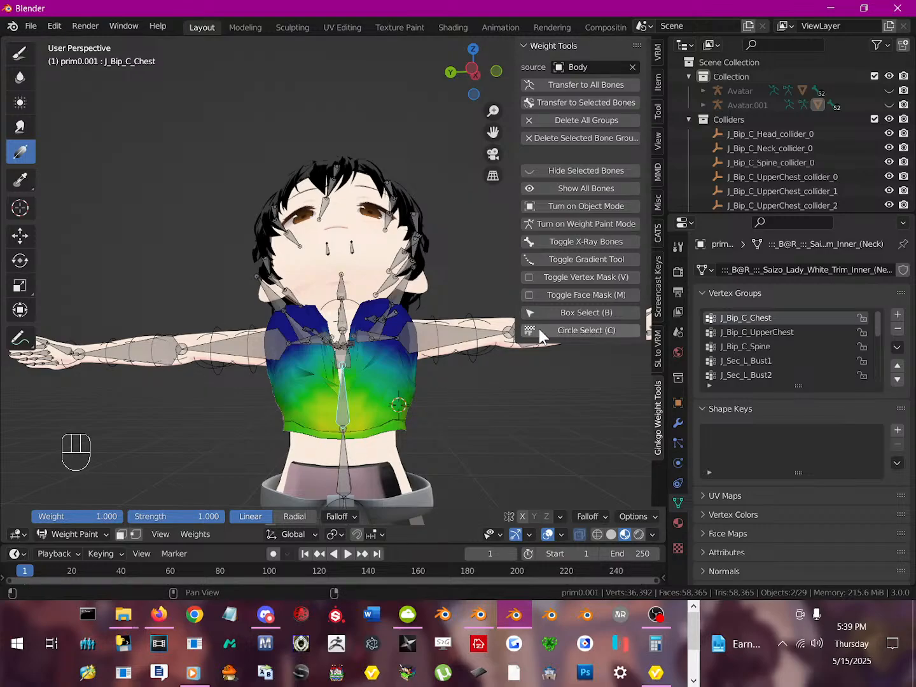
click(23, 52)
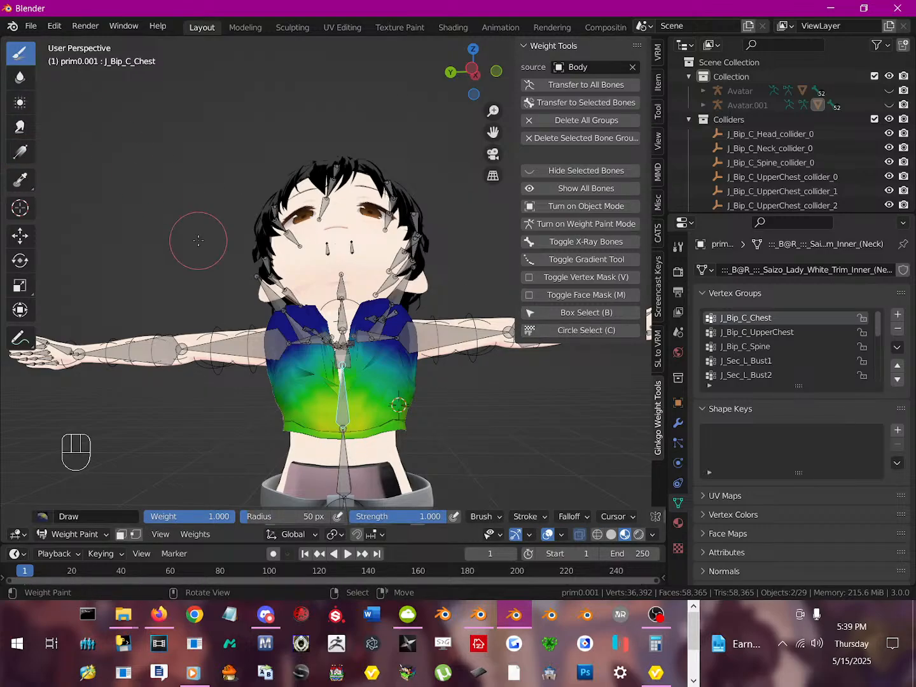
mouse_move(426, 432)
mouse_down()
mouse_move(269, 433)
mouse_move(420, 433)
mouse_move(399, 430)
mouse_up()
middle_drag(389, 440, 228, 425)
mouse_move(228, 423)
mouse_down()
mouse_move(321, 431)
mouse_move(238, 436)
mouse_move(338, 437)
mouse_up()
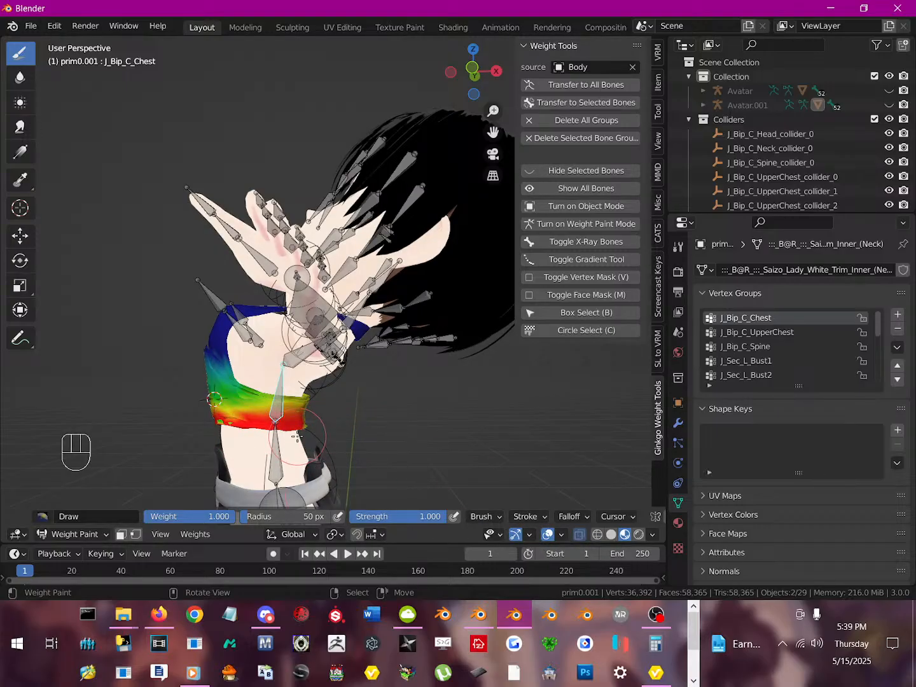
middle_drag(302, 440, 420, 450)
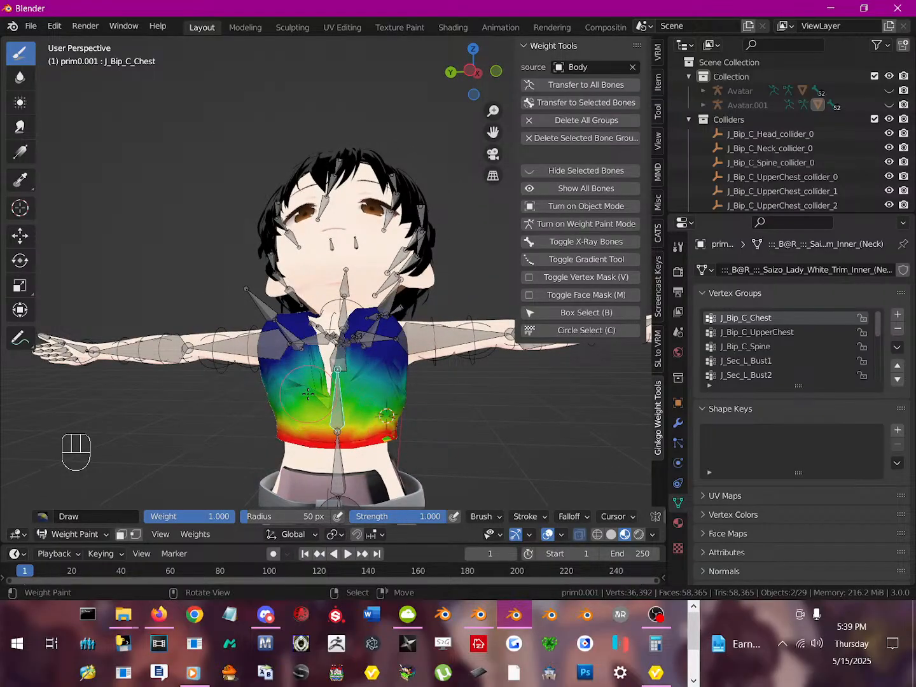
- Try further J_Bip_C_Chest weight strokes across the lower front of the top, and undo the last changes
mouse_move(317, 410)
mouse_down()
mouse_move(272, 390)
mouse_move(375, 412)
mouse_move(315, 430)
mouse_move(338, 425)
mouse_move(278, 431)
mouse_move(256, 417)
mouse_up()
middle_drag(307, 439, 329, 435)
mouse_move(330, 435)
mouse_down()
mouse_move(329, 407)
mouse_move(340, 401)
mouse_move(438, 393)
mouse_move(359, 394)
mouse_move(404, 397)
mouse_up()
key(ctrl+z)
key(ctrl+z)
key(ctrl+z)
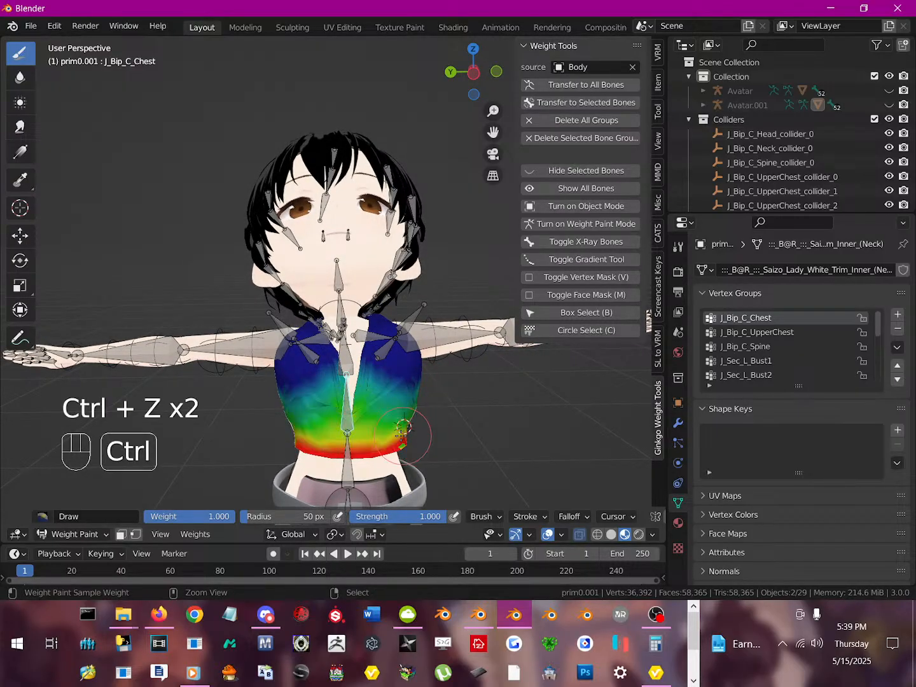
key(ctrl+z)
key(ctrl+z)
- Select all bones and clear their rotation to return the avatar to its rest pose
key(a)
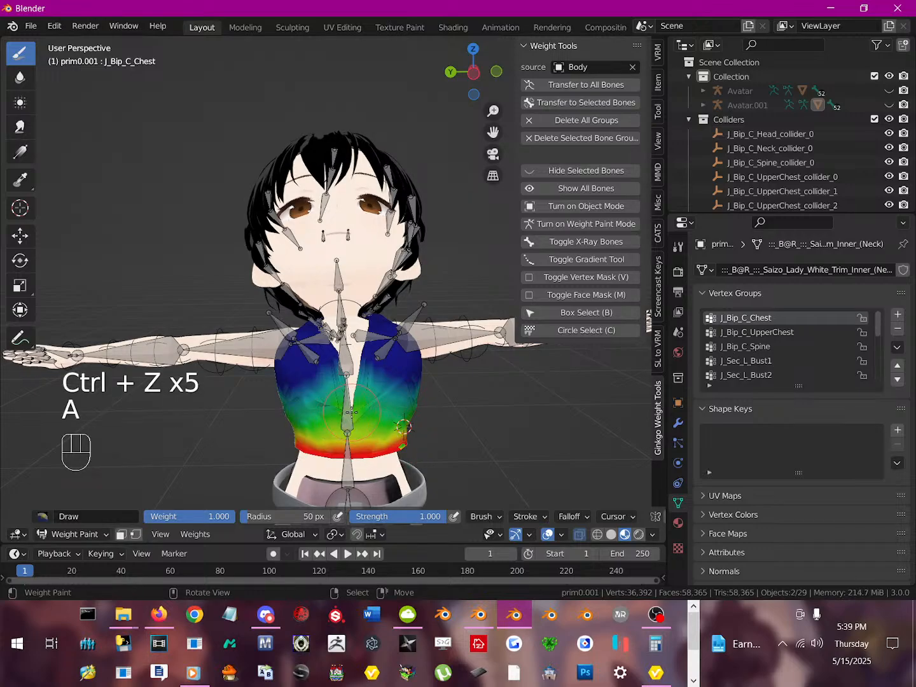
key(a)
key(alt+r)
middle_drag(345, 372, 341, 354)
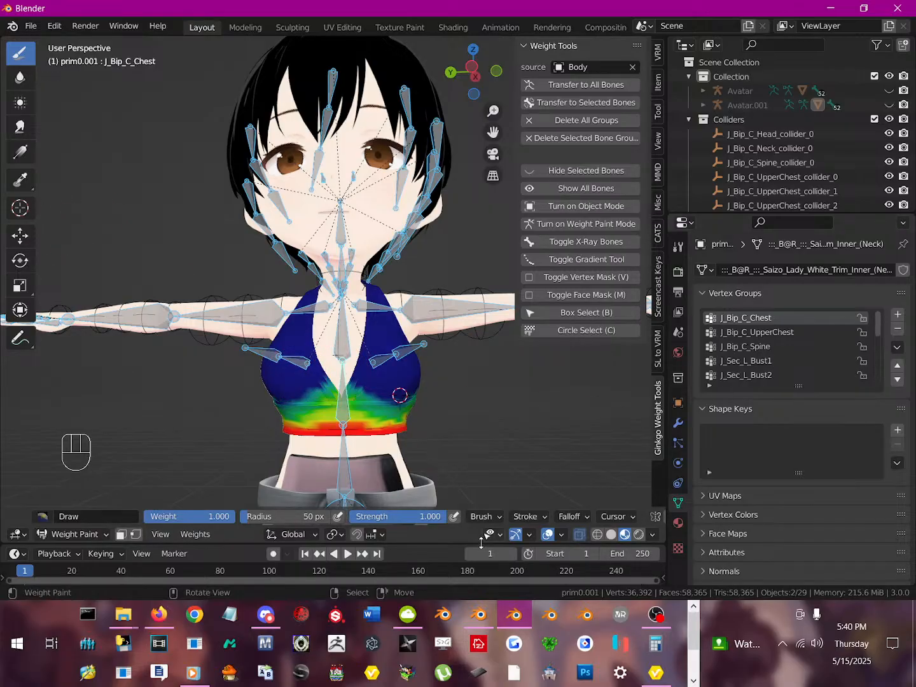
right_click(347, 411)
key(a)
key(a)
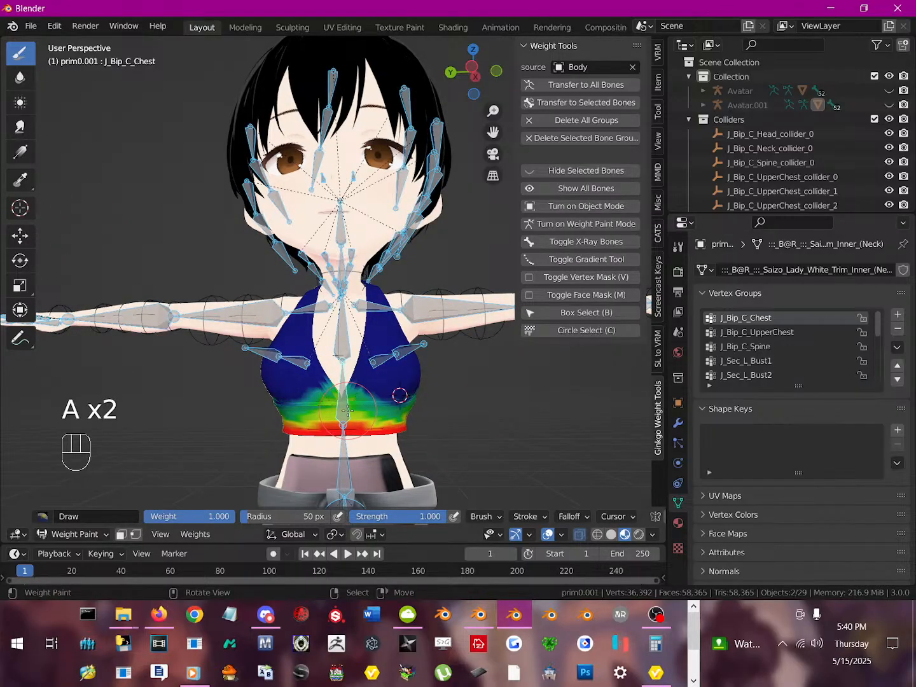
key(alt+r)
middle_drag(349, 409, 382, 395)
scroll(394, 393, down, 3)
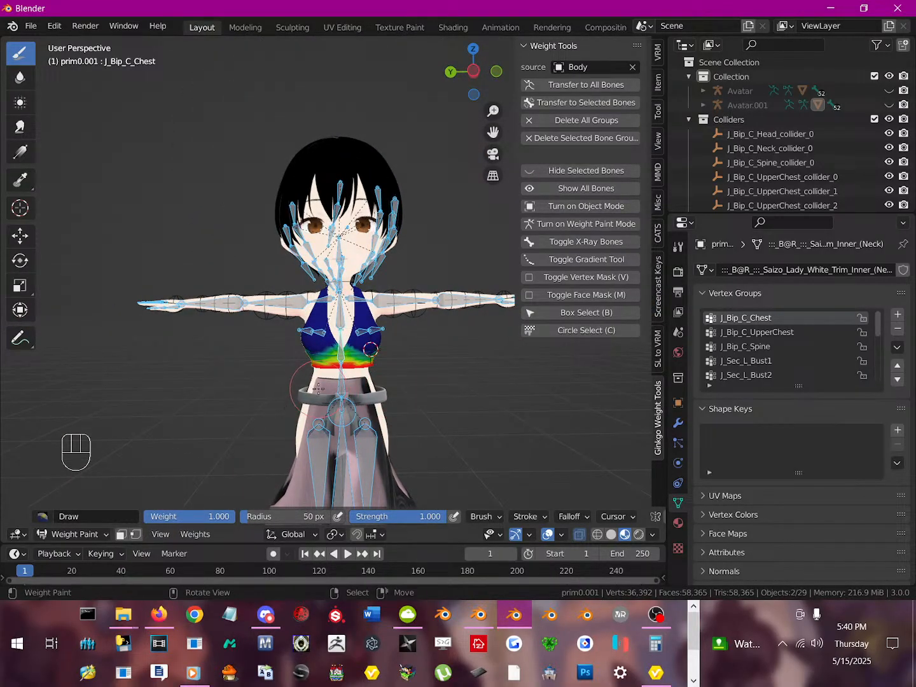
scroll(318, 357, up, 1)
- Start a Collada (.dae) import, go up to the aki folder and maximize the file browser
click(52, 26)
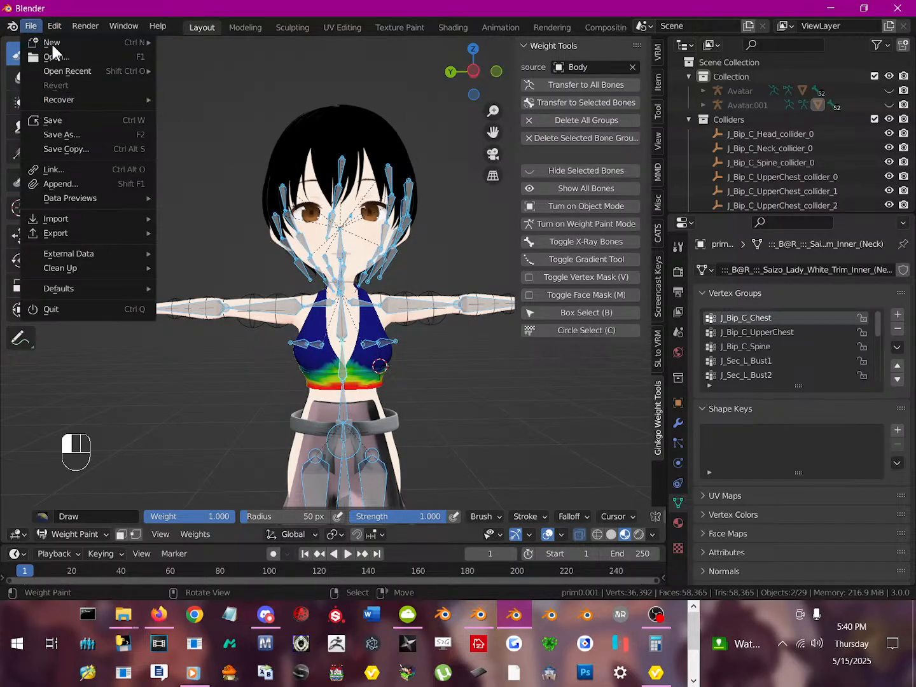
click(34, 22)
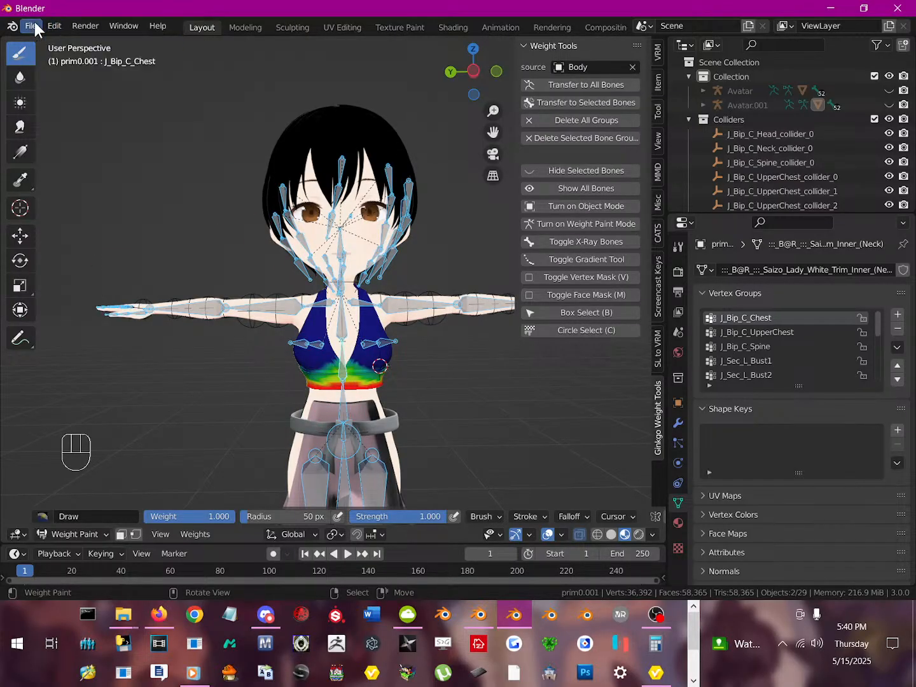
click(34, 22)
mouse_move(88, 220)
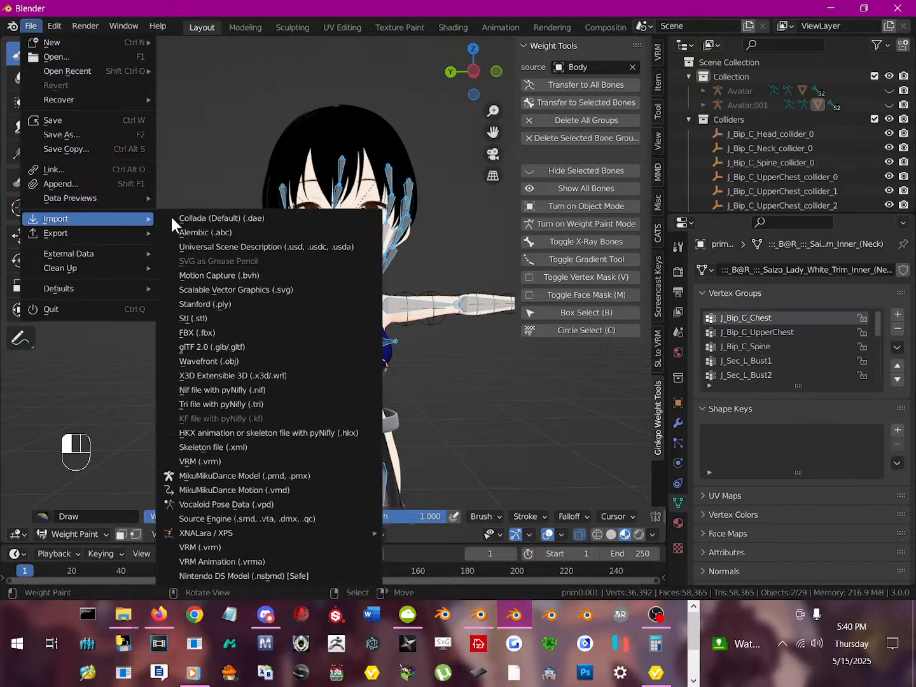
click(252, 216)
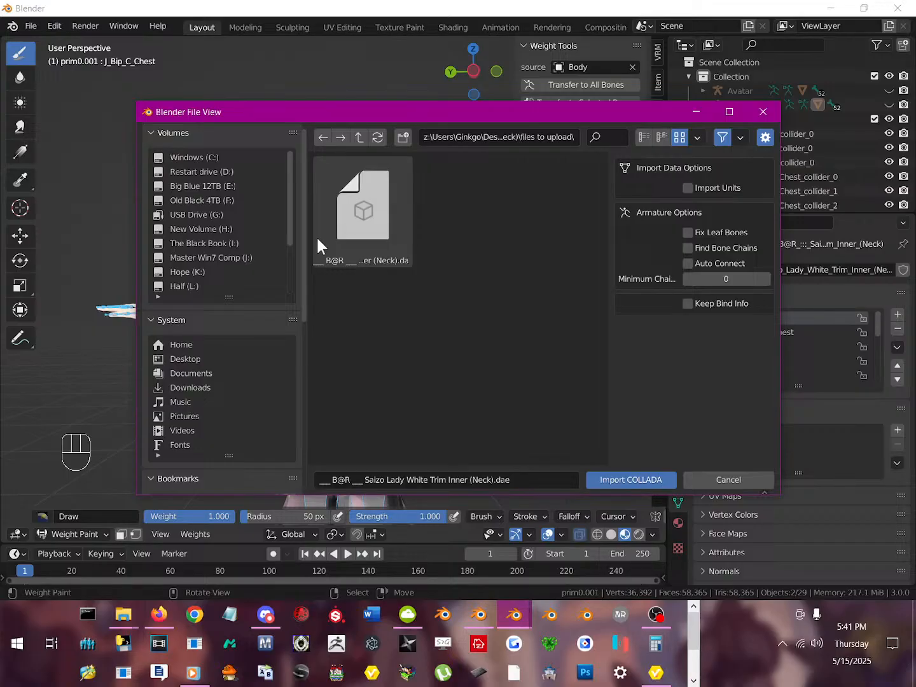
click(360, 137)
click(361, 137)
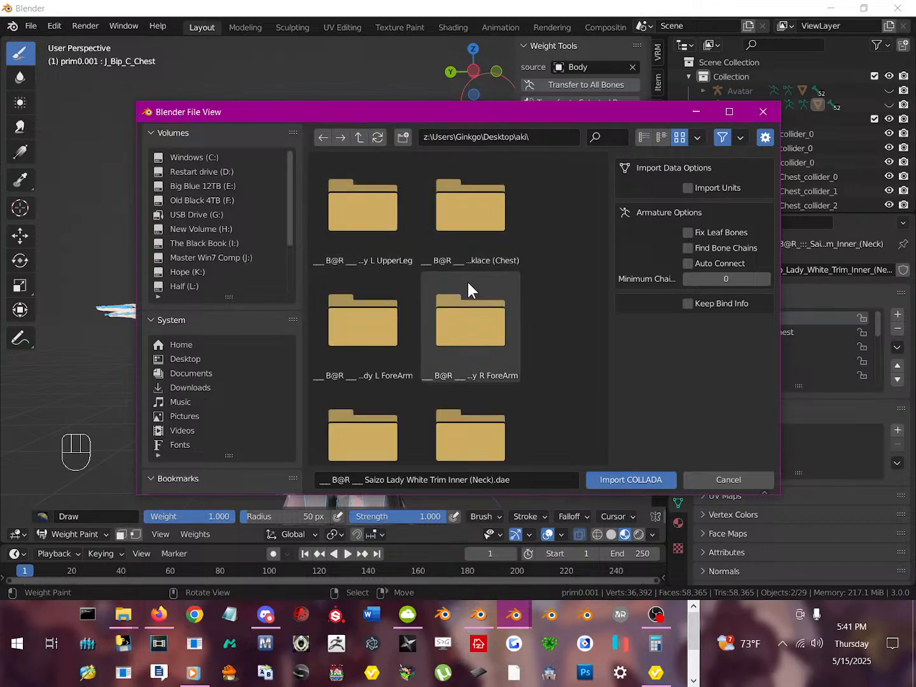
scroll(509, 289, down, 2)
scroll(550, 291, down, 3)
click(729, 112)
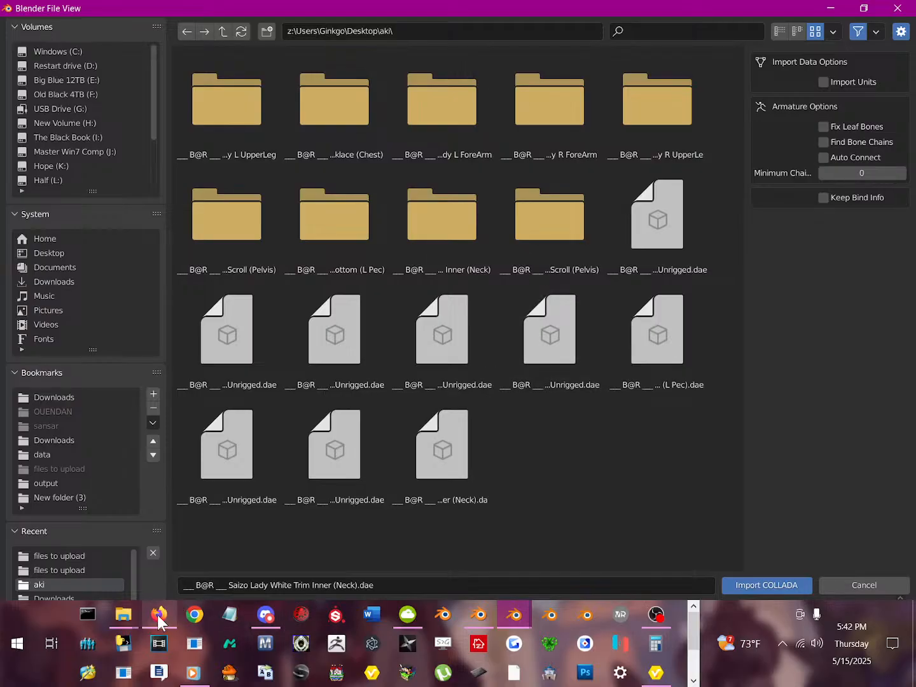
- Show the desktop and open StreetFighterLegends(2006)0002(MC)Alts-1.jpg for viewing
click(914, 617)
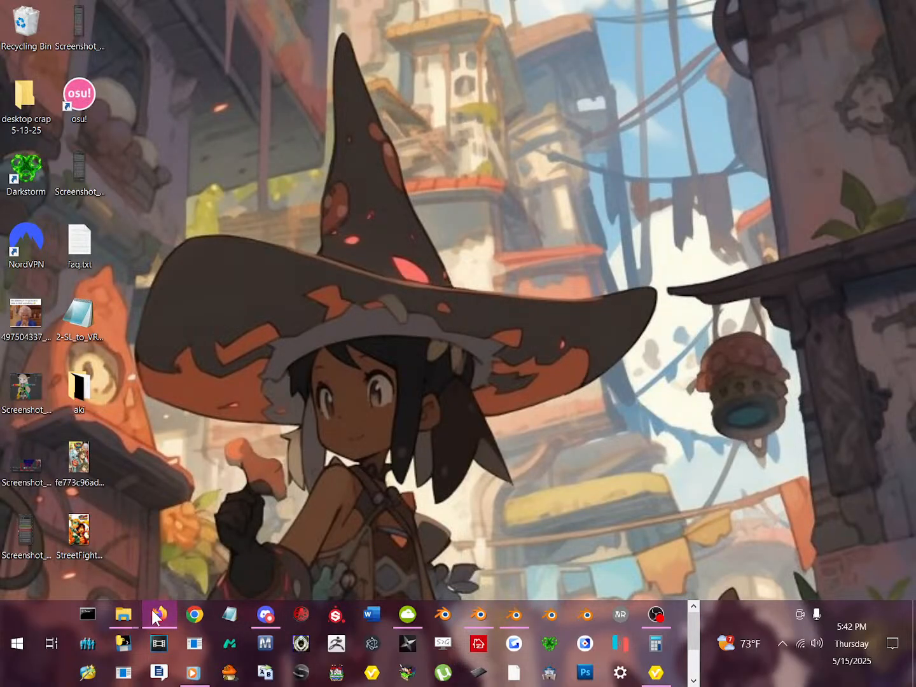
click(69, 539)
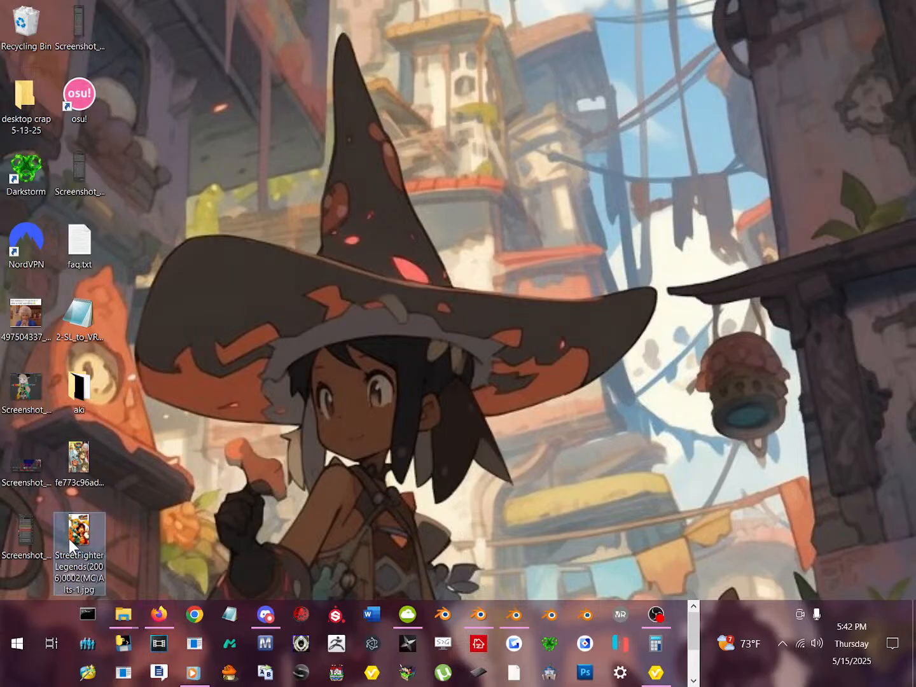
double_click(69, 539)
drag(271, 77, 401, 45)
scroll(371, 273, down, 1)
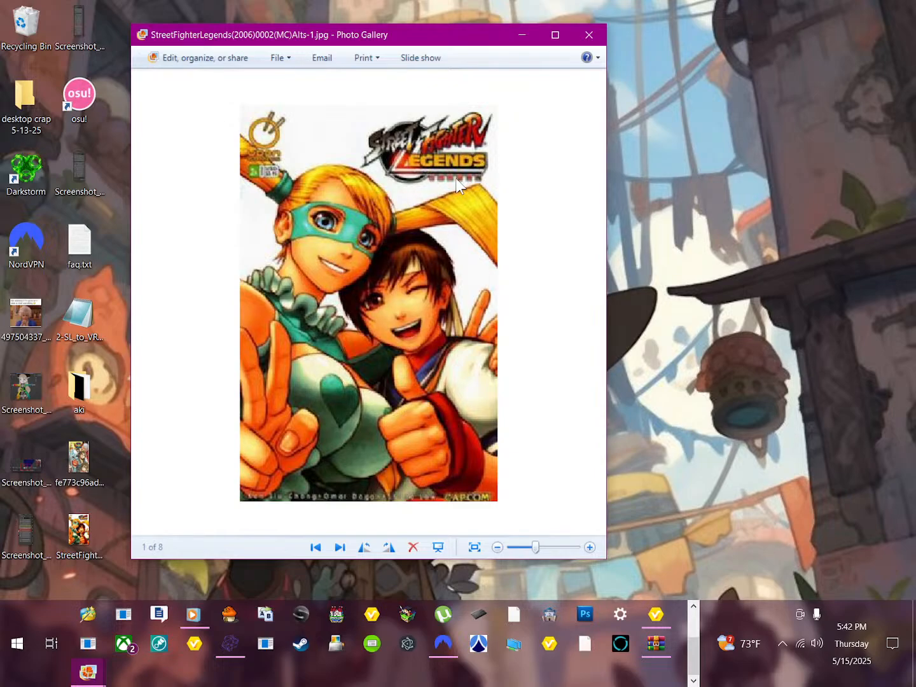
- Open fe773c96ad3d03a4dd9336c15ce01745.jpg and arrange both comic cover images side by side for comparison
double_click(95, 462)
scroll(286, 367, up, 1)
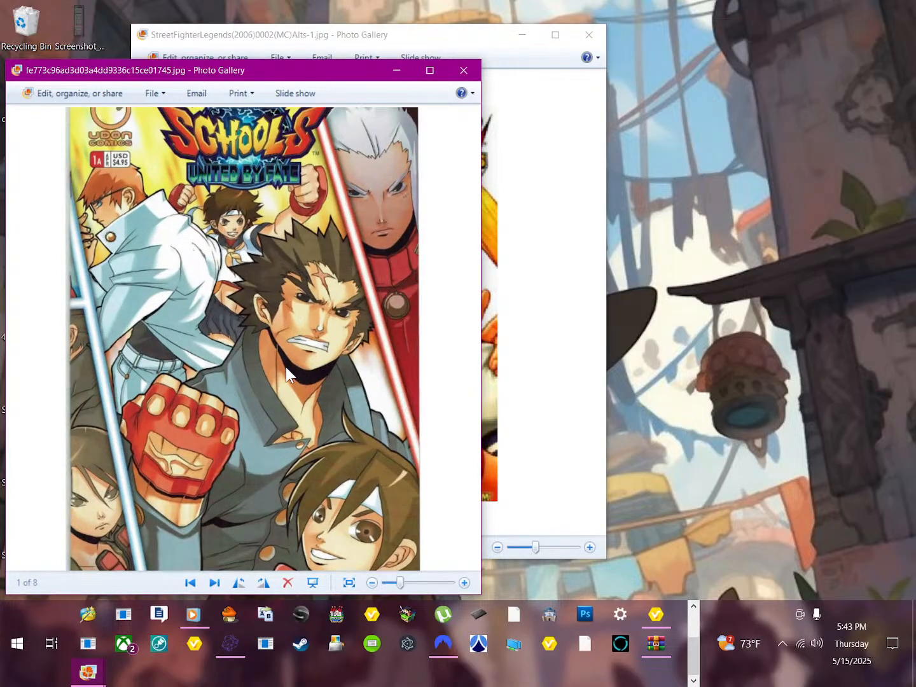
drag(313, 64, 313, 25)
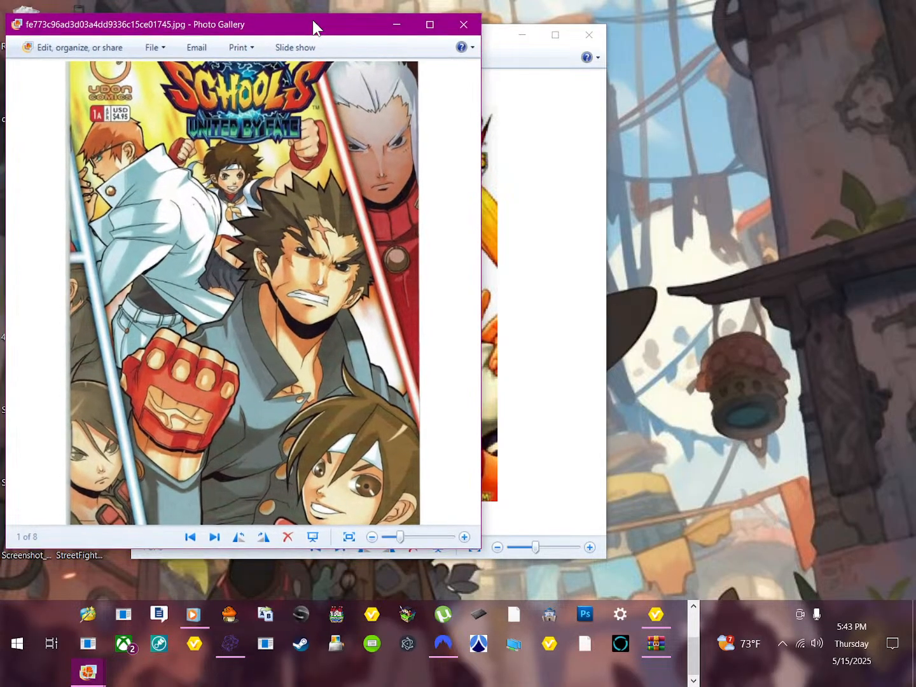
click(521, 190)
drag(418, 44, 761, 55)
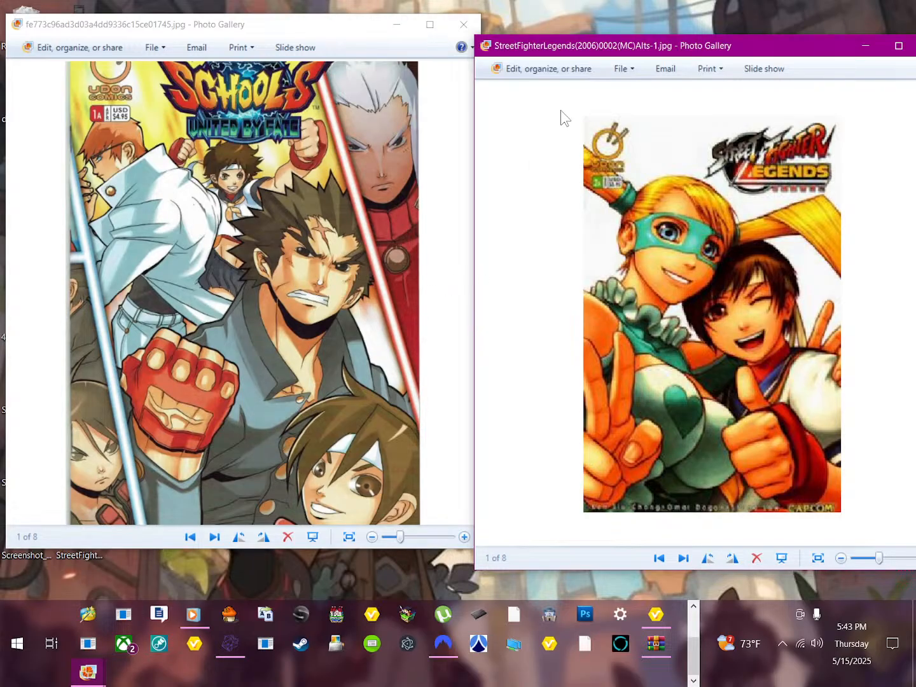
- Close both comic cover images and switch back to Blender's Collada import file browser
drag(814, 51, 755, 60)
click(880, 55)
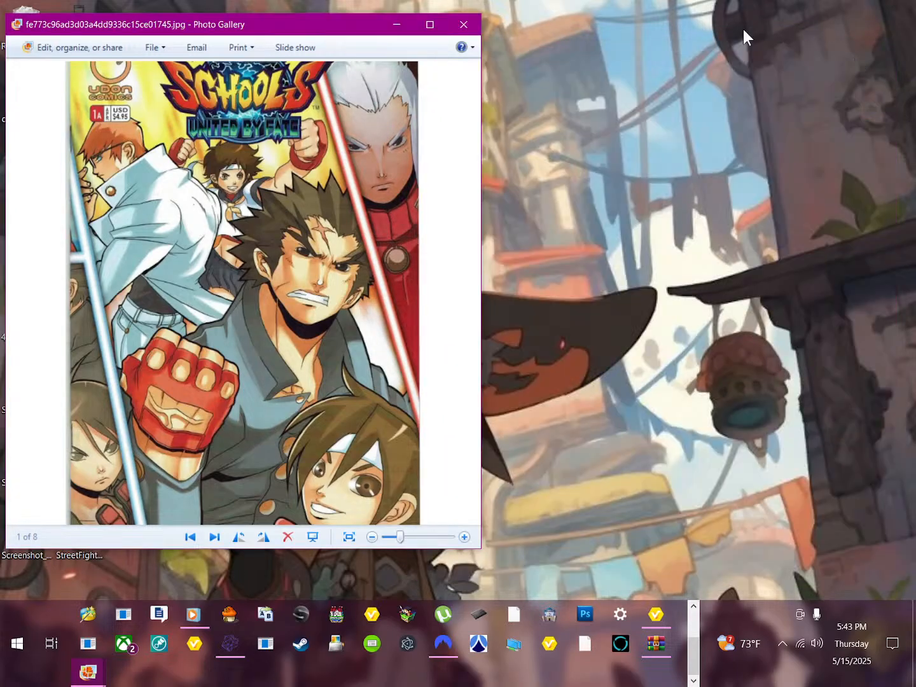
click(463, 26)
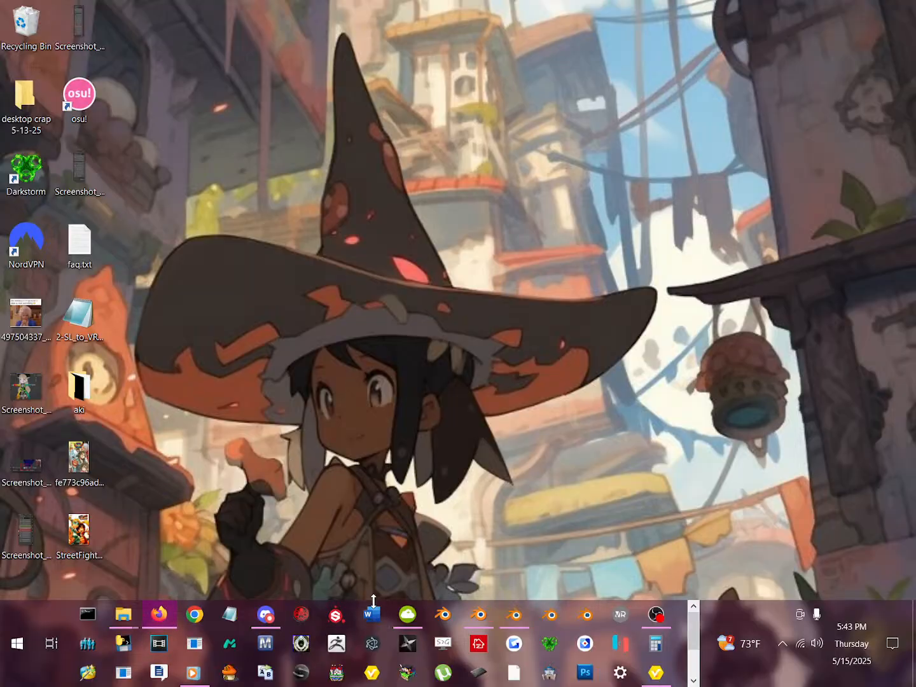
click(488, 621)
click(489, 621)
click(519, 617)
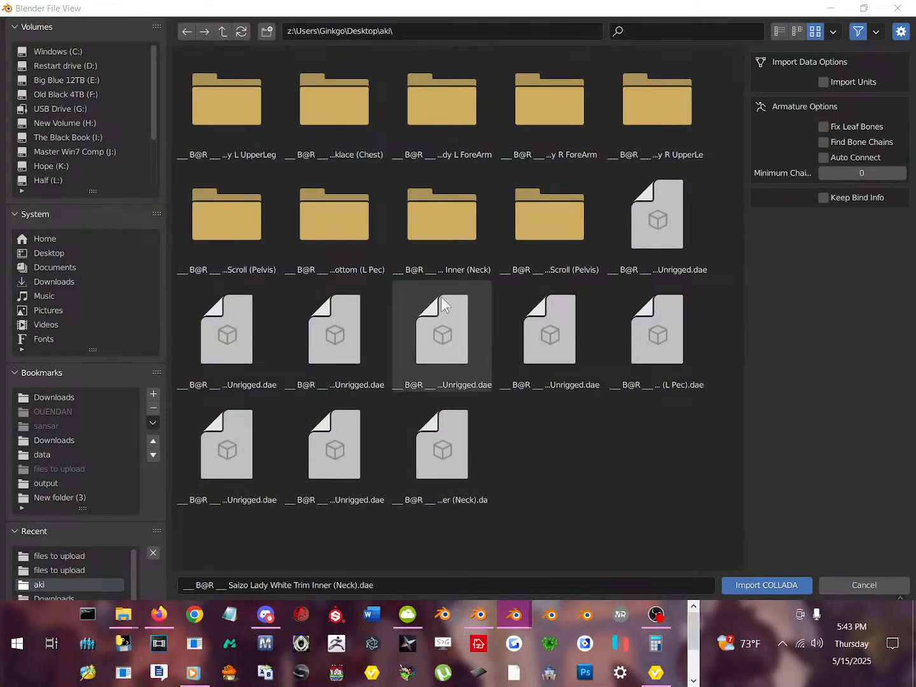
- Look through the Saizo Lady part folders and Collada files in the aki folder for the next outfit piece
click(489, 218)
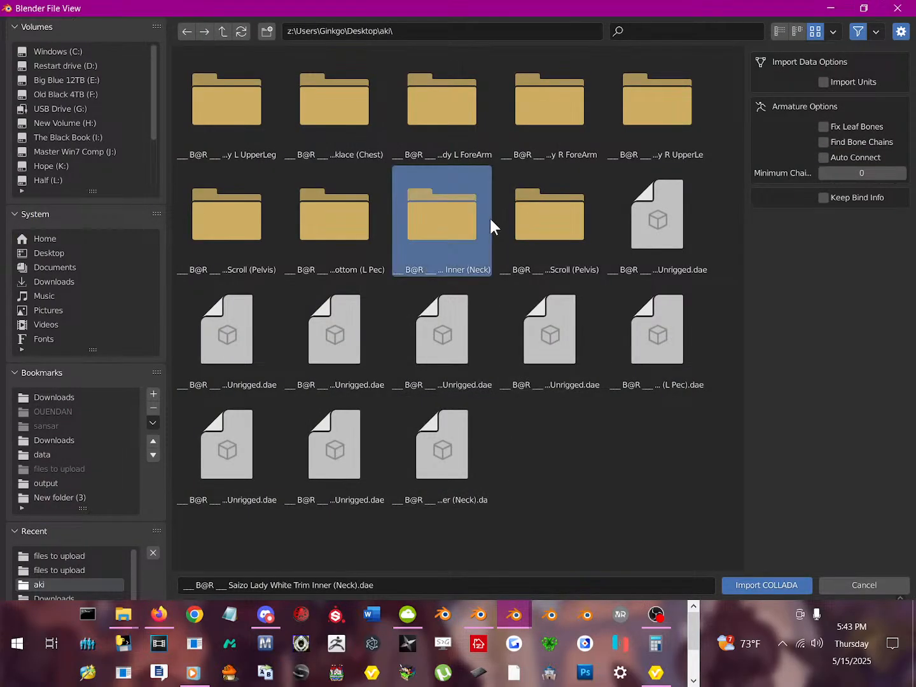
click(362, 237)
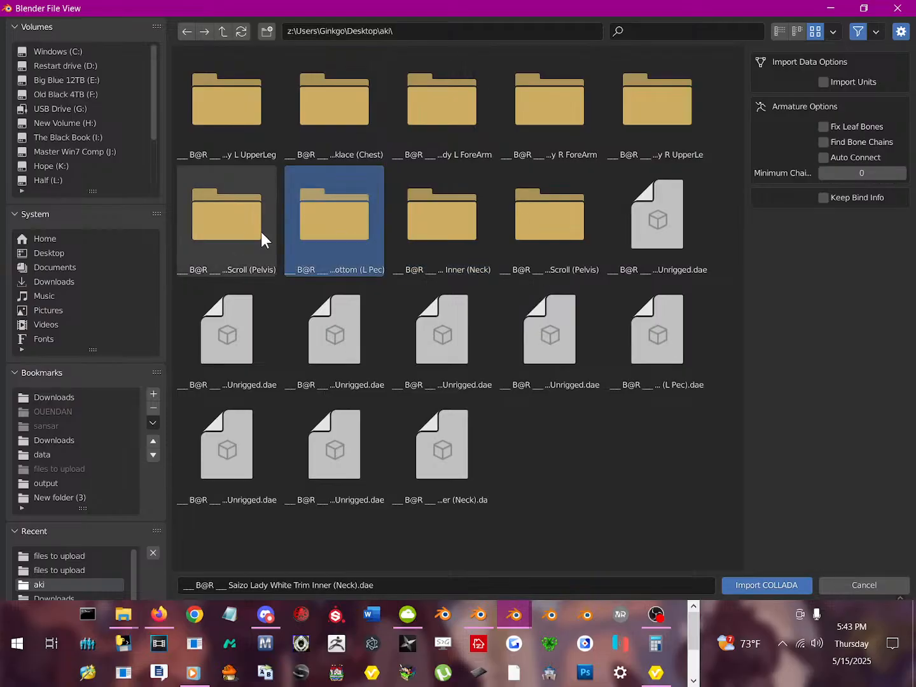
click(237, 232)
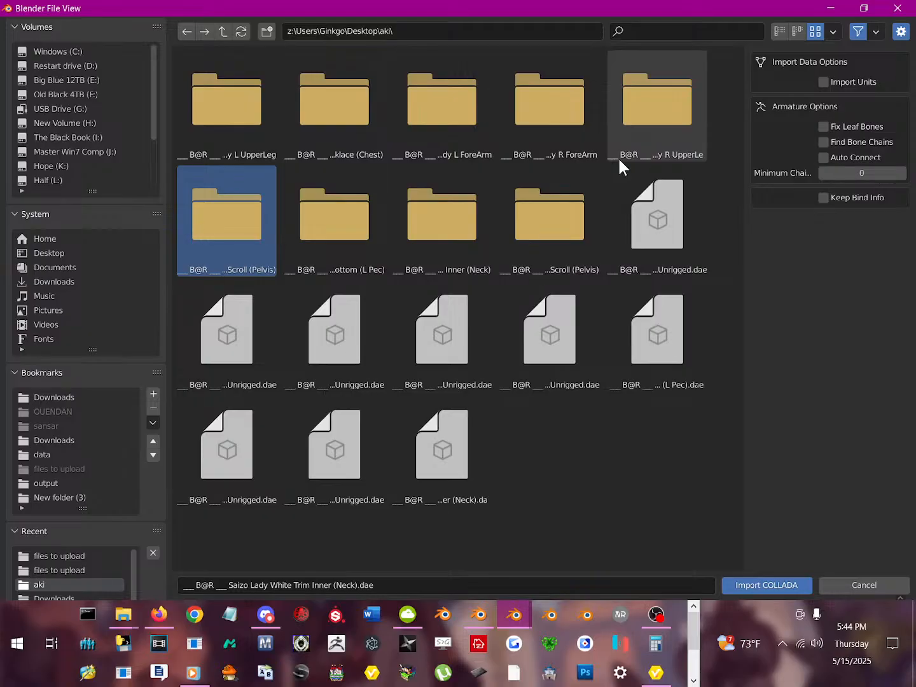
click(444, 230)
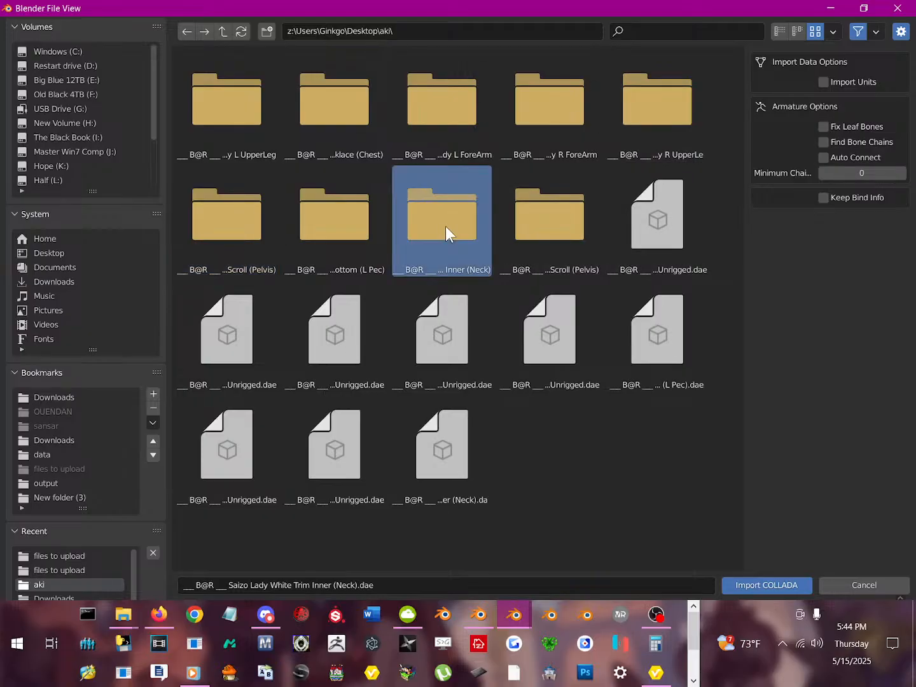
click(634, 247)
click(318, 332)
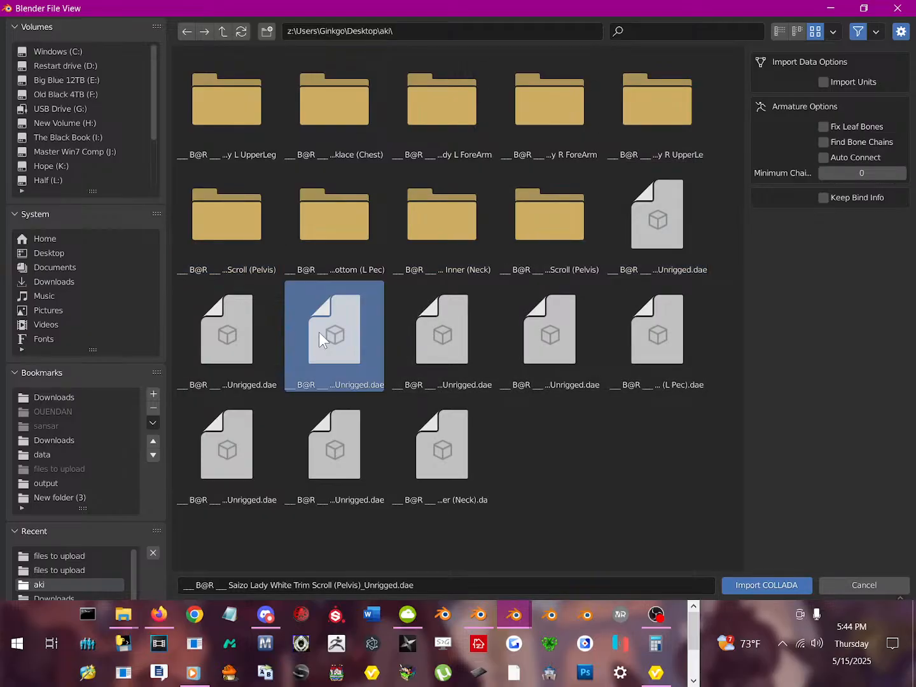
click(364, 133)
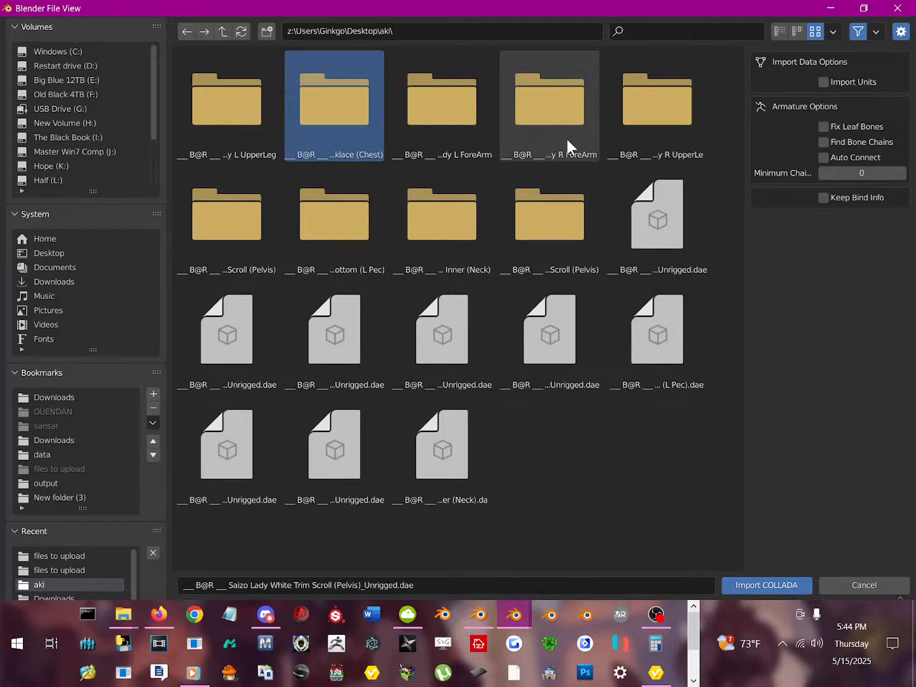
click(636, 125)
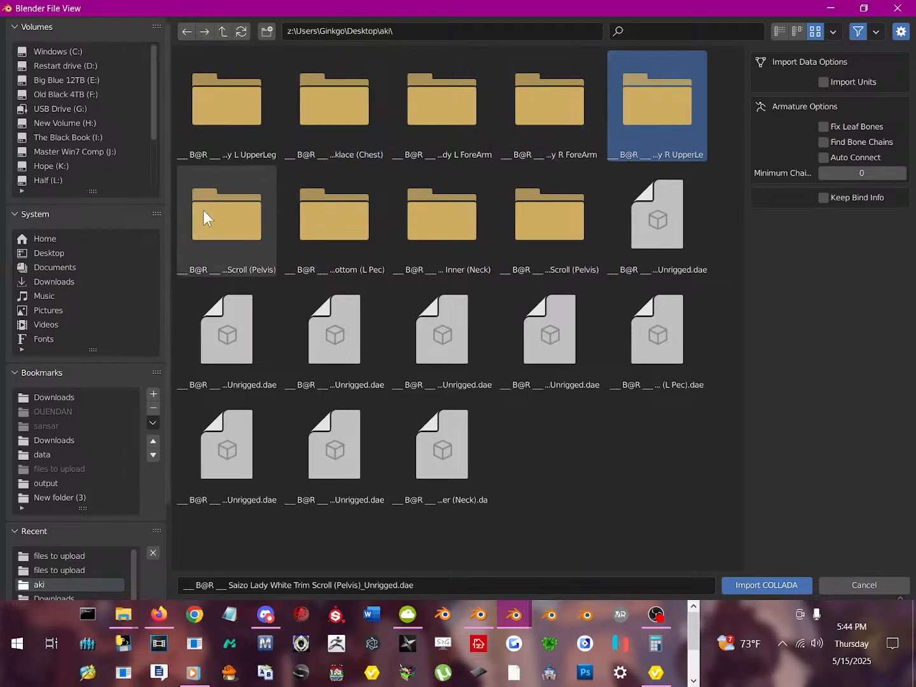
click(252, 230)
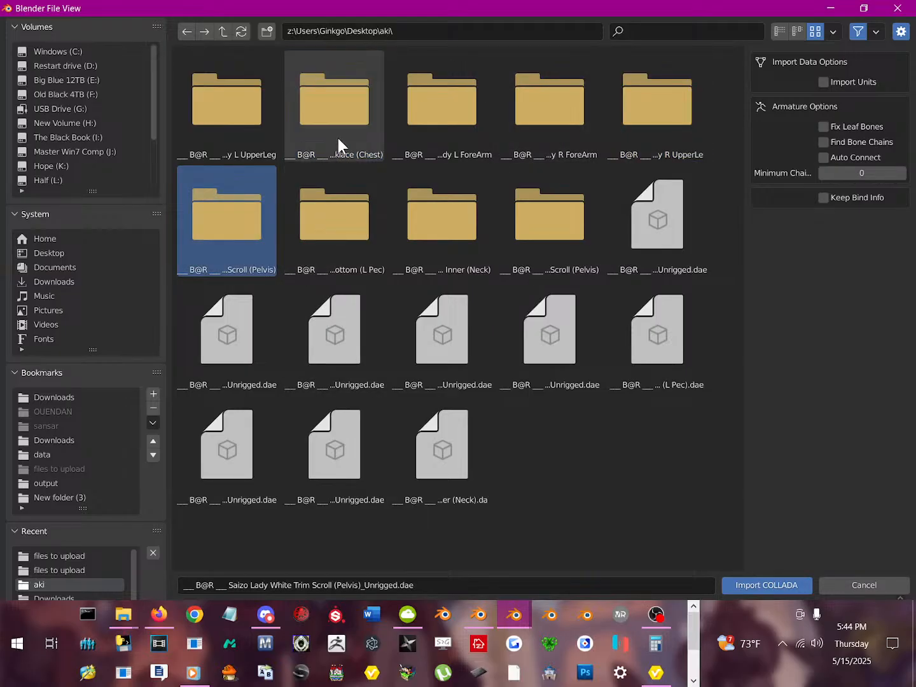
click(251, 138)
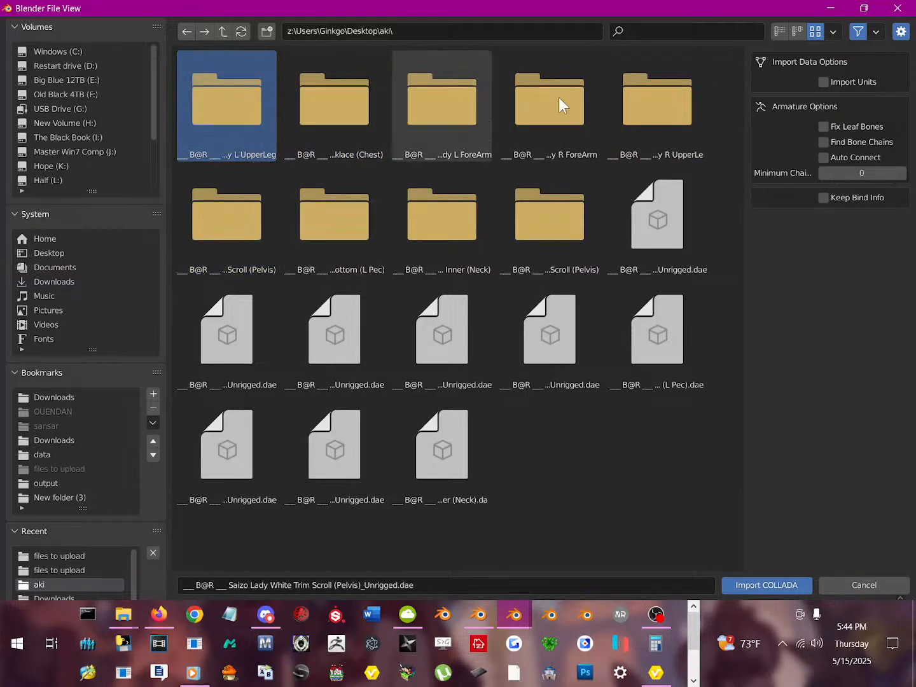
- List the files with full names and import the Saizo Lady Necklace (Chest)_Unrigged.dae file from the necklace's files to upload folder
click(797, 32)
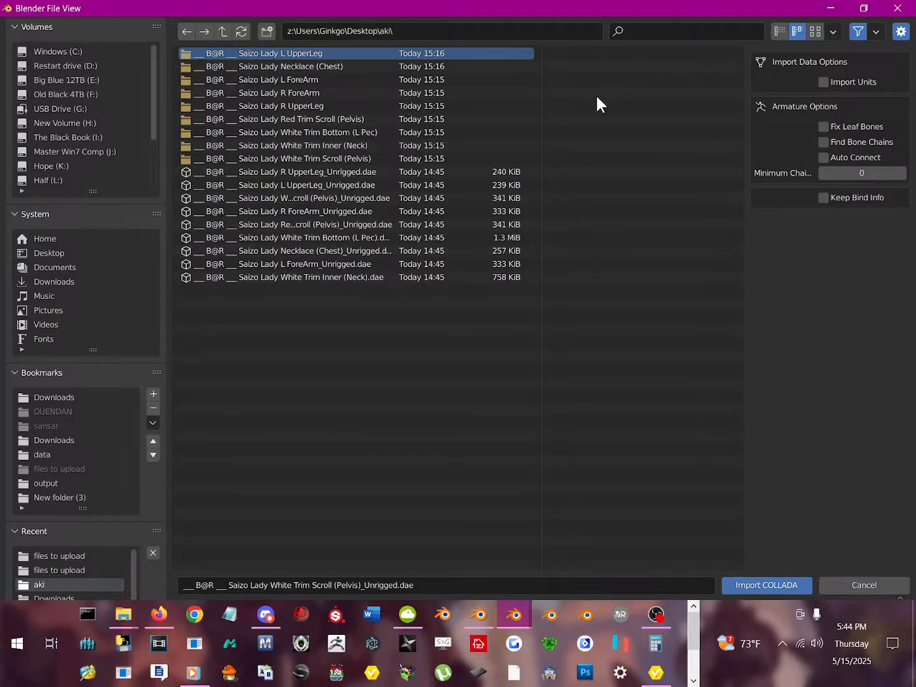
click(384, 64)
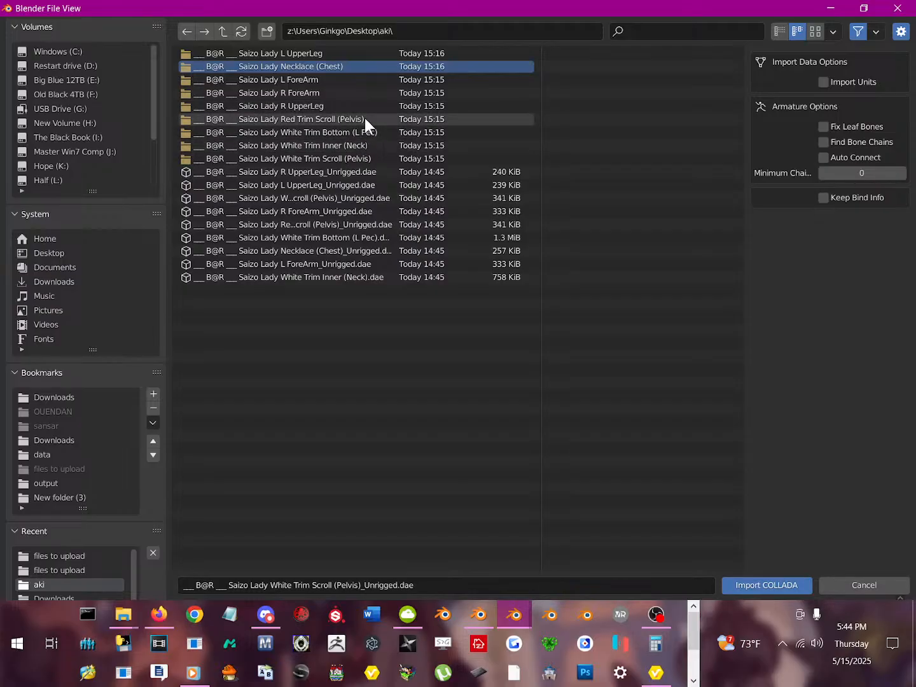
double_click(347, 66)
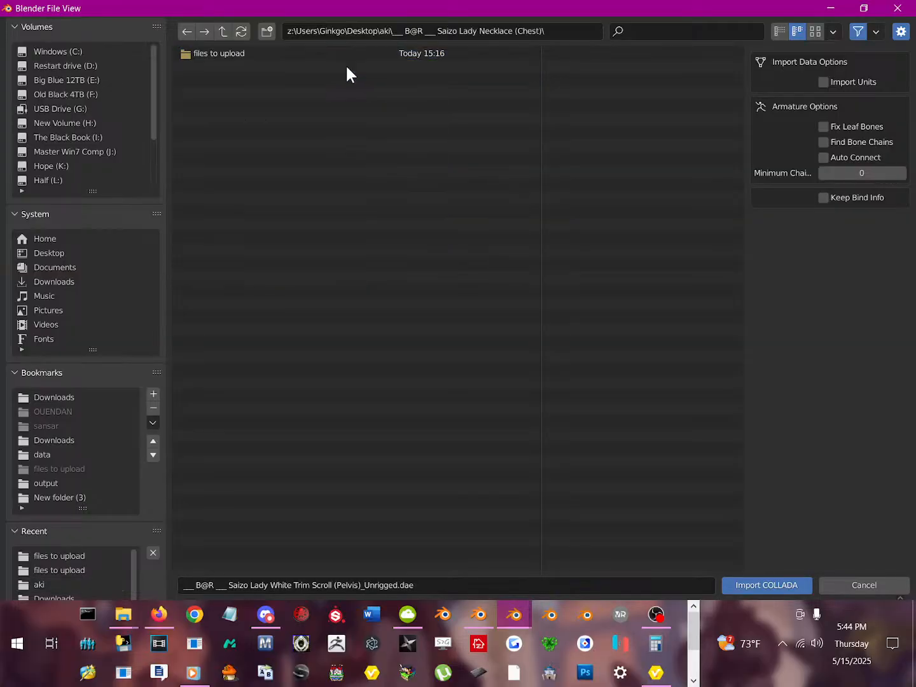
click(276, 52)
double_click(275, 52)
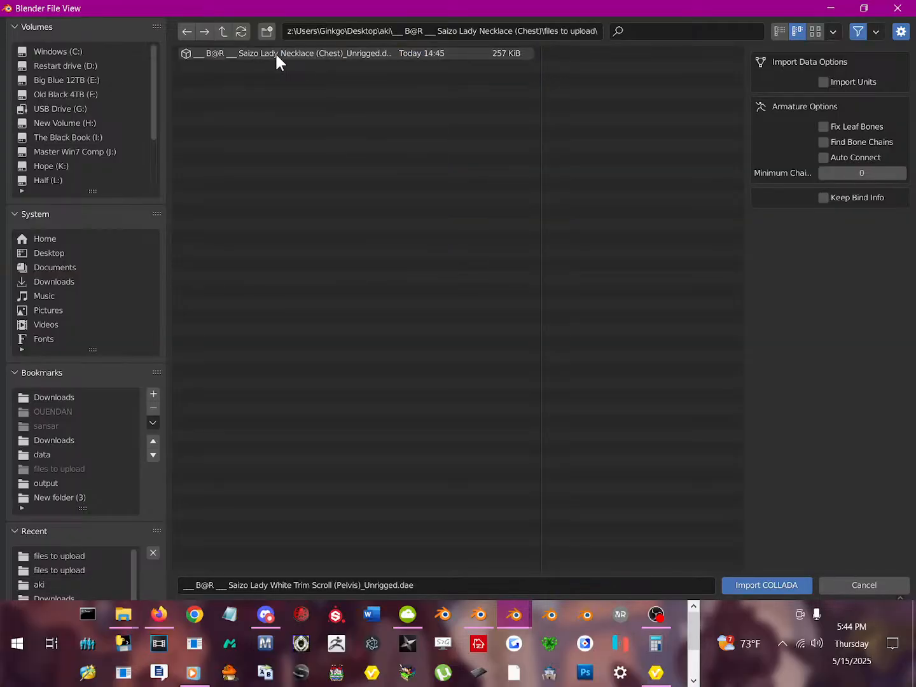
double_click(275, 52)
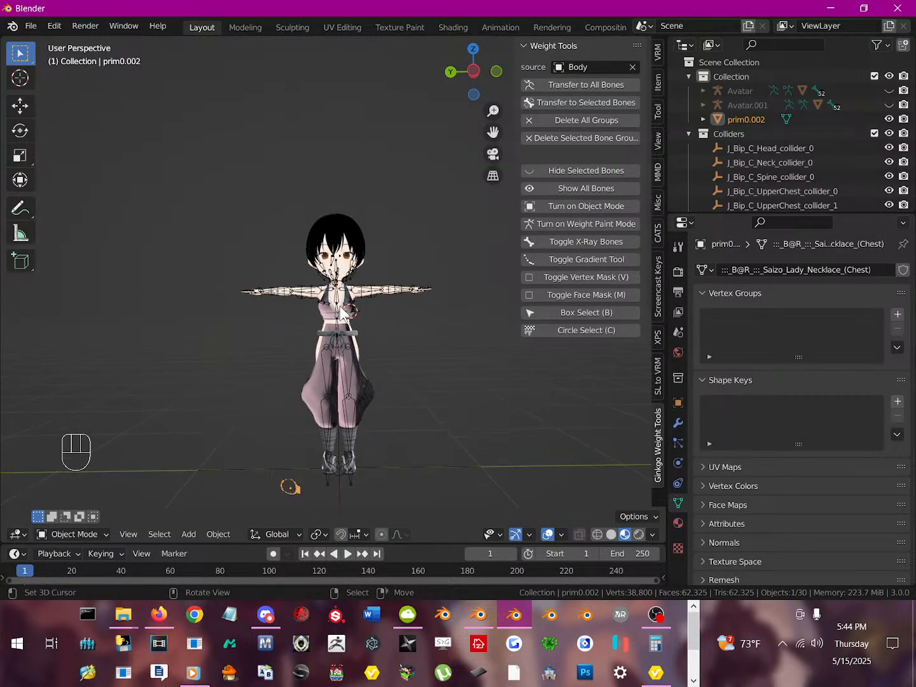
- Move the imported necklace from the floor beside the avatar to just above its head
scroll(331, 321, down, 3)
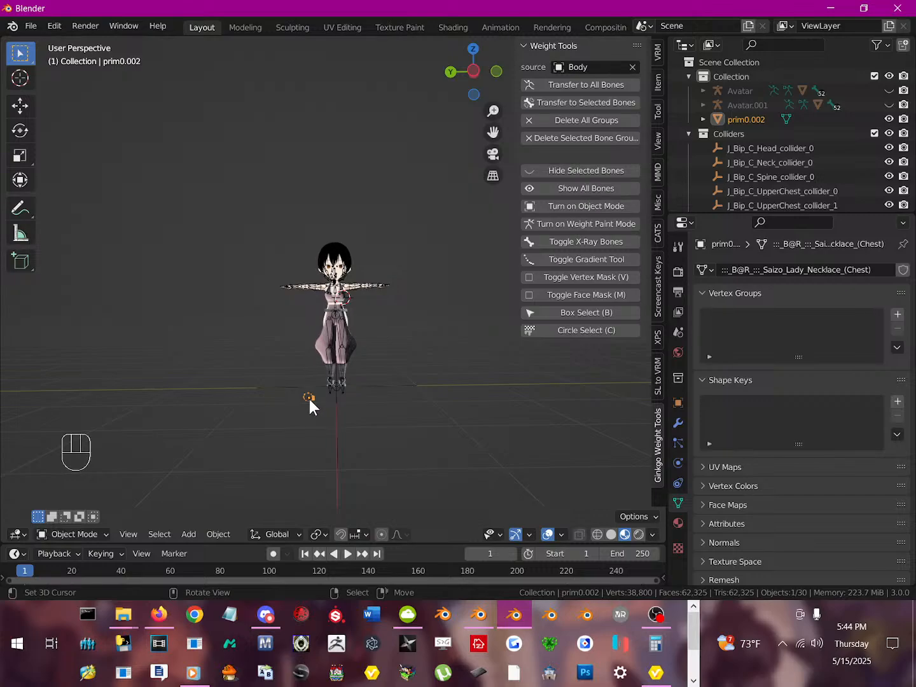
key(g)
click(337, 220)
scroll(337, 236, up, 3)
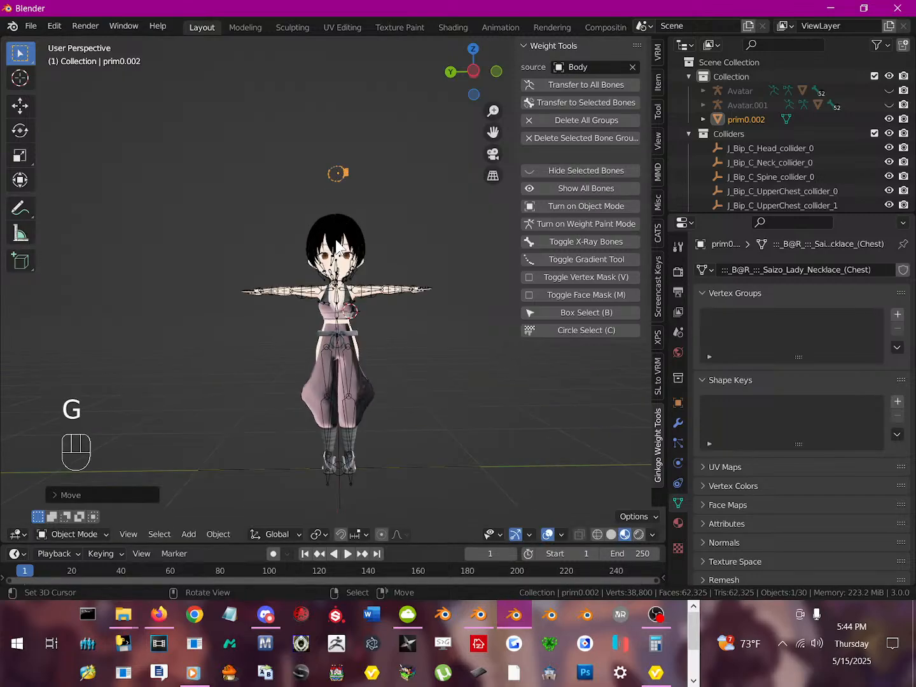
- Rotate the necklace freely until its ring faces the front and the coin pendants hang downward
scroll(338, 247, up, 3)
key(r)
key(r)
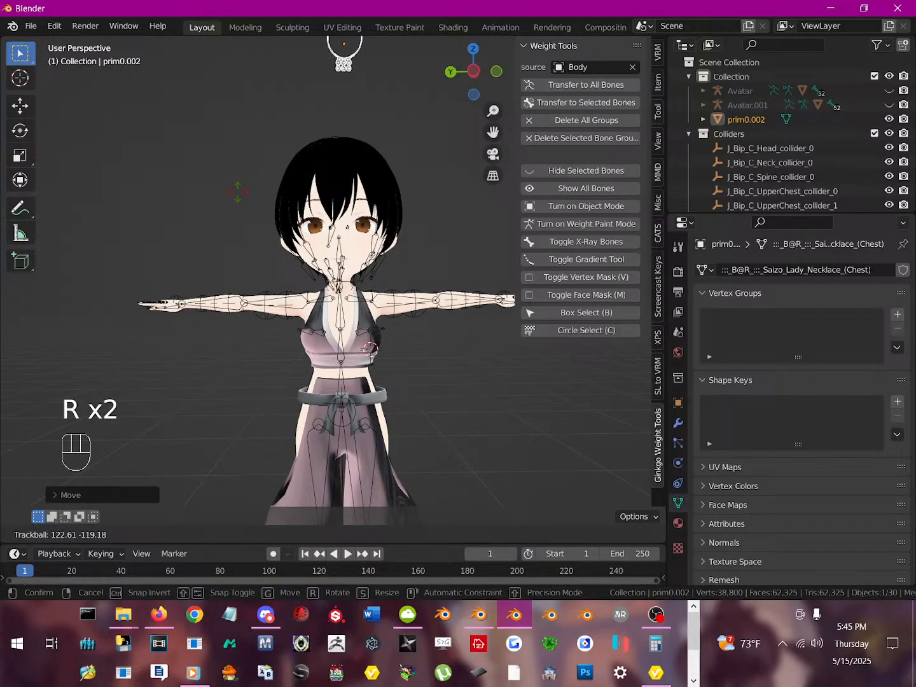
click(233, 194)
key(r)
key(r)
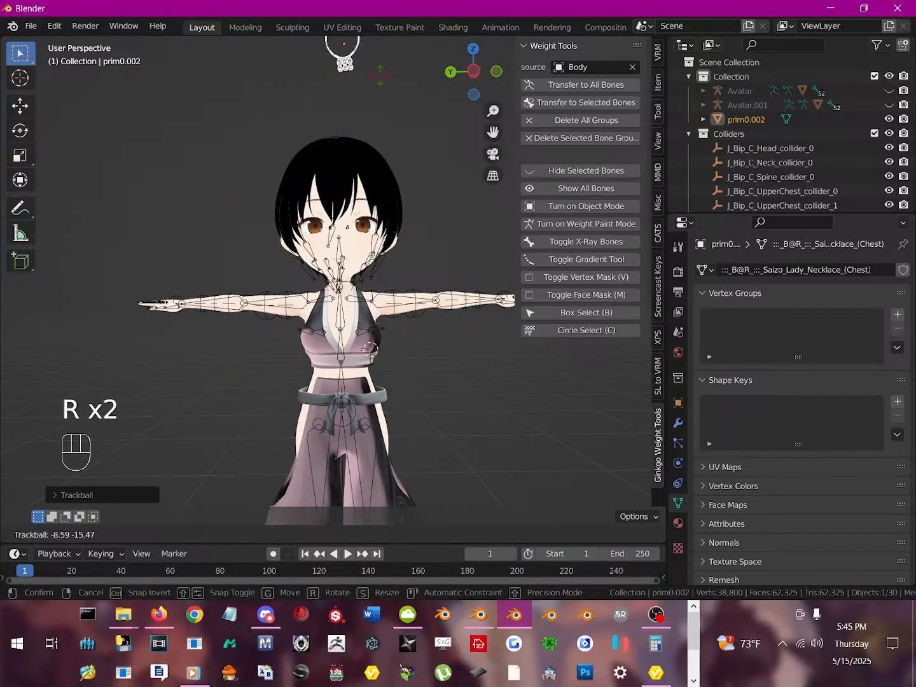
click(379, 67)
- Enlarge the necklace and move it down to the avatar's neck and upper chest
key(s)
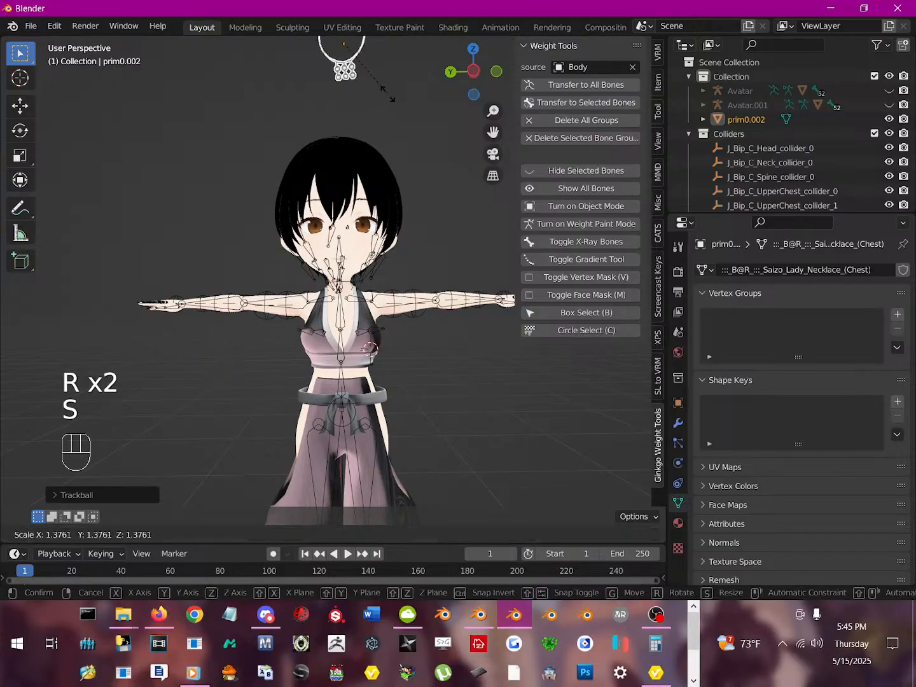
click(395, 110)
key(g)
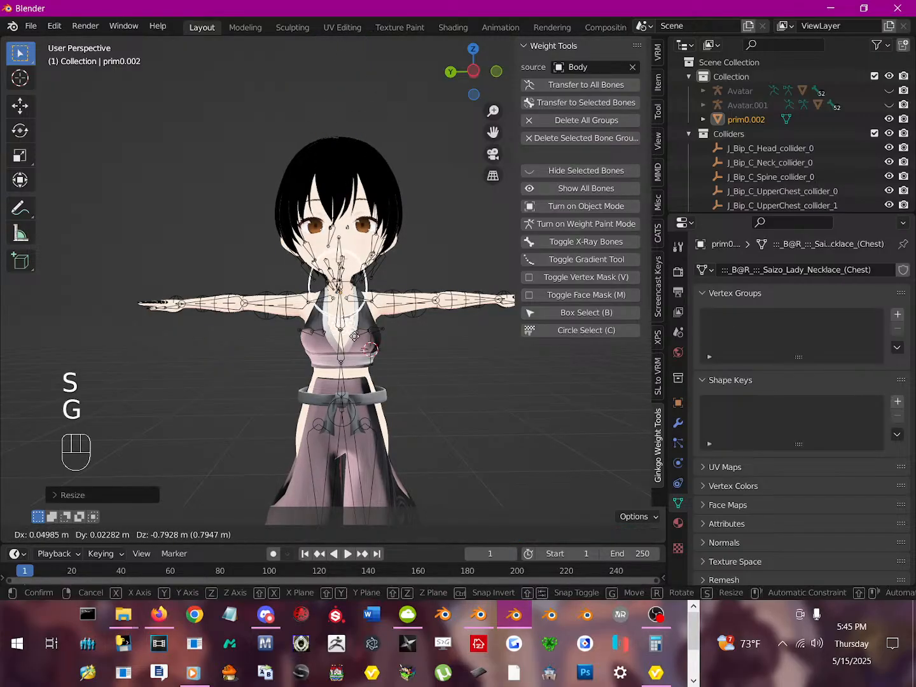
click(356, 305)
- Tilt the necklace in side view to follow the chest's slope and move it back around the neck
scroll(354, 309, up, 5)
middle_drag(354, 309, 294, 299)
key(r)
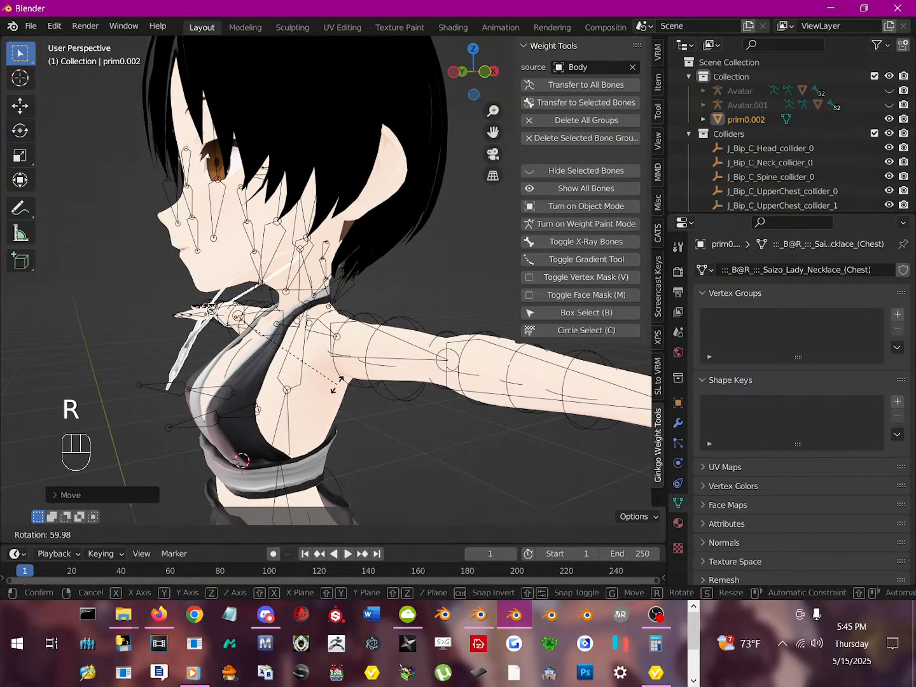
click(299, 311)
key(g)
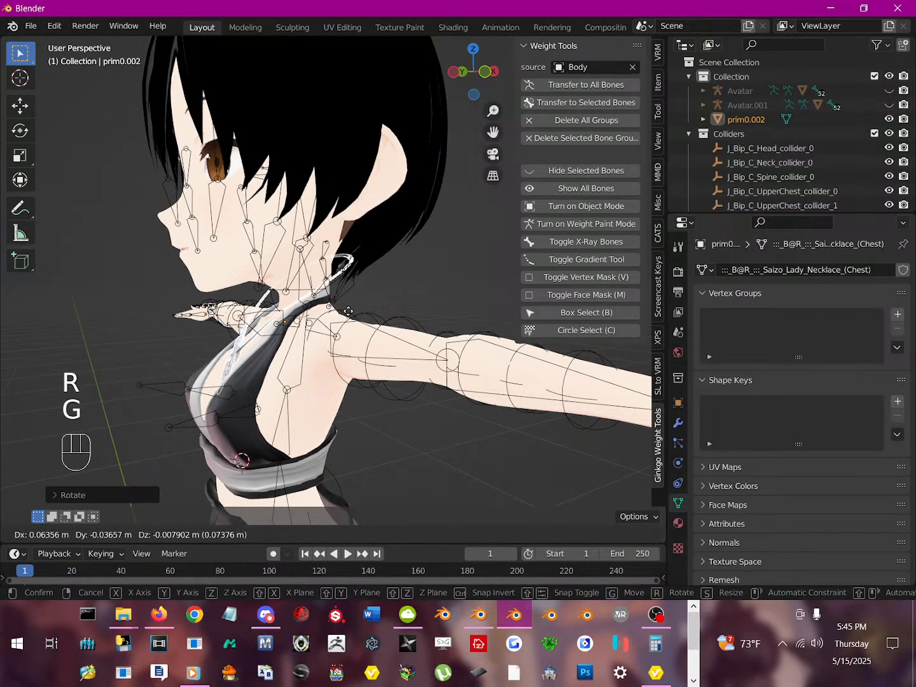
click(304, 313)
- Straighten the necklace with a trackball rotation in front view so the pendants hang vertically
middle_drag(305, 313, 445, 315)
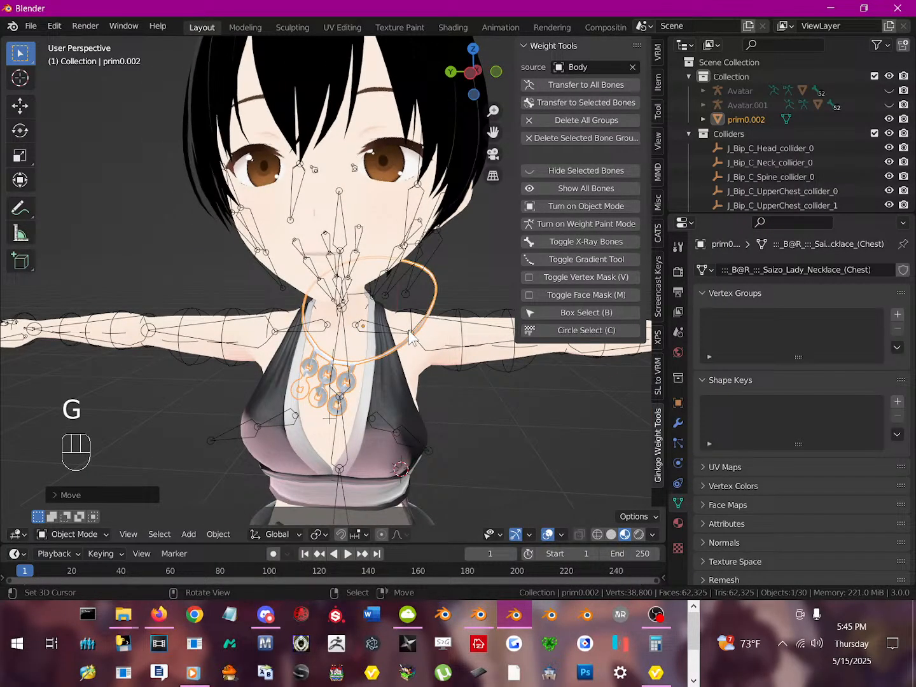
key(r)
key(r)
key(r)
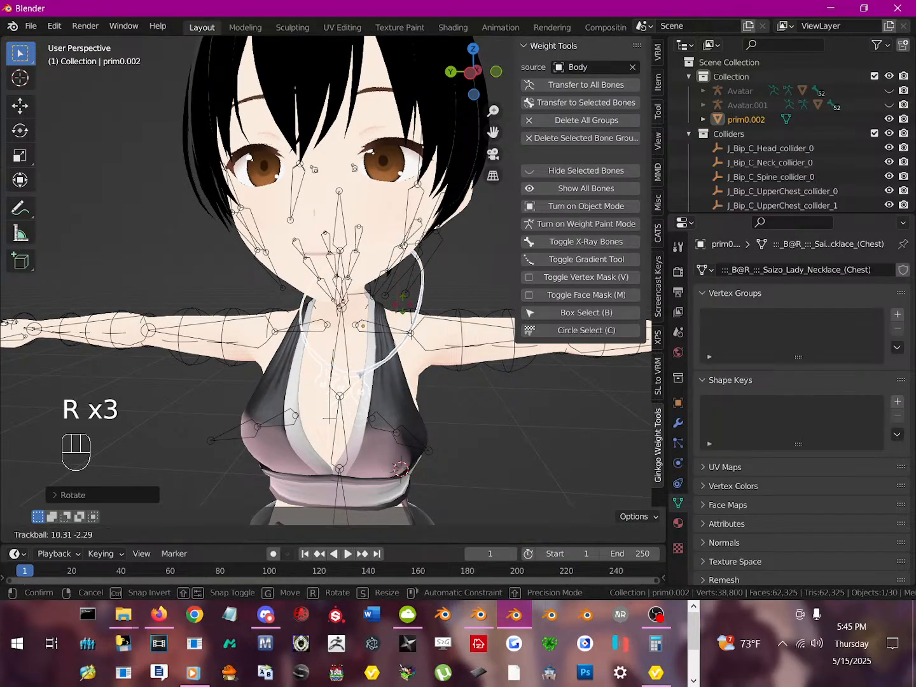
click(449, 264)
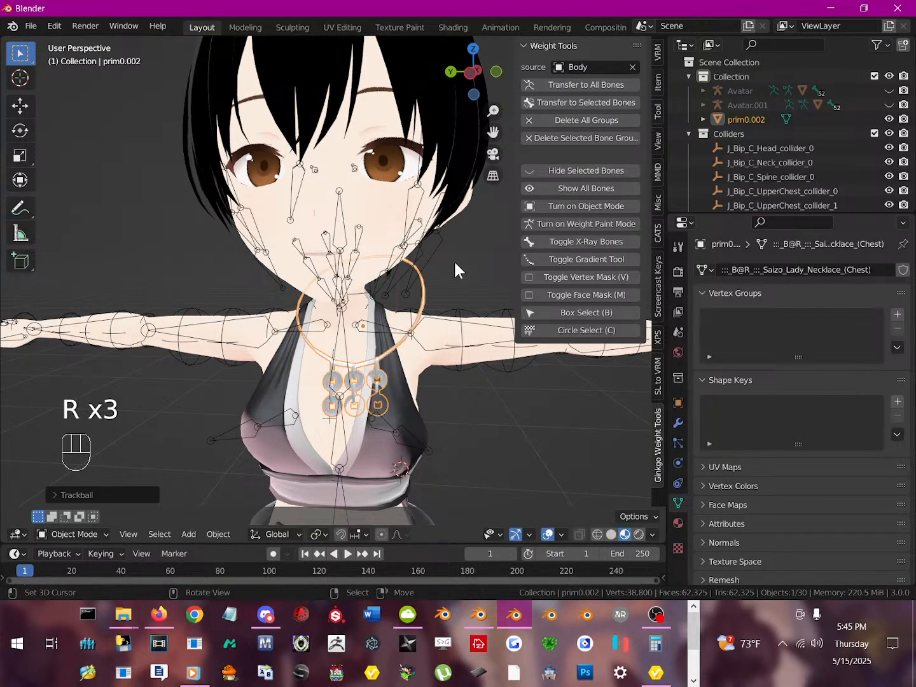
- Scale the necklace down to neck size and reposition it at the base of the neck
key(s)
click(410, 301)
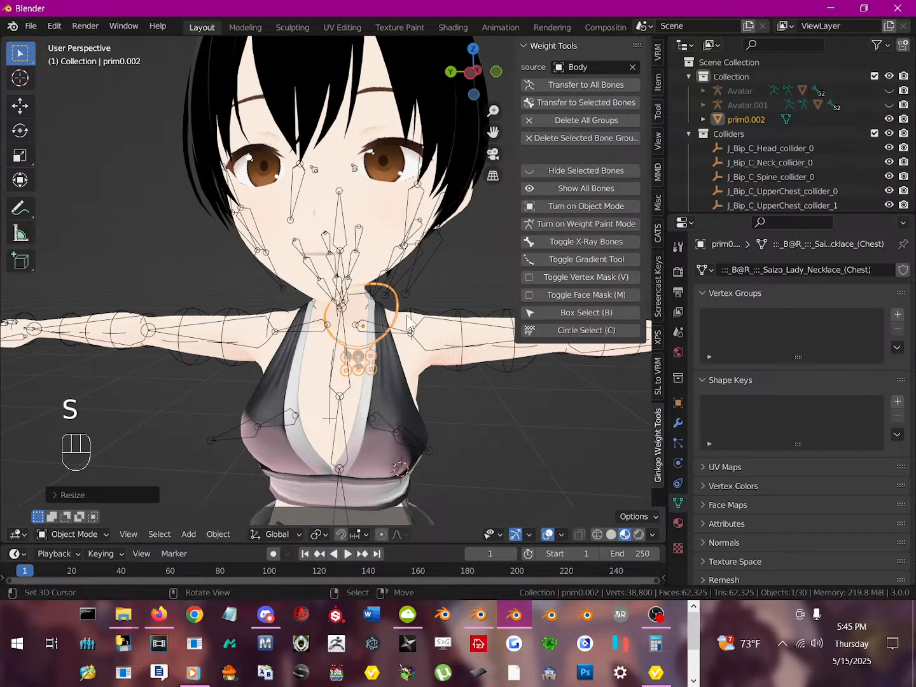
key(g)
click(391, 321)
- Tilt the necklace flatter in side view and move it back against the neck and collar
middle_drag(392, 322, 266, 311)
key(t)
key(t)
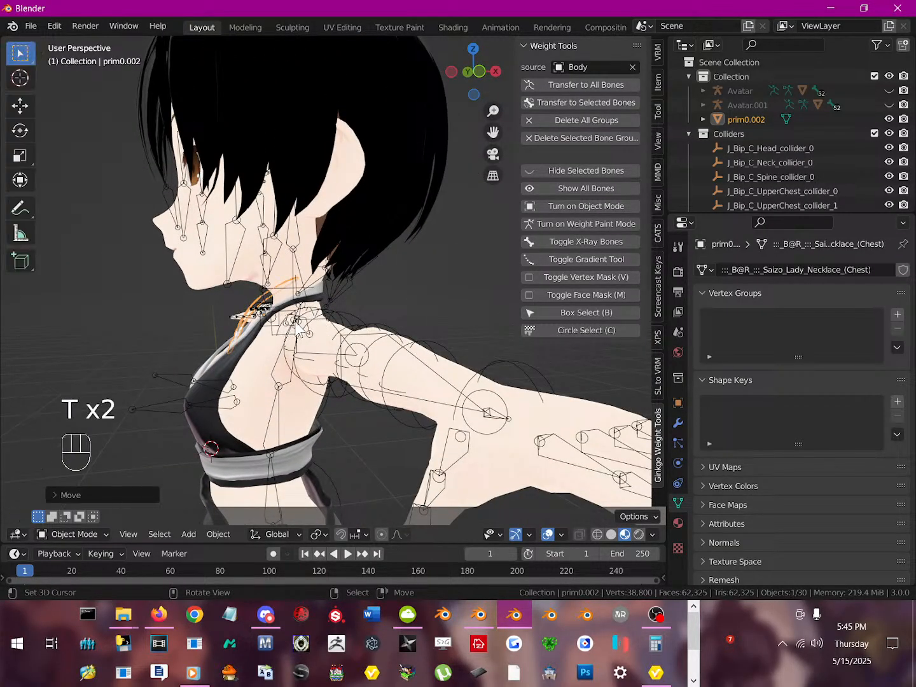
key(r)
click(297, 329)
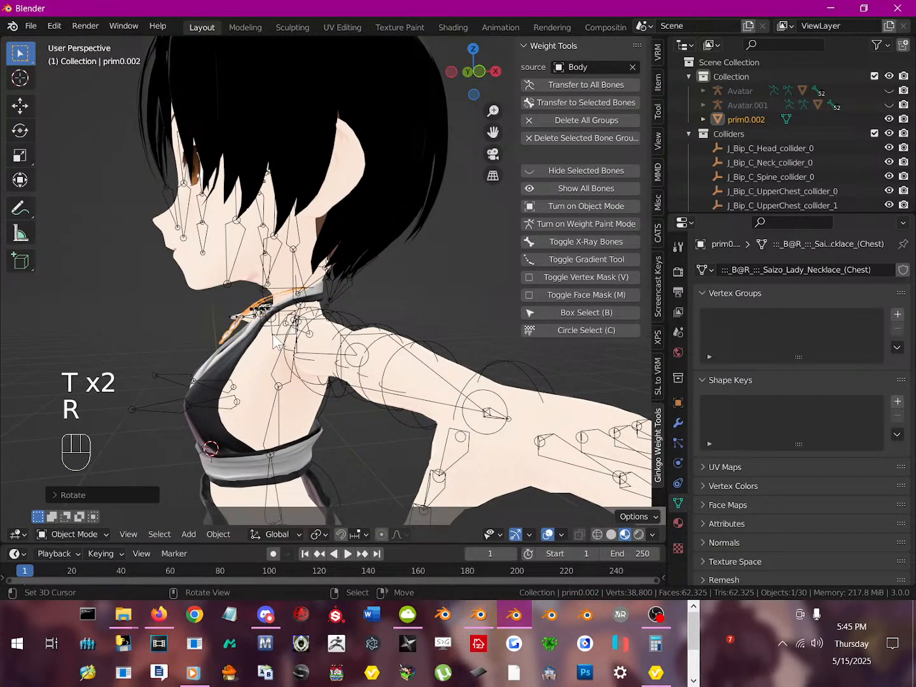
key(g)
click(265, 334)
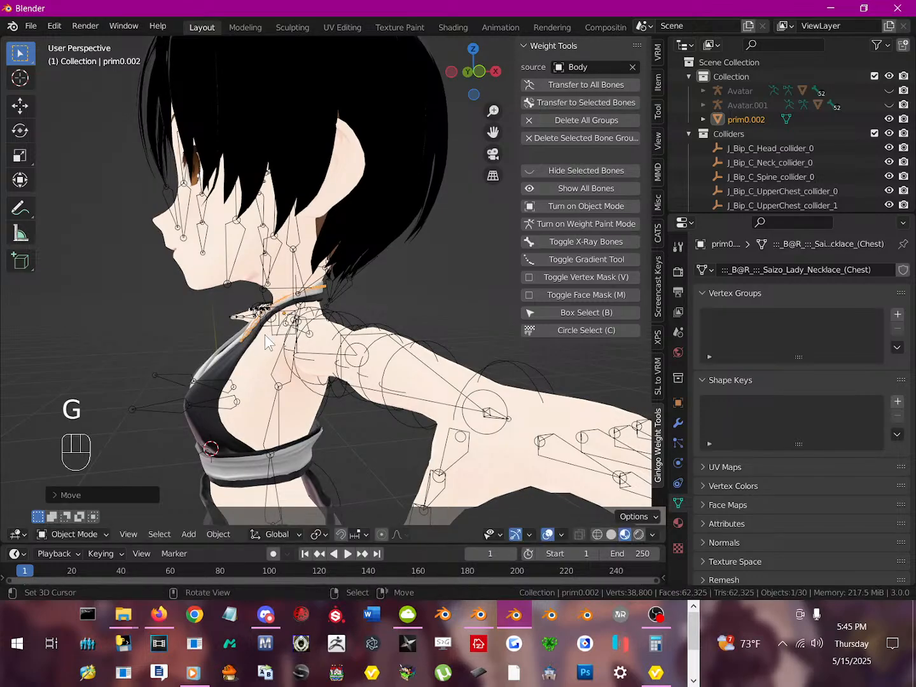
- Fine-tune the necklace's rotation from the front and center it on the neck with the pendants over the chest
middle_drag(265, 335, 363, 347)
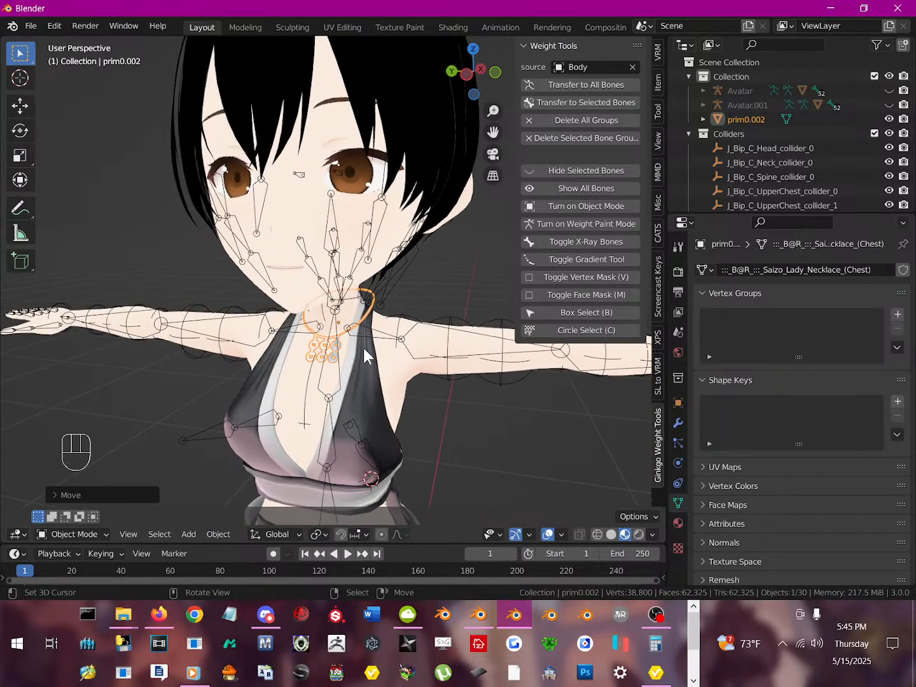
scroll(357, 361, up, 8)
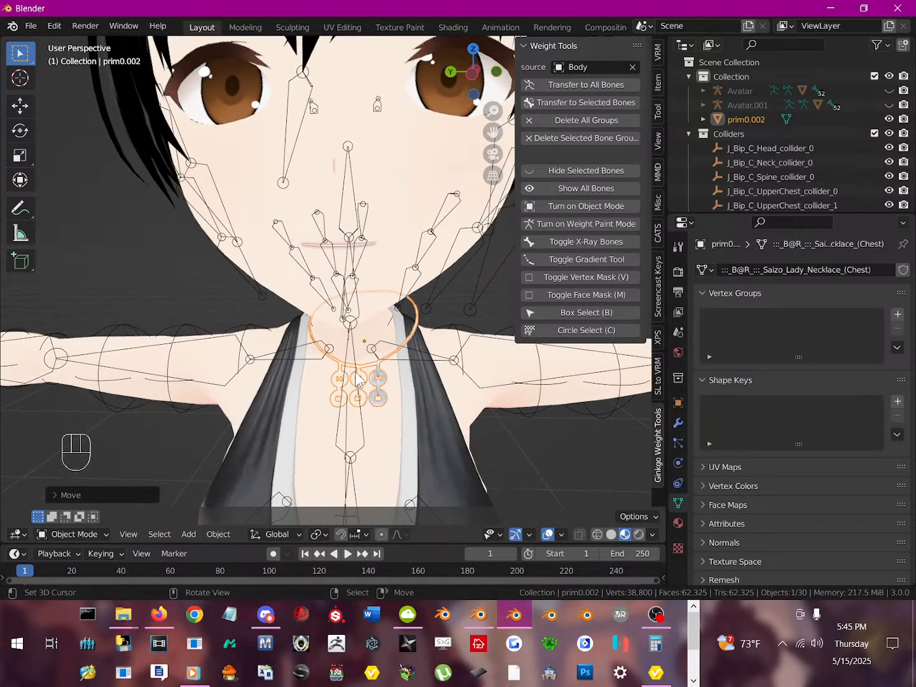
key(t)
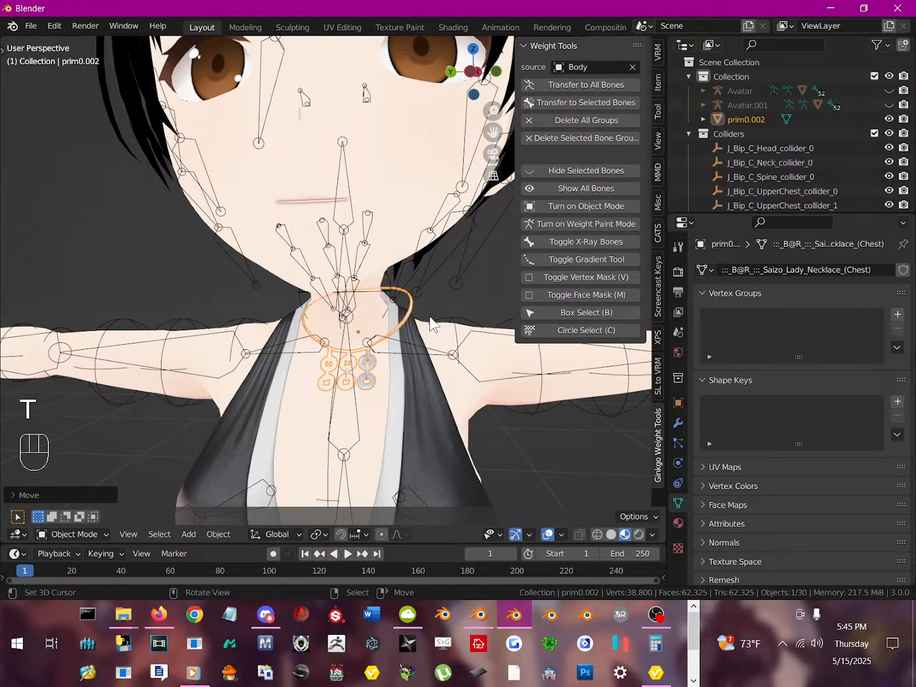
key(r)
key(r)
key(r)
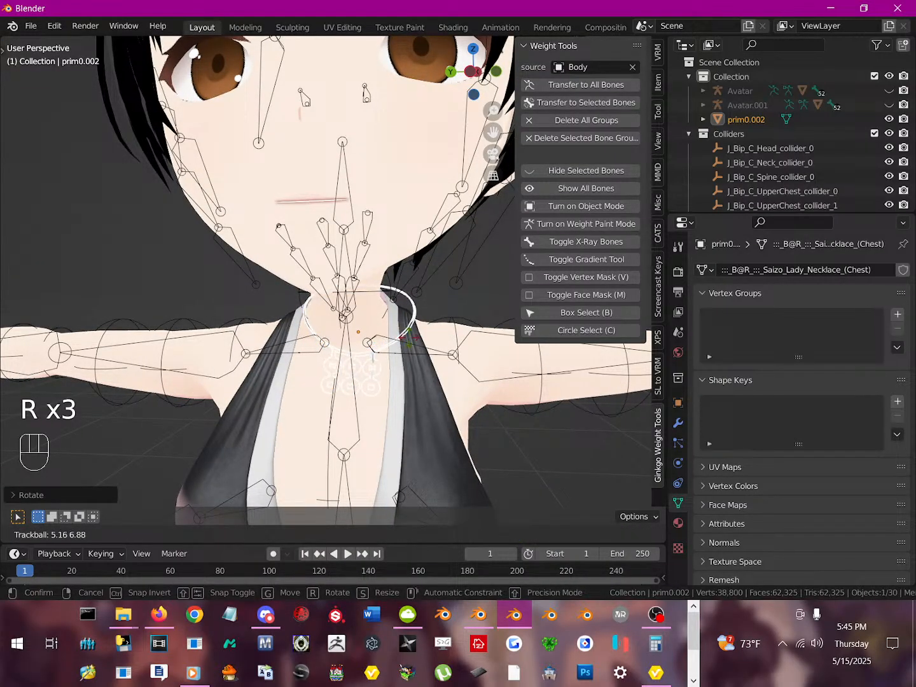
click(408, 334)
key(g)
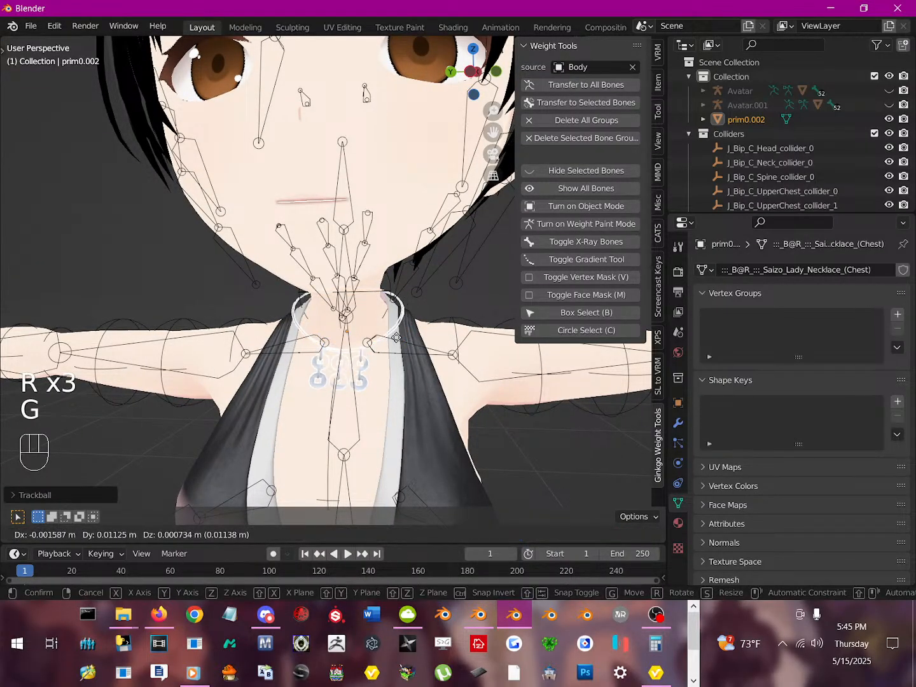
click(397, 337)
middle_drag(406, 368, 374, 410)
scroll(384, 352, up, 2)
scroll(376, 419, down, 1)
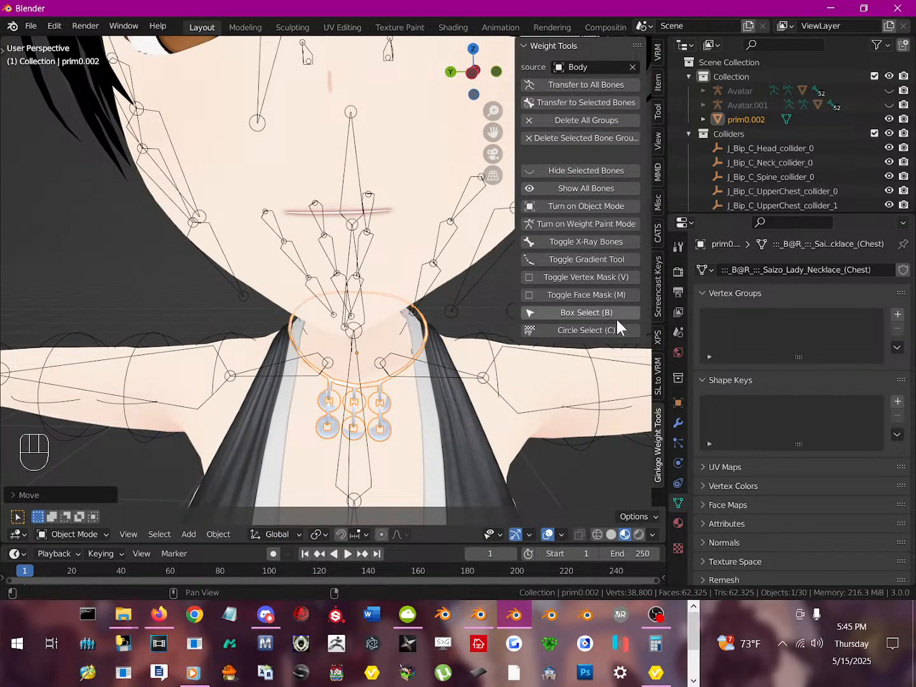
click(679, 444)
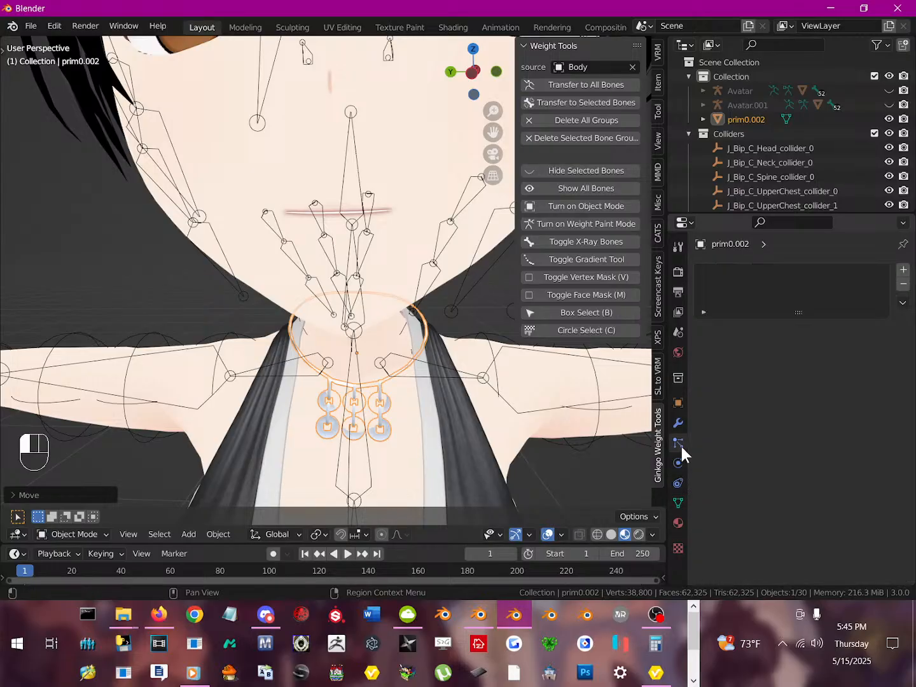
click(678, 502)
scroll(700, 503, down, 1)
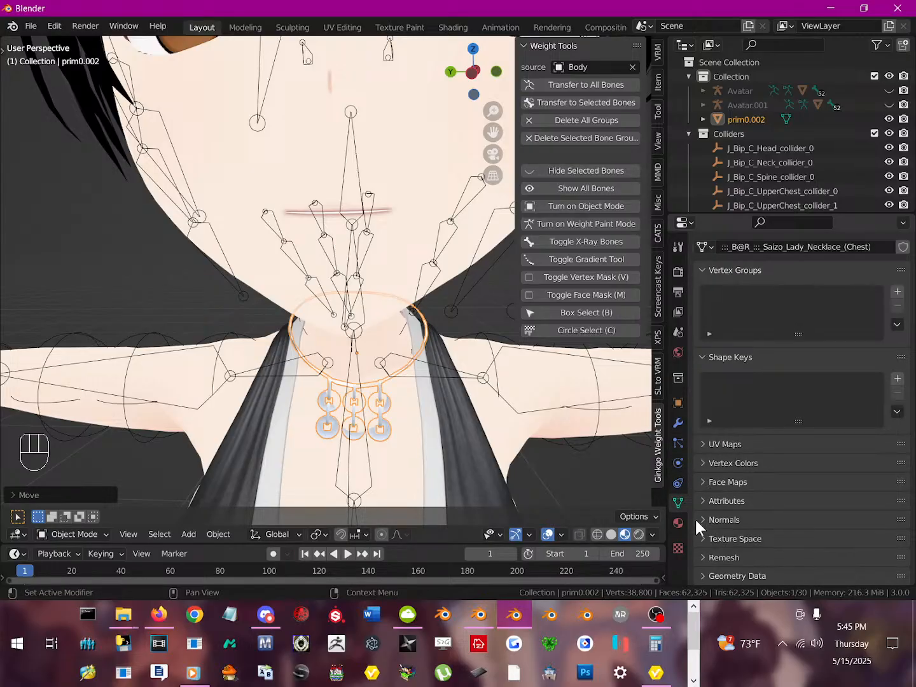
click(677, 546)
click(678, 506)
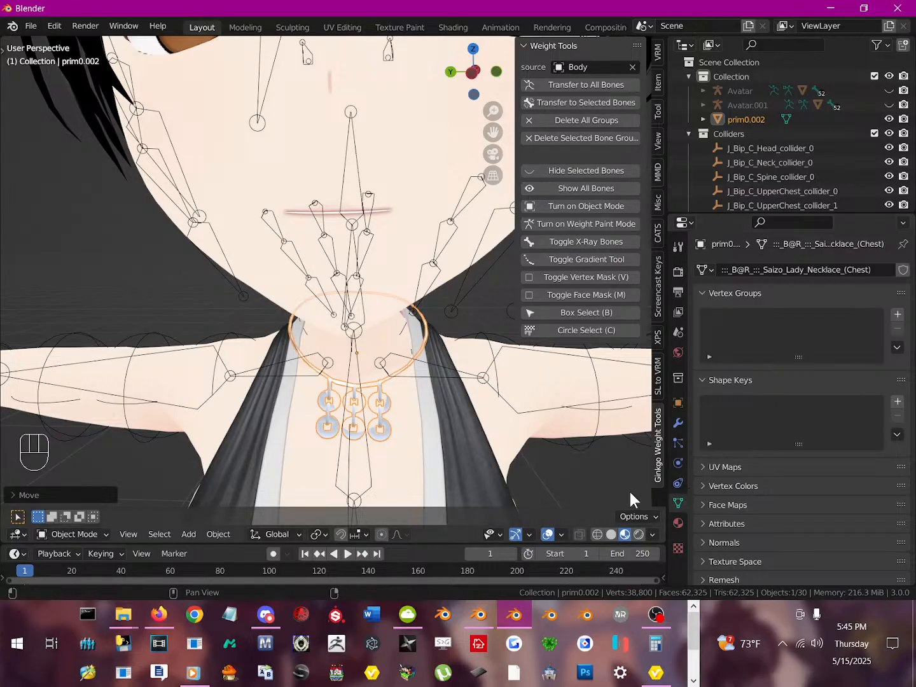
scroll(381, 408, down, 4)
scroll(369, 401, up, 1)
key(Tab)
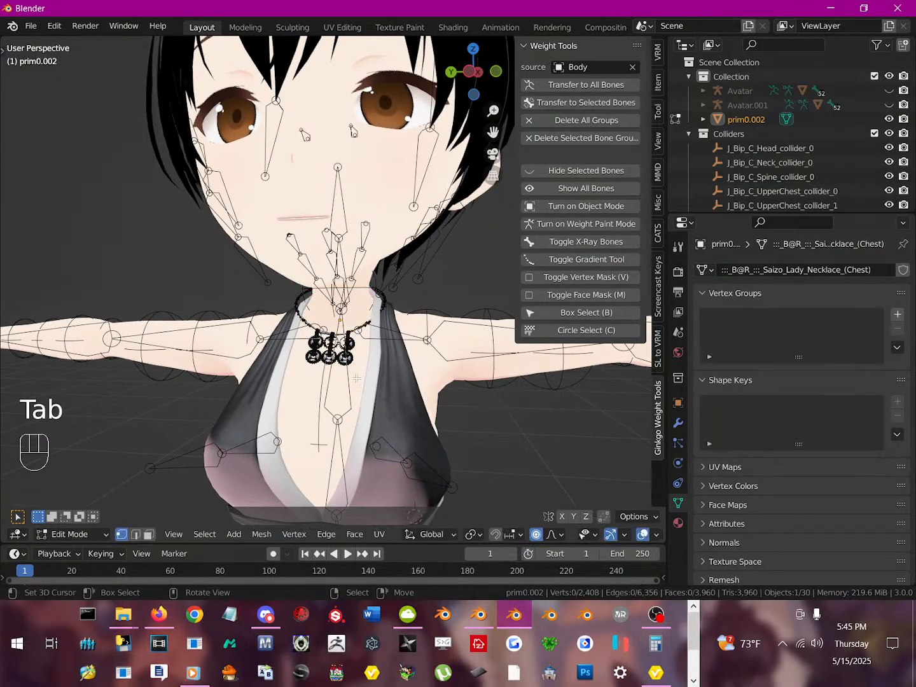
key(Tab)
- Switch the necklace material's surface shader to MToon_unversioned and assign an Image Texture to its MainTexture
click(678, 524)
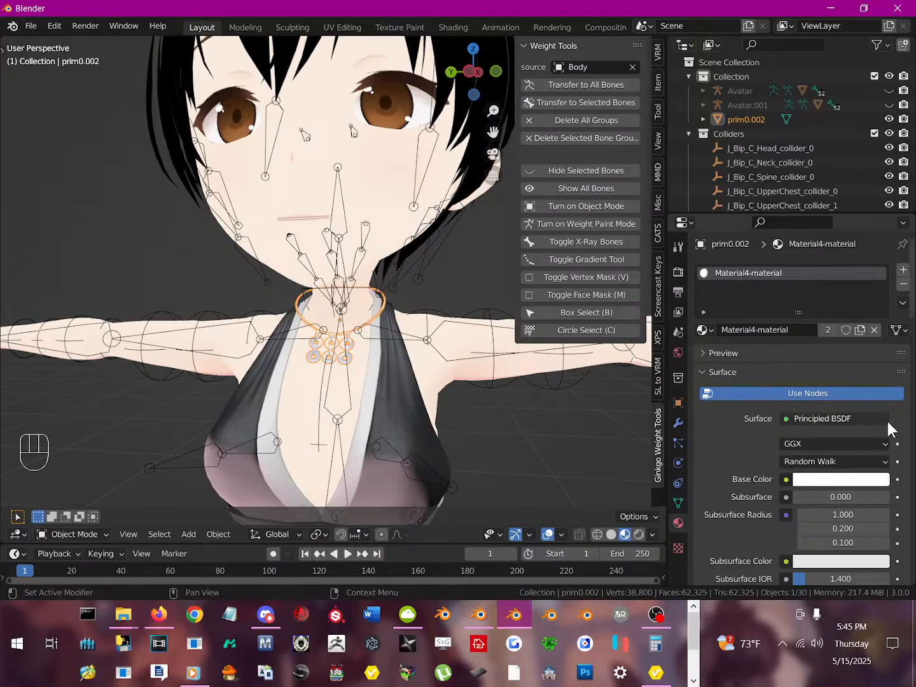
click(824, 419)
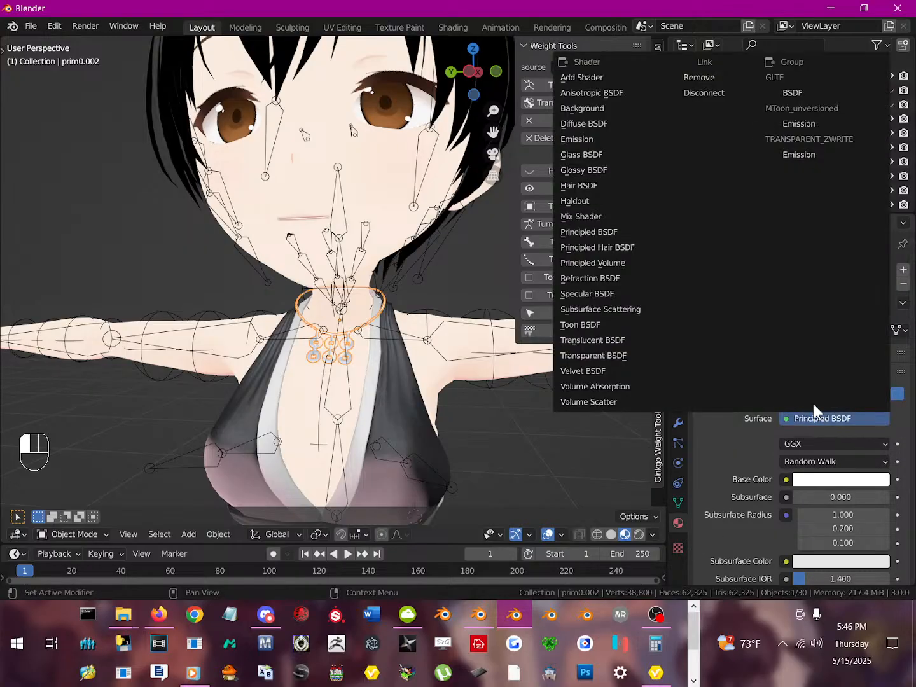
click(824, 120)
click(786, 444)
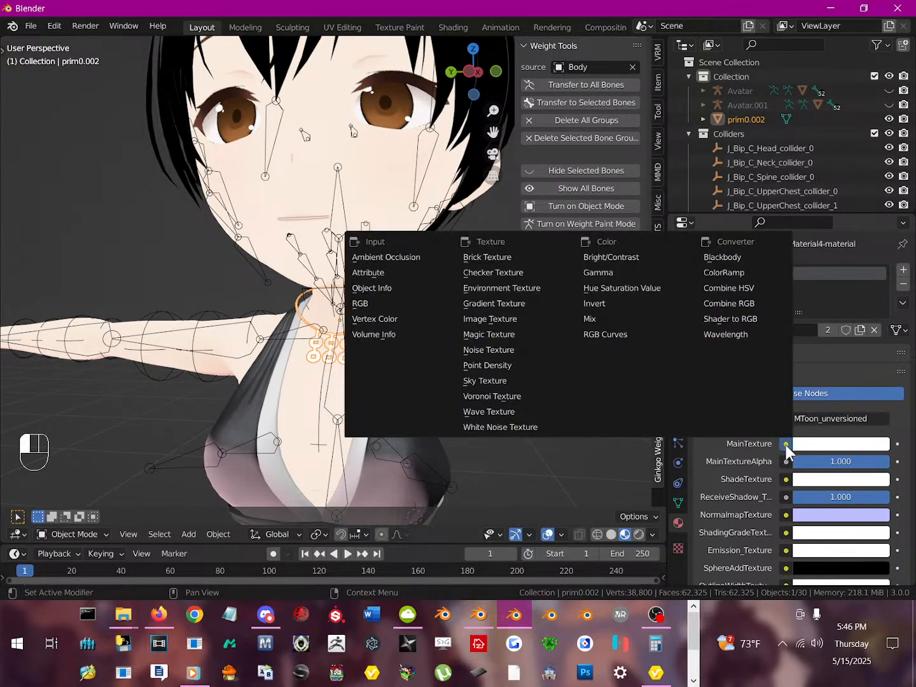
click(527, 324)
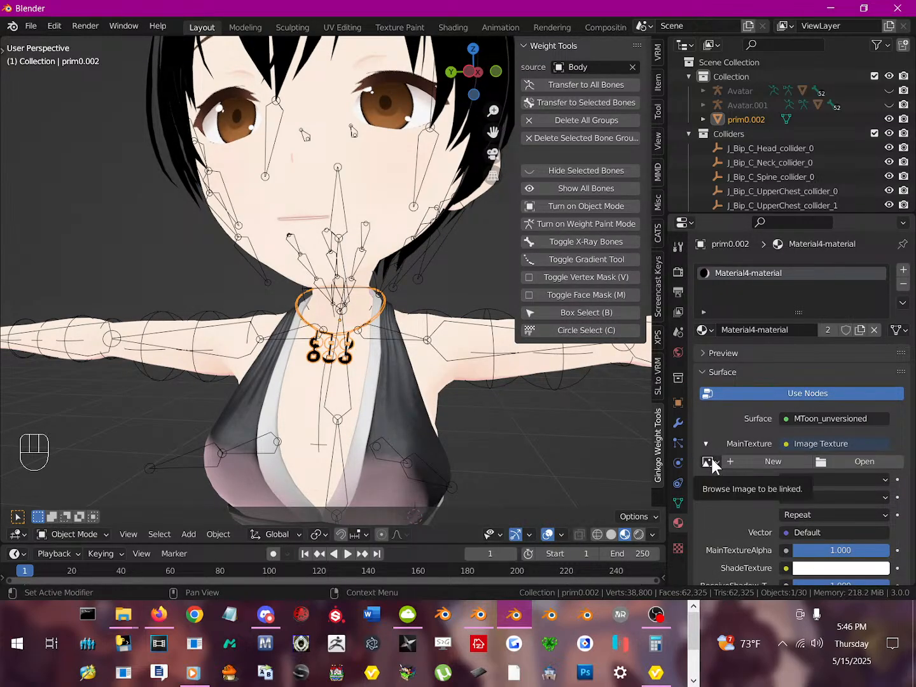
- Load a29ce914-cc61-02f5-12a5-d6d351a8b458.png from the recent "files to upload" folder as the necklace's main texture
click(867, 461)
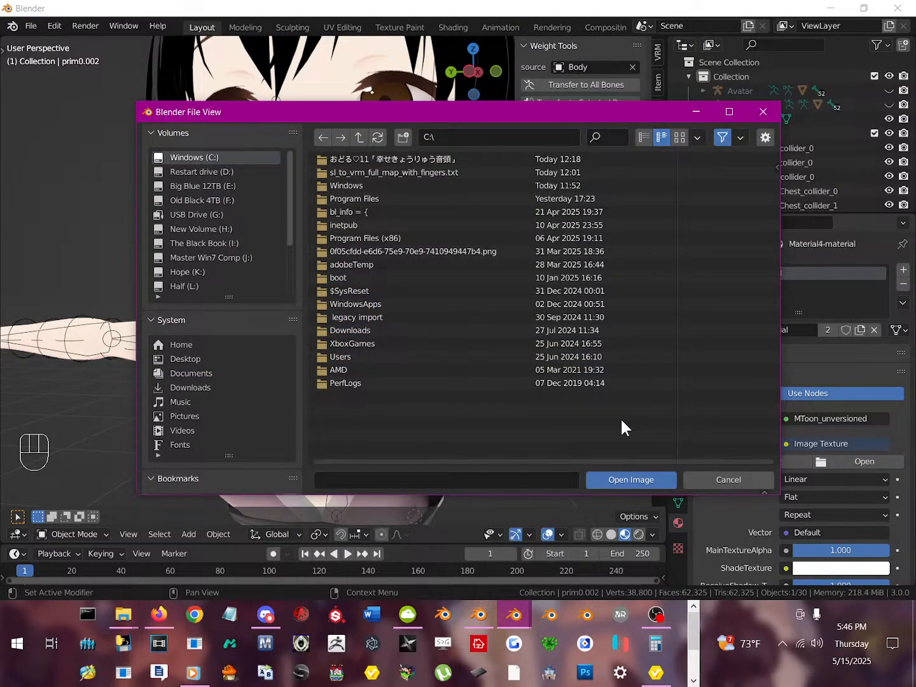
scroll(210, 427, down, 5)
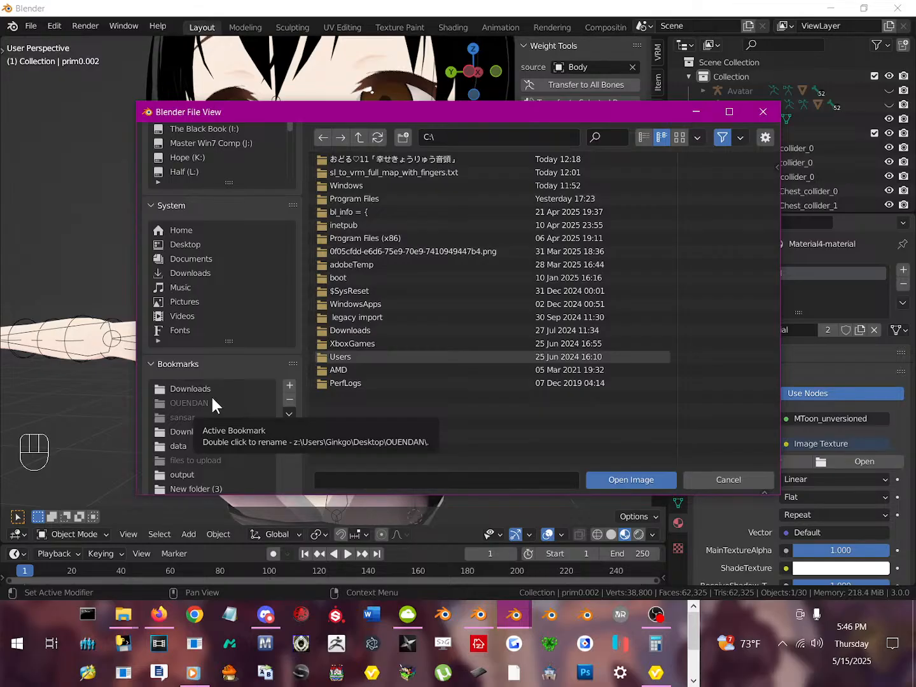
scroll(214, 401, down, 6)
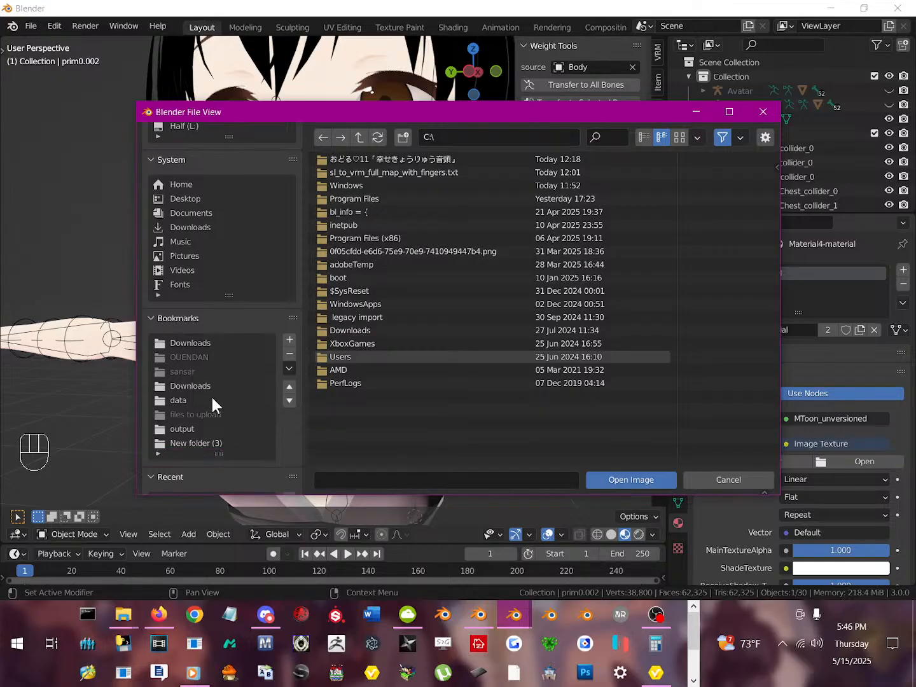
click(218, 409)
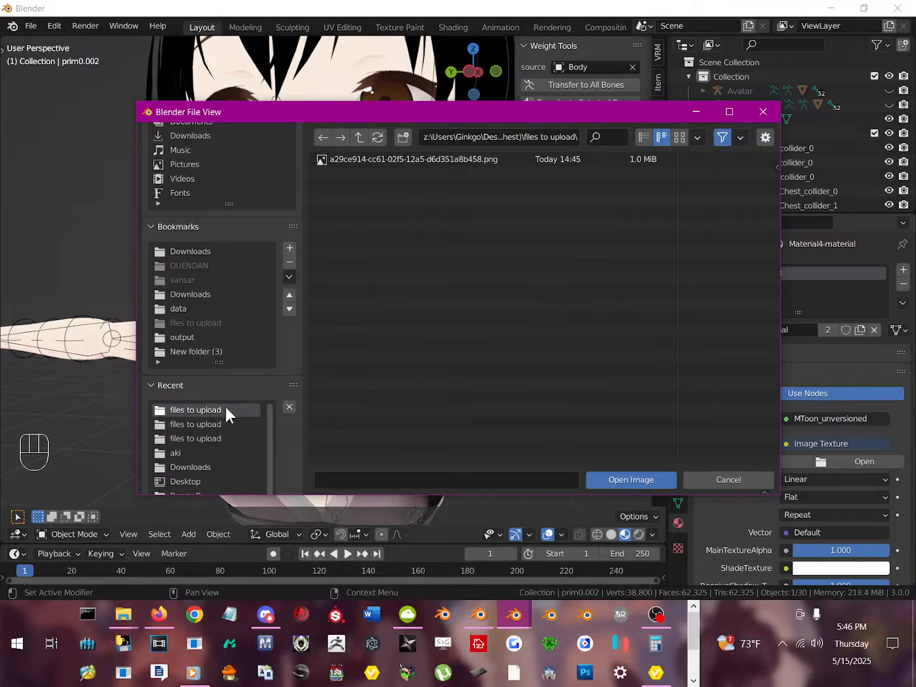
click(679, 137)
double_click(401, 192)
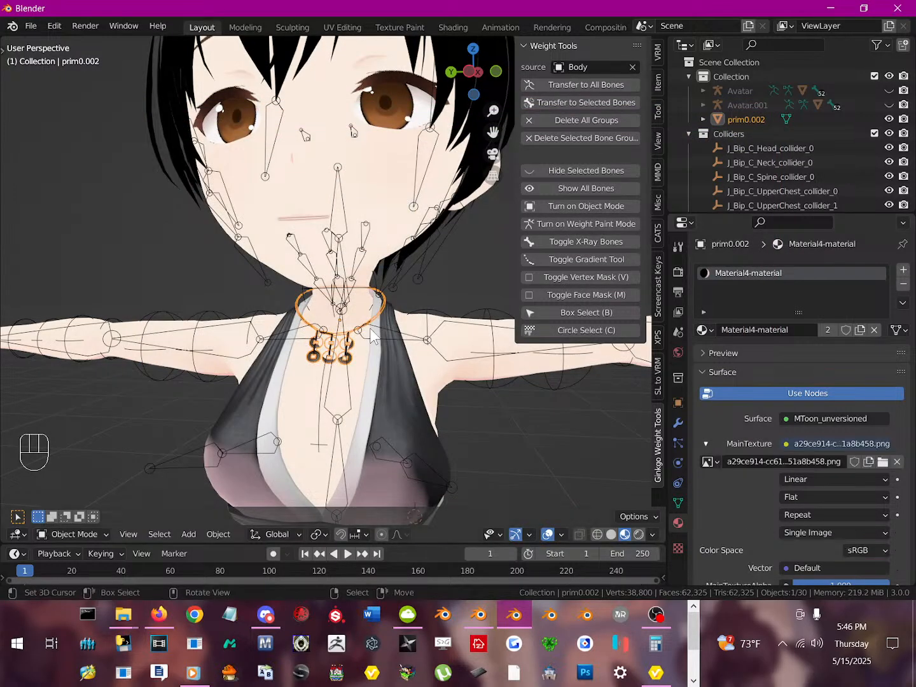
- Scale the whole necklace down slightly so it fits closer around the neck
scroll(373, 336, up, 3)
mouse_move(373, 336)
middle_down()
mouse_move(432, 325)
mouse_move(372, 334)
middle_up()
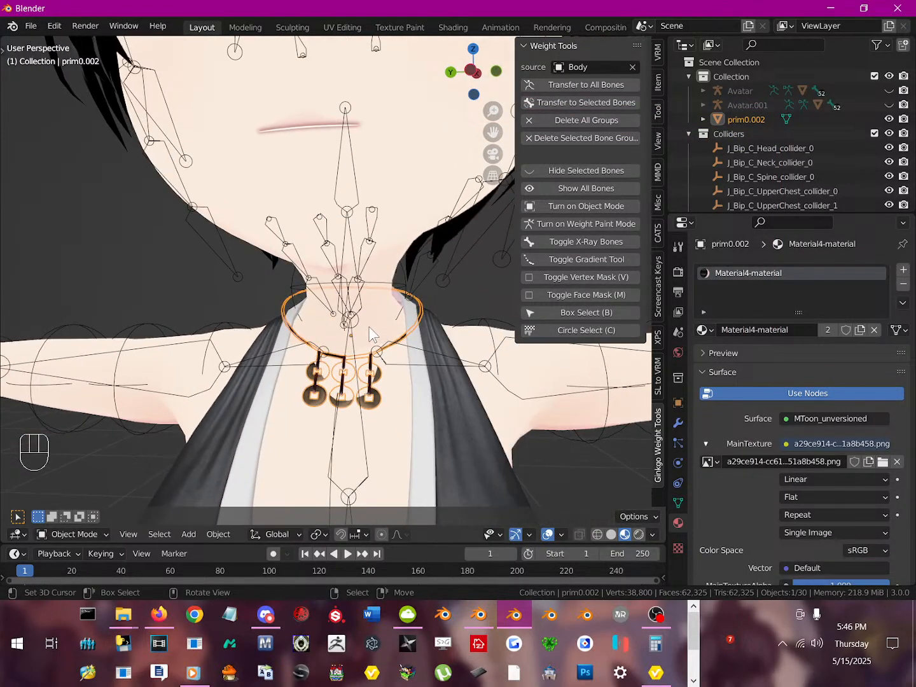
scroll(389, 324, down, 3)
key(s)
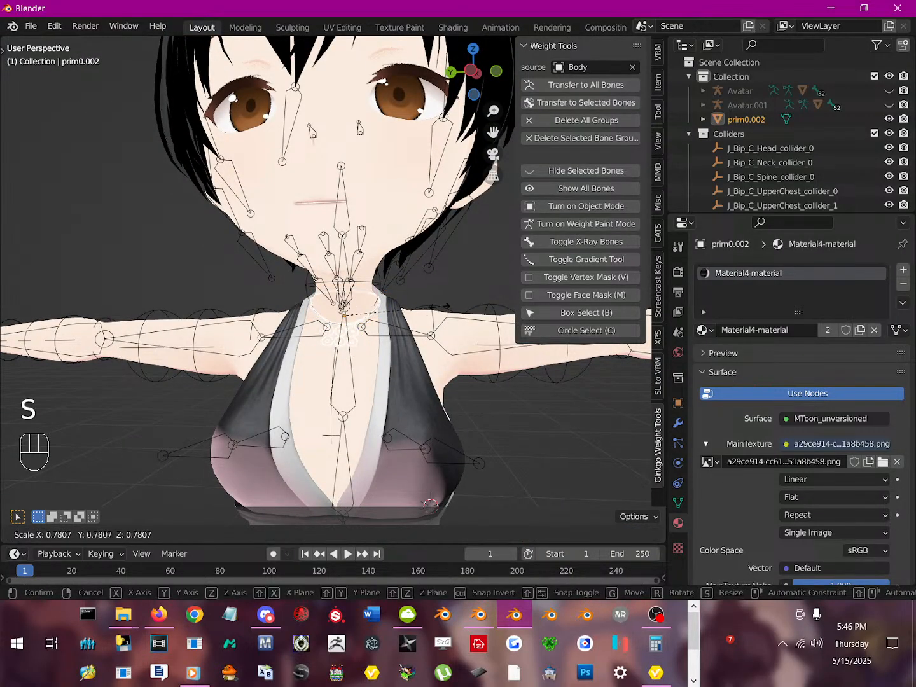
click(441, 324)
- From the side, reshape the necklace's front with proportional editing at about 0.11 m influence so the pendants rest against the chest
middle_drag(441, 323, 346, 327)
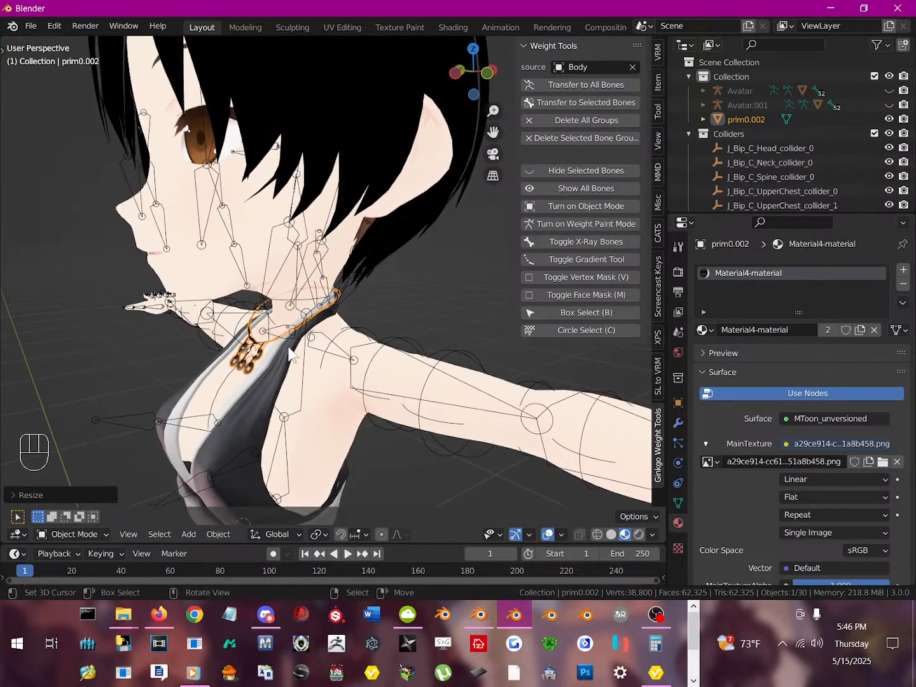
click(255, 324)
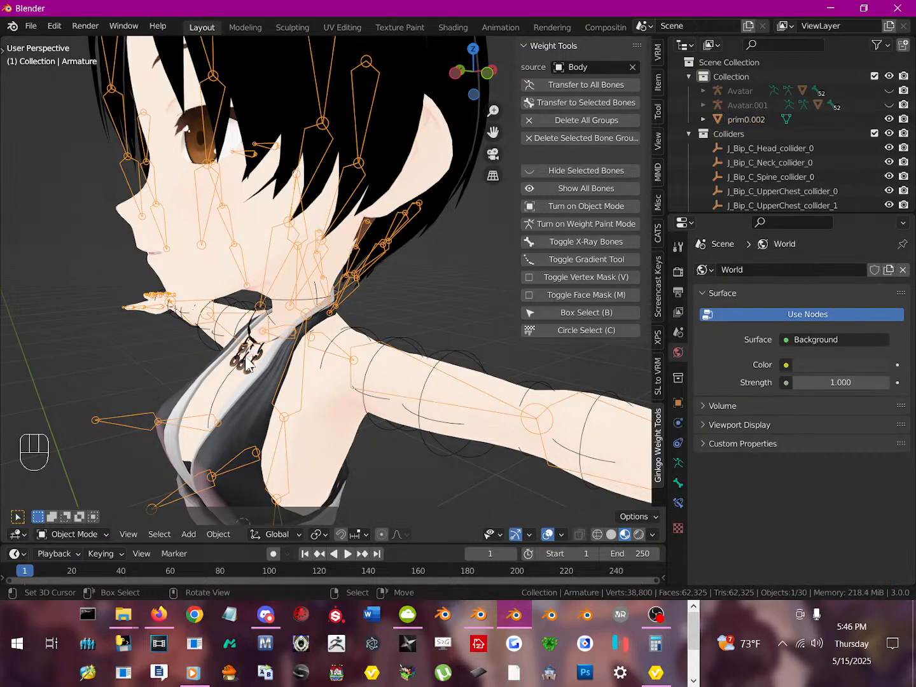
click(252, 358)
click(256, 362)
key(Tab)
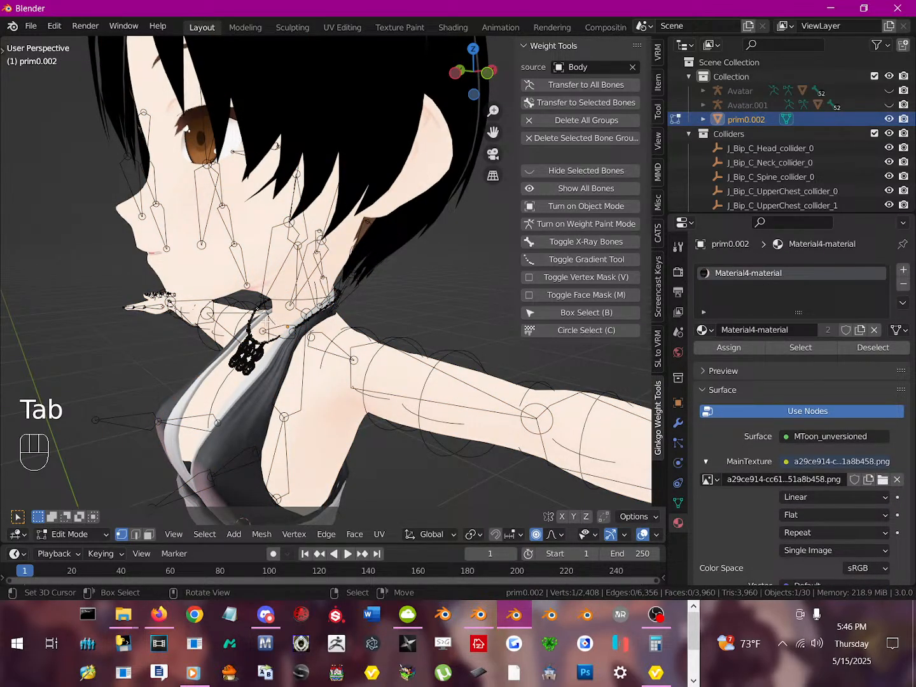
key(g)
scroll(271, 329, up, 4)
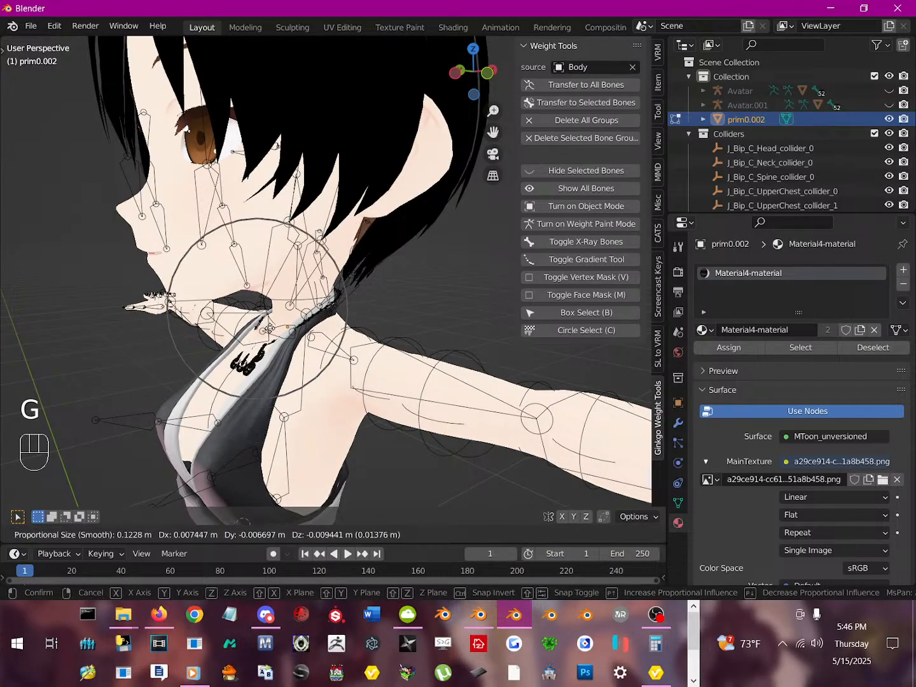
click(271, 332)
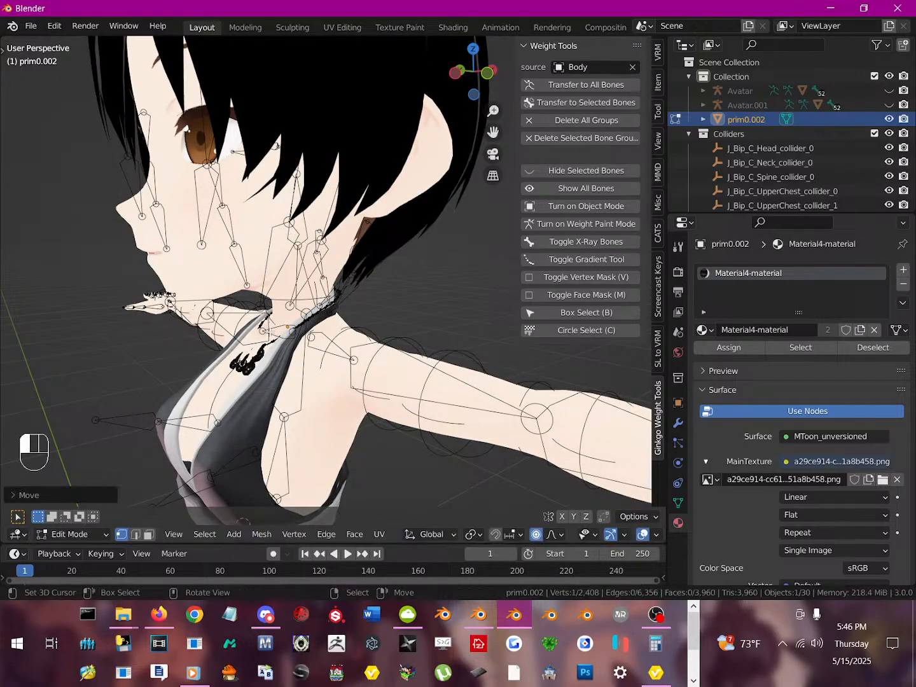
middle_drag(271, 331, 255, 349)
key(g)
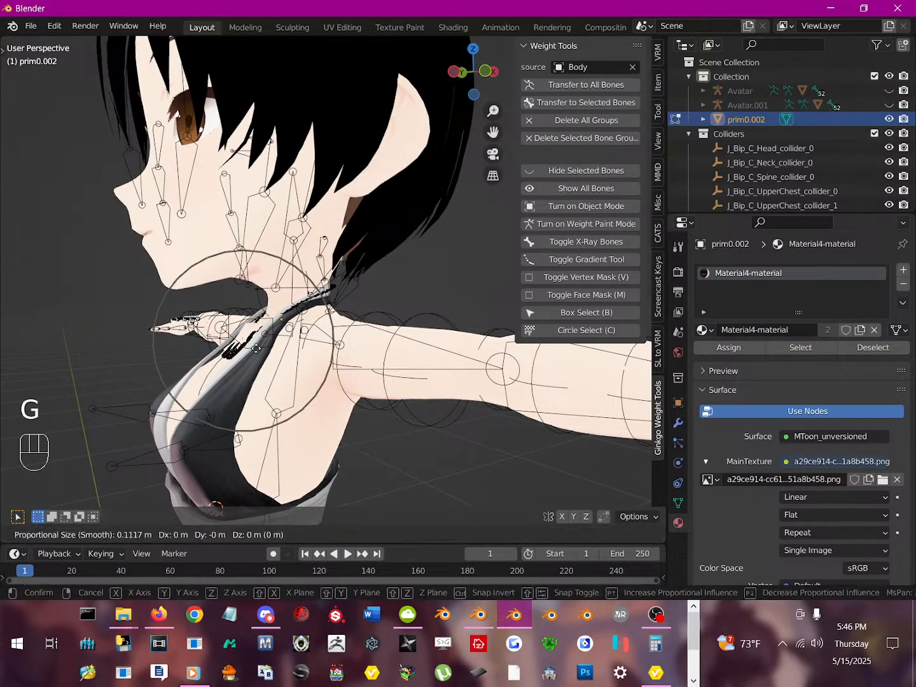
click(248, 348)
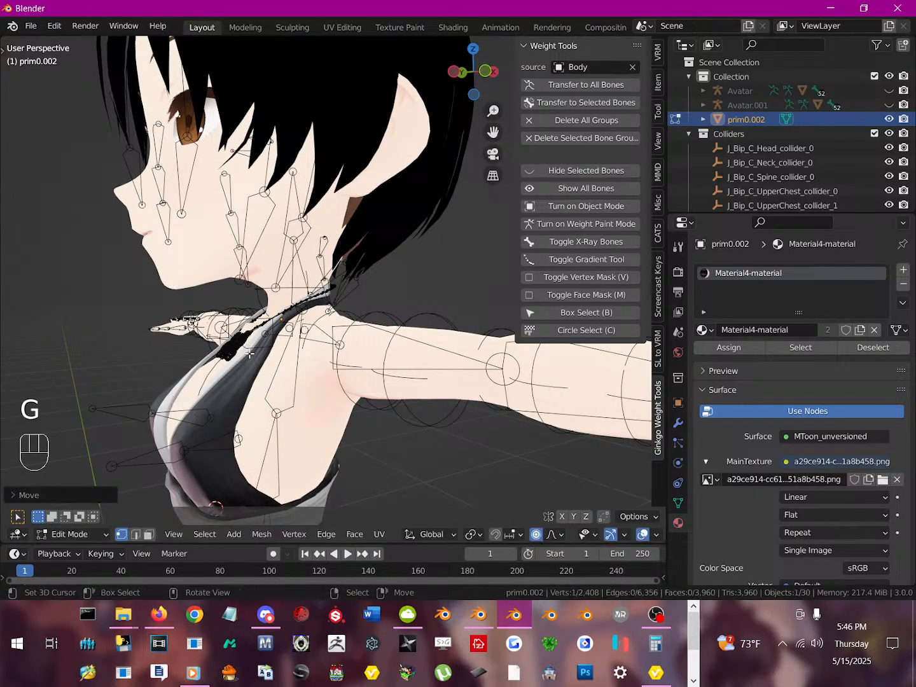
- From the front, move the necklace's protruding side down and inward against the collar with proportional editing, and return to Object Mode
middle_drag(248, 348, 390, 322)
click(395, 302)
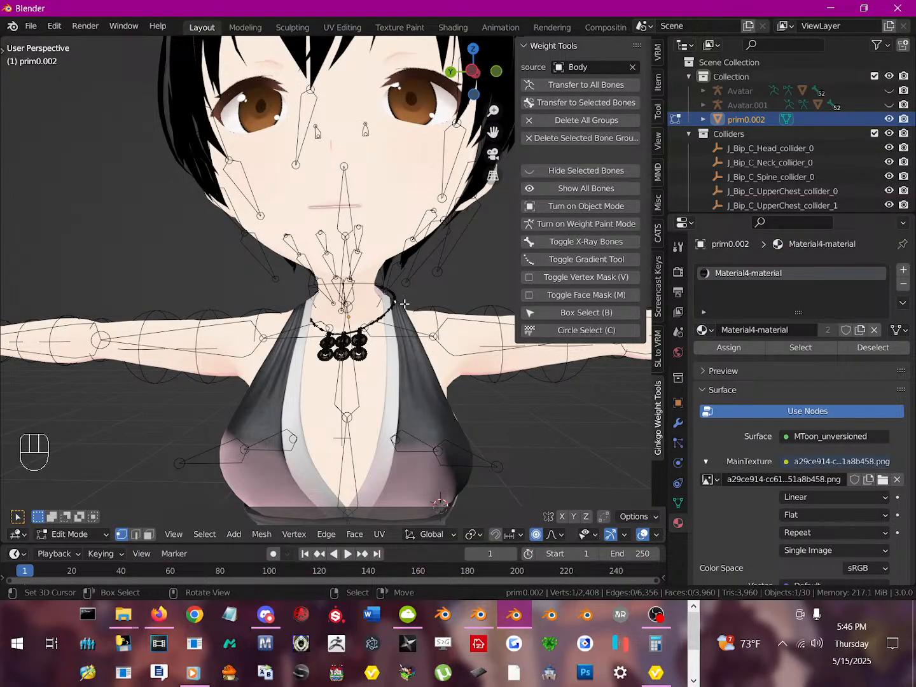
key(g)
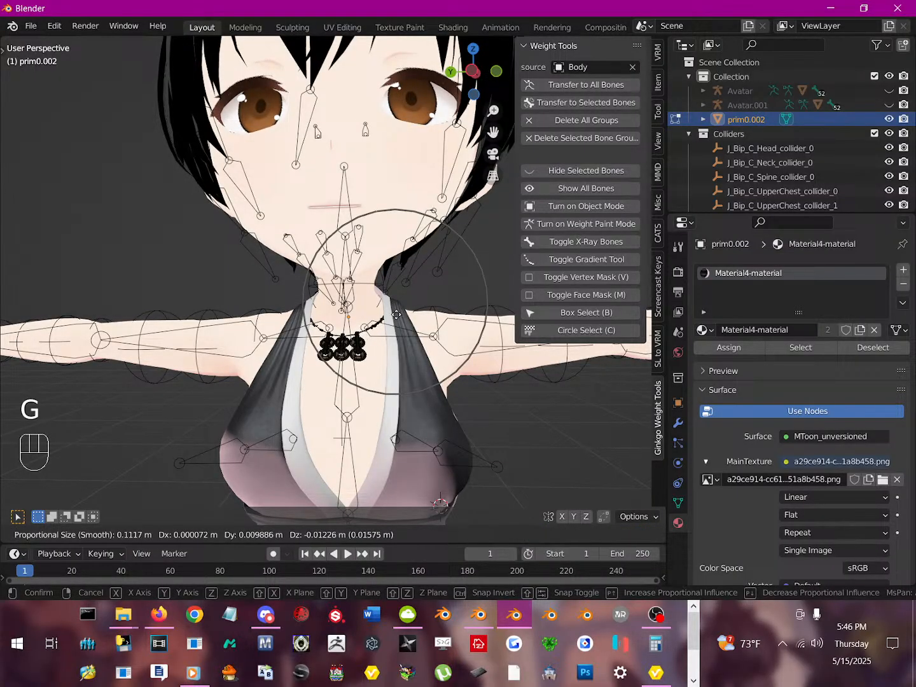
click(396, 315)
key(Tab)
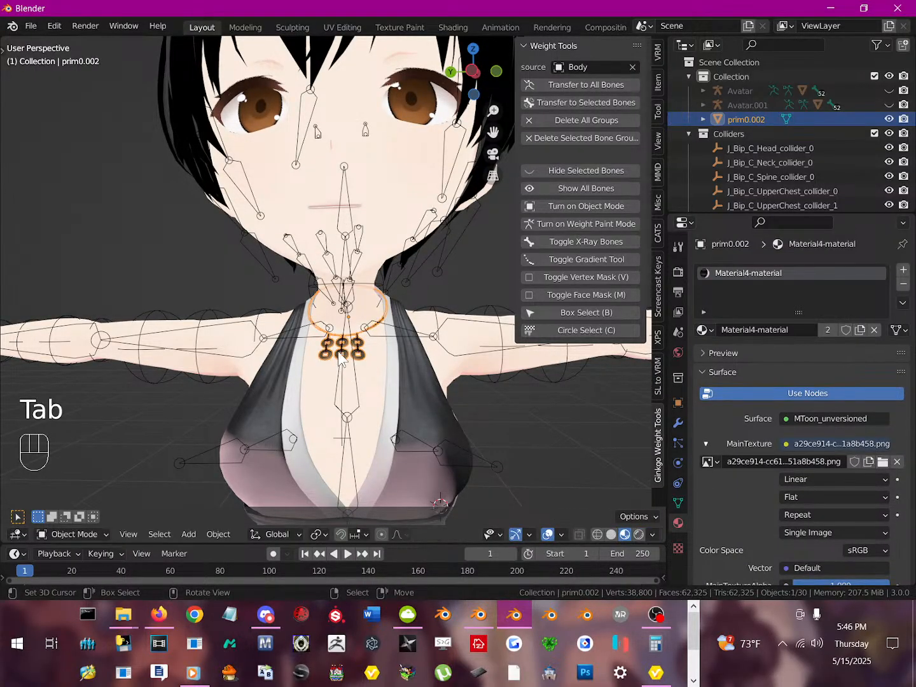
middle_drag(407, 388, 372, 354)
middle_drag(349, 341, 348, 343)
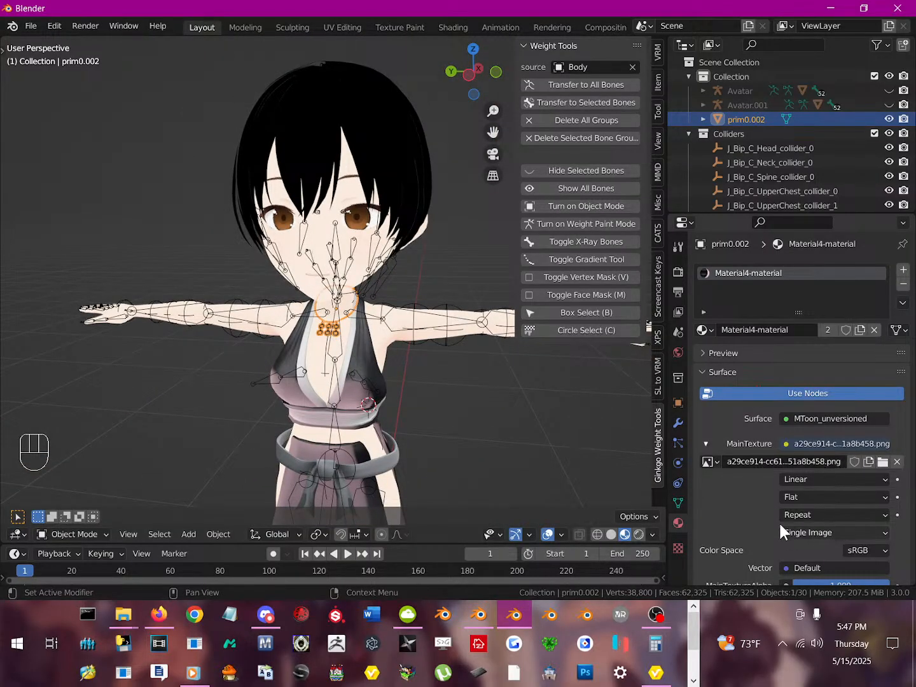
click(676, 502)
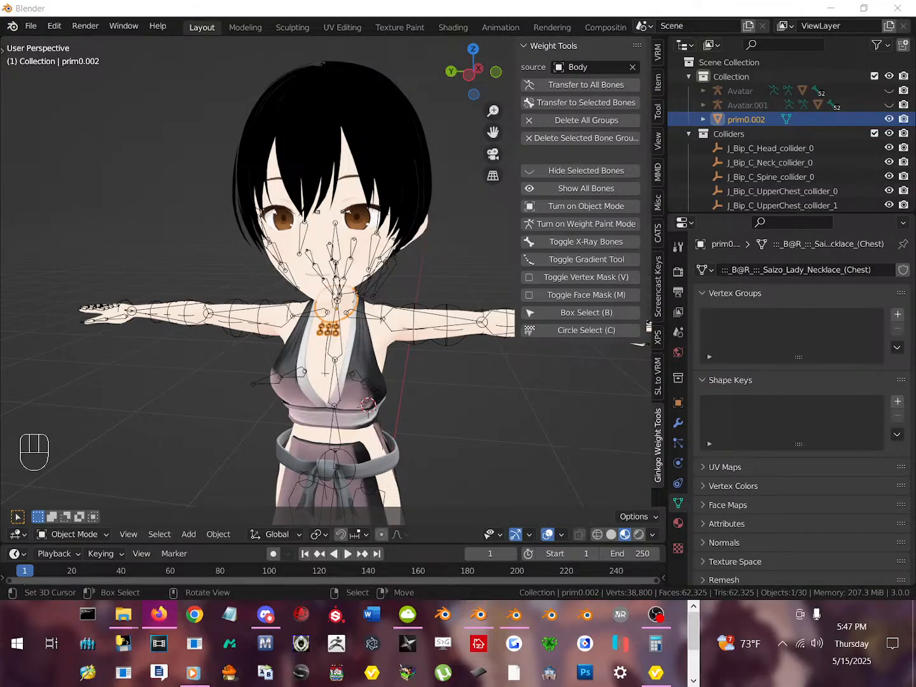
scroll(375, 366, up, 4)
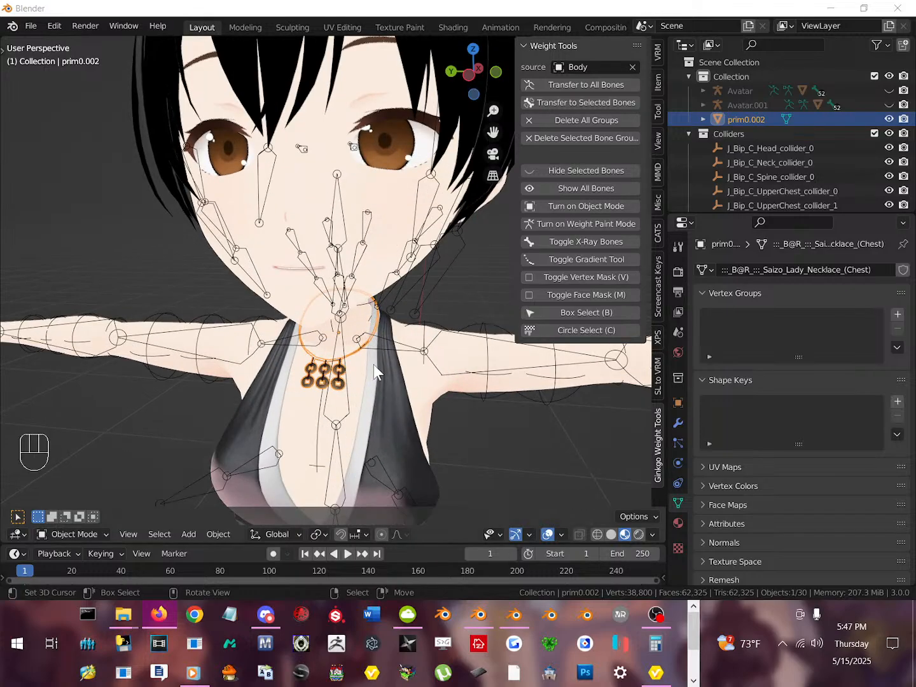
middle_drag(375, 366, 381, 371)
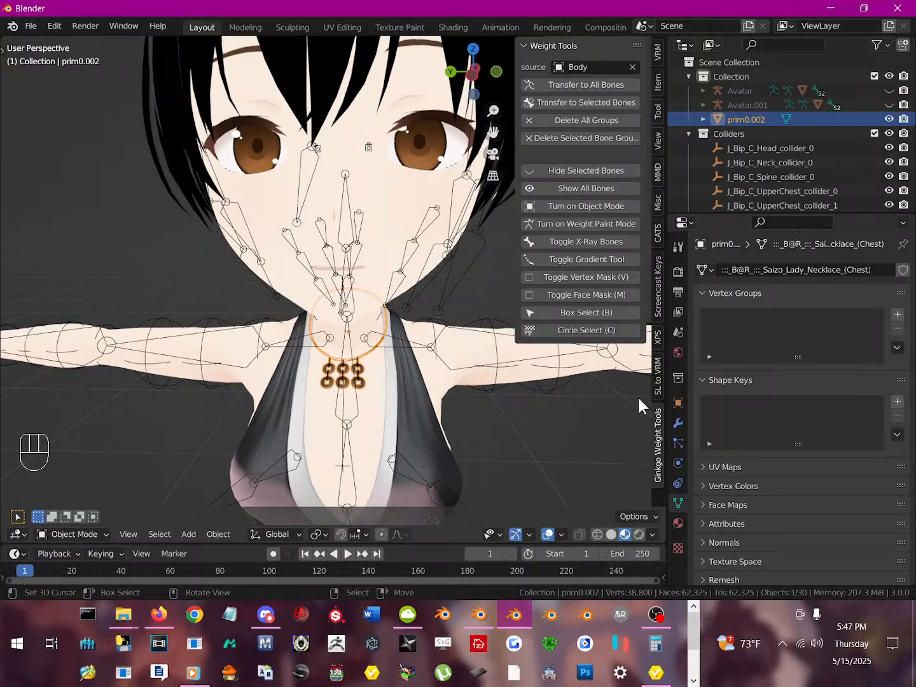
middle_drag(430, 387, 409, 368)
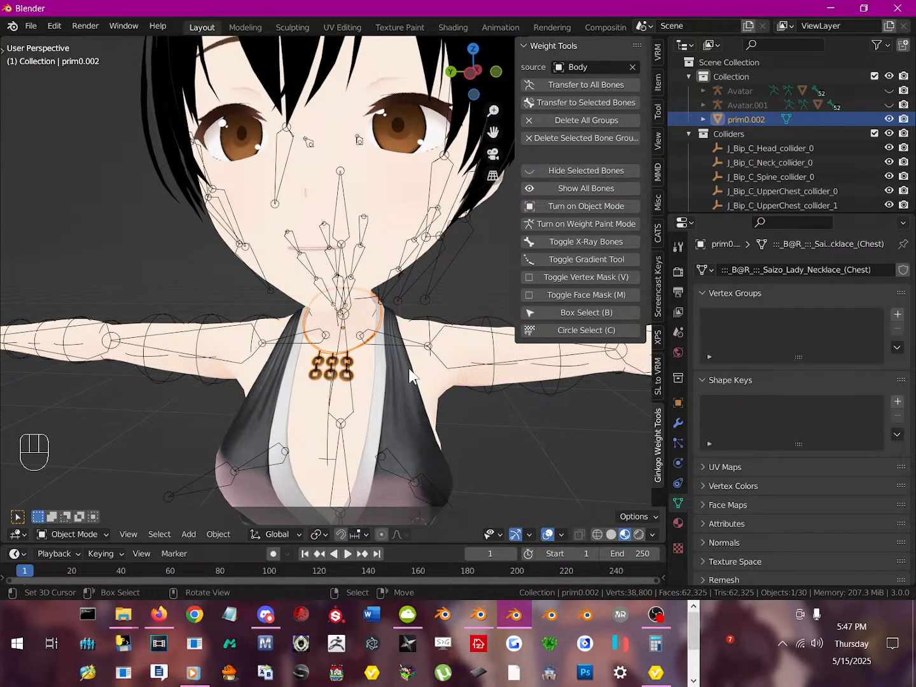
- Add an Armature modifier to the necklace
click(677, 425)
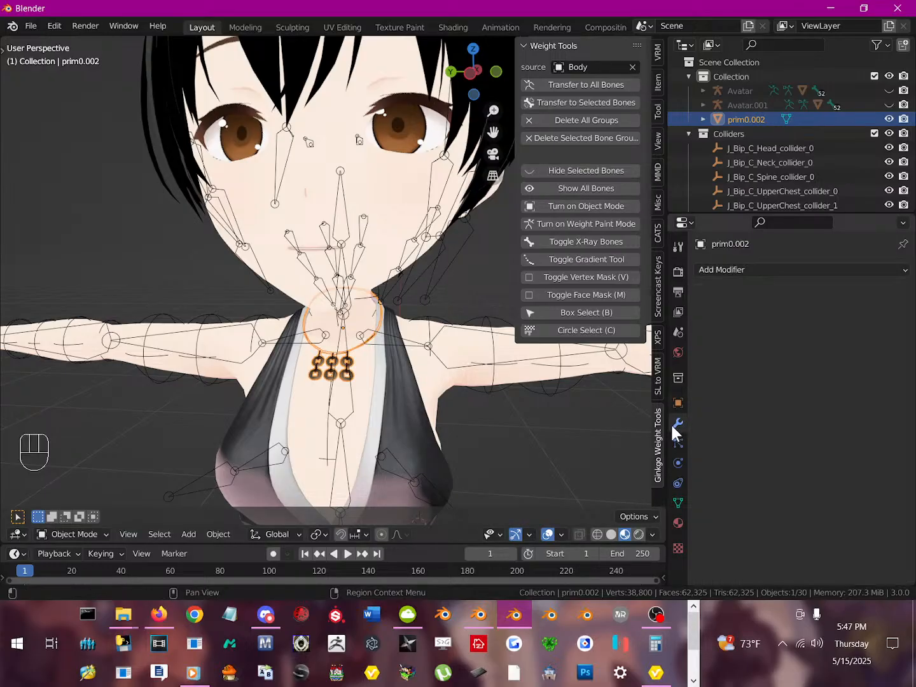
click(725, 270)
click(747, 312)
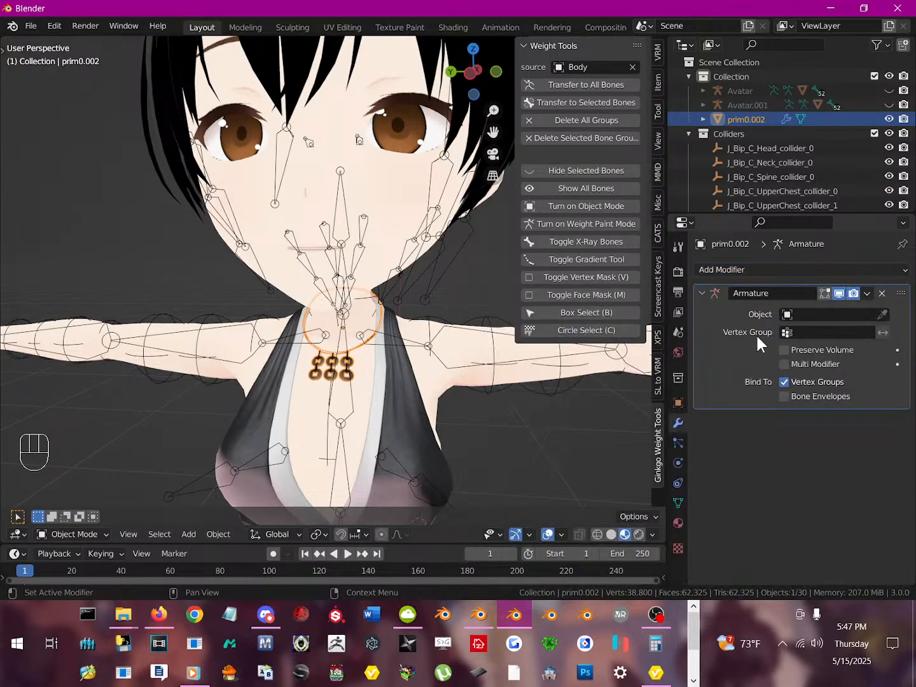
click(805, 314)
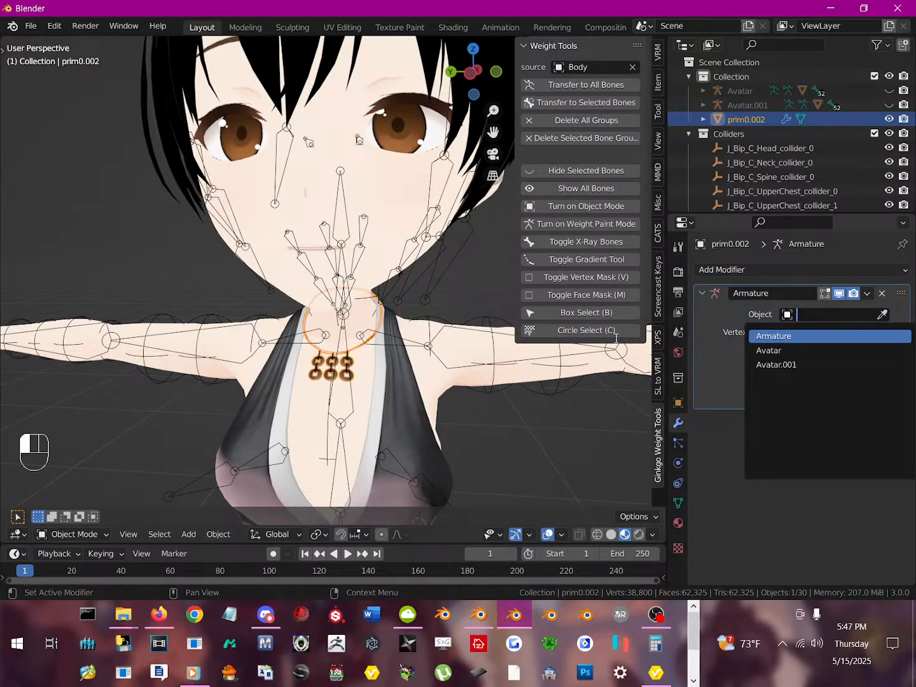
click(882, 314)
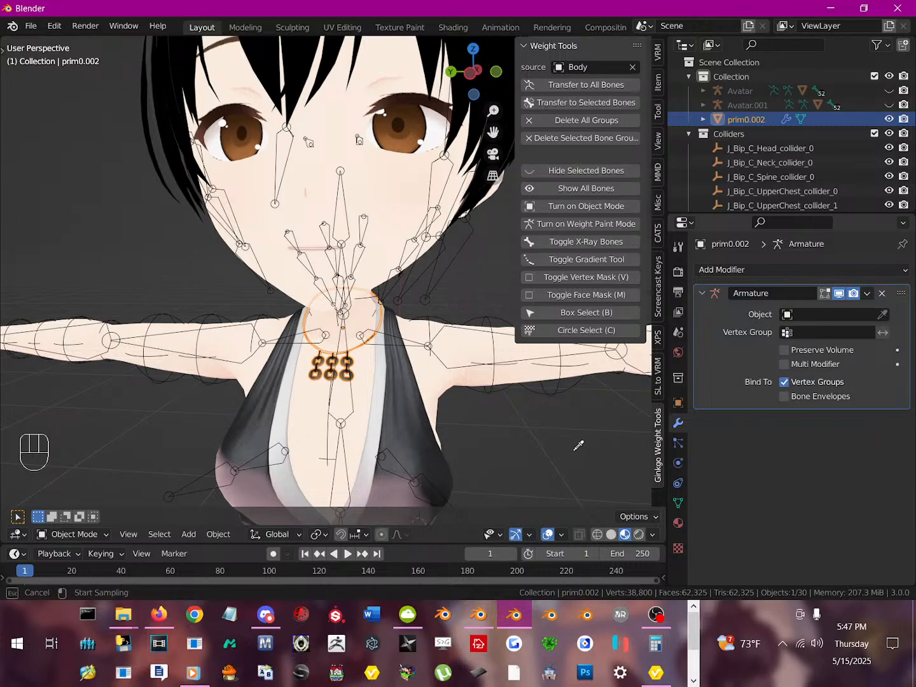
click(346, 400)
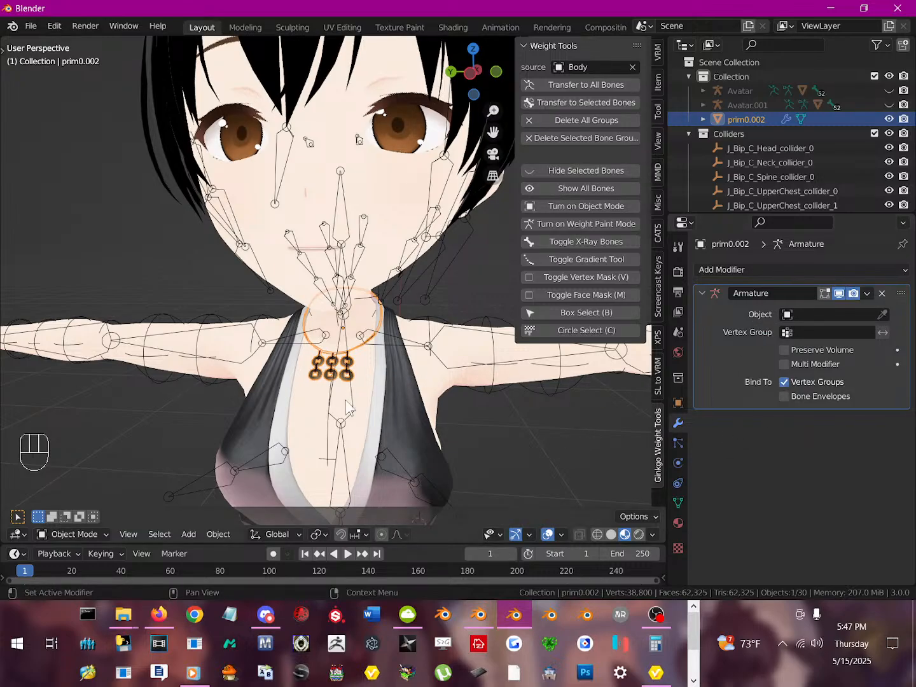
click(346, 399)
scroll(345, 399, down, 3)
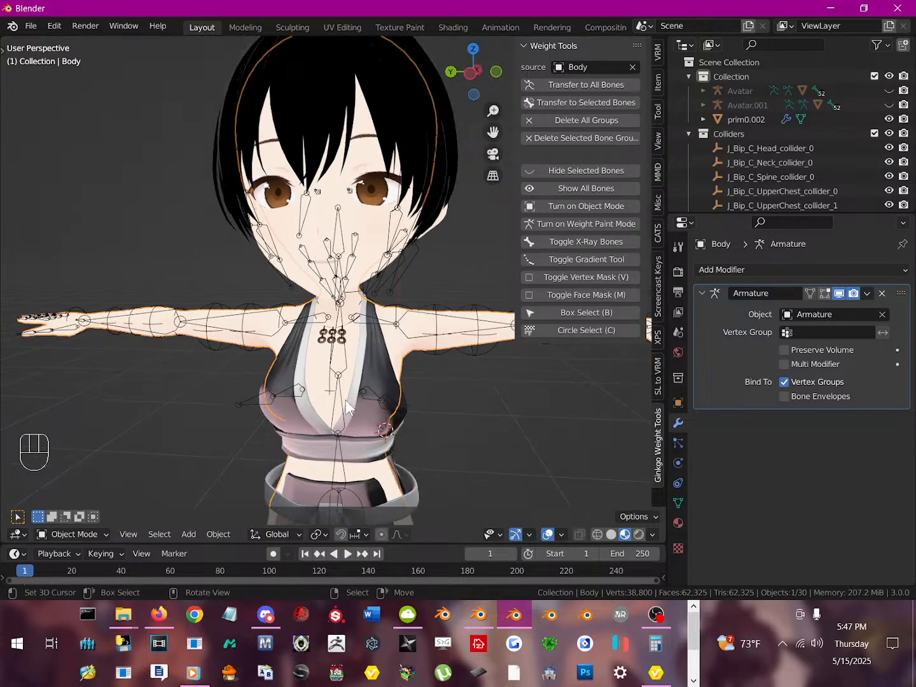
click(338, 358)
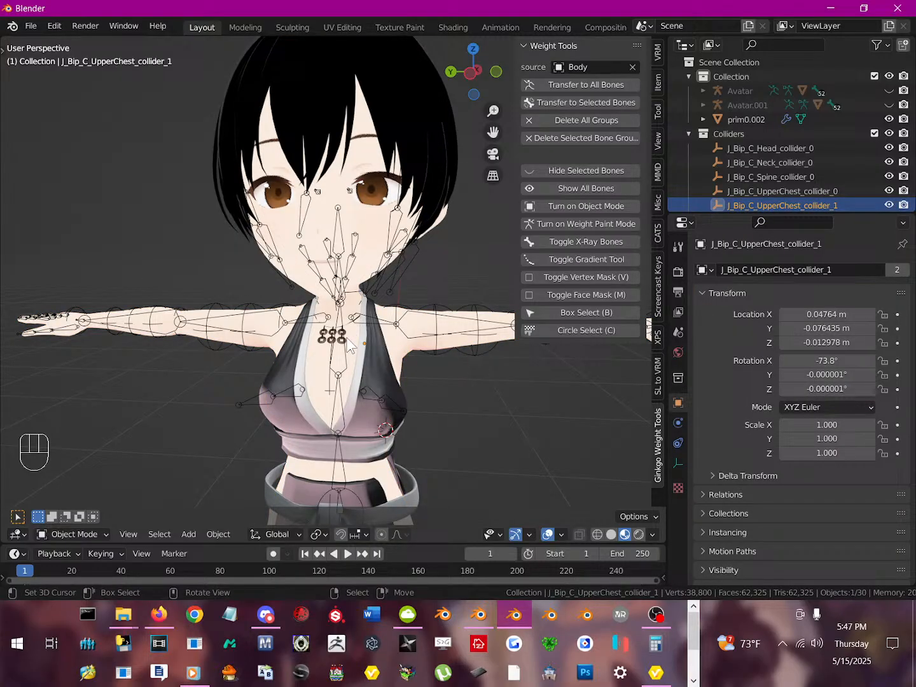
click(348, 345)
click(349, 346)
scroll(336, 358, up, 6)
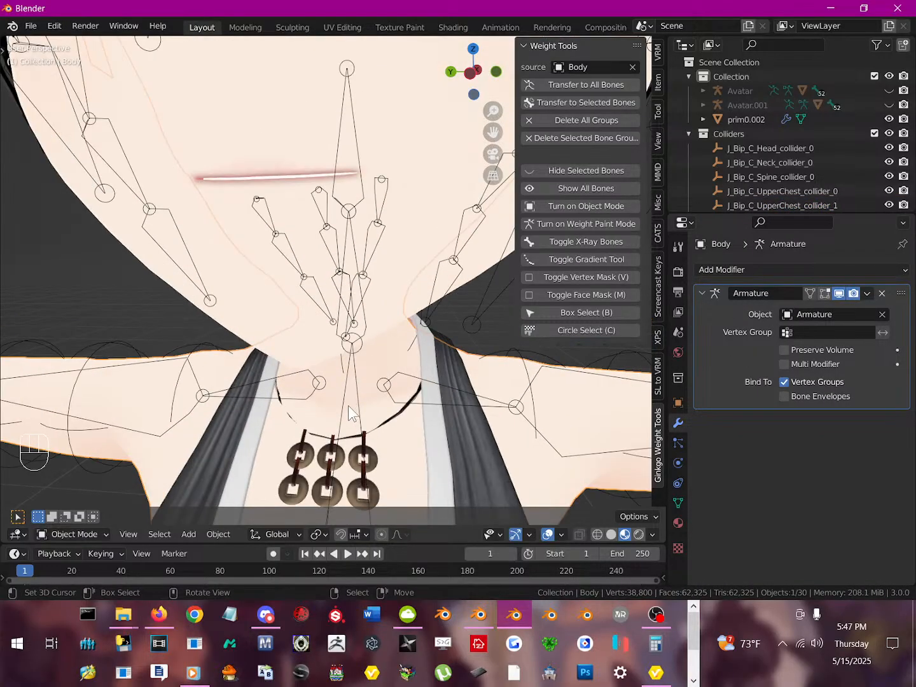
click(310, 458)
scroll(469, 441, down, 7)
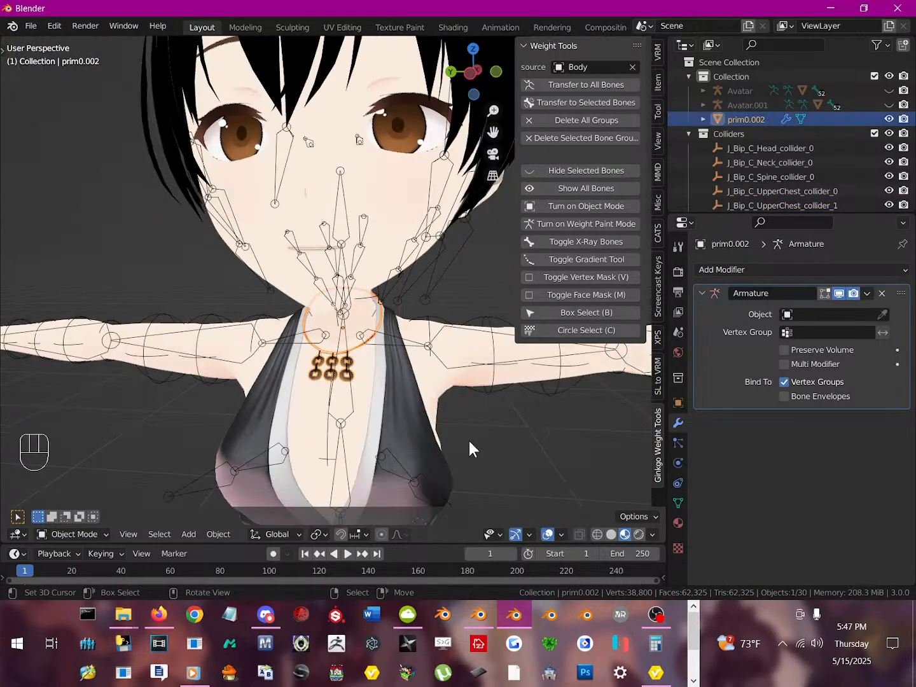
- Set Armature as the object of the necklace's Armature modifier and transfer the Body weights to all of the necklace's bones
click(874, 315)
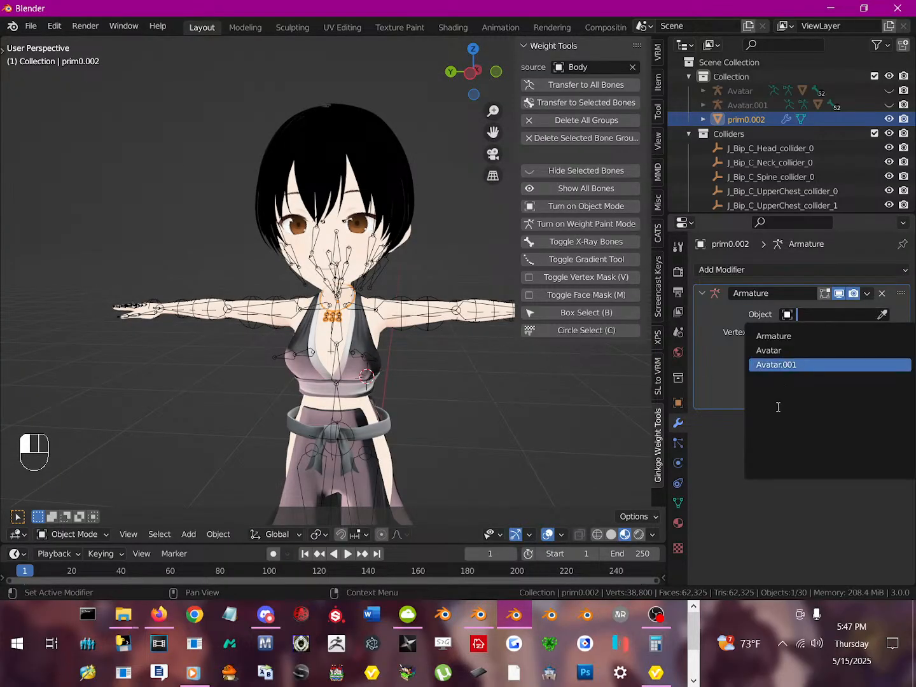
click(785, 337)
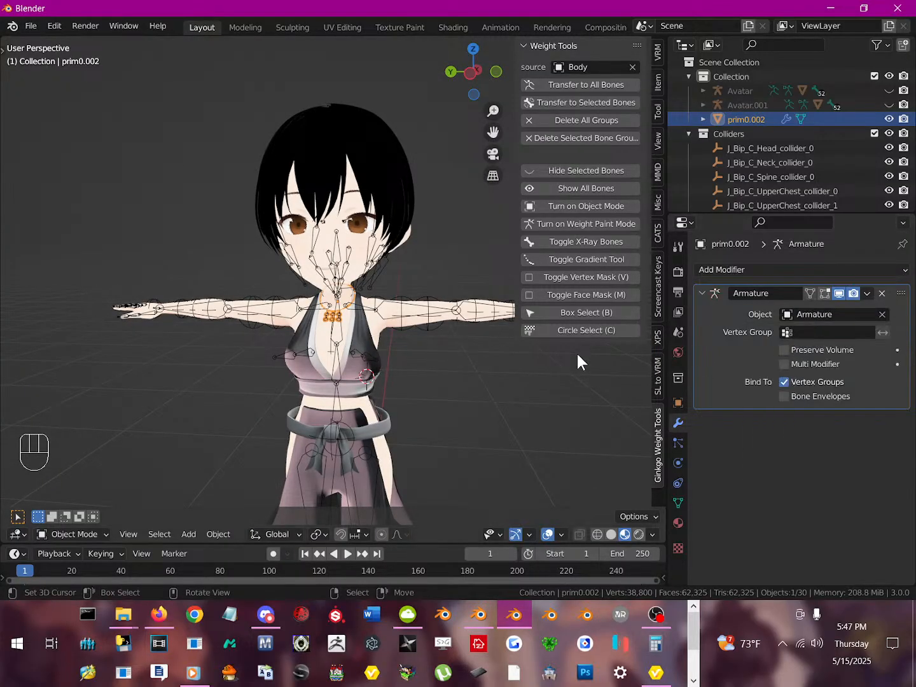
scroll(351, 390, up, 3)
click(342, 377)
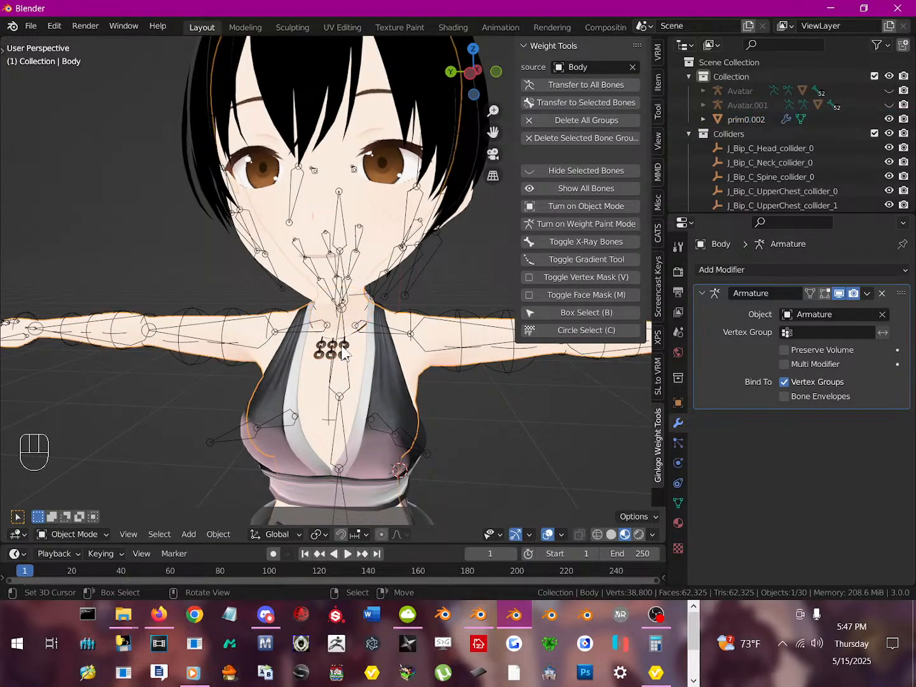
click(346, 359)
click(346, 359)
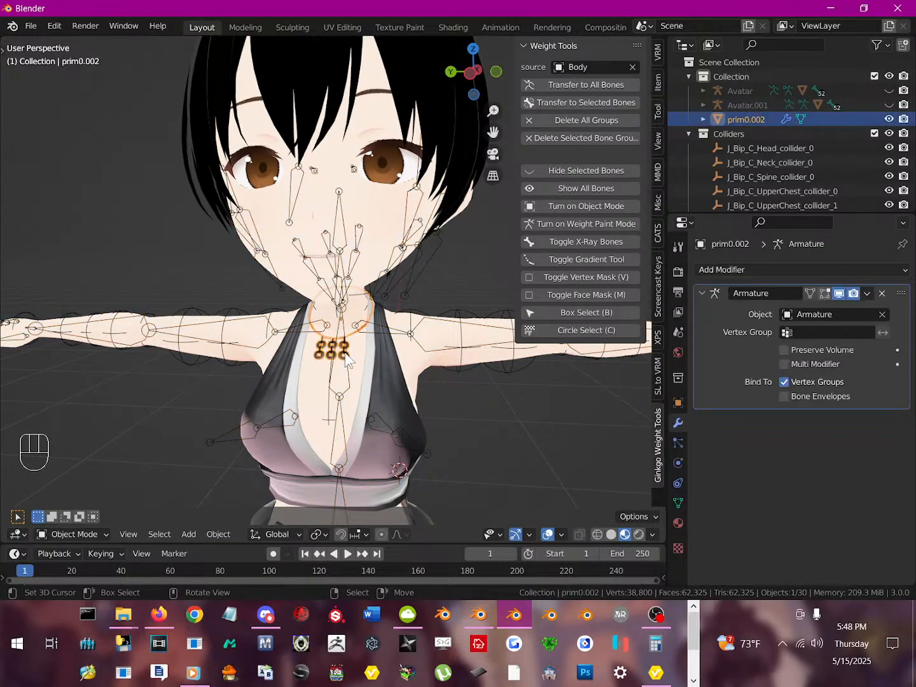
click(580, 86)
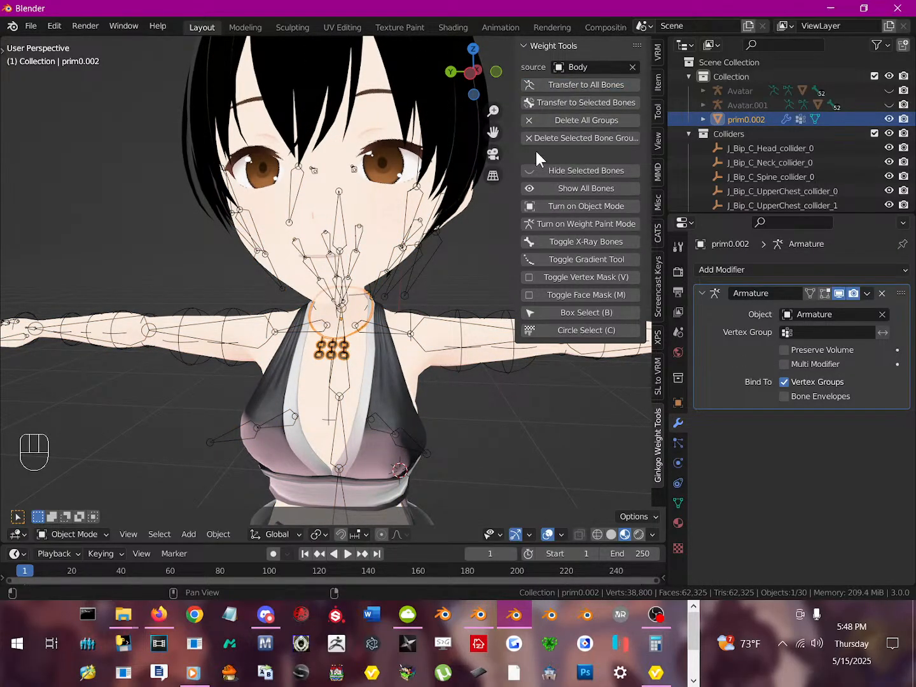
click(336, 386)
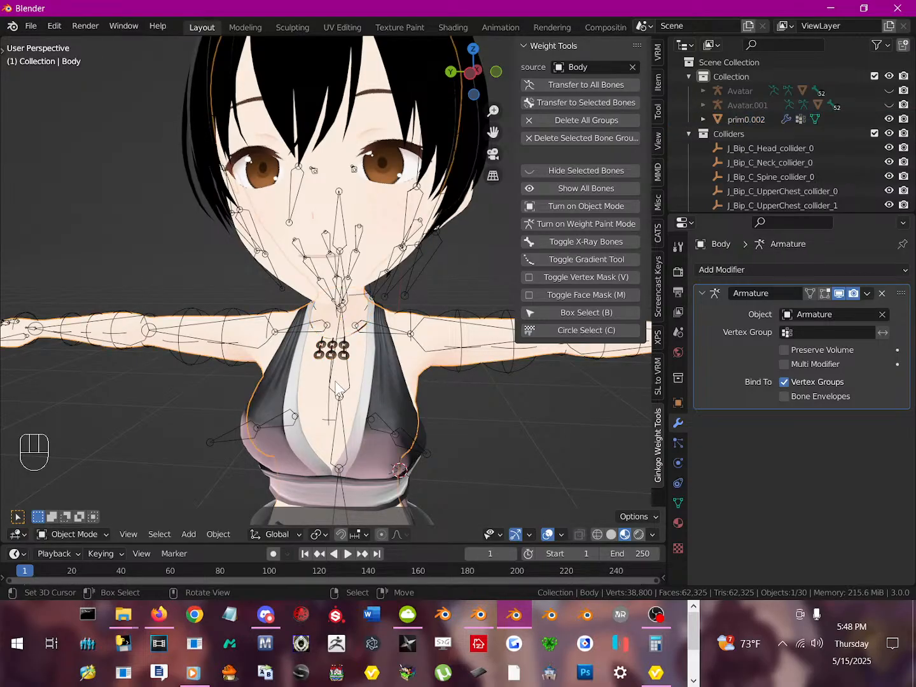
click(337, 387)
click(336, 386)
click(338, 386)
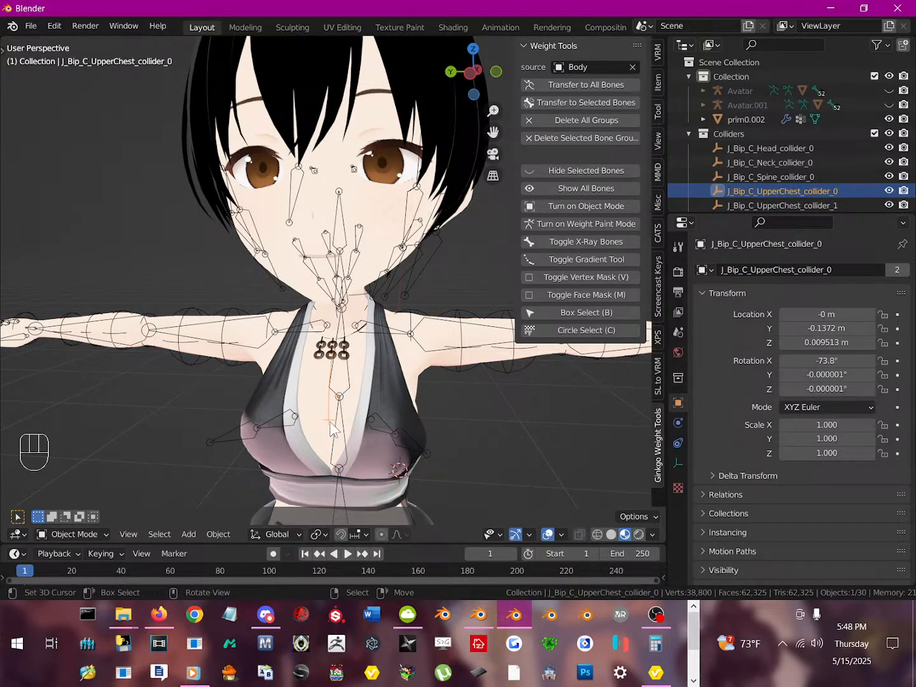
click(344, 354)
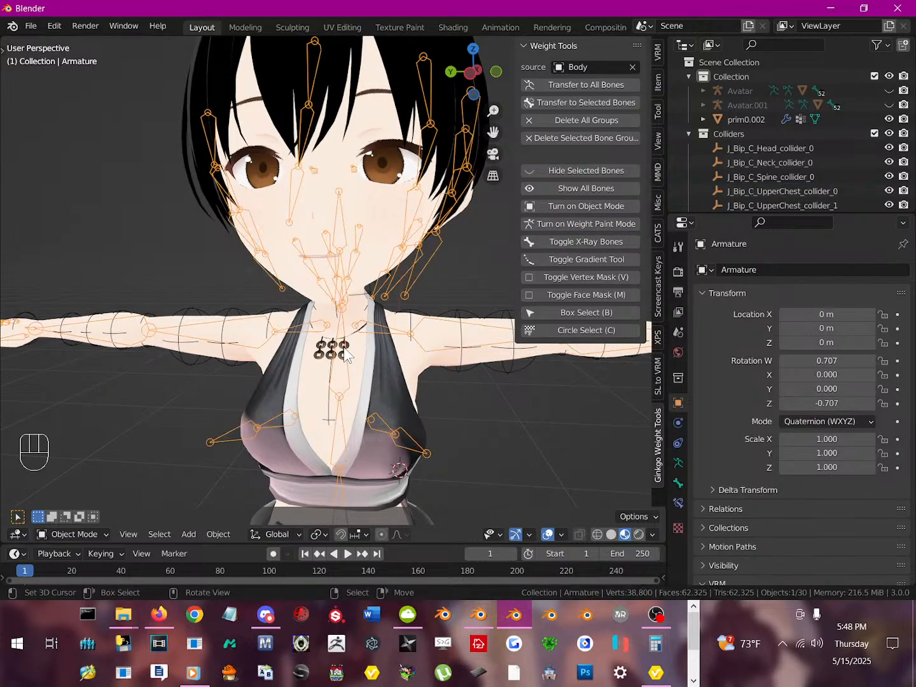
click(344, 354)
scroll(342, 381, up, 8)
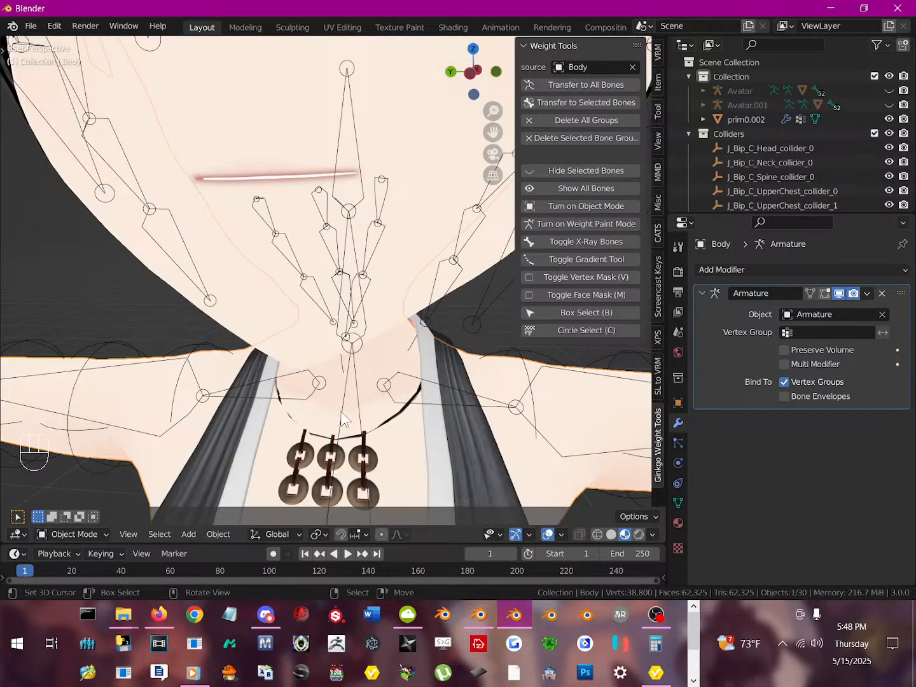
- Put the necklace in Weight Paint Mode and trackball-rotate the J_Bip_C_UpperChest bone to tilt the upper body backward
click(301, 454)
click(580, 224)
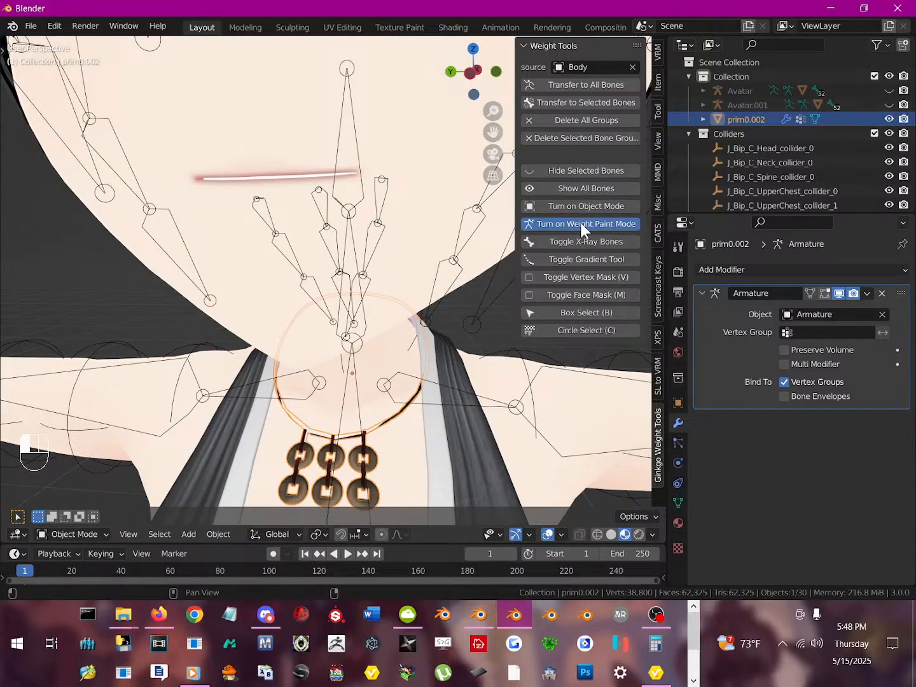
scroll(345, 410, down, 6)
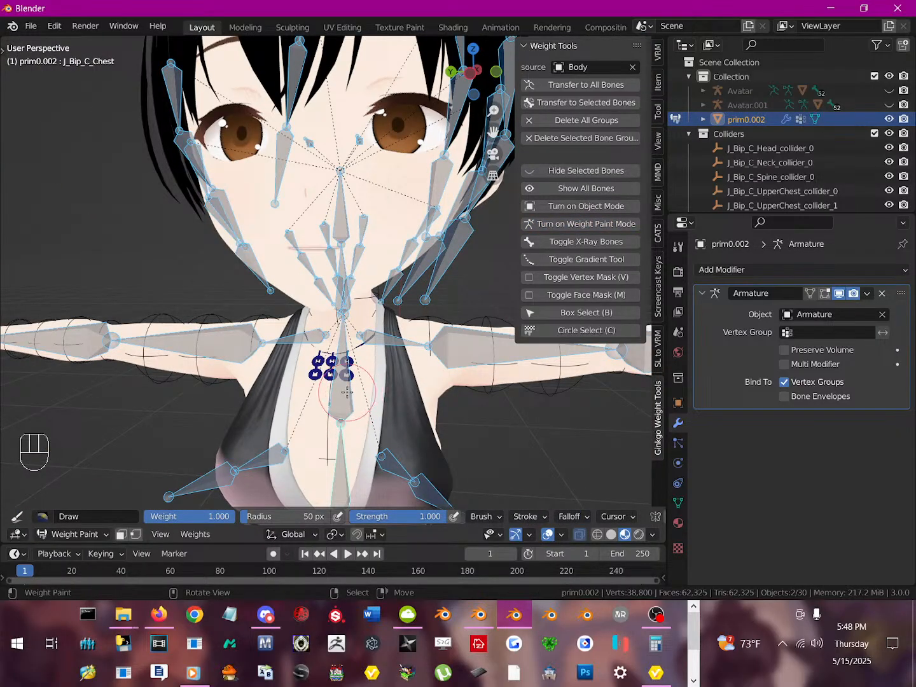
ctrl+click(346, 392)
key(r)
key(r)
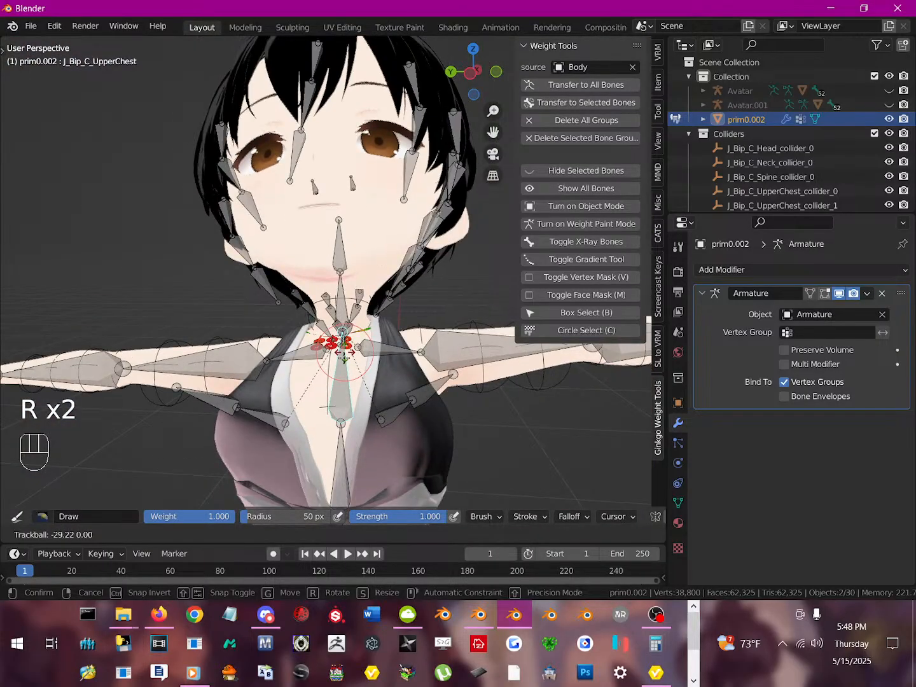
click(358, 391)
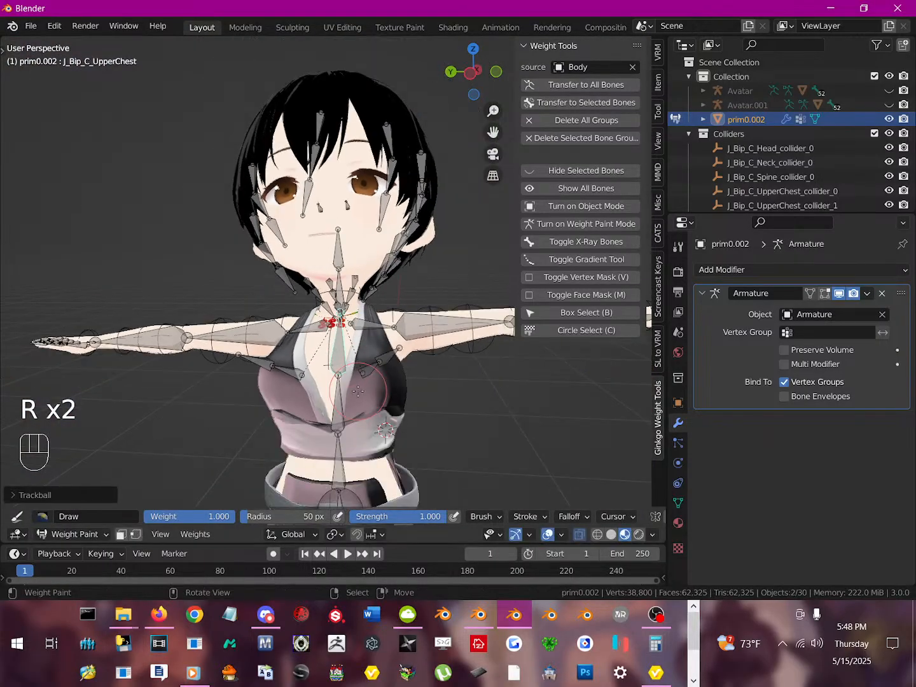
- Trackball-rotate the upper chest bone farther back, and partly forward again, to test how the necklace follows the body
key(r)
key(r)
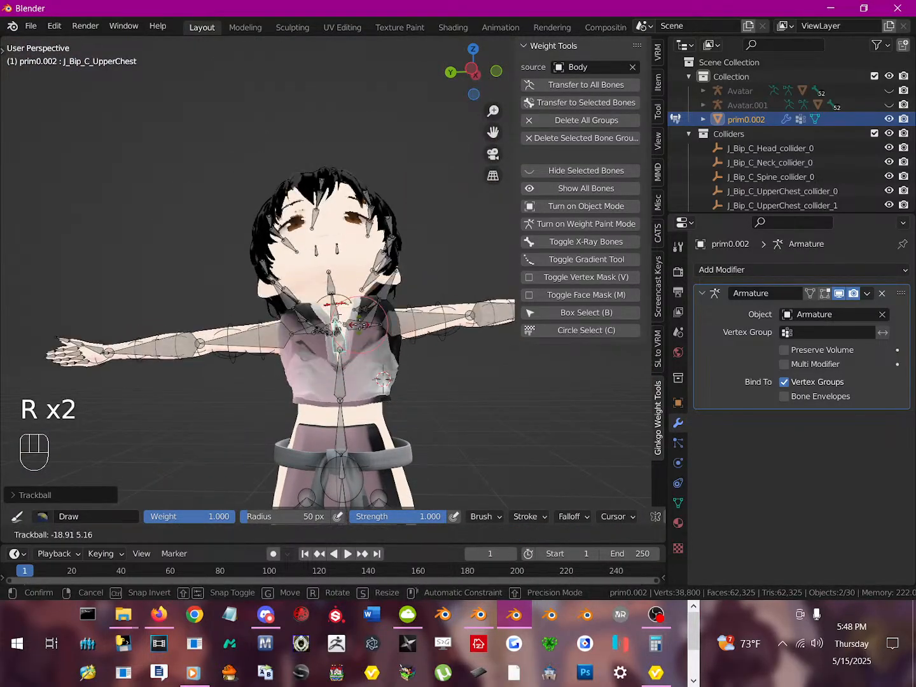
click(354, 381)
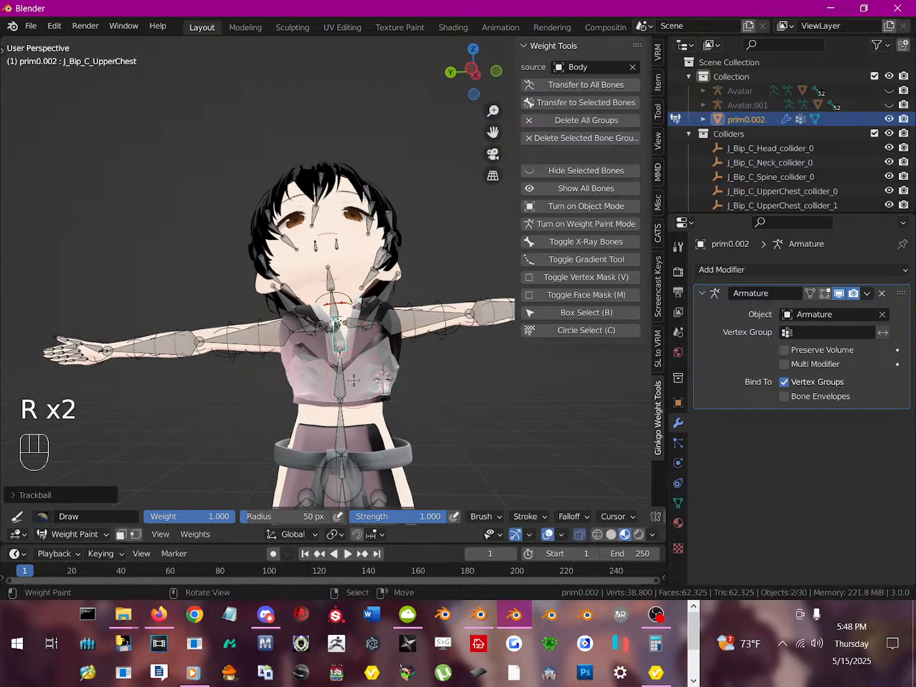
scroll(353, 380, up, 2)
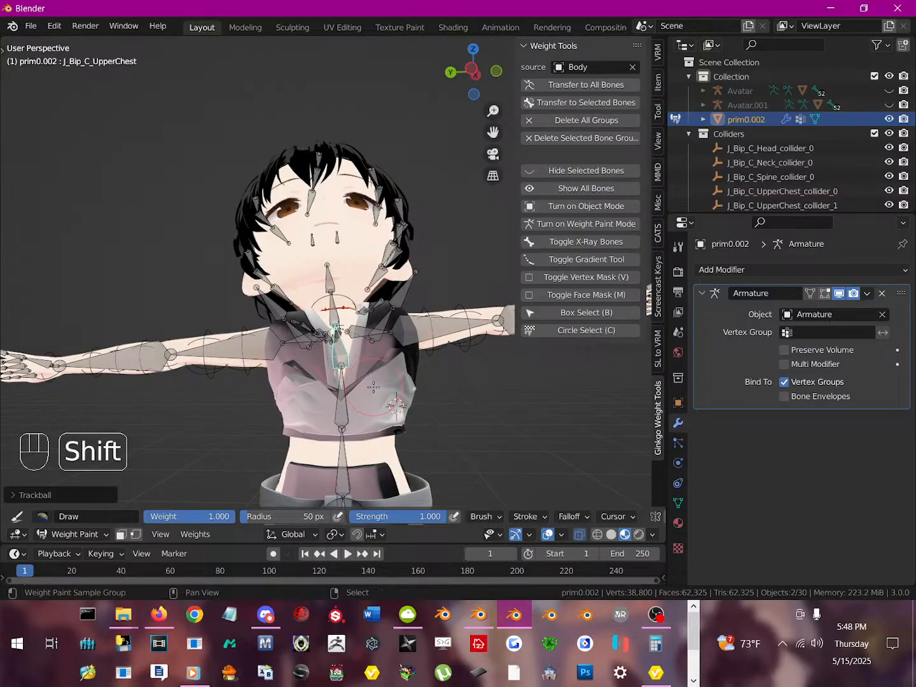
shift+middle_drag(371, 376, 375, 317)
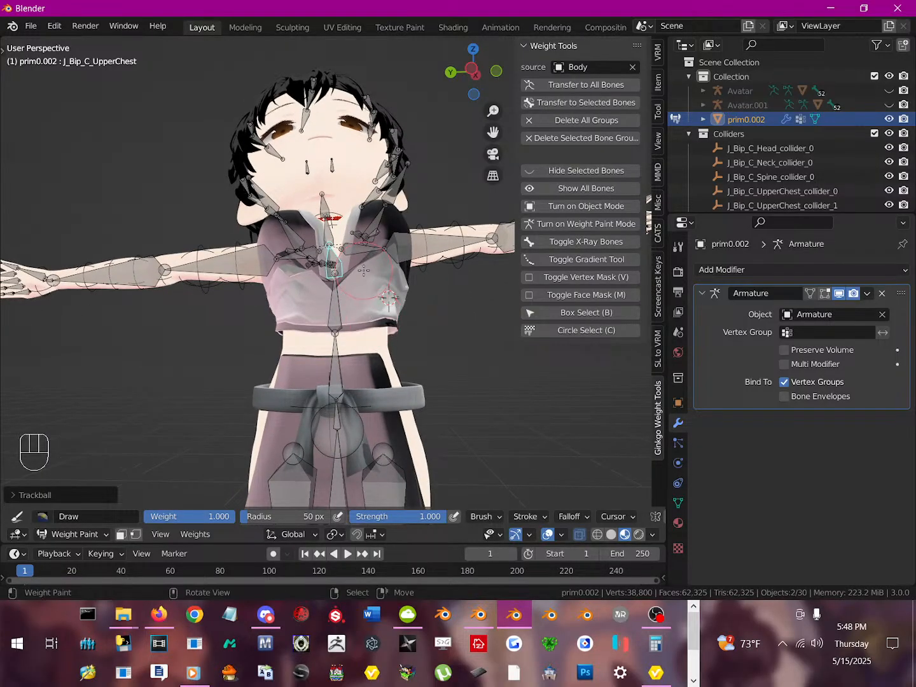
key(r)
key(r)
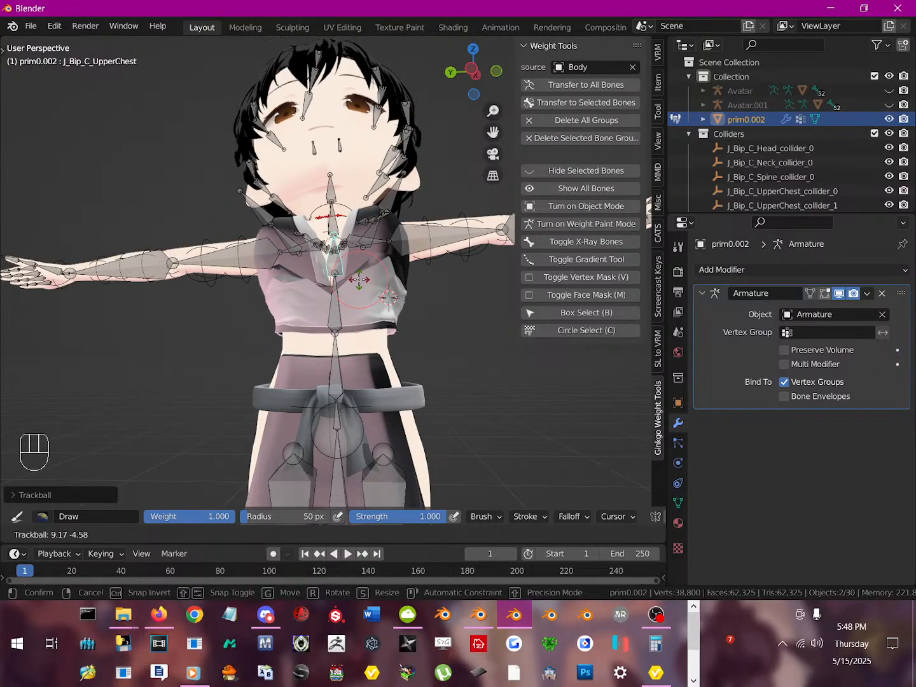
click(334, 282)
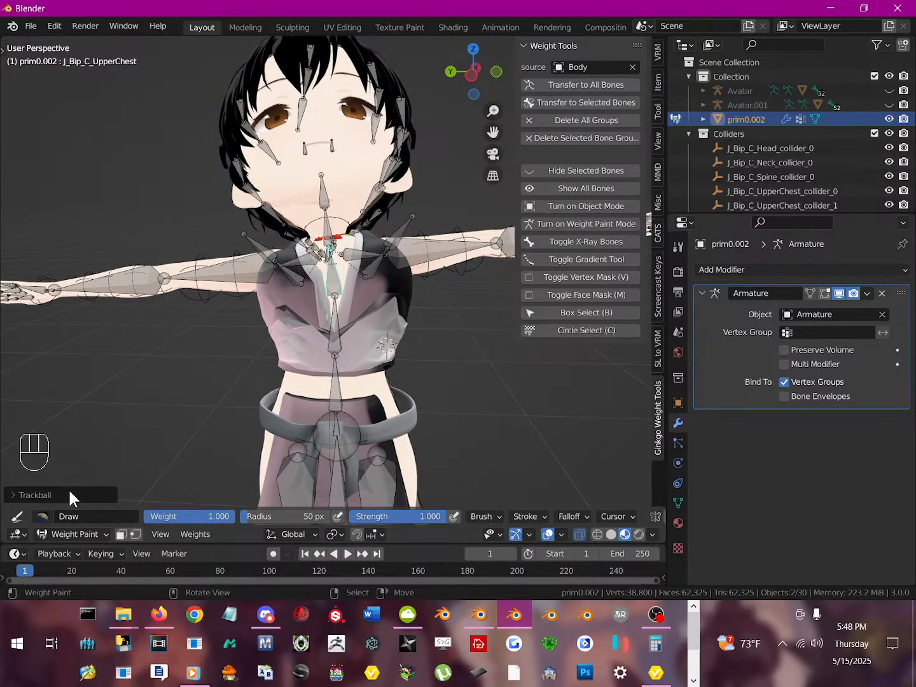
- Return the necklace to Object Mode and open the top, prim0.001, in Weight Paint Mode
click(592, 204)
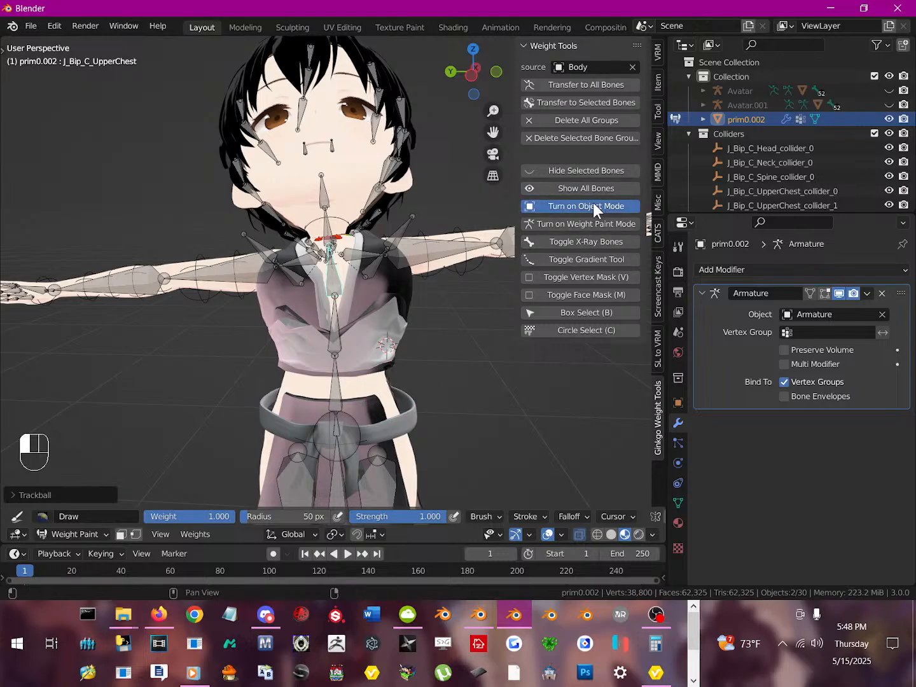
click(395, 298)
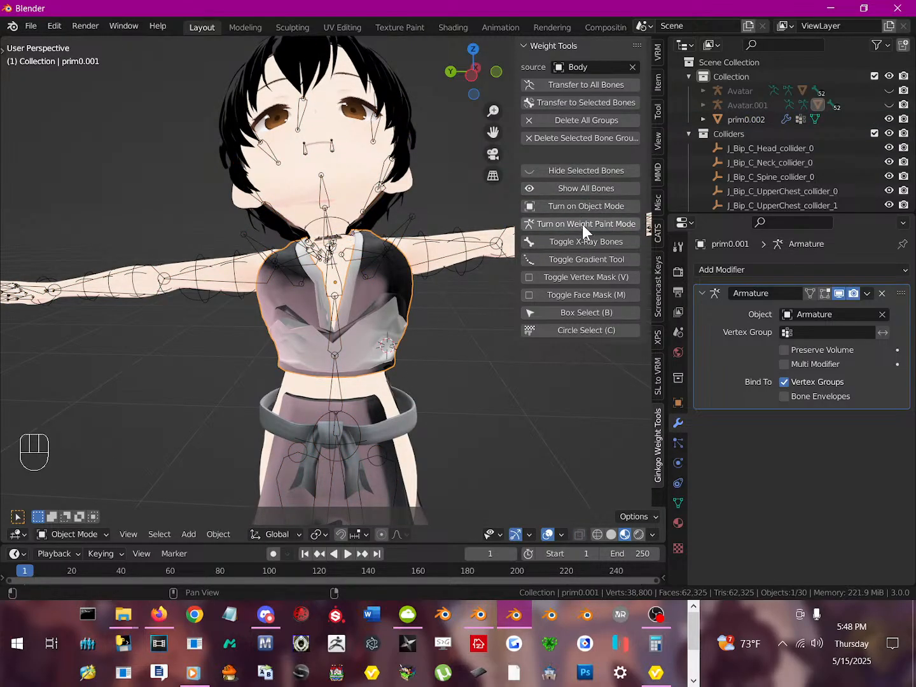
click(582, 224)
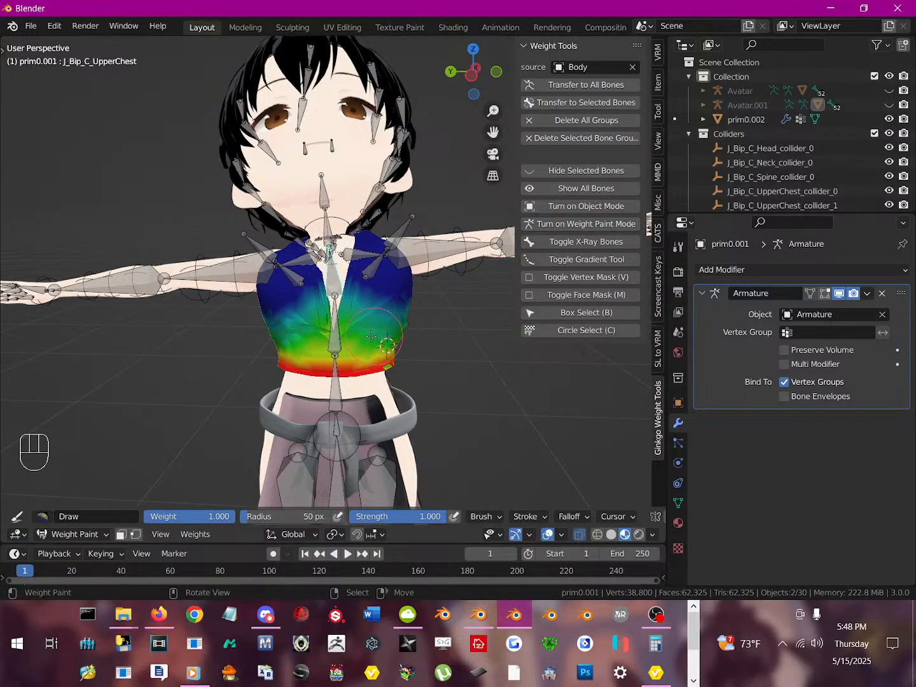
middle_drag(392, 325, 375, 299)
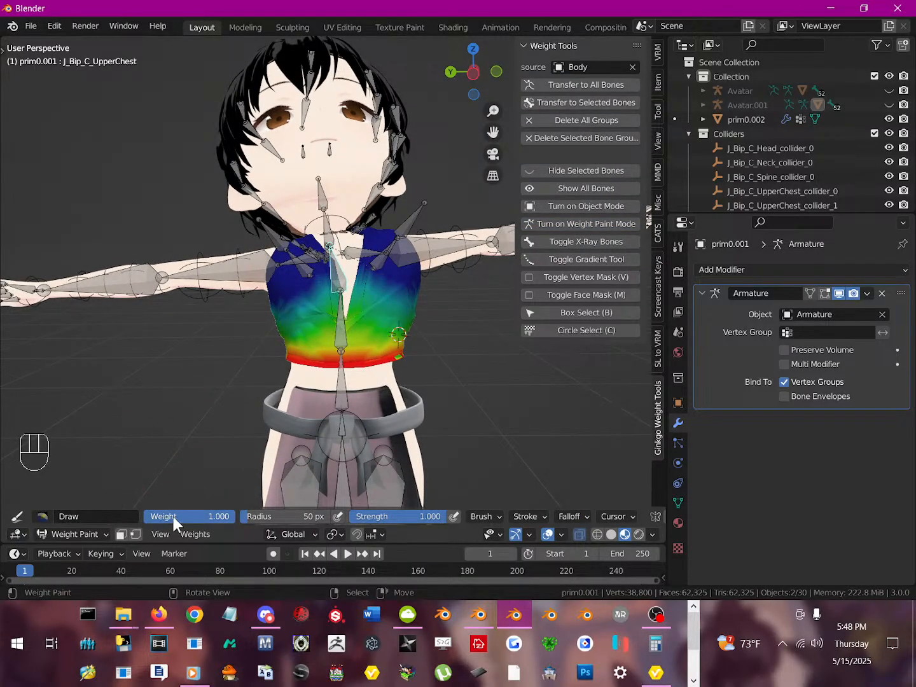
- Set the brush weight to 0 and paint away the J_Bip_C_UpperChest influence across the bust of the top
drag(173, 517, 143, 517)
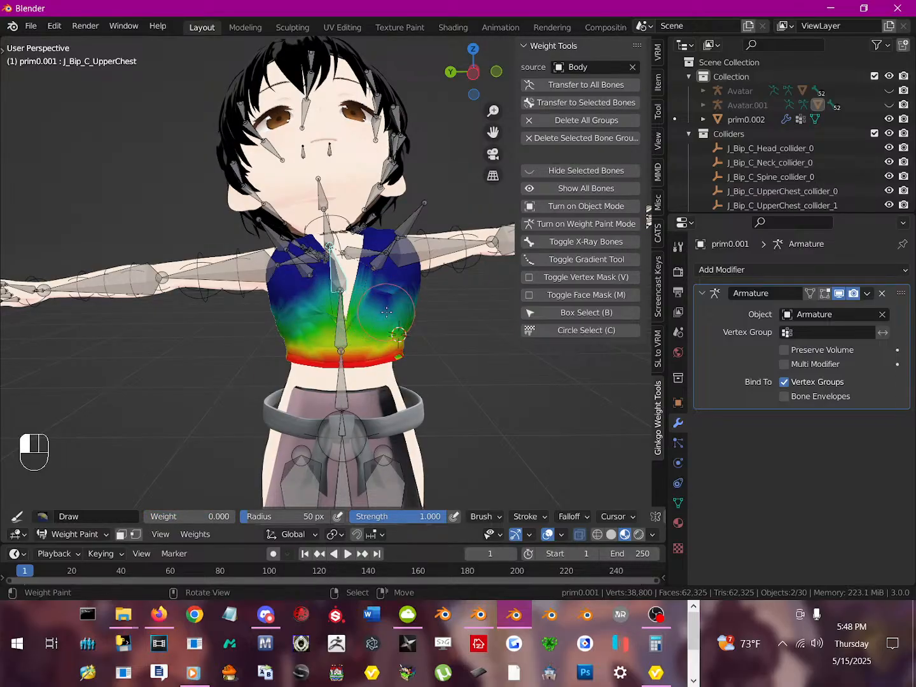
mouse_move(387, 313)
mouse_down()
mouse_move(385, 299)
mouse_move(347, 296)
mouse_move(280, 307)
mouse_move(271, 324)
mouse_move(382, 295)
mouse_move(268, 322)
mouse_up()
scroll(278, 354, up, 4)
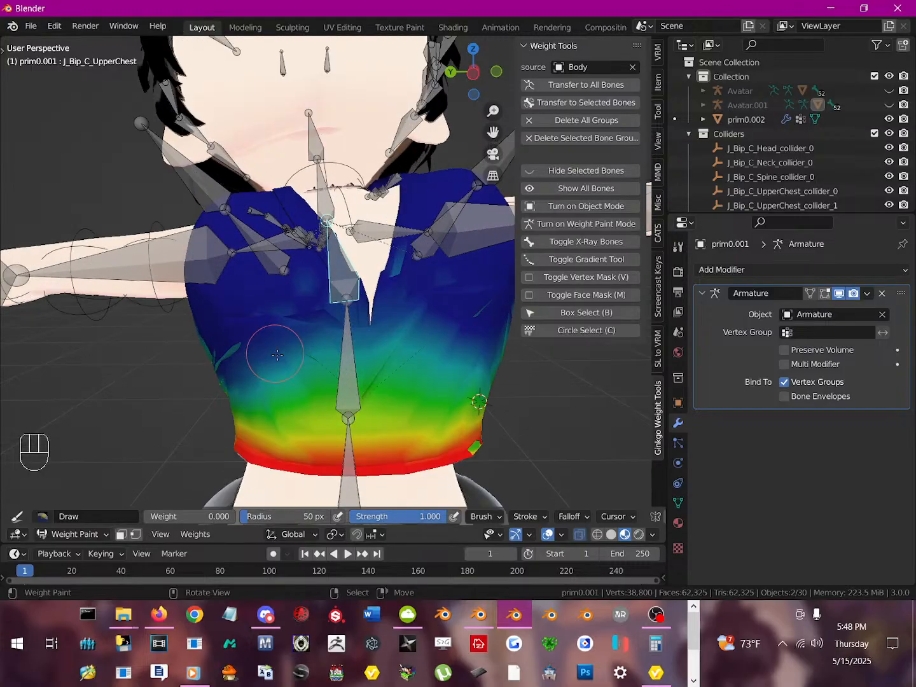
middle_drag(279, 355, 308, 314)
mouse_move(308, 313)
mouse_down()
mouse_move(271, 323)
mouse_move(392, 289)
mouse_move(471, 280)
mouse_move(420, 296)
mouse_move(410, 376)
mouse_move(439, 318)
mouse_move(429, 296)
mouse_move(414, 312)
mouse_move(405, 357)
mouse_move(331, 318)
mouse_move(245, 347)
mouse_move(350, 315)
mouse_up()
scroll(351, 314, down, 3)
middle_drag(401, 295, 358, 286)
mouse_move(358, 286)
mouse_down()
mouse_move(380, 289)
mouse_move(381, 274)
mouse_move(375, 288)
mouse_move(367, 279)
mouse_up()
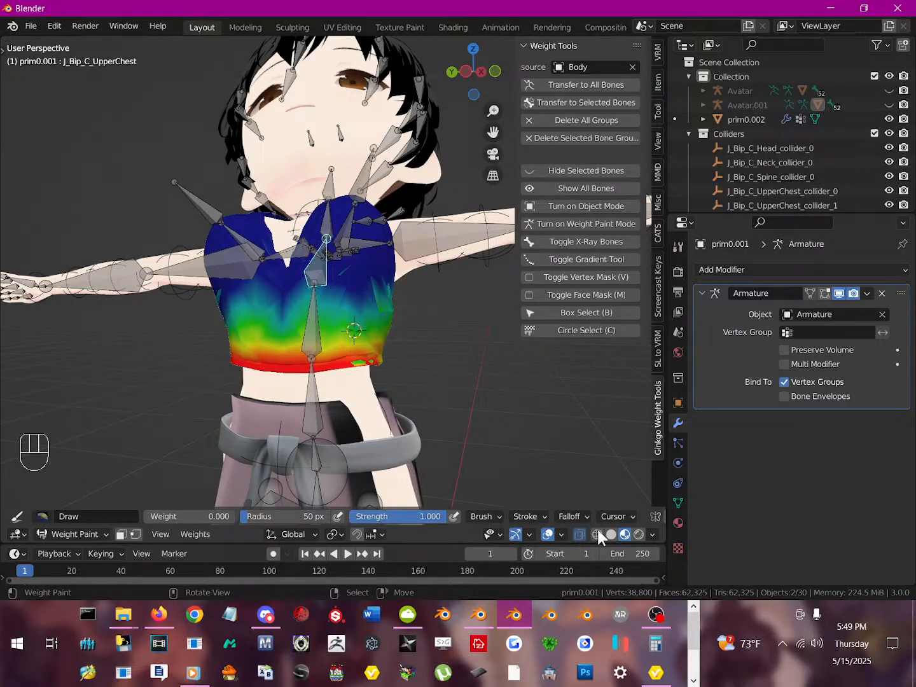
- Select all armature bones and clear their rotation to return the avatar to its rest pose
click(652, 536)
click(652, 536)
middle_drag(417, 436, 488, 534)
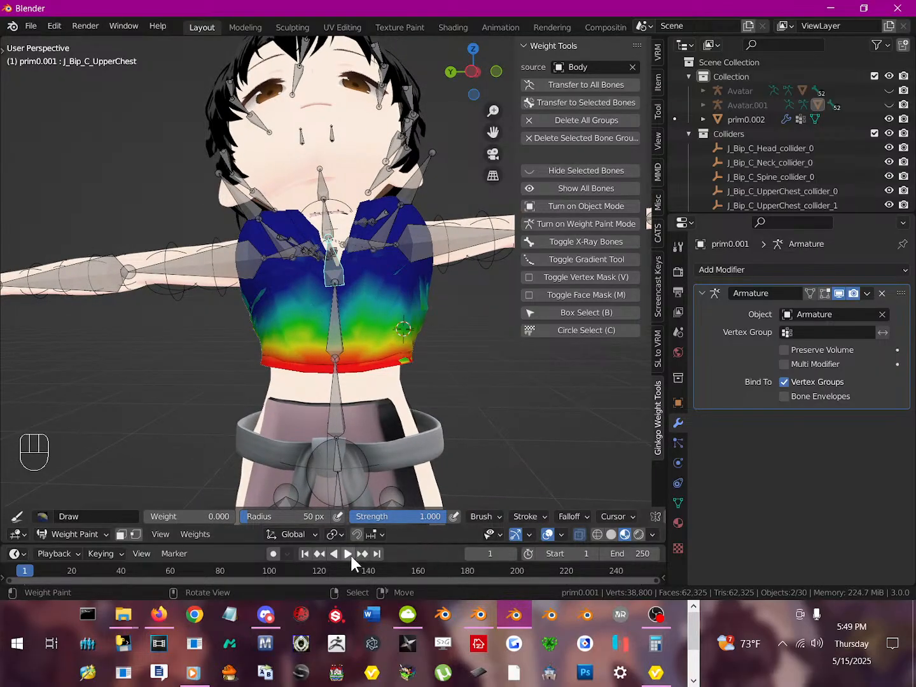
click(341, 536)
click(342, 539)
key(a)
key(a)
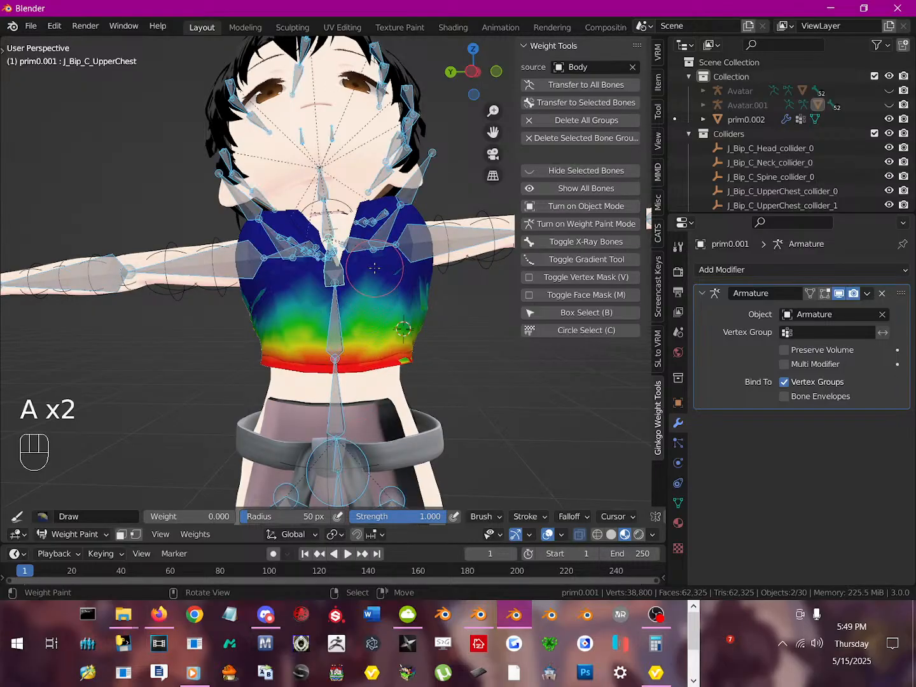
key(alt+r)
mouse_move(392, 342)
mouse_down()
mouse_move(239, 340)
mouse_move(406, 328)
mouse_up()
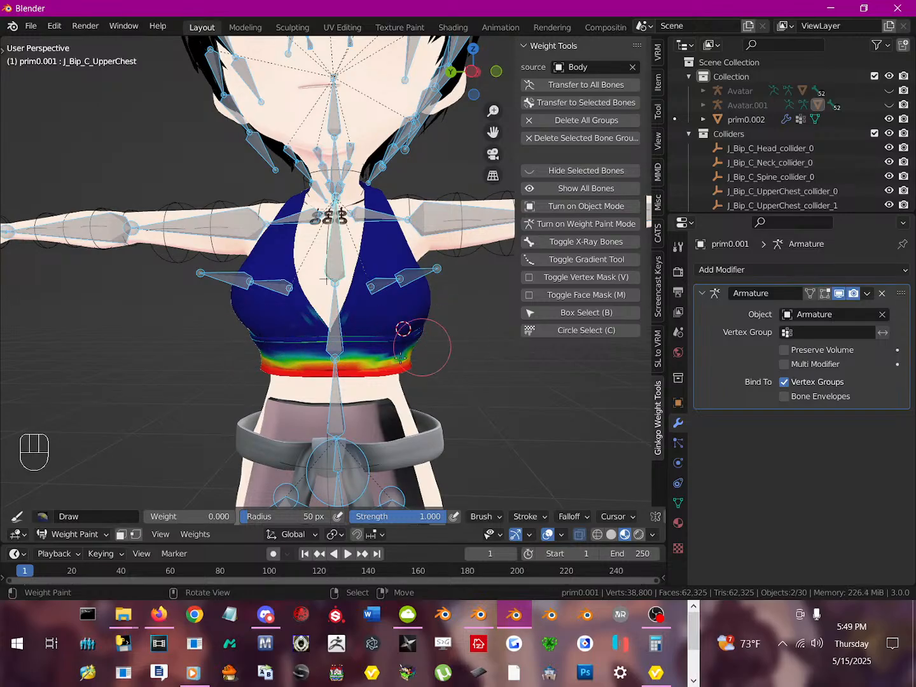
- In edge selection of Edit Mode, raise the front lower hem of the top about 0.03 m with smooth proportional editing
mouse_move(406, 328)
middle_down()
mouse_move(243, 385)
mouse_move(421, 316)
middle_up()
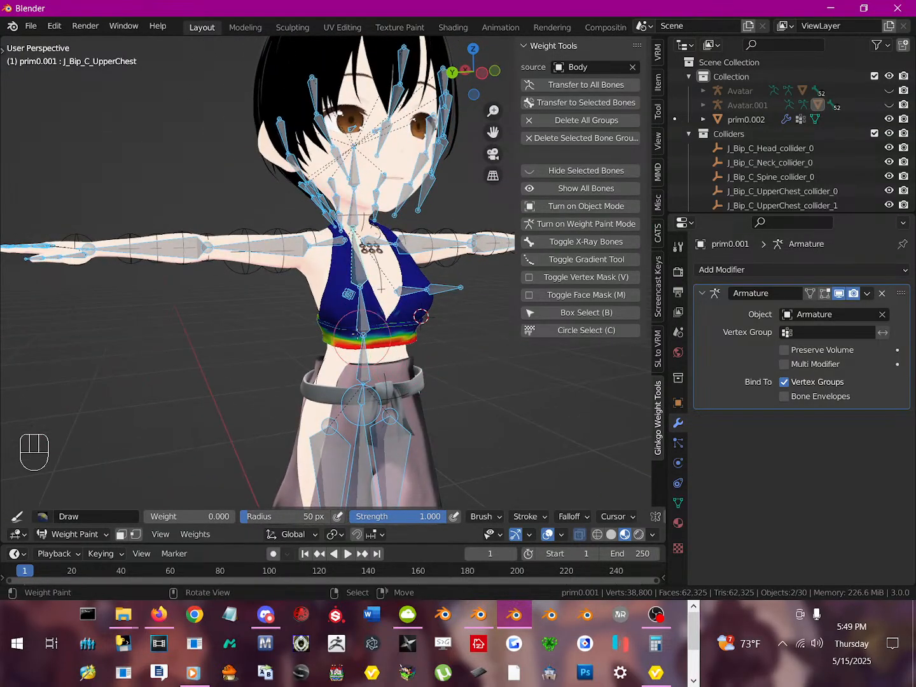
key(Tab)
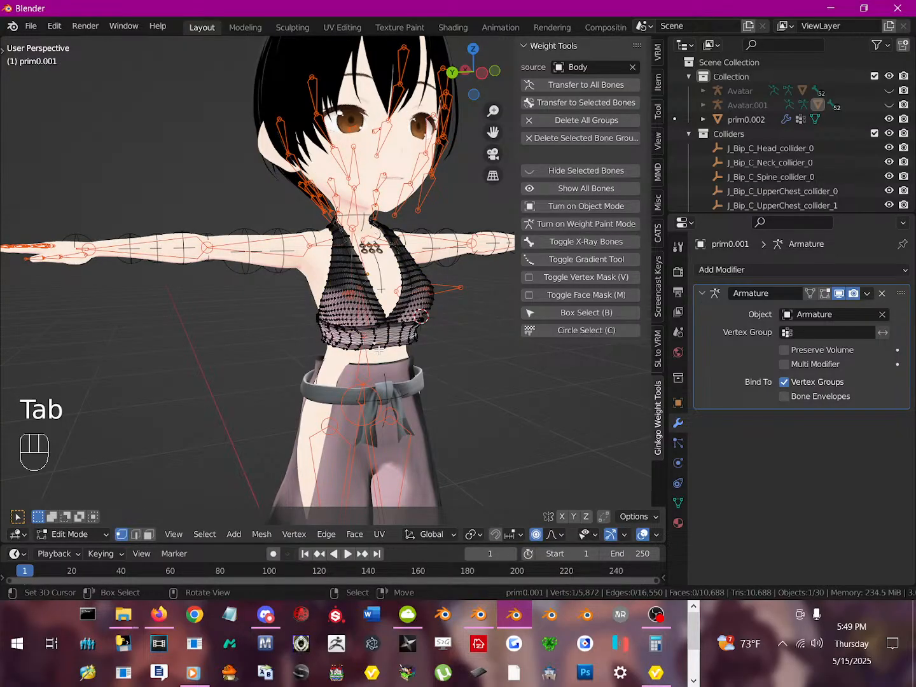
alt+right_click(379, 349)
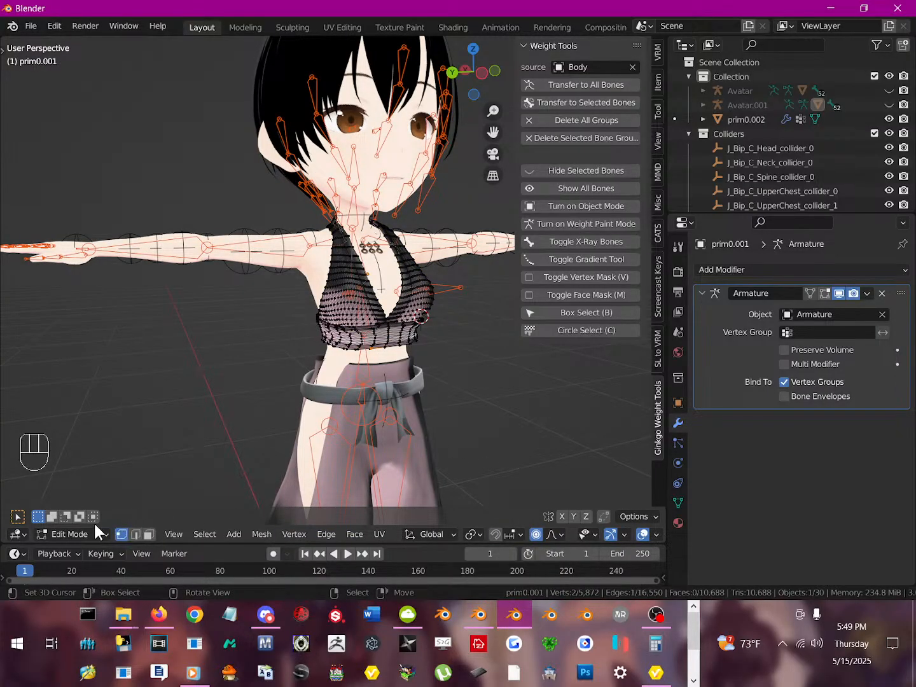
click(137, 535)
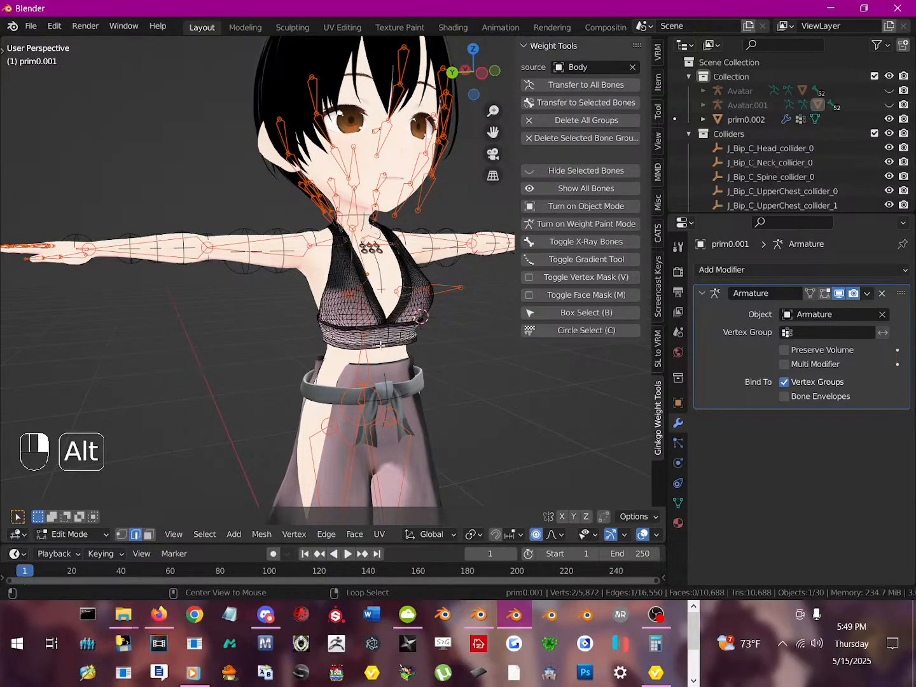
middle_drag(384, 348, 349, 339)
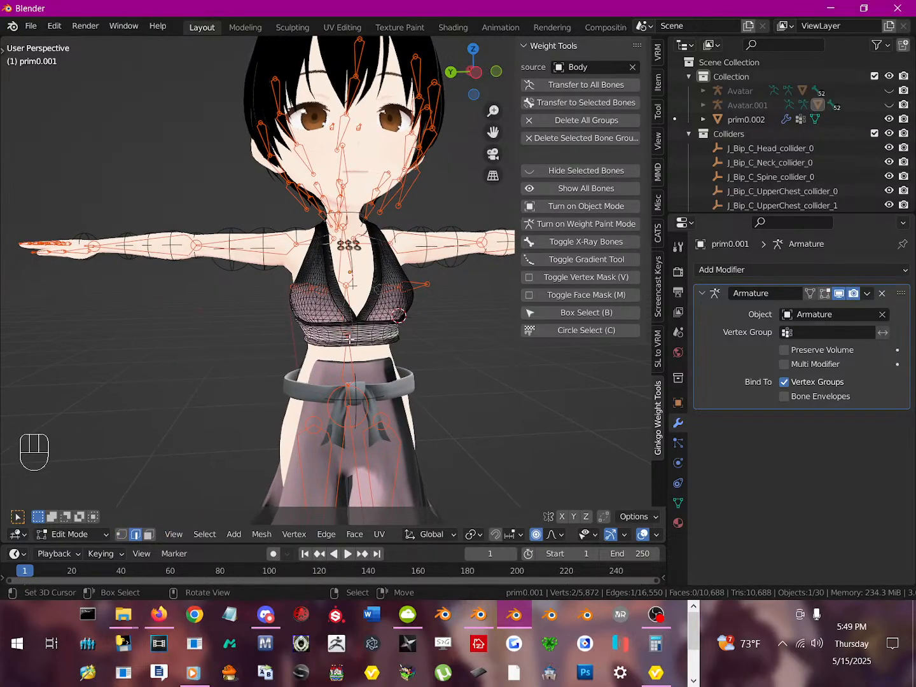
key(alt)
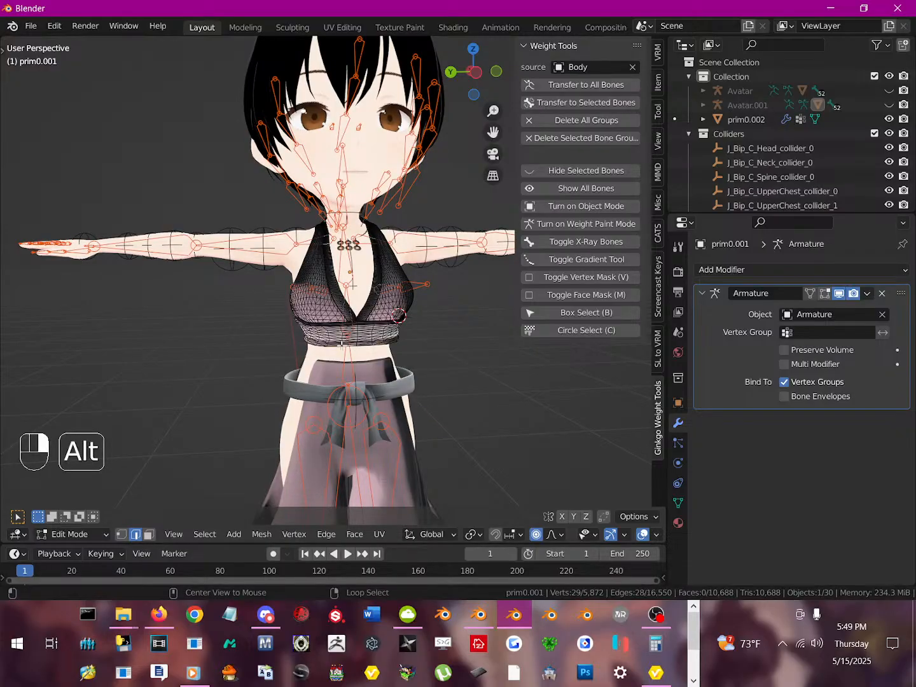
key(shift)
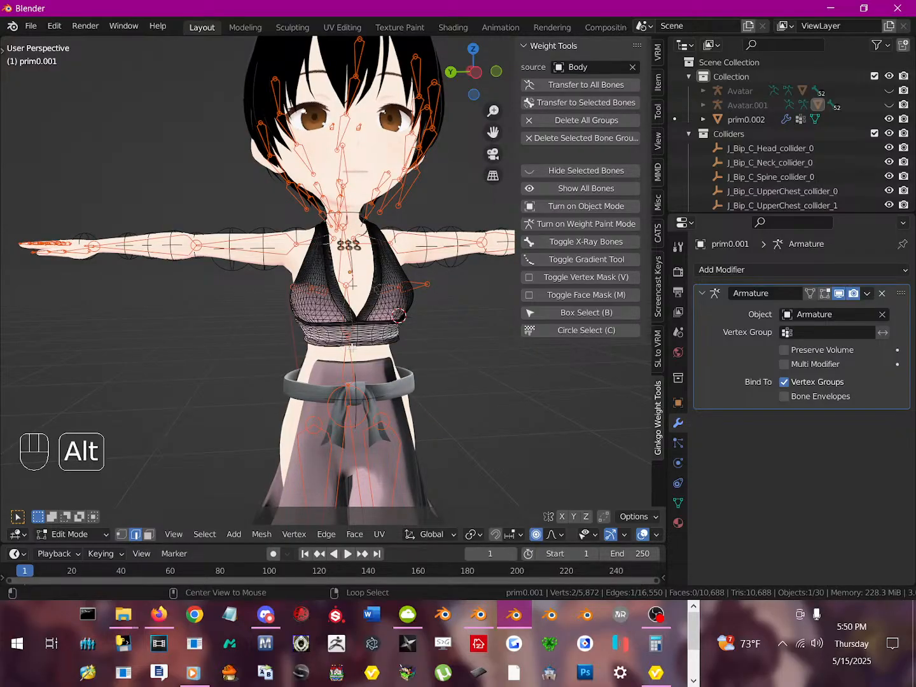
key(g)
scroll(352, 347, down, 2)
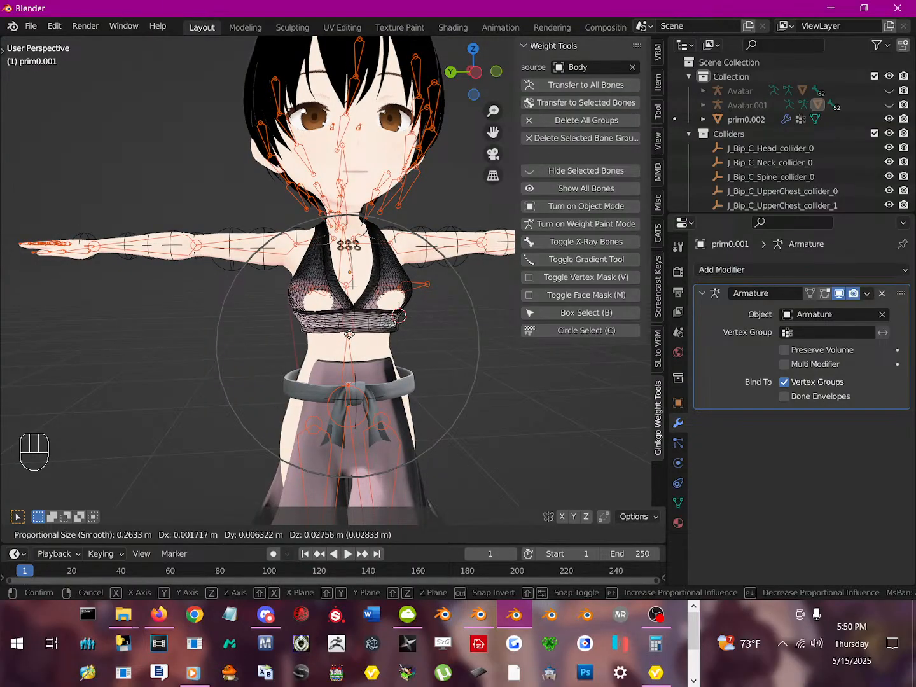
click(348, 332)
- Raise the back hem of the top slightly, using a proportional size of about 0.18 m
mouse_move(347, 332)
middle_down()
mouse_move(535, 328)
mouse_move(358, 320)
middle_up()
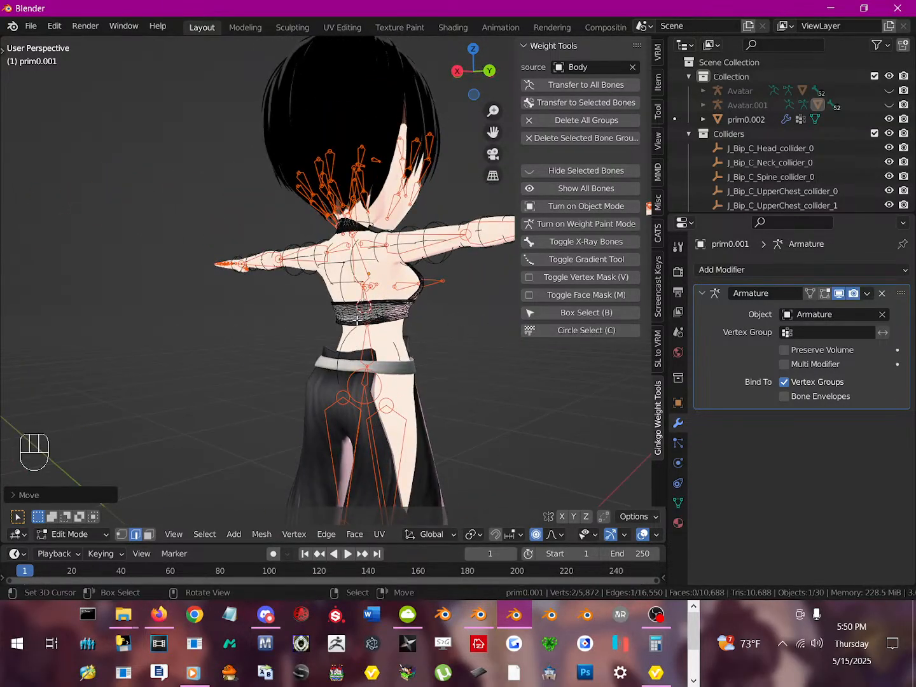
scroll(352, 324, up, 3)
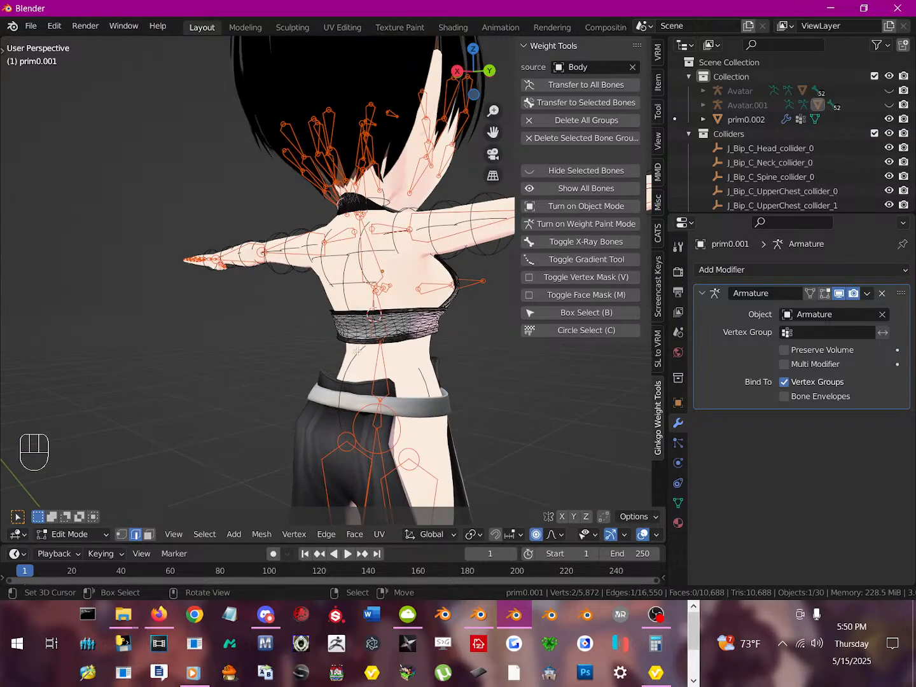
key(g)
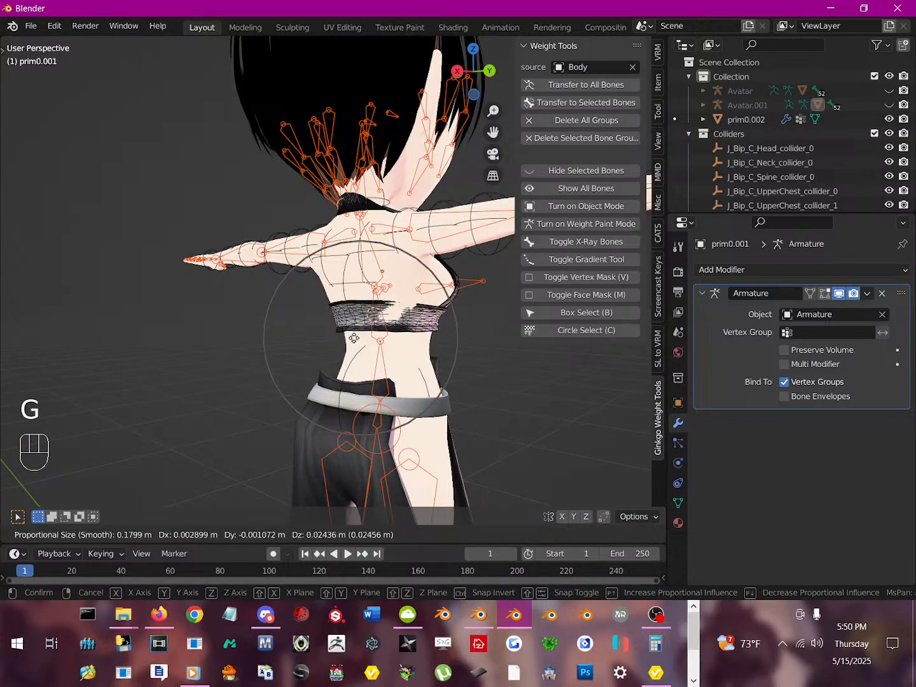
click(353, 344)
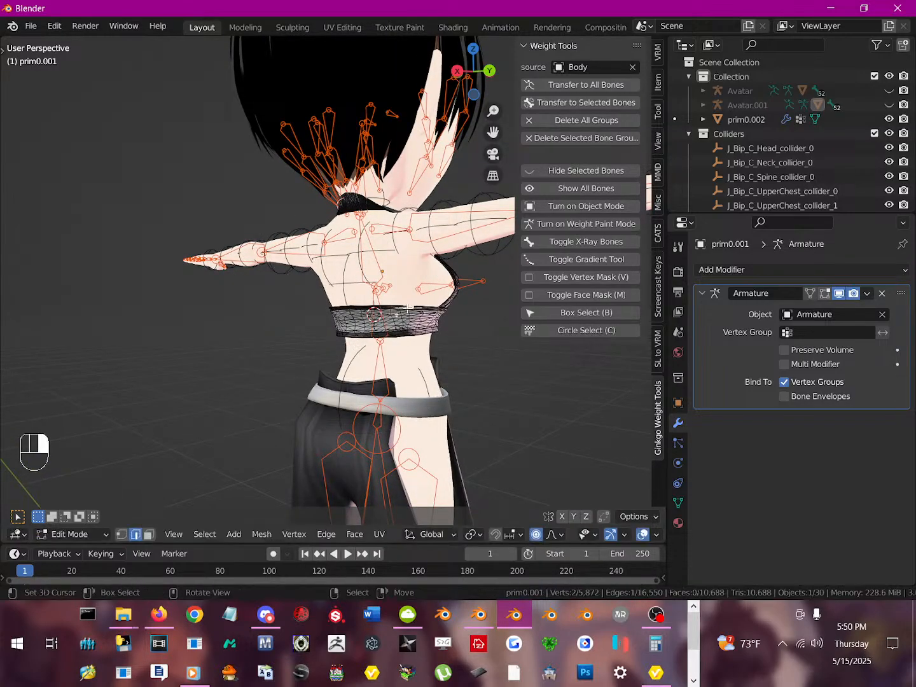
- Nudge edges at the back and side of the top's band outward with proportional editing to cover the skin
middle_drag(357, 340, 389, 320)
key(g)
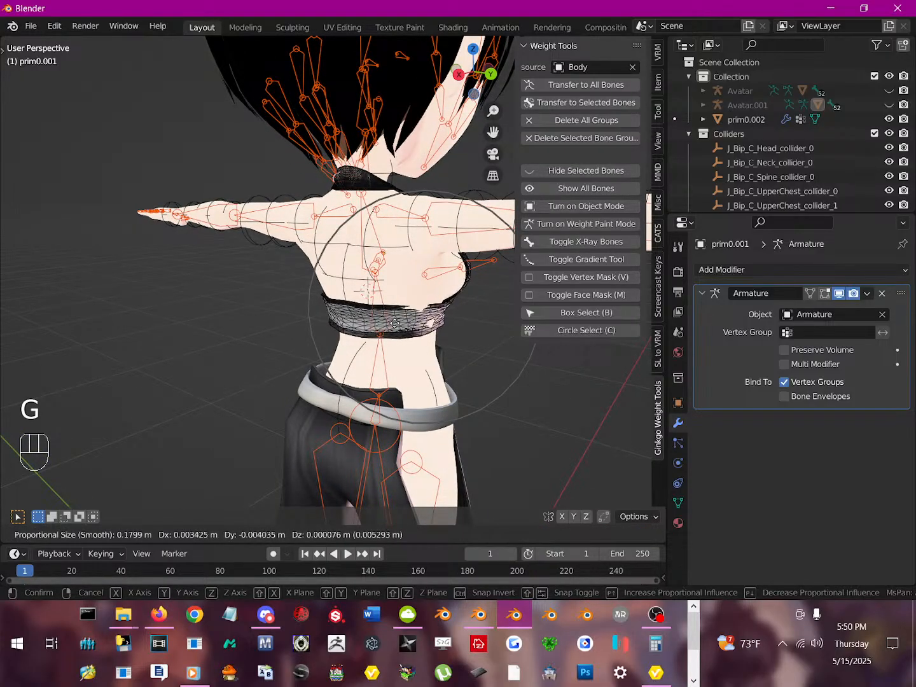
click(401, 328)
middle_drag(401, 328, 452, 349)
click(412, 293)
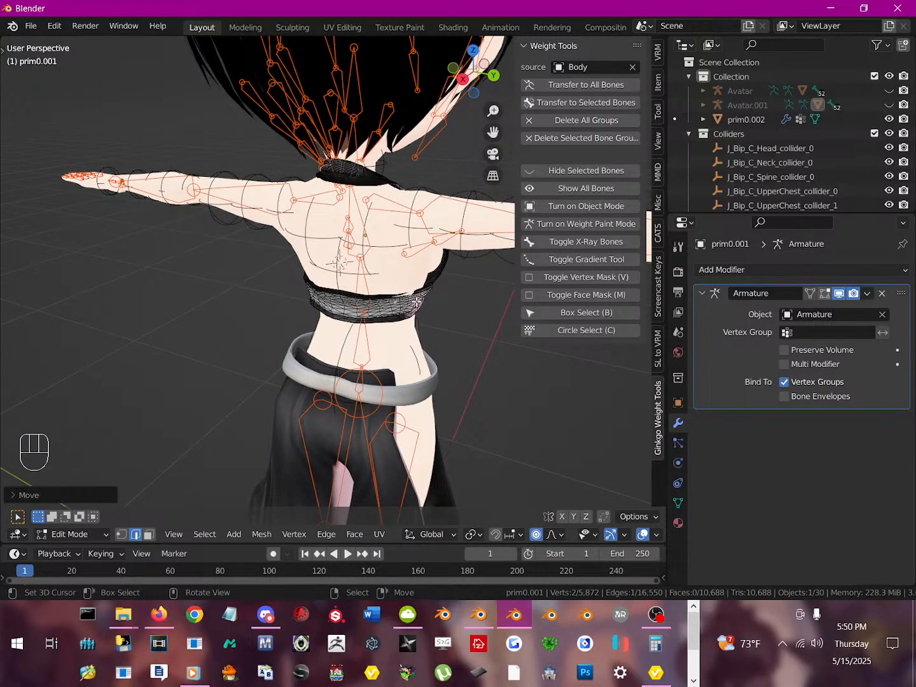
key(g)
click(417, 306)
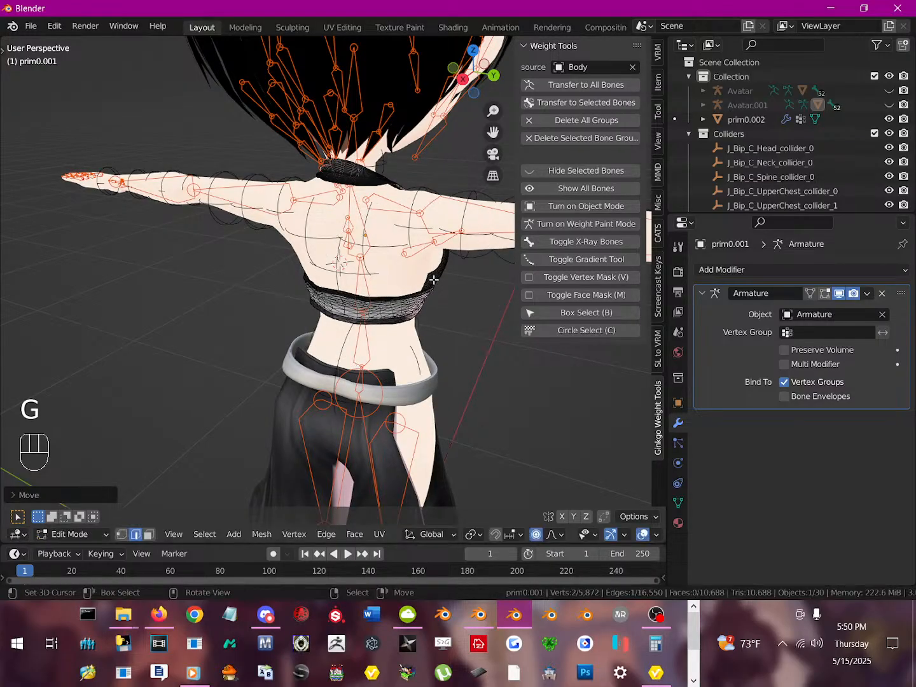
- Switch to vertex selection and nudge a vertex at the side of the back band with a proportional size of about 0.084 m
middle_drag(433, 281, 456, 308)
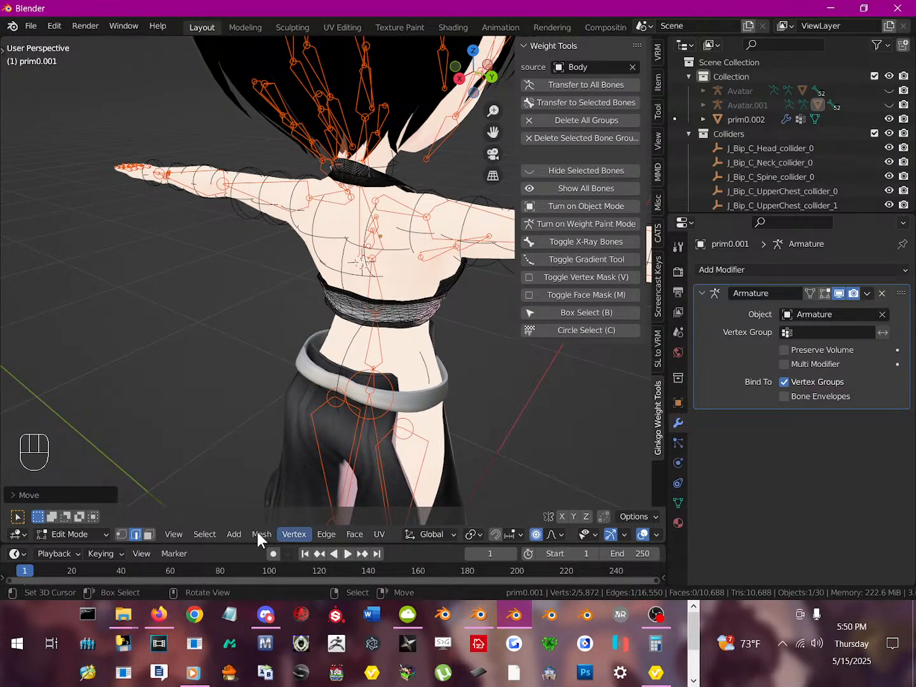
key(1)
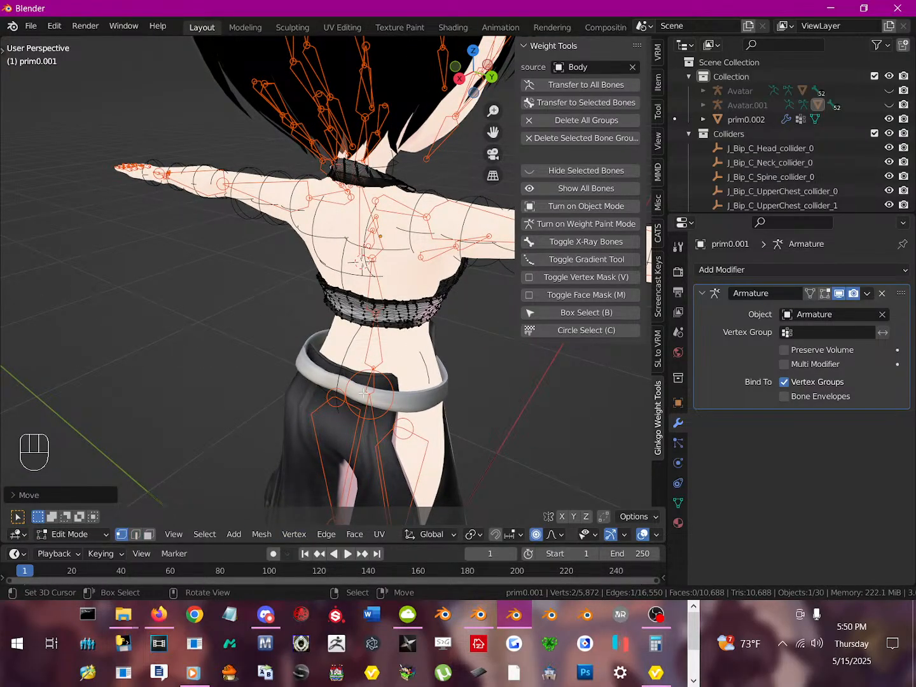
click(447, 293)
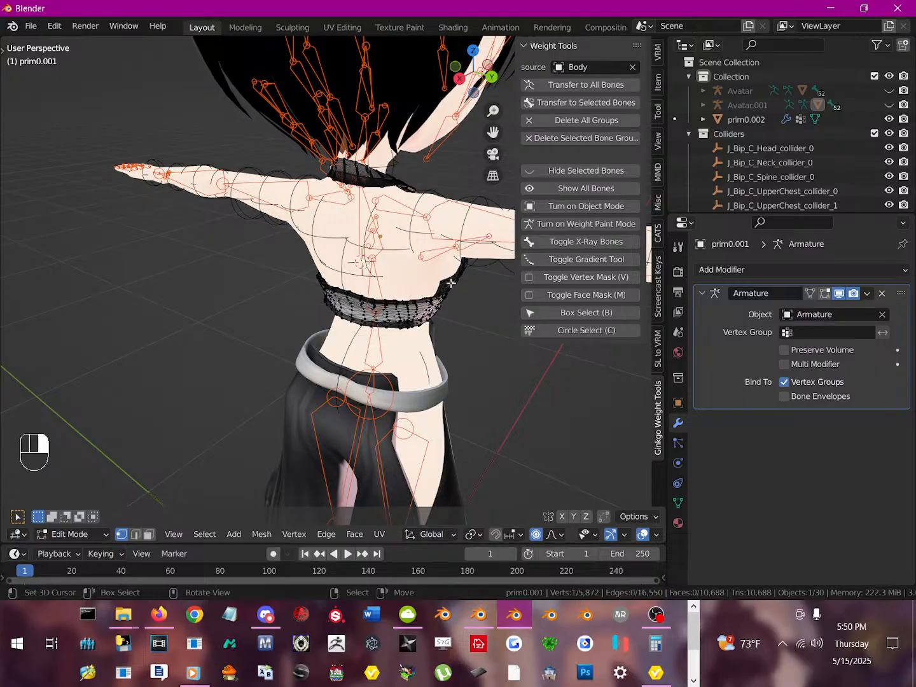
key(g)
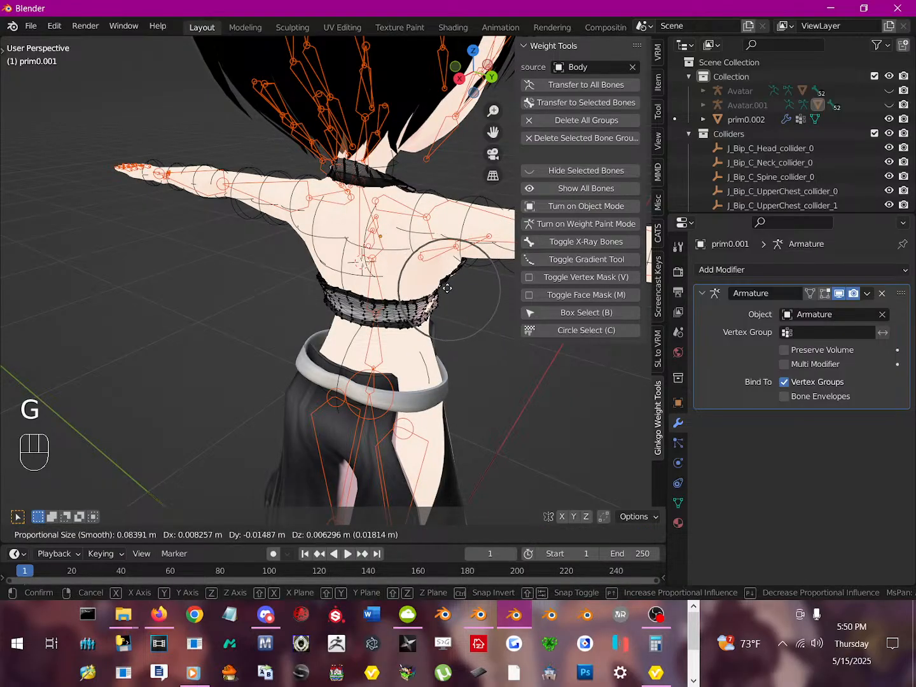
right_click(449, 289)
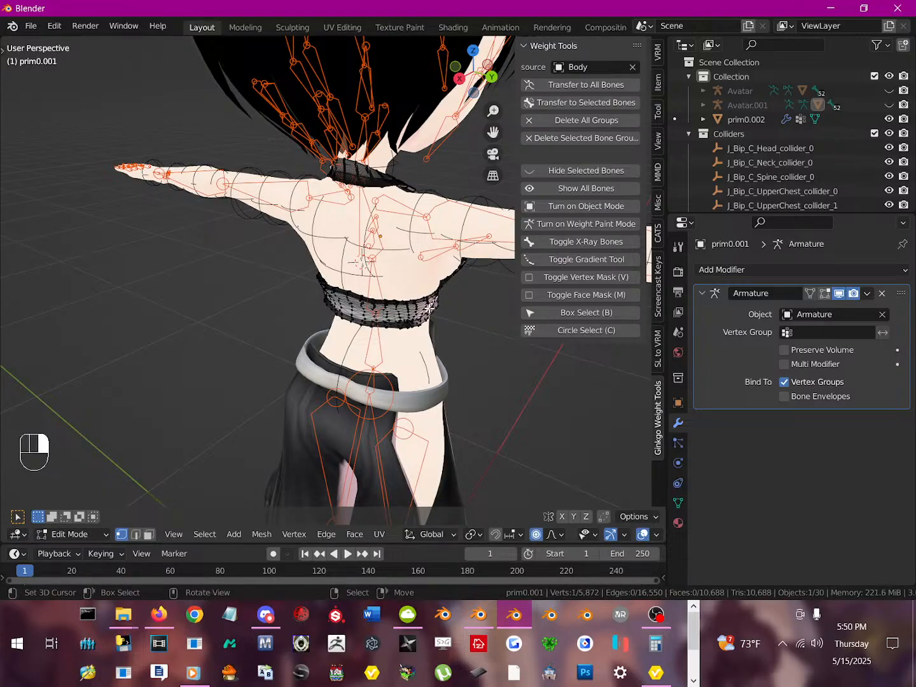
key(g)
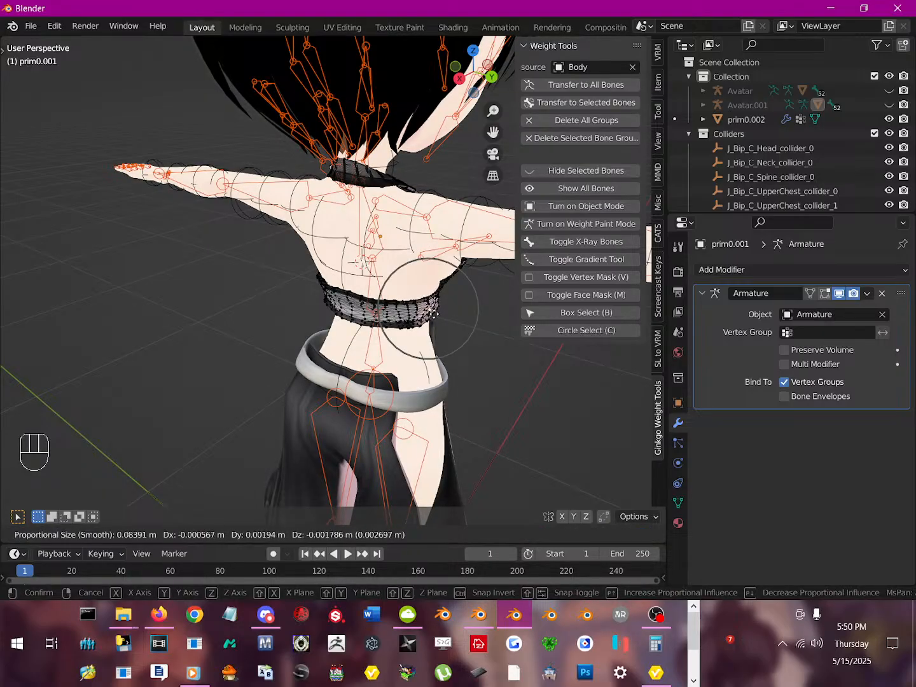
click(432, 312)
- Select two vertices on the front band beneath the avatar's left bust cup and move them to close the skin gap
middle_drag(445, 316, 286, 309)
scroll(433, 350, up, 3)
middle_drag(489, 398, 388, 340)
scroll(416, 407, down, 4)
right_click(416, 348)
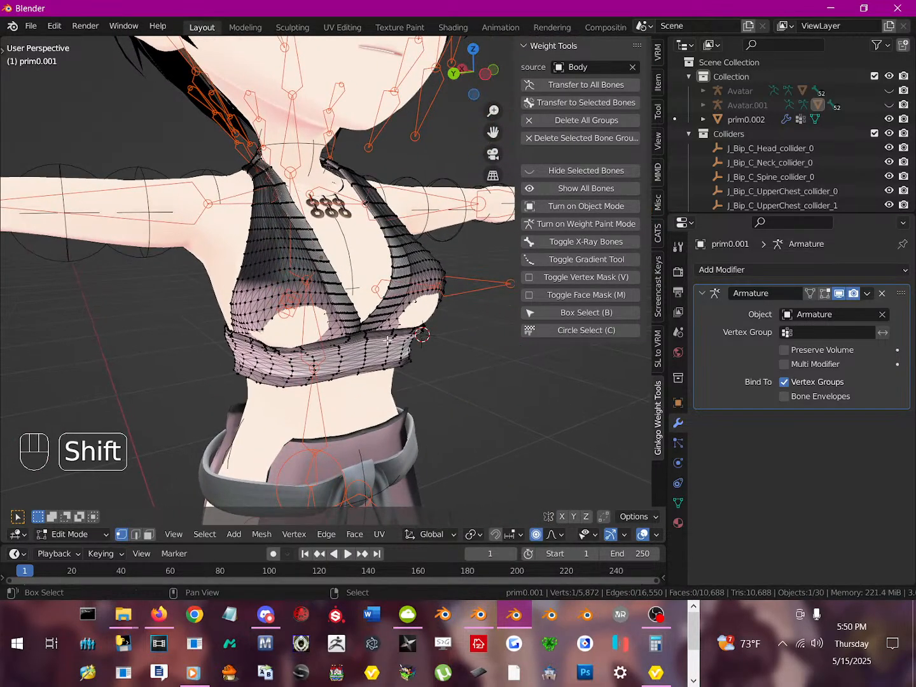
shift+right_click(418, 318)
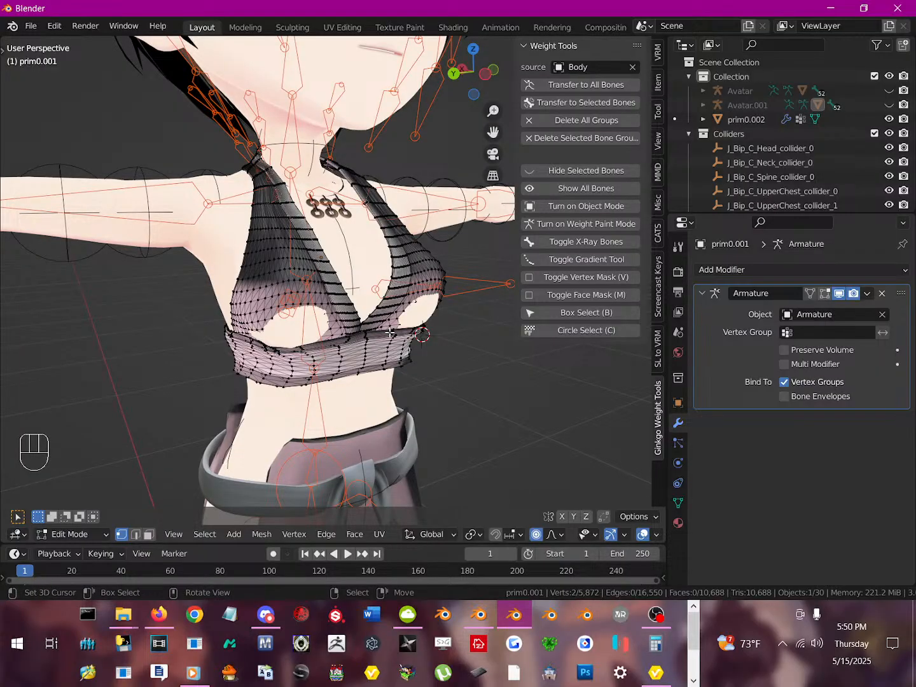
key(g)
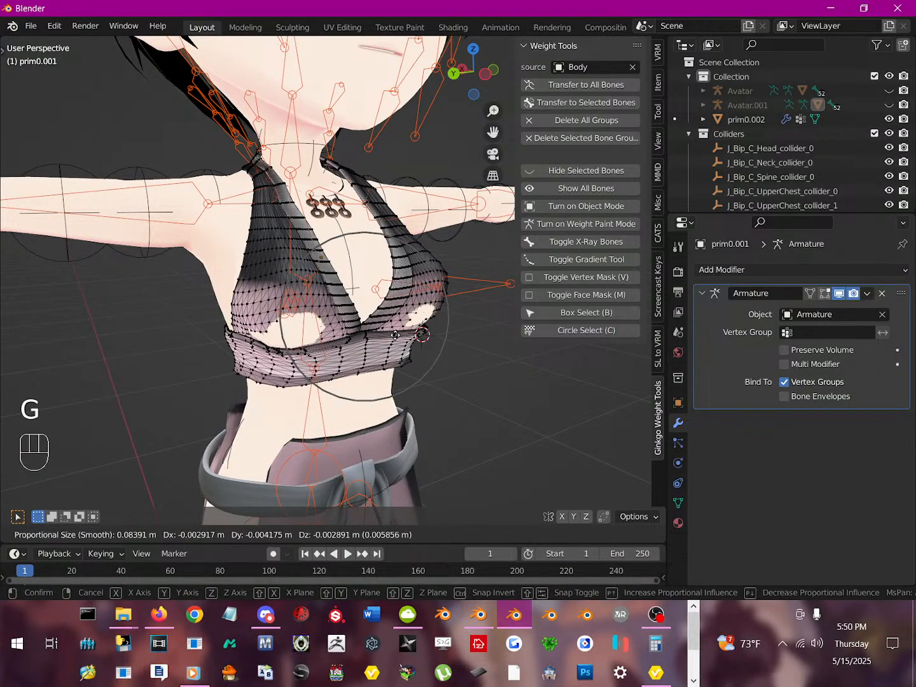
click(299, 323)
- Move vertices beneath the avatar's right bust cup with a proportional size of about 0.057 m to close the skin gap
right_click(293, 342)
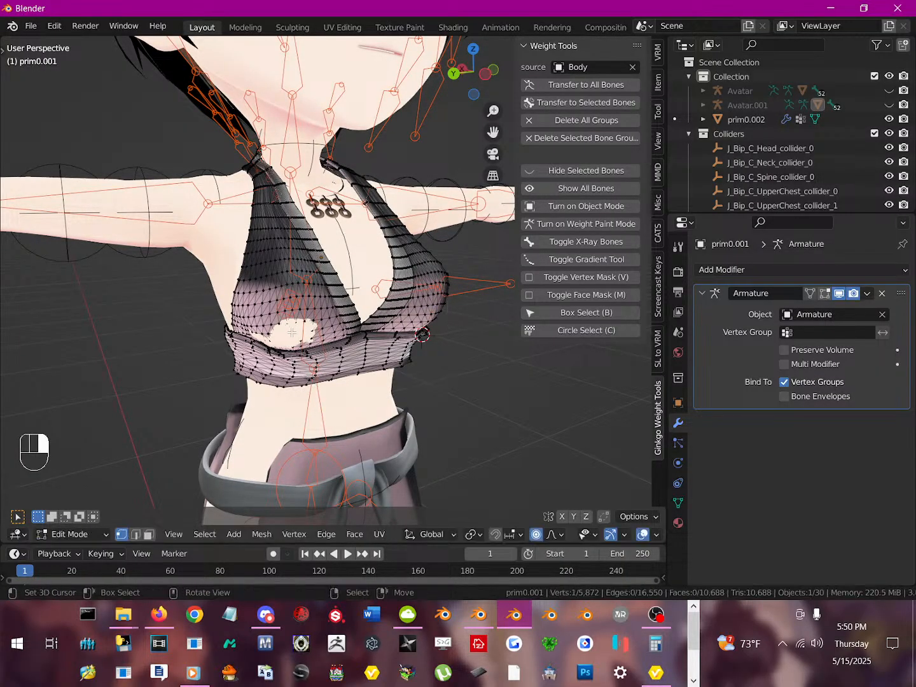
key(g)
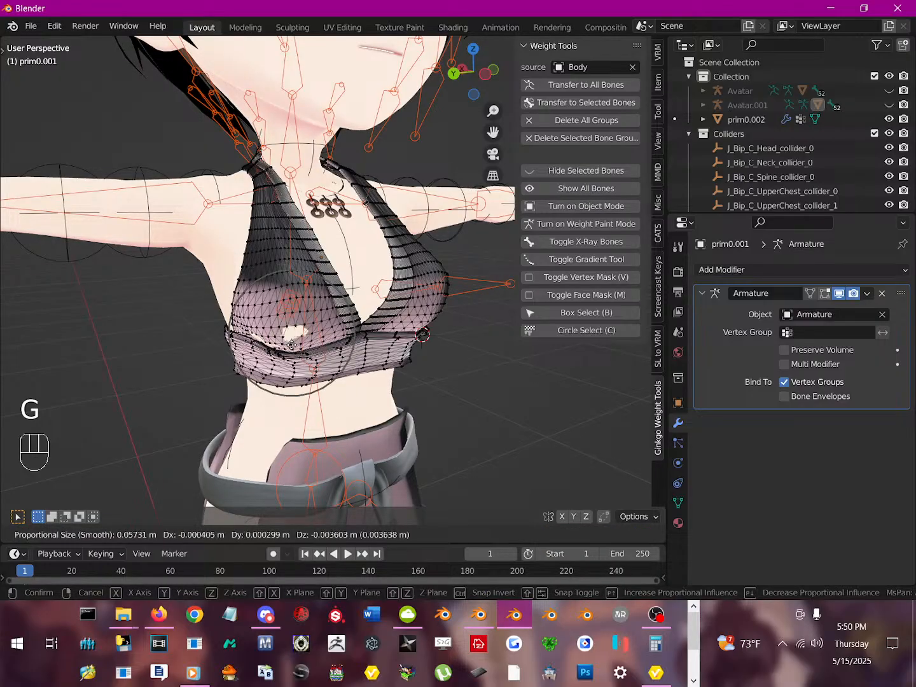
click(291, 344)
middle_drag(292, 345, 274, 361)
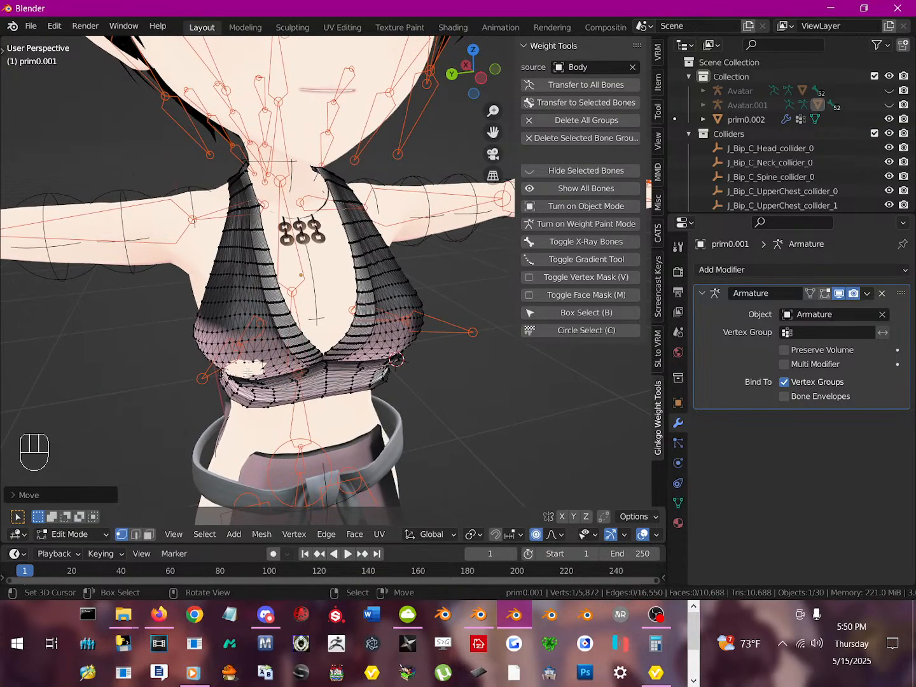
key(g)
right_click(244, 369)
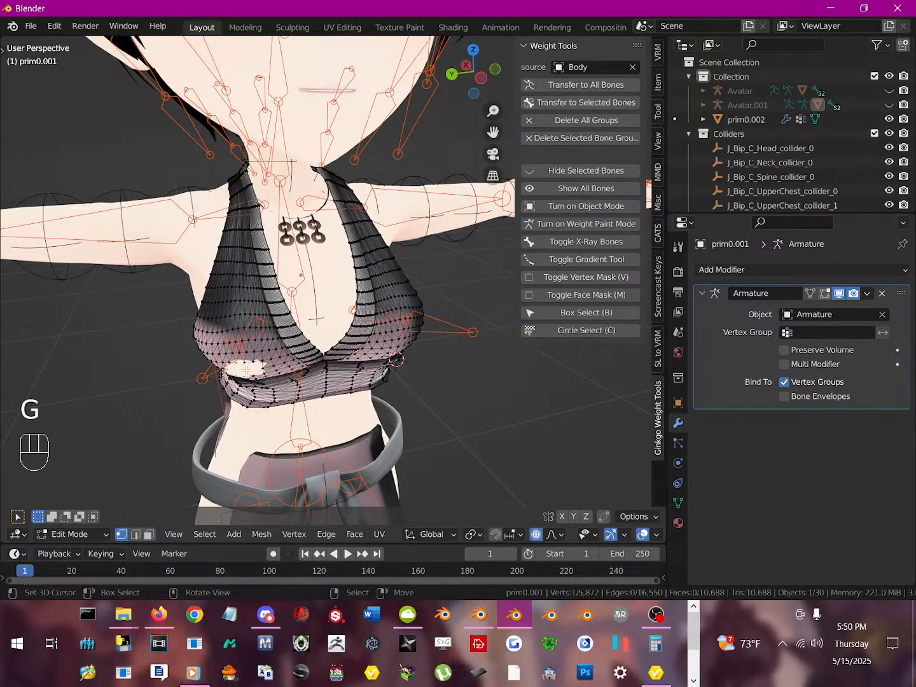
middle_drag(245, 369, 317, 358)
key(g)
click(431, 420)
key(g)
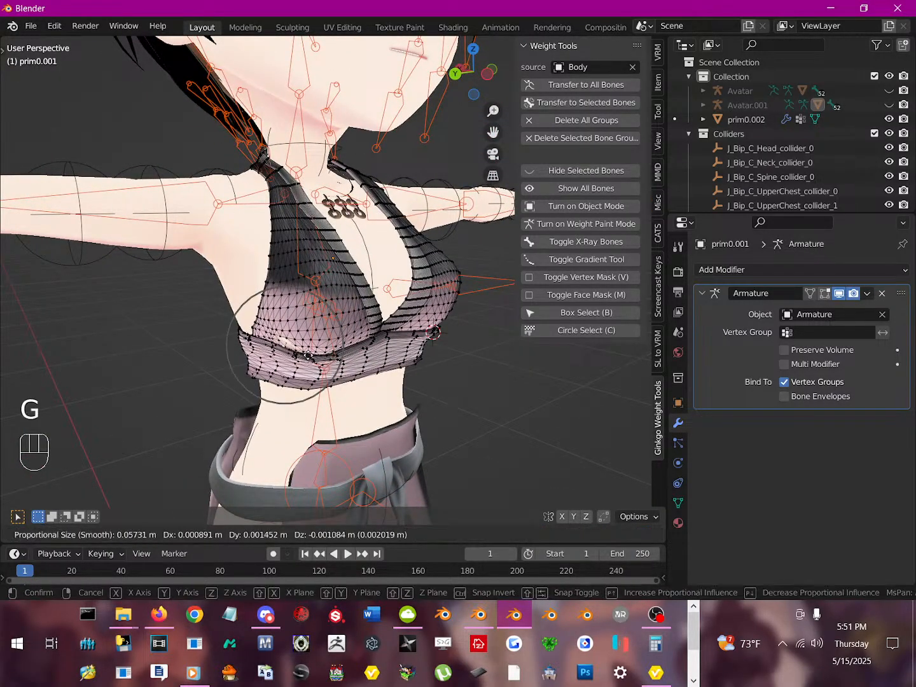
click(305, 358)
- Return the top to Weight Paint Mode and transfer the Body weights to all bones
scroll(364, 375, down, 4)
middle_drag(364, 374, 313, 362)
key(Tab)
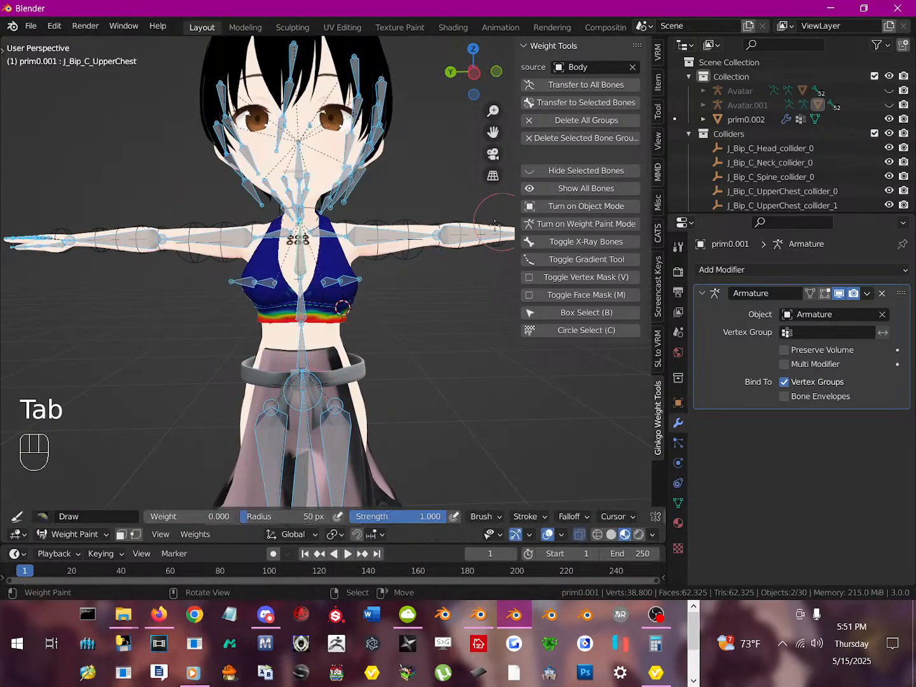
click(584, 82)
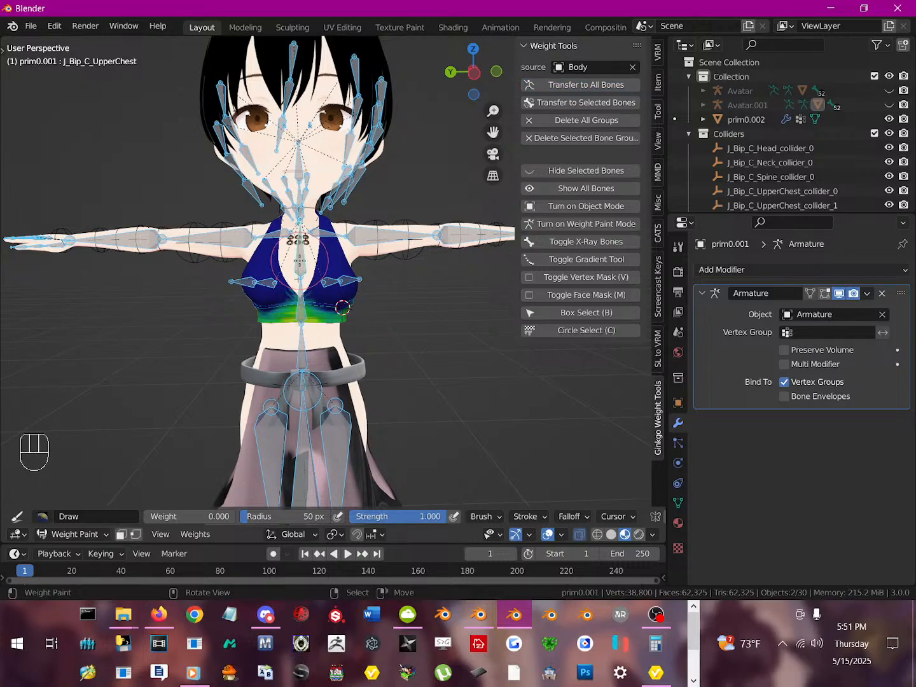
- Test-rotate the J_Bip_C_UpperChest bone to check how the top deforms, and cancel the rotation
right_click(300, 260)
key(r)
key(r)
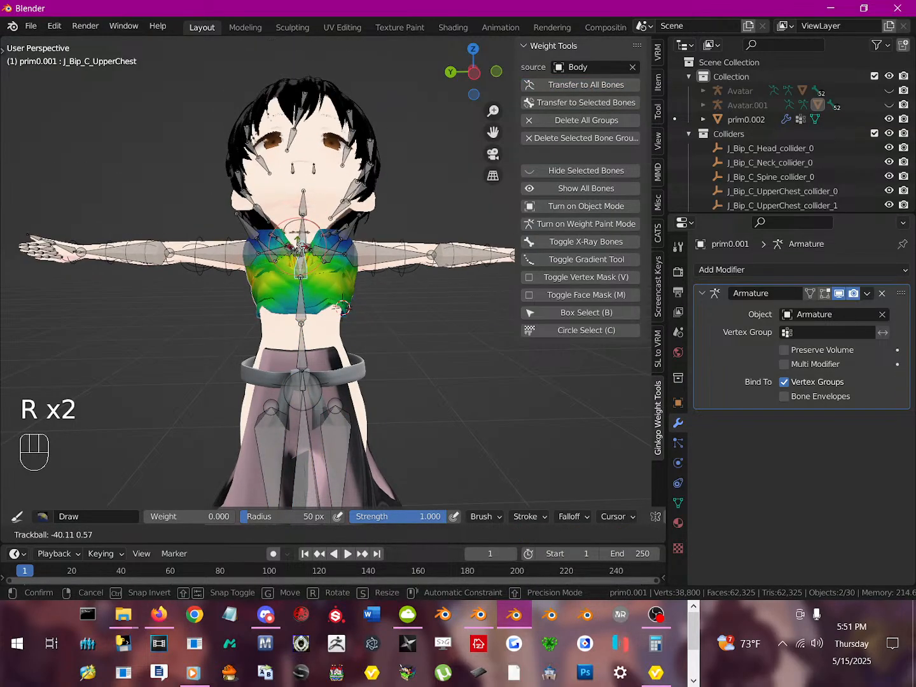
right_click(300, 232)
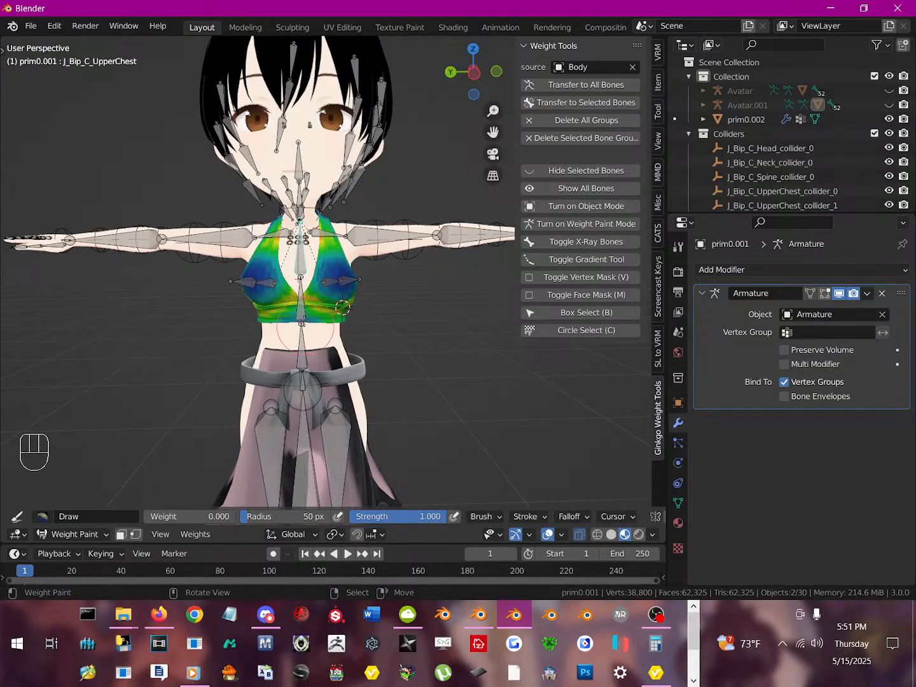
key(r)
key(r)
right_click(303, 342)
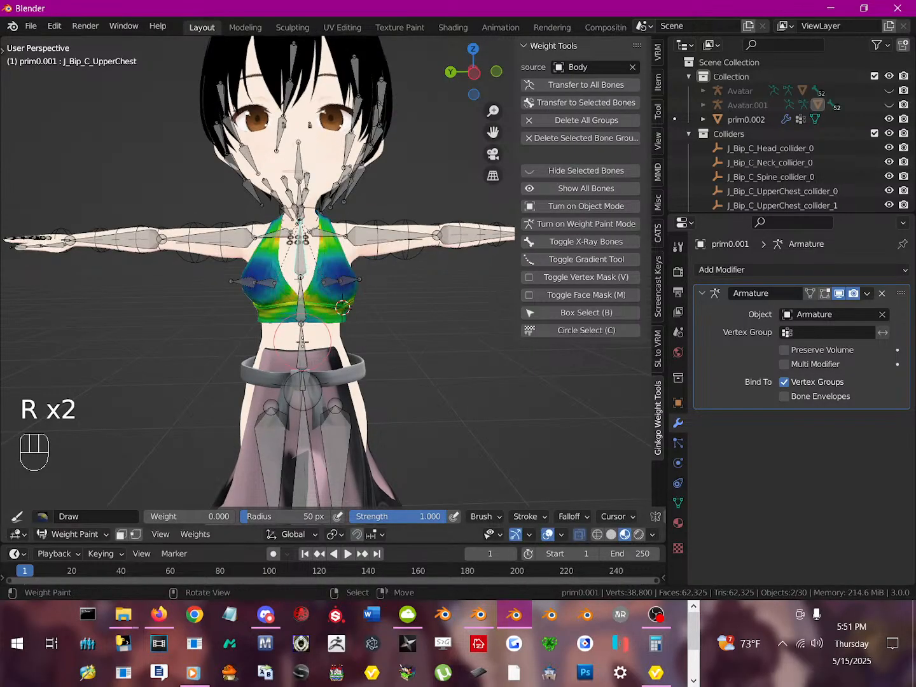
- Select the J_Bip_C_Chest bone and test-rotate it to check the lower band of the top, cancelling the rotation
ctrl+click(303, 342)
mouse_move(301, 360)
middle_down()
mouse_move(352, 362)
mouse_move(295, 356)
middle_up()
ctrl+click(326, 277)
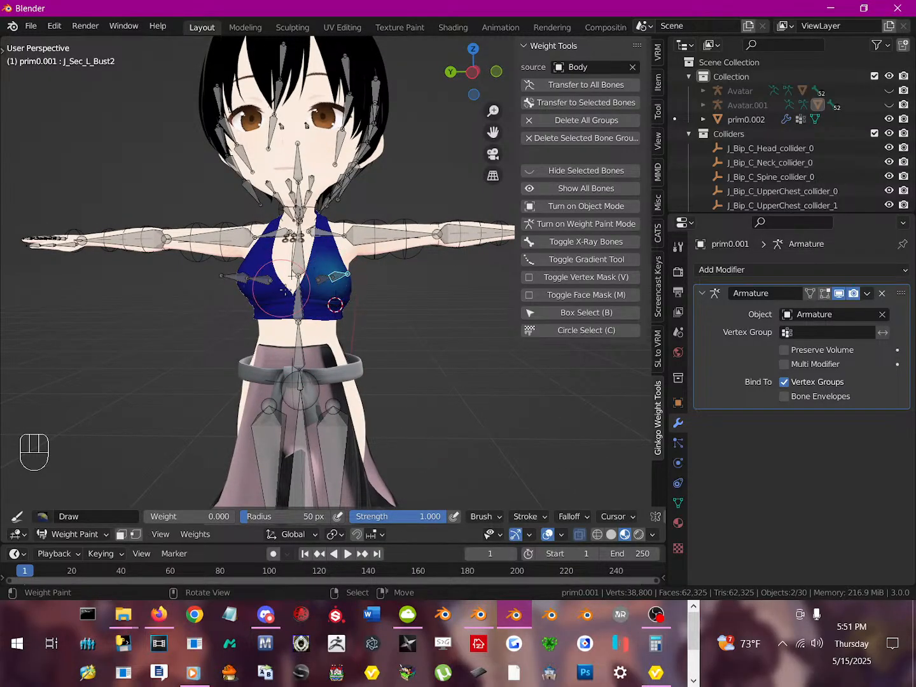
ctrl+click(298, 297)
key(r)
key(r)
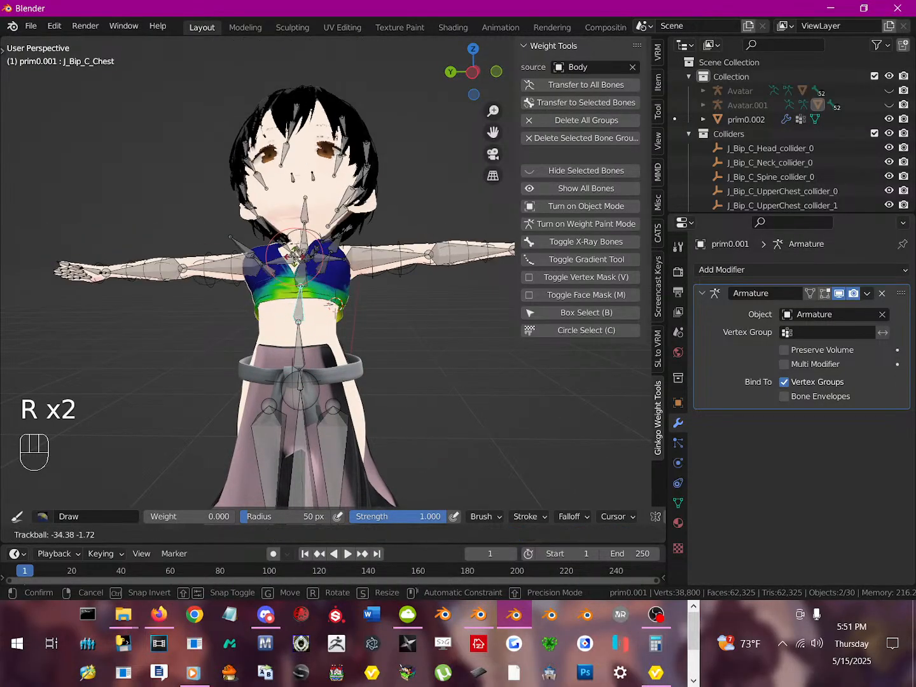
right_click(301, 259)
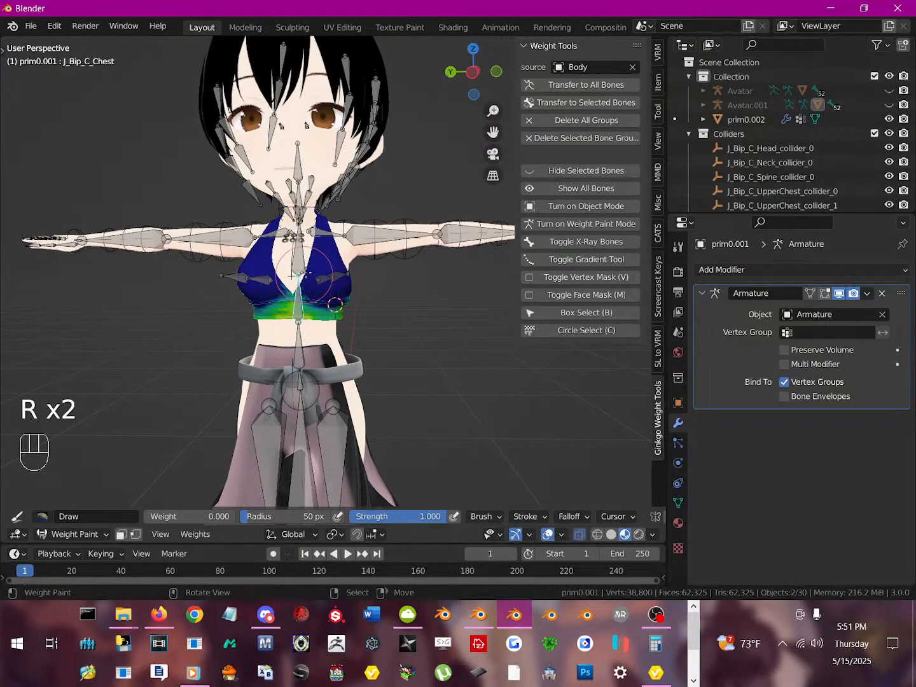
- Delete the J_Bip_C_Chest bone group from the top
ctrl+click(299, 258)
ctrl+click(304, 306)
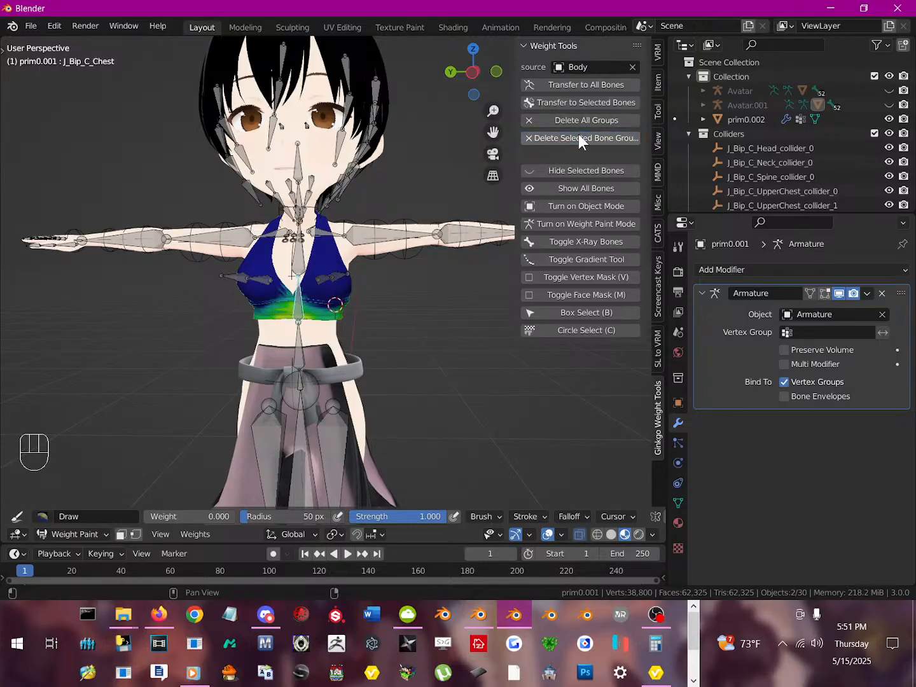
ctrl+click(301, 303)
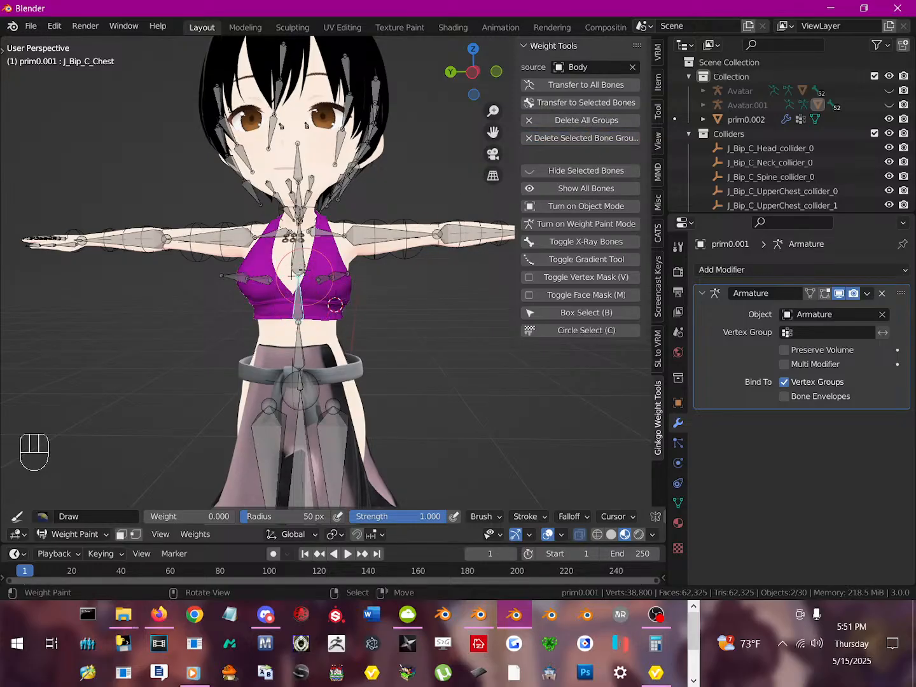
- Rotate the J_Bip_C_UpperChest bone backward and inspect the top's deformation from the side
ctrl+click(301, 266)
key(r)
key(r)
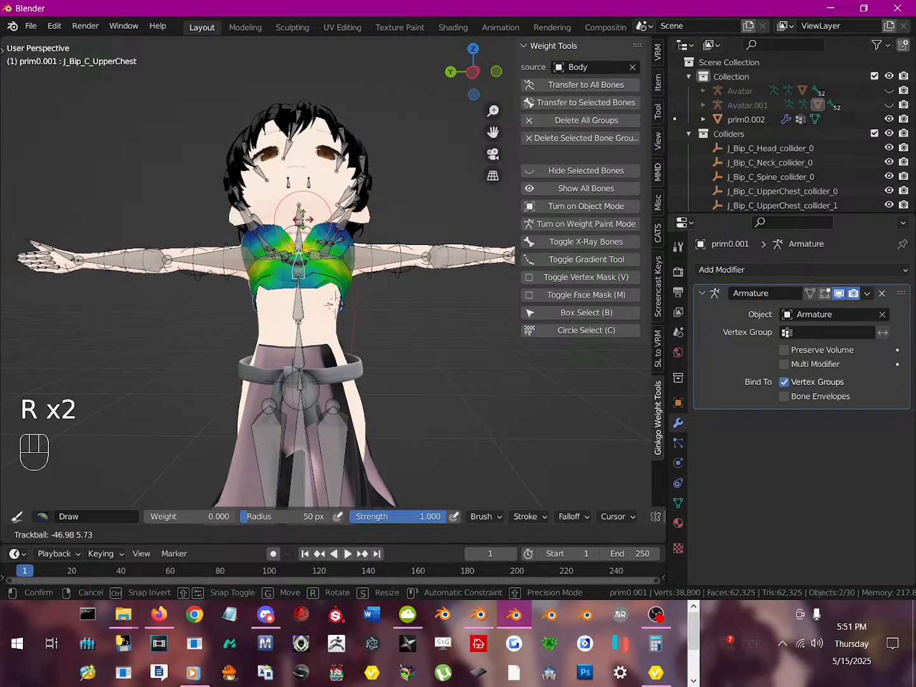
click(304, 318)
scroll(305, 317, up, 2)
middle_drag(304, 318, 483, 324)
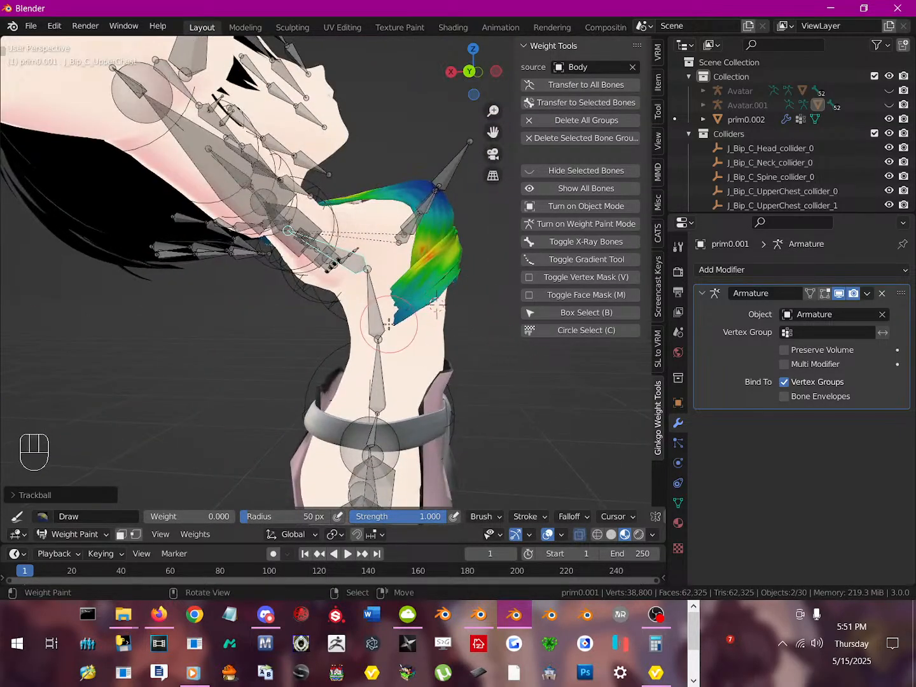
- Undo the upper chest rotation and the deletion of the chest bone's group
key(a)
key(a)
key(ctrl)
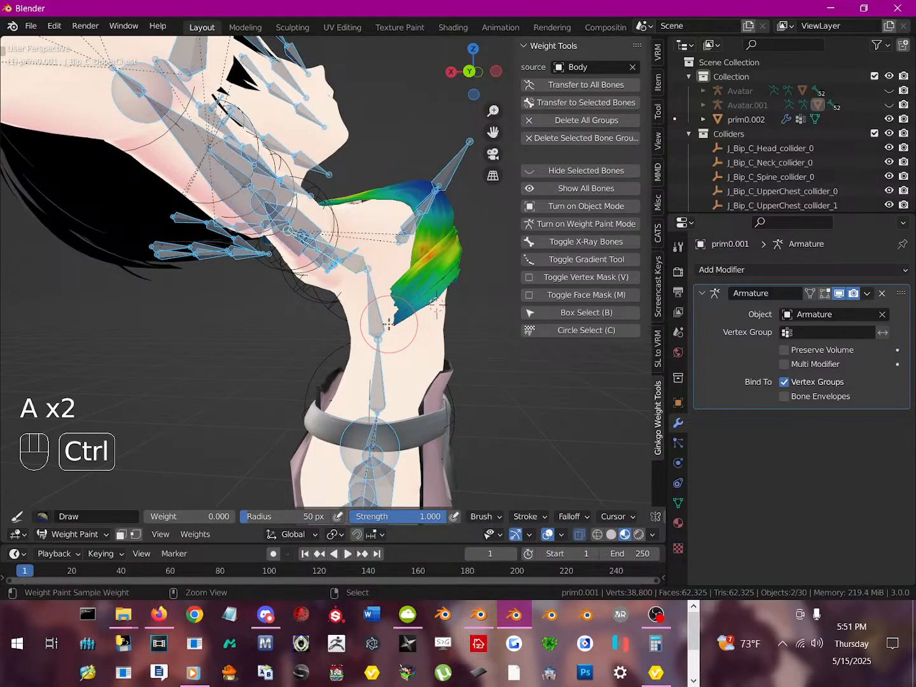
key(ctrl+z)
key(ctrl+z)
key(ctrl+z)
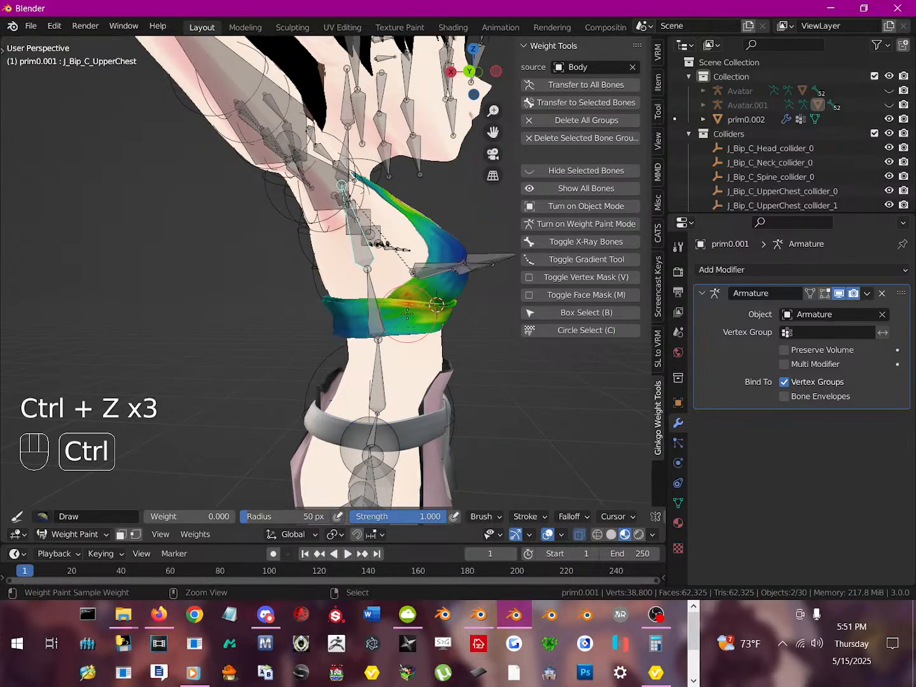
key(ctrl+z)
key(ctrl+z)
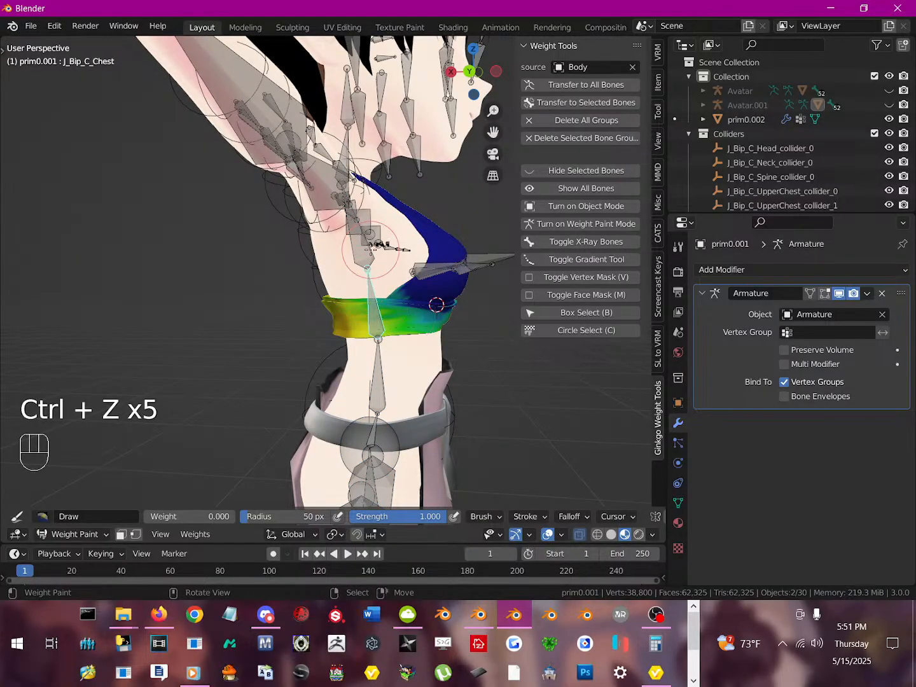
- Test-rotate the J_Bip_C_UpperChest bone from the side view to recheck the top, and cancel the rotation
right_click(369, 252)
middle_drag(369, 253, 380, 237)
key(r)
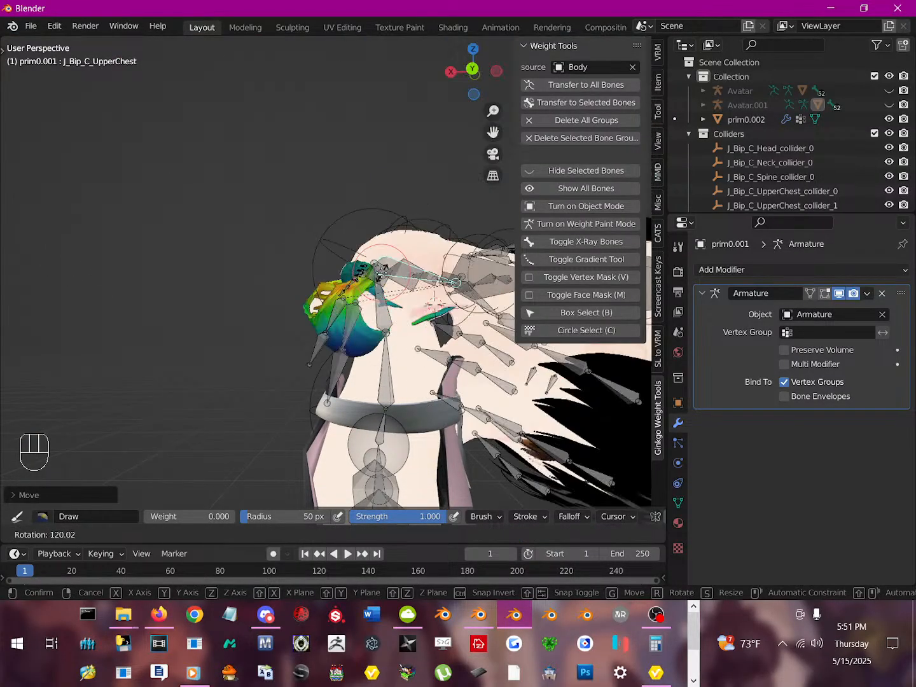
right_click(434, 304)
- Test-rotate the J_Bip_C_Chest bone from the front to recheck the band, and cancel the rotation
middle_drag(435, 304, 297, 324)
scroll(296, 323, up, 1)
right_click(287, 324)
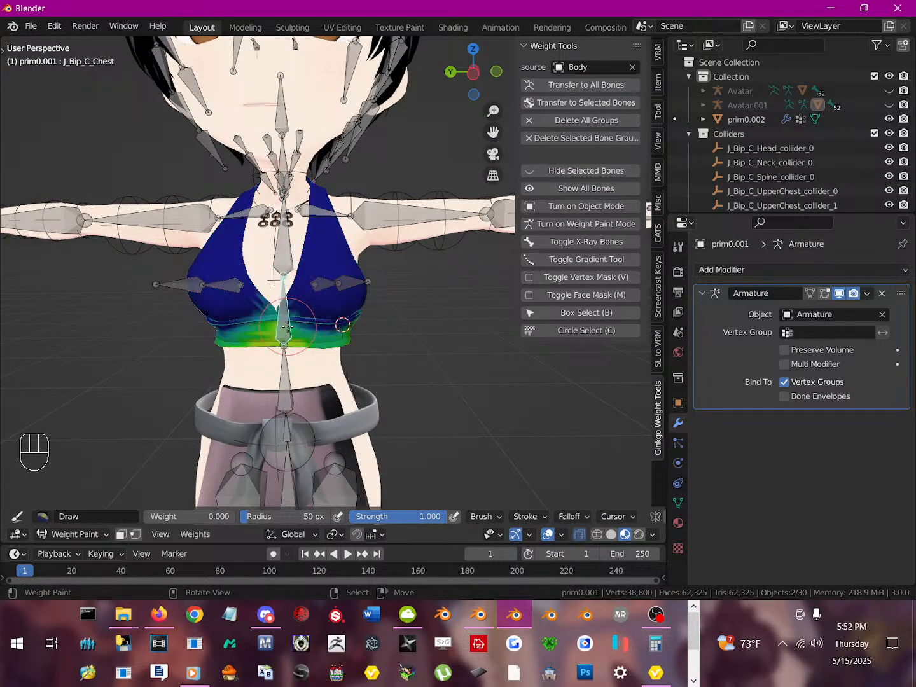
key(r)
key(r)
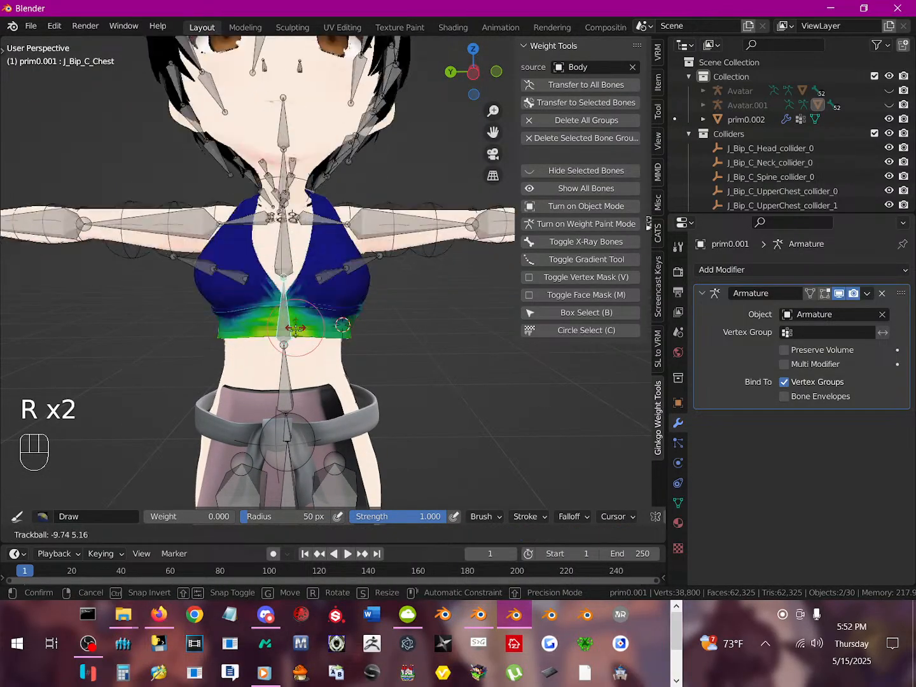
right_click(286, 375)
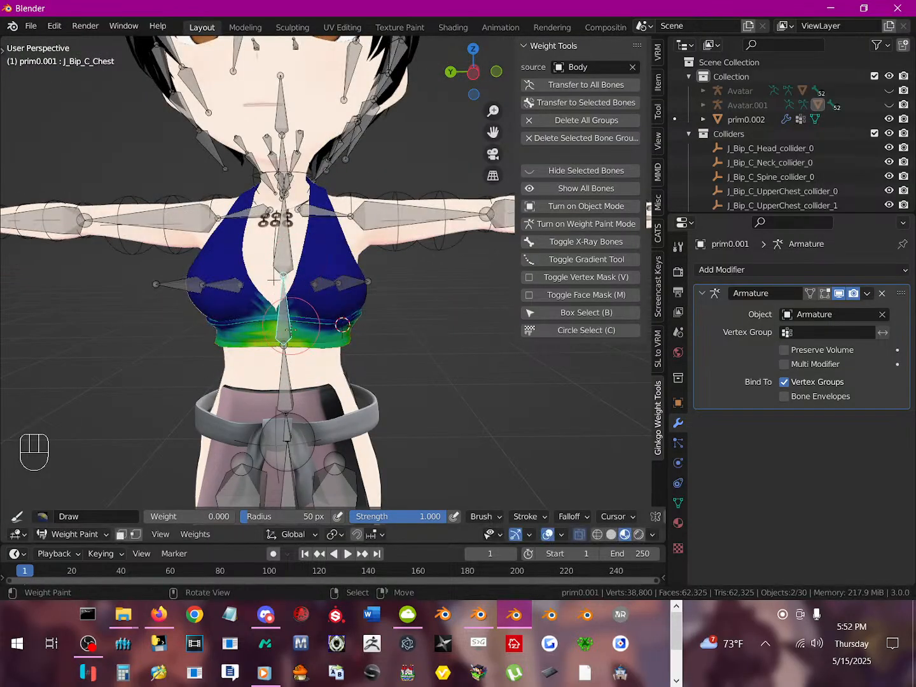
- Test-rotate the J_Bip_C_Spine bone, cancel the rotation and delete that bone's group from the top
right_click(286, 375)
key(r)
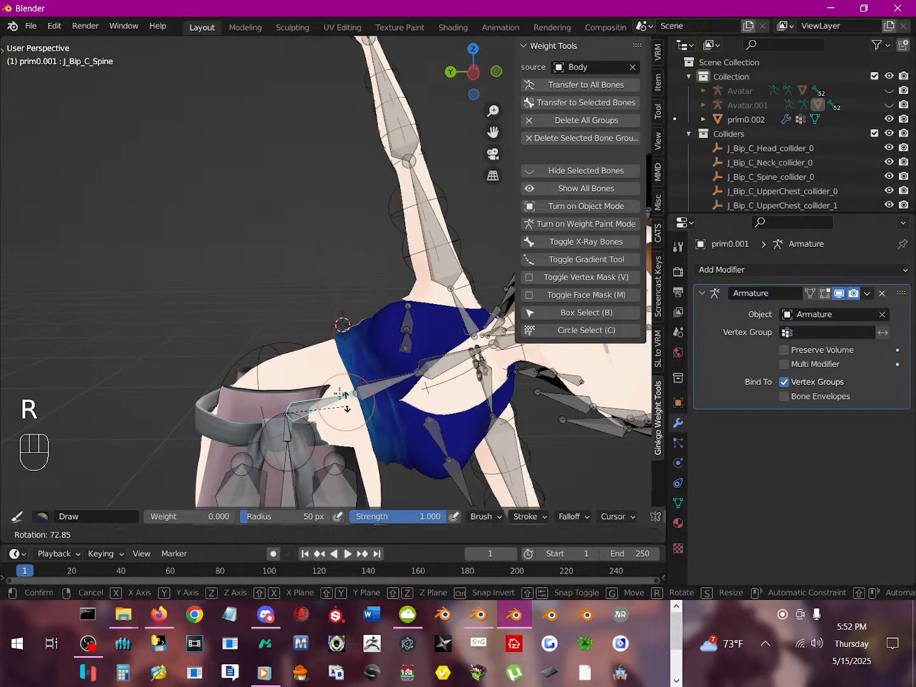
right_click(309, 394)
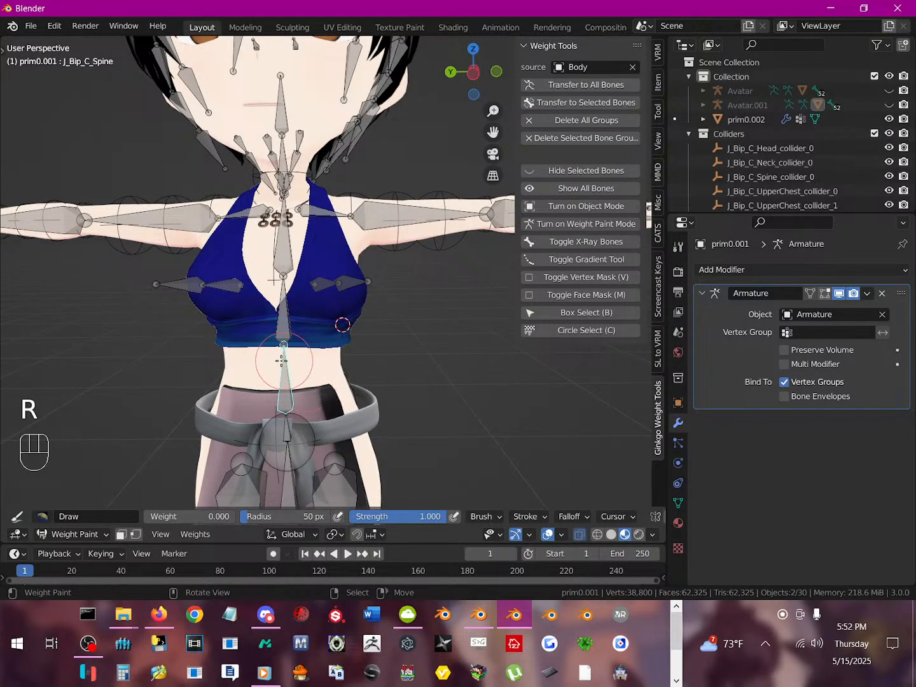
middle_drag(281, 361, 299, 366)
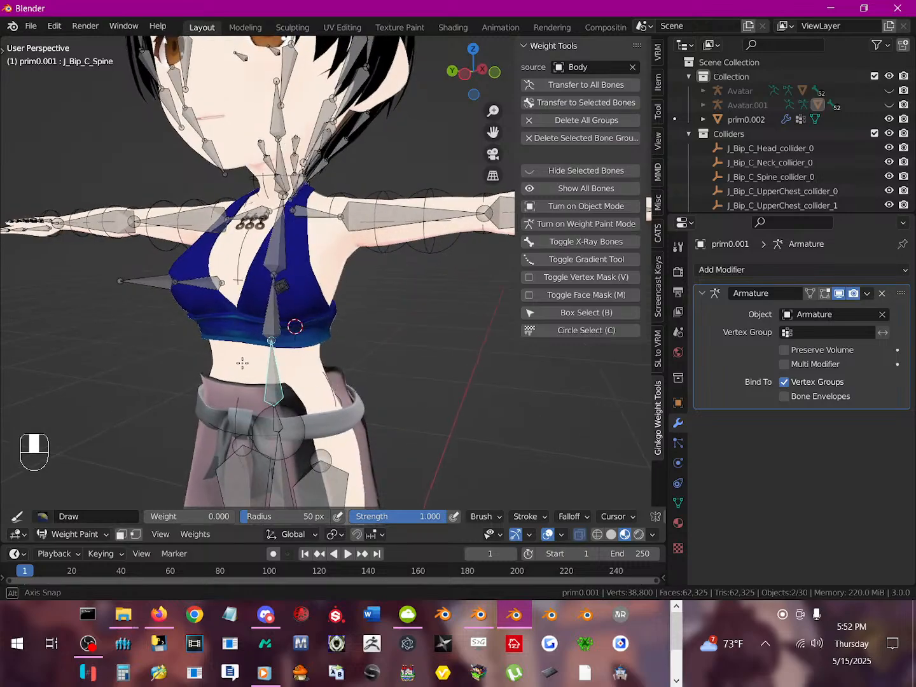
click(600, 138)
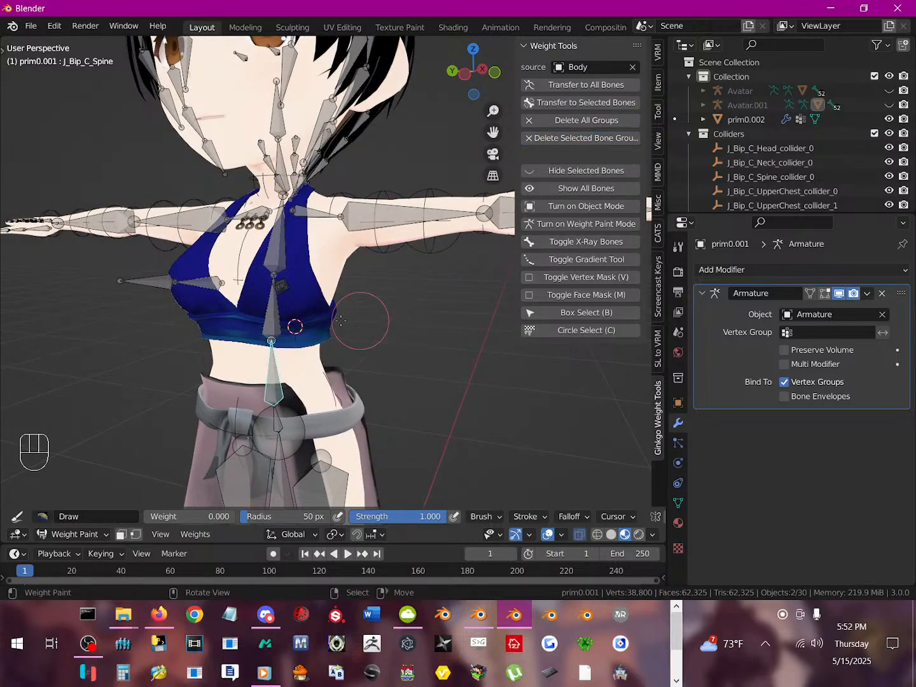
- Rotate the J_Bip_C_Chest bone backward to check the top against the skin, and clear the rotation of all bones
middle_drag(341, 321, 335, 331)
ctrl+click(284, 329)
key(r)
key(r)
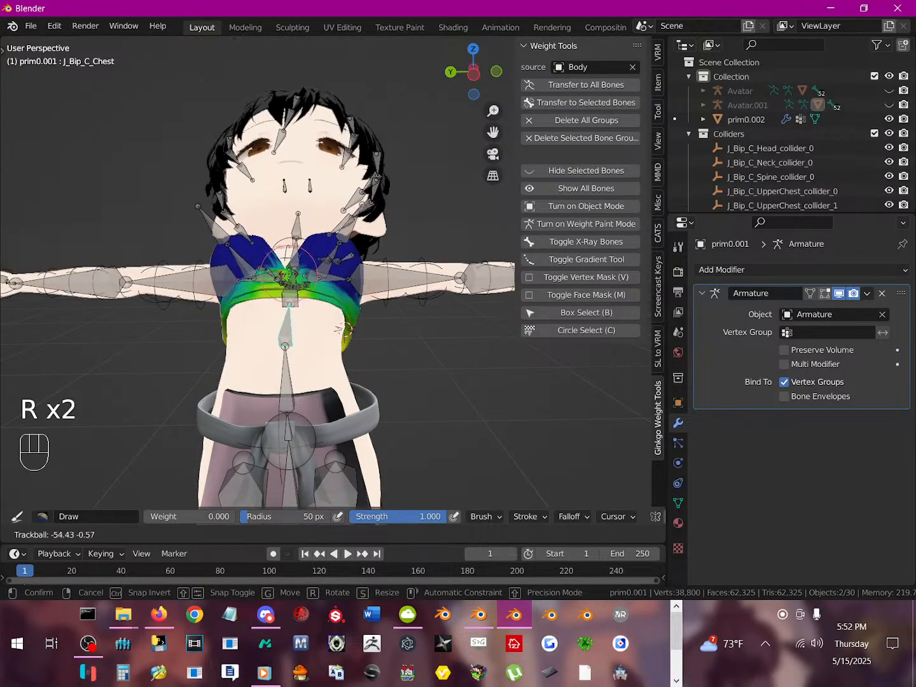
click(306, 328)
mouse_move(305, 328)
middle_down()
mouse_move(220, 323)
mouse_move(317, 312)
middle_up()
key(a)
key(a)
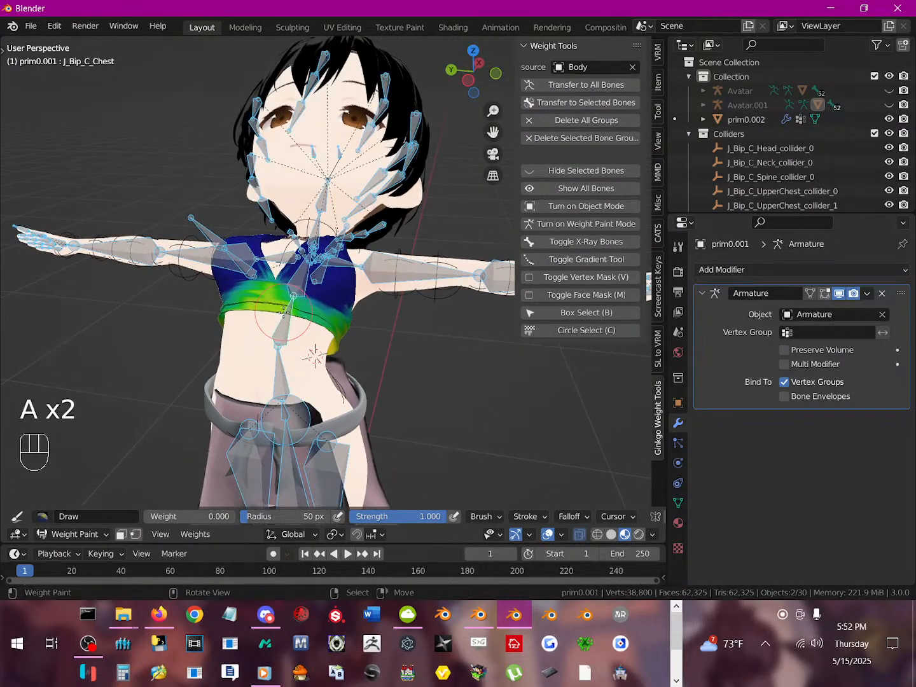
key(alt+r)
scroll(318, 309, up, 3)
scroll(318, 309, down, 4)
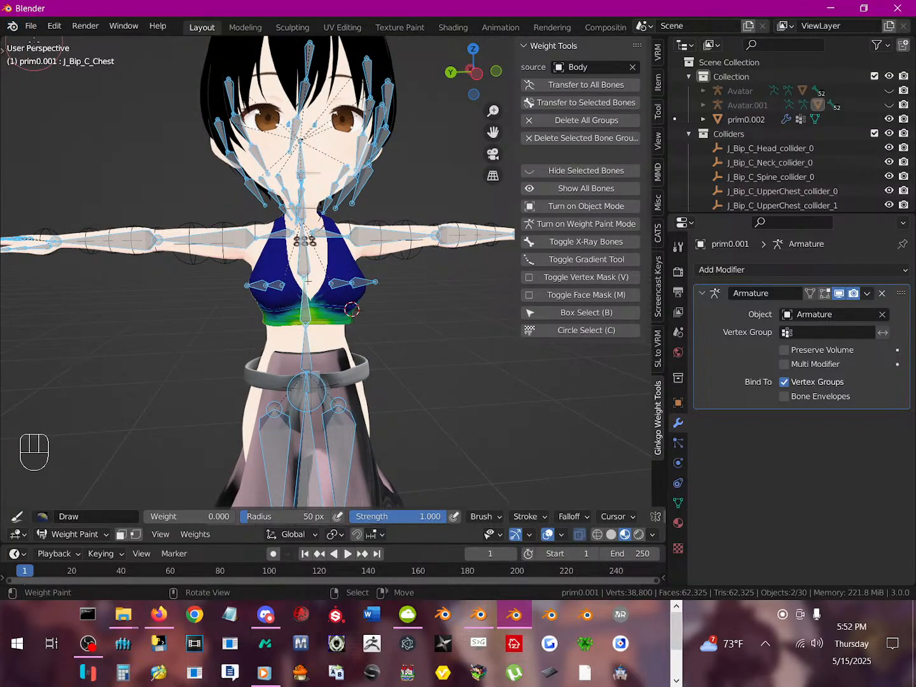
- Start a Collada import and browse up to the aki folder, listing its files with their full names
click(30, 26)
mouse_move(86, 215)
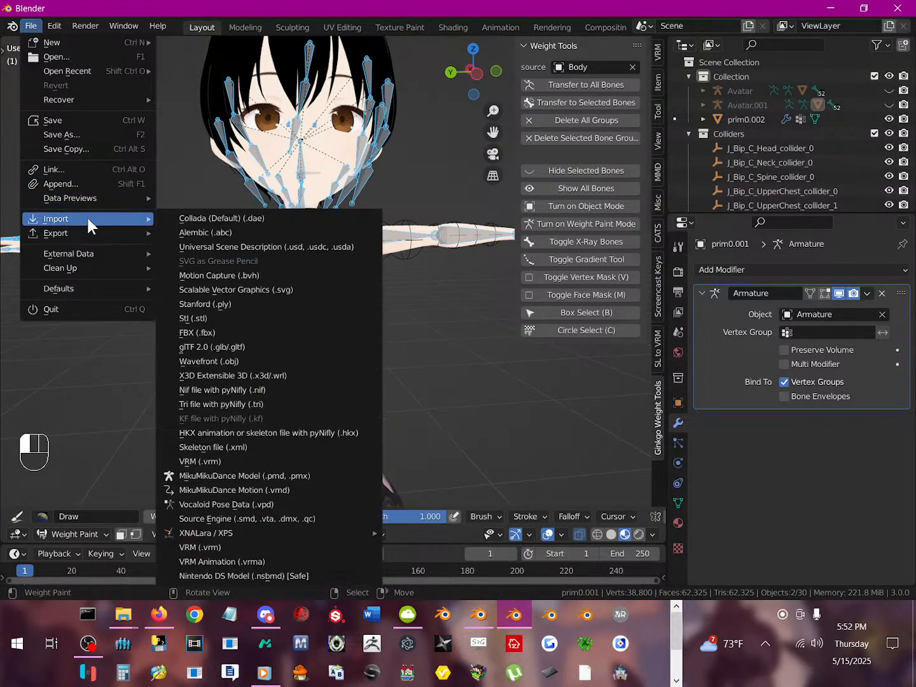
click(231, 217)
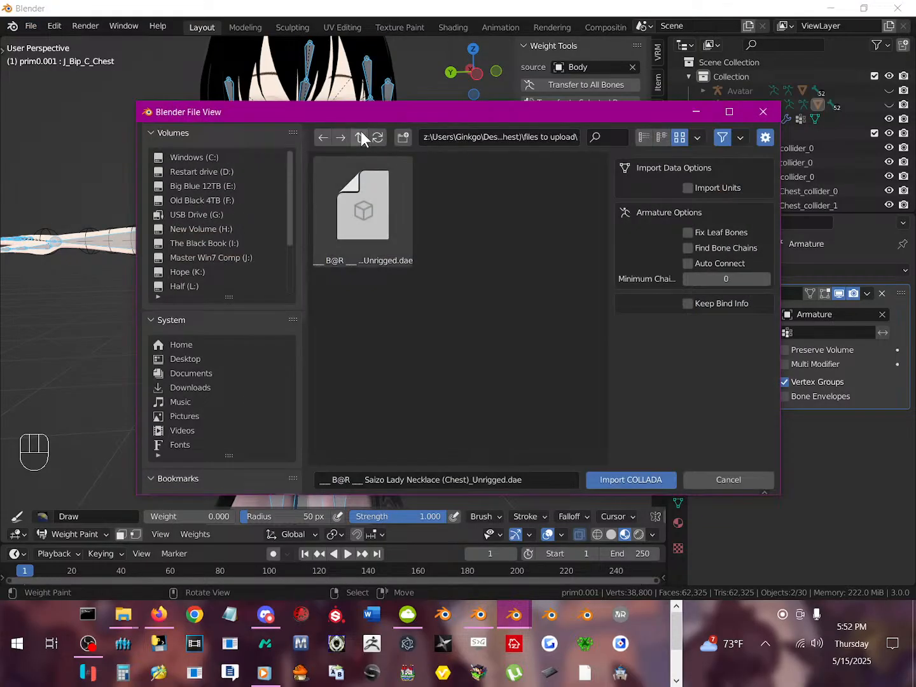
click(359, 136)
click(358, 136)
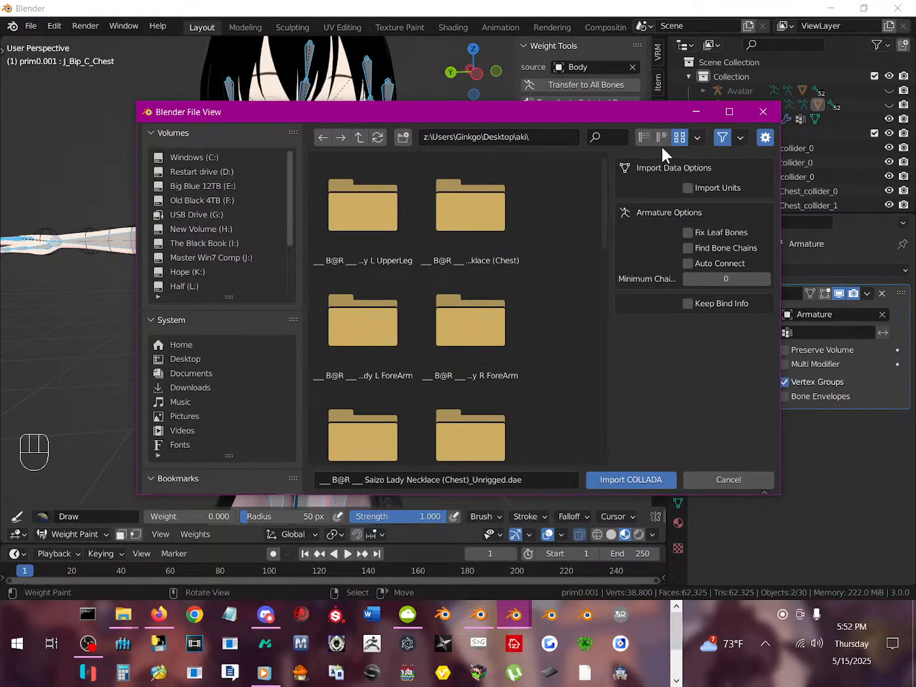
click(644, 138)
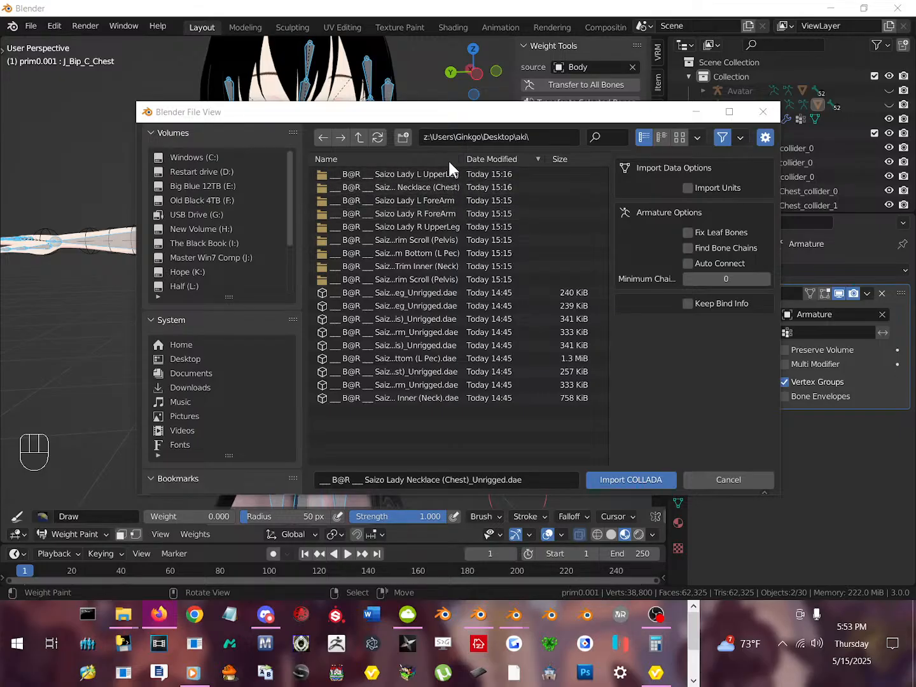
click(661, 137)
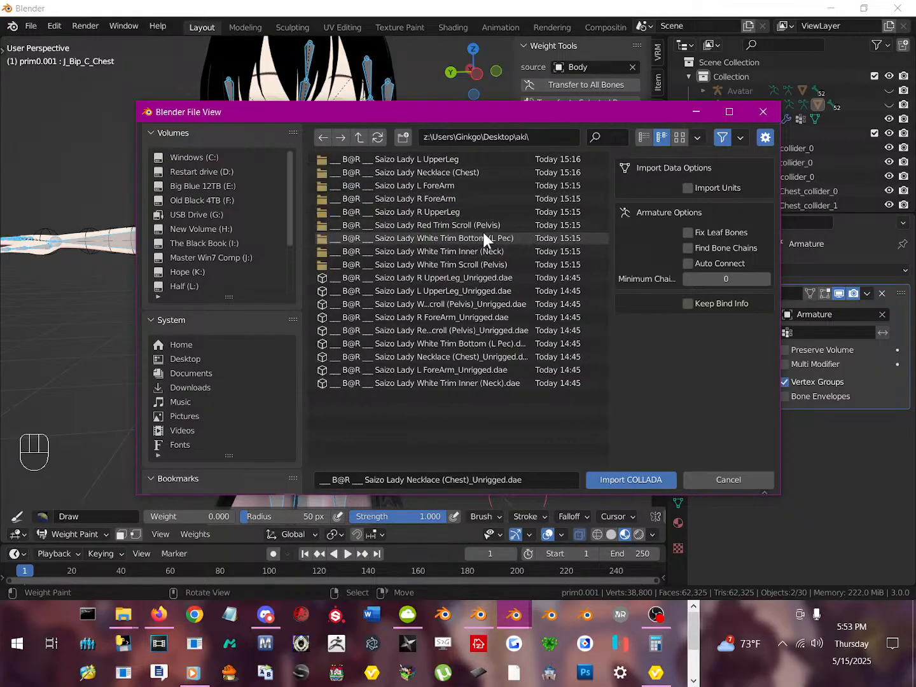
- Search Windows for "saizo" and select the Saizo Lady Mask (Chin).dae file in the full results
click(25, 638)
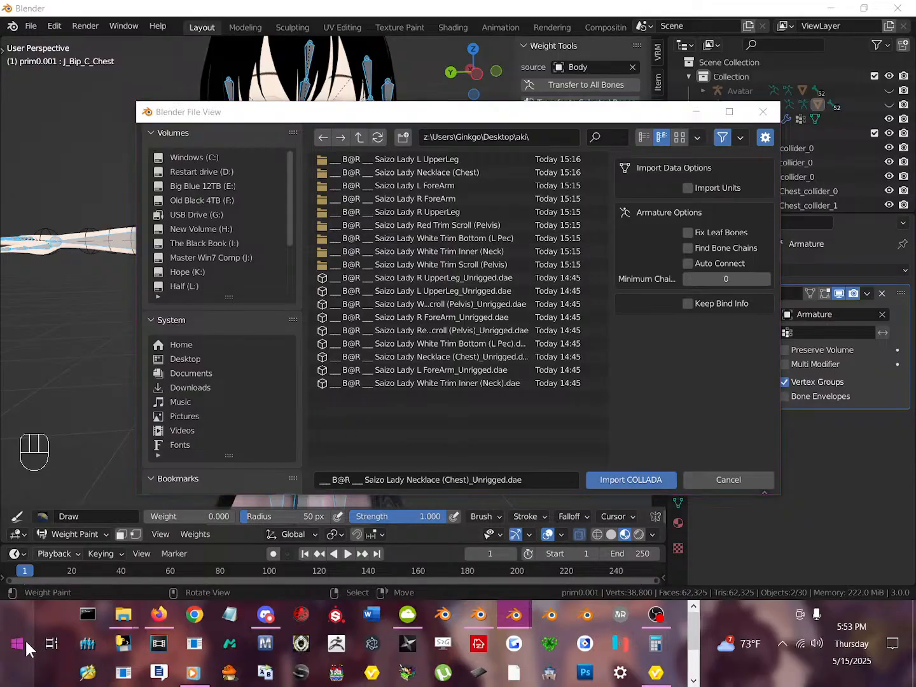
text(saizo)
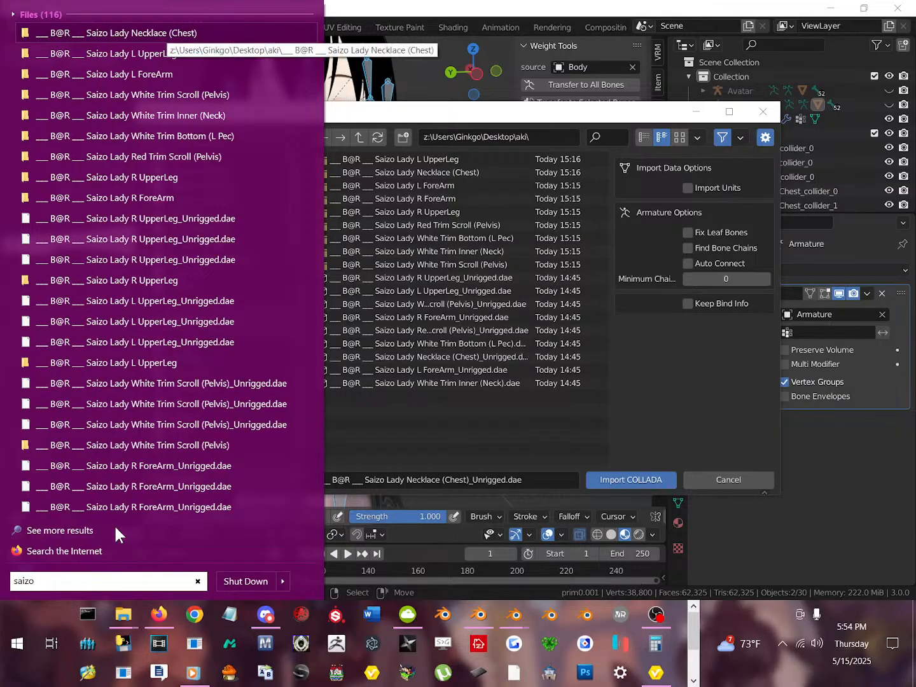
click(87, 530)
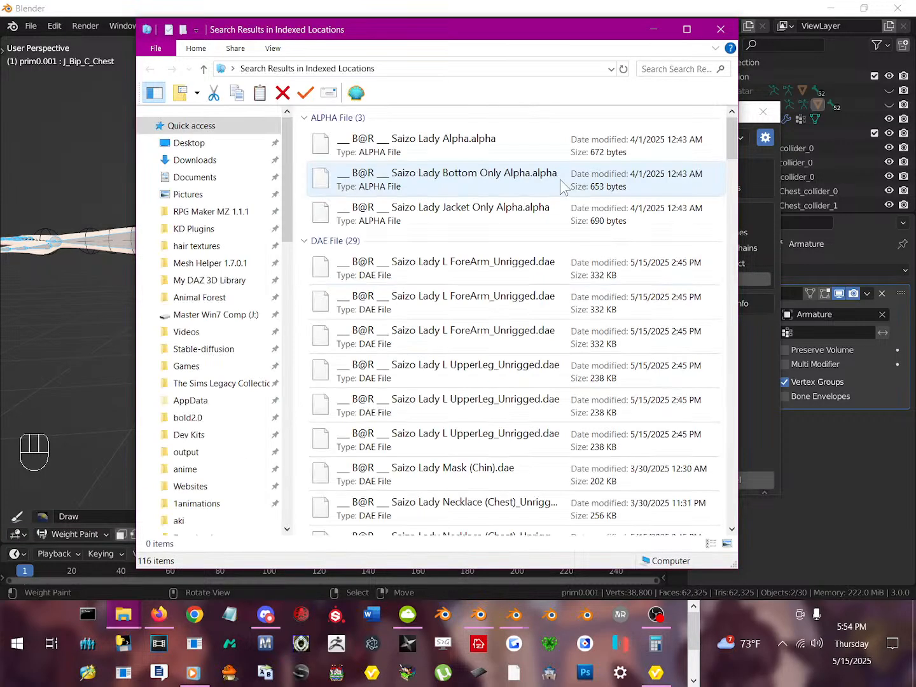
scroll(537, 273, down, 3)
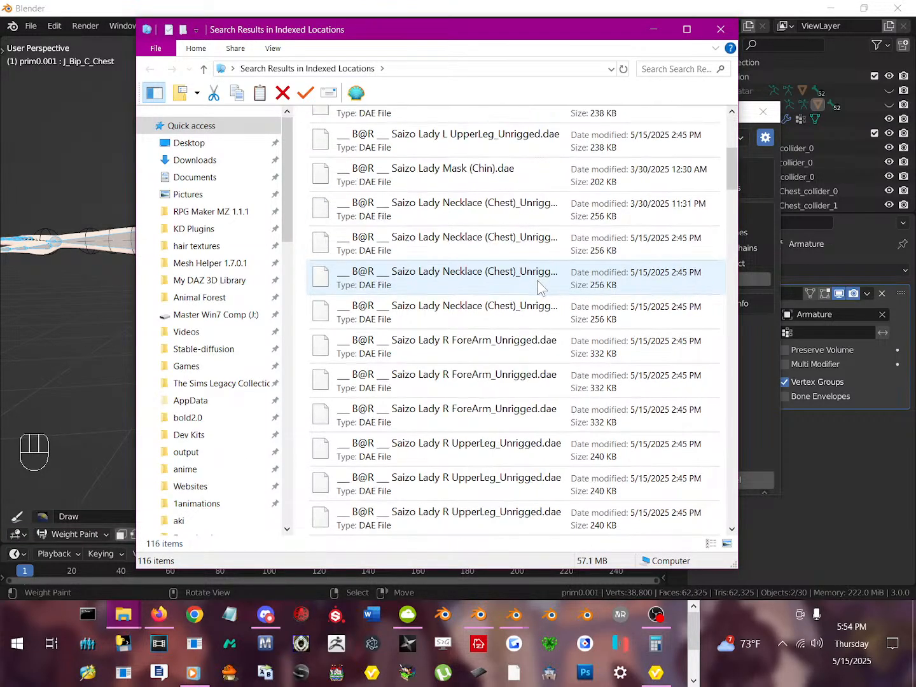
scroll(538, 277, up, 1)
scroll(538, 280, up, 1)
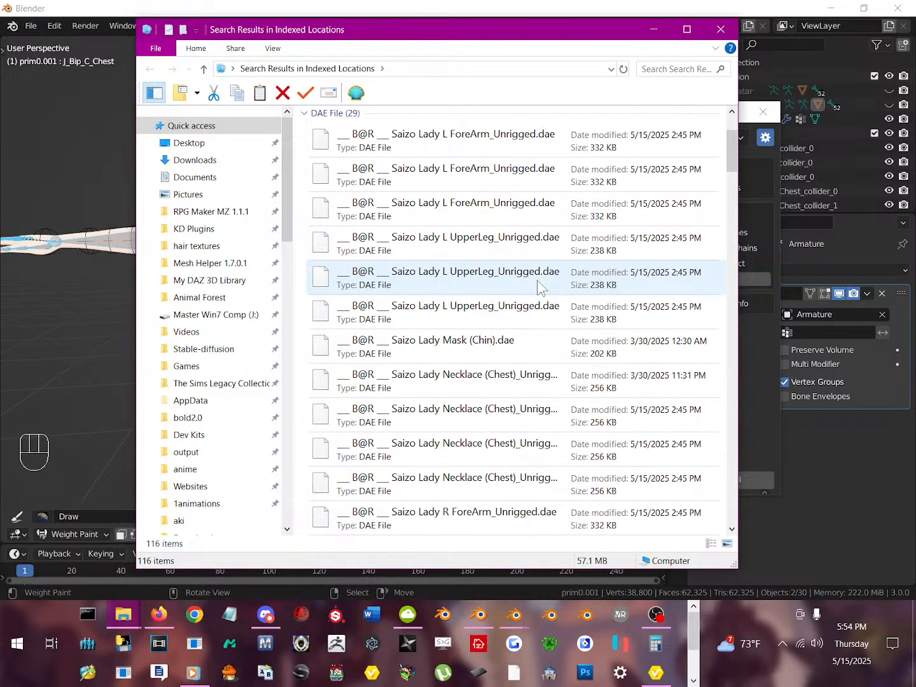
click(506, 345)
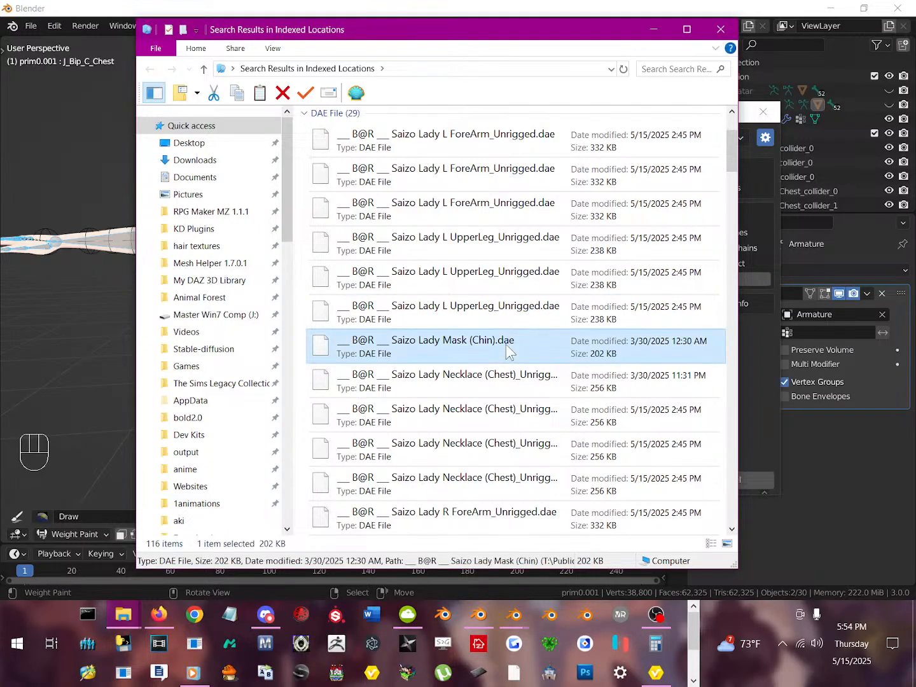
- Open the folder that contains the Saizo Lady Mask (Chin).dae file
right_click(506, 345)
click(576, 568)
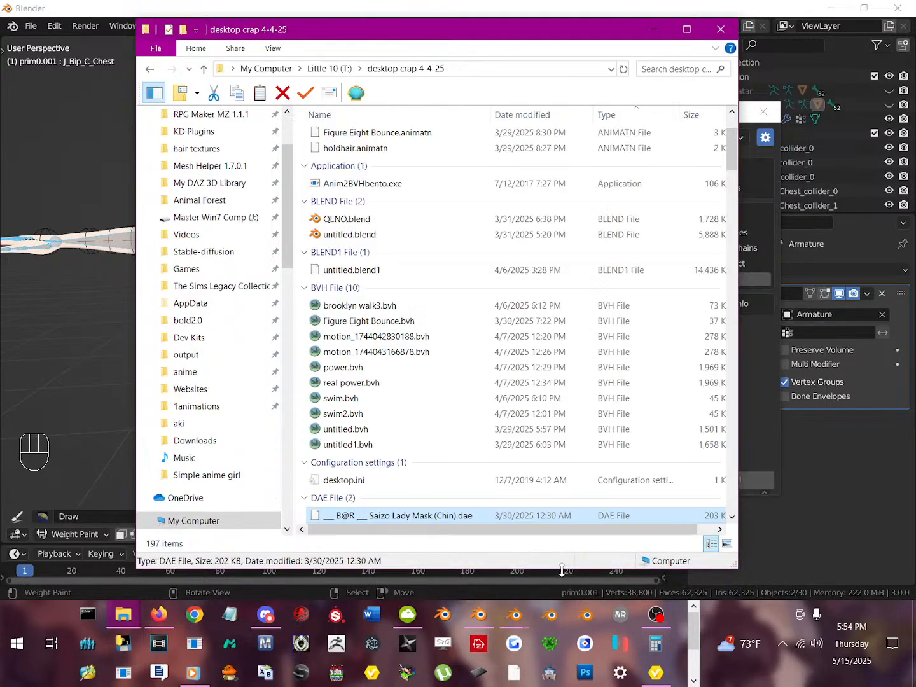
- Look through the files and subfolders stored alongside the mask in the desktop crap 4-4-25 folder
scroll(503, 424, down, 2)
scroll(485, 413, up, 3)
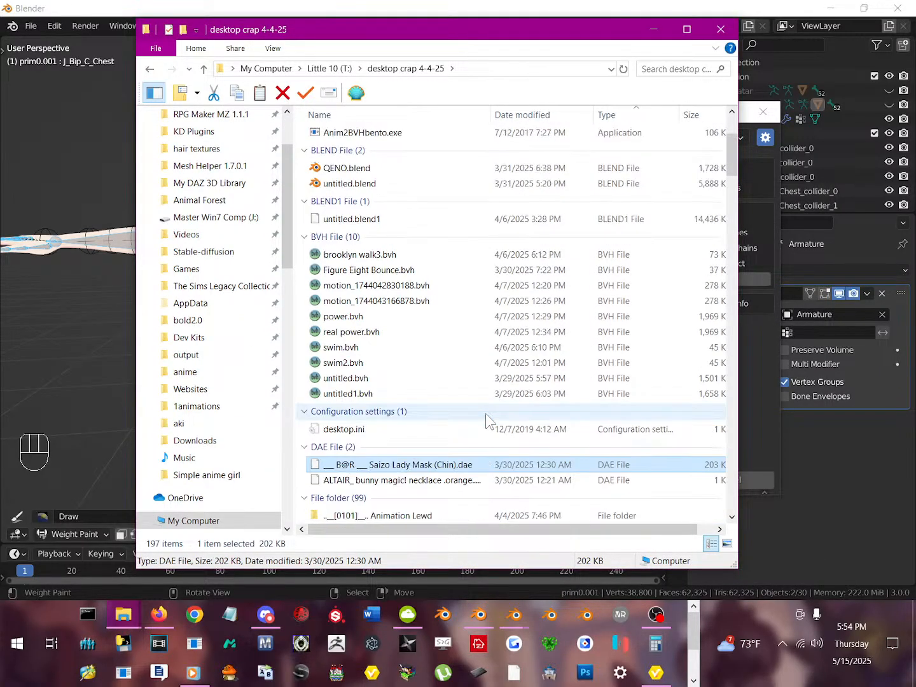
scroll(485, 414, down, 4)
scroll(485, 413, down, 2)
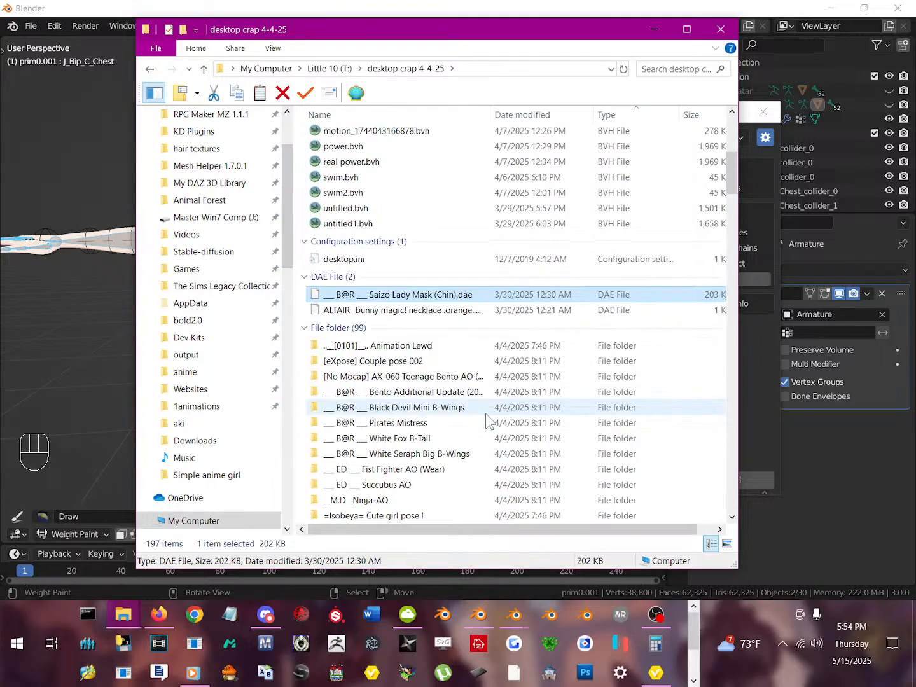
scroll(472, 461, down, 2)
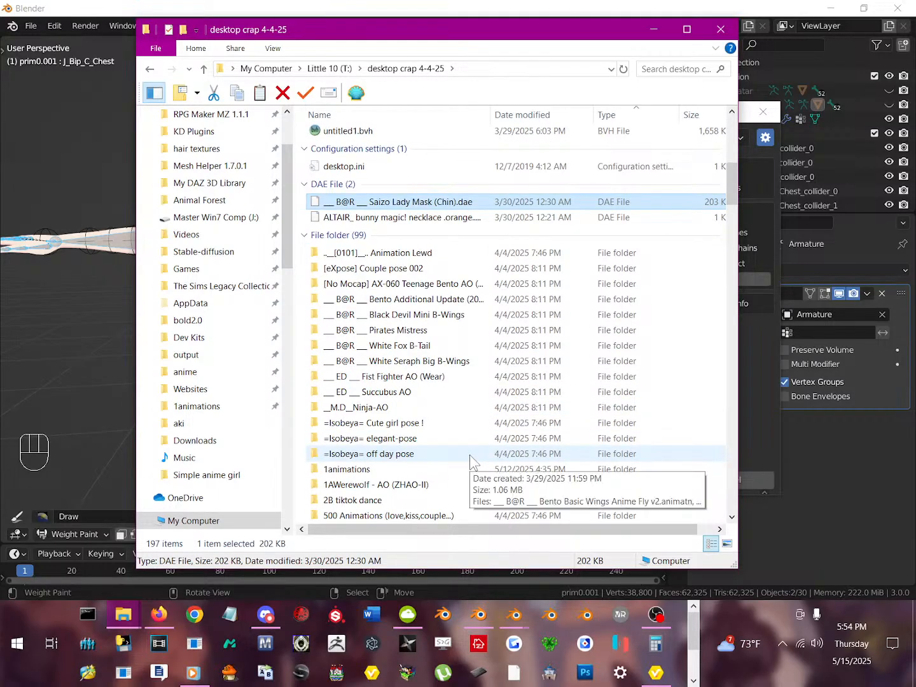
scroll(471, 461, down, 2)
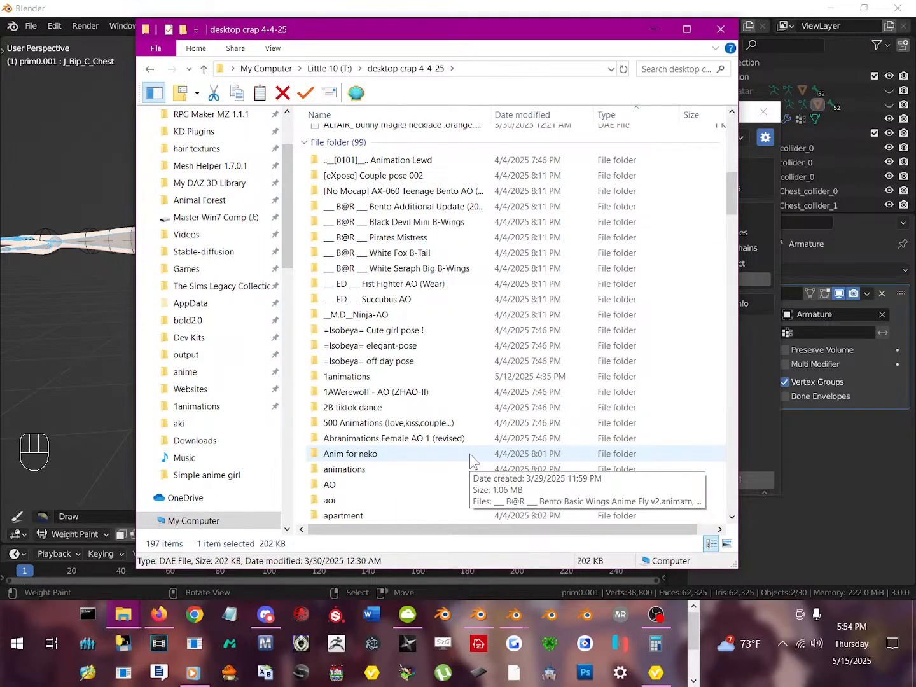
scroll(471, 455, up, 2)
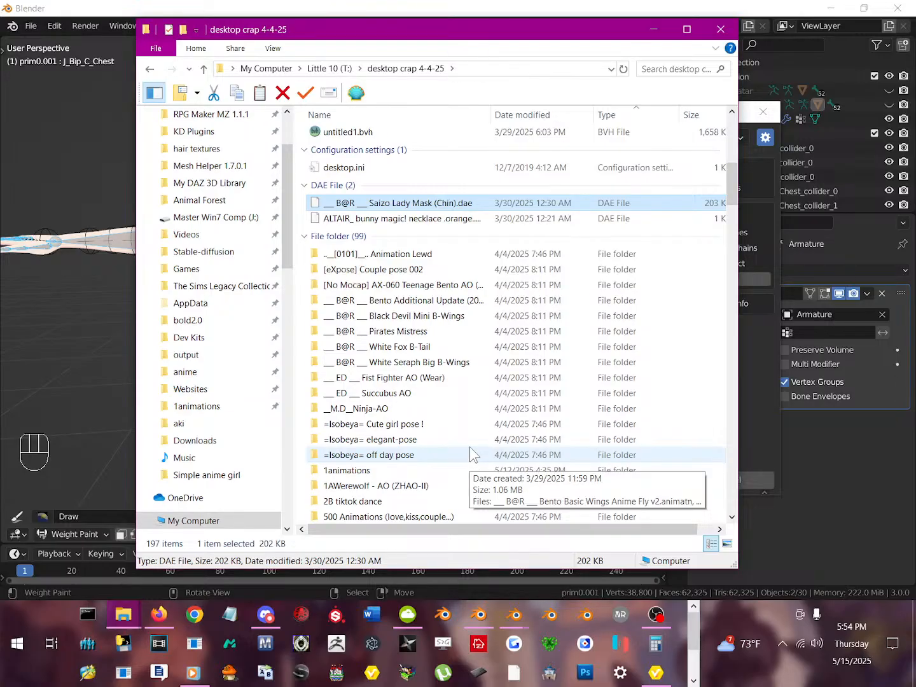
scroll(470, 454, down, 12)
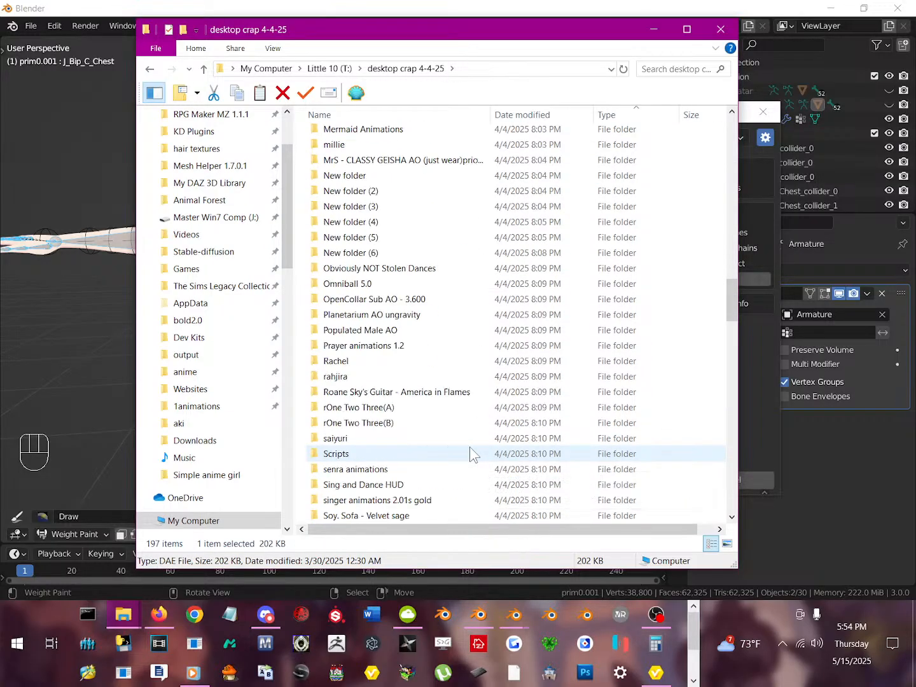
scroll(471, 447, down, 8)
scroll(470, 445, up, 6)
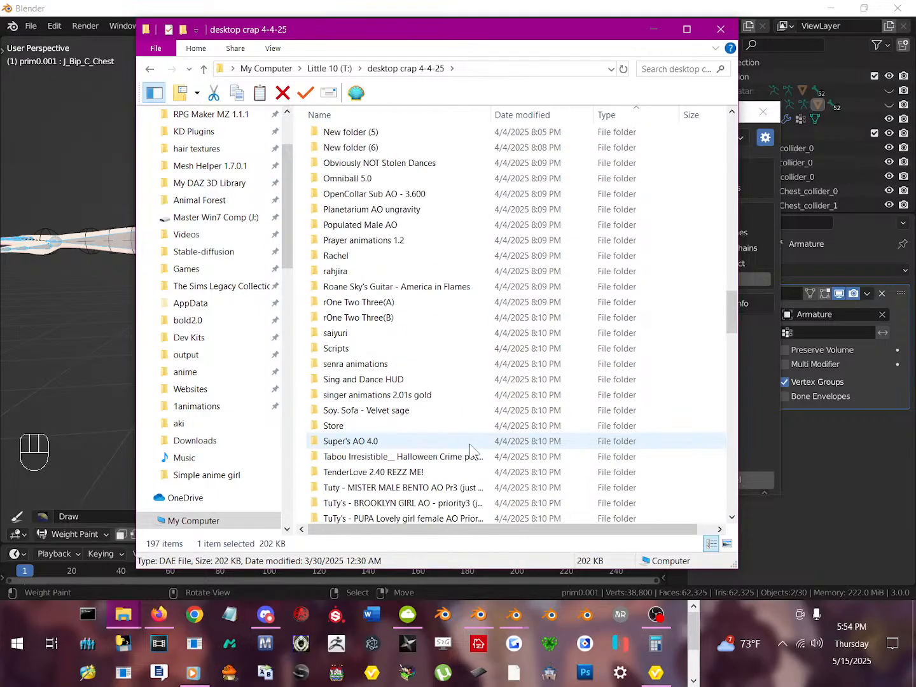
scroll(472, 450, up, 16)
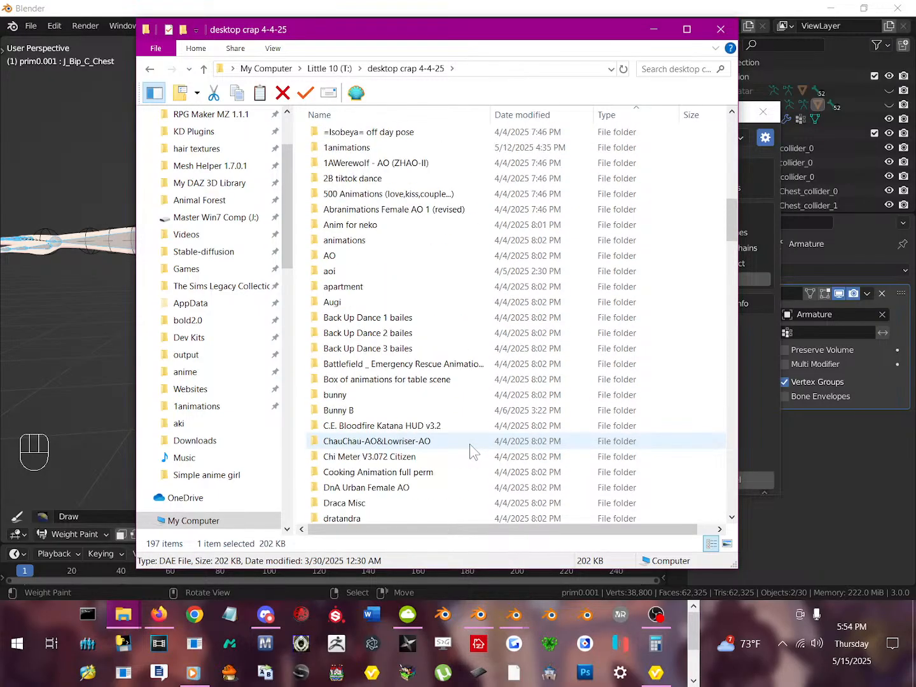
scroll(471, 452, up, 3)
scroll(470, 449, down, 20)
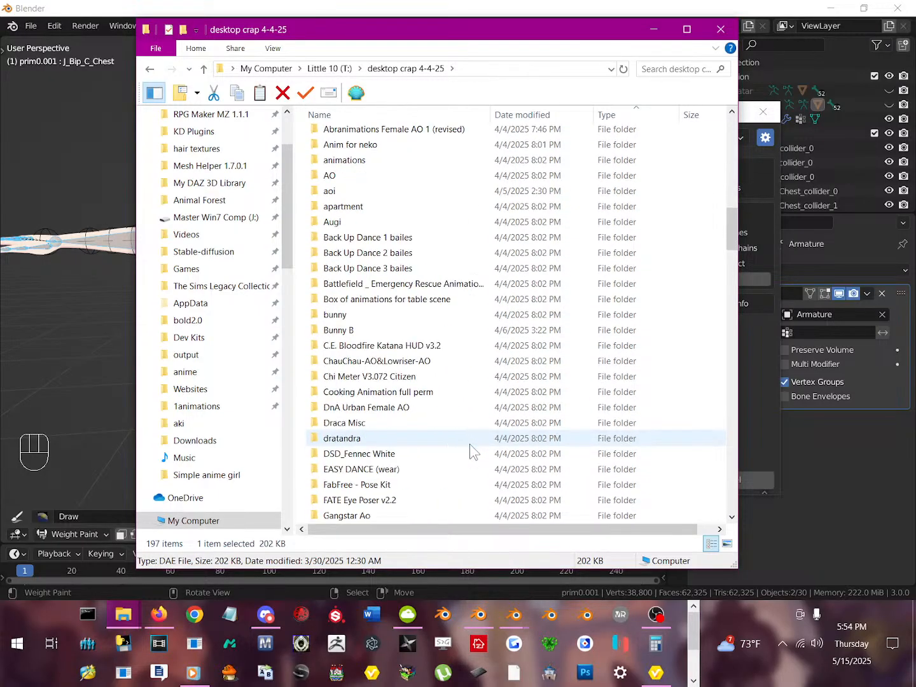
scroll(456, 455, down, 6)
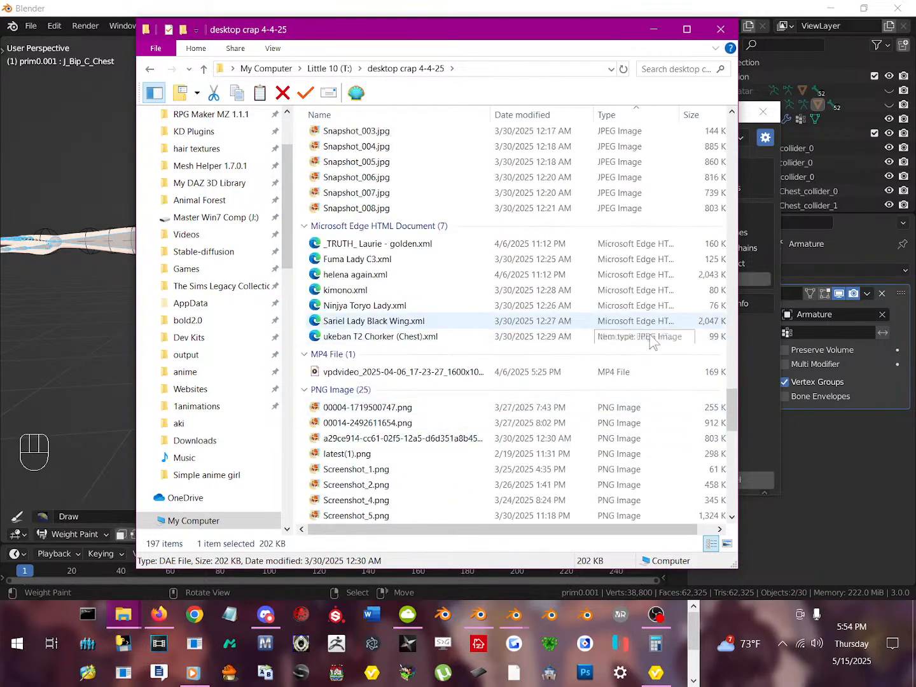
drag(729, 404, 723, 156)
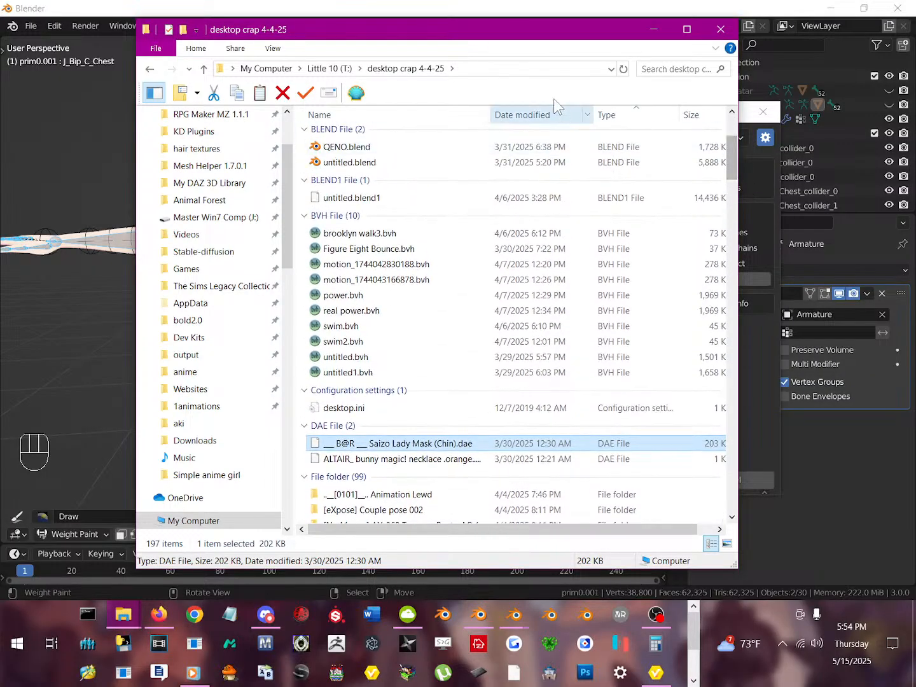
- Copy the mask folder's path and load T:\desktop crap 4-4-25 in Blender's Collada import browser
click(520, 69)
right_click(520, 70)
click(547, 110)
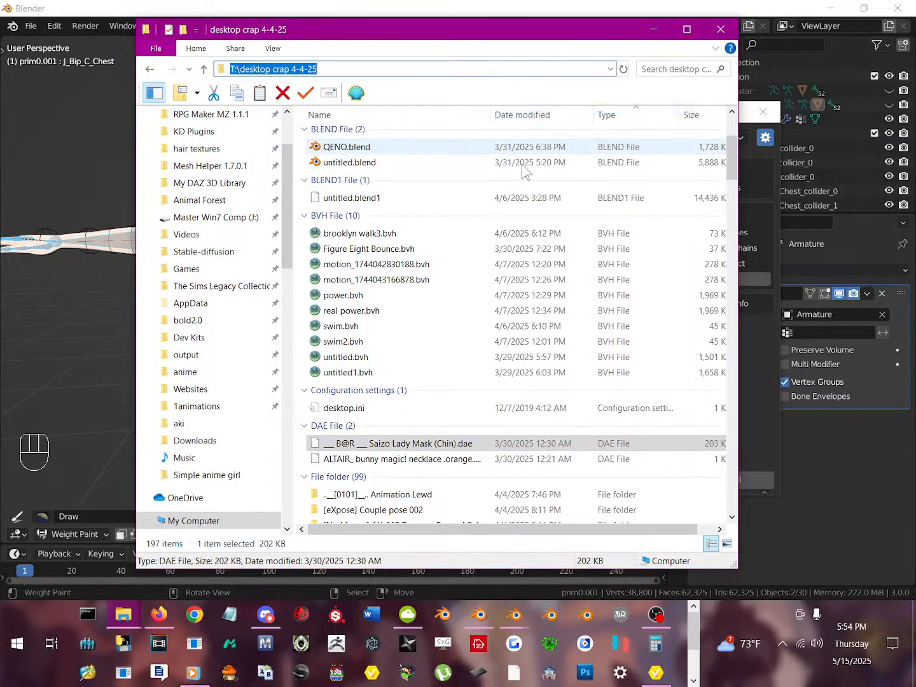
click(65, 326)
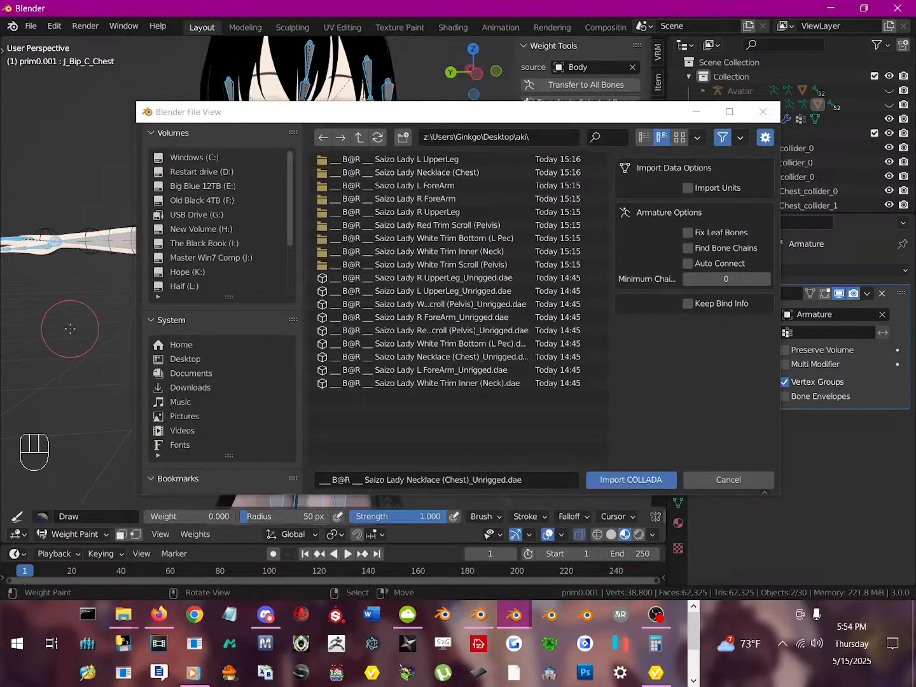
click(527, 135)
key(ctrl+v)
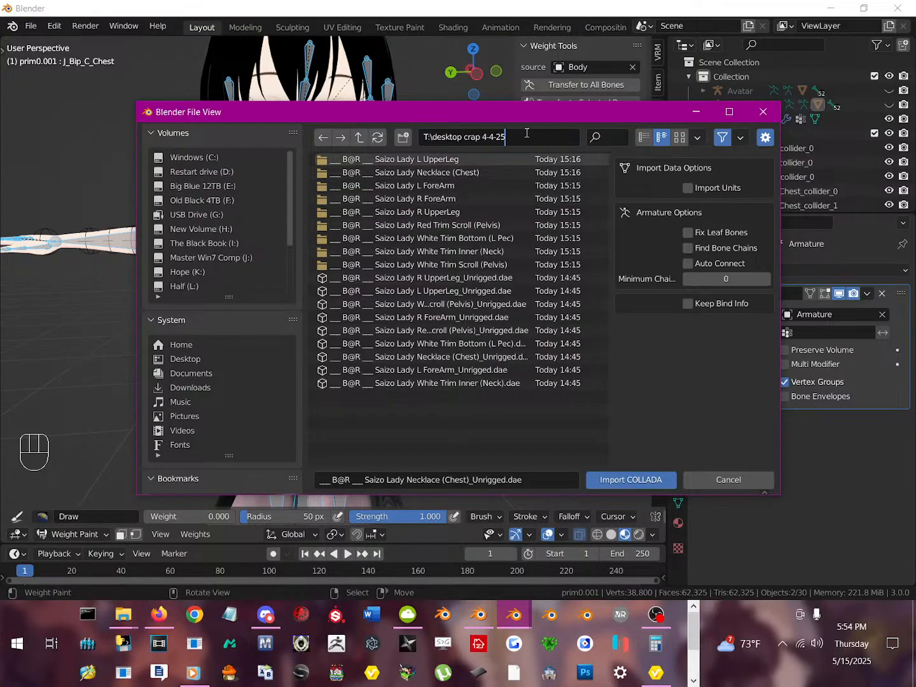
key(Return)
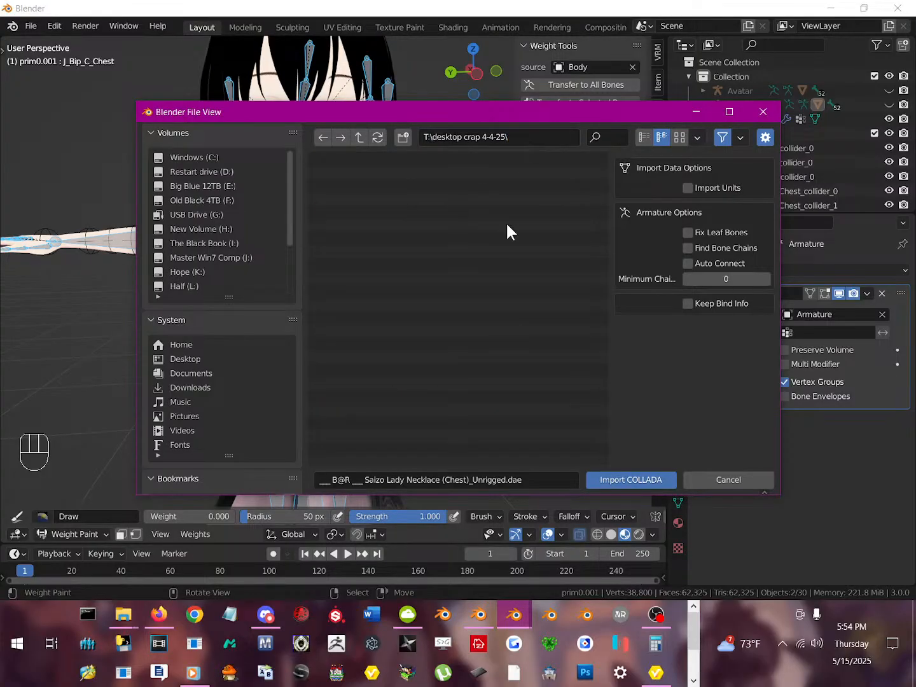
- Filter folders out of the import list and import the Saizo Lady Mask (Chin).dae file
scroll(446, 259, down, 10)
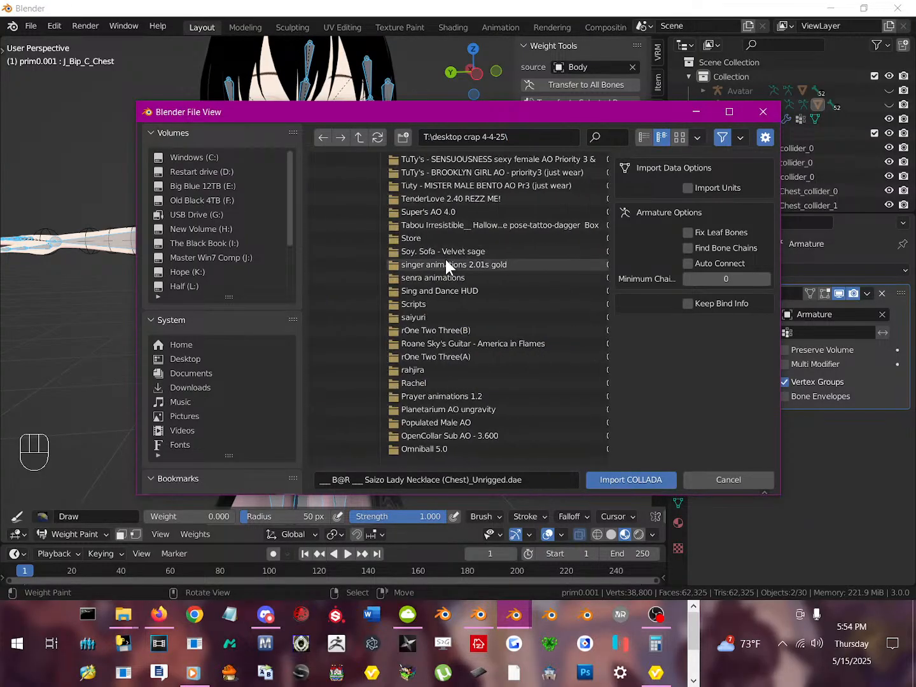
click(738, 138)
click(684, 163)
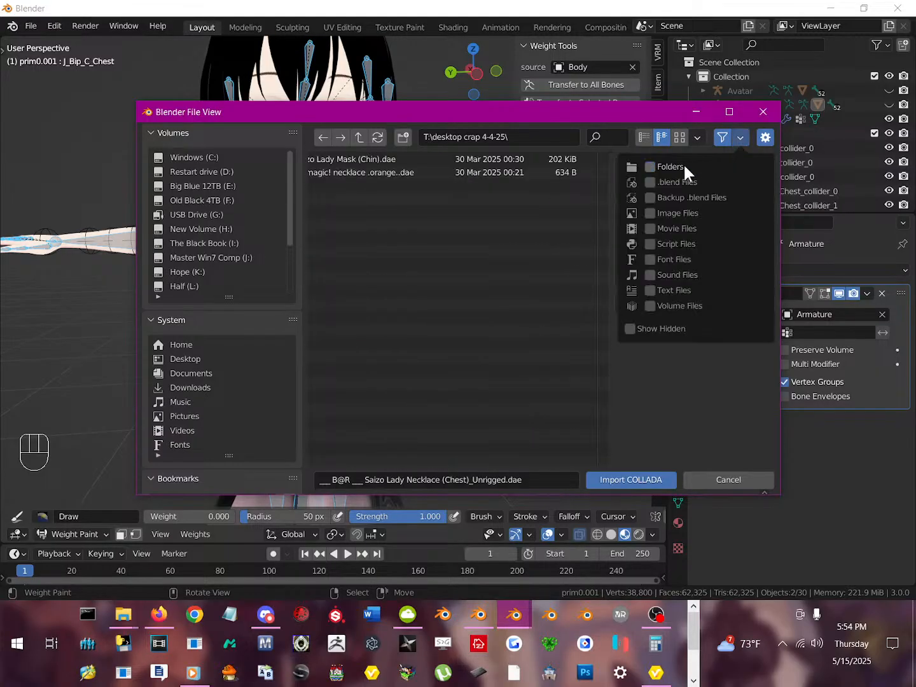
double_click(438, 159)
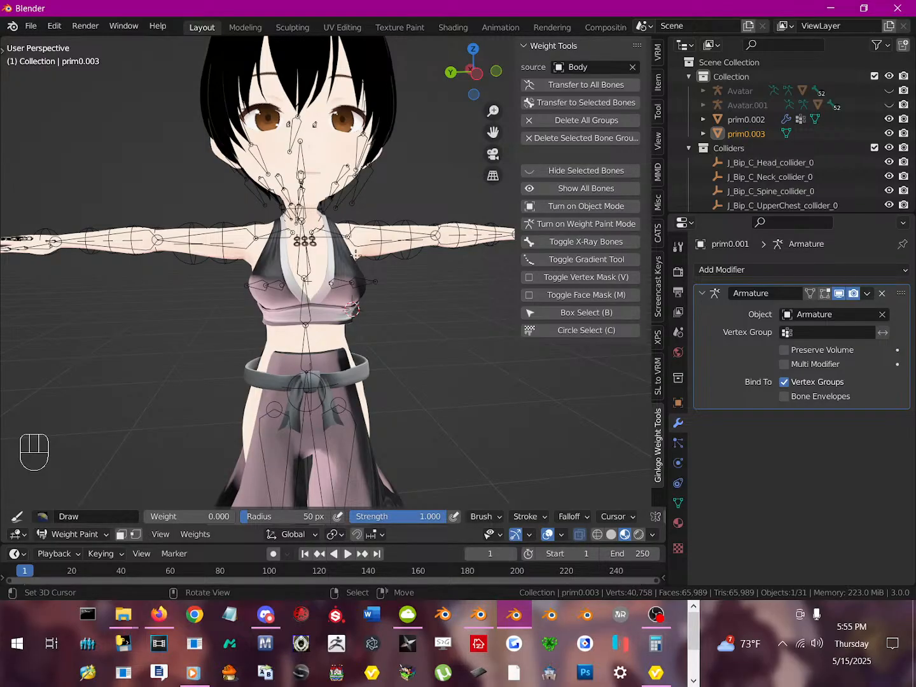
- Move the imported mask from the avatar's feet out beside its legs, trackball-rotate it and enlarge it
scroll(306, 280, down, 8)
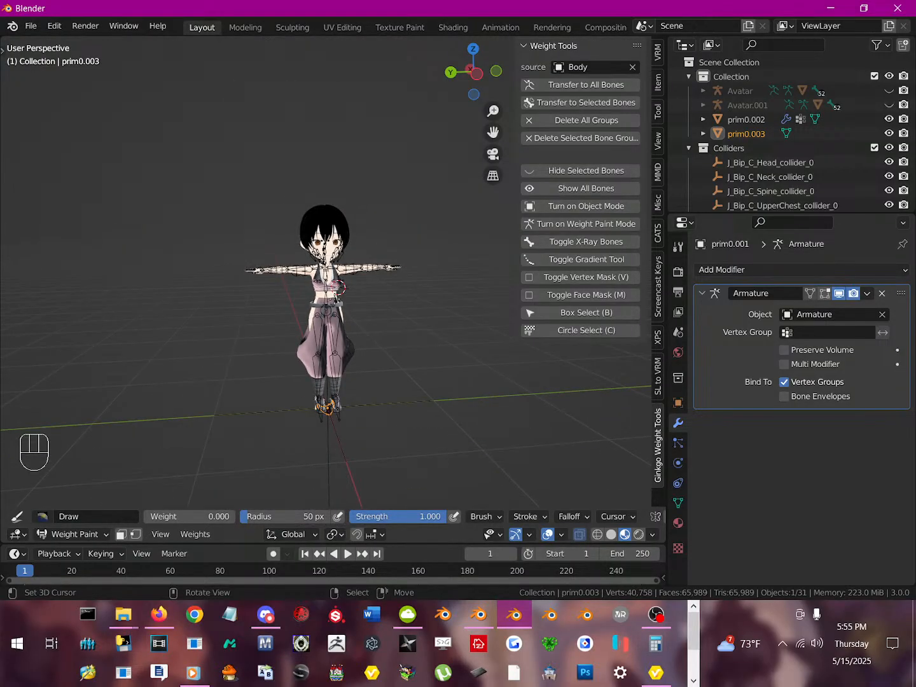
key(g)
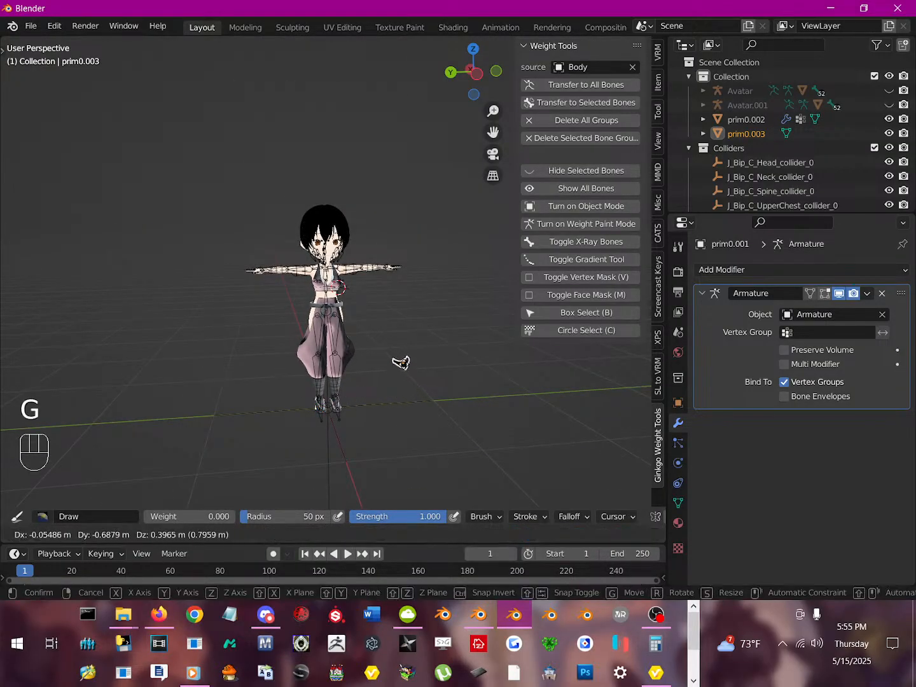
click(376, 339)
key(r)
key(r)
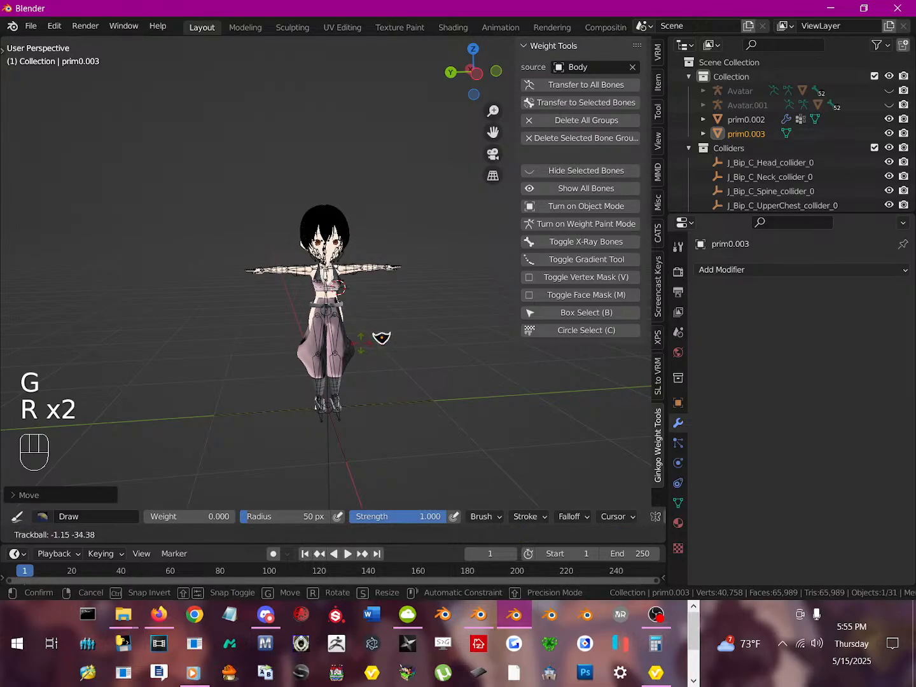
click(381, 337)
key(s)
click(450, 413)
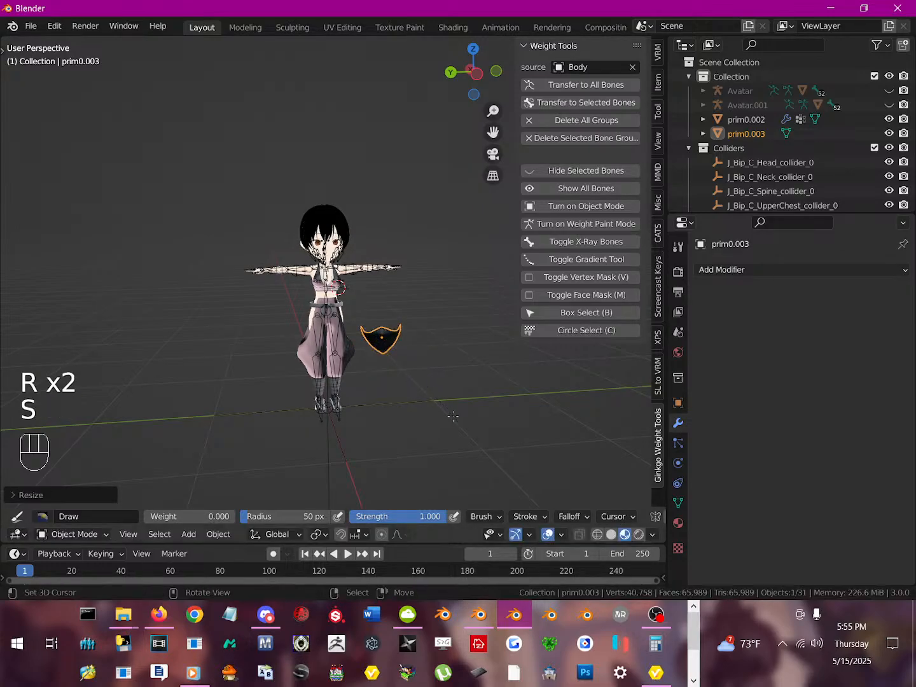
- Move the mask up to the avatar's head and forward to the front of the face
key(XF86AudioPrev)
scroll(396, 399, up, 2)
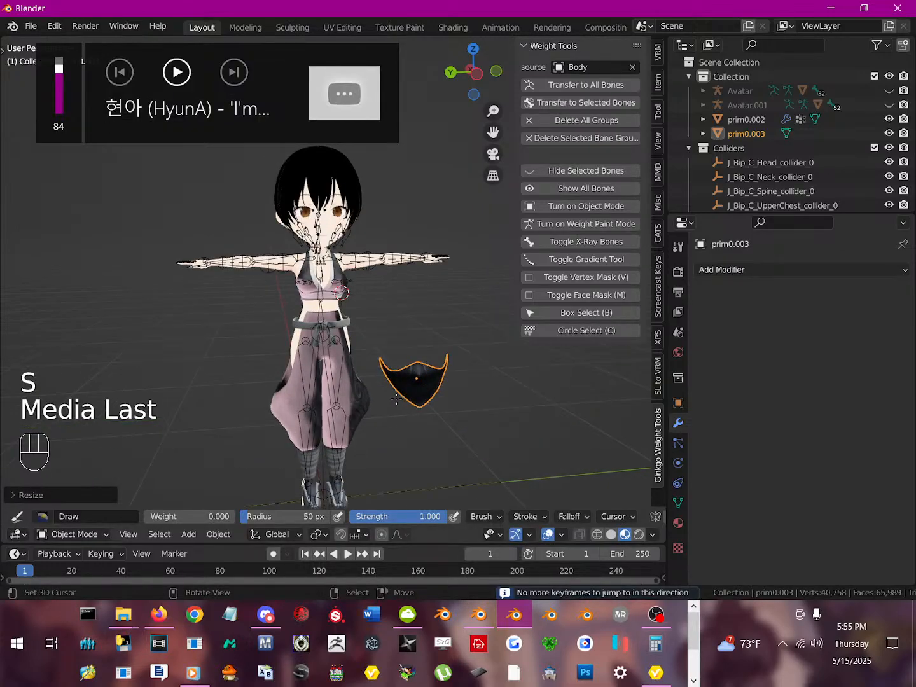
middle_drag(417, 408, 434, 383)
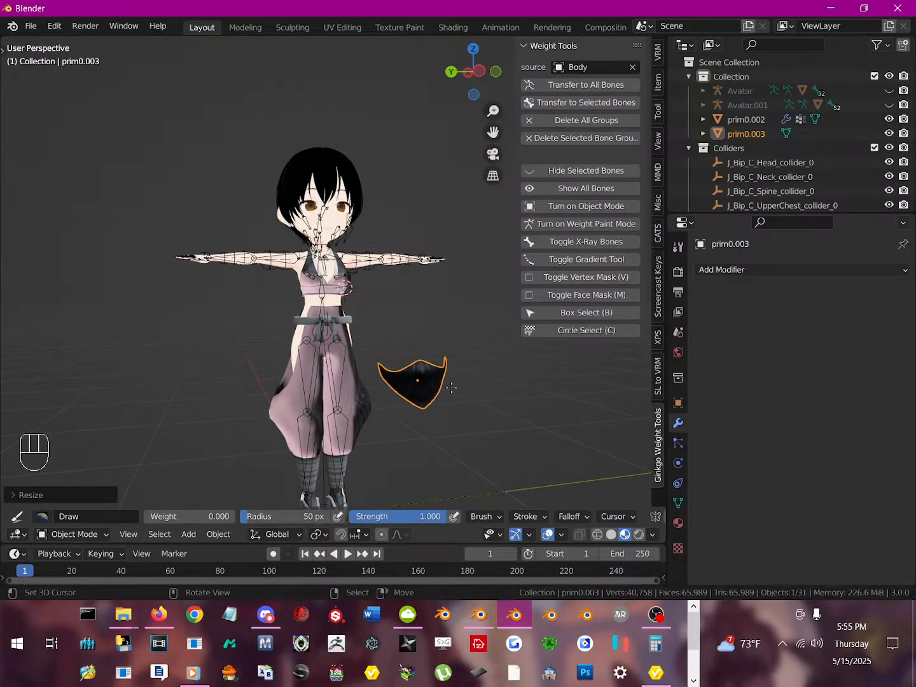
key(g)
click(352, 244)
middle_drag(335, 246, 442, 273)
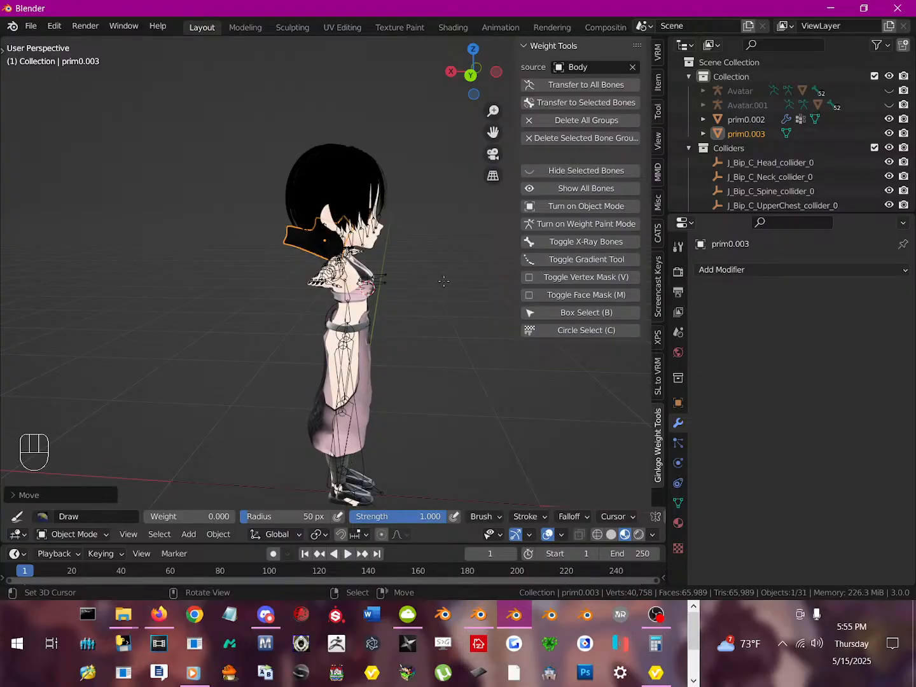
middle_drag(330, 244, 347, 251)
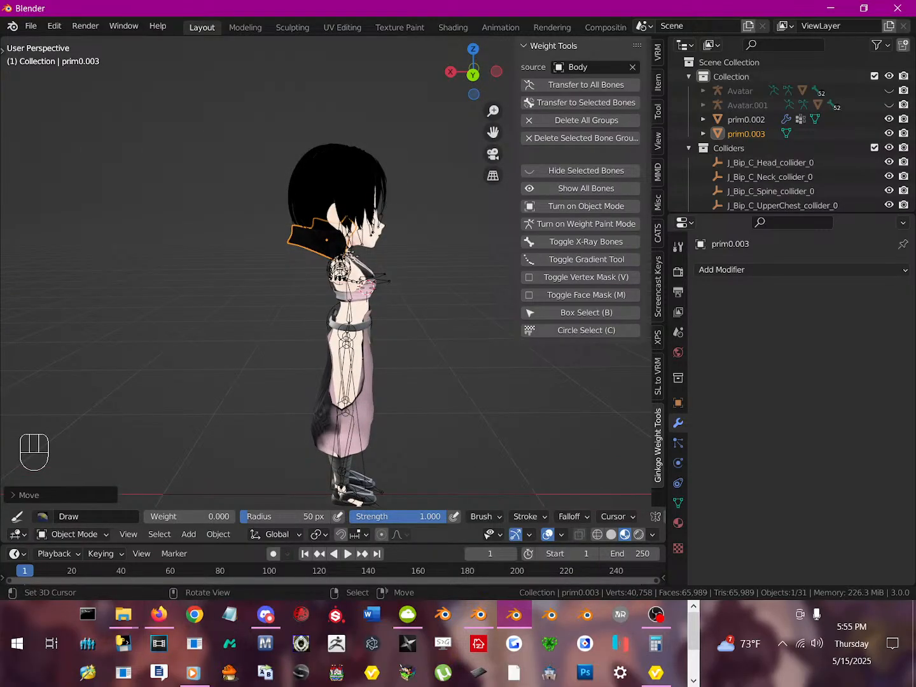
scroll(351, 257, up, 4)
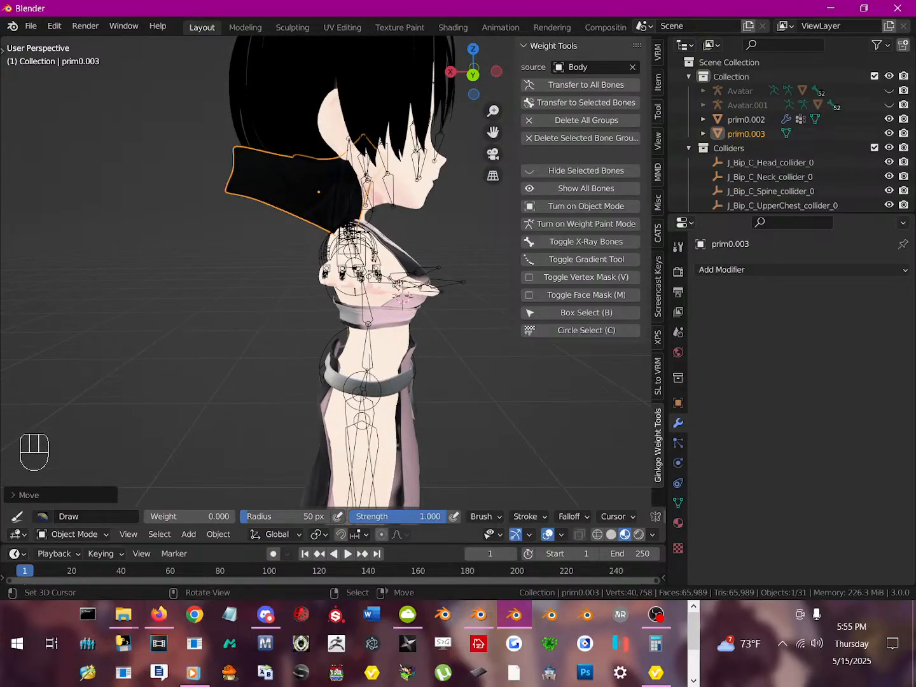
middle_drag(395, 246, 362, 257)
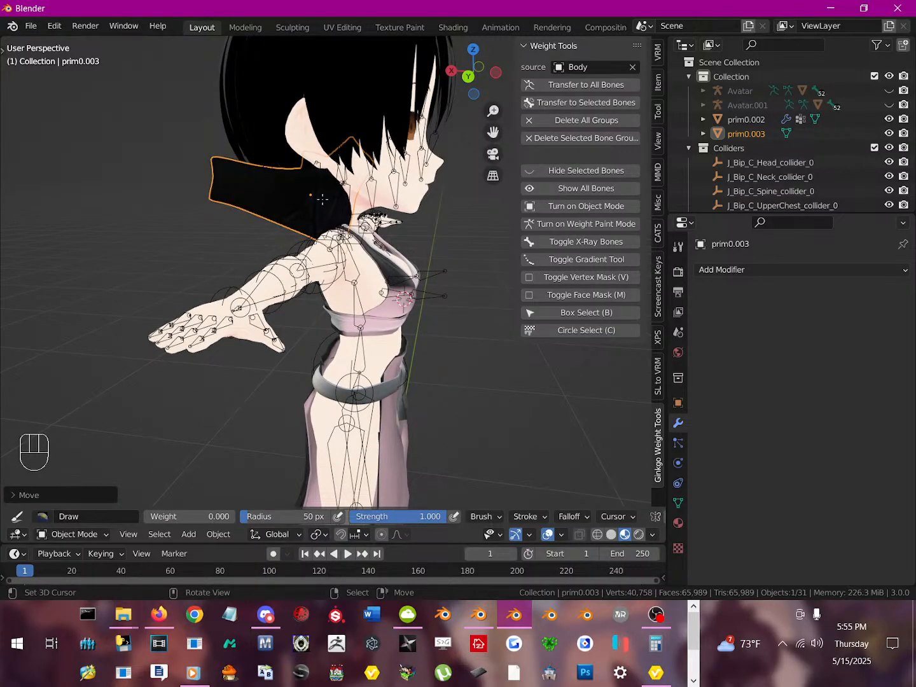
key(g)
click(407, 198)
- Resize the mask and trackball-rotate it to line up with the front of the face
middle_drag(407, 199, 344, 217)
key(s)
key(r)
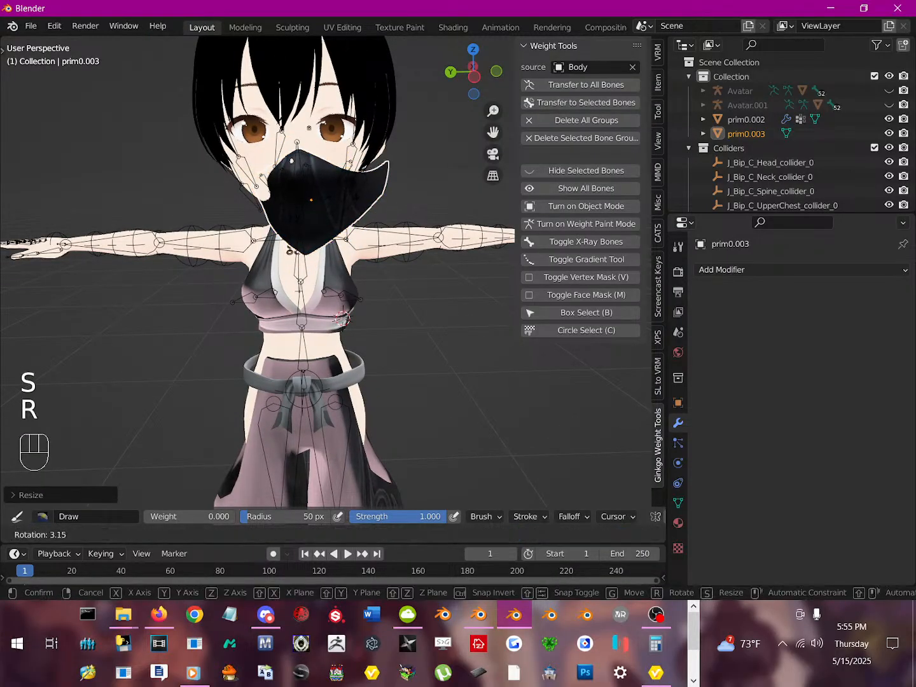
key(r)
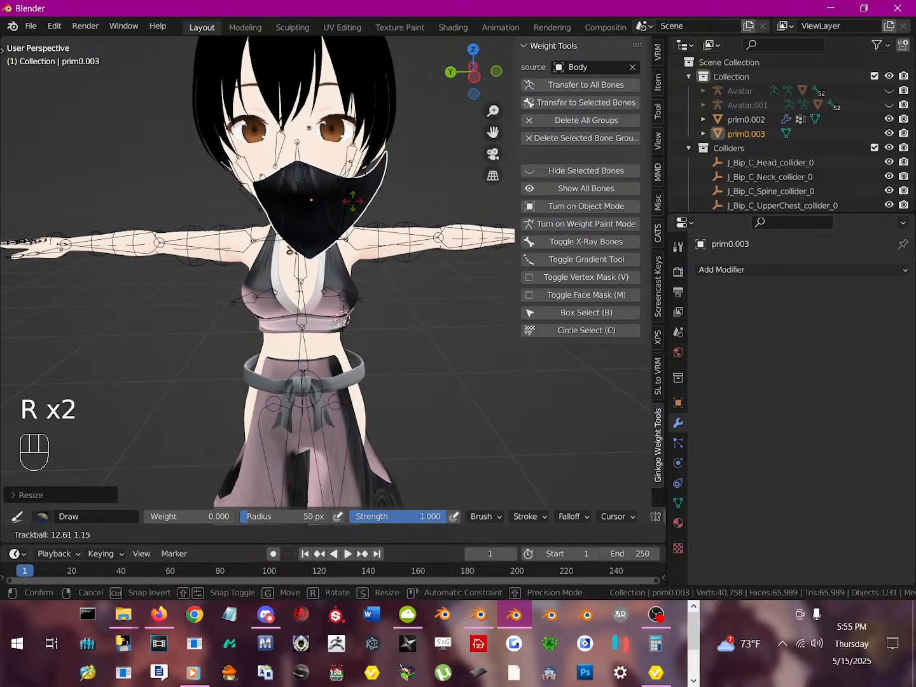
click(347, 203)
- Move the mask up over the nose and mouth, scale it to about 0.91, and check the fit from both sides
key(g)
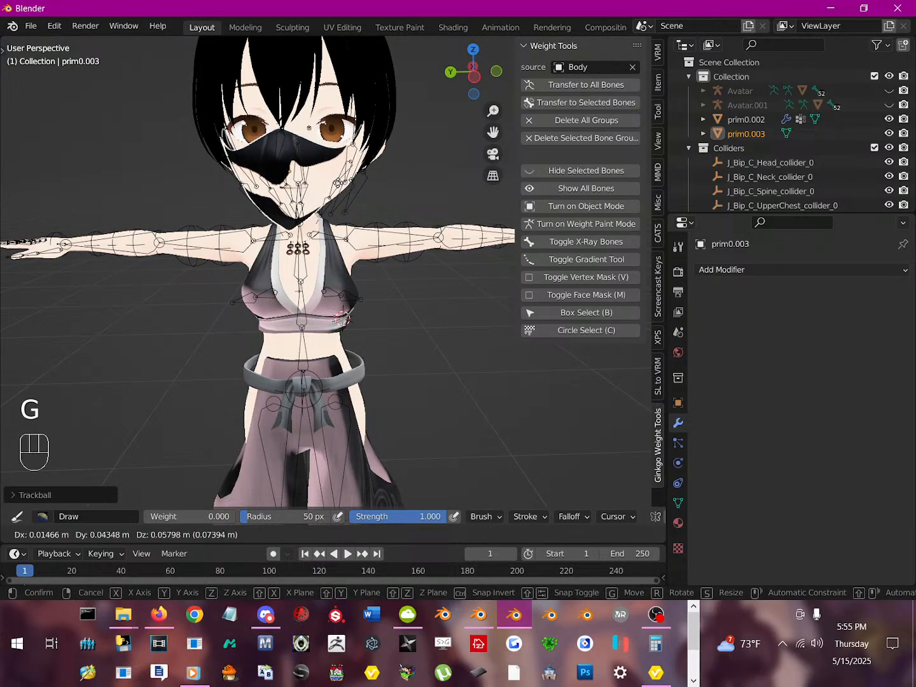
click(346, 189)
key(s)
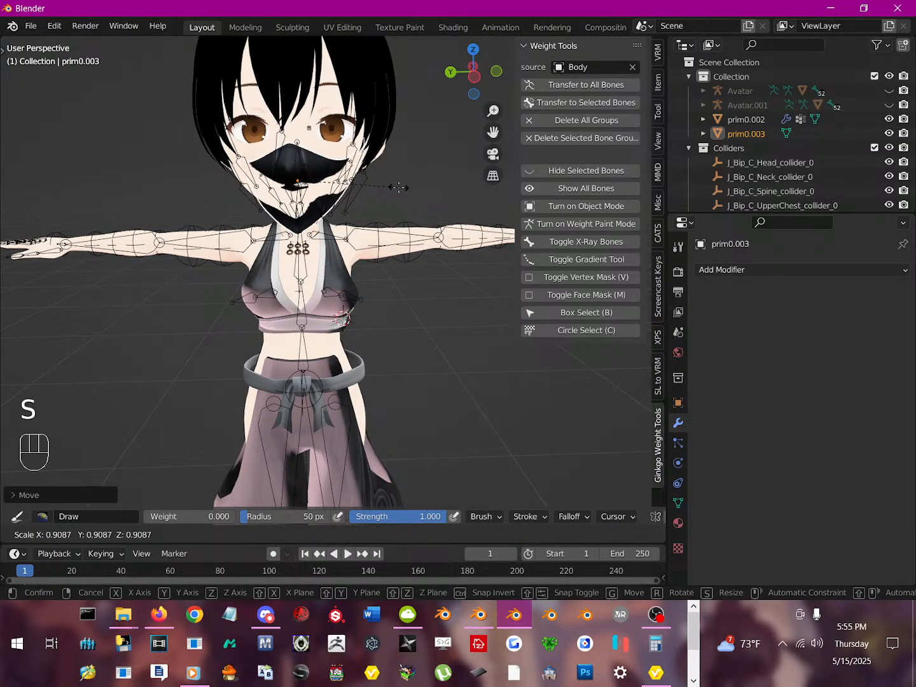
click(398, 188)
middle_drag(398, 187, 454, 180)
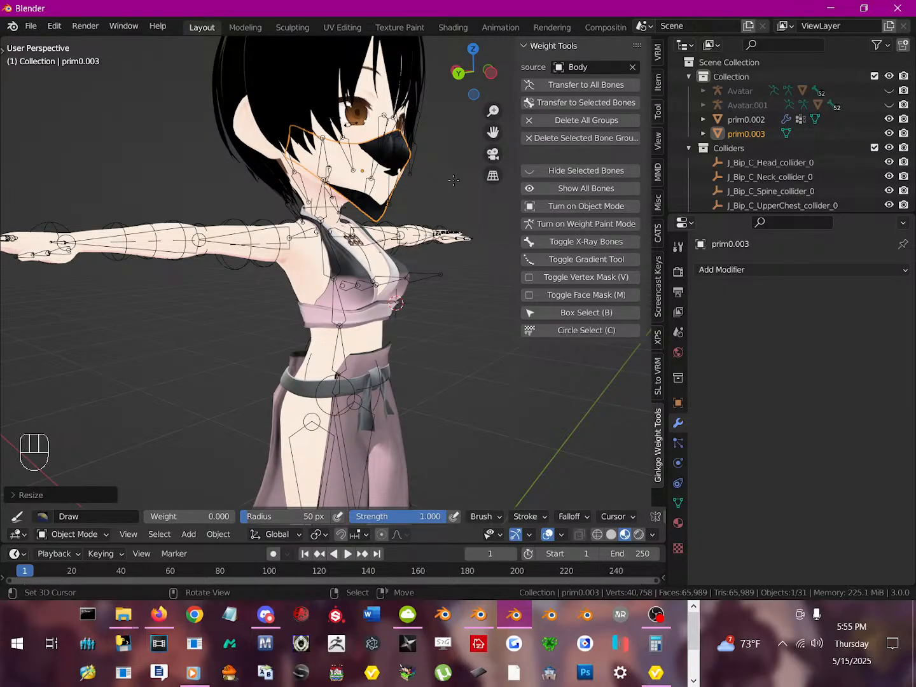
middle_drag(394, 136, 215, 157)
scroll(336, 164, up, 3)
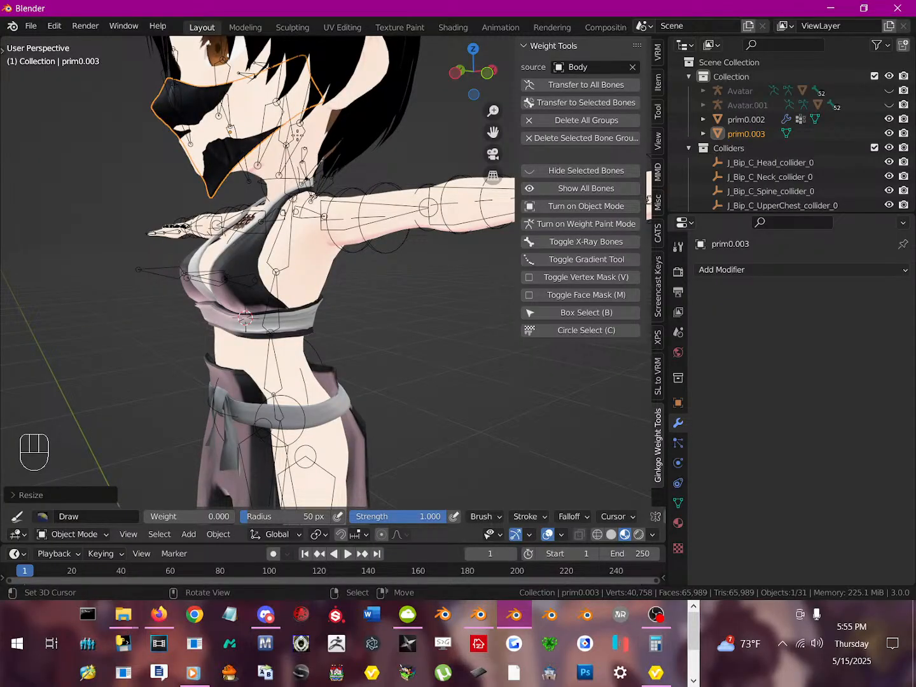
- Resize the whole mask in two passes to fit it over the avatar's nose, cheeks and chin
middle_drag(290, 153, 302, 172)
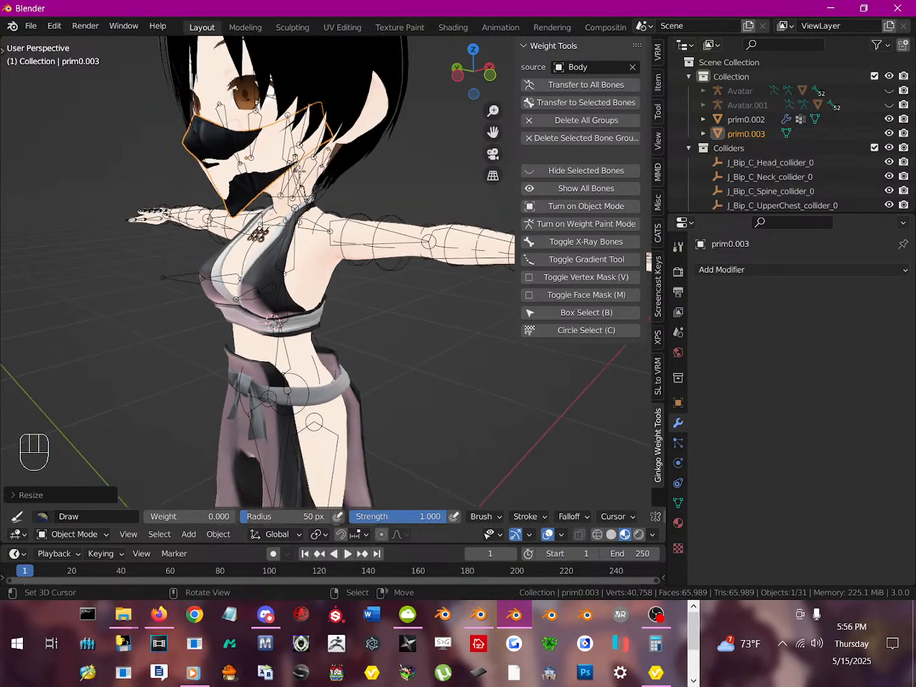
key(s)
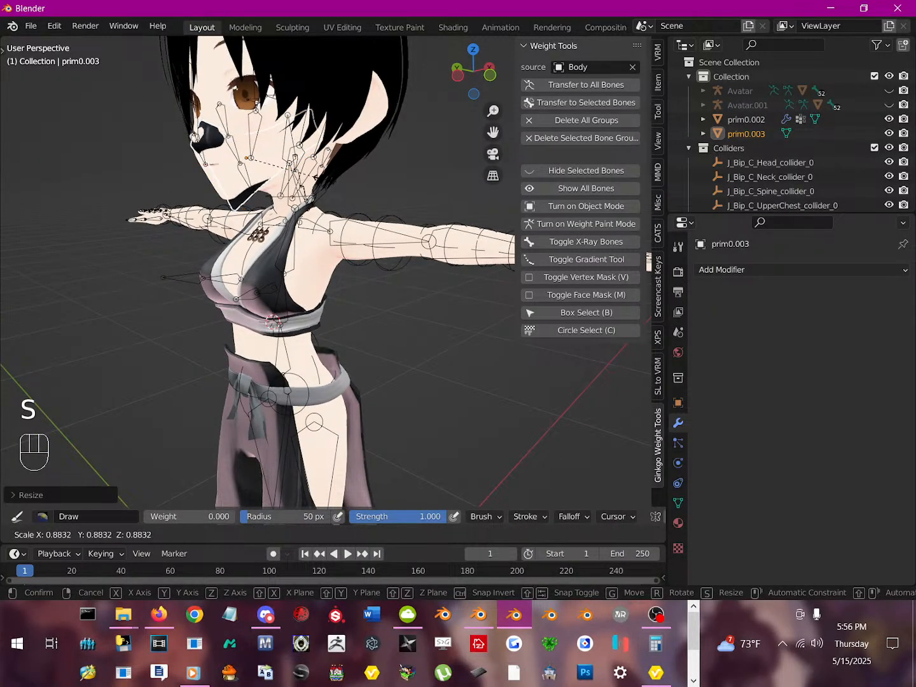
click(329, 180)
middle_drag(329, 180, 301, 172)
key(s)
click(358, 200)
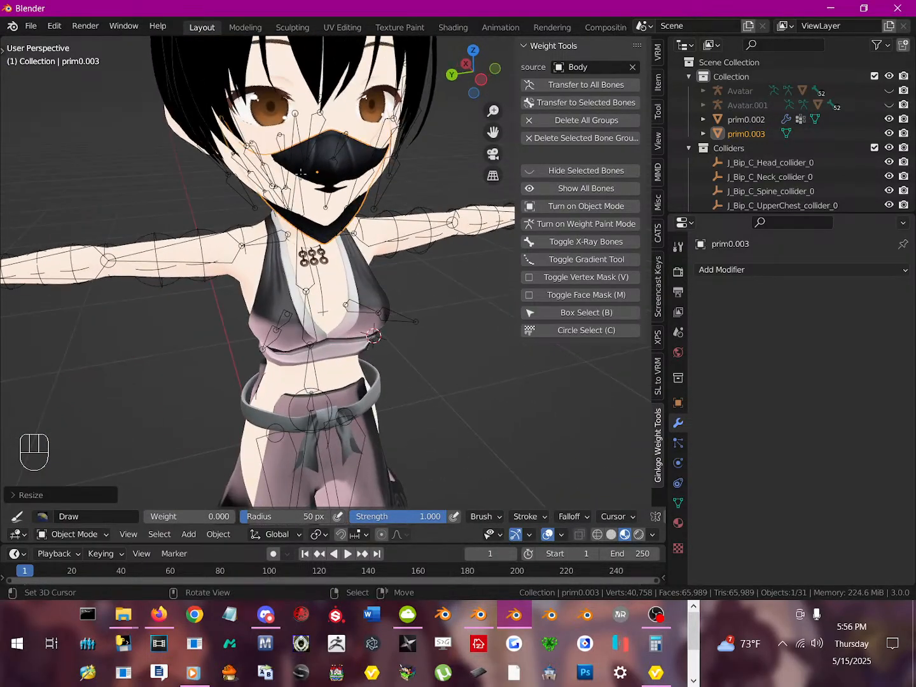
- Enter Edit Mode on the mask and try a proportional move of its cheek vertex with X mirroring
key(Tab)
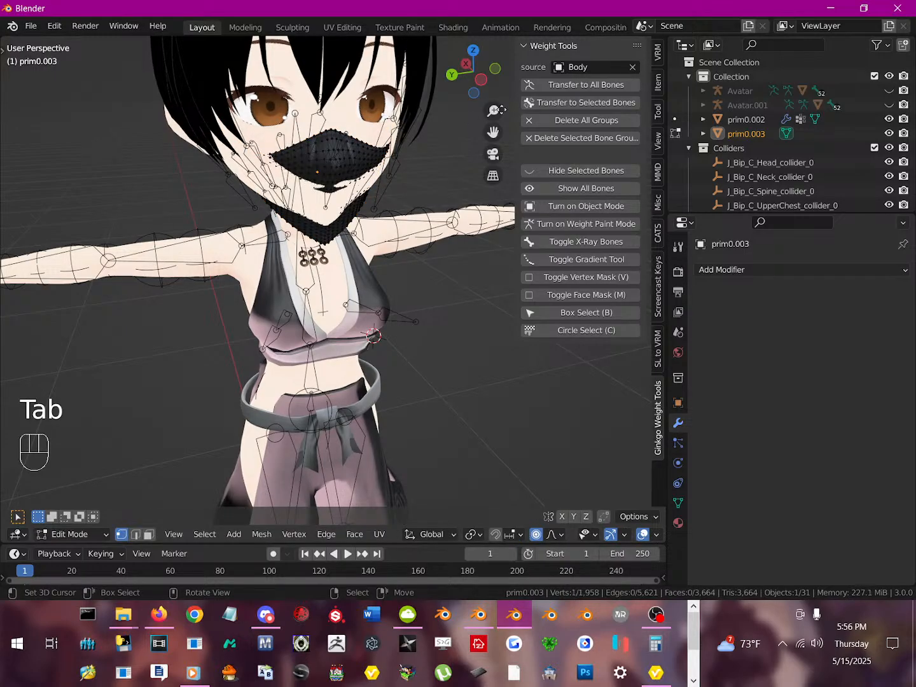
scroll(496, 140, up, 7)
scroll(398, 148, down, 6)
key(Tab)
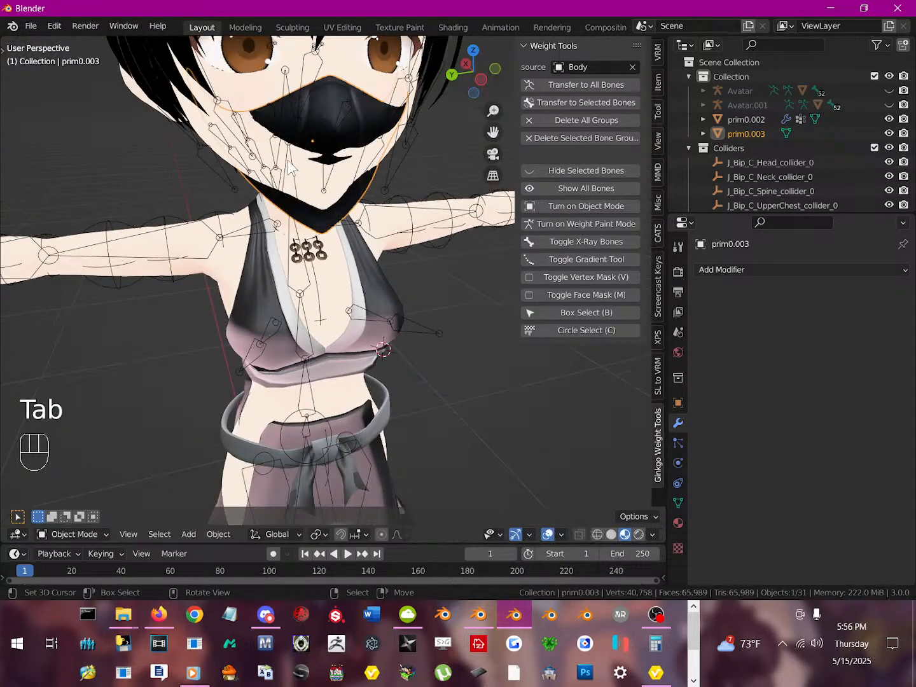
key(Tab)
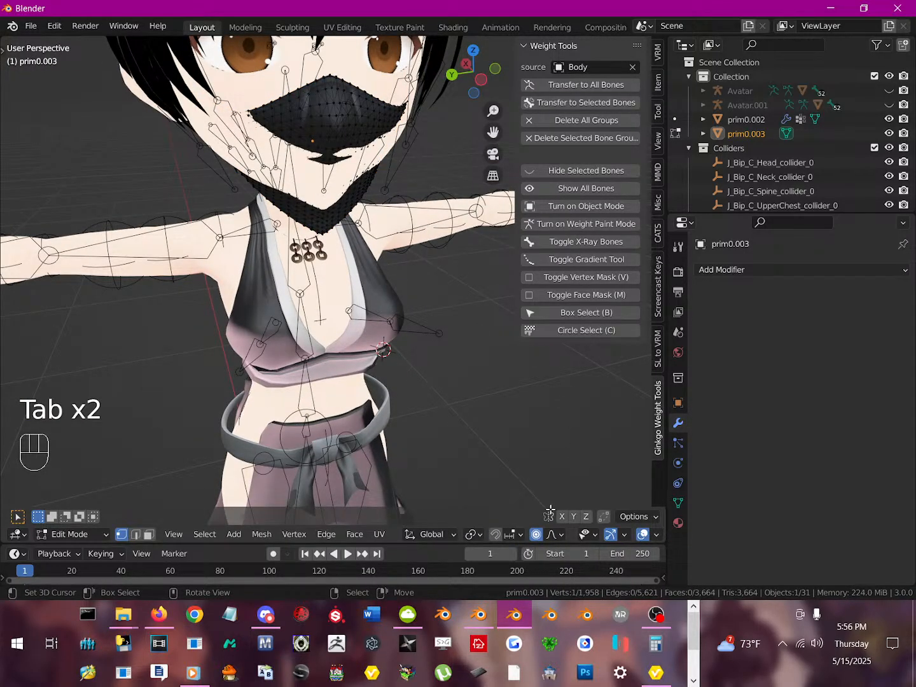
key(Tab)
key(Tab)
key(g)
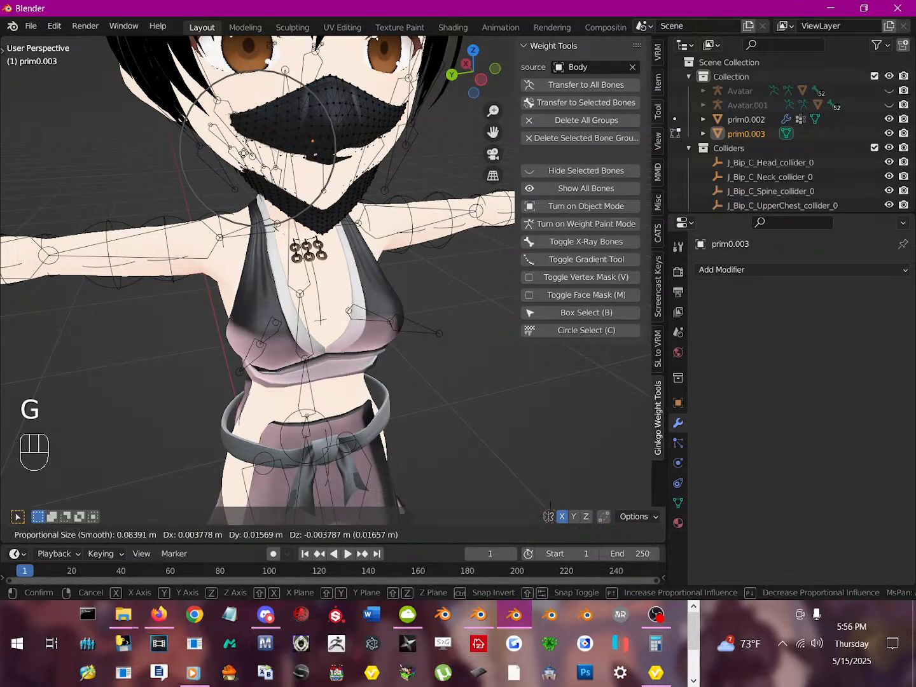
right_click(236, 154)
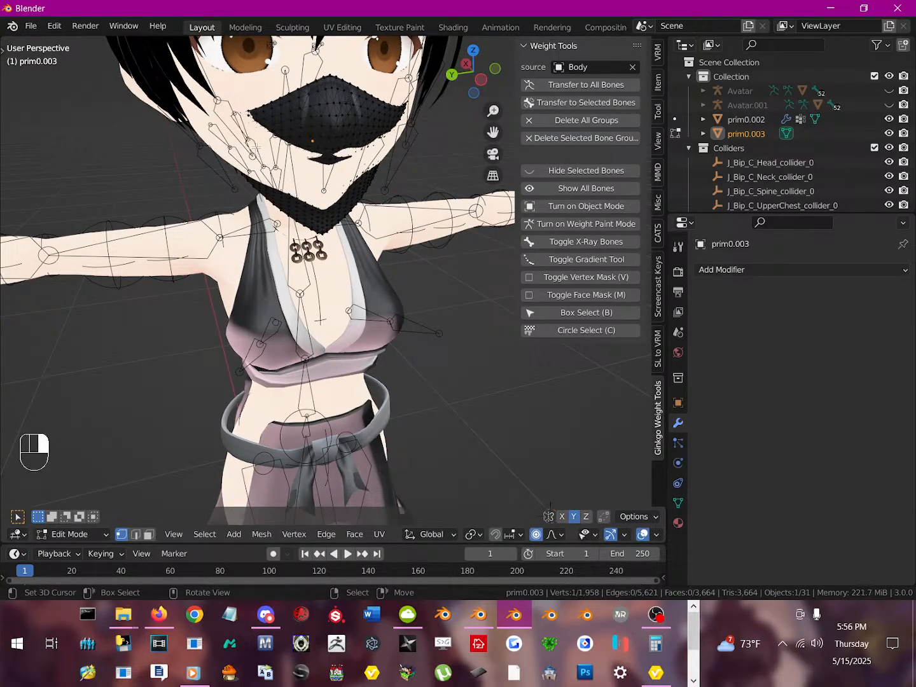
- With Y mirroring, pull the mask's cheek areas outward over both sides of the face, using a proportional size of about 0.29 m
key(g)
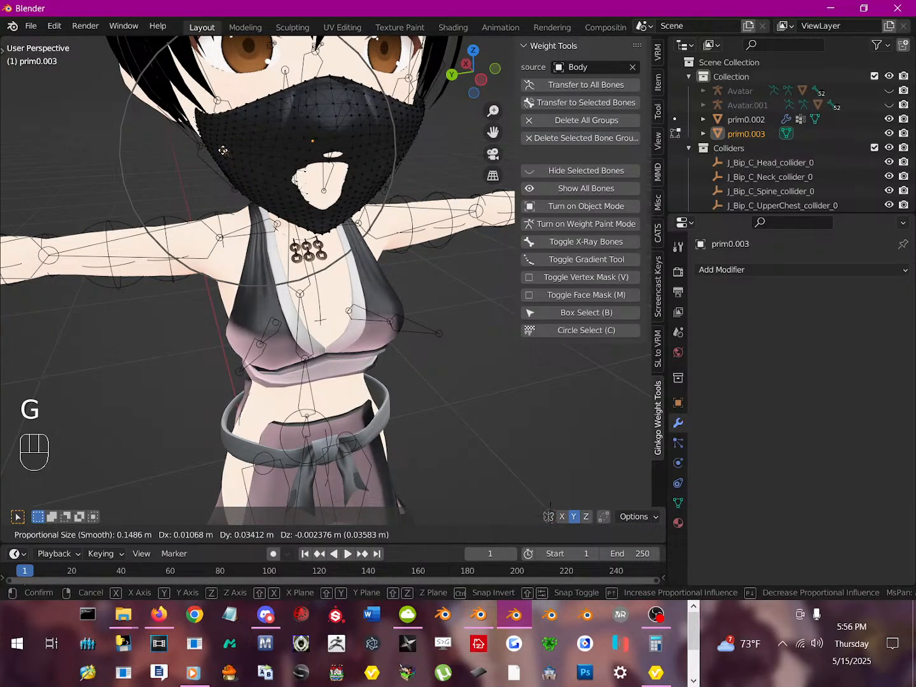
scroll(223, 151, down, 5)
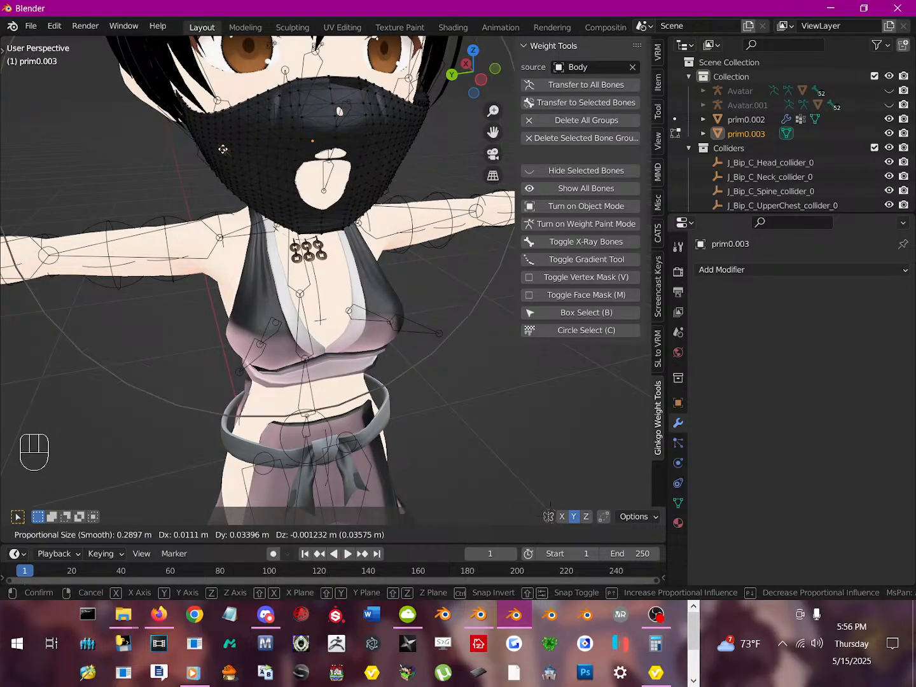
click(222, 149)
middle_drag(224, 150, 298, 150)
- Select the mask vertex in front of the exposed chin and pull it forward with a proportional size of about 0.14 m
right_click(398, 143)
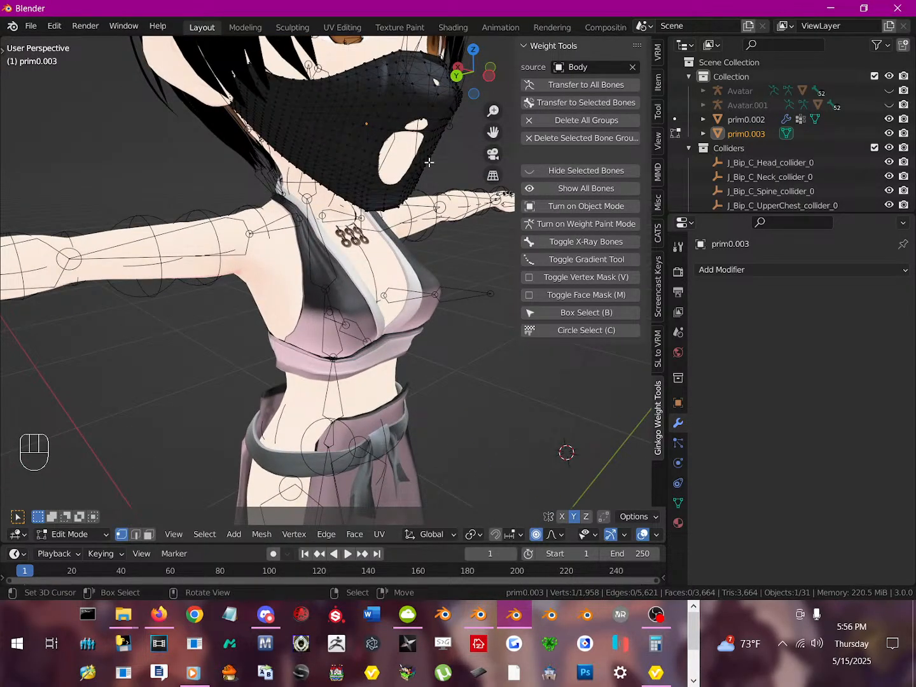
shift+middle_drag(429, 163, 376, 150)
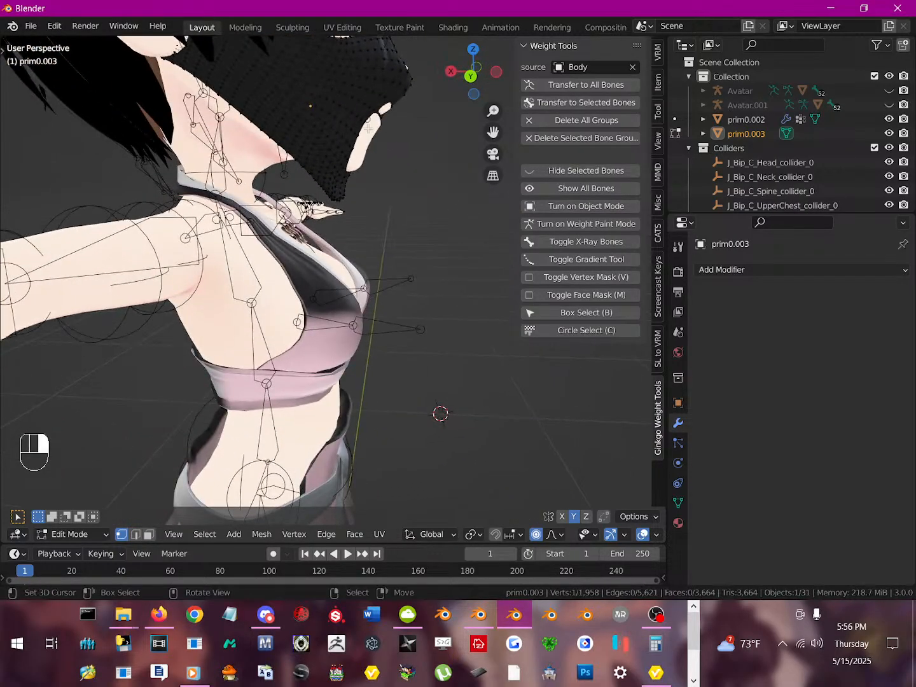
key(g)
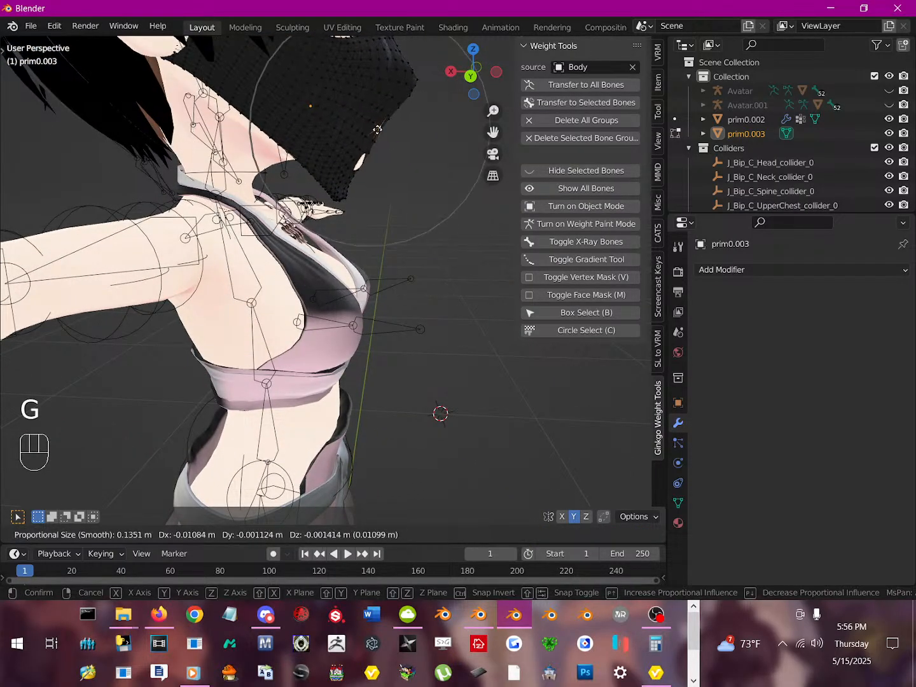
click(383, 133)
- Move the mask's lower tip up and forward under the chin with a proportional size of about 0.24 m
right_click(343, 201)
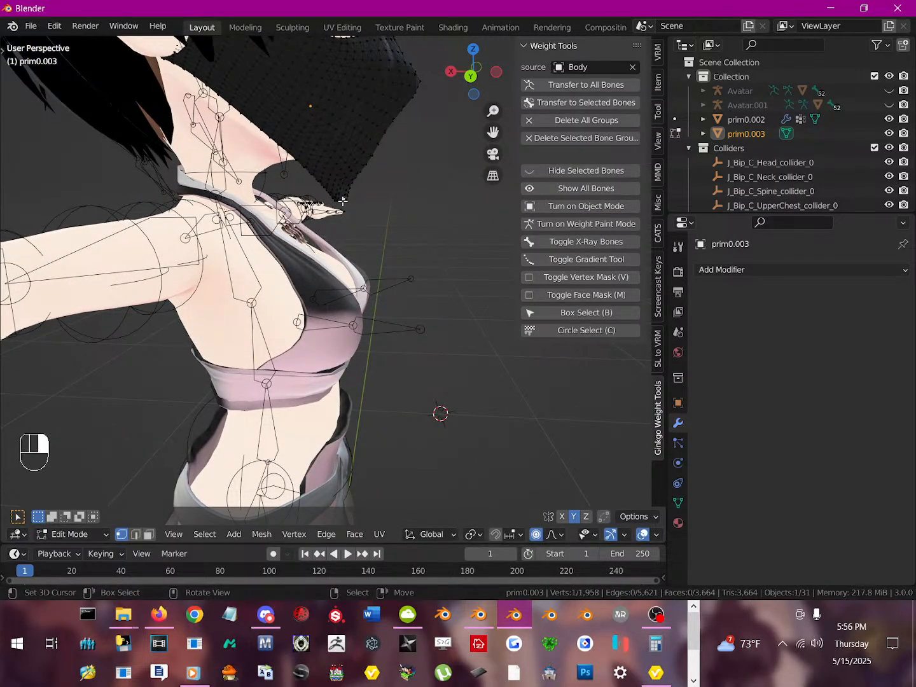
key(g)
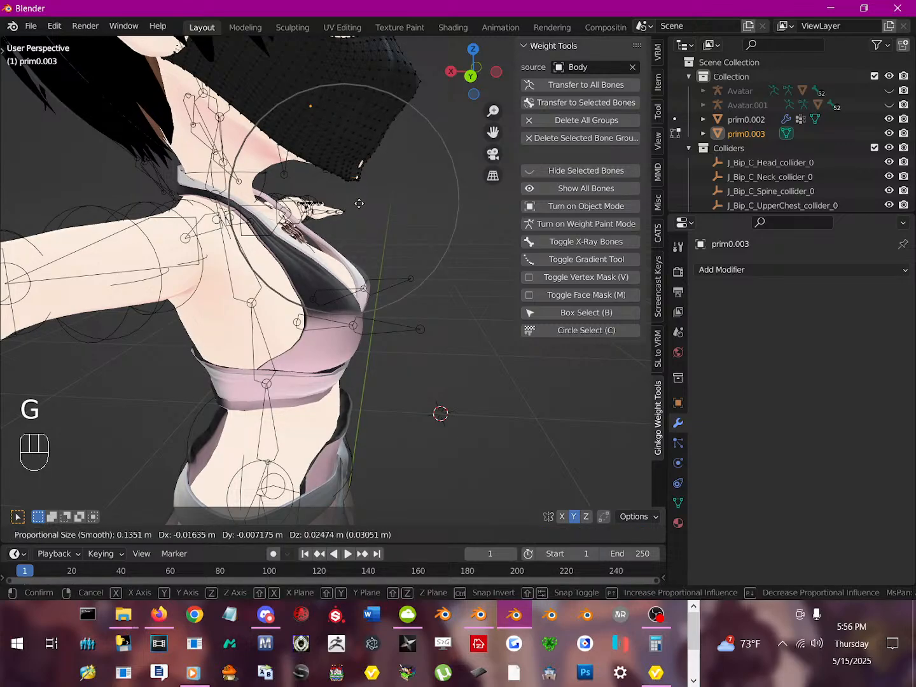
scroll(362, 201, down, 5)
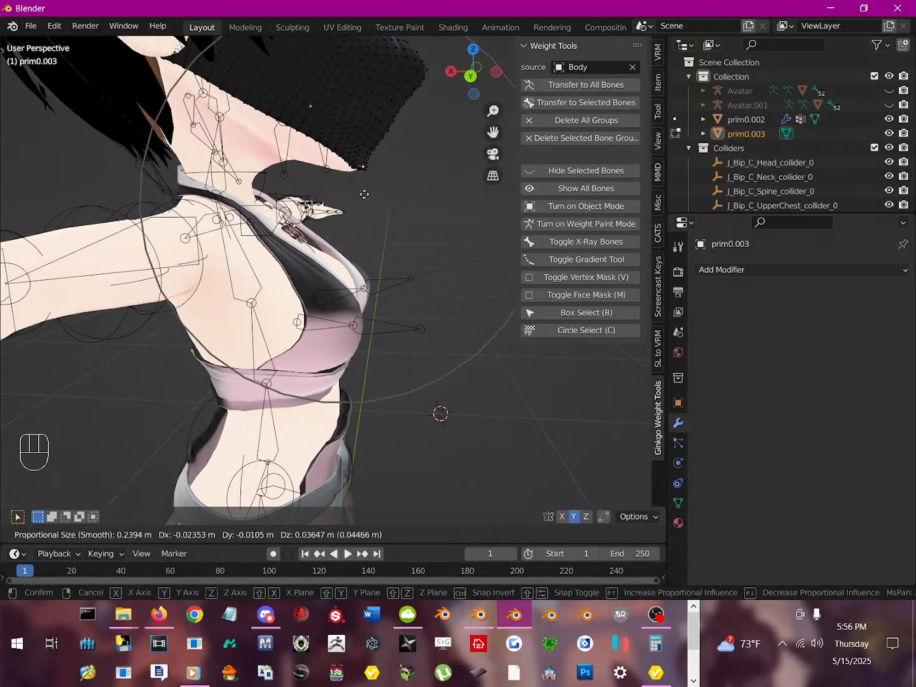
click(364, 198)
middle_drag(379, 121, 220, 128)
- Scale down the area around the mask's front vertex and move it forward and sideways with a proportional size of about 0.16 m
click(158, 134)
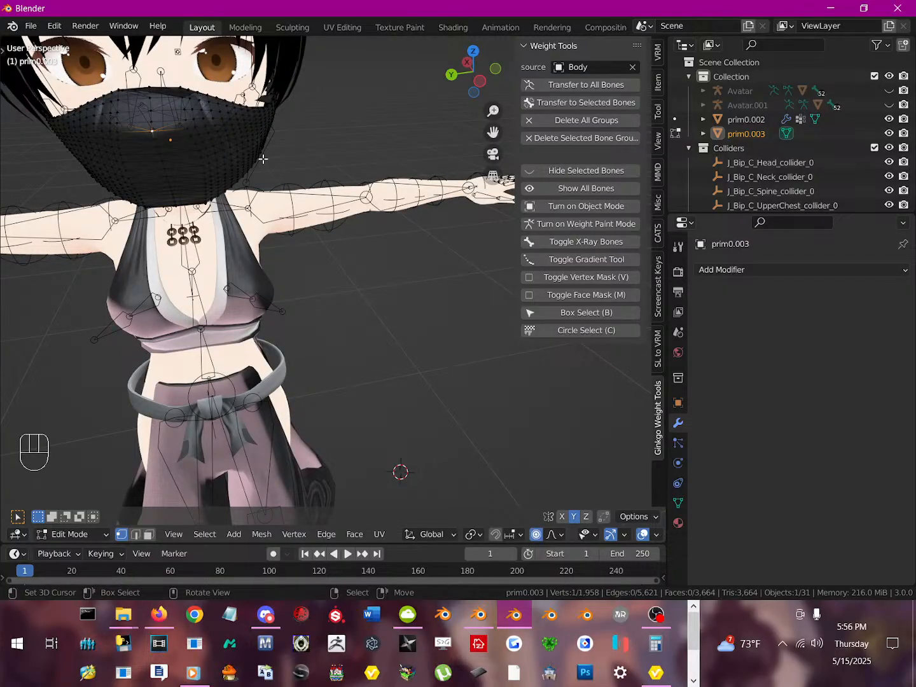
key(s)
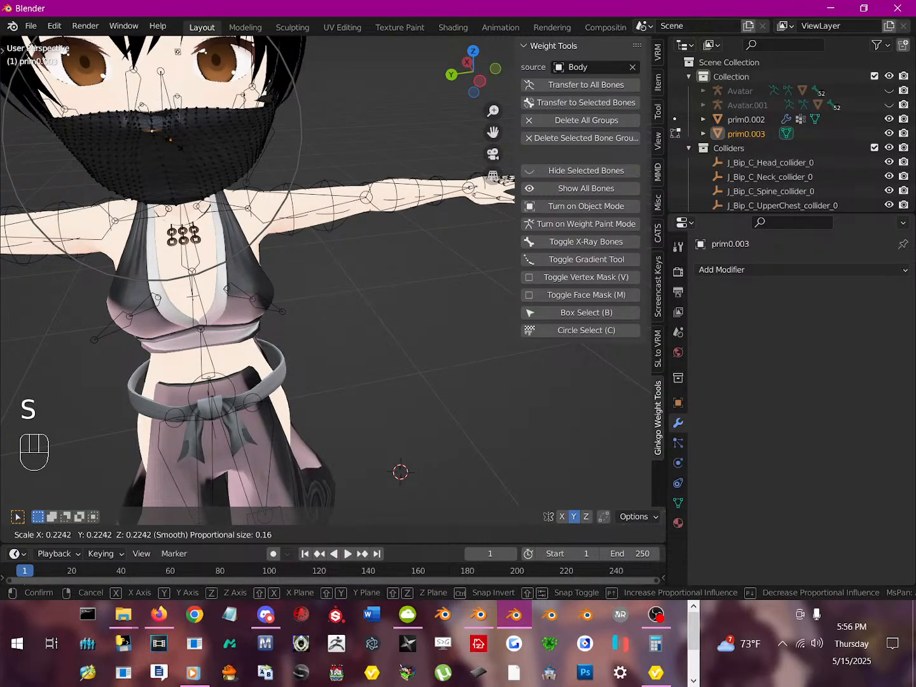
click(210, 145)
mouse_move(211, 145)
middle_down()
mouse_move(278, 148)
mouse_move(303, 139)
mouse_move(210, 136)
middle_up()
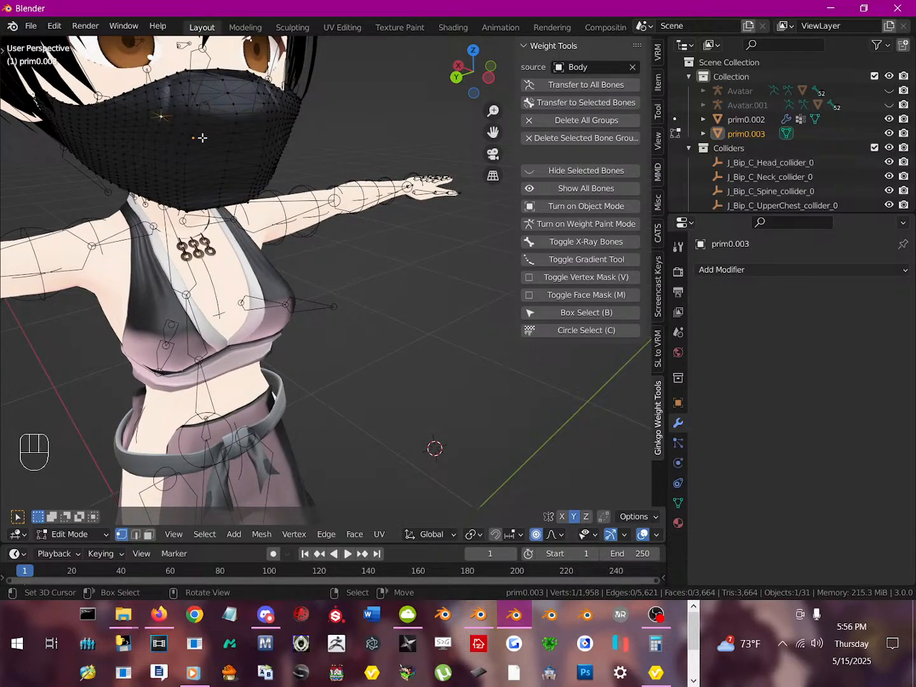
key(g)
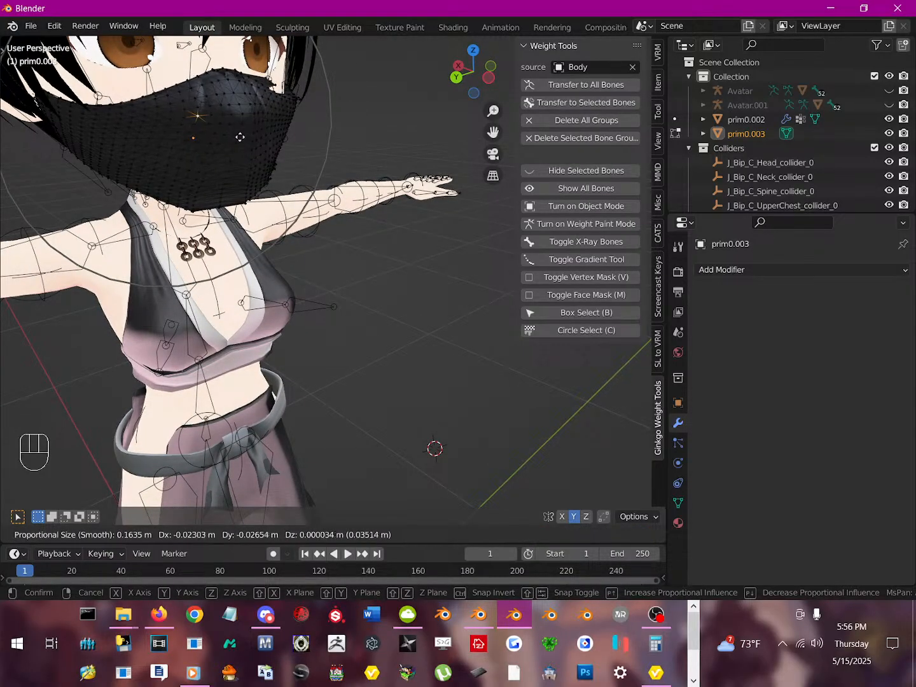
click(240, 137)
middle_drag(241, 137, 236, 142)
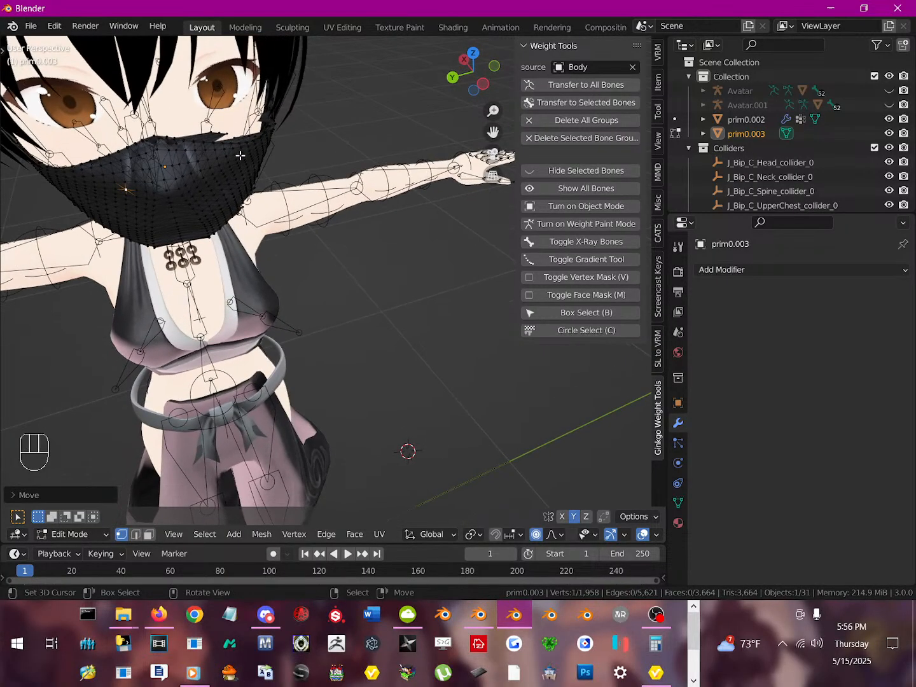
- Adjust the mask's upper edge below the eye with a proportional size of about 0.11 m and inspect the fit
key(g)
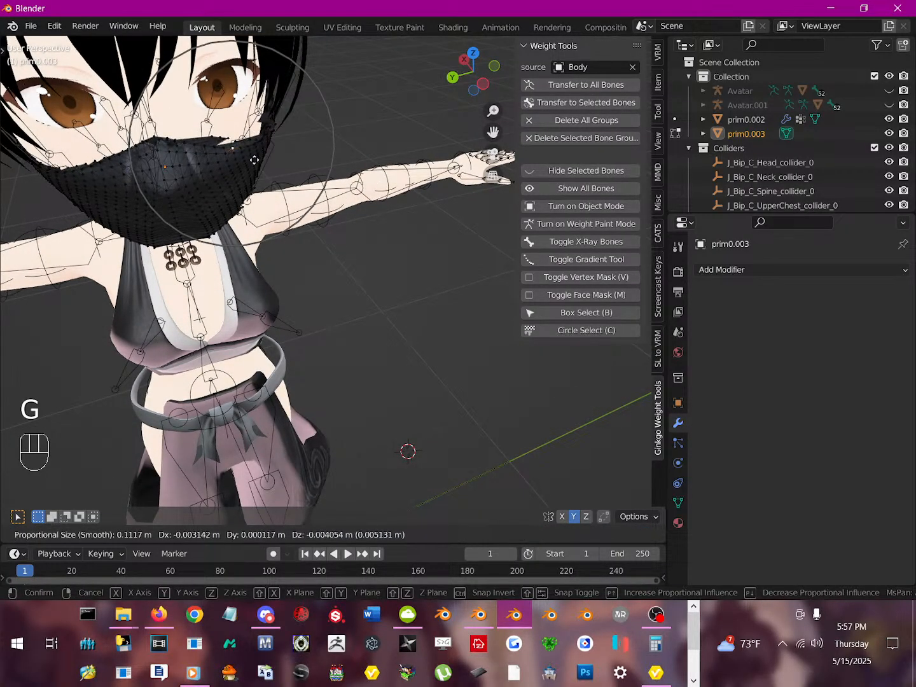
click(222, 144)
middle_drag(221, 144, 171, 51)
shift+middle_drag(252, 131, 325, 265)
middle_drag(273, 243, 376, 254)
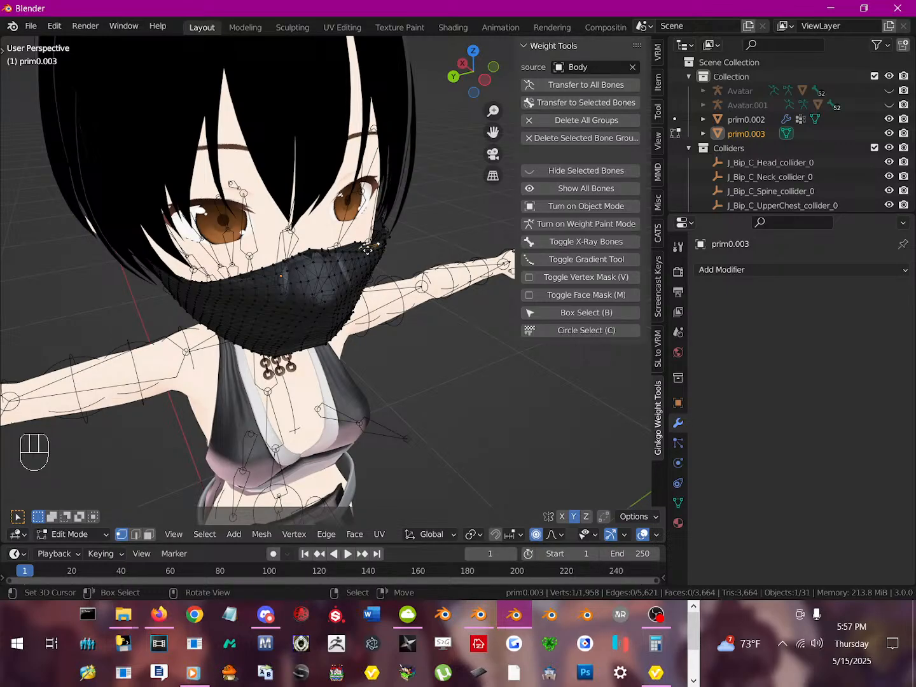
- Try to move the vertex at the mask's upper cheek edge with a proportional size of about 0.11 m, and undo the move
key(g)
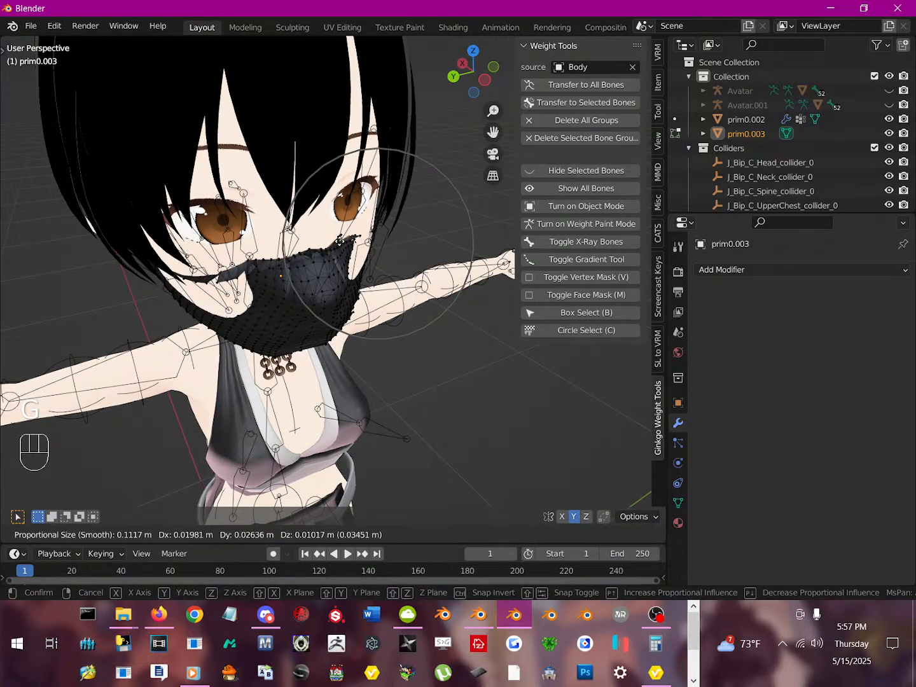
click(355, 245)
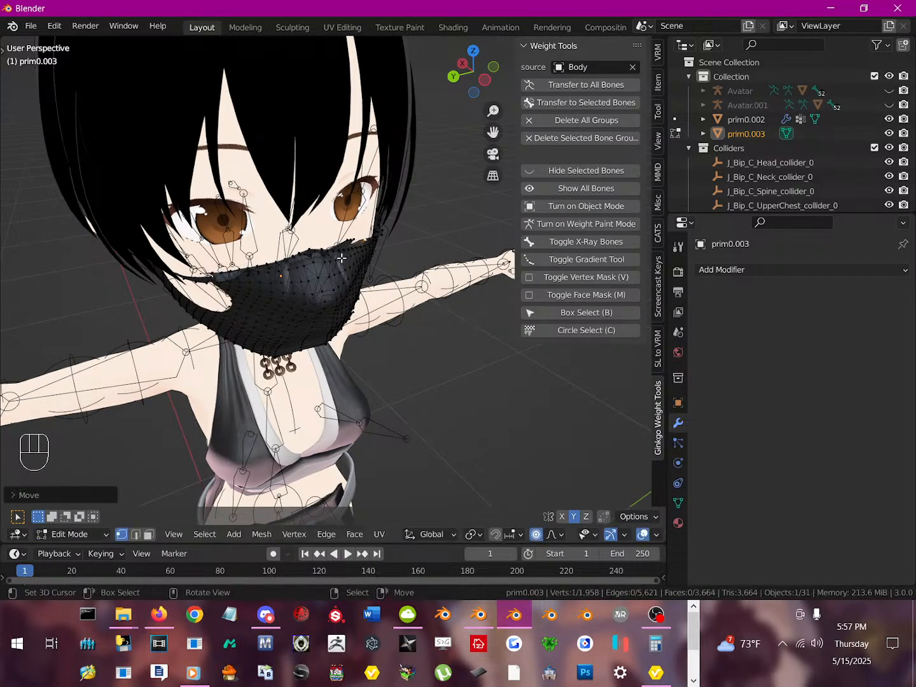
key(ctrl+z)
- Push the protruding front of the mask back toward the nose with a proportional size of about 0.22 m
middle_drag(341, 259, 212, 236)
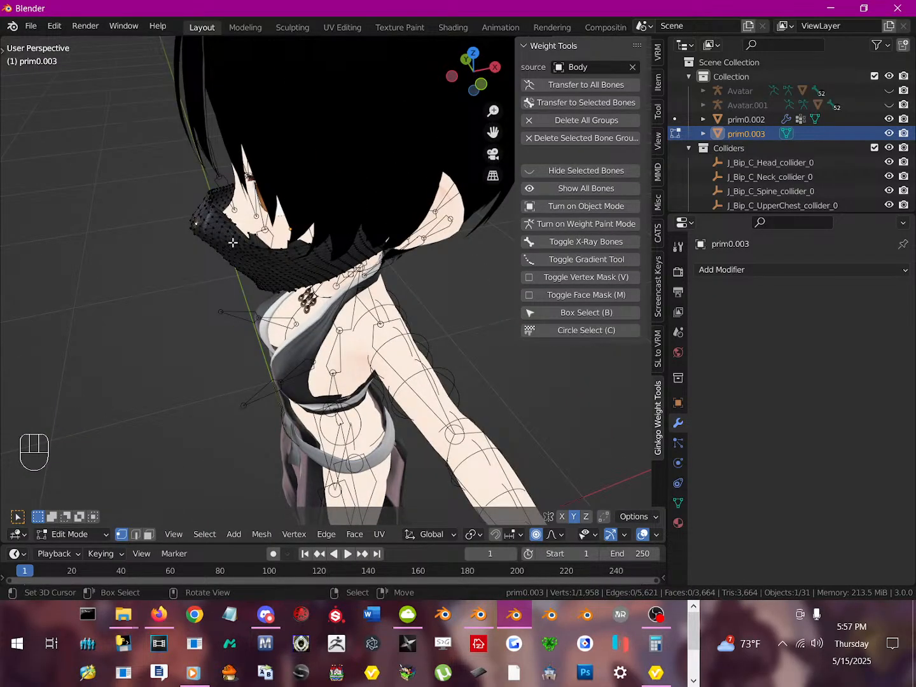
key(g)
scroll(225, 239, down, 6)
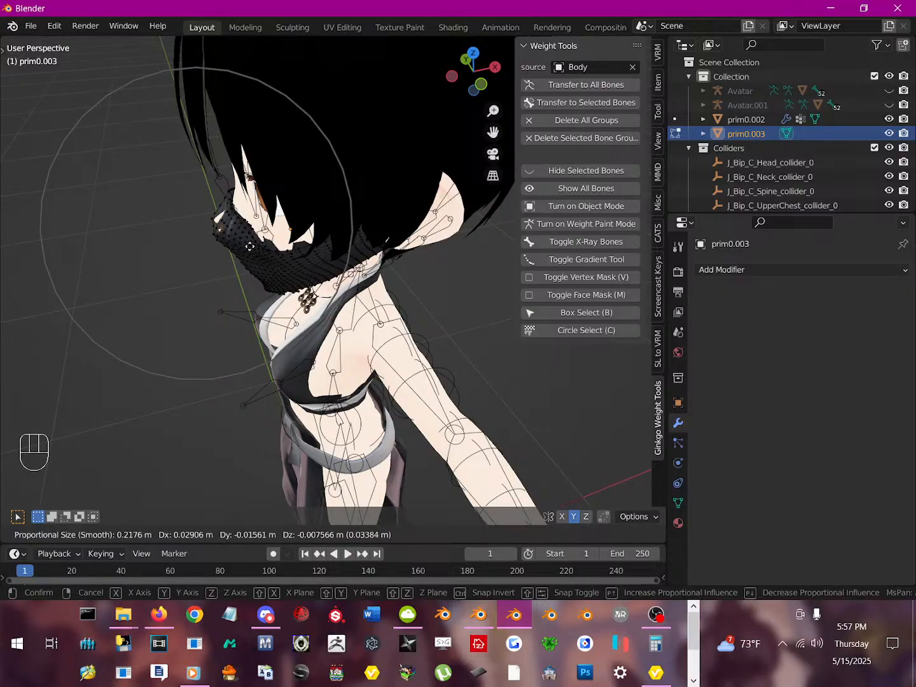
click(221, 229)
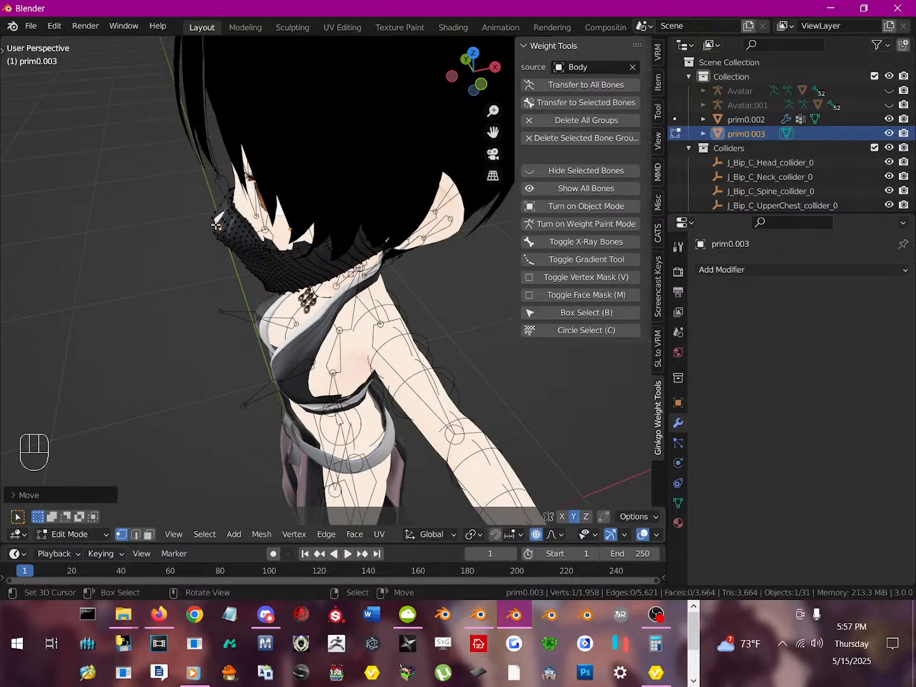
- Nudge the mask's front vertex and a vertex beside the chin over the skin poking through, using smaller proportional sizes
middle_drag(216, 225, 232, 227)
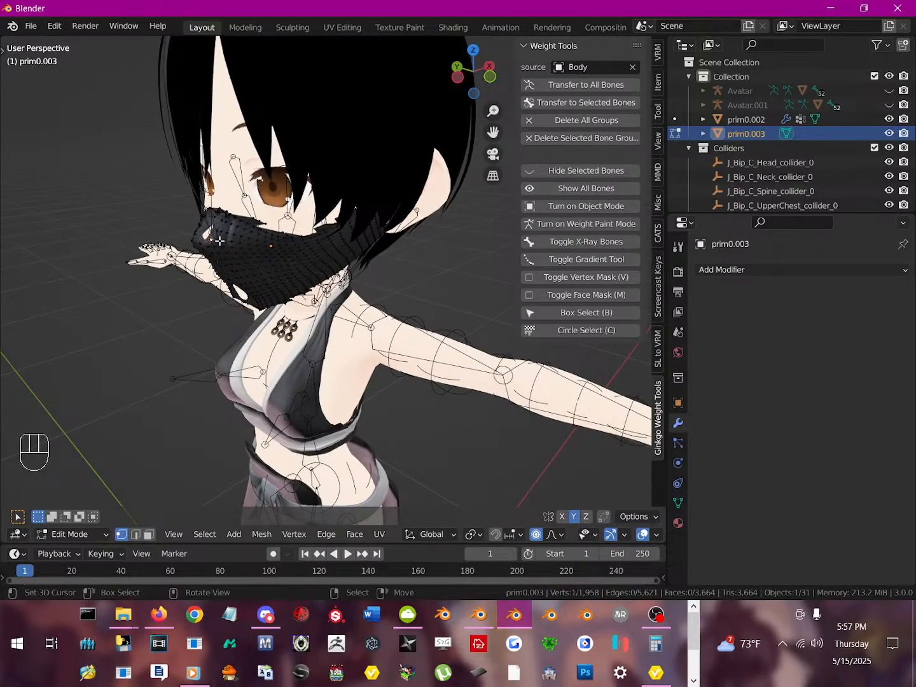
key(g)
scroll(218, 237, up, 4)
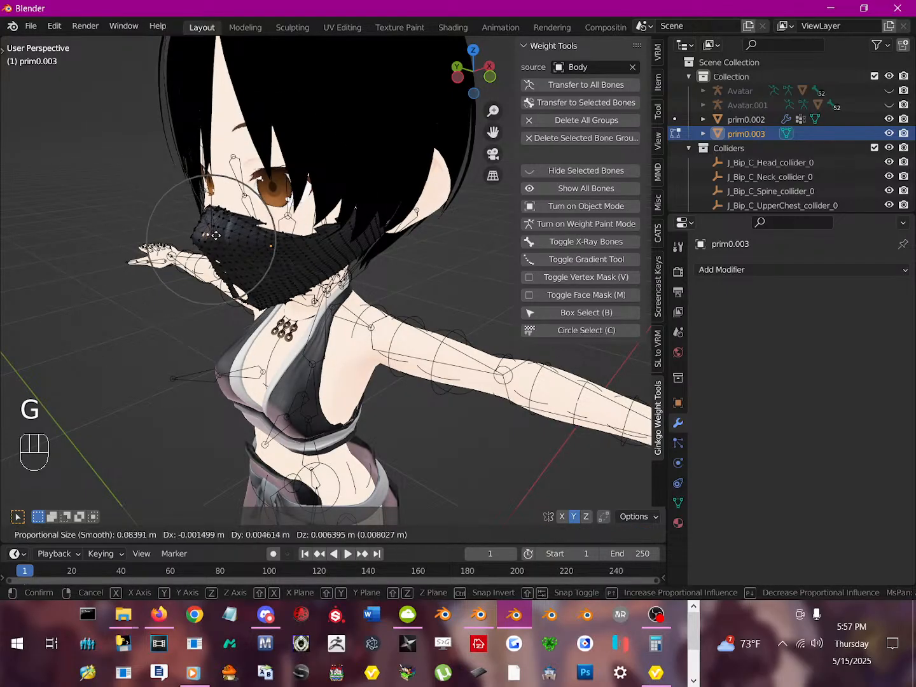
scroll(217, 235, up, 2)
click(217, 235)
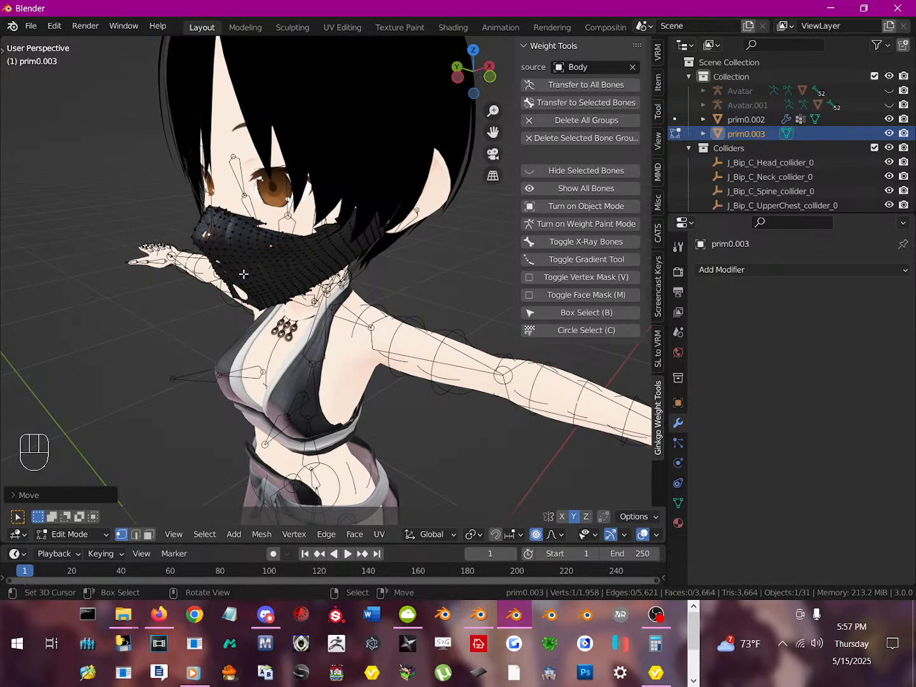
right_click(245, 295)
key(g)
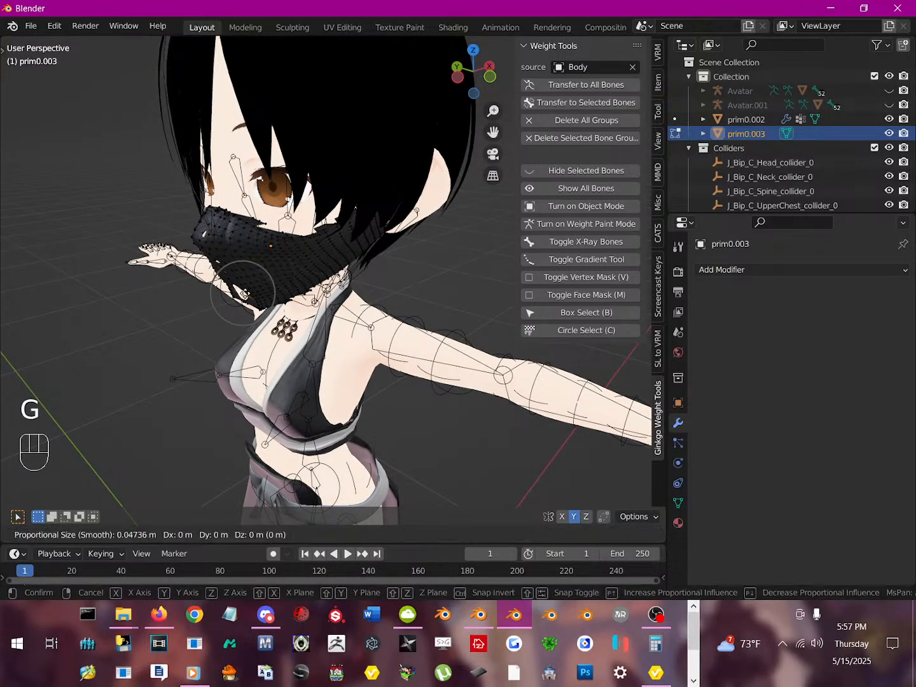
click(243, 297)
- Scale the mask down around the selected vertex at its lower front edge, with a proportional size of about 0.20
middle_drag(253, 276, 349, 255)
middle_drag(297, 282, 272, 303)
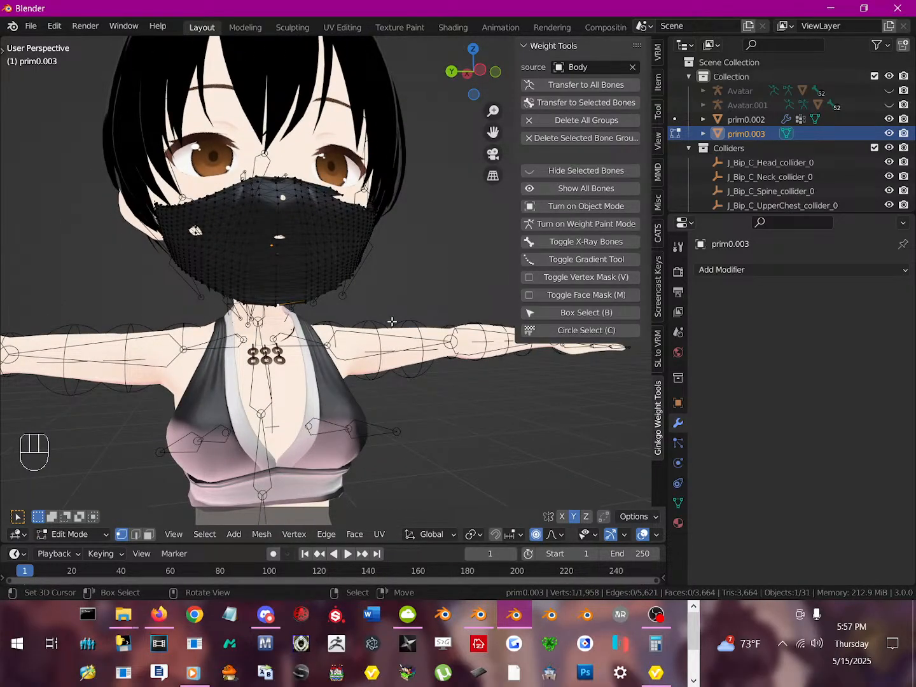
key(s)
scroll(322, 310, down, 9)
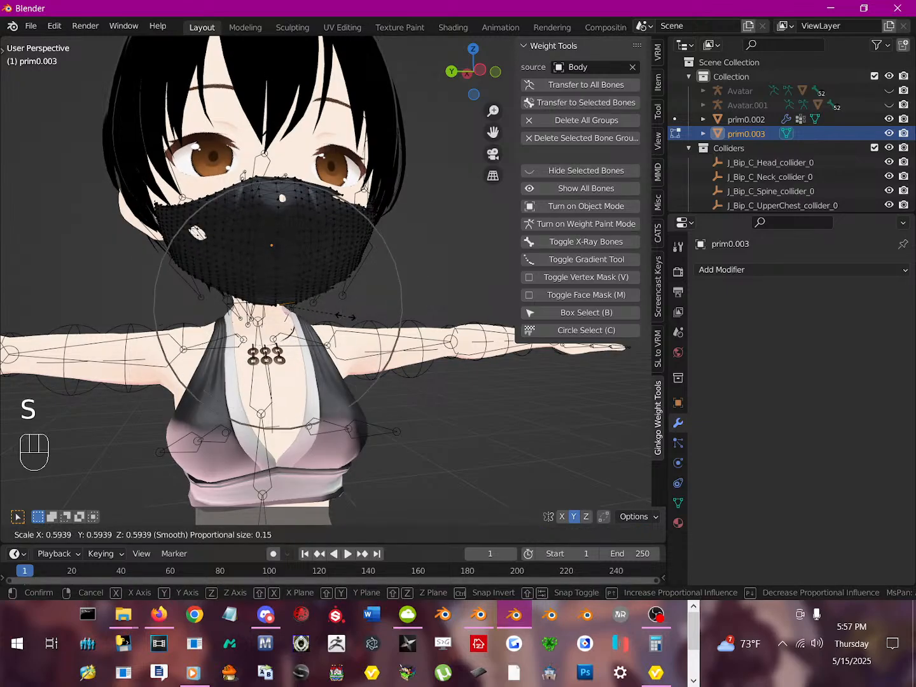
scroll(332, 307, up, 1)
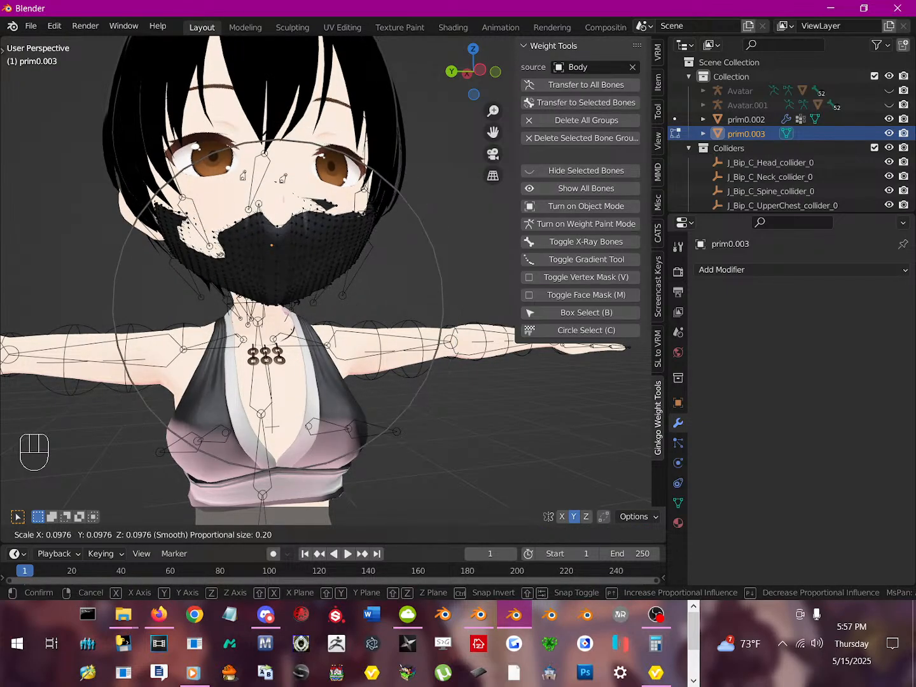
click(289, 264)
middle_drag(288, 264, 297, 286)
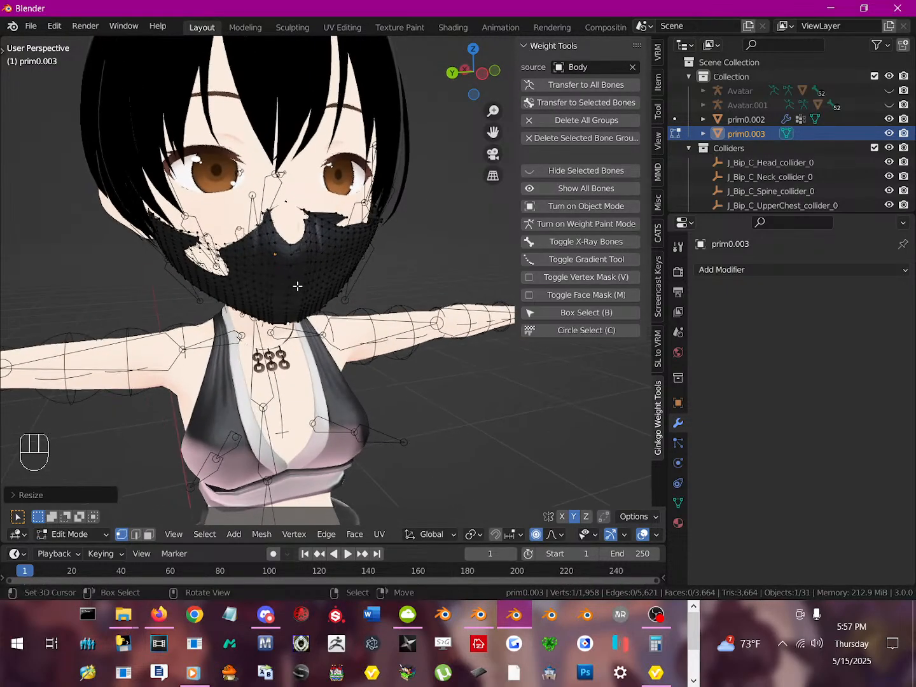
- Move vertices on the mask's cheek edge outward over the skin, using proportional sizes of about 0.14 m and 0.09 m
right_click(228, 258)
key(g)
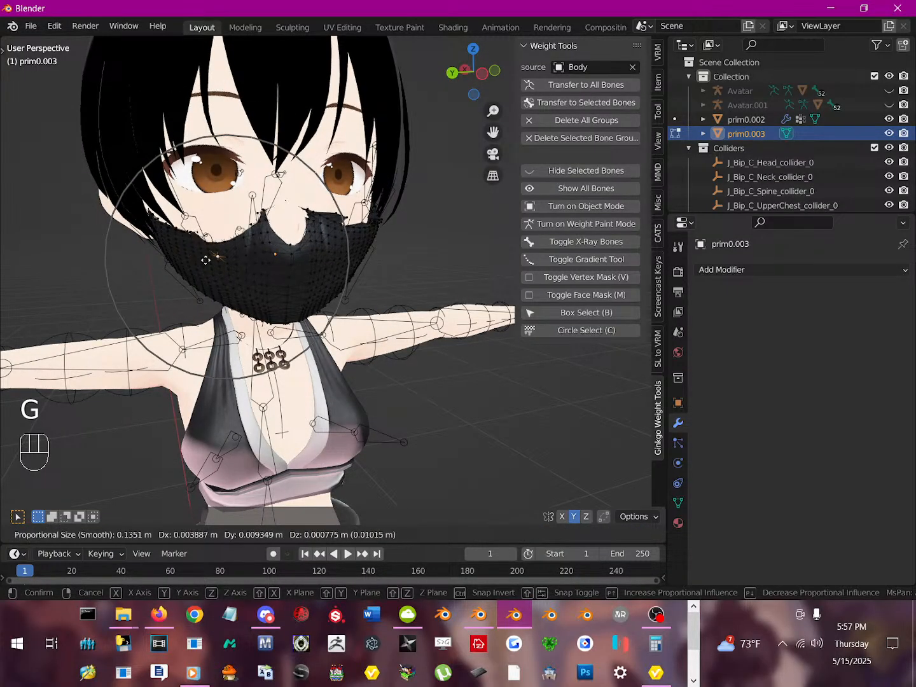
click(205, 260)
scroll(205, 261, up, 1)
mouse_move(205, 261)
middle_down()
mouse_move(219, 280)
mouse_move(205, 270)
middle_up()
right_click(205, 268)
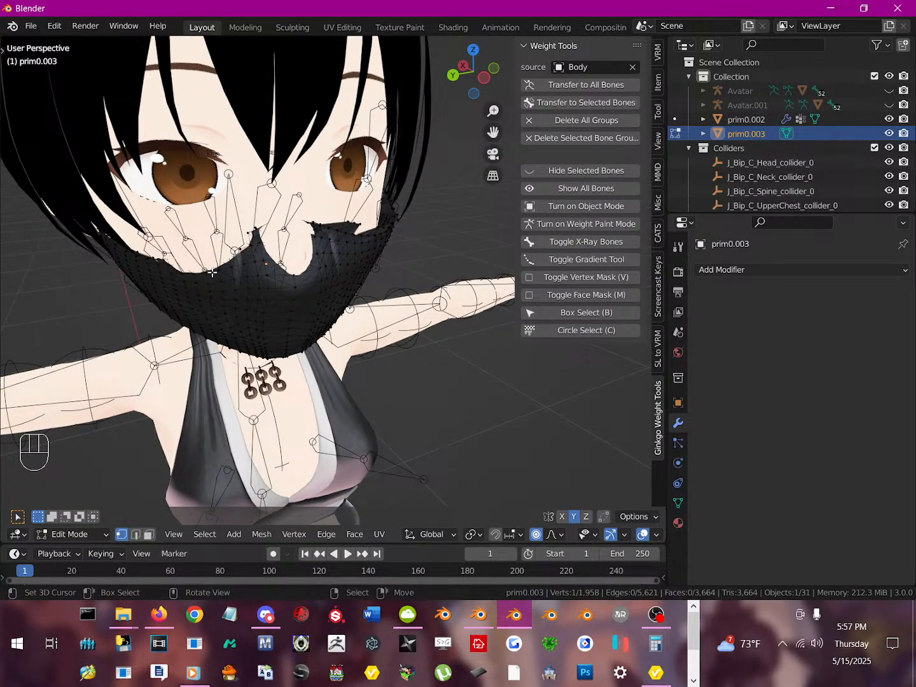
key(g)
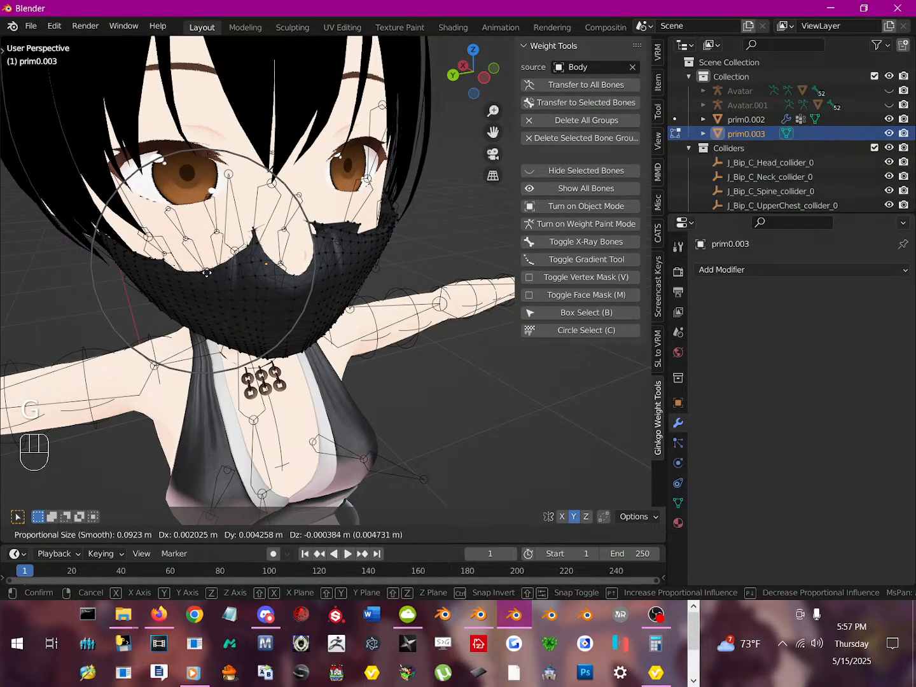
click(207, 272)
- Raise the mask's upper front edge beside the nose with a proportional size of about 0.09 m
middle_drag(207, 272, 287, 261)
key(g)
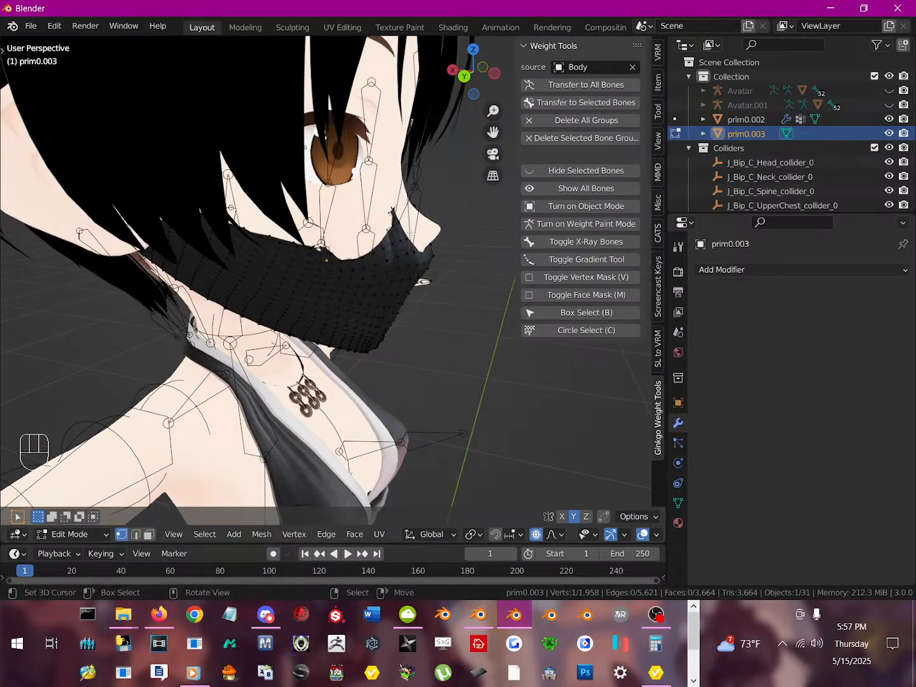
key(g)
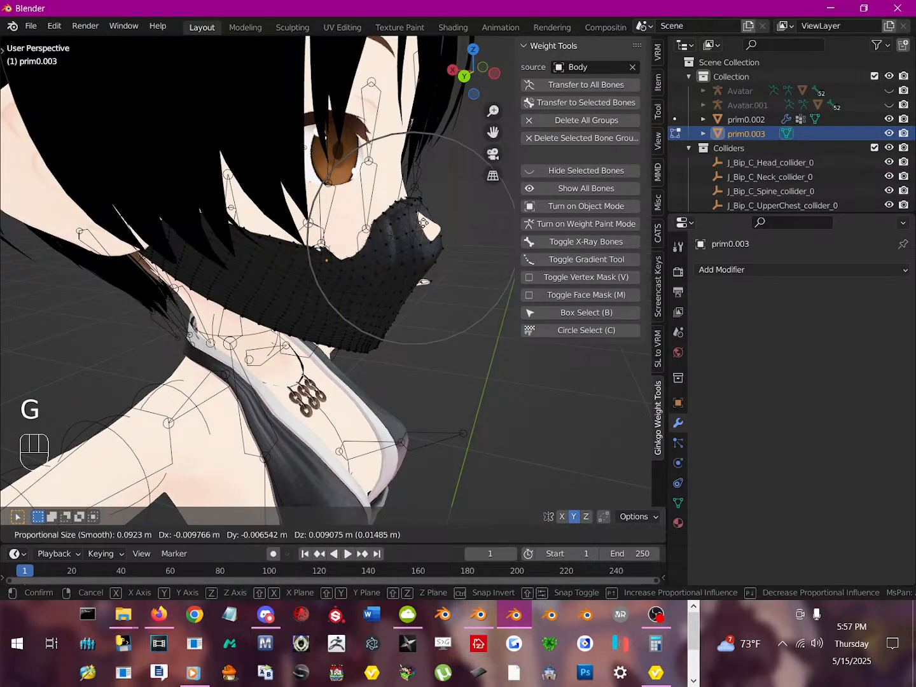
- Try to pull the mask's nose vertex outward by about 0.03 m using proportional editing with a radius of about 0.05 m
scroll(432, 216, up, 6)
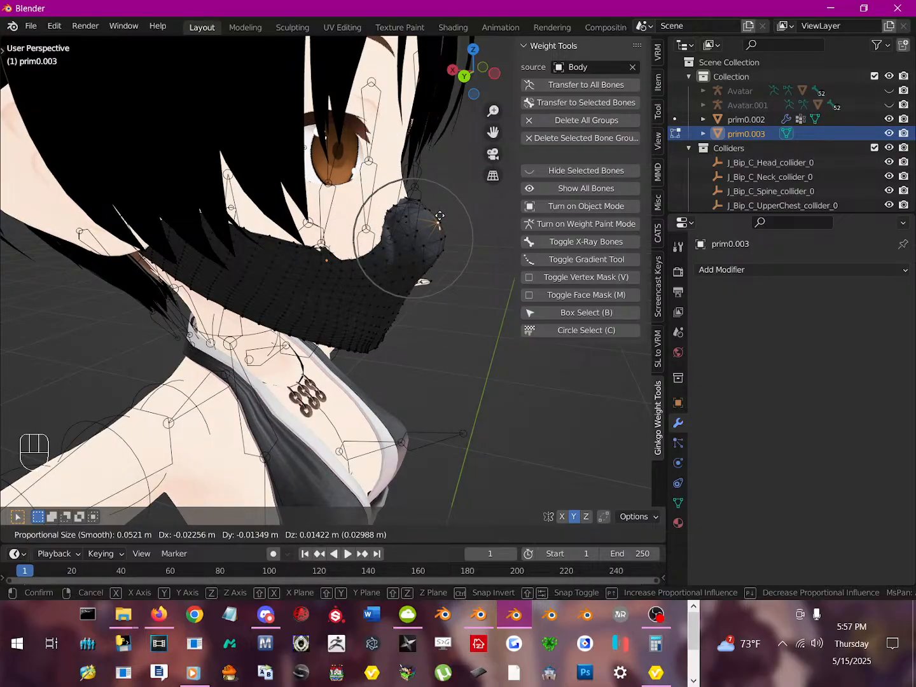
click(439, 216)
middle_drag(439, 216, 280, 277)
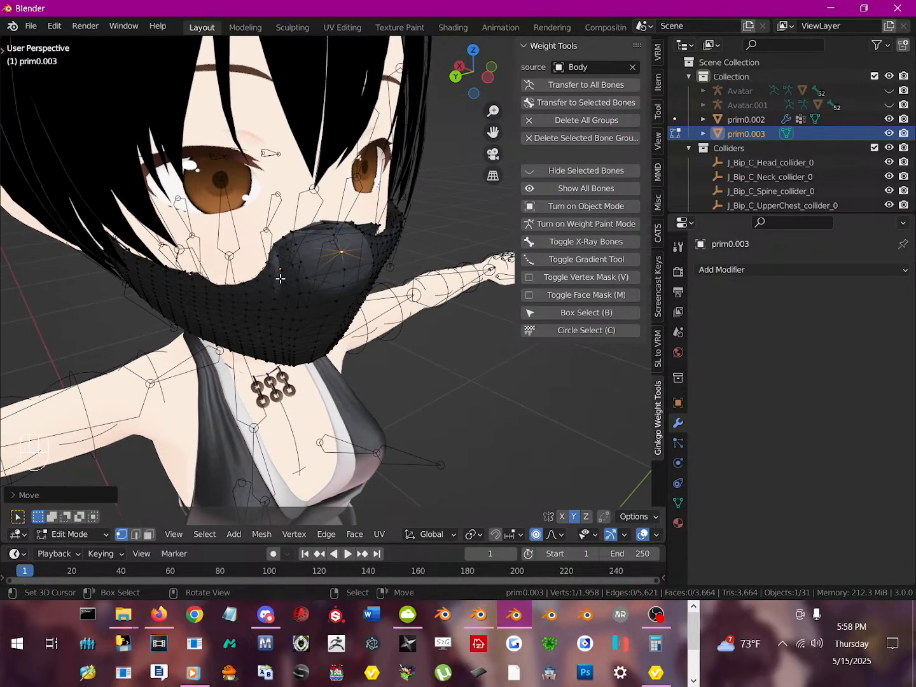
- Undo the series of vertex moves on the face mask to return it to an earlier shape, and leave Edit Mode
scroll(280, 278, down, 6)
key(ctrl+z)
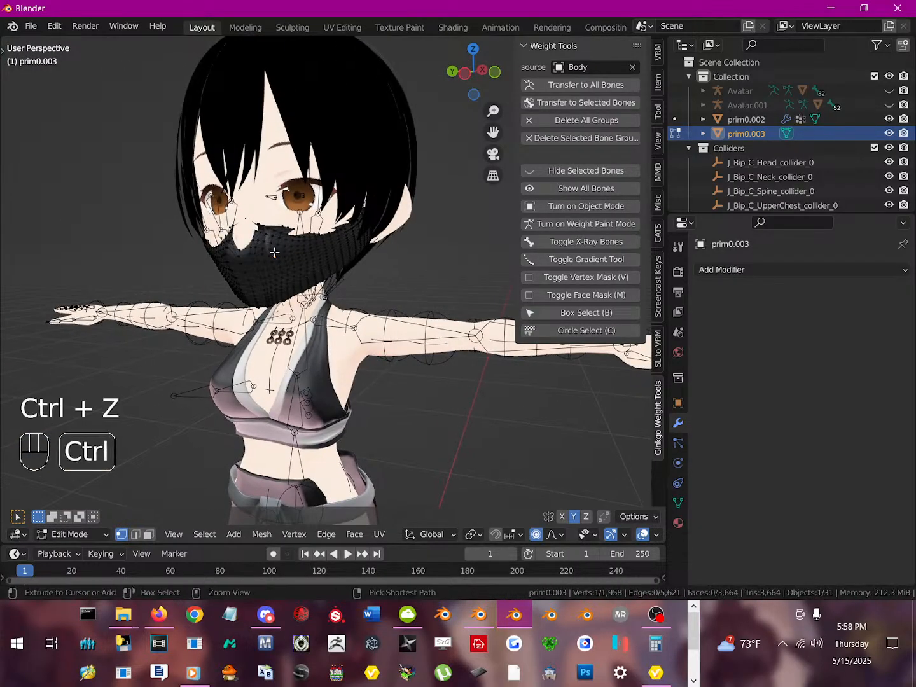
key(ctrl+z)
key(ctrl+z)
key(ctrl+z)
key(ctrl+z)
key(ctrl+z)
key(ctrl+z)
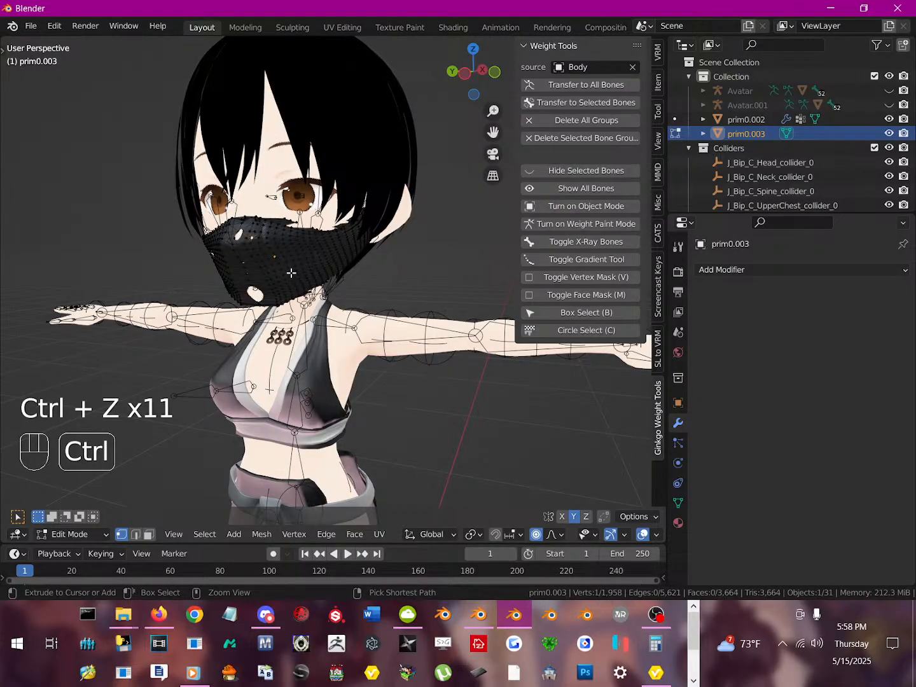
key(ctrl+z)
key(ctrl+z)
key(ctrl+z)
key(ctrl+z)
key(Tab)
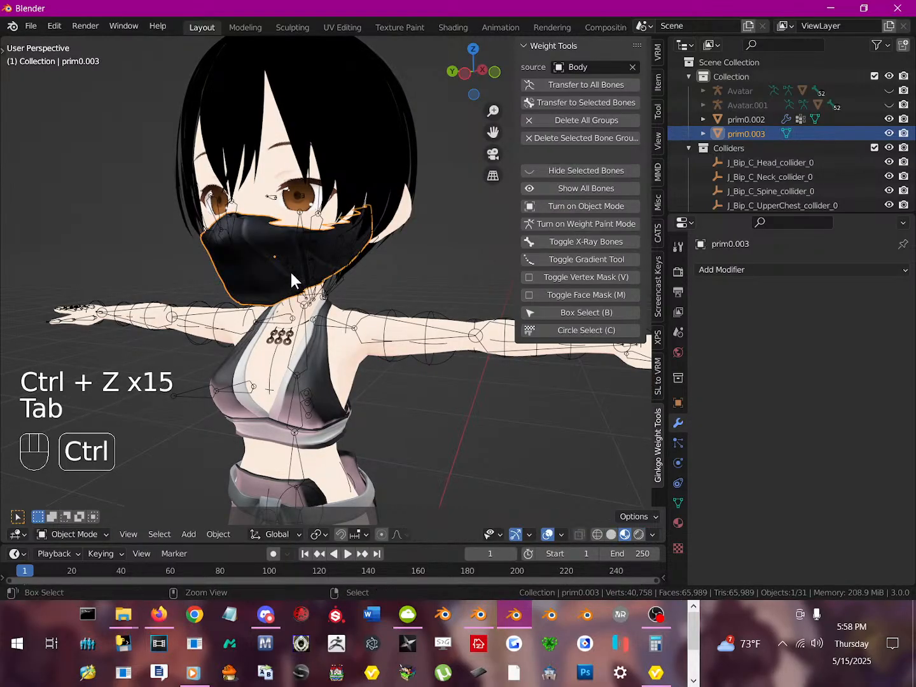
key(ctrl+z)
key(ctrl+z)
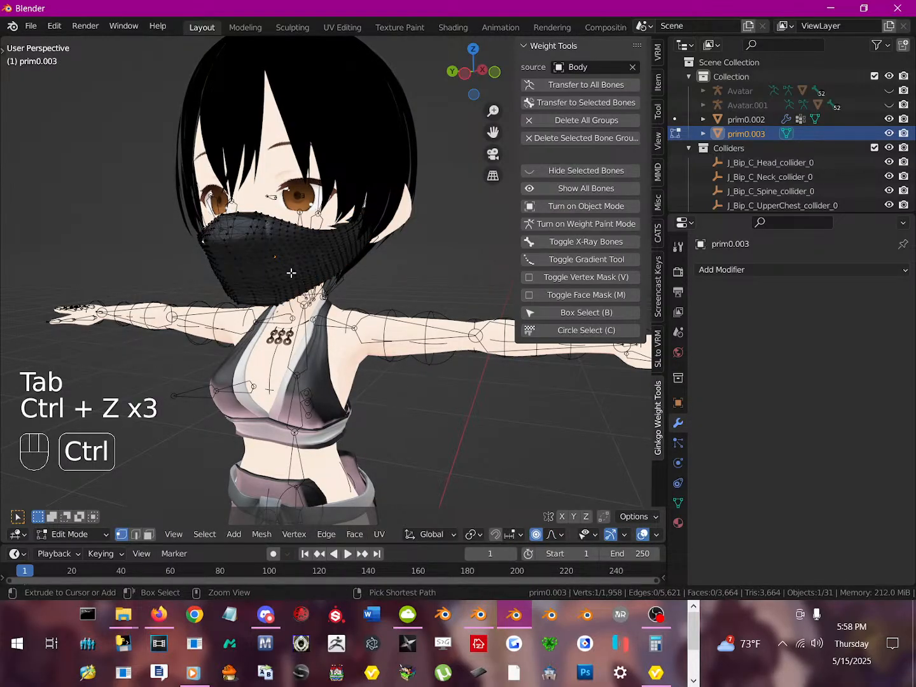
key(ctrl+z)
key(ctrl+z)
key(ctrl+z)
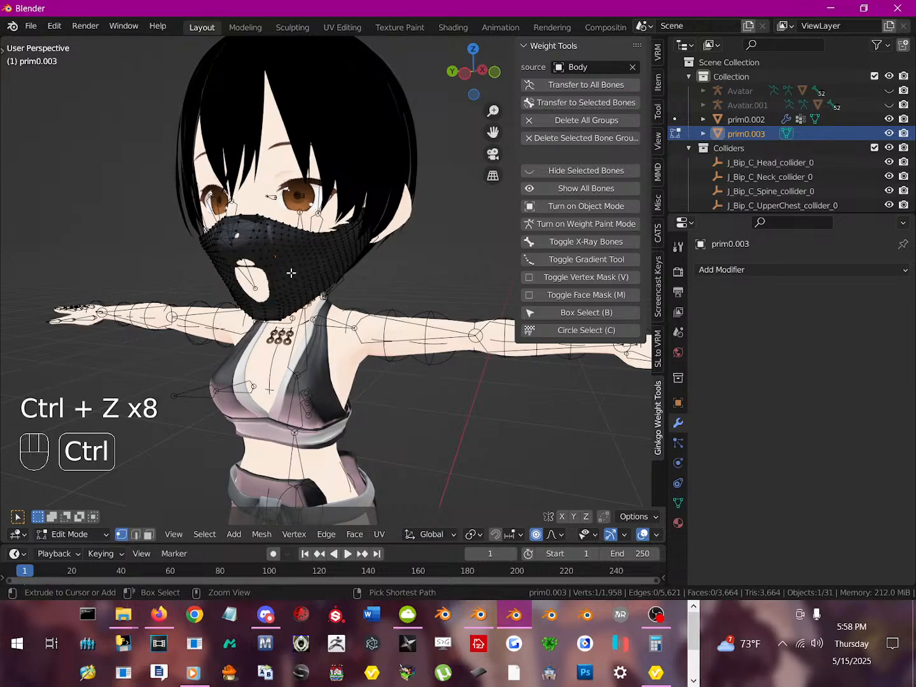
key(ctrl+z)
middle_drag(291, 273, 284, 262)
key(Tab)
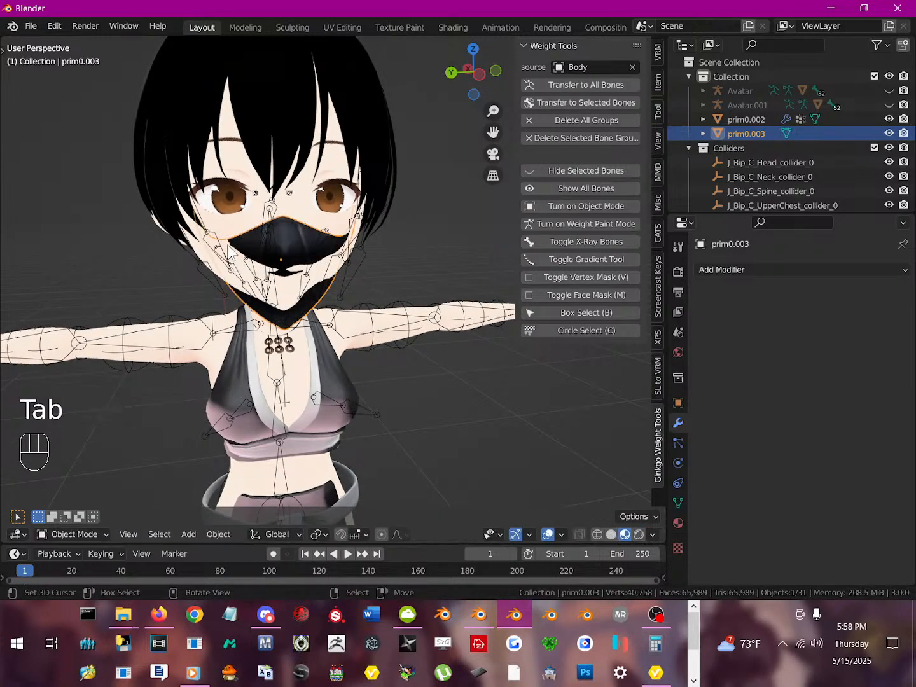
- Try to pull the mask's cheek vertices outward by about 0.035 m with proportional editing, and undo the move
key(Tab)
key(g)
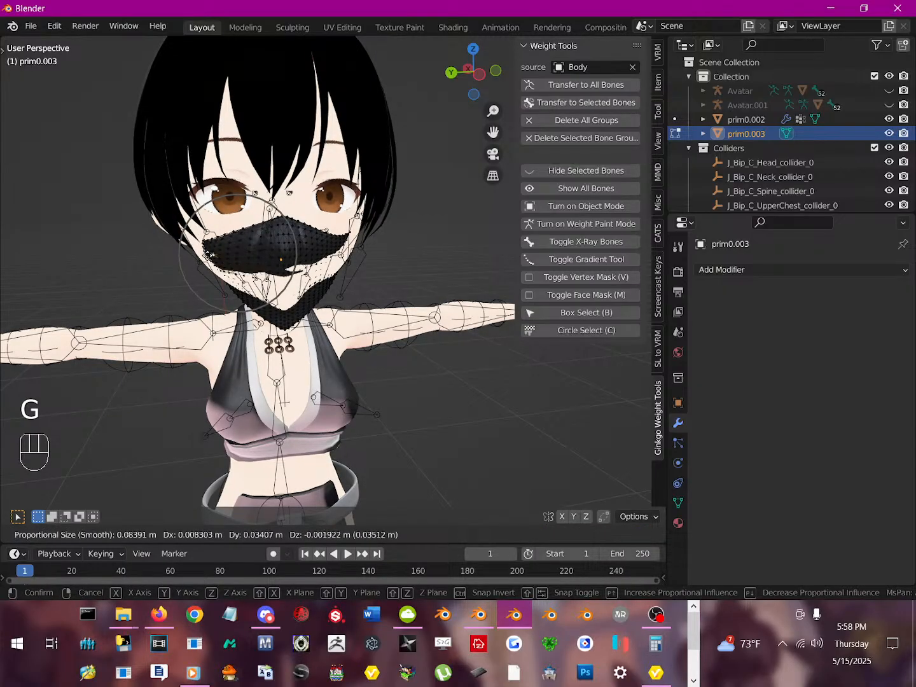
click(205, 256)
middle_drag(215, 250, 283, 251)
key(ctrl+z)
- Select the entire mask mesh and scale it up by a factor of about 1.23
scroll(251, 249, down, 3)
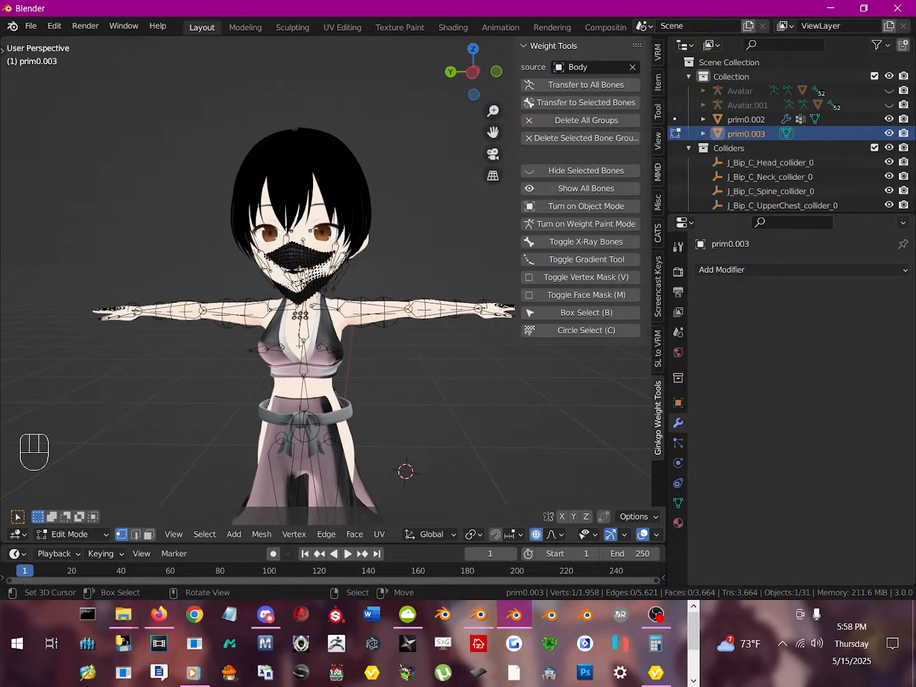
key(s)
key(s)
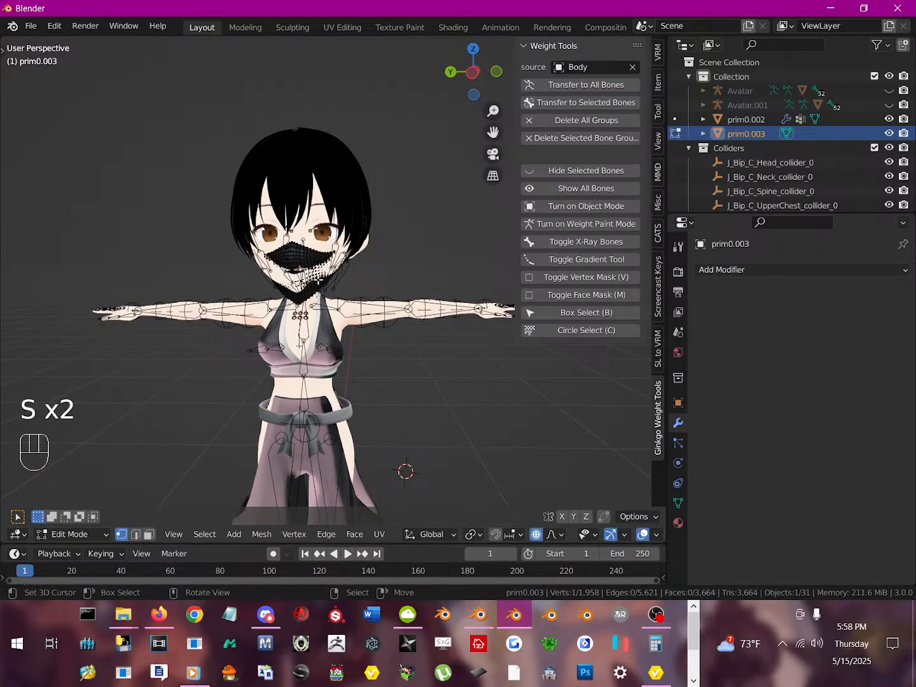
key(s)
key(s)
key(a)
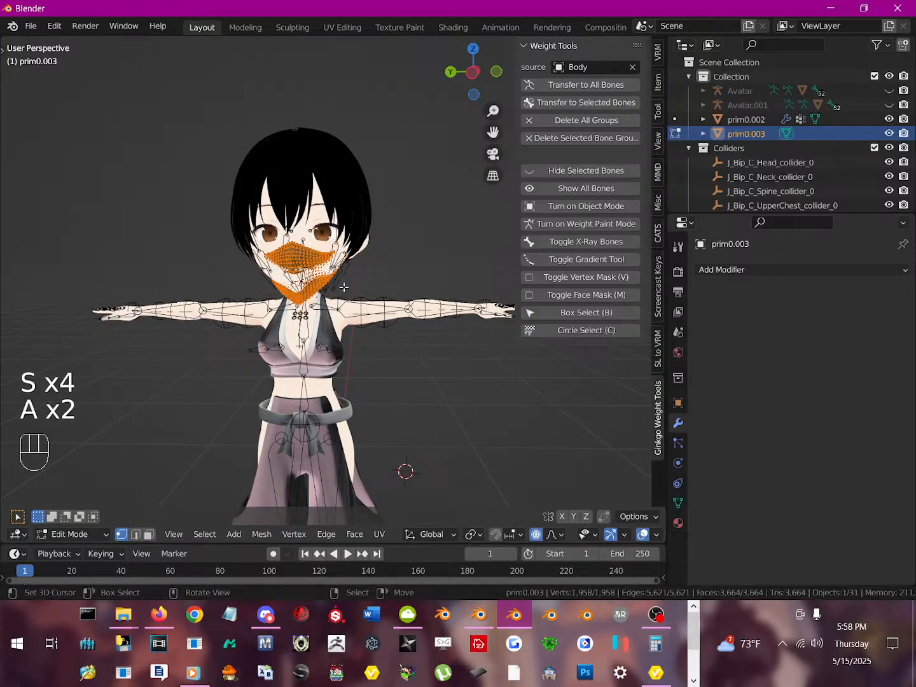
key(s)
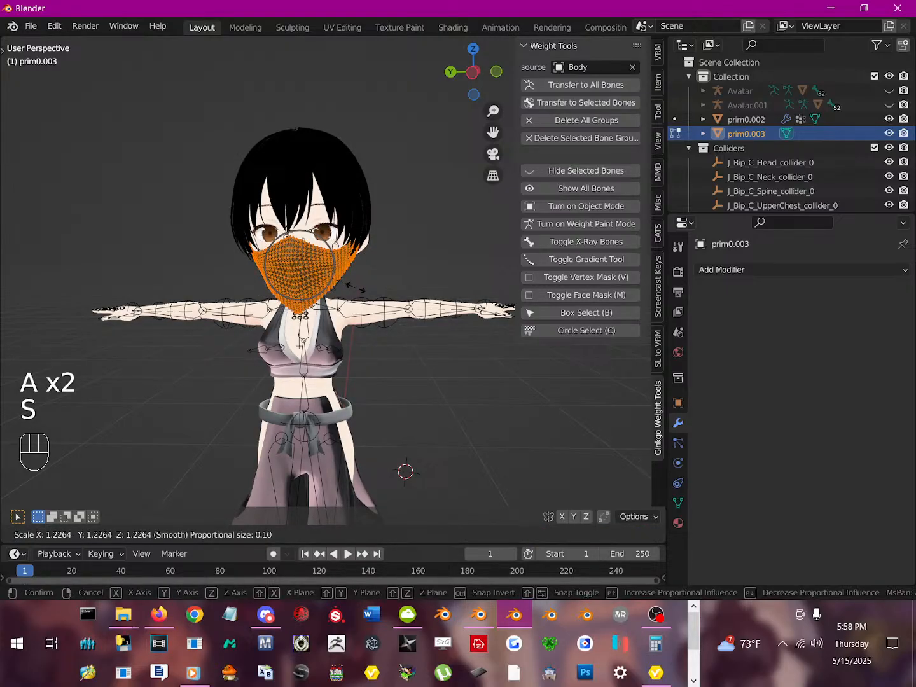
click(354, 288)
- Move the whole mask mesh to fit around the lower face and rotate it along the jaw in a side view
middle_drag(354, 288, 276, 270)
scroll(310, 284, up, 4)
key(g)
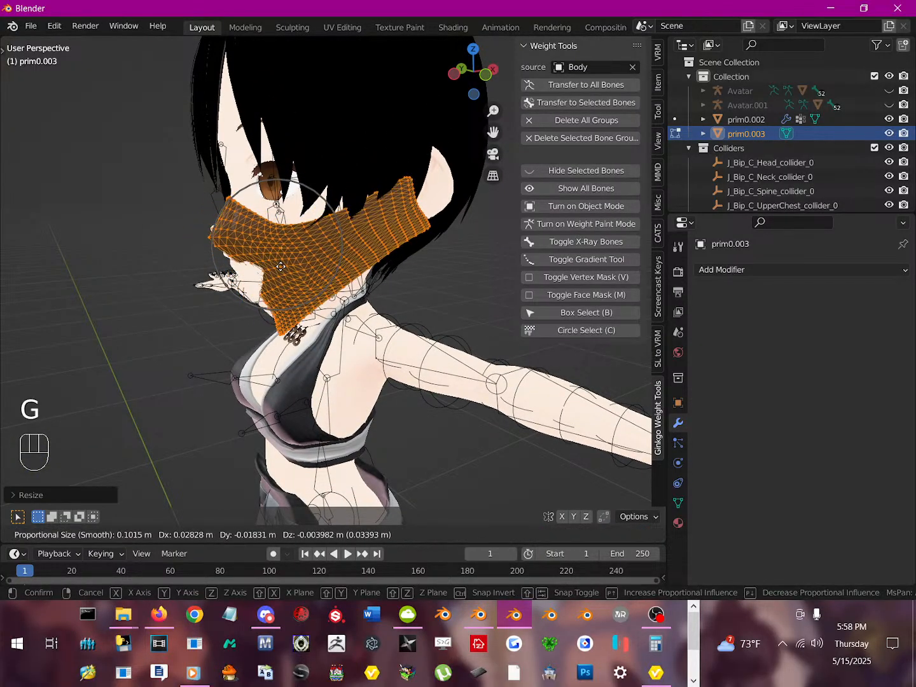
click(280, 262)
middle_drag(280, 262, 318, 259)
key(r)
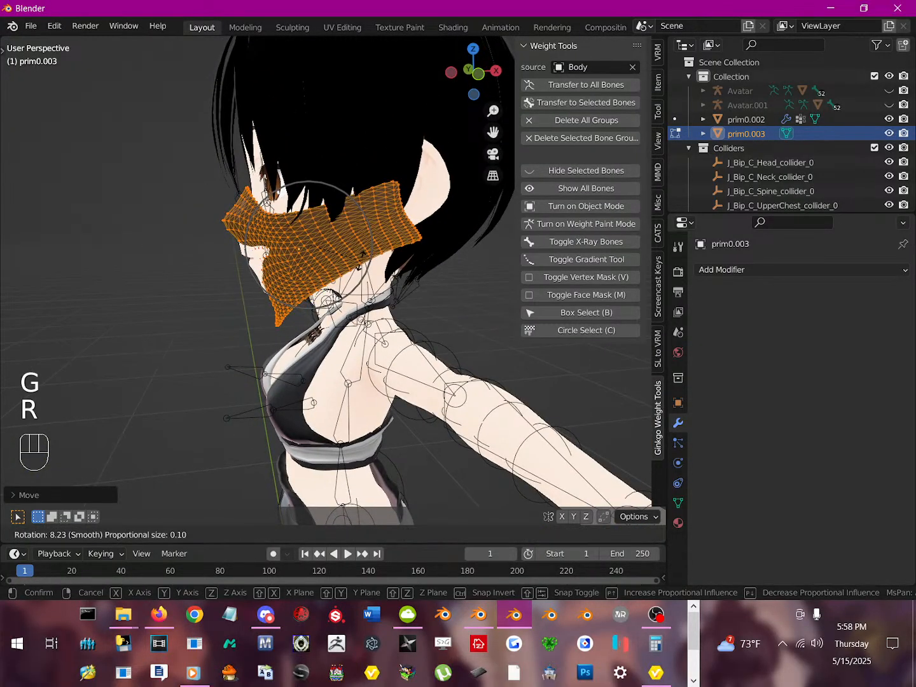
click(339, 262)
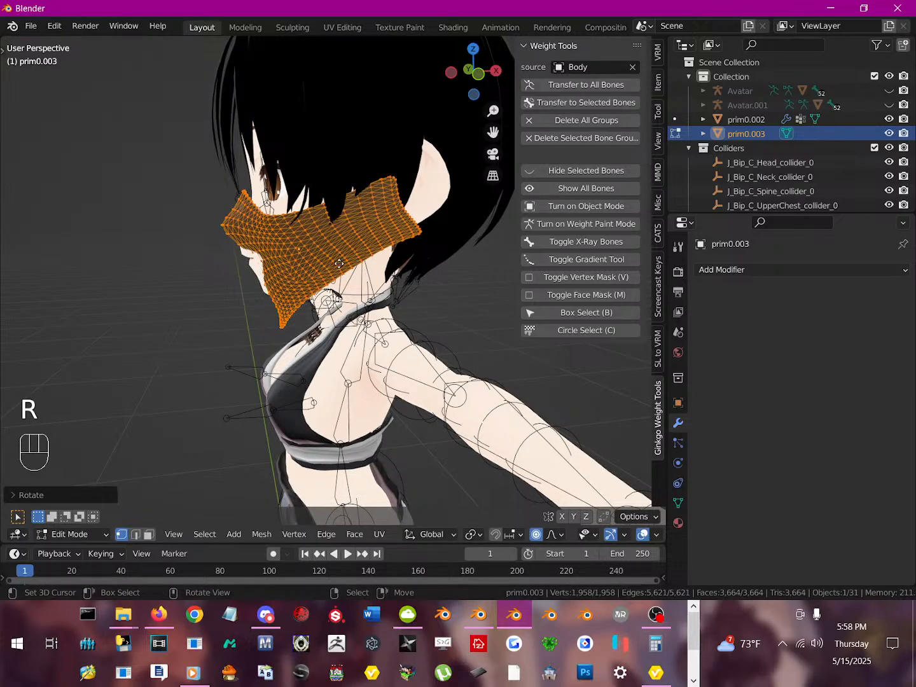
- Lower the mask mesh by about 0.02 m, adjust its tilt slightly, and shift it forward over the face
key(g)
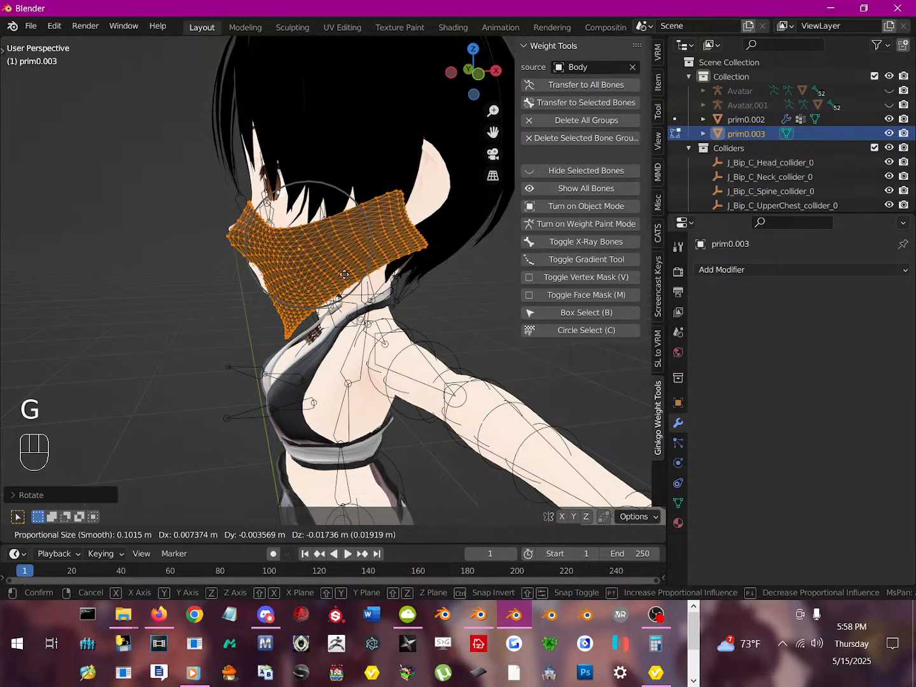
click(344, 274)
key(r)
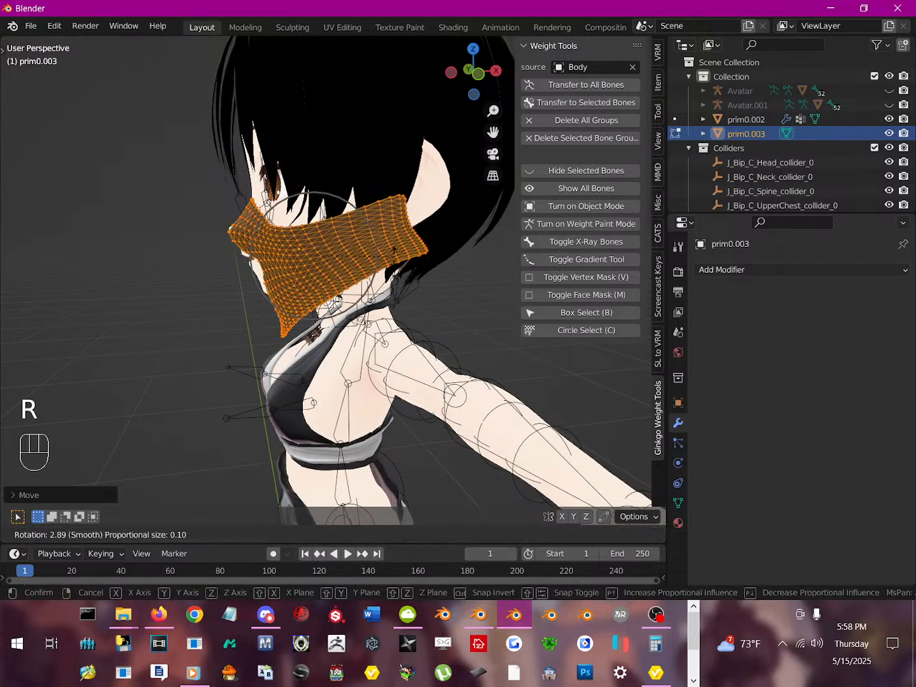
click(367, 265)
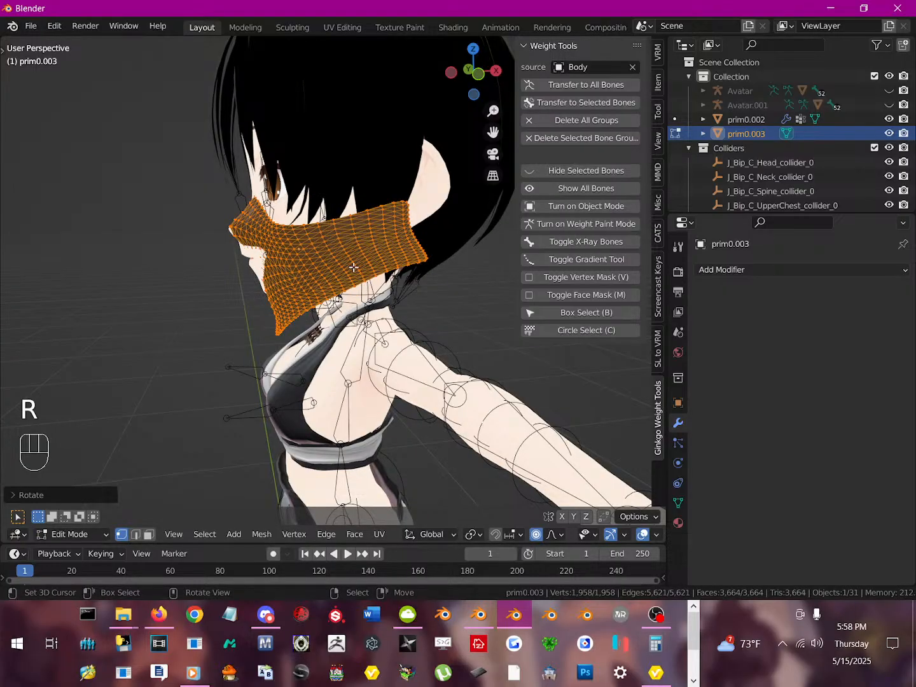
key(g)
click(340, 270)
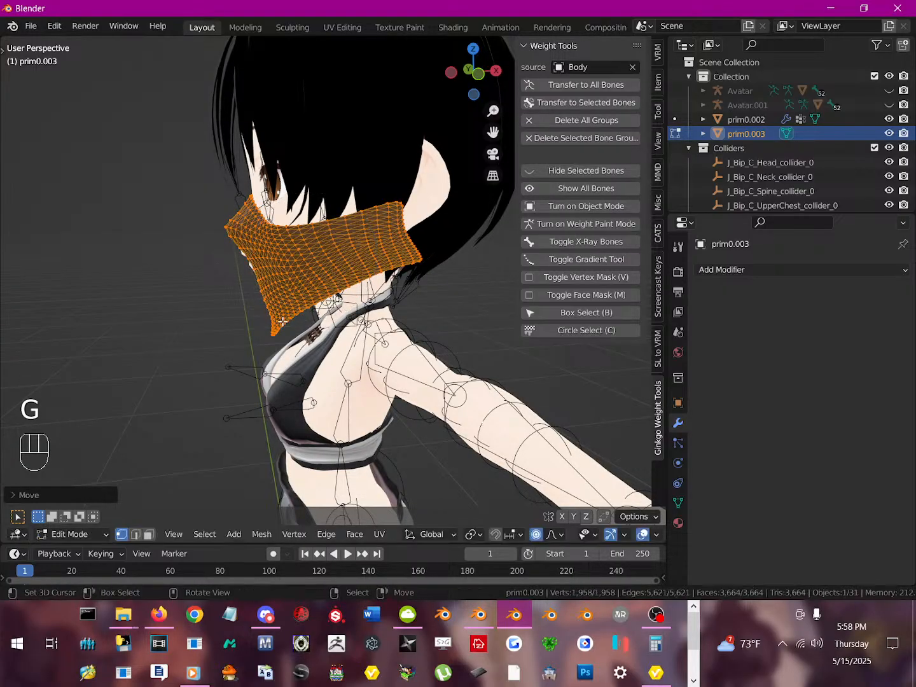
- Deselect the mesh and raise the mask's lower tip by about 0.04 m with a wider proportional radius, bringing it forward over the chin
key(Tab)
key(Tab)
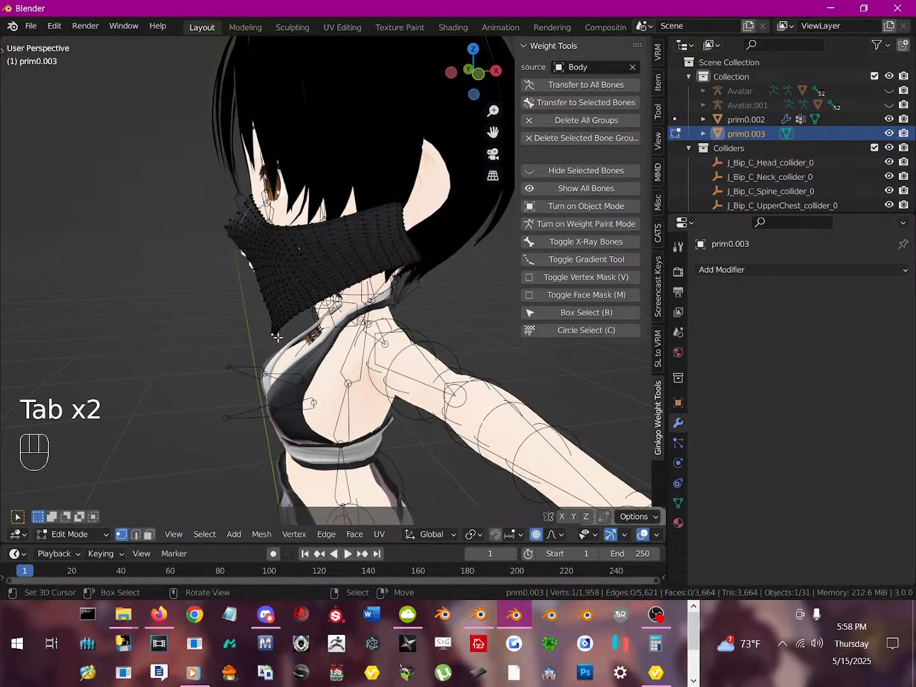
key(g)
scroll(275, 324, down, 4)
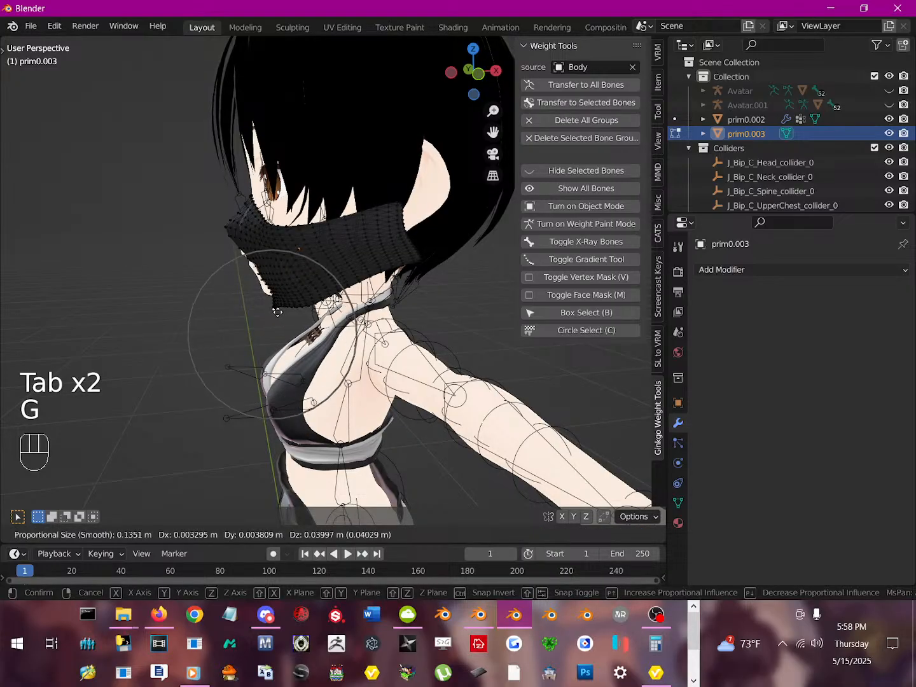
scroll(271, 311, down, 1)
click(266, 309)
middle_drag(267, 308, 293, 268)
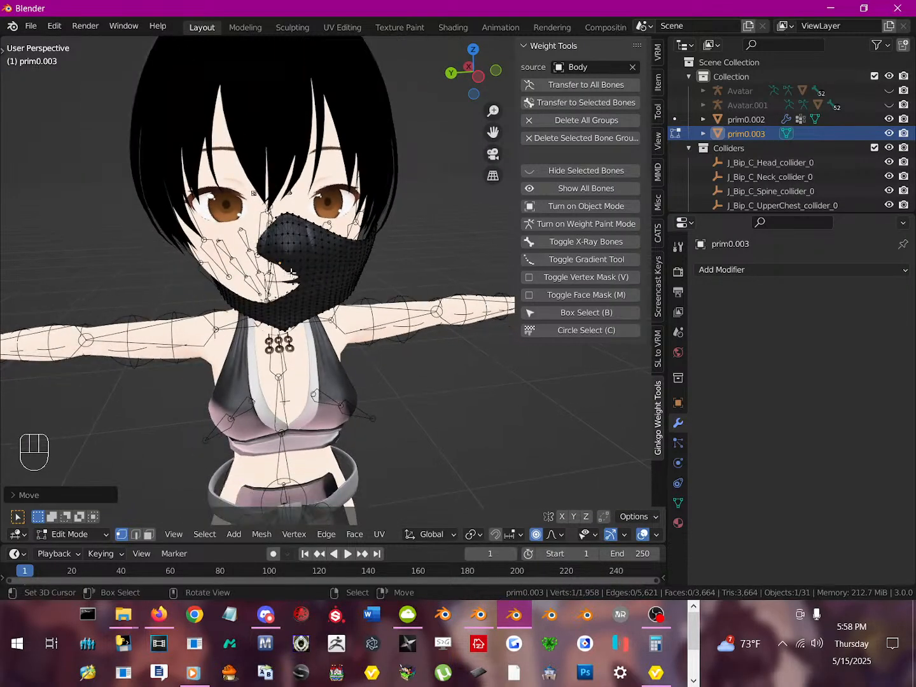
- Switch the mask from Edit Mode to Object Mode
key(Tab)
key(Tab)
key(Tab)
key(Tab)
key(Tab)
key(Tab)
key(Tab)
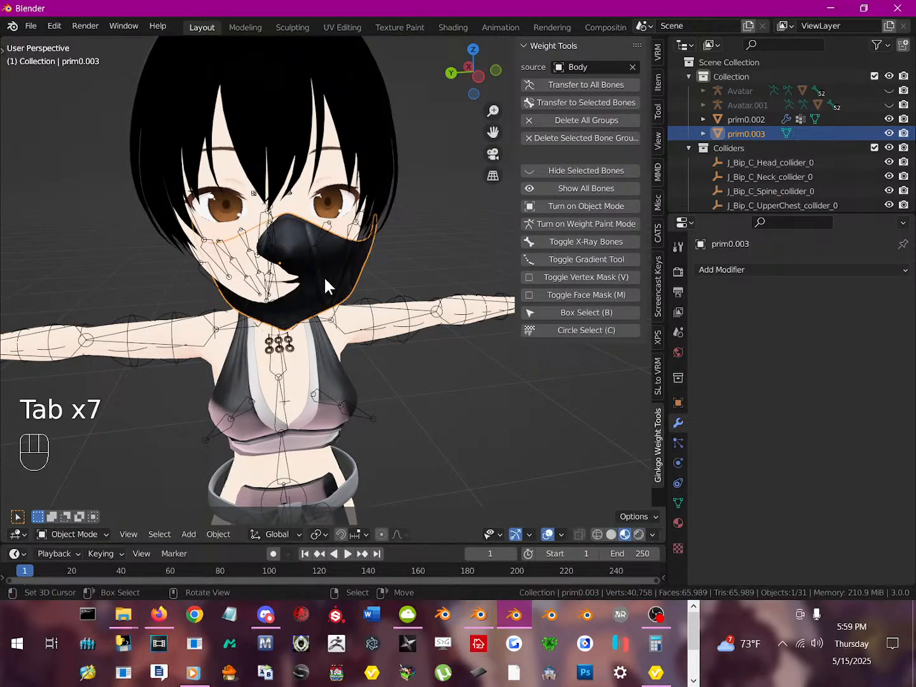
click(324, 284)
key(g)
right_click(314, 287)
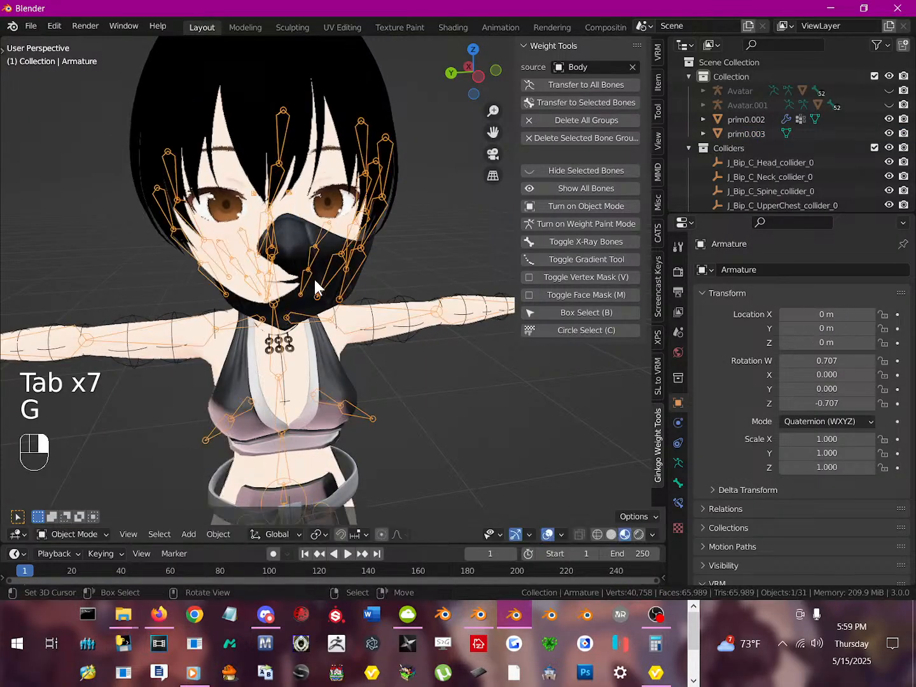
- Move the mask object sideways to centre it on the face and scale it to about 0.98
click(294, 241)
key(g)
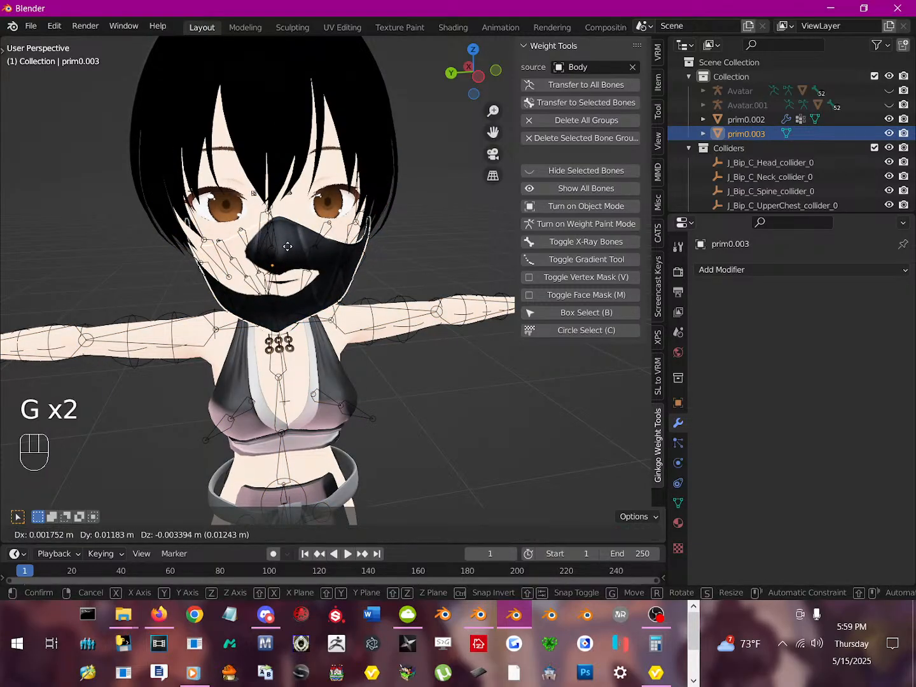
click(358, 255)
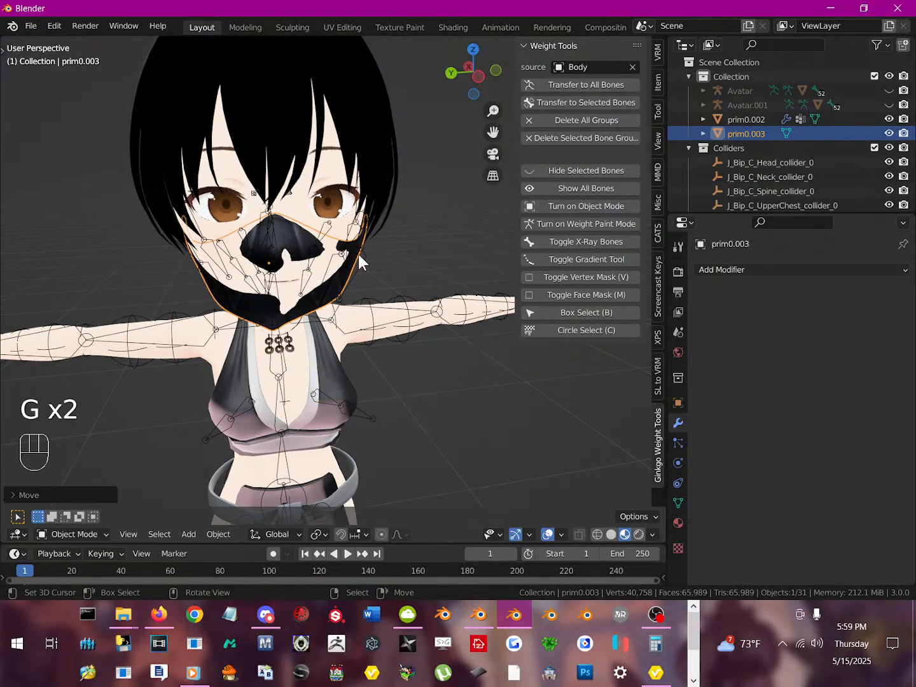
key(s)
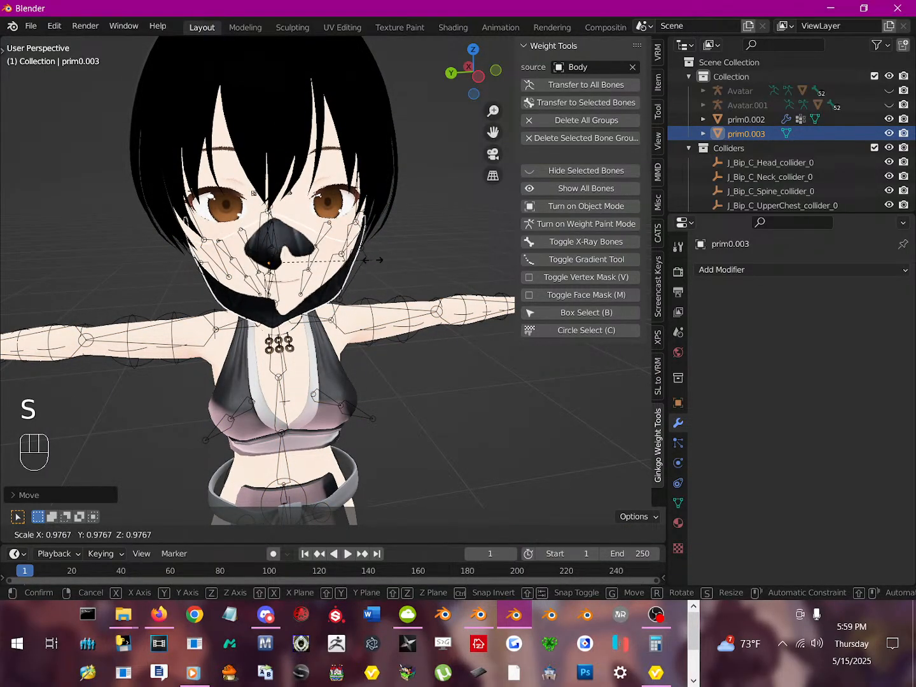
click(374, 260)
- Move the mask object forward so that it covers the nose, mouth and chin
middle_drag(333, 269, 261, 270)
key(g)
click(389, 248)
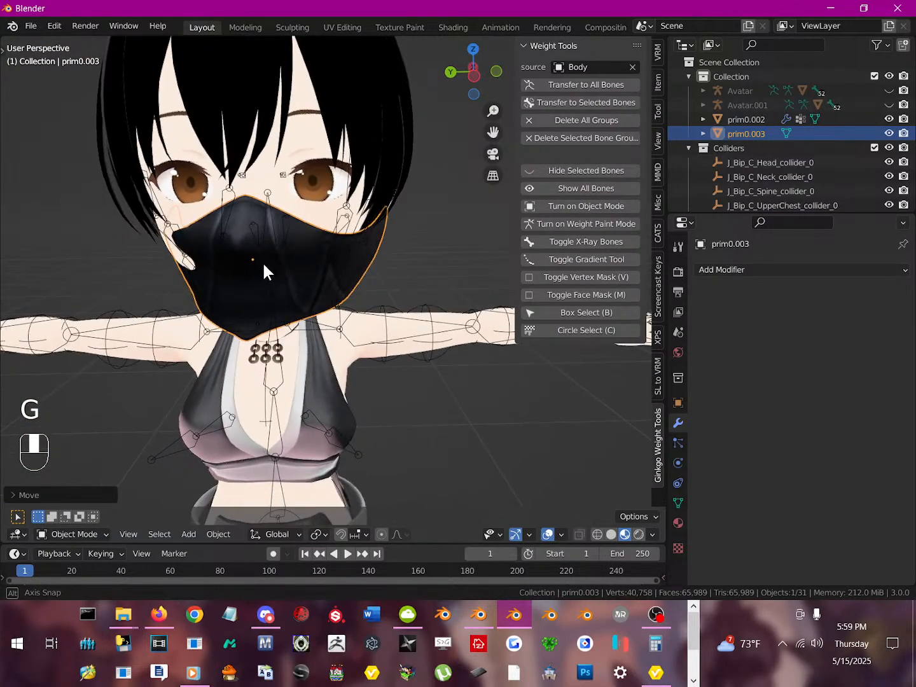
- Enter Edit Mode and move the mask's upper side corner inward by about 0.013 m with a proportional radius of about 0.18 m
key(Tab)
key(Tab)
key(Tab)
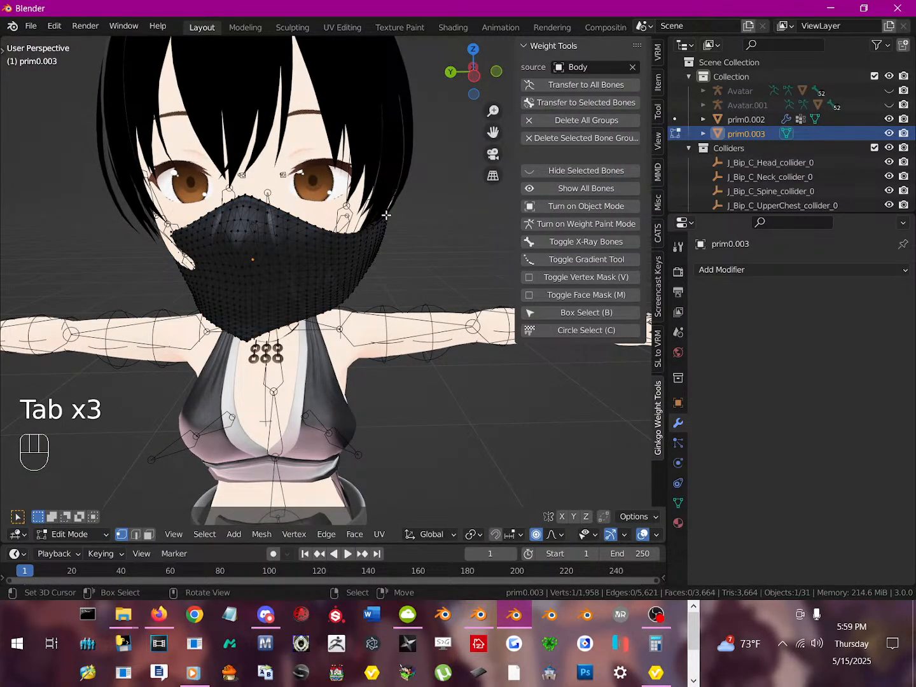
key(g)
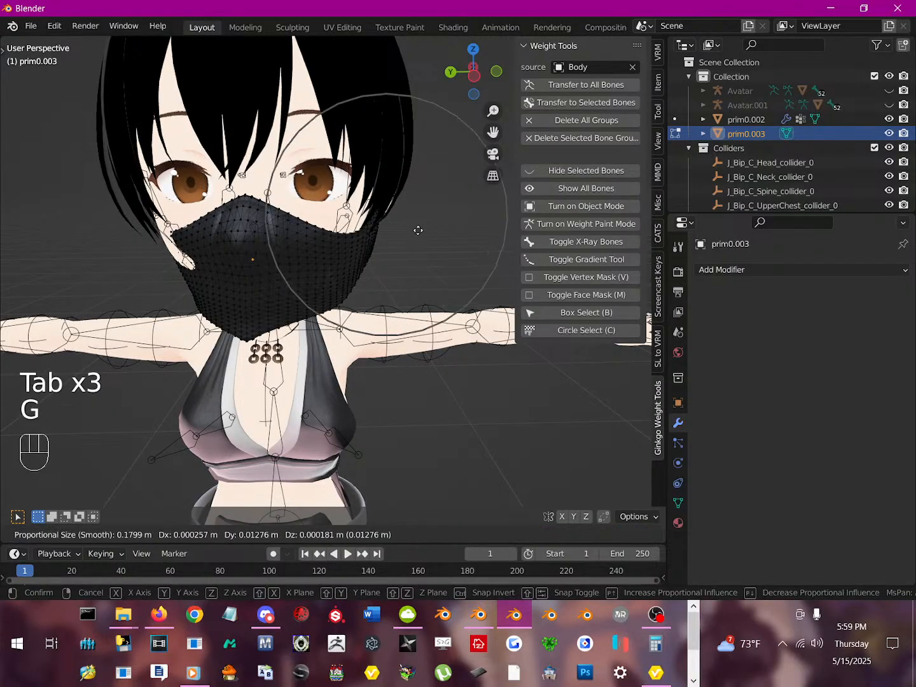
click(414, 228)
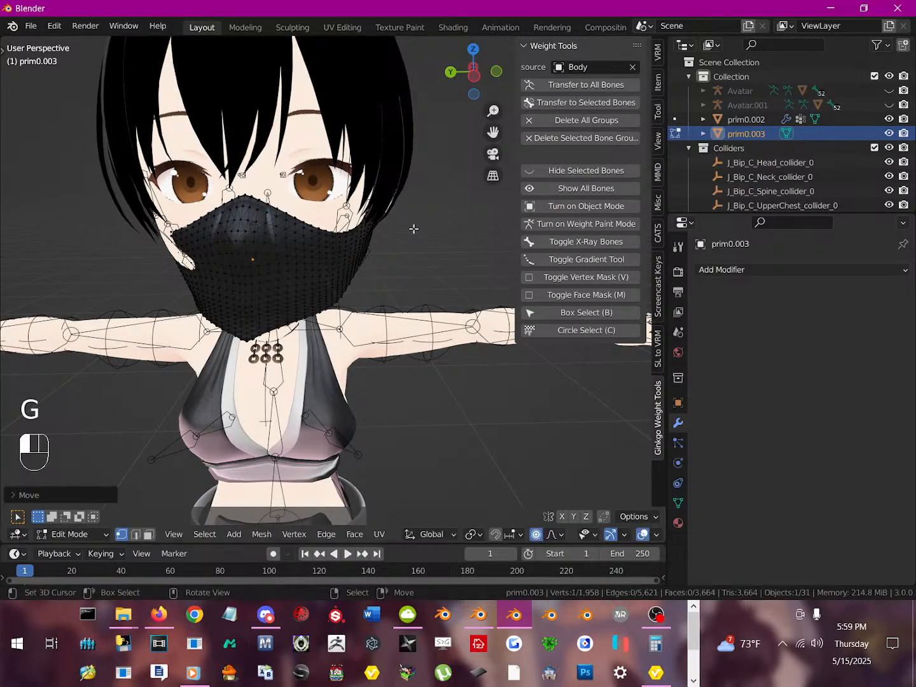
- Select the entire mask mesh in Edit Mode and apply Symmetrize to it
key(Tab)
key(Tab)
key(a)
key(a)
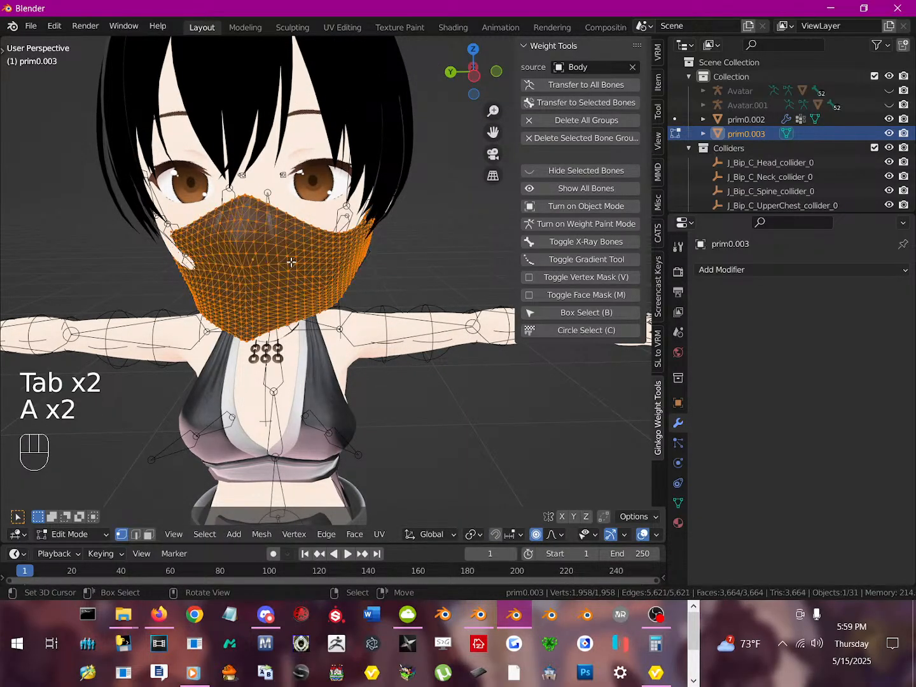
key(w)
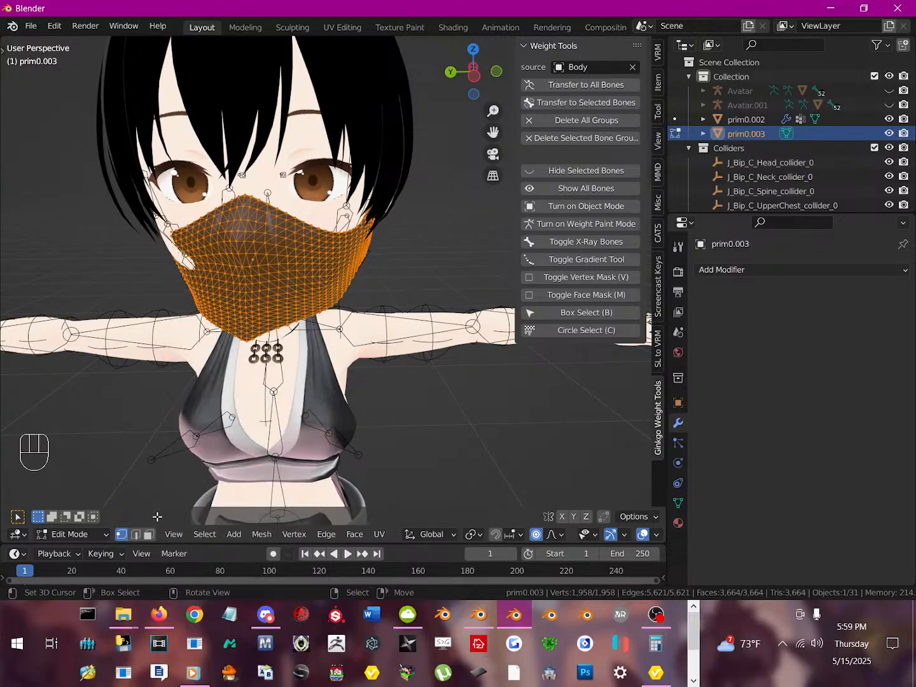
click(89, 537)
click(90, 537)
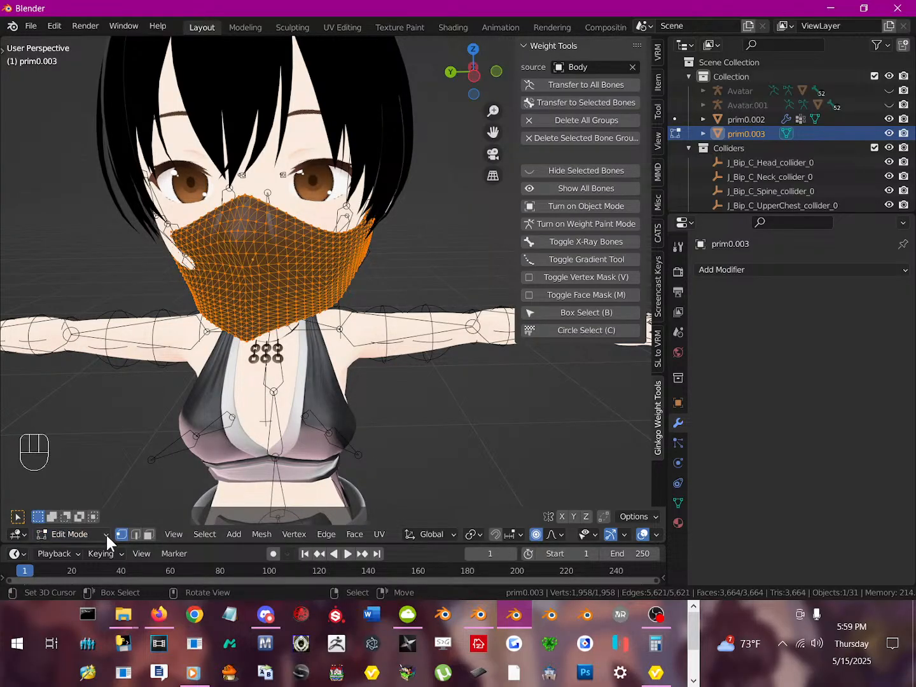
click(261, 535)
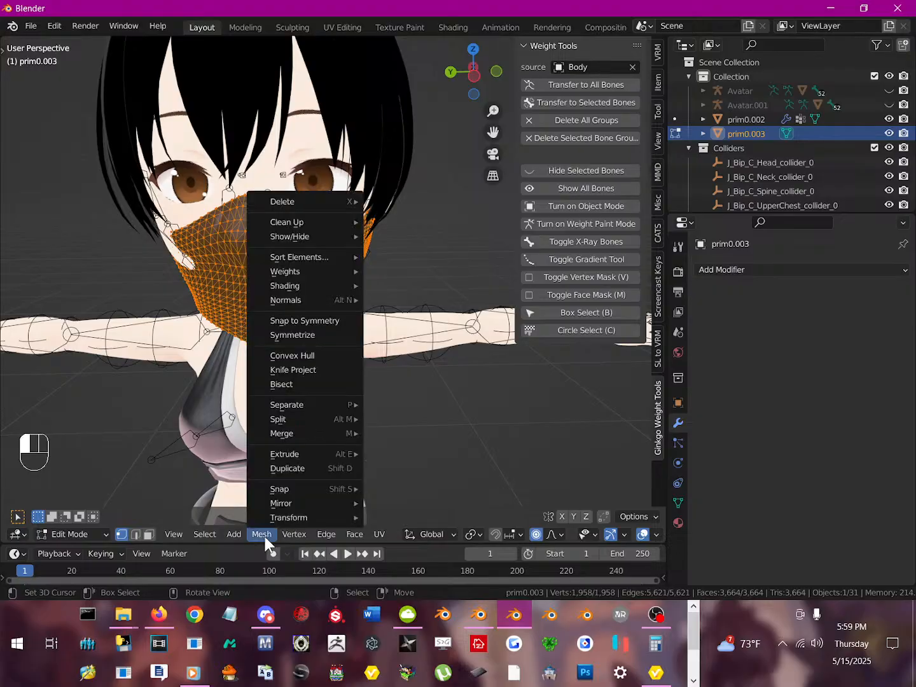
click(300, 336)
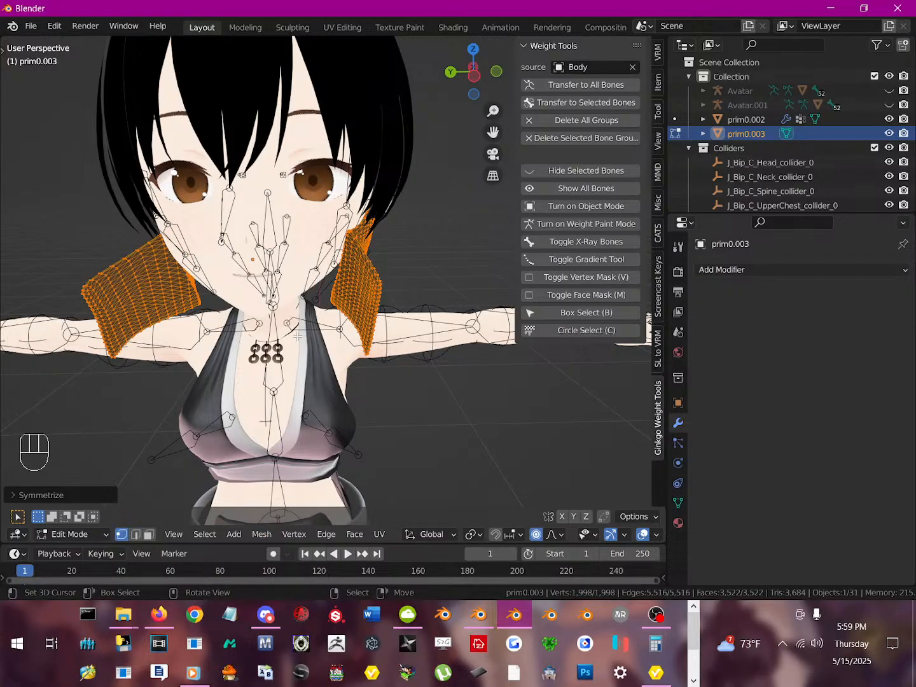
- Set the Symmetrize direction to +Y to -Y after comparing it with -Y to +Y
click(35, 497)
click(117, 472)
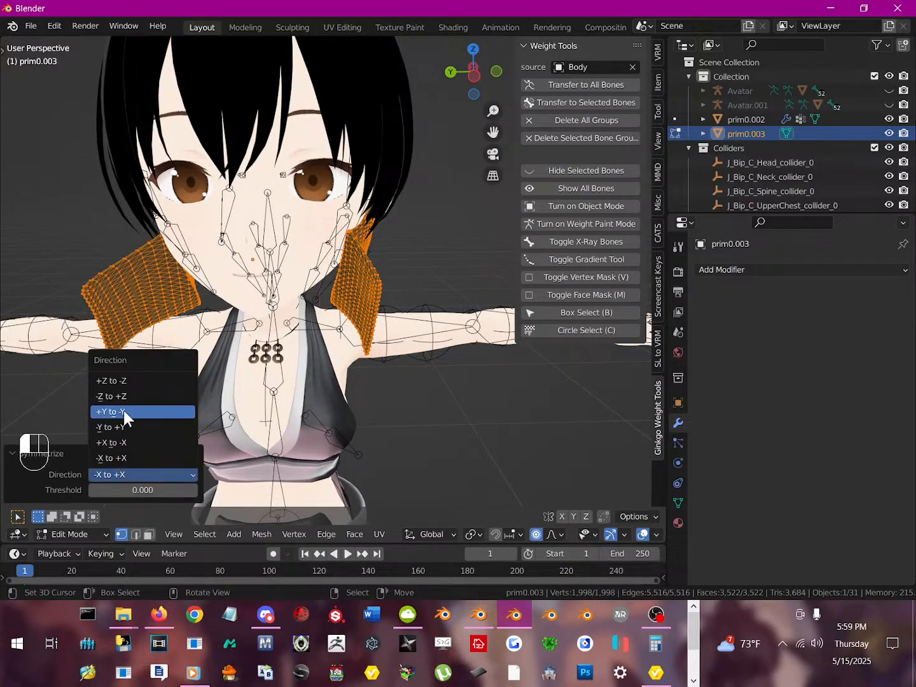
click(123, 411)
middle_drag(128, 434, 278, 334)
click(128, 476)
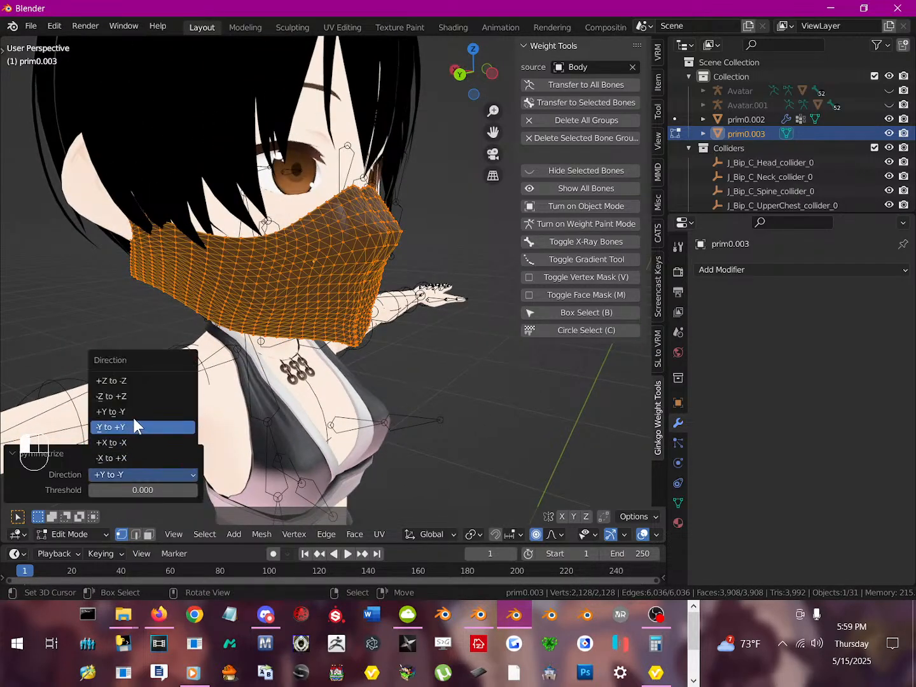
click(129, 421)
middle_drag(192, 399, 136, 397)
click(115, 473)
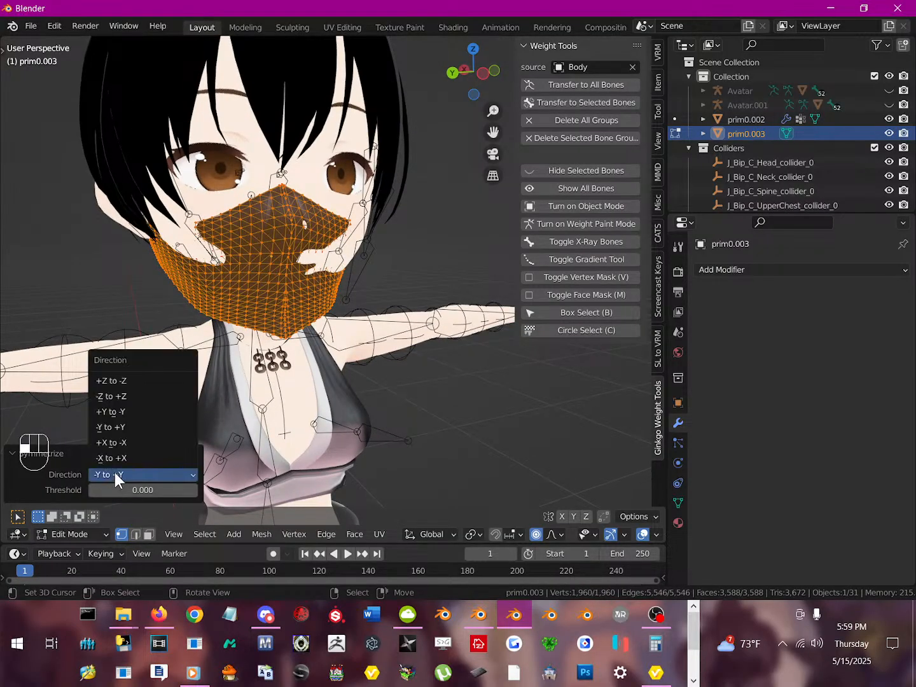
click(118, 413)
middle_drag(214, 353, 92, 334)
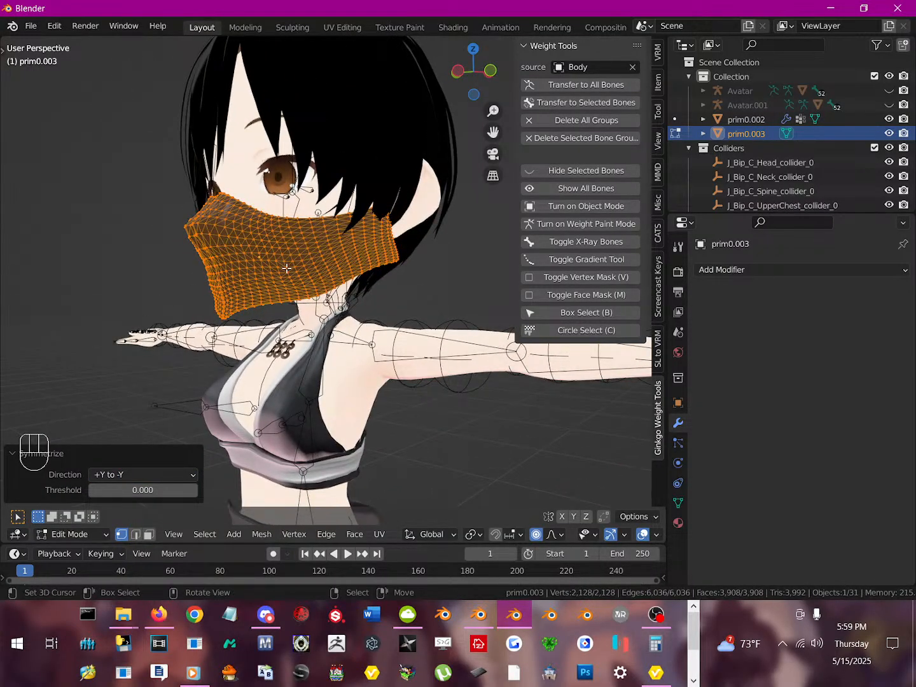
- Raise the mask's top centre vertex at the nose bridge by about 0.008 m with a proportional size of about 0.015 m
key(Tab)
middle_drag(286, 263, 391, 260)
scroll(357, 261, up, 6)
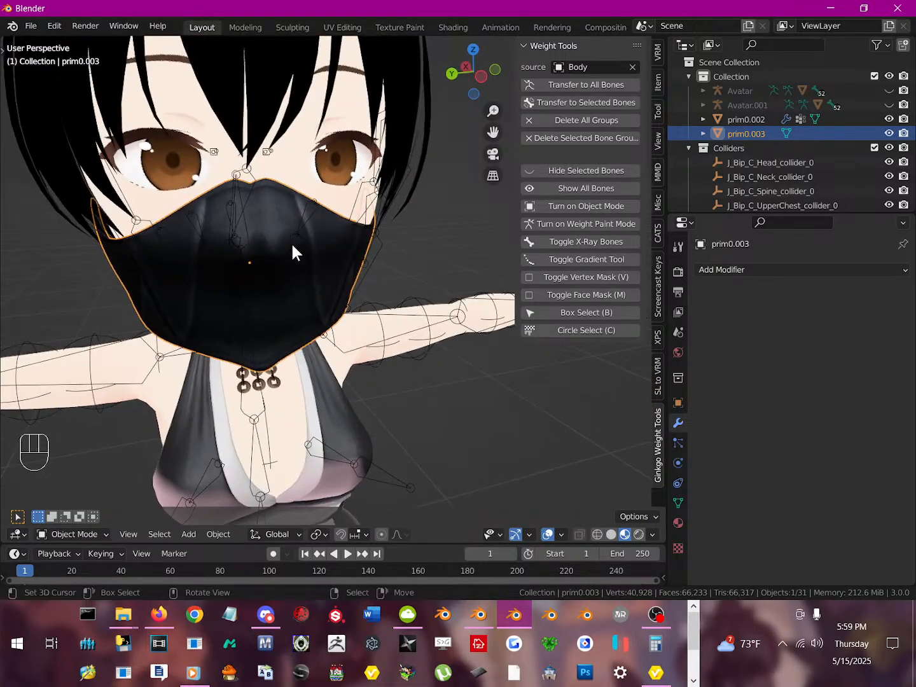
key(Tab)
click(249, 186)
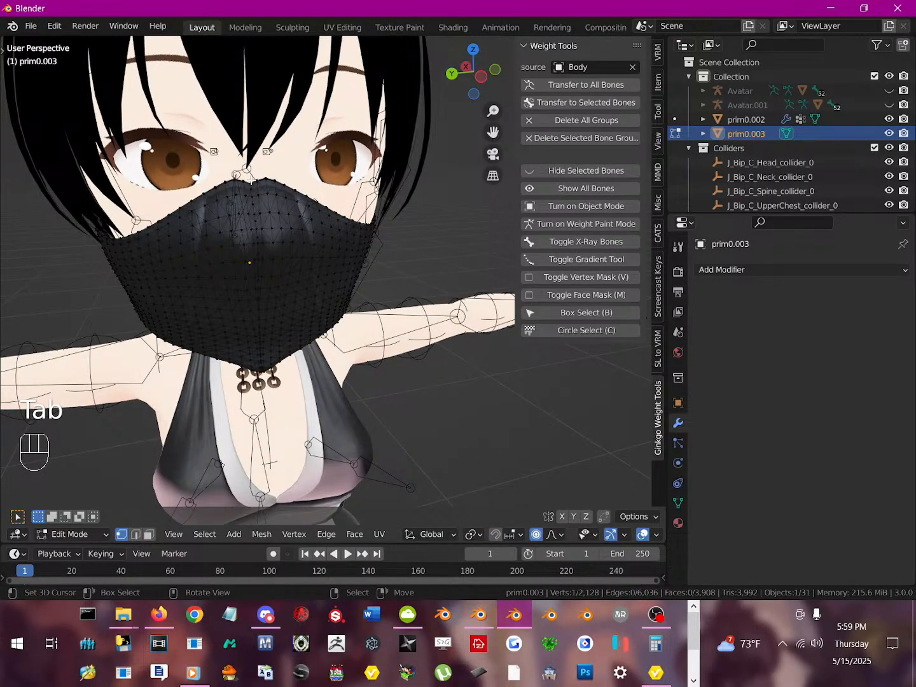
key(g)
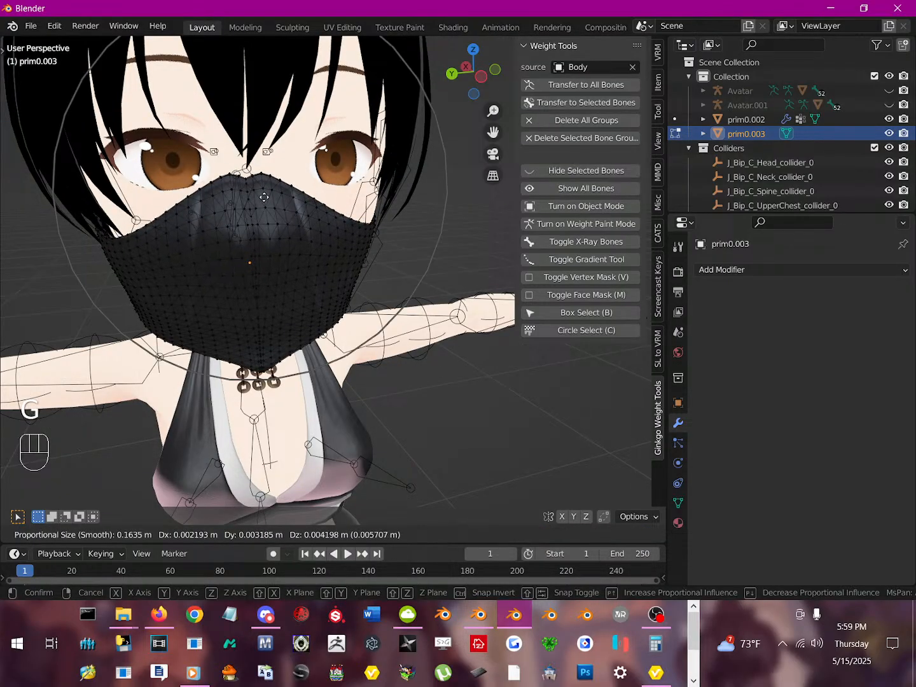
scroll(268, 195, up, 7)
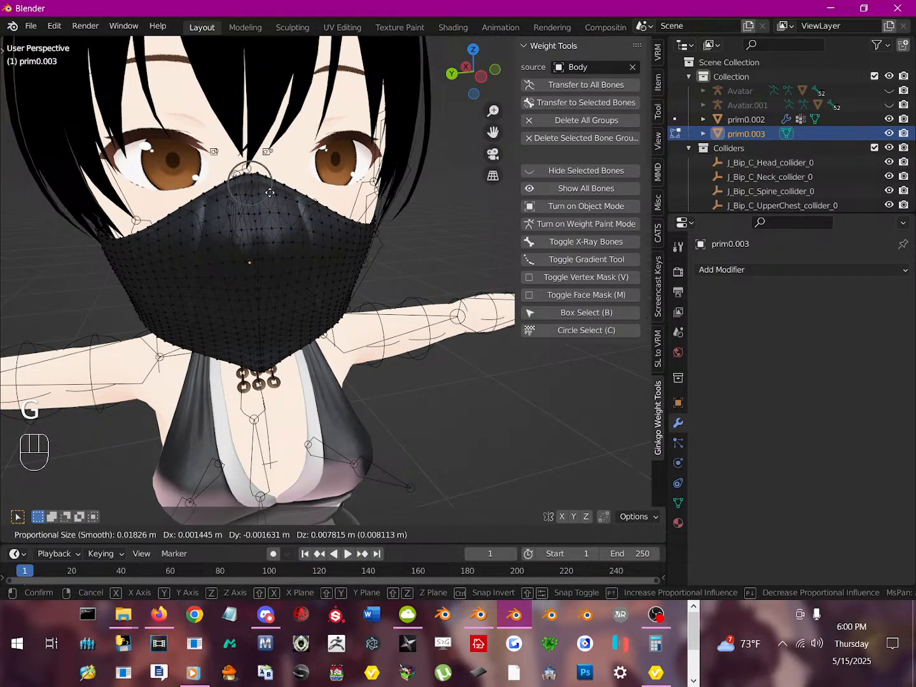
click(269, 192)
scroll(298, 237, down, 7)
middle_drag(298, 237, 352, 290)
scroll(347, 291, up, 6)
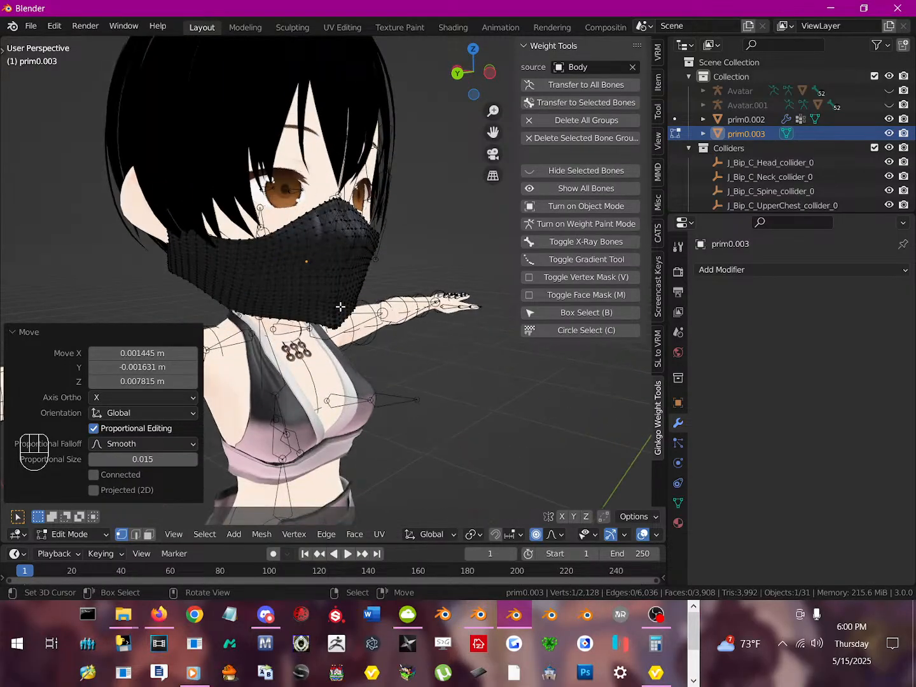
scroll(313, 293, down, 5)
middle_drag(313, 293, 297, 260)
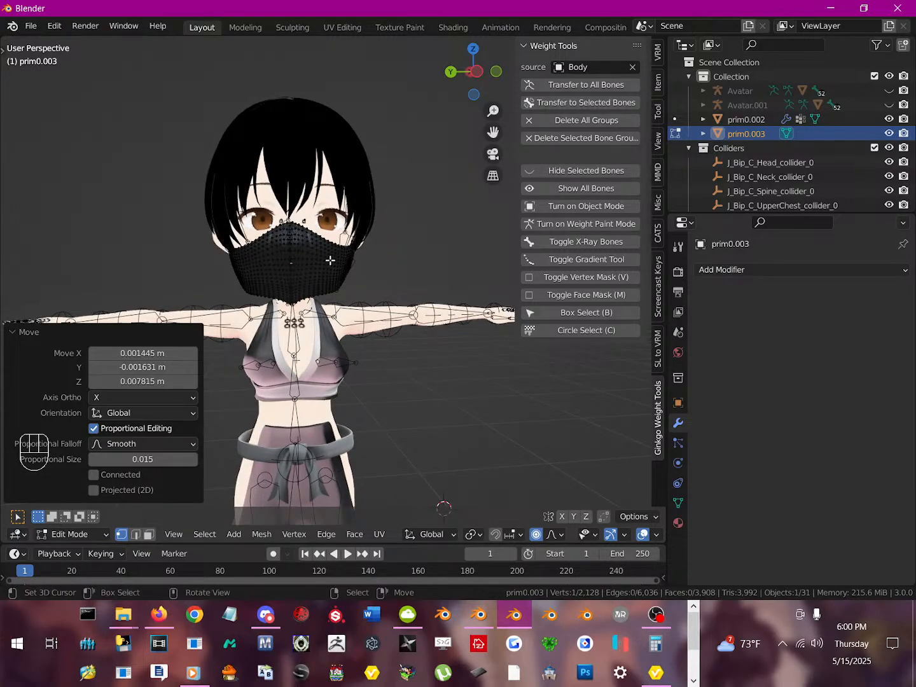
- Move the mask's chin tip up and inward by about 0.013 m with a proportional size of about 0.198 m
key(Tab)
key(a)
middle_drag(332, 295, 260, 300)
scroll(252, 318, up, 4)
key(Tab)
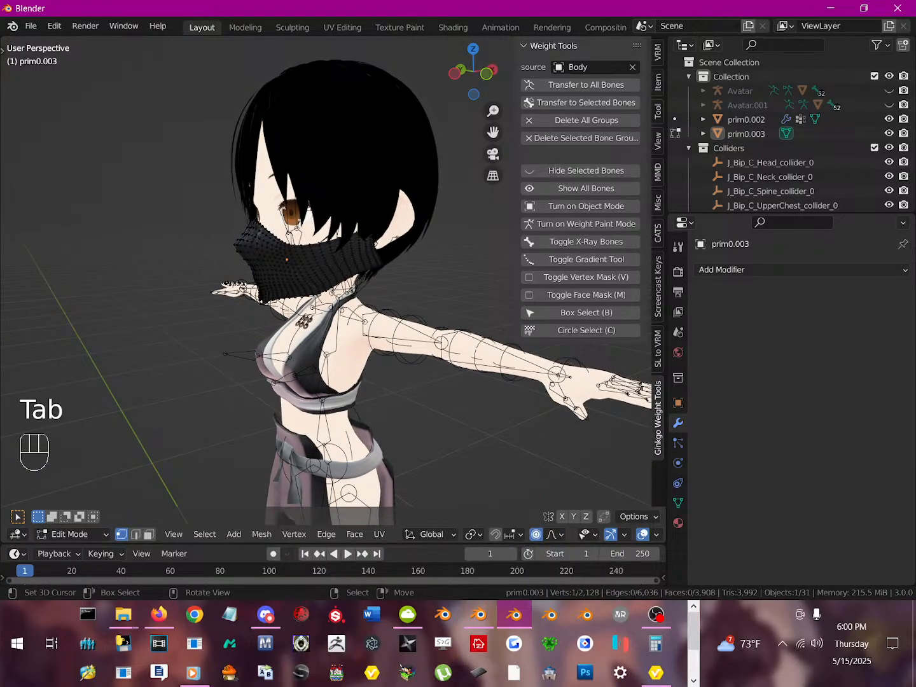
key(g)
click(294, 308)
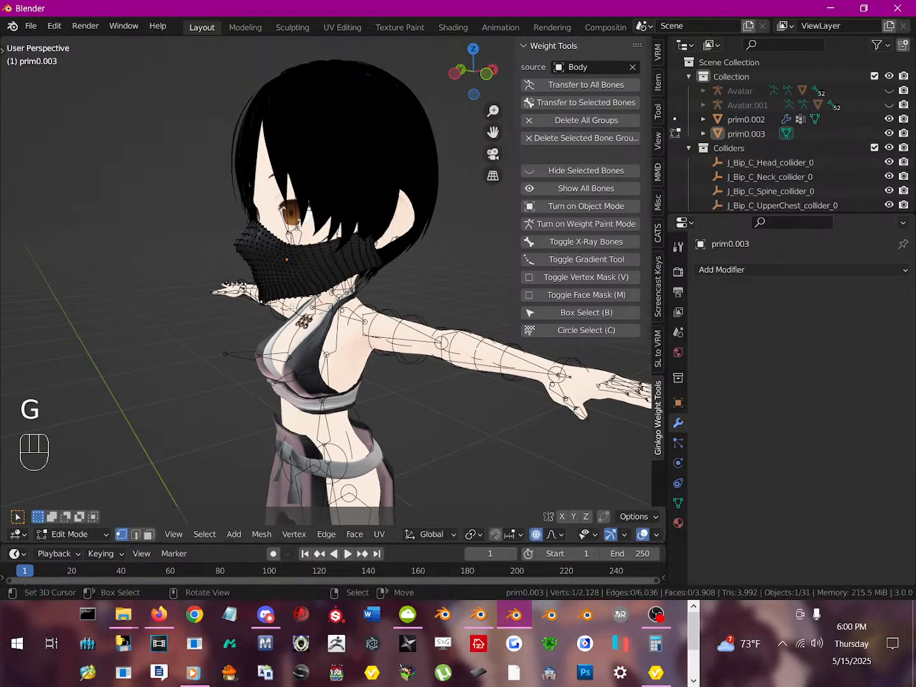
key(g)
scroll(260, 302, down, 15)
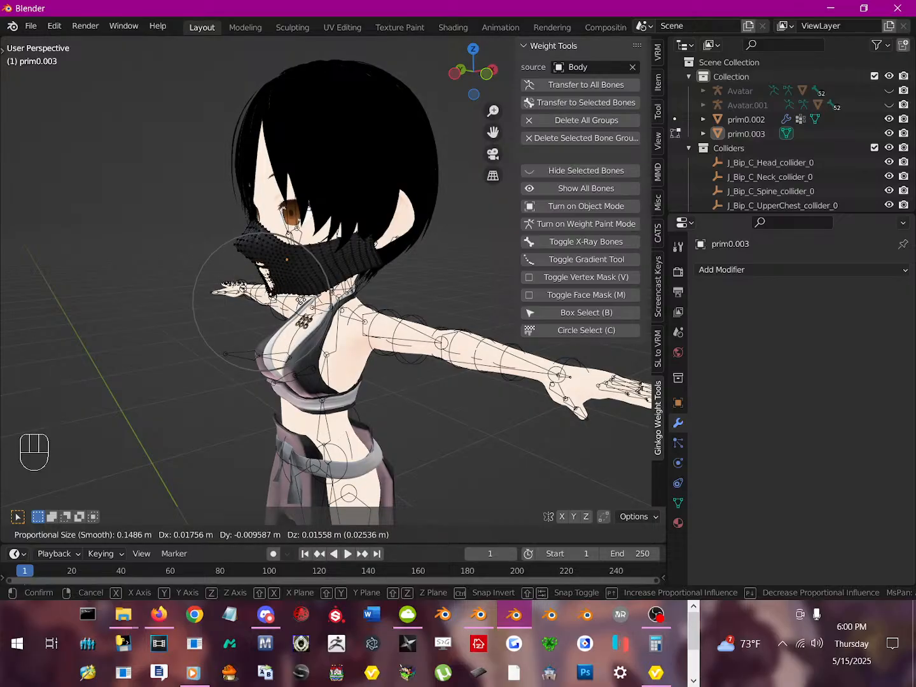
scroll(260, 302, down, 3)
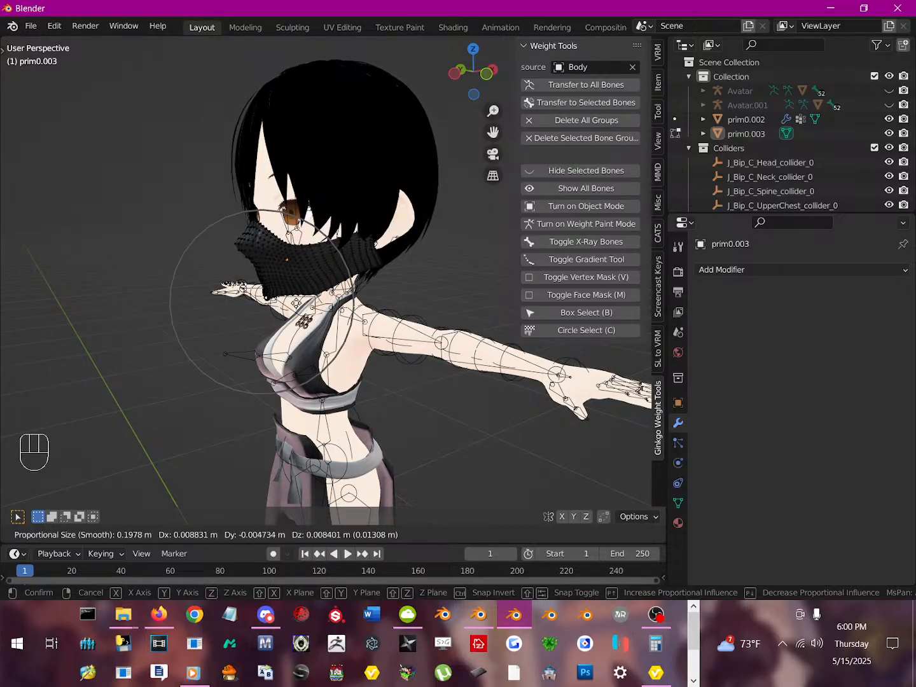
click(260, 301)
mouse_move(297, 300)
middle_down()
mouse_move(402, 285)
mouse_move(409, 297)
mouse_move(291, 290)
middle_up()
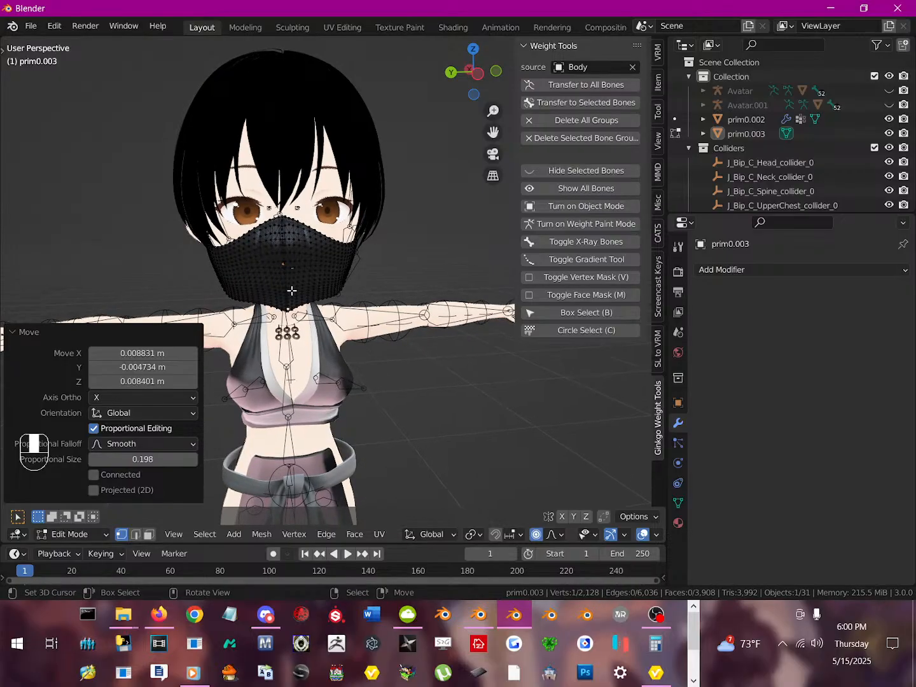
- Try moving the mask's lower side corner with Y mirroring enabled, and again with Z mirroring instead
click(573, 517)
right_click(226, 295)
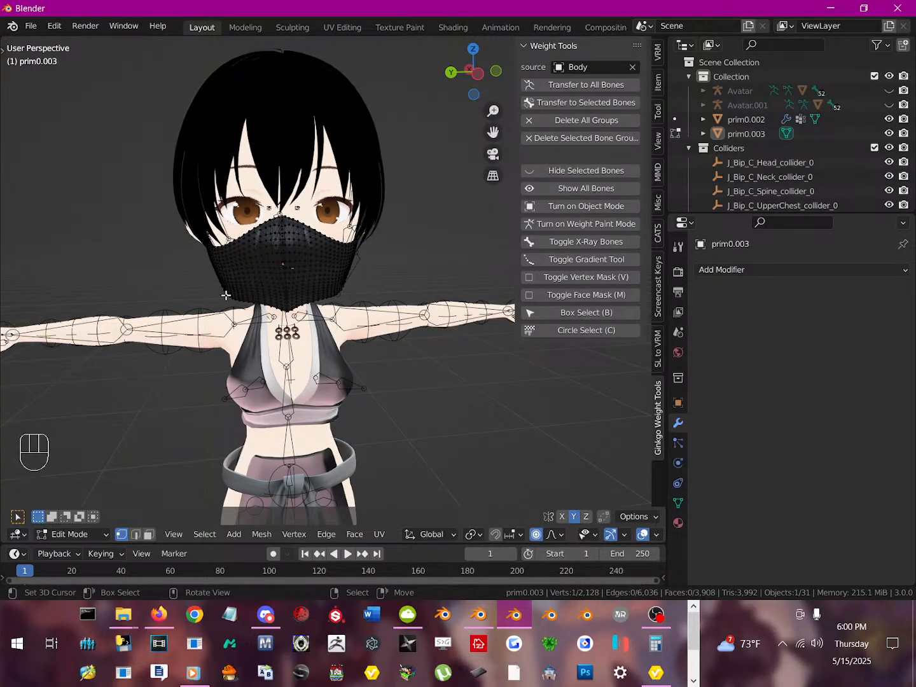
key(g)
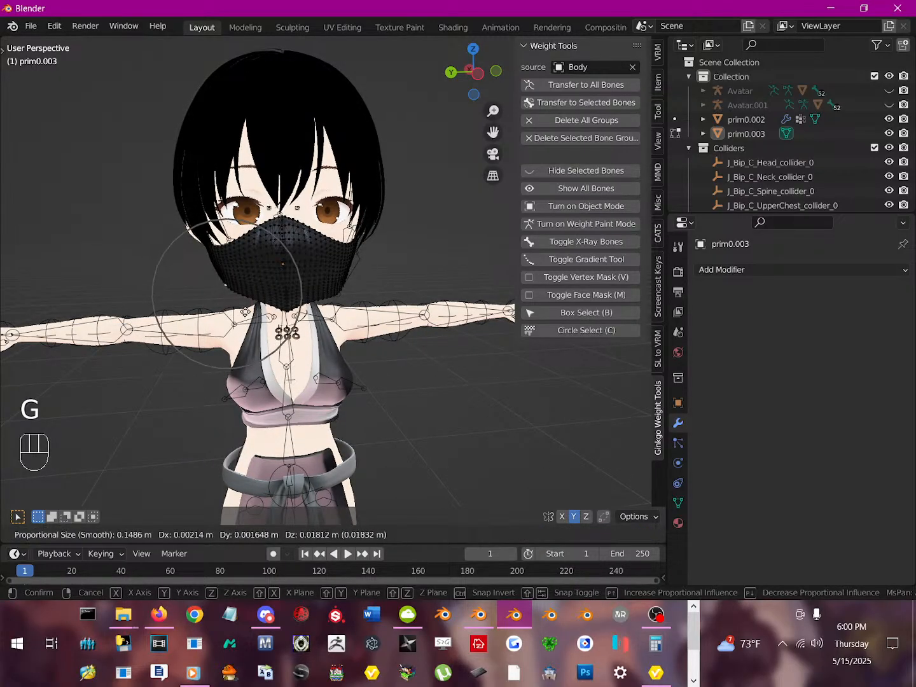
right_click(415, 411)
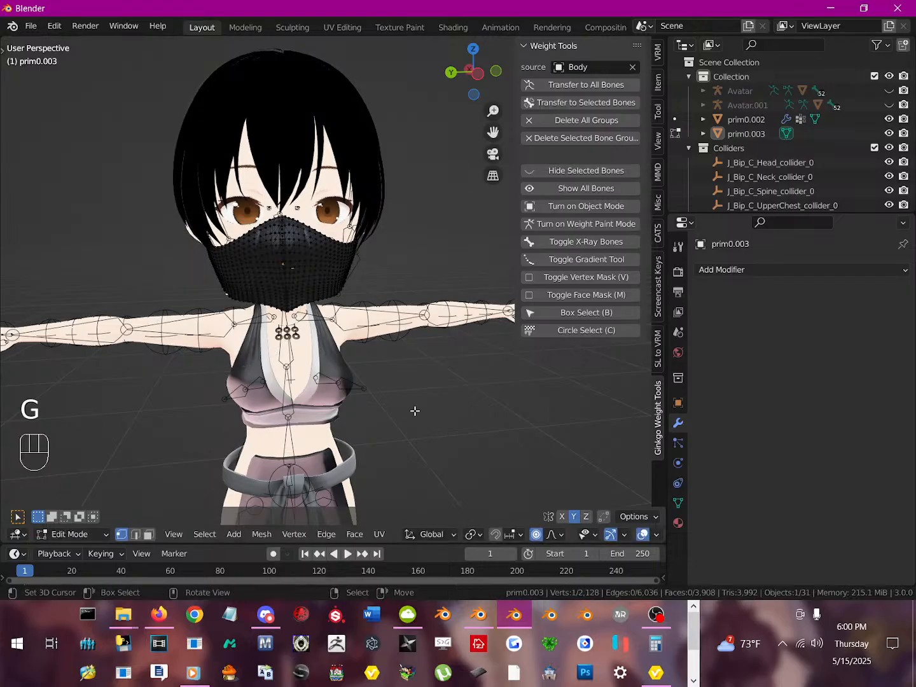
click(575, 517)
click(586, 517)
key(g)
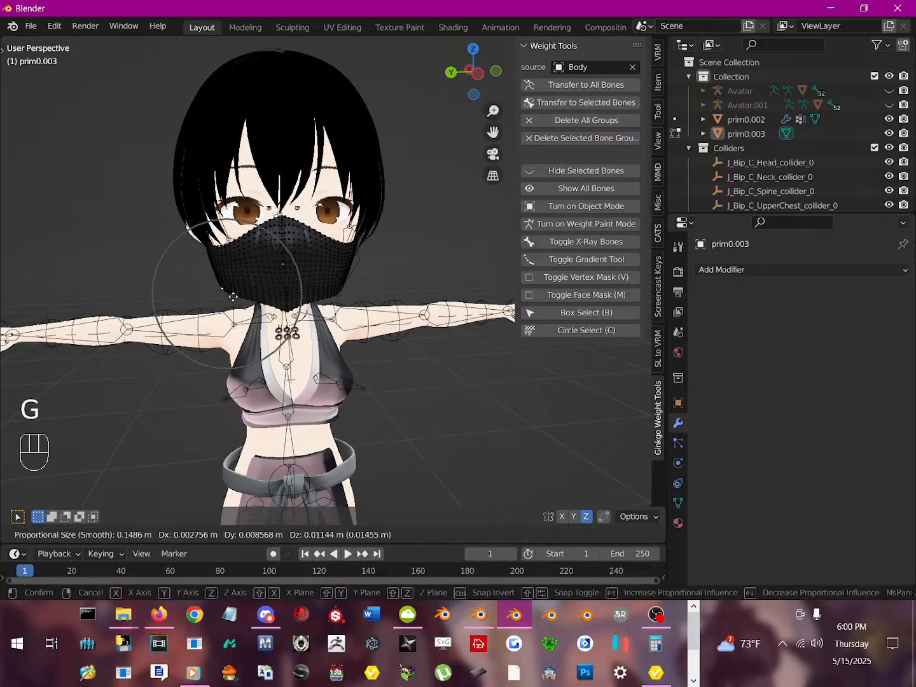
right_click(235, 289)
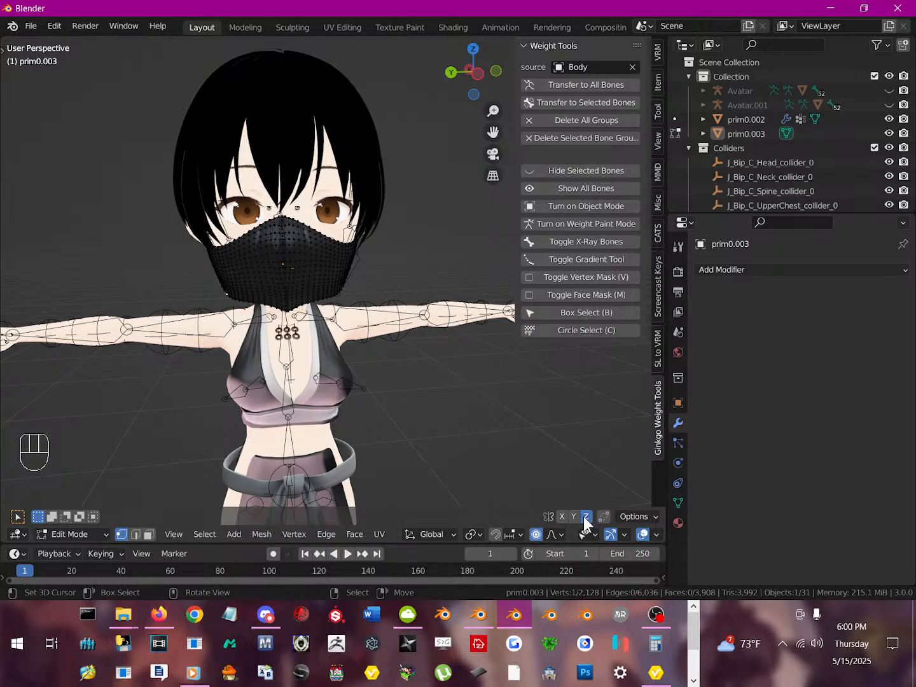
- Switch mesh mirroring to the X axis and try moving the mask's lower side corner again
click(561, 517)
key(g)
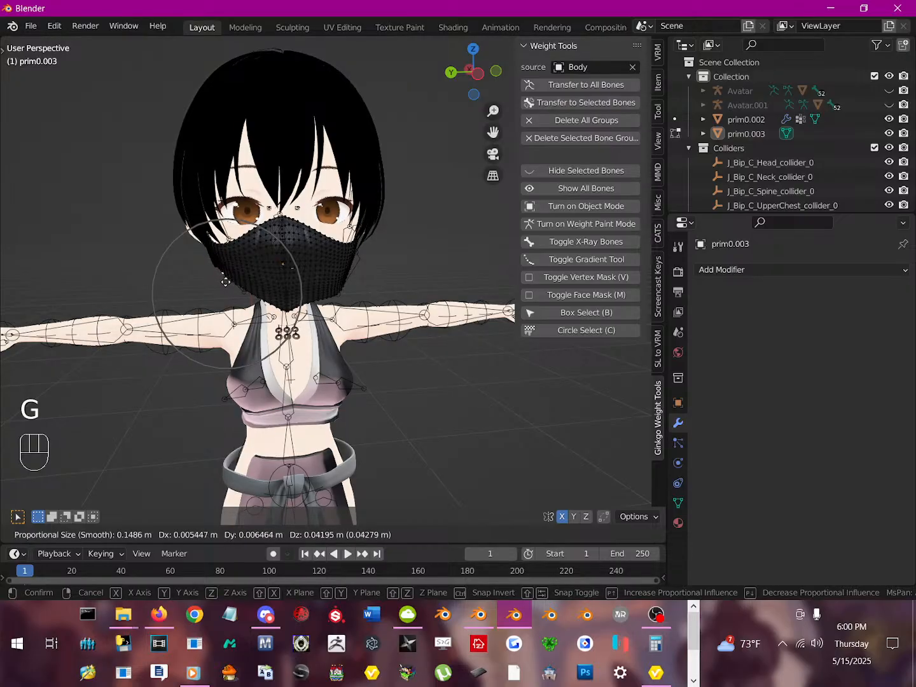
click(225, 281)
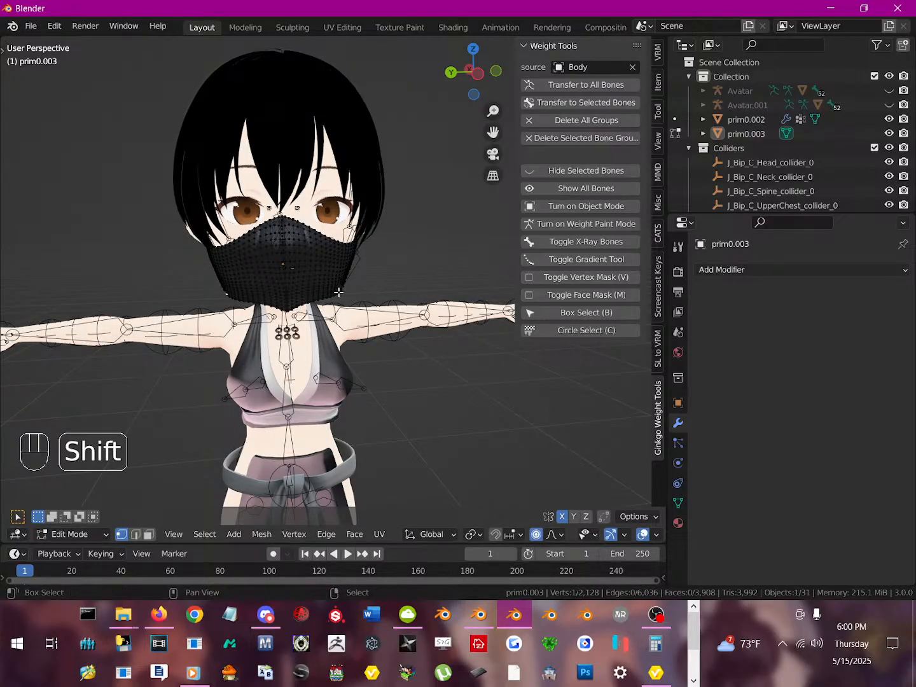
- Try moving both lower side corners and the chin tip of the mask together
shift+right_click(288, 312)
key(g)
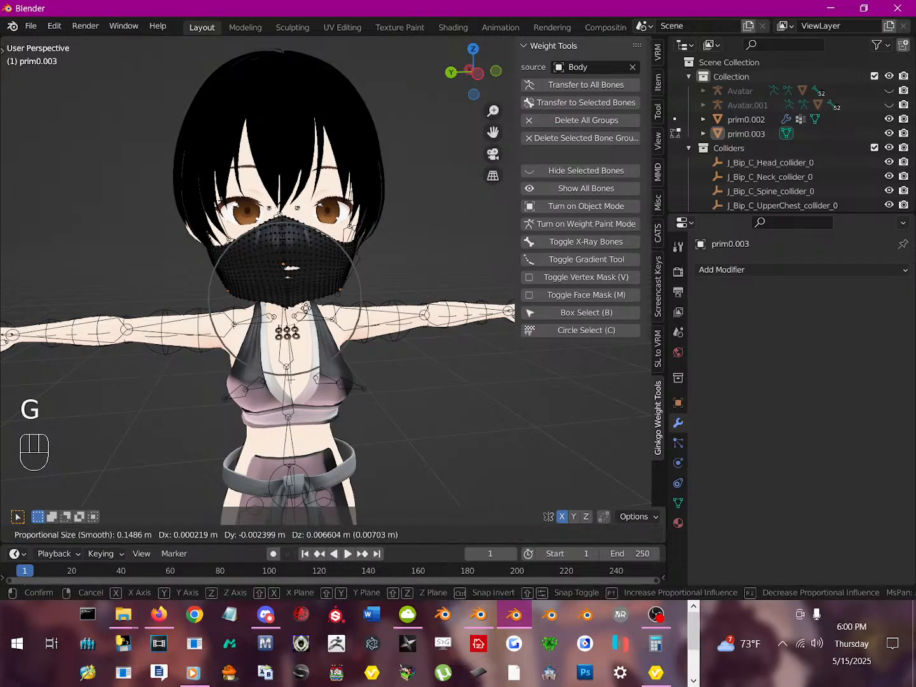
click(309, 293)
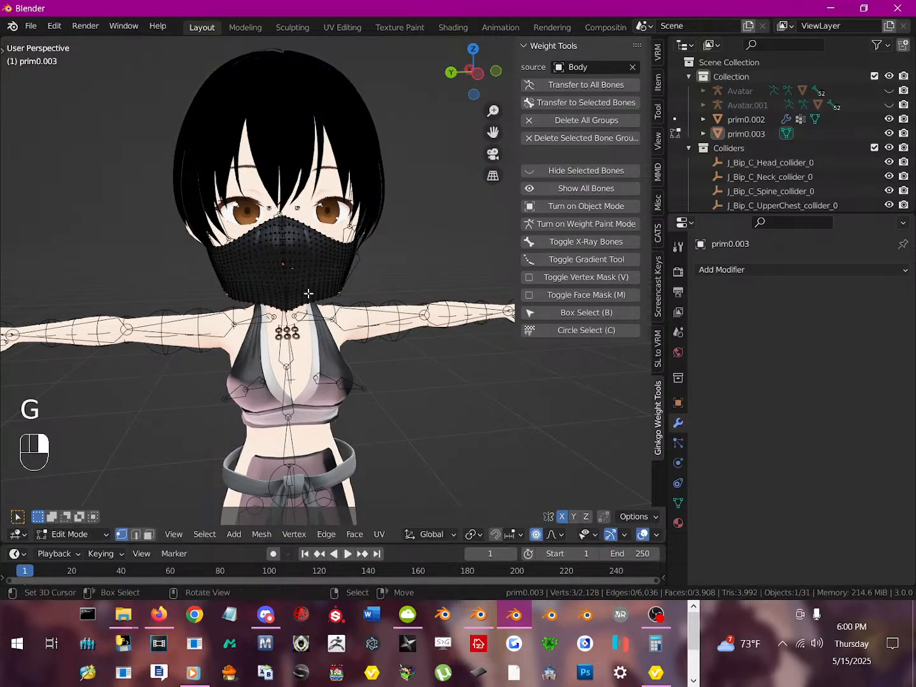
- Select the mask's two lower side corners and raise them by about 0.024 m with a proportional size of about 0.198 m
middle_drag(288, 305, 234, 307)
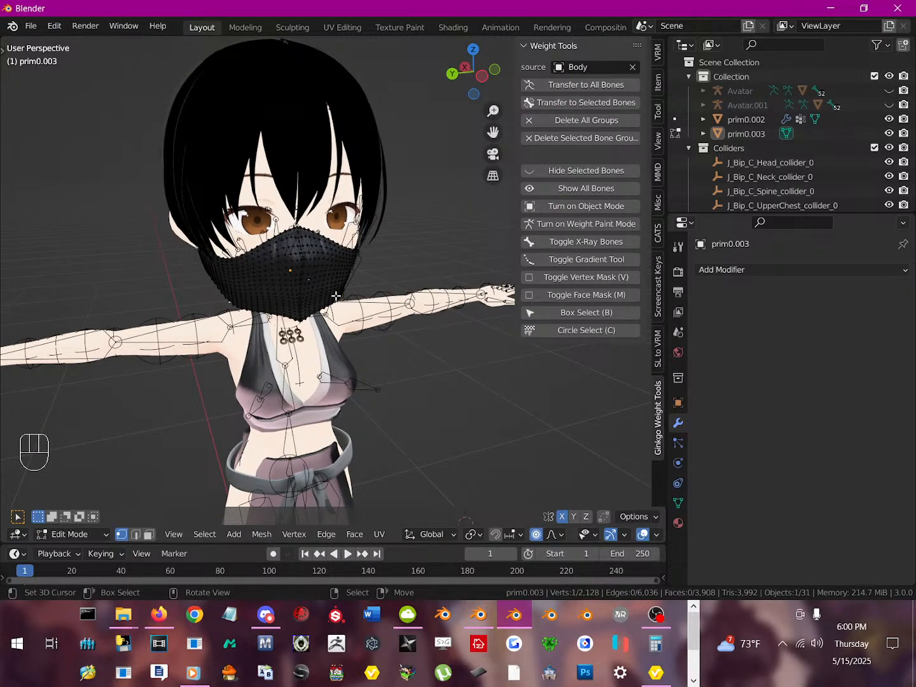
mouse_move(336, 296)
middle_down()
mouse_move(357, 297)
mouse_move(335, 290)
middle_up()
shift+click(336, 288)
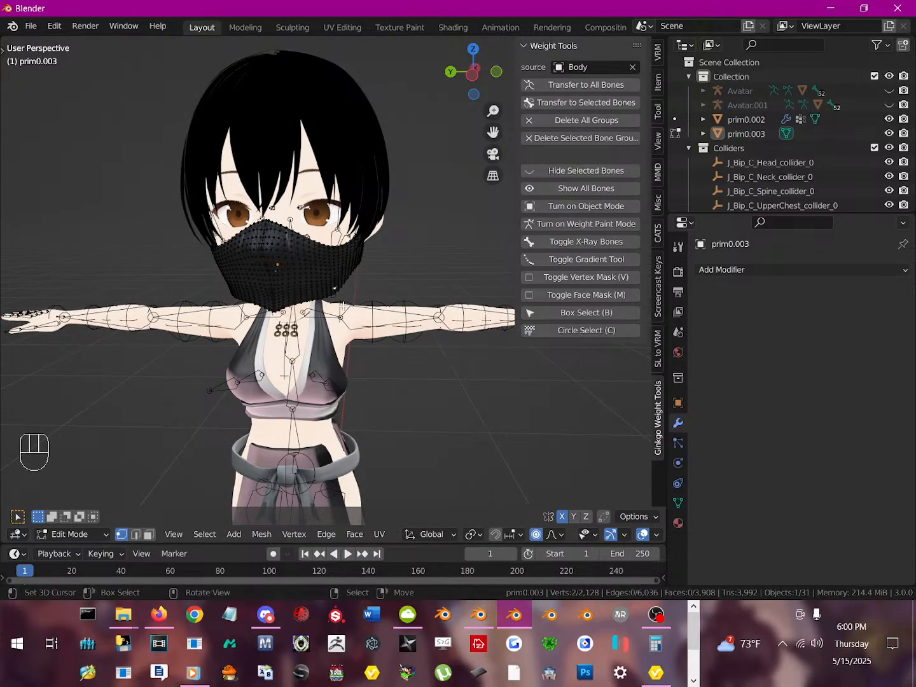
key(g)
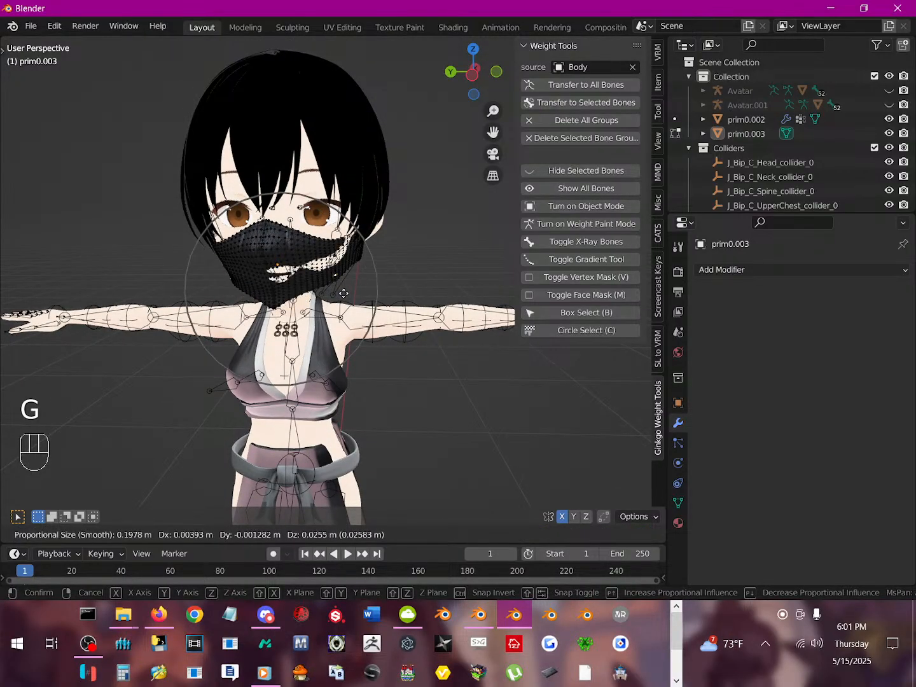
click(343, 292)
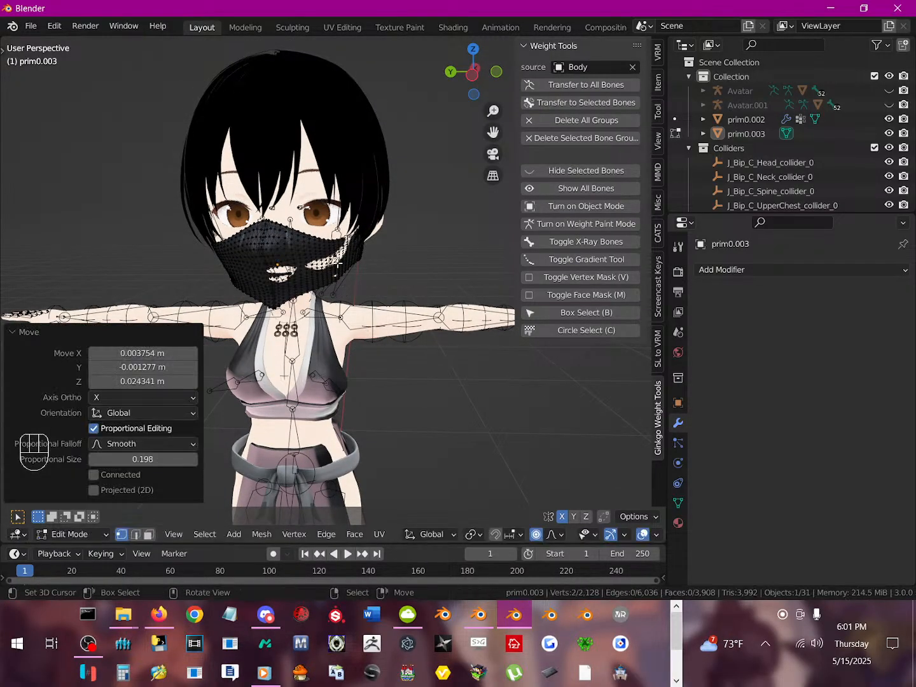
- Move a vertex on the mask's cheek side outward by about 0.0065 m along -Y with a proportional size of about 0.198 m
click(347, 272)
key(g)
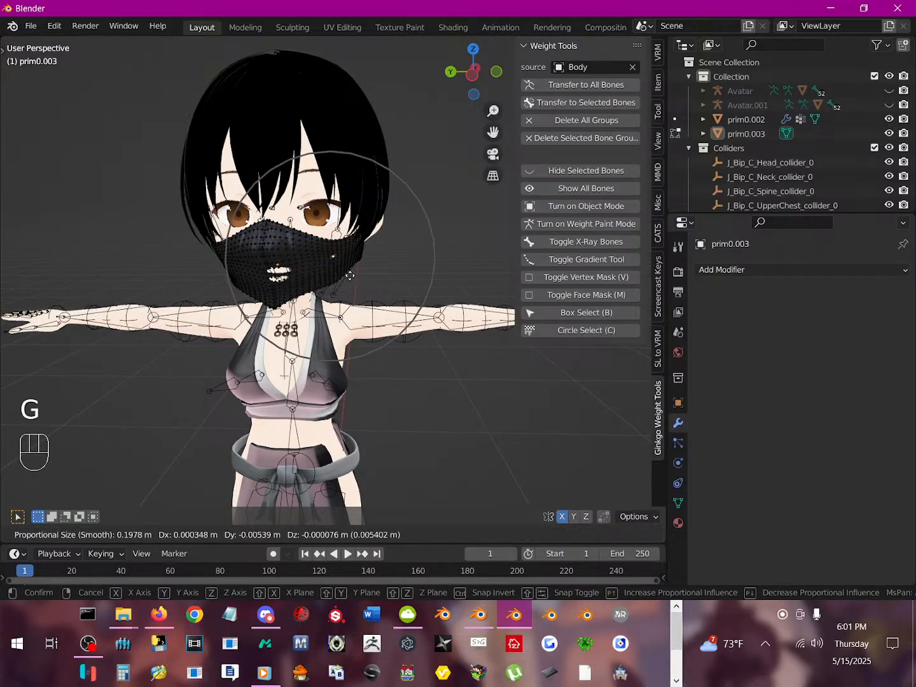
click(335, 276)
middle_drag(322, 275, 255, 278)
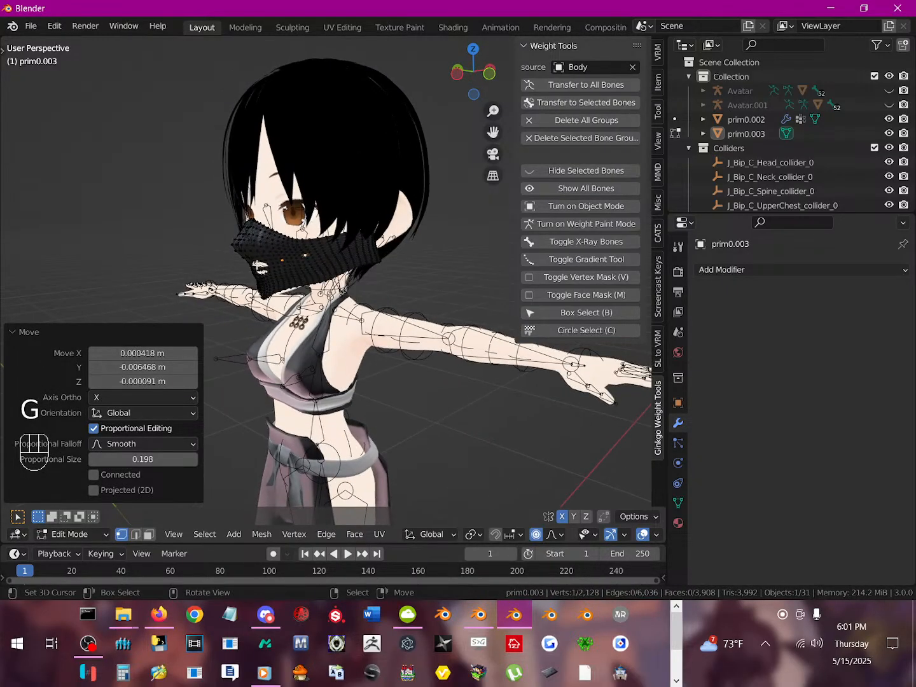
- Move a vertex on the mask's front by about 0.006 m with a proportional size of about 0.164 m and return to Object Mode
click(257, 267)
key(g)
scroll(255, 273, up, 2)
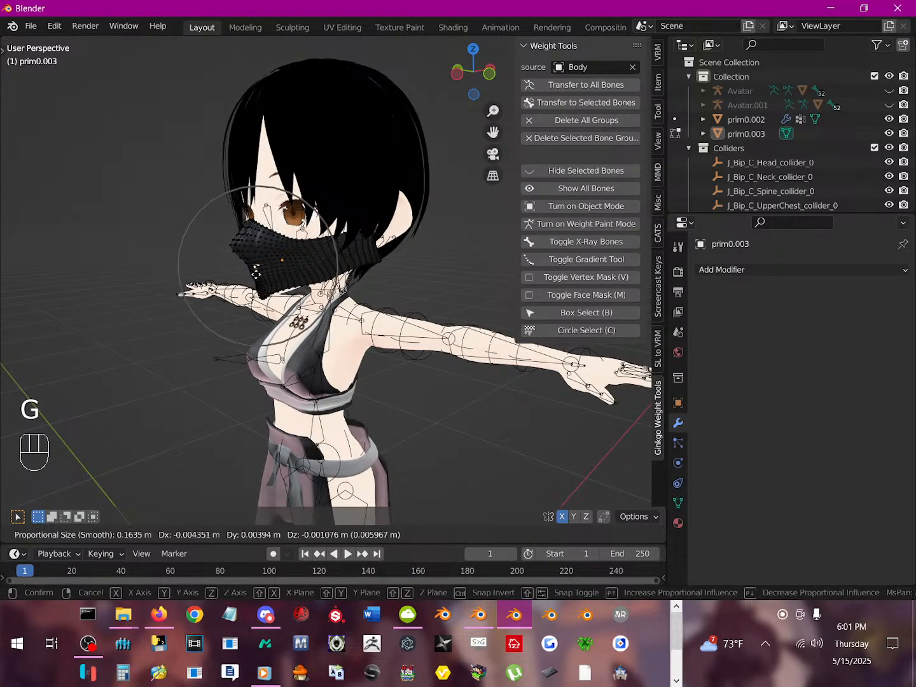
click(255, 274)
middle_drag(256, 274, 330, 270)
key(Tab)
scroll(328, 277, down, 2)
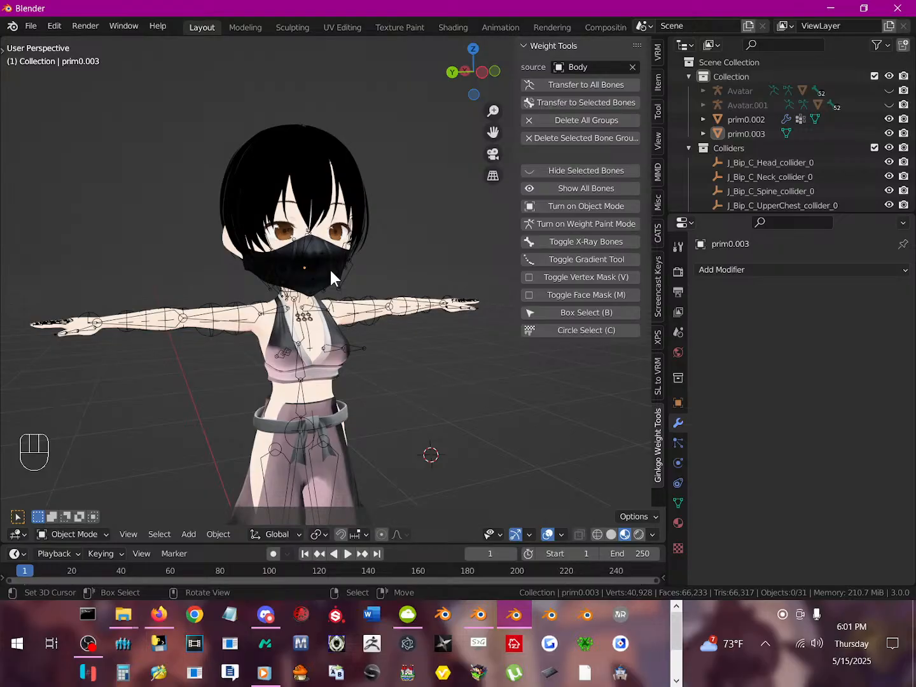
- Add an Armature modifier targeting the avatar's Armature to the mask and transfer the Body's weights to all bones
click(329, 268)
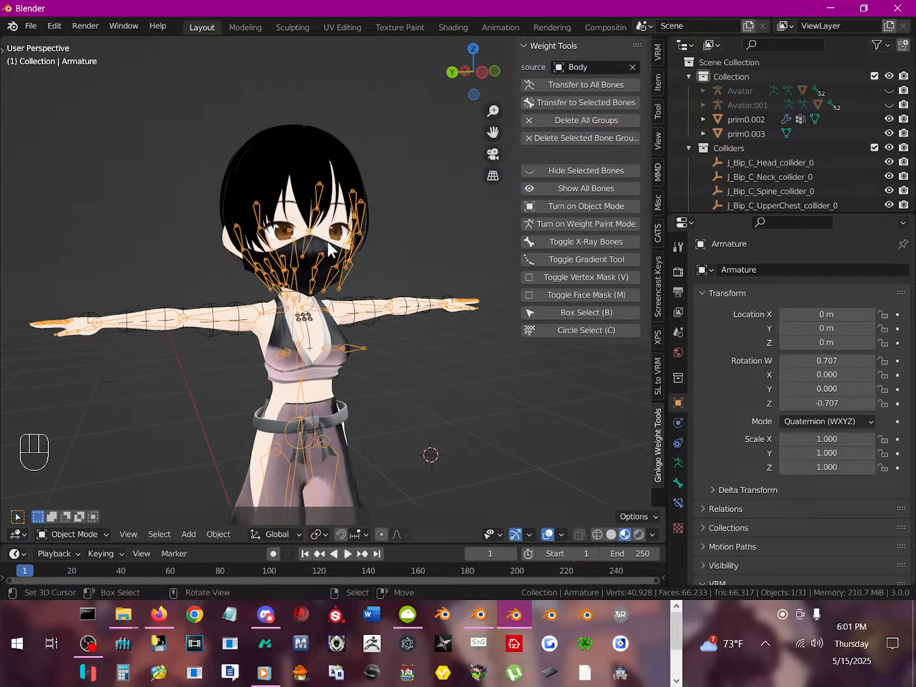
click(342, 252)
click(761, 268)
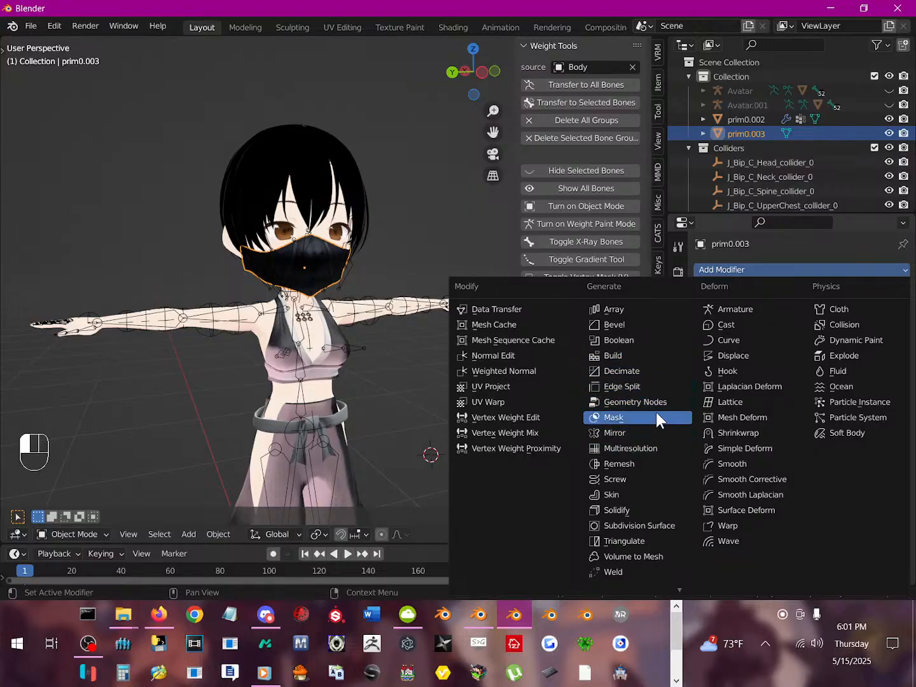
click(742, 311)
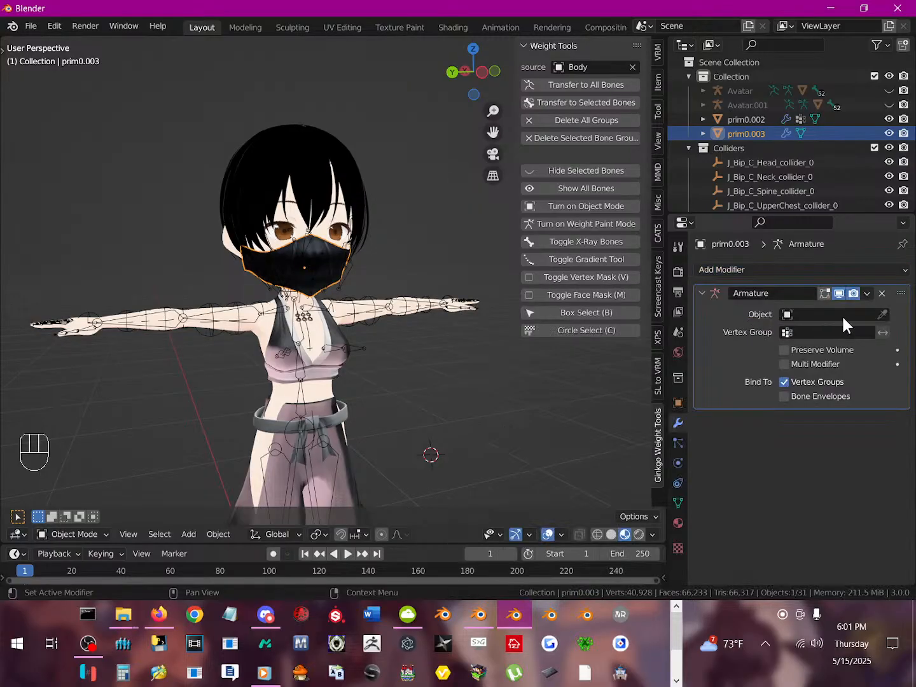
click(883, 314)
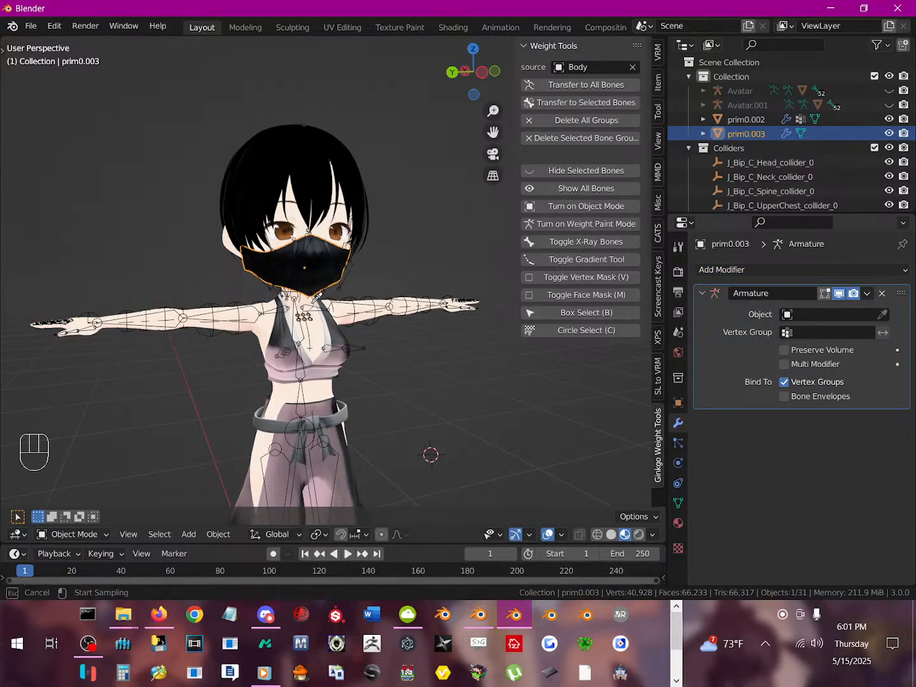
click(320, 306)
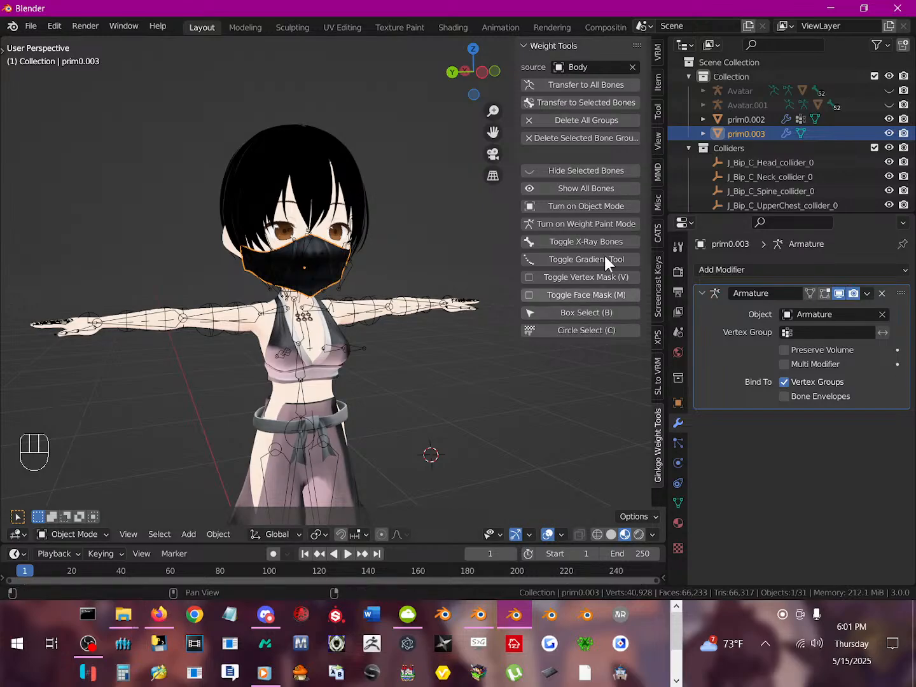
click(580, 84)
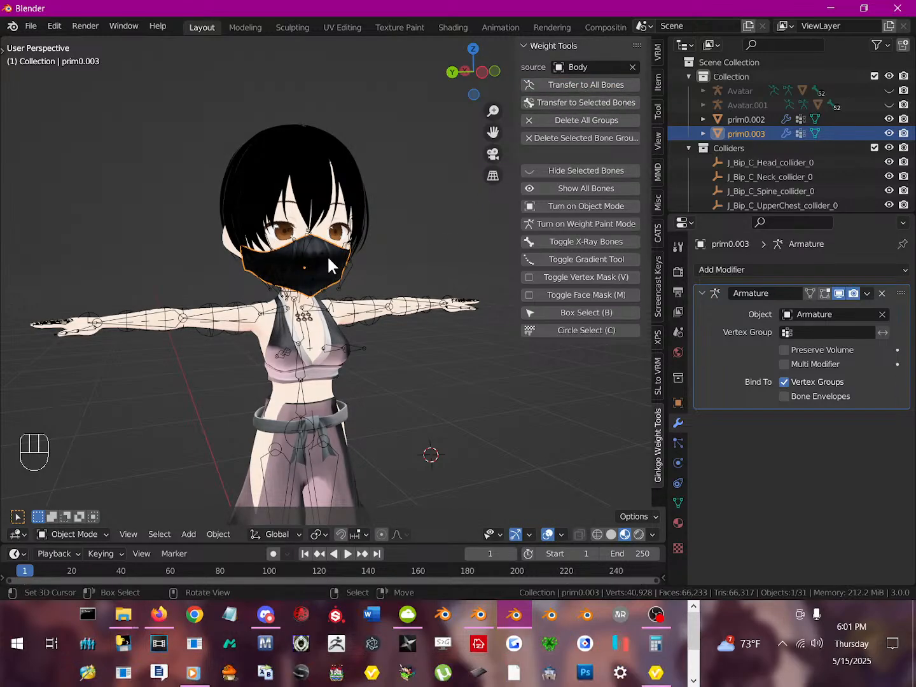
- Select the avatar's armature and switch it to Pose Mode
middle_drag(273, 292, 295, 296)
click(298, 298)
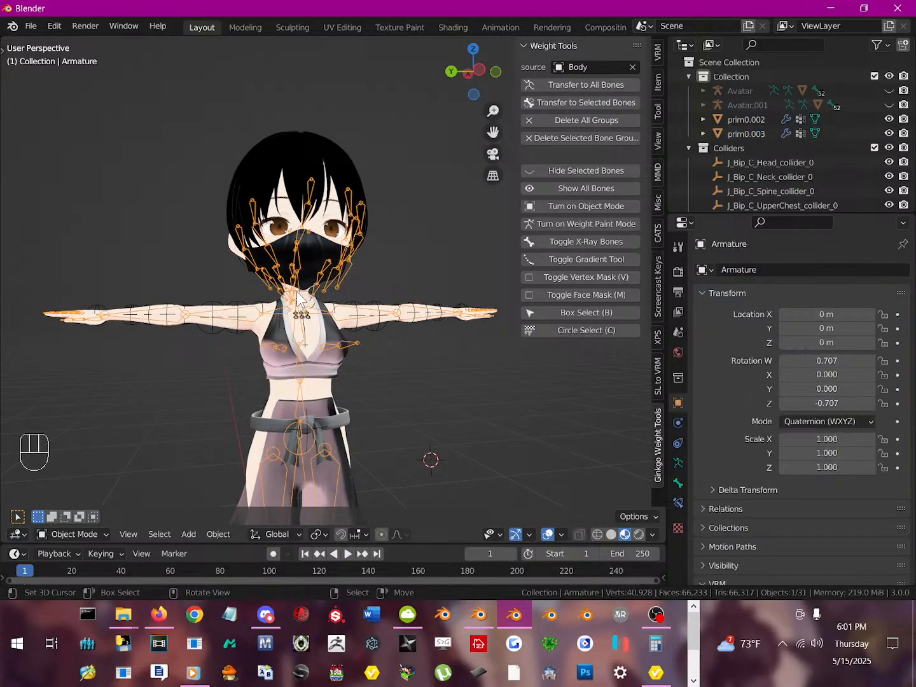
click(297, 297)
click(297, 297)
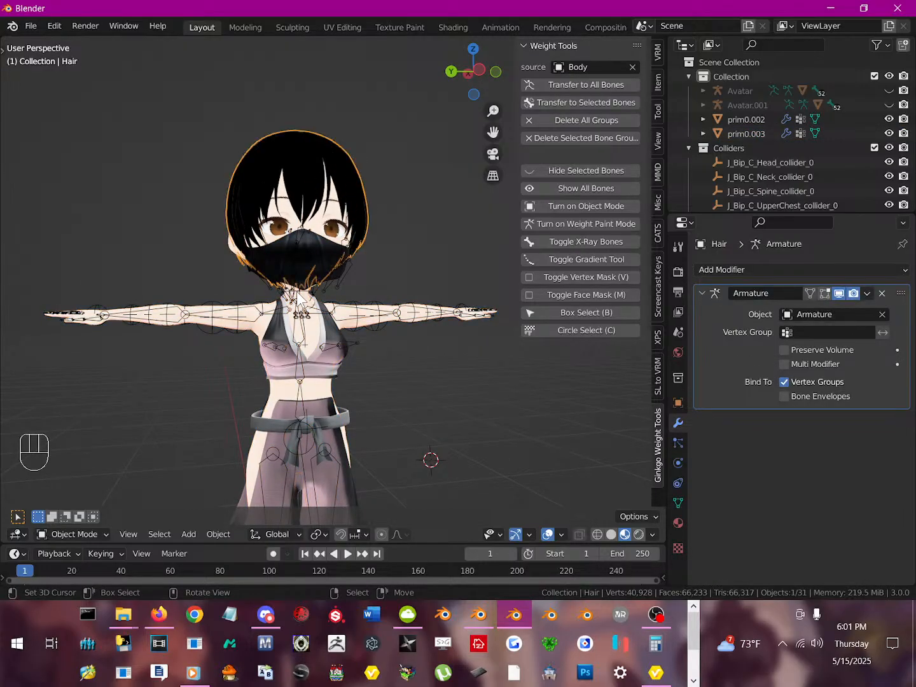
click(297, 298)
click(297, 298)
scroll(298, 298, up, 4)
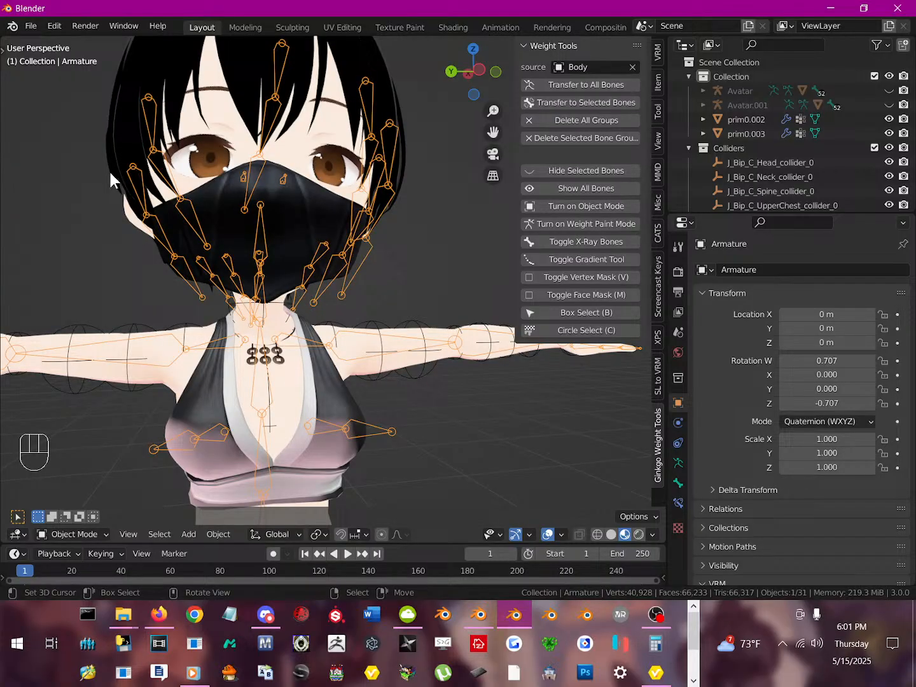
click(99, 534)
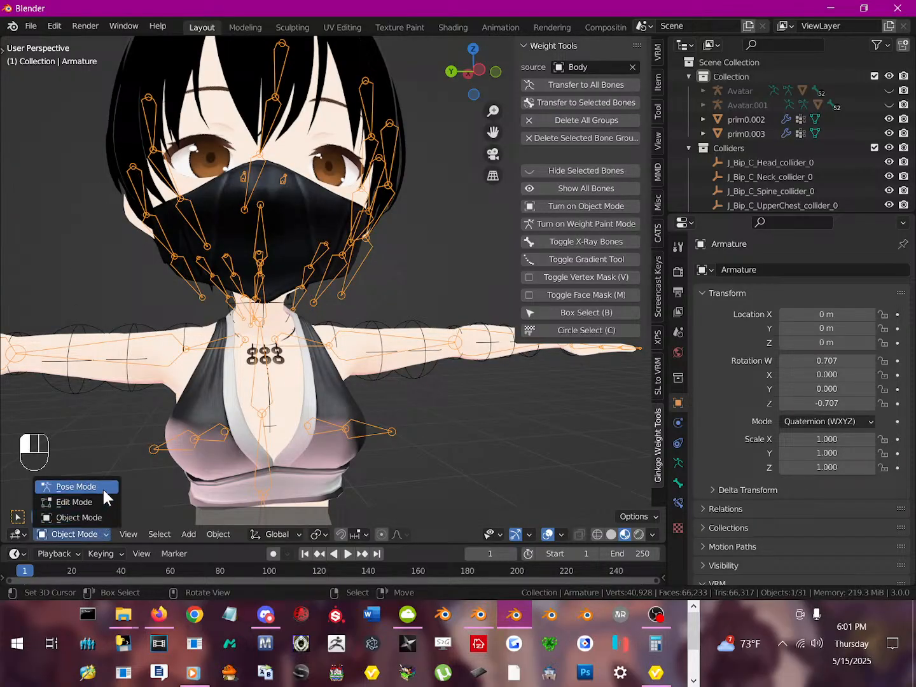
click(103, 489)
- Test-rotate the J_Bip_C_Neck bone to check how the mask follows the head, and cancel the rotation
click(260, 315)
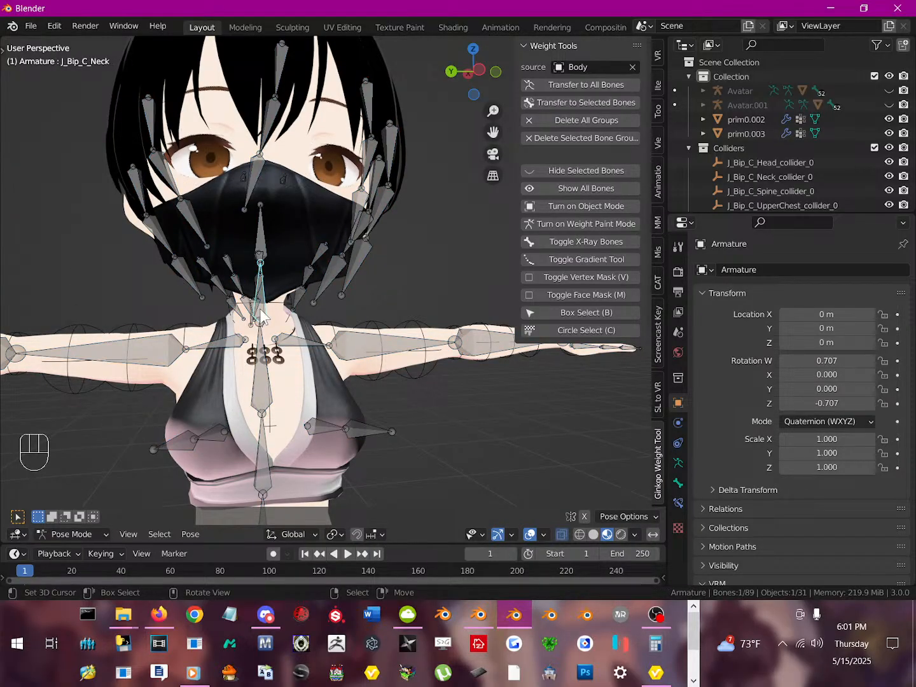
click(261, 315)
key(f)
key(f)
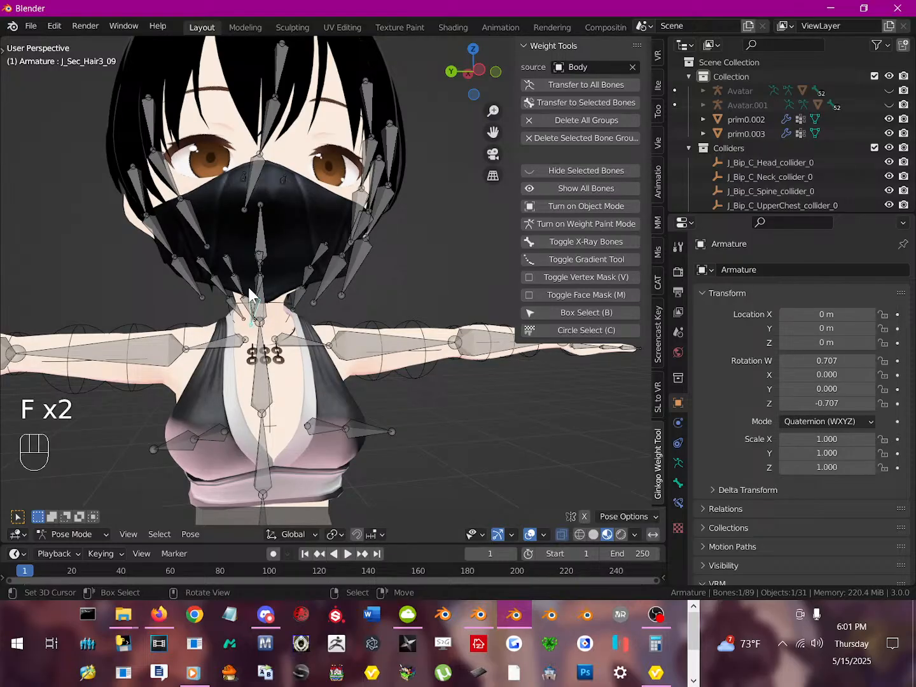
click(249, 295)
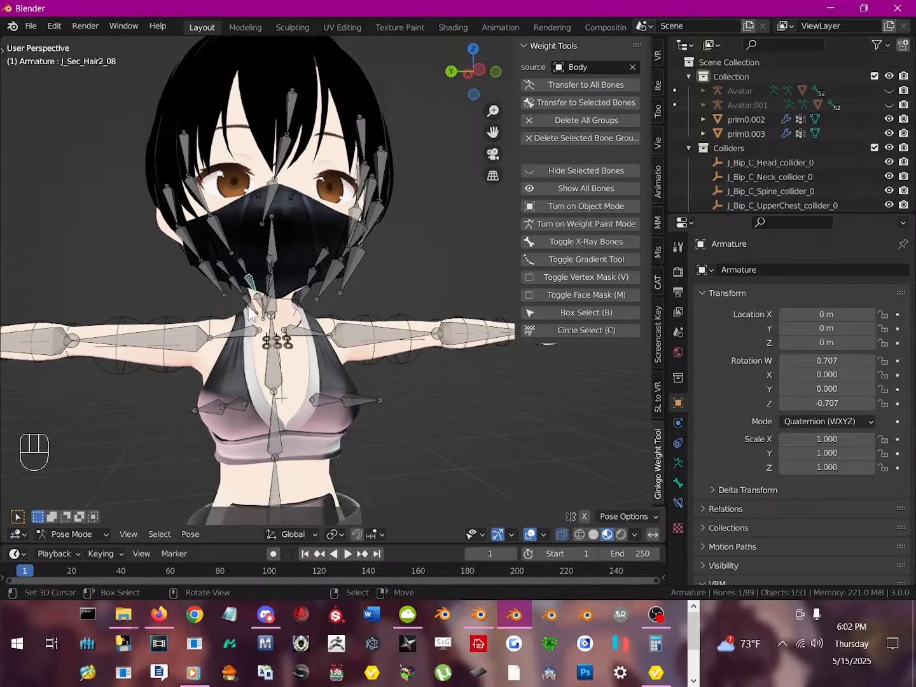
click(261, 302)
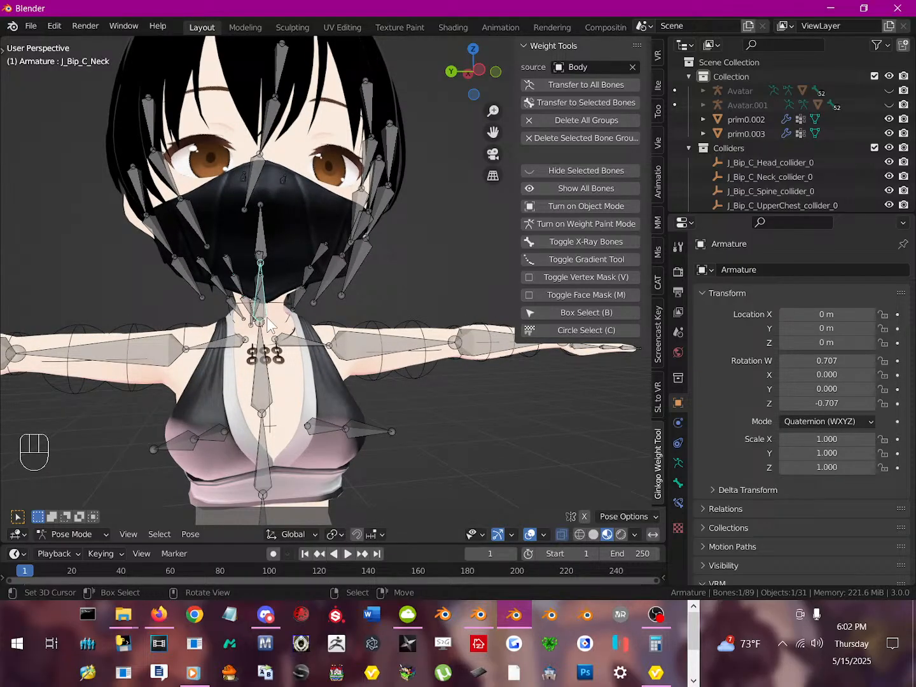
key(f)
key(r)
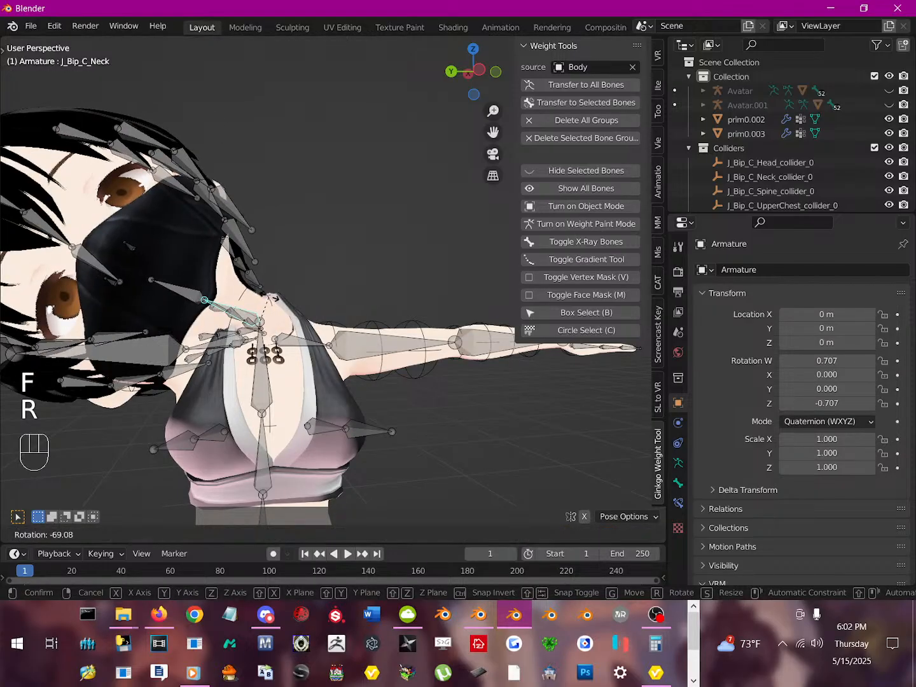
key(r)
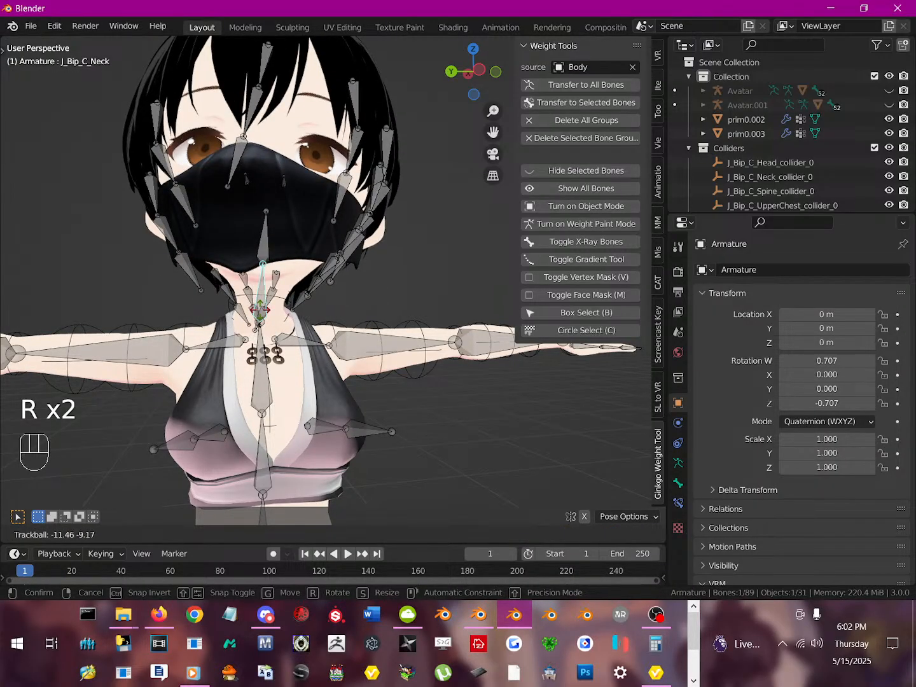
right_click(266, 335)
scroll(346, 301, up, 1)
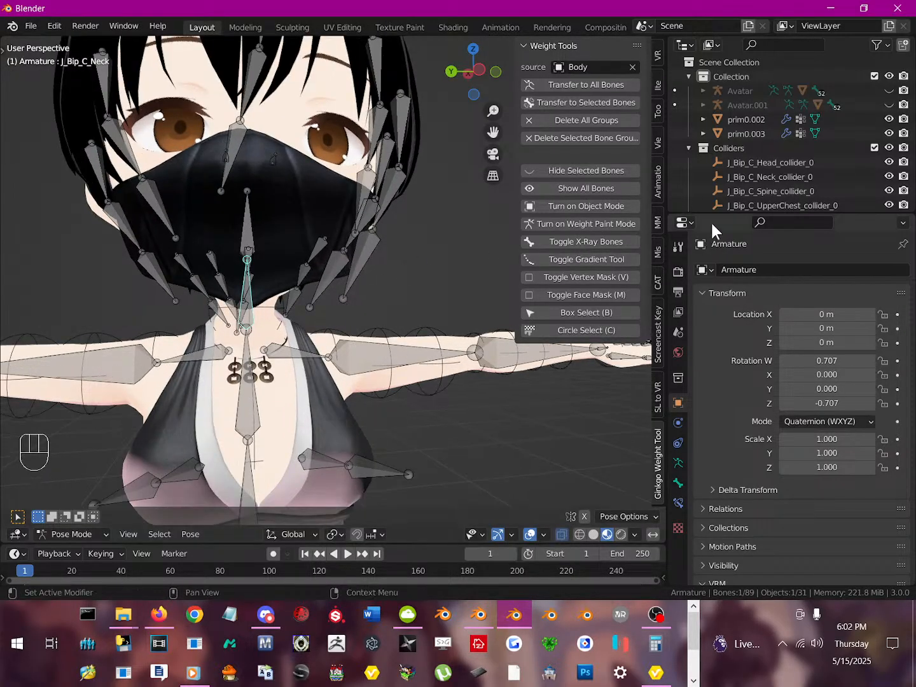
scroll(313, 244, down, 5)
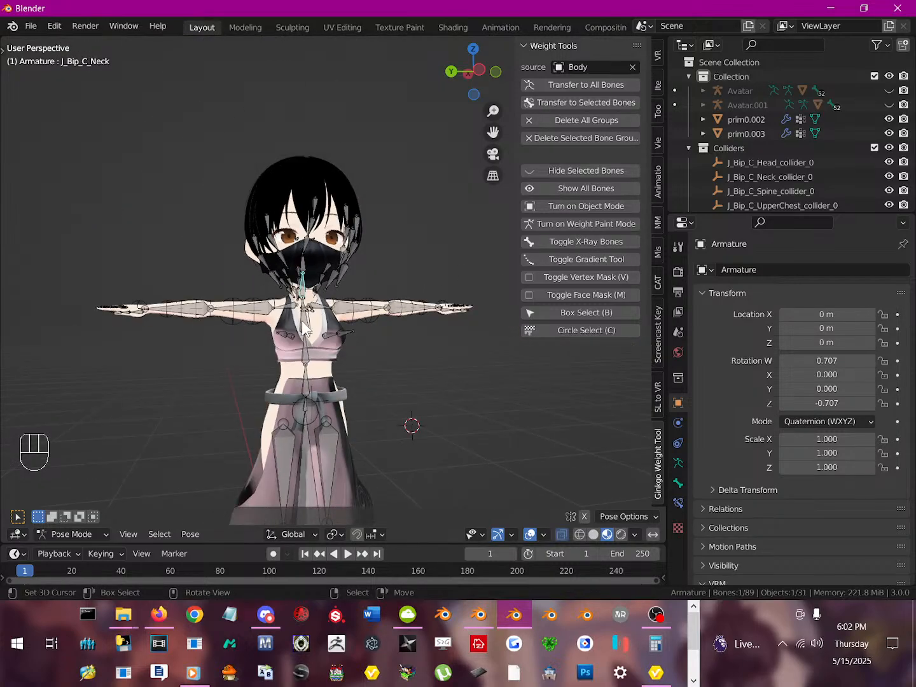
middle_drag(308, 330, 421, 337)
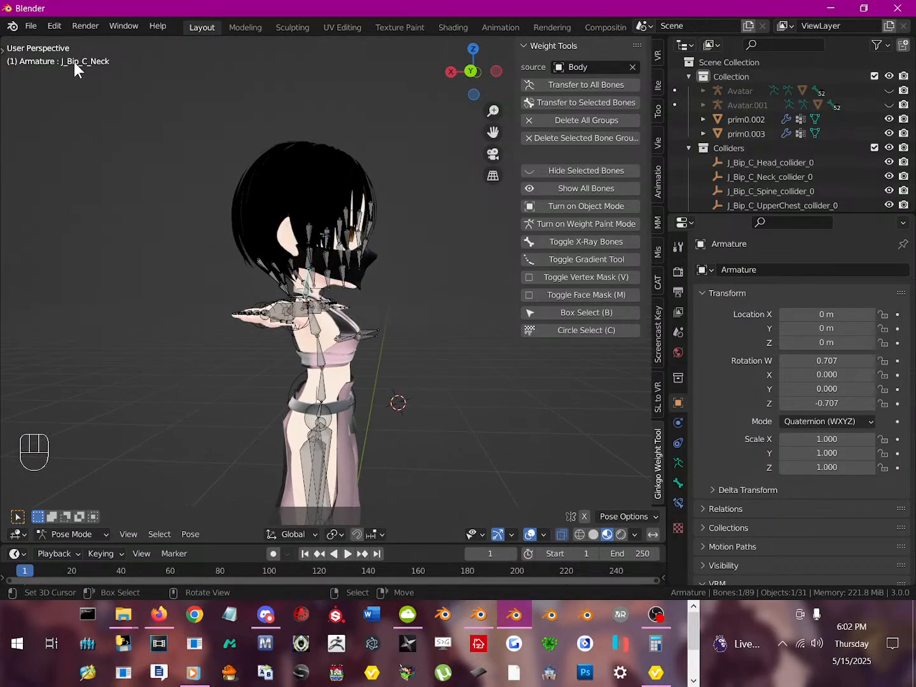
- Start a COLLADA (.dae) import and browse to the aki folder on the desktop
click(33, 25)
mouse_move(88, 217)
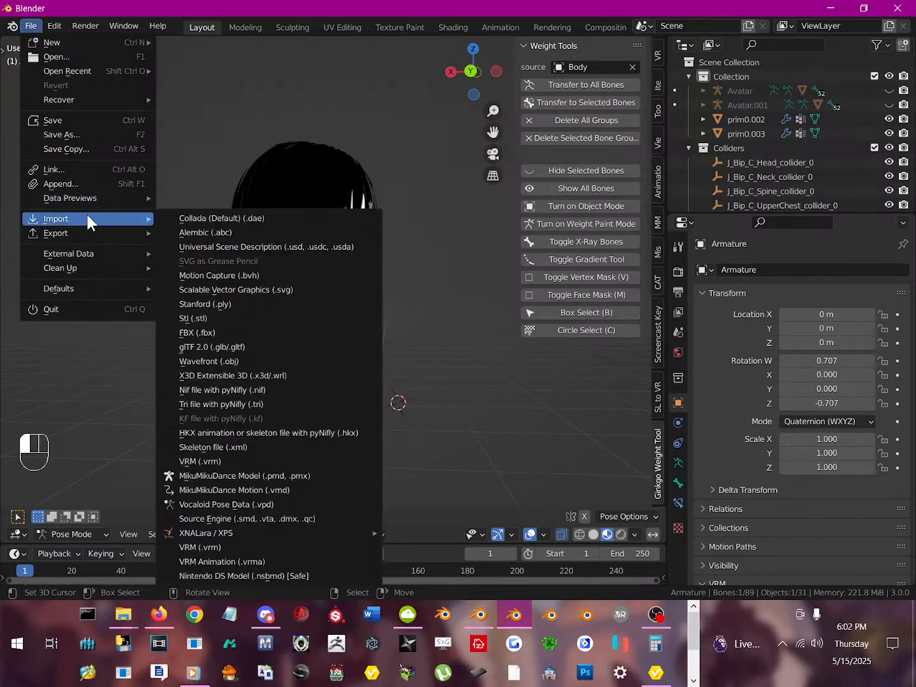
click(252, 216)
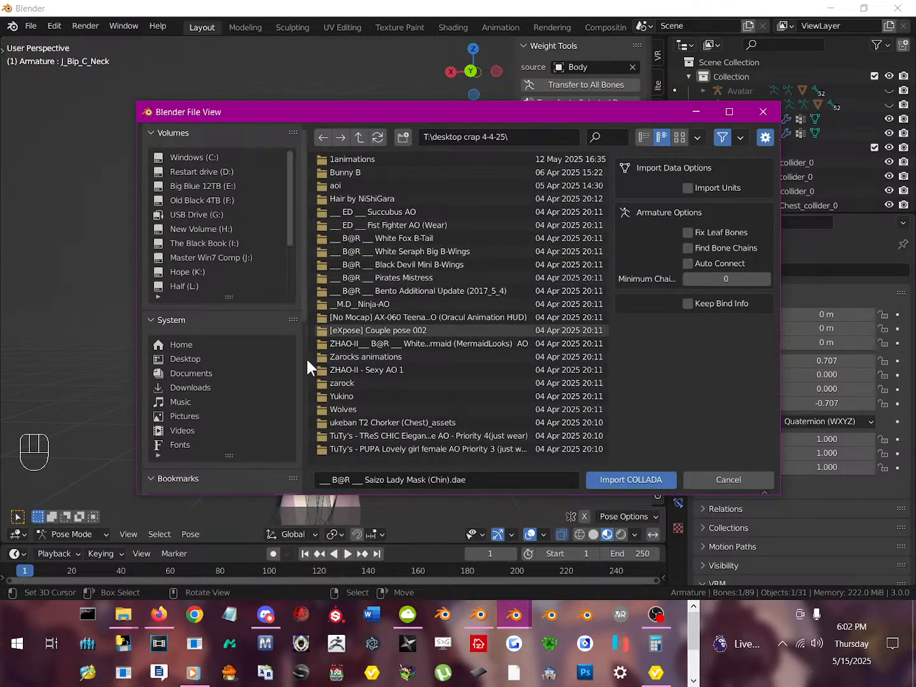
scroll(242, 376, down, 7)
click(204, 346)
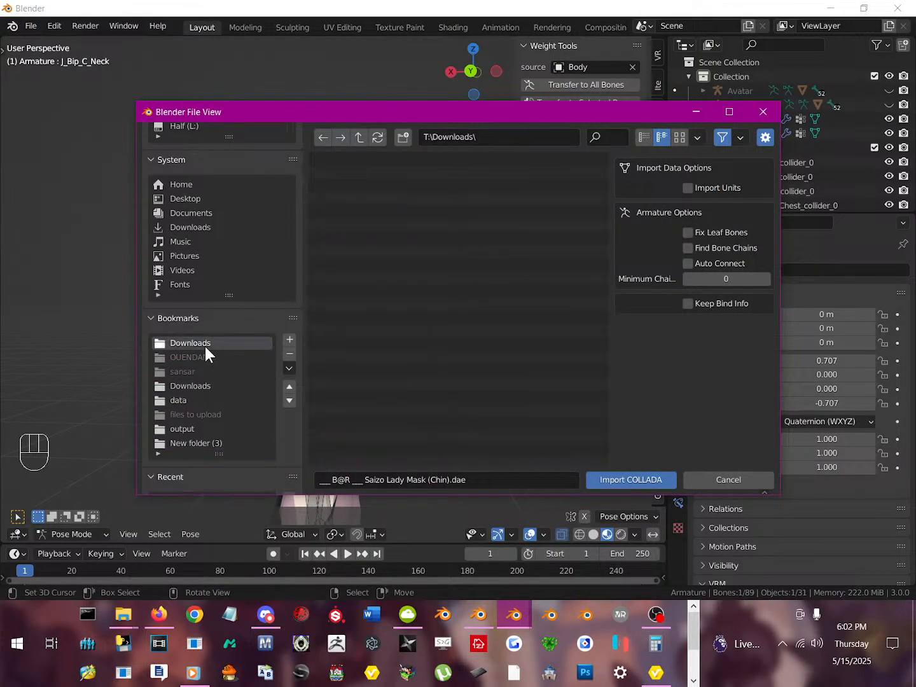
scroll(204, 347, down, 4)
click(198, 365)
click(211, 378)
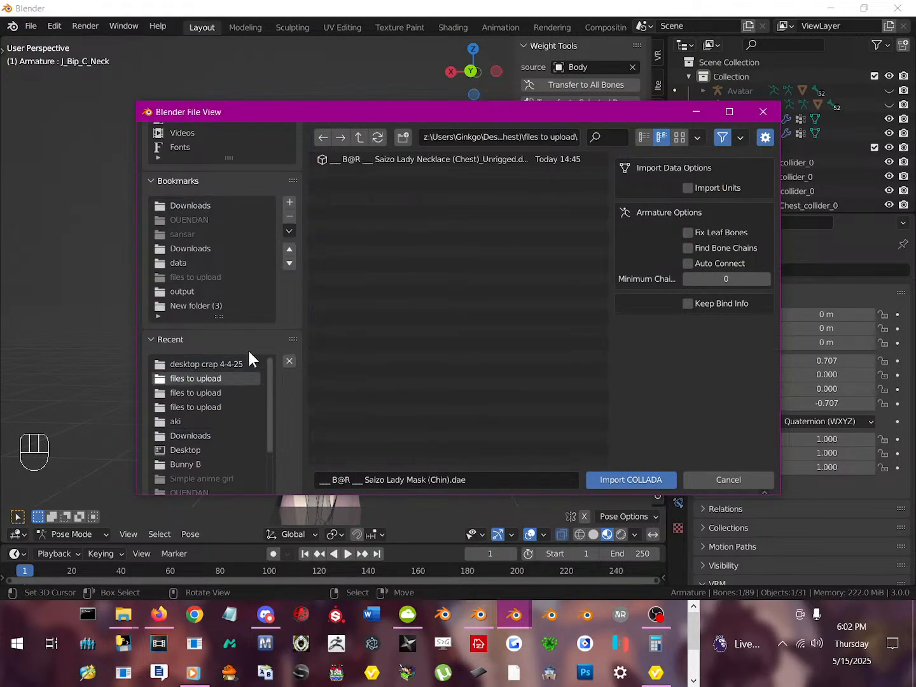
click(357, 139)
click(358, 137)
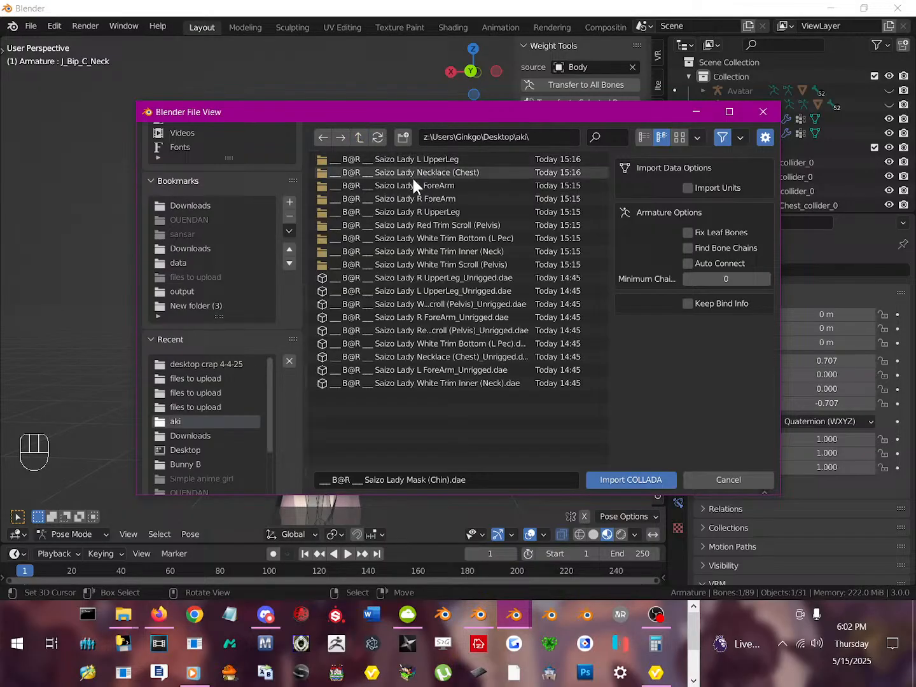
- Import the model from the "files to upload" subfolder of the Saizo Lady Red Trim Scroll (Pelvis) folder
double_click(439, 226)
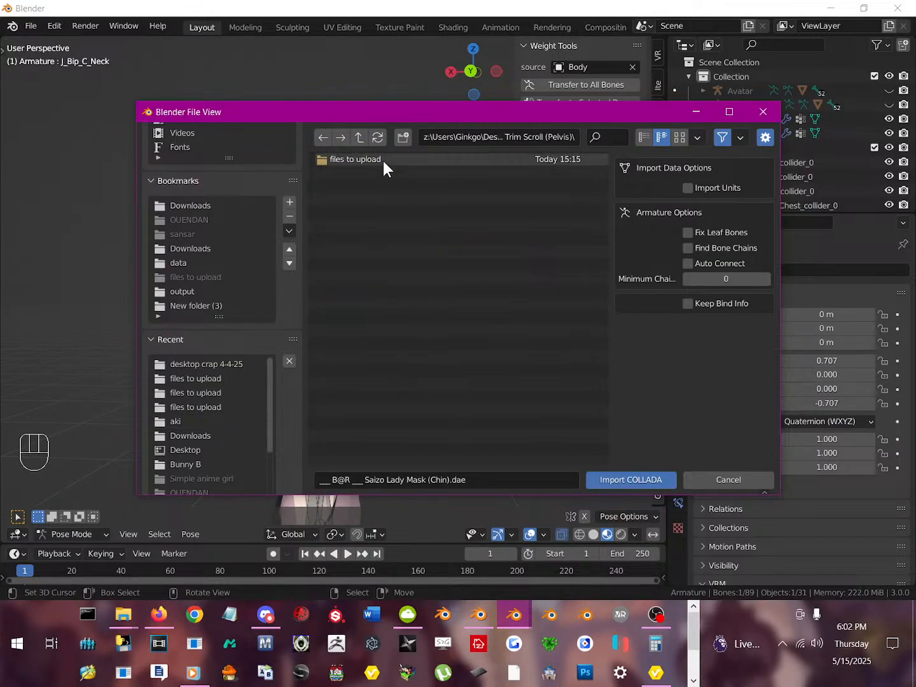
double_click(383, 161)
double_click(382, 160)
scroll(389, 312, down, 4)
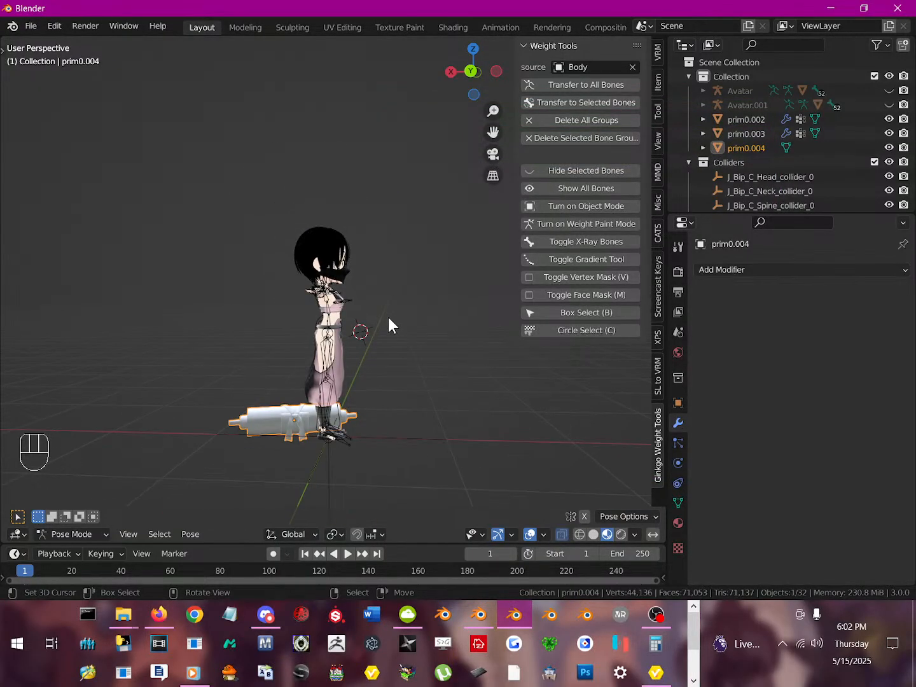
- Move the imported scroll up by about 1.06 m along Z to the avatar's waist height
scroll(317, 406, up, 1)
click(284, 432)
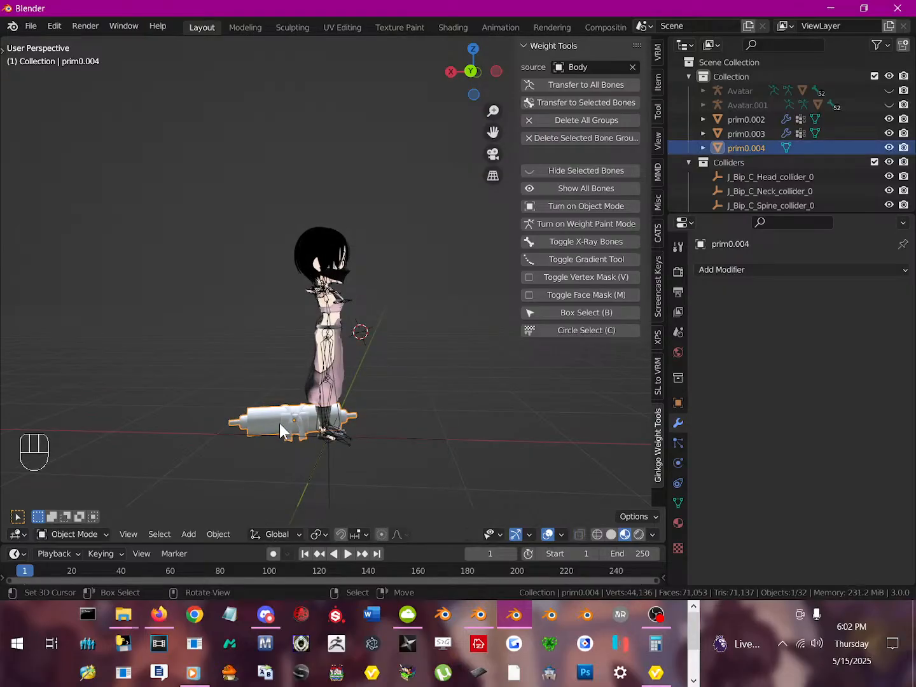
key(g)
click(308, 322)
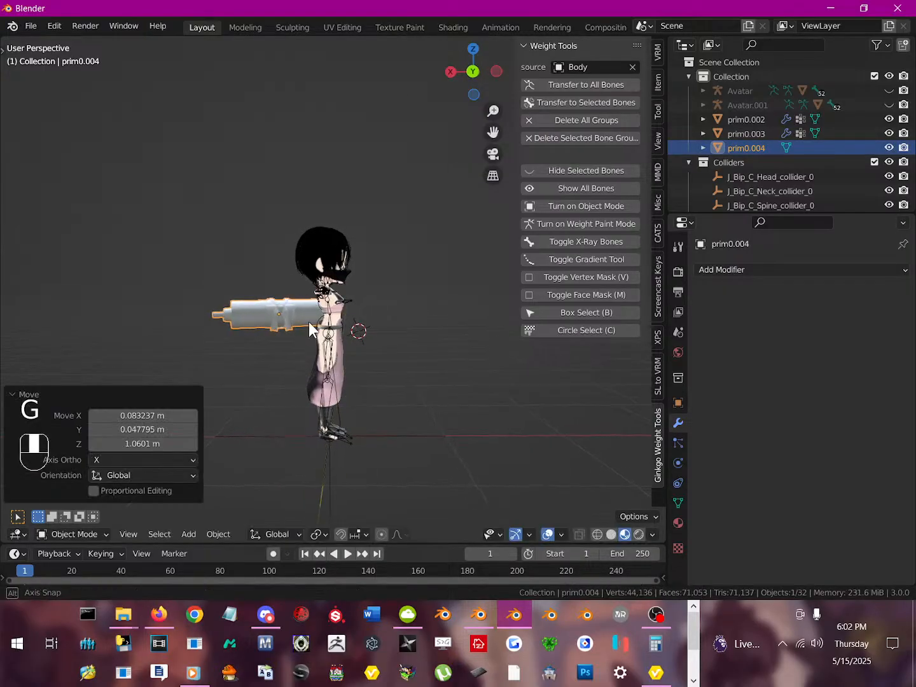
- Rotate the scroll crosswise behind the avatar with a trackball rotation of about 55° and 221°, plus about 14.4° in the view plane
middle_drag(308, 323, 335, 346)
middle_drag(220, 358, 306, 357)
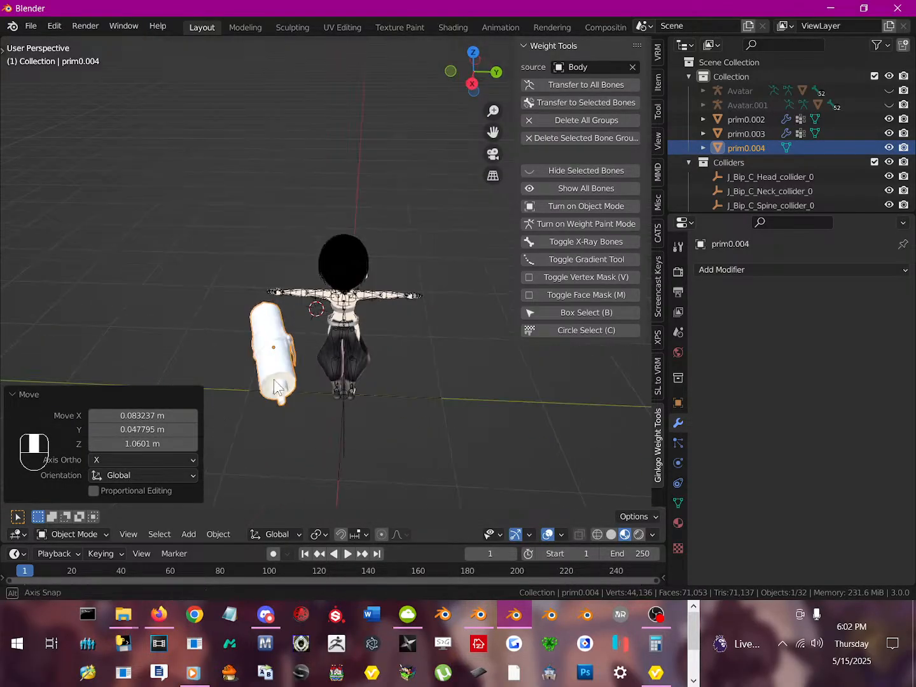
key(r)
key(r)
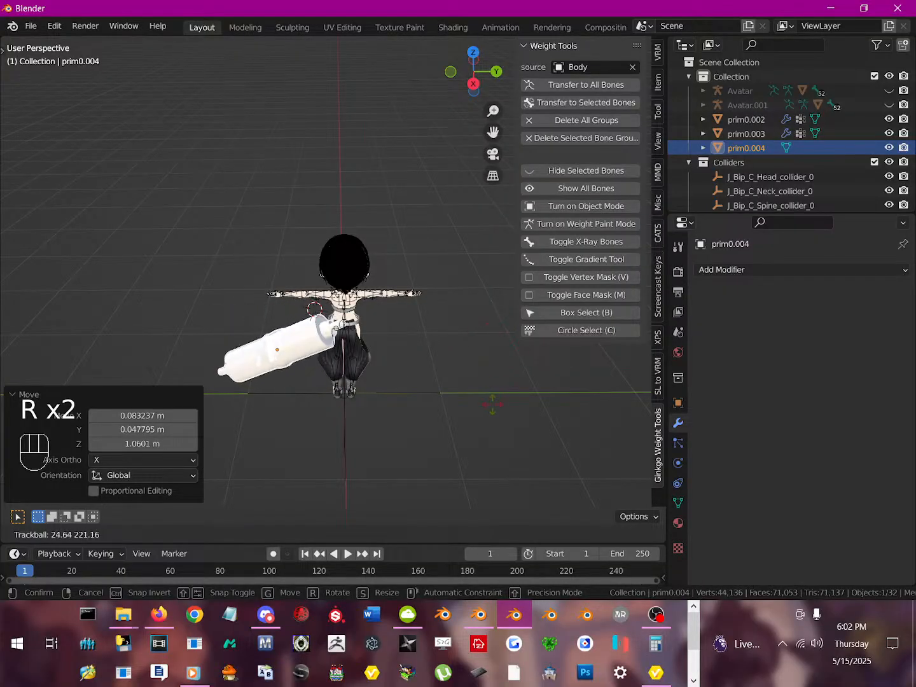
click(493, 439)
key(r)
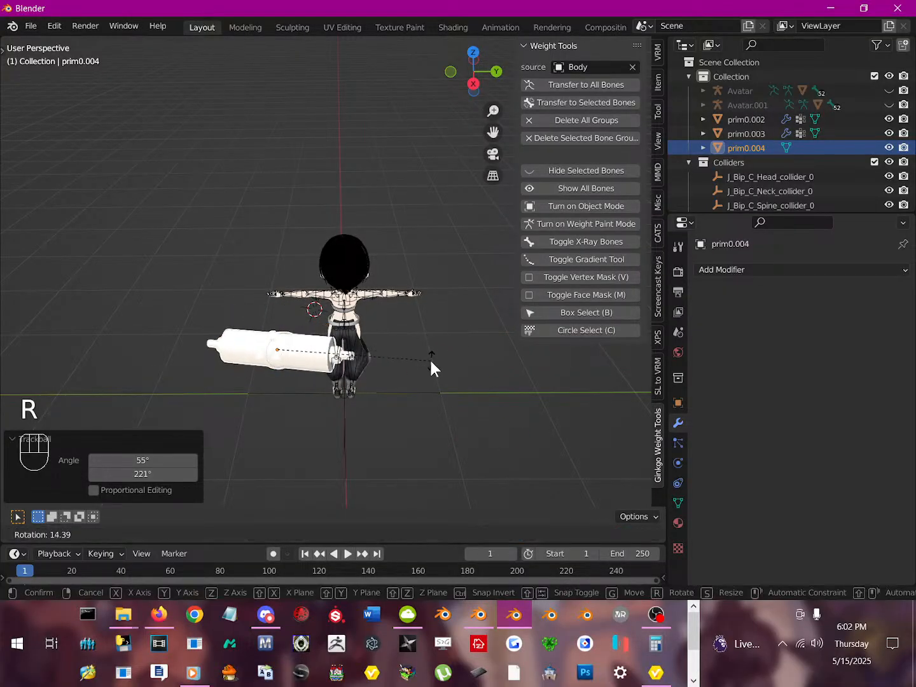
click(429, 358)
- Turn the scroll with a trackball rotation of about 87.7° and -5.73°, plus about -16.7° in the view plane
middle_drag(273, 363, 261, 391)
key(r)
key(r)
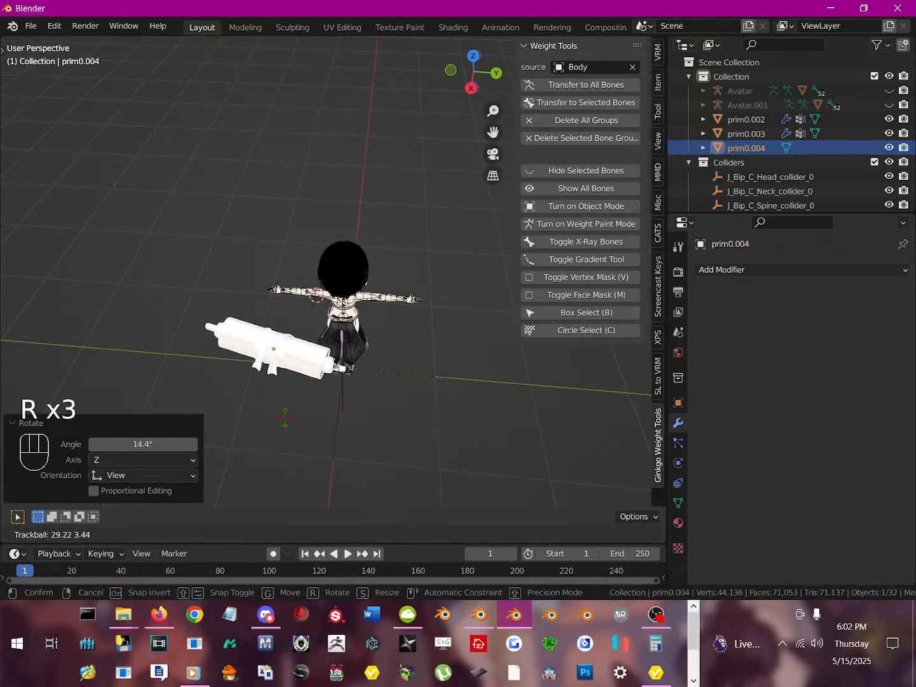
click(318, 458)
key(r)
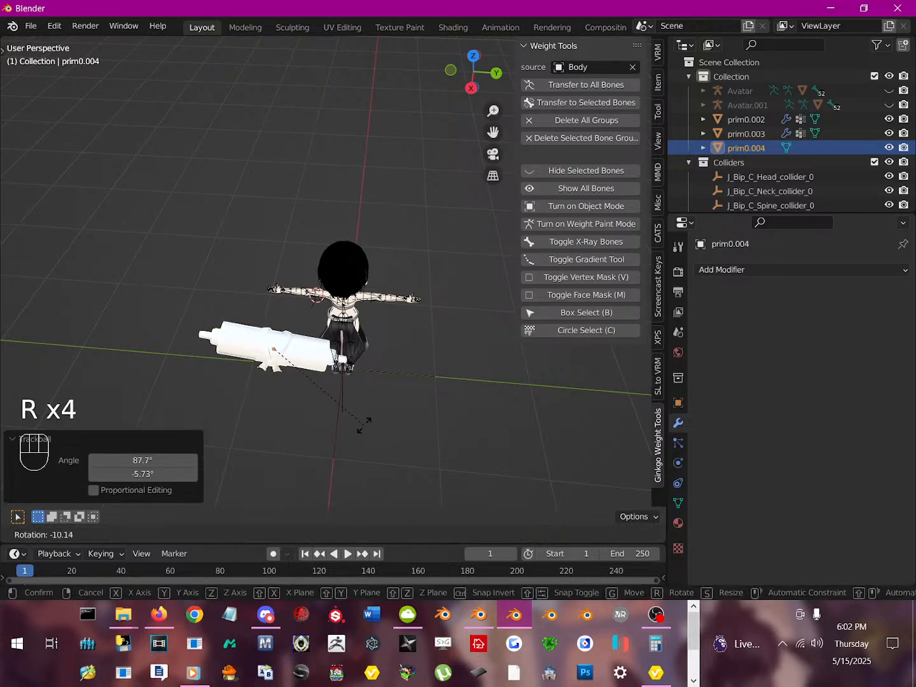
click(305, 381)
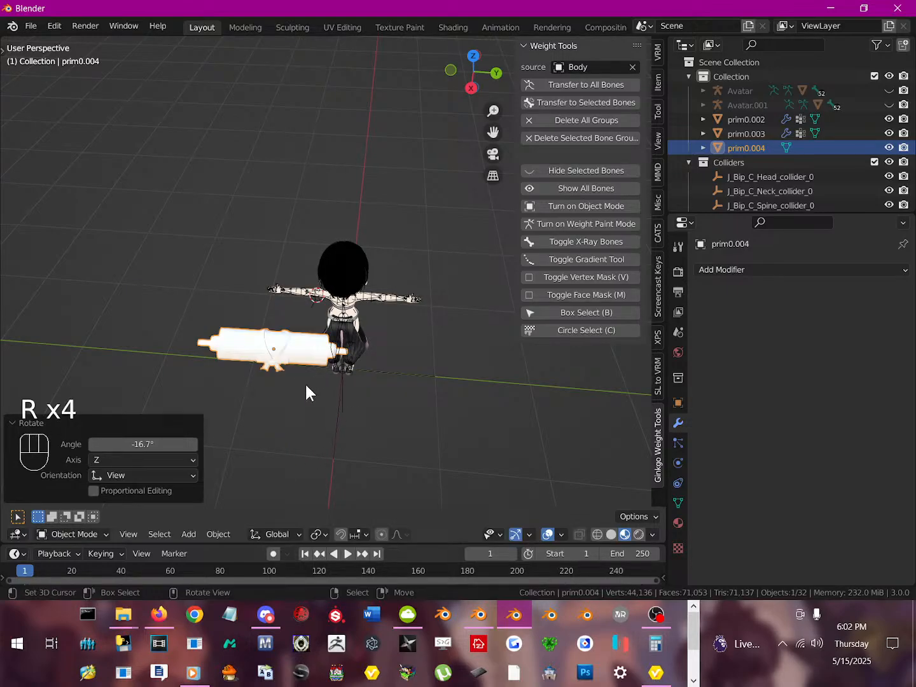
- Center the scroll behind the avatar's waist, moving it about 0.56 m along Y and lowering it about 0.24 m along Z
key(g)
click(372, 364)
middle_drag(372, 363, 327, 328)
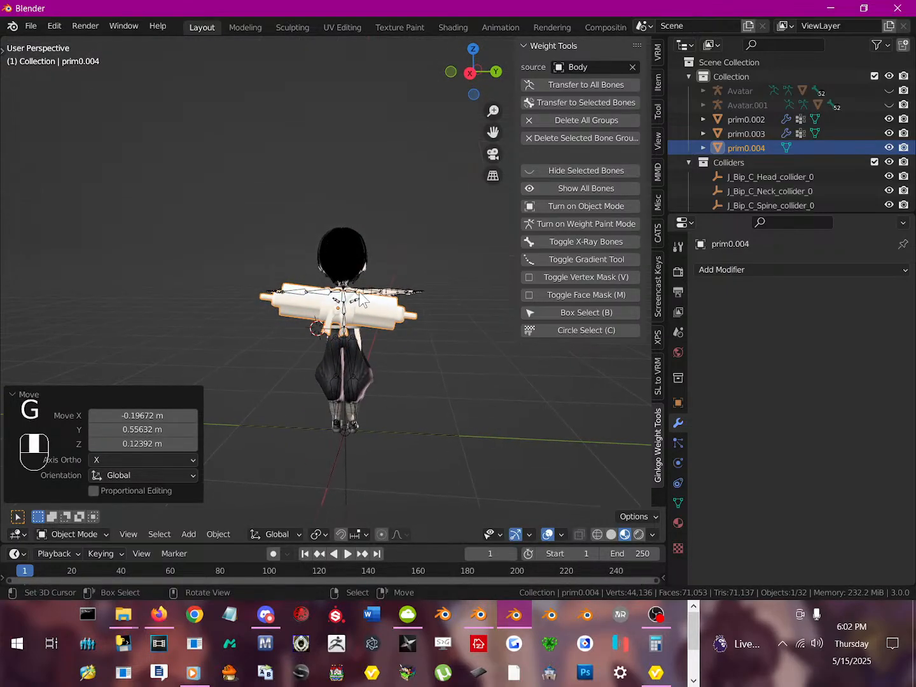
key(g)
click(438, 379)
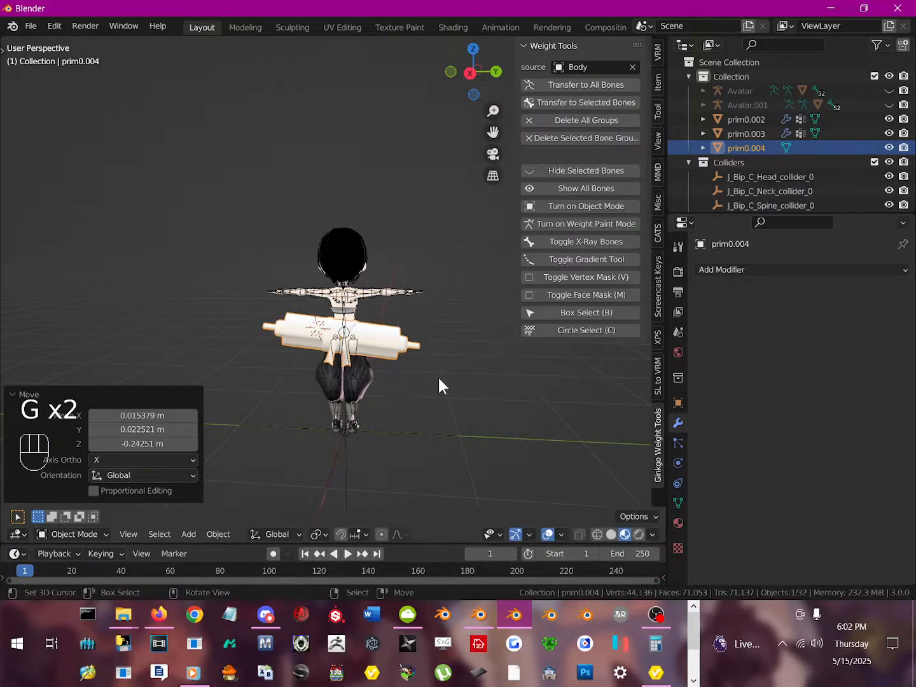
- Level the scroll with view-plane rotations of about -6.8° and -0.29° and trackball rotations of about 12°/-4.58° and 2.29°/-2.86°
key(r)
click(430, 365)
key(r)
key(r)
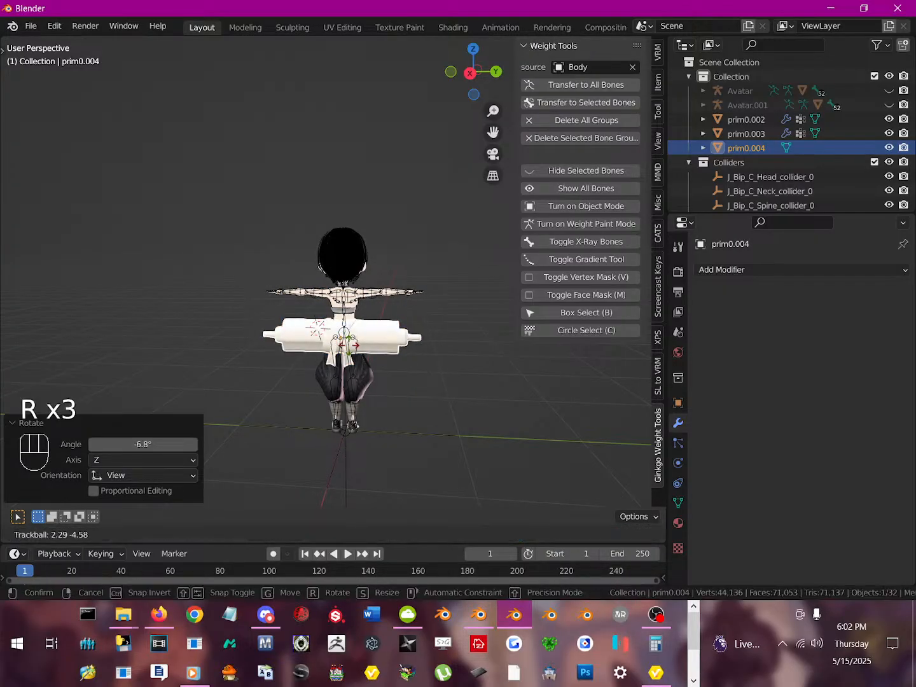
click(348, 363)
key(r)
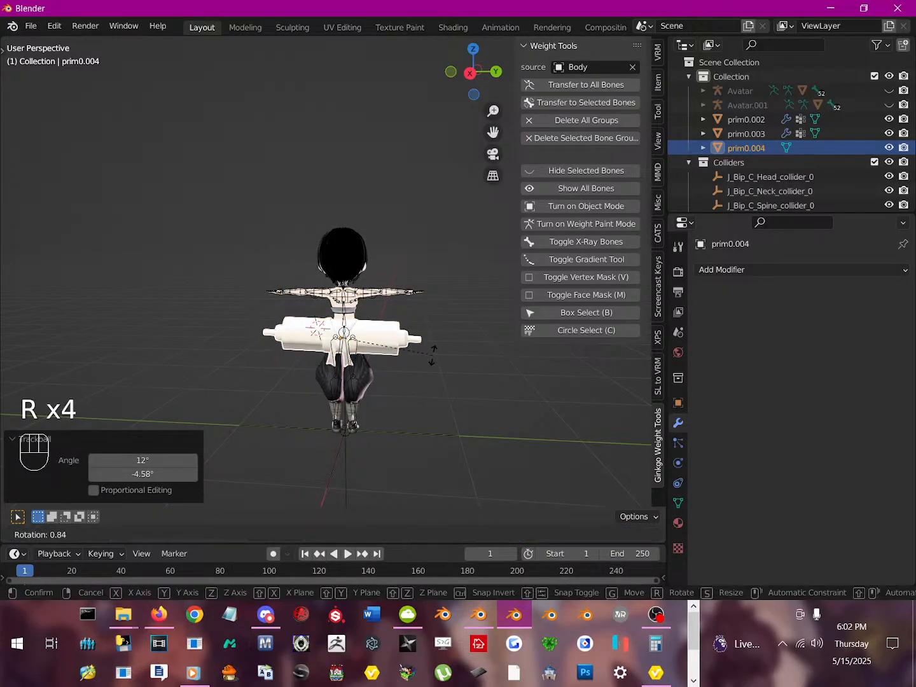
click(435, 353)
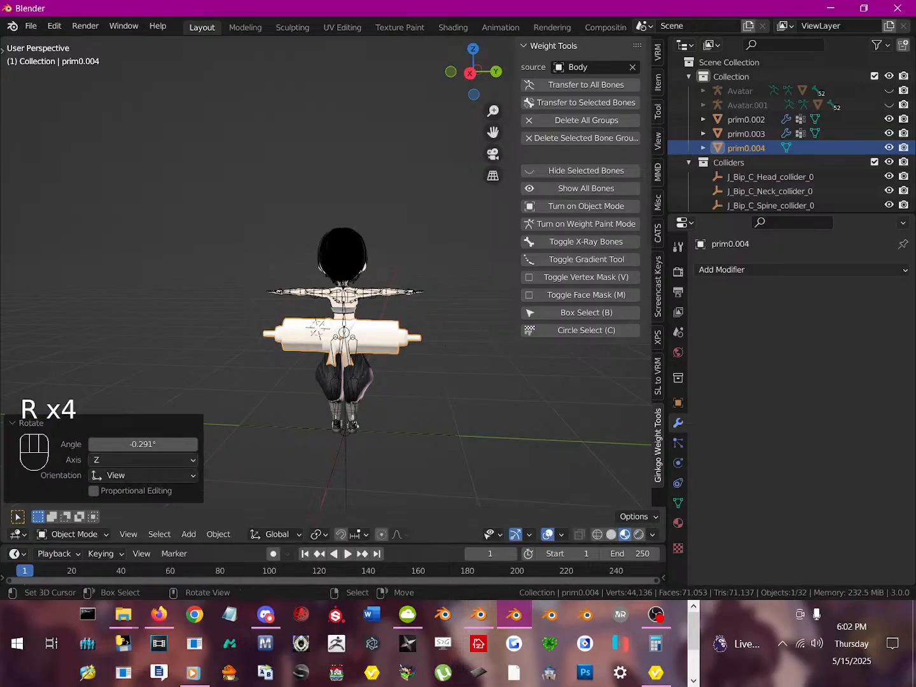
key(r)
key(r)
click(428, 358)
- Move the scroll about -0.11 m along X from a side view so it sits against the avatar's lower back
middle_drag(428, 358, 276, 347)
key(g)
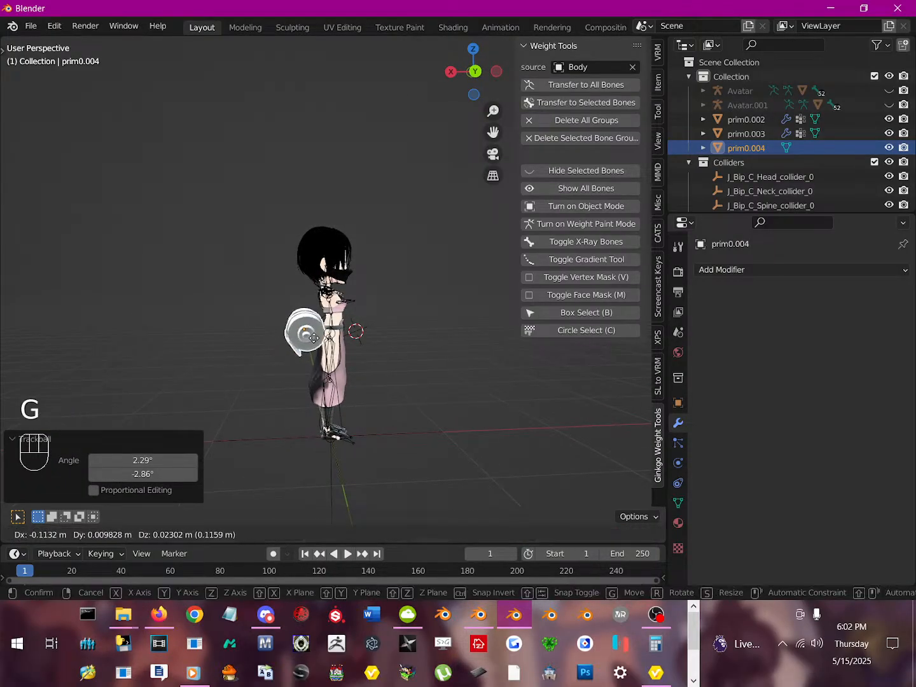
click(316, 337)
middle_drag(316, 336, 406, 359)
scroll(456, 348, up, 2)
right_drag(425, 378, 430, 377)
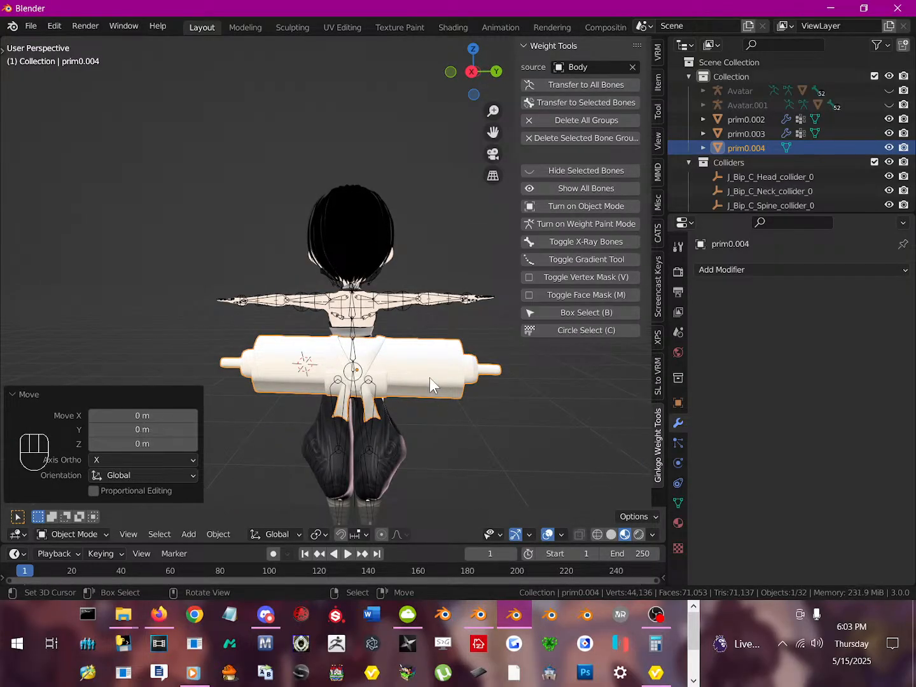
- Change the surface shader of the scroll's Material7-material to MToon_unversioned
click(677, 547)
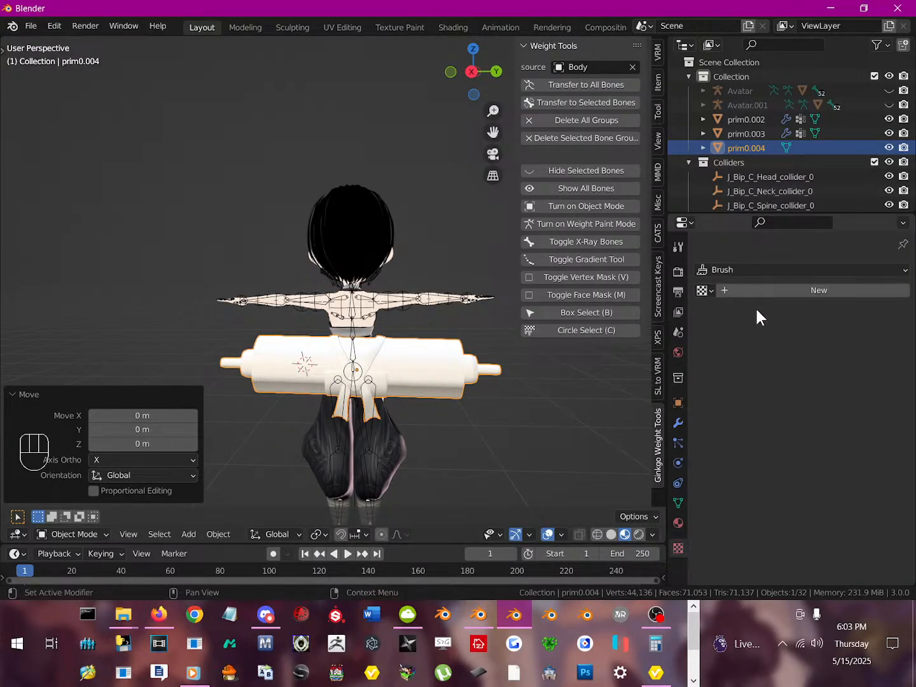
click(679, 524)
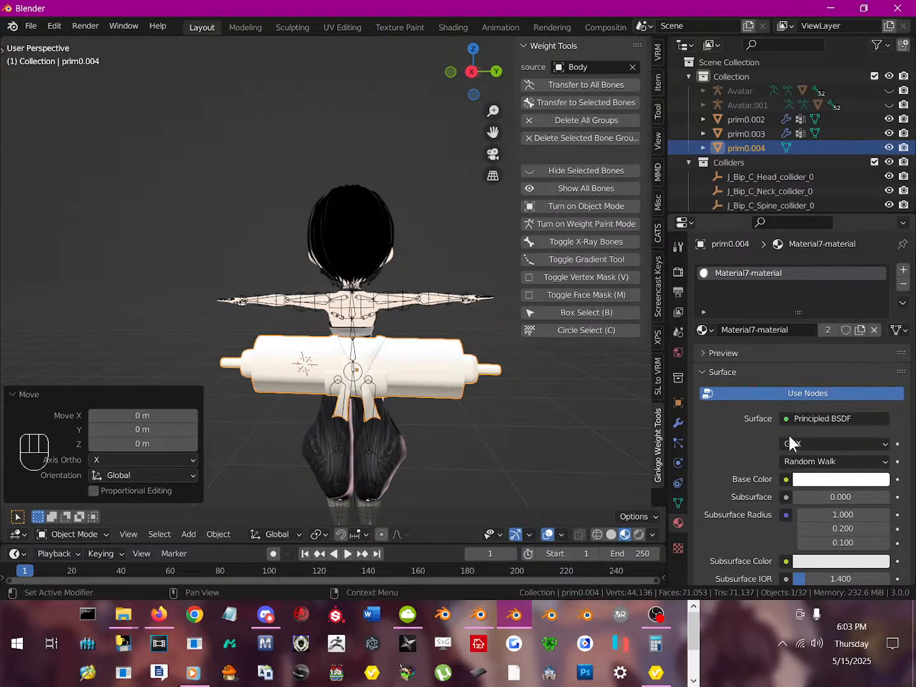
scroll(785, 441, down, 3)
click(816, 352)
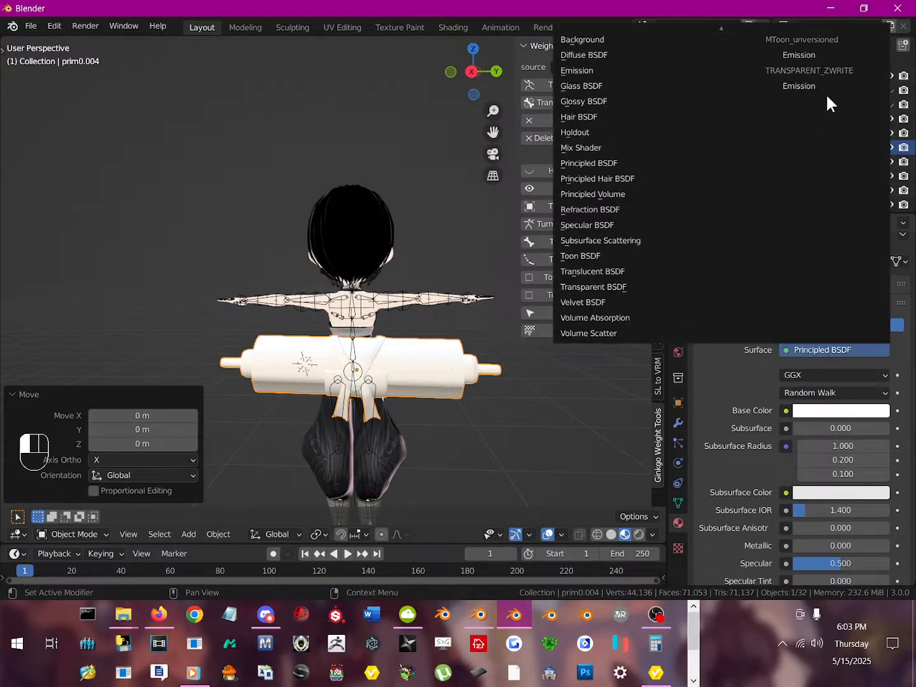
click(824, 55)
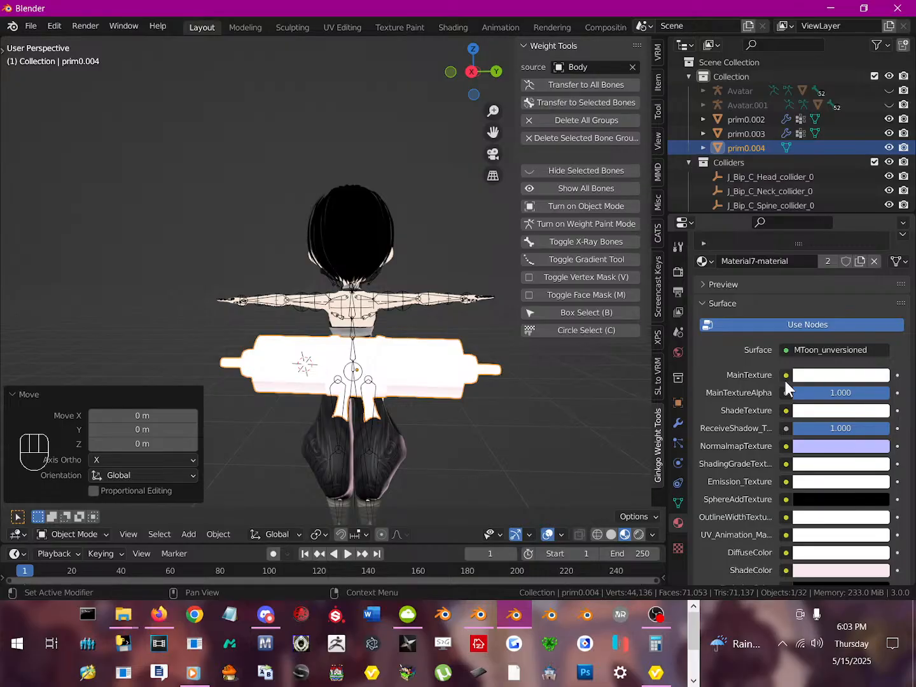
- Load 4a4b44e9-0a8f-13a7-4938-4f32bad54337.png from the scroll's "files to upload" folder as the material's MainTexture image
click(787, 376)
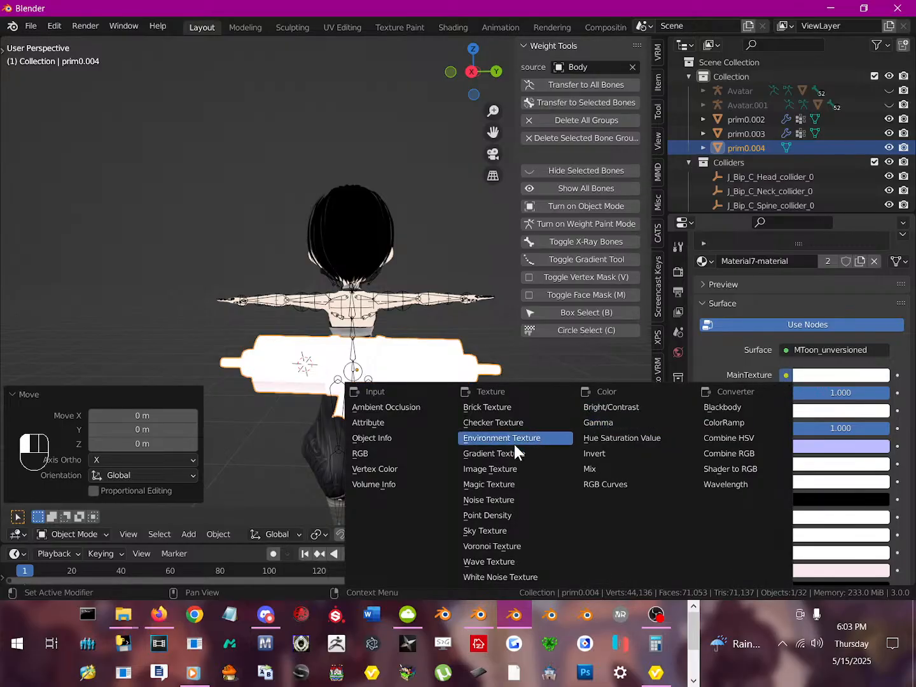
click(515, 471)
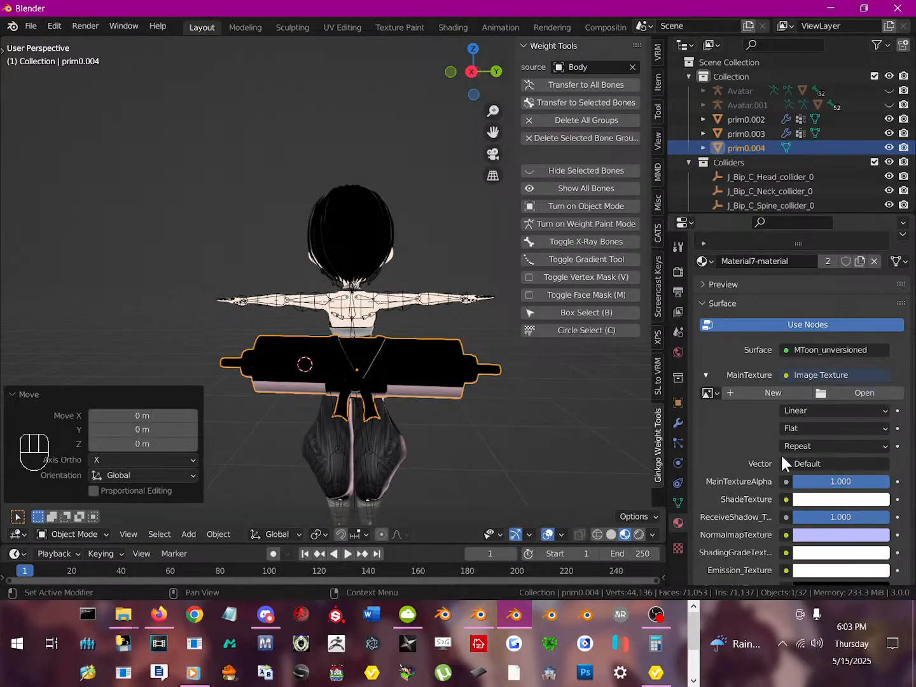
click(706, 394)
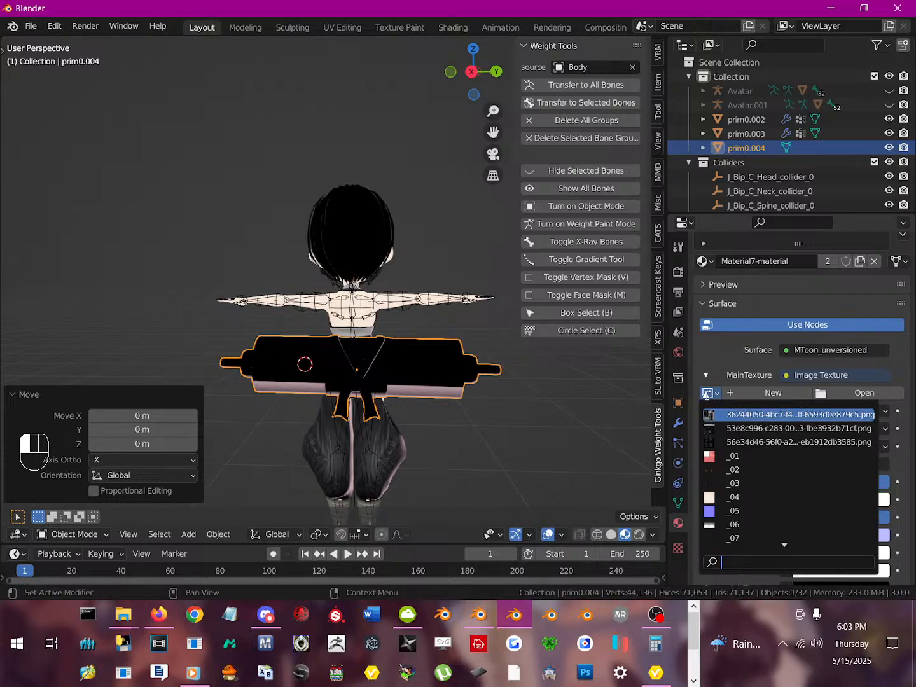
click(706, 395)
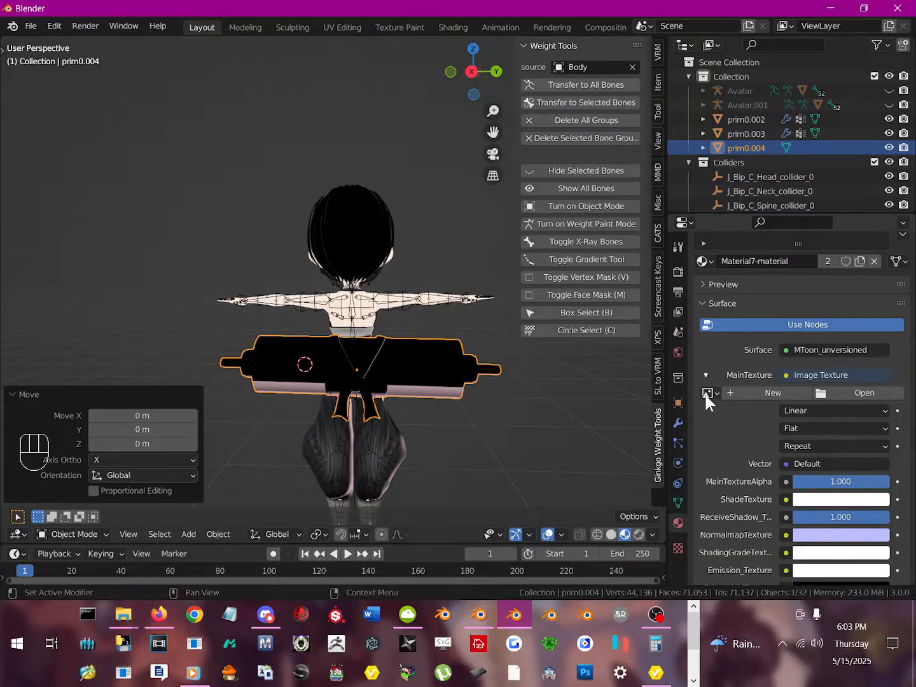
click(873, 392)
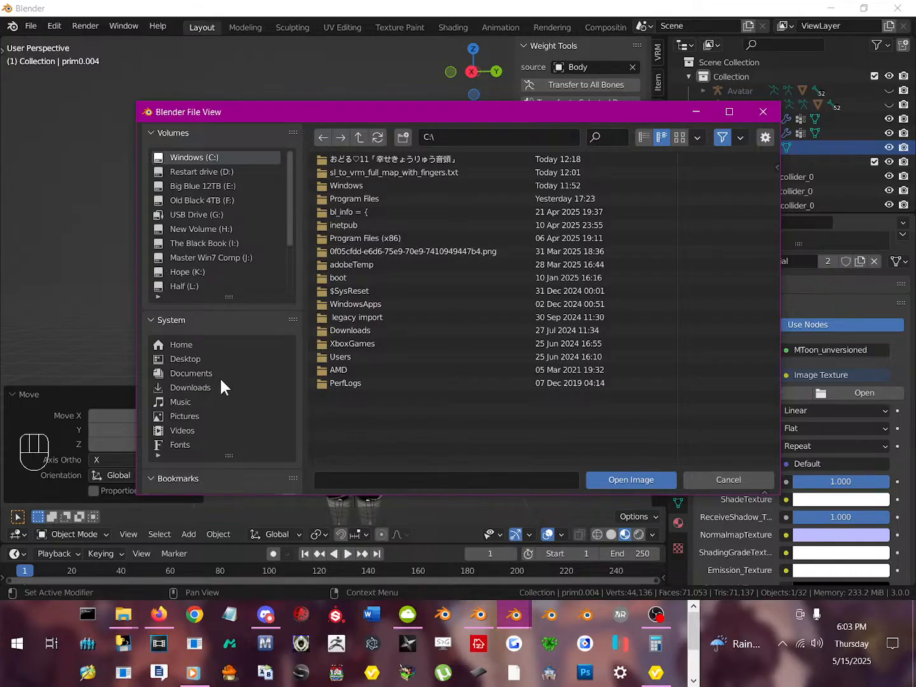
scroll(221, 385, down, 8)
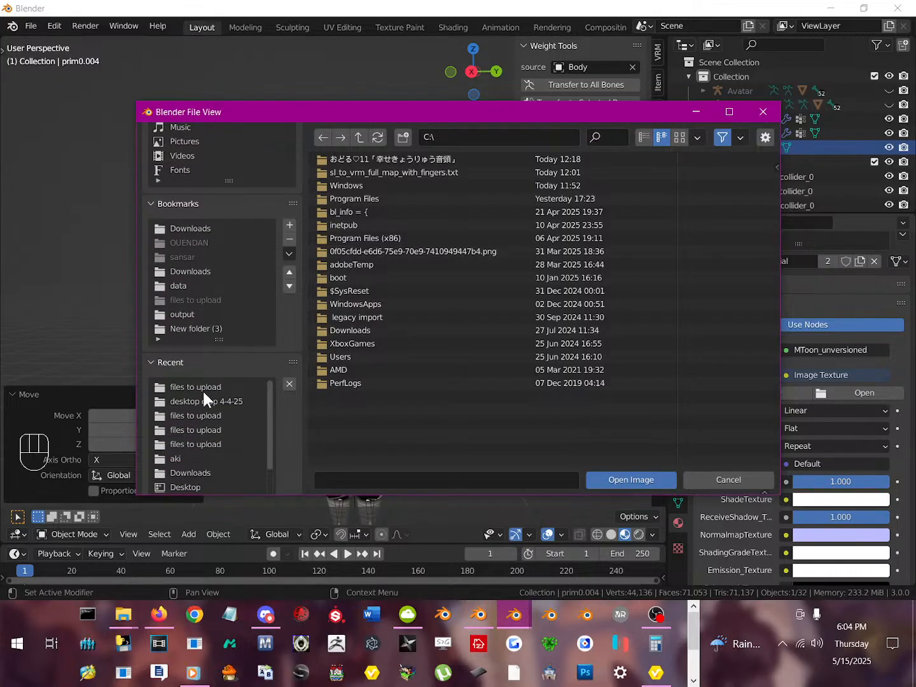
click(203, 391)
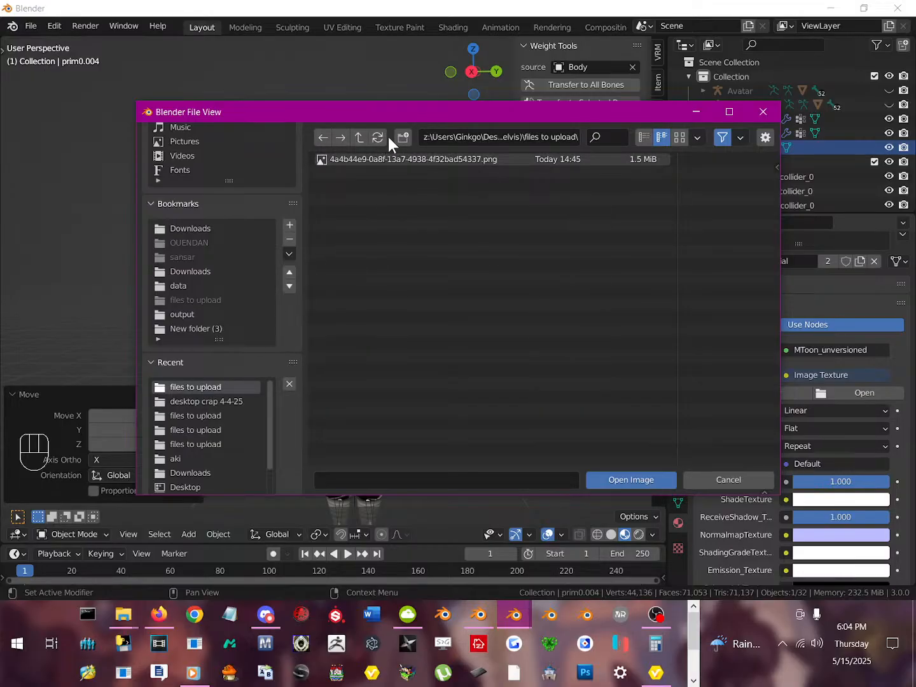
click(678, 138)
double_click(387, 197)
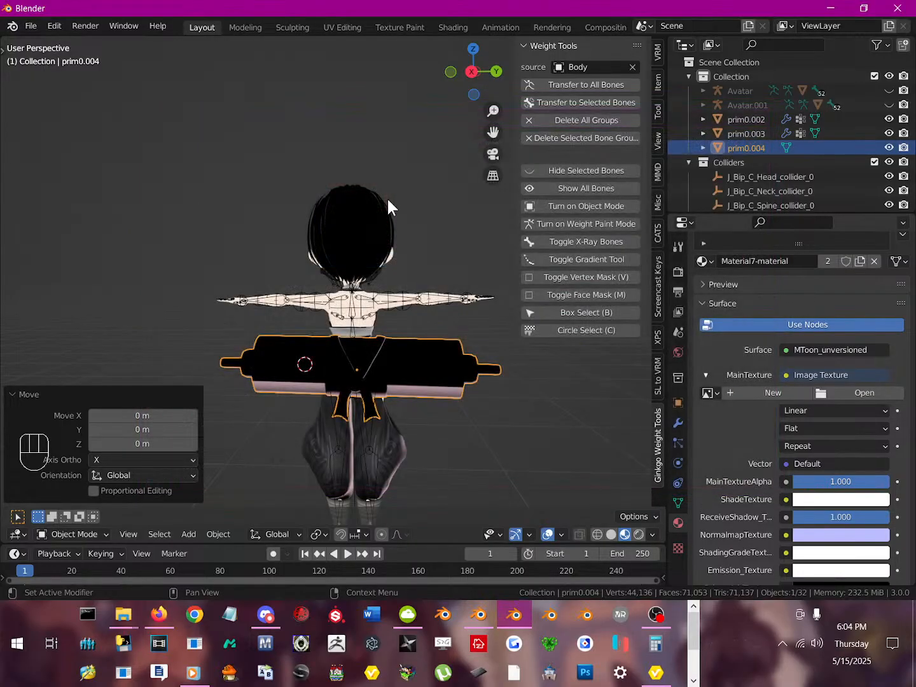
- Add an Armature modifier to the scroll with the avatar's Armature as its object
middle_drag(399, 303, 234, 373)
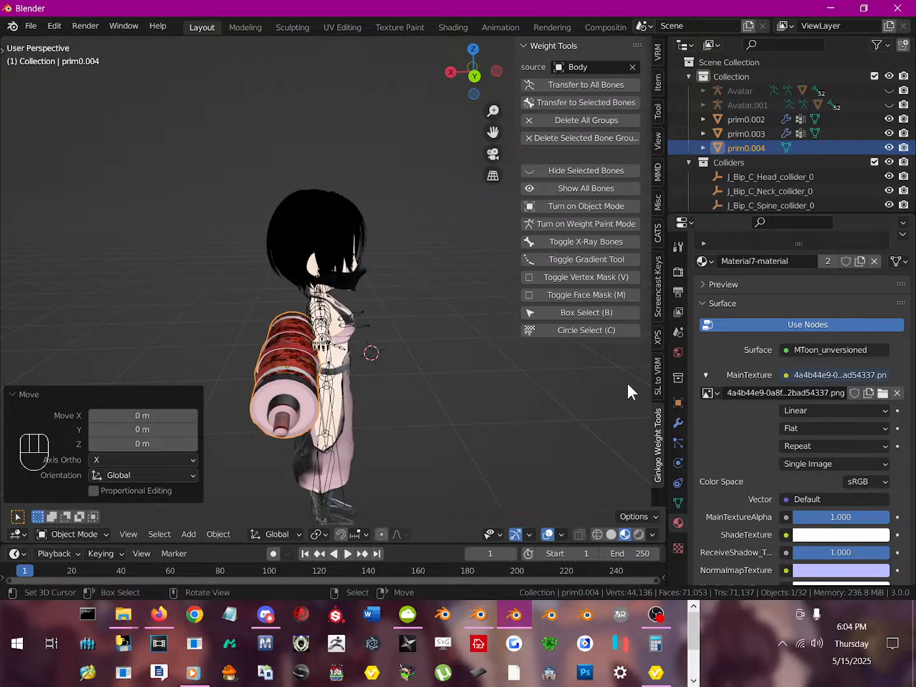
click(679, 422)
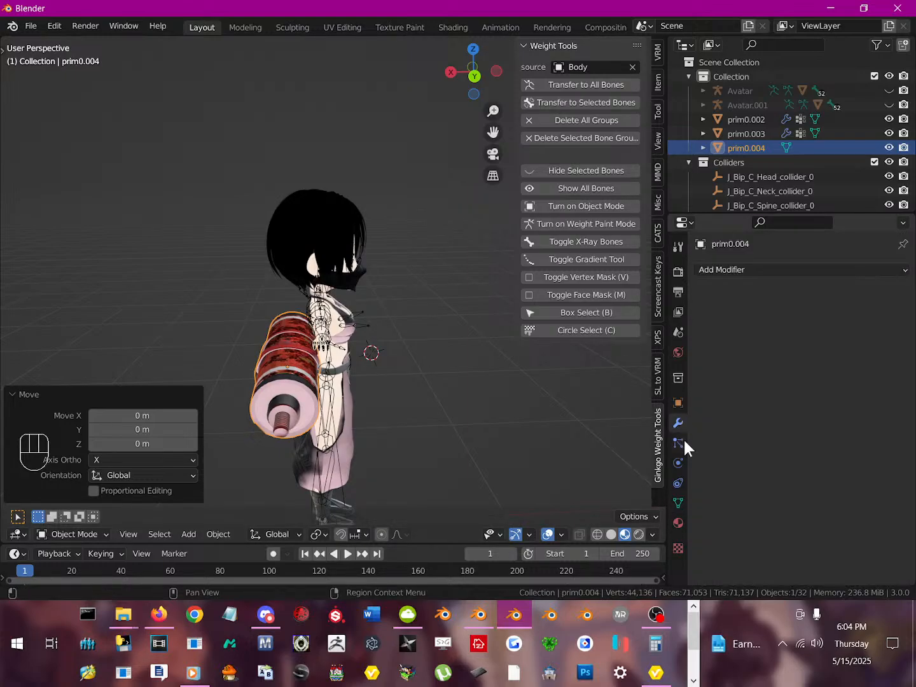
click(754, 270)
click(738, 300)
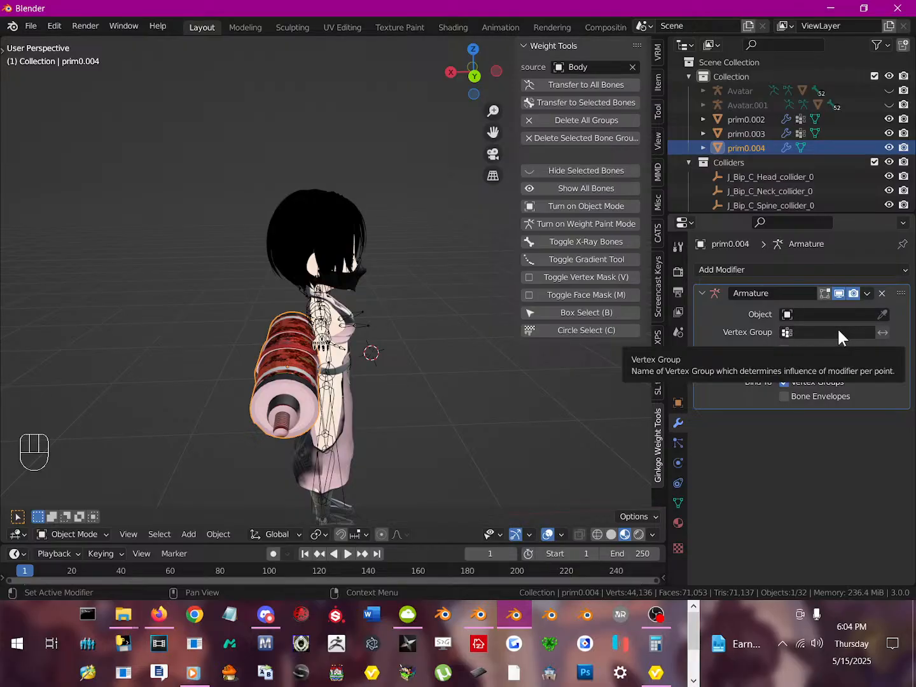
click(883, 314)
click(355, 330)
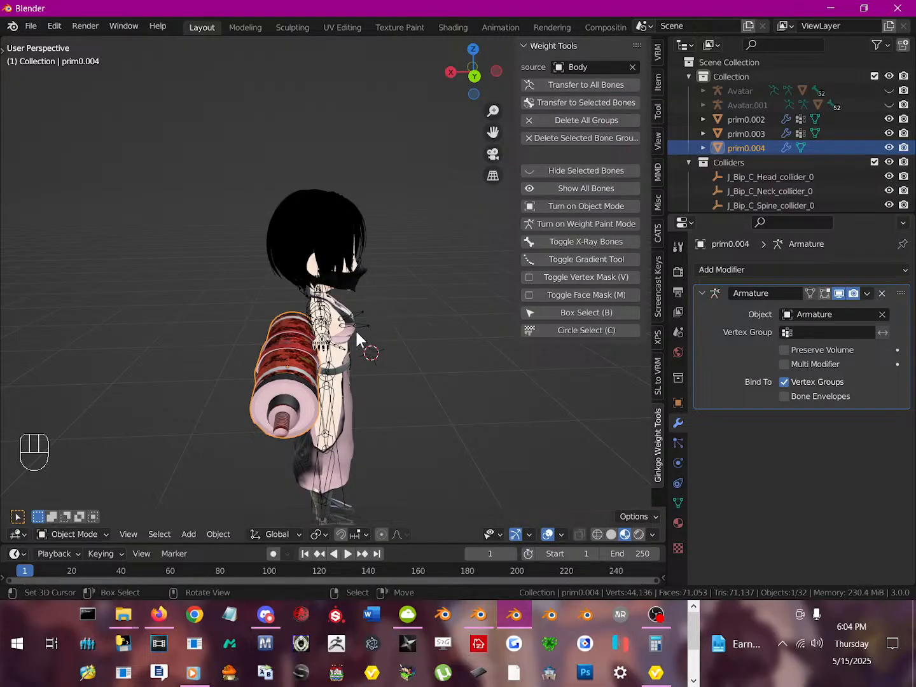
scroll(355, 334, up, 1)
middle_drag(354, 331, 296, 381)
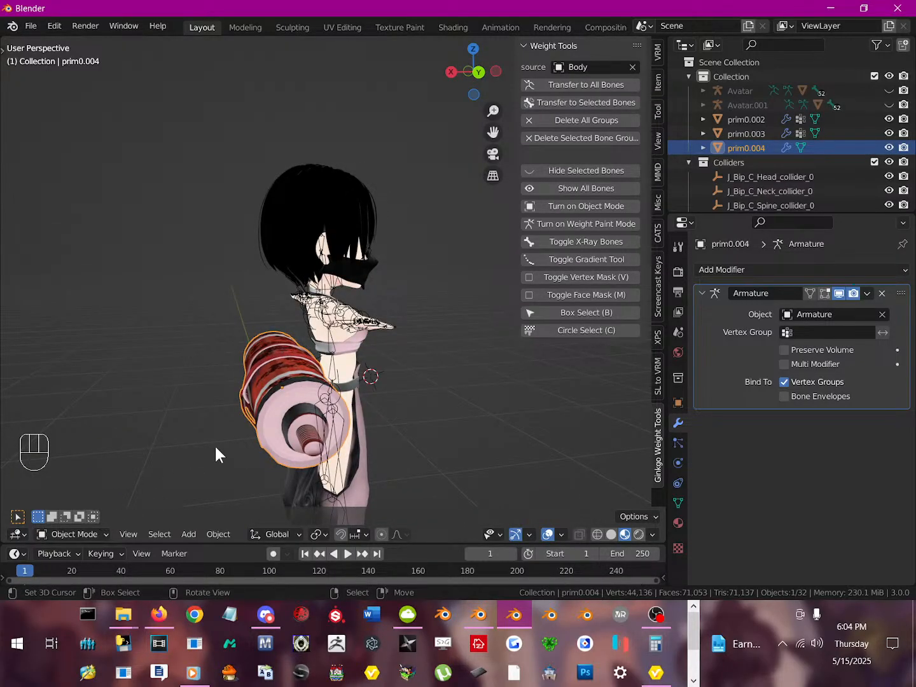
middle_drag(215, 449, 299, 412)
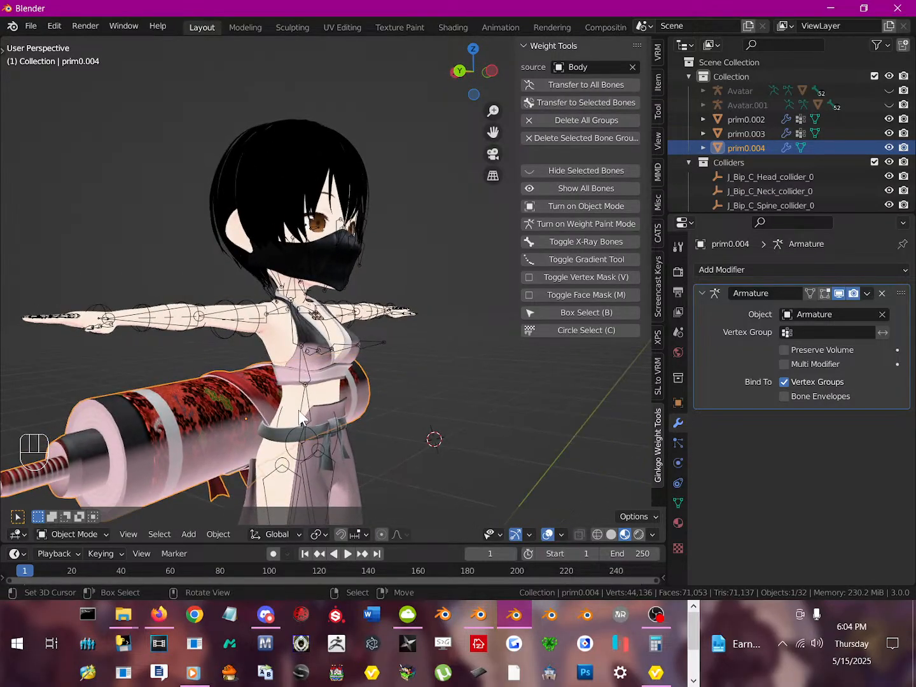
right_click(303, 406)
right_click(303, 406)
right_click(303, 406)
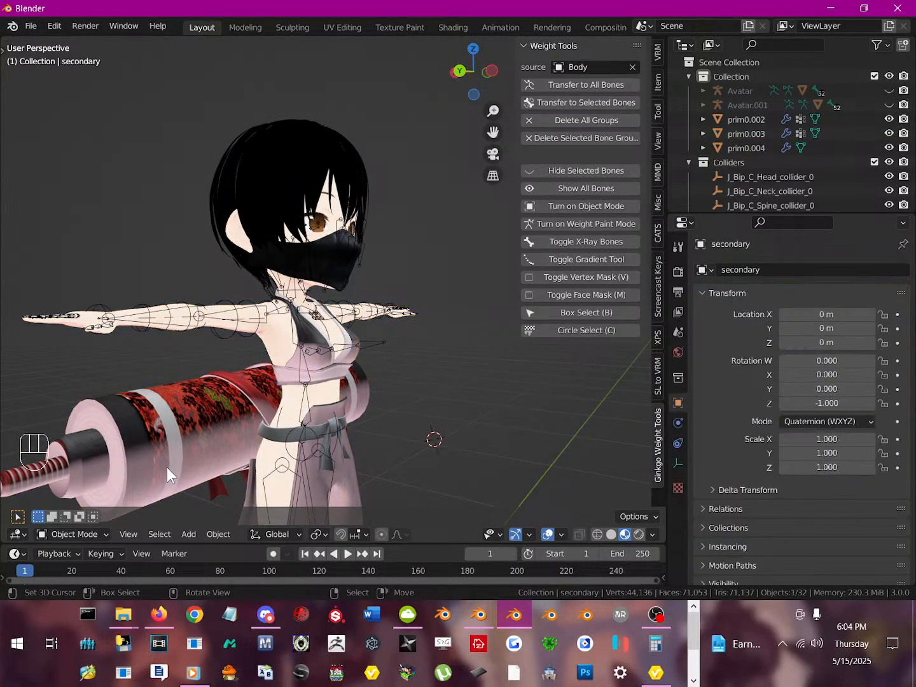
click(63, 531)
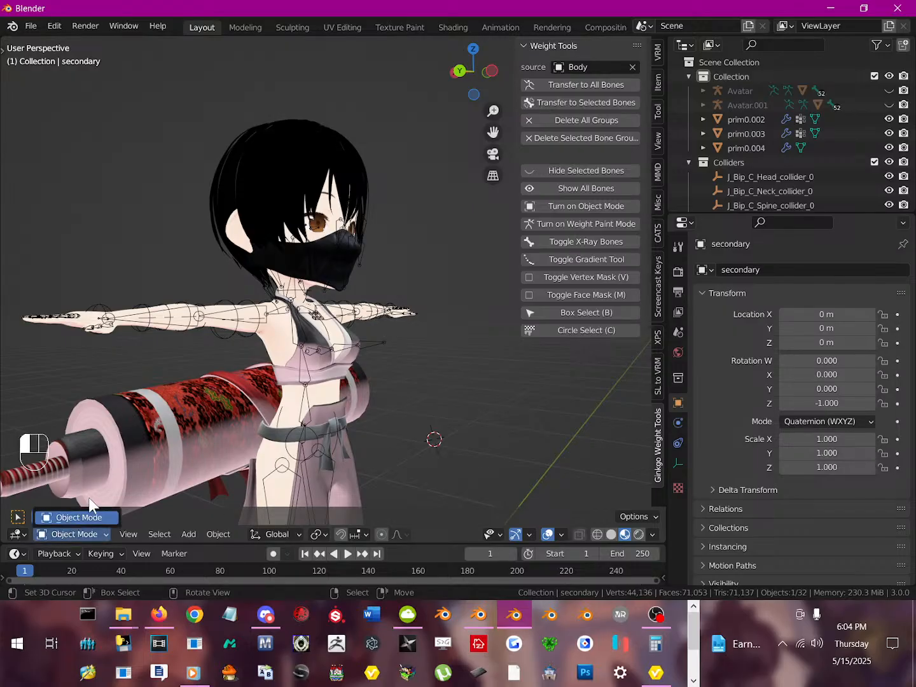
right_click(306, 402)
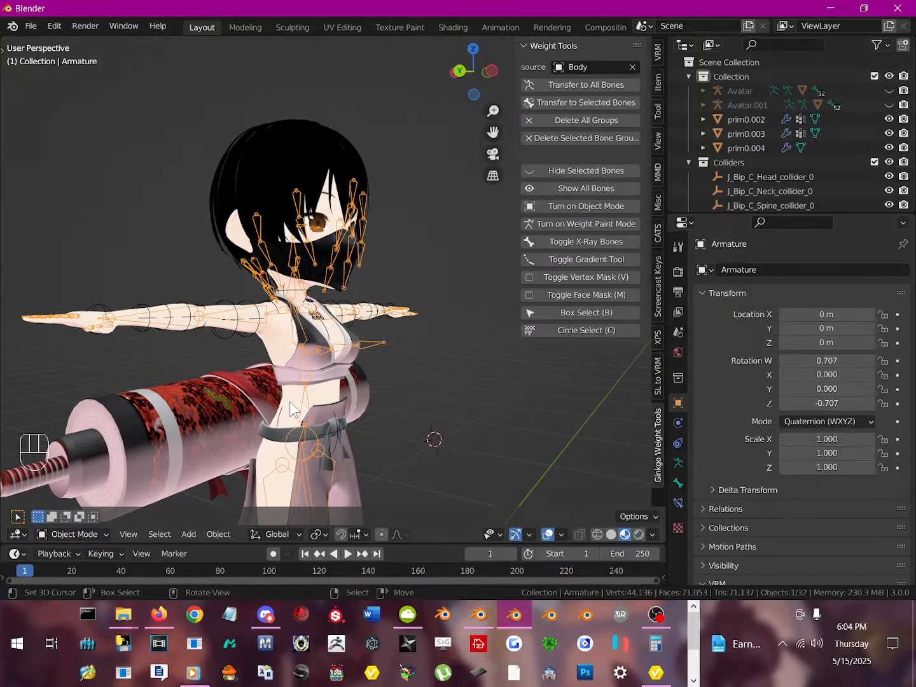
right_click(205, 414)
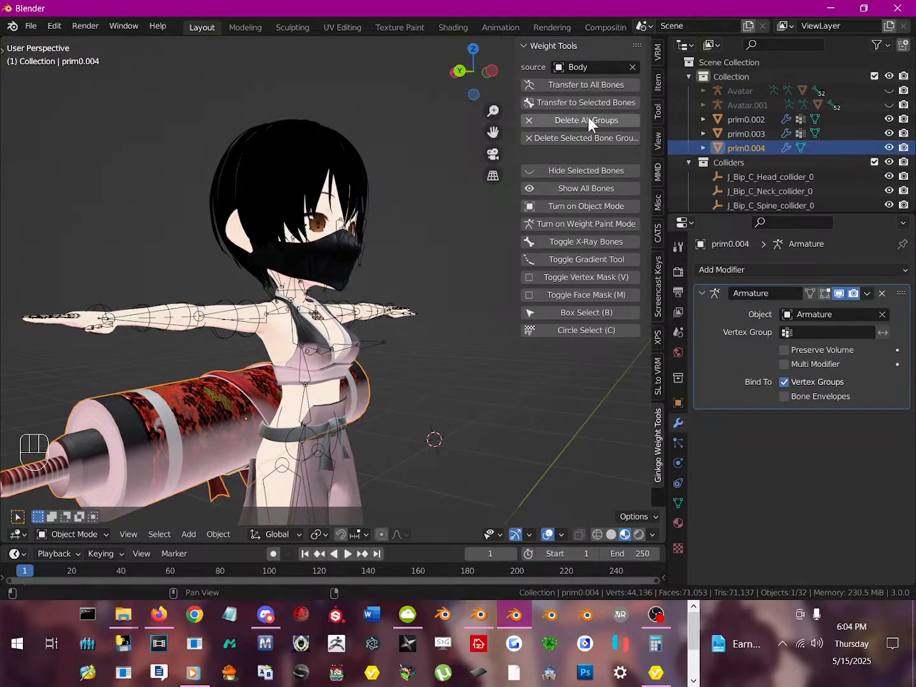
- Switch the scroll to Weight Paint mode and make the J_Bip_C_Spine bone active
click(576, 226)
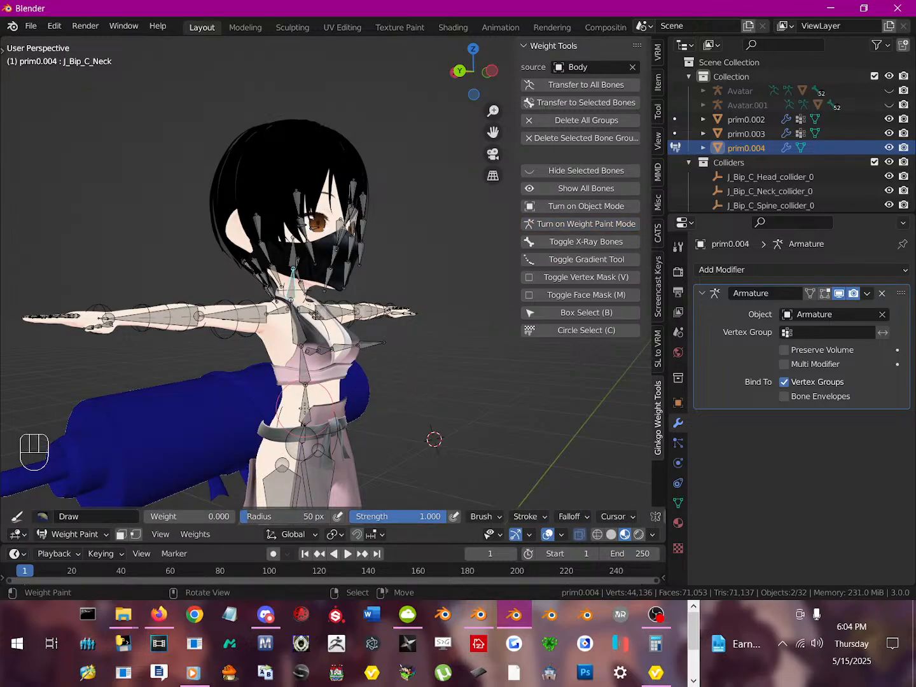
right_click(306, 407)
scroll(306, 408, down, 3)
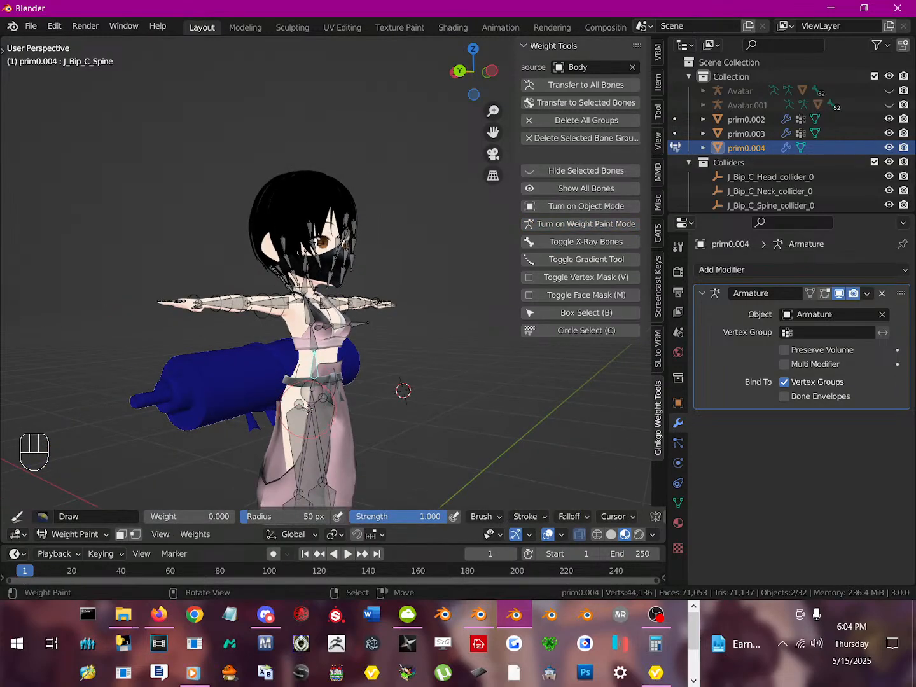
- Set the brush weight to 1 and paint the J_Bip_C_Spine weight over the near half of the scroll
click(192, 517)
text(1)
key(Return)
mouse_move(204, 398)
mouse_down()
mouse_move(280, 381)
mouse_move(162, 404)
mouse_move(179, 424)
mouse_move(188, 372)
mouse_move(153, 392)
mouse_move(156, 412)
mouse_move(166, 395)
mouse_up()
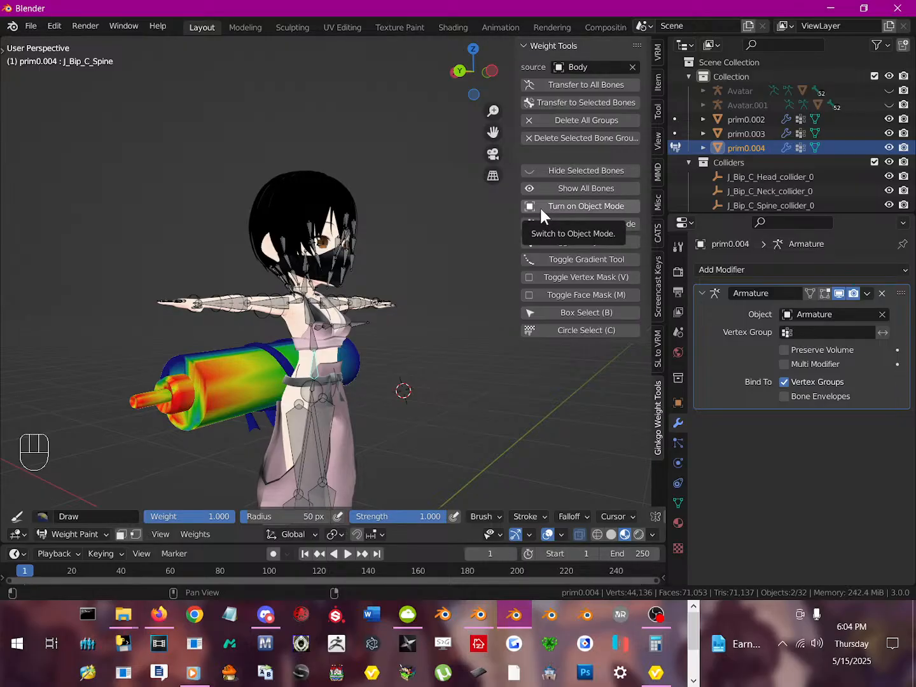
- Apply linear weight gradients from the front and back to give the whole scroll full J_Bip_C_Spine weight
click(597, 257)
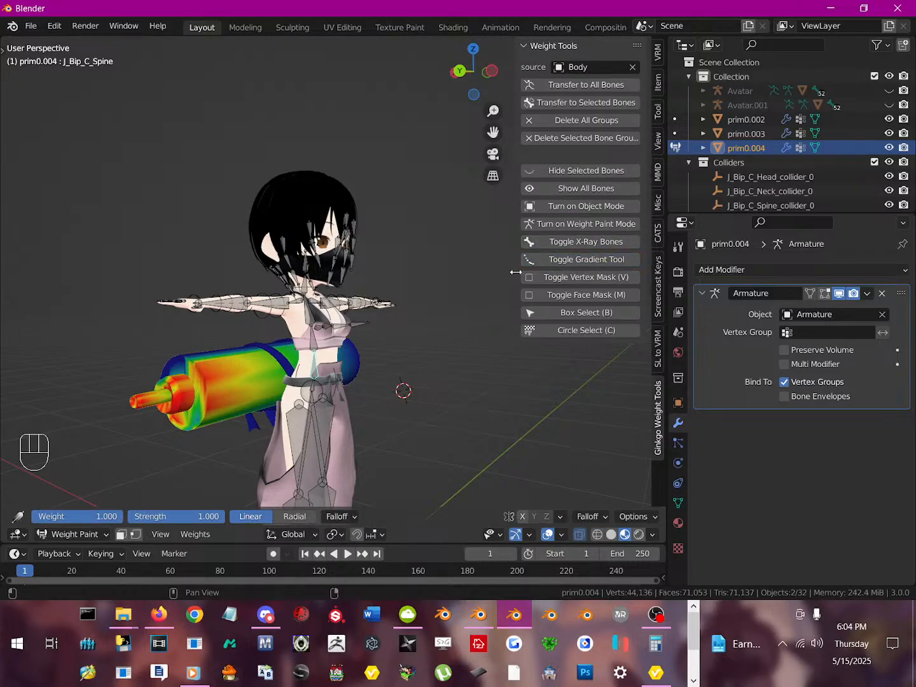
drag(443, 312, 37, 491)
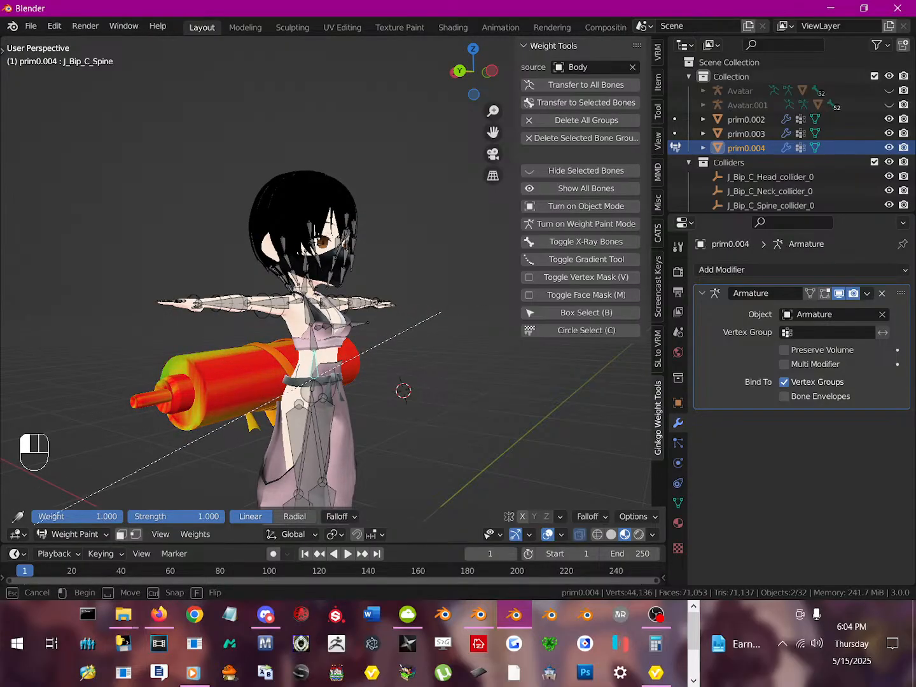
middle_drag(197, 449, 445, 382)
middle_drag(582, 264, 432, 425)
click(597, 260)
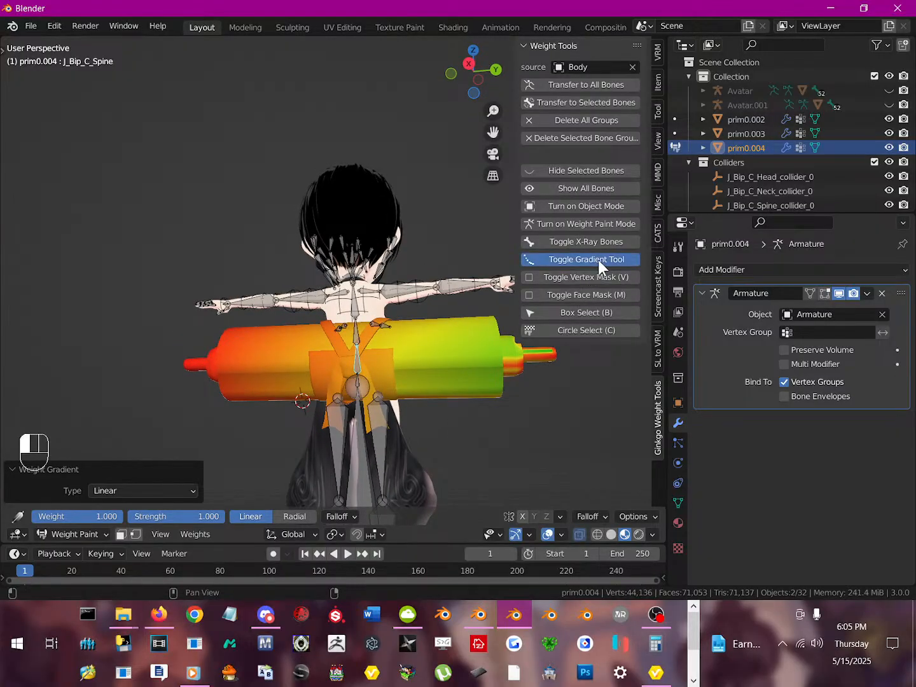
drag(588, 367, 2, 417)
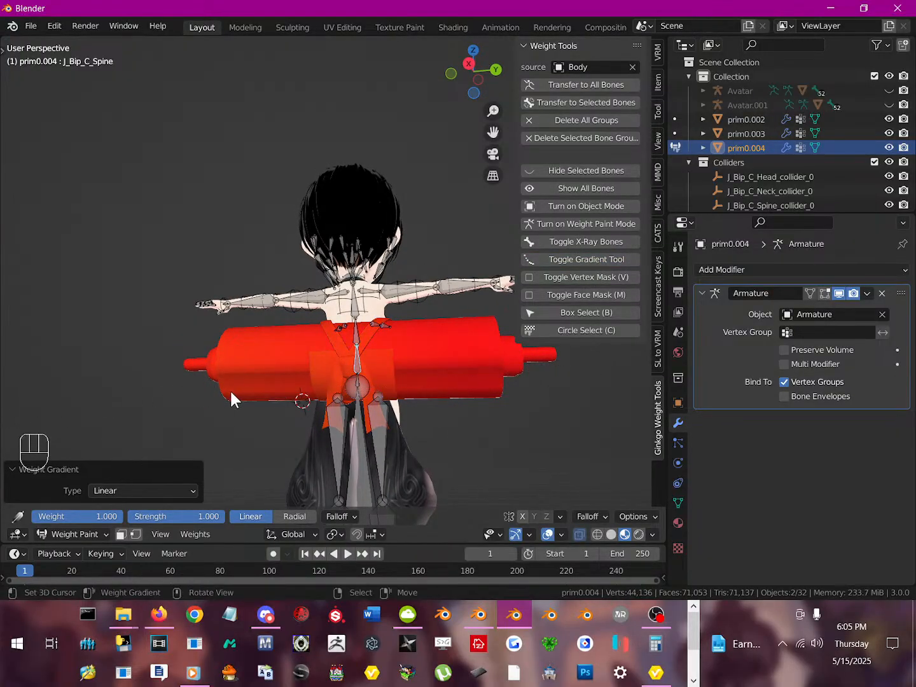
mouse_move(230, 388)
middle_down()
mouse_move(160, 412)
mouse_move(18, 406)
mouse_move(599, 406)
mouse_move(506, 382)
middle_up()
right_click(389, 360)
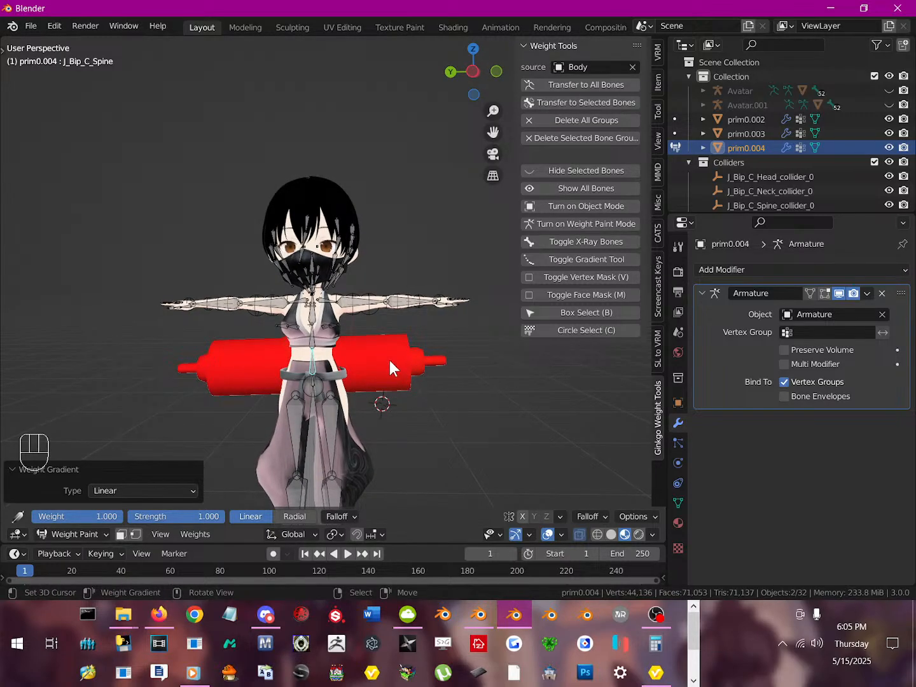
key(r)
right_click(462, 373)
- Return to Object Mode and rotate the scroll 1.49° in the front view
click(620, 208)
click(377, 350)
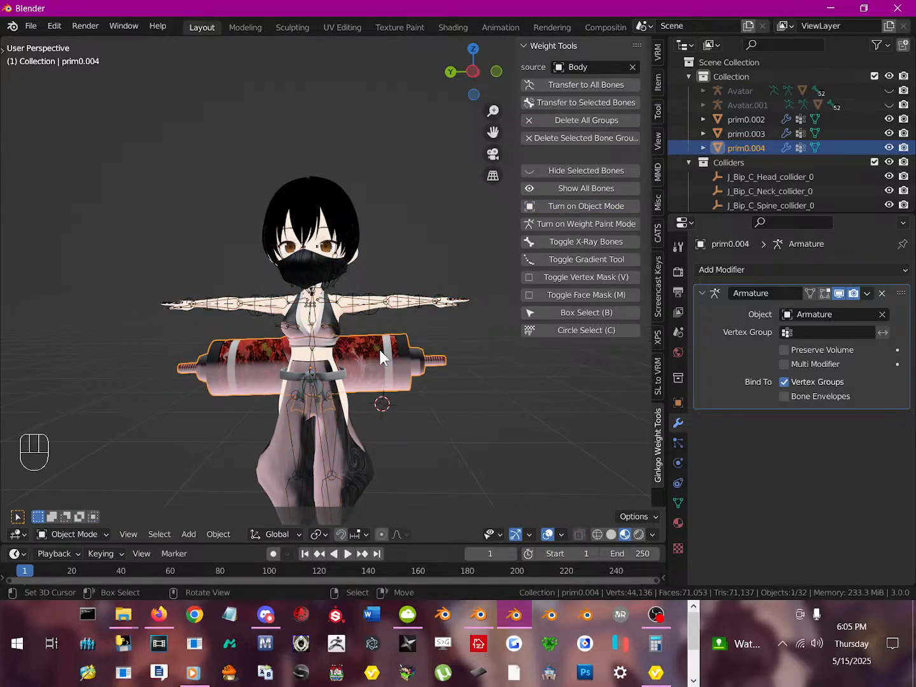
key(r)
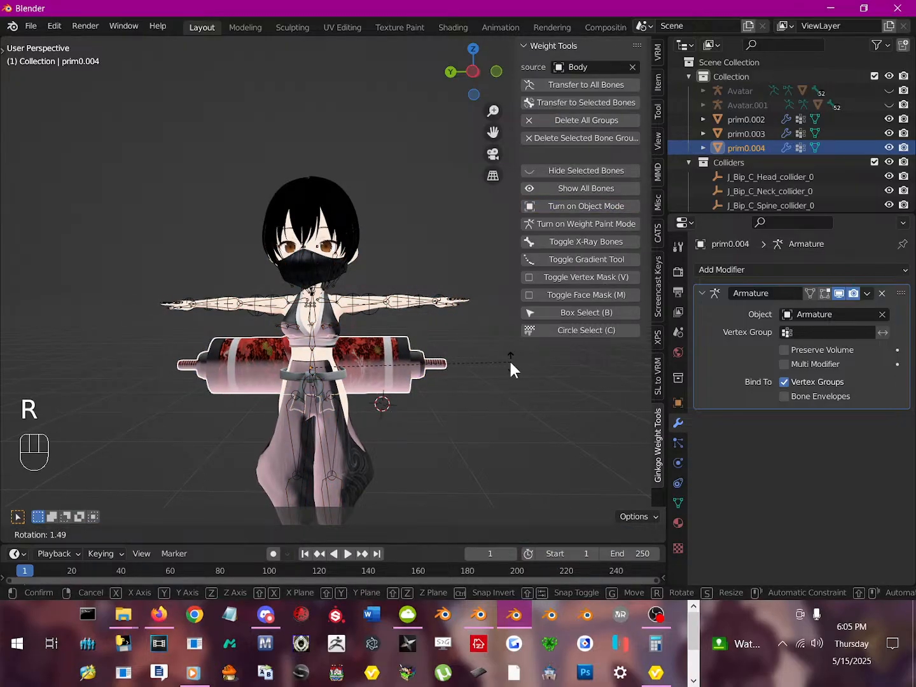
click(510, 366)
middle_drag(509, 365, 375, 359)
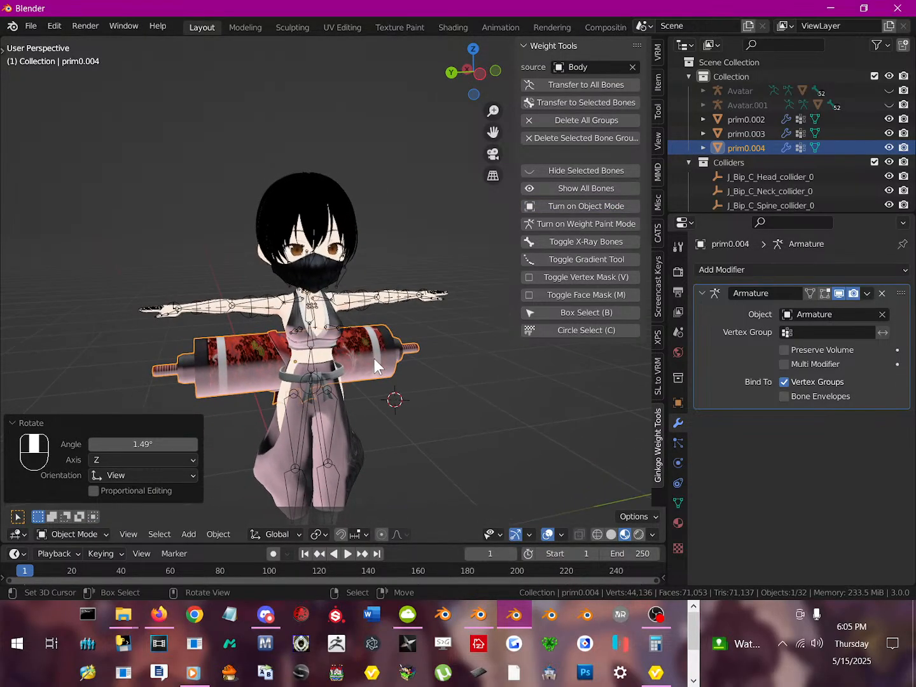
scroll(373, 358, up, 5)
scroll(329, 350, down, 5)
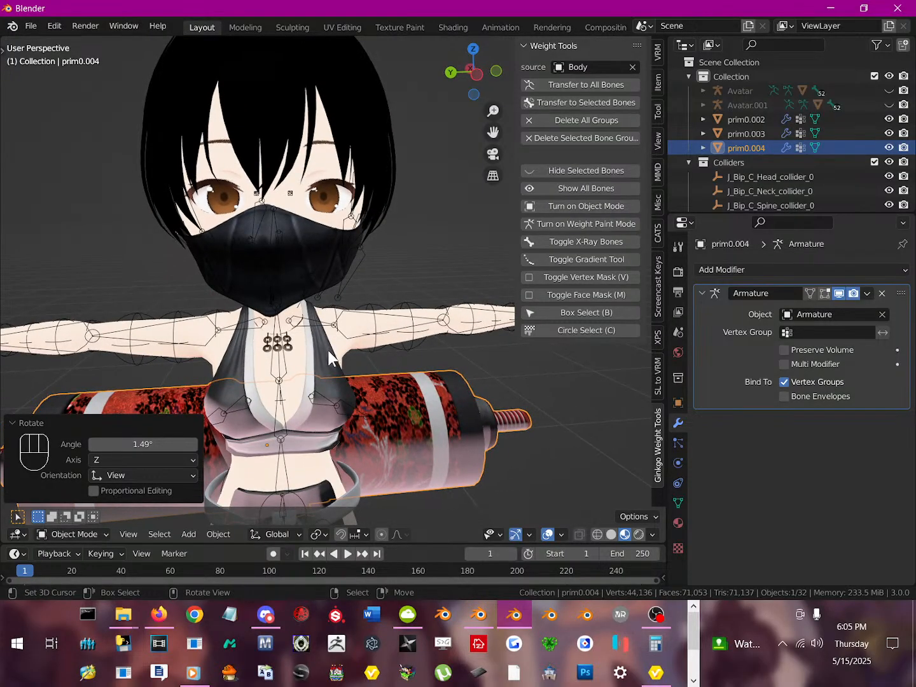
key(alt+a)
key(a)
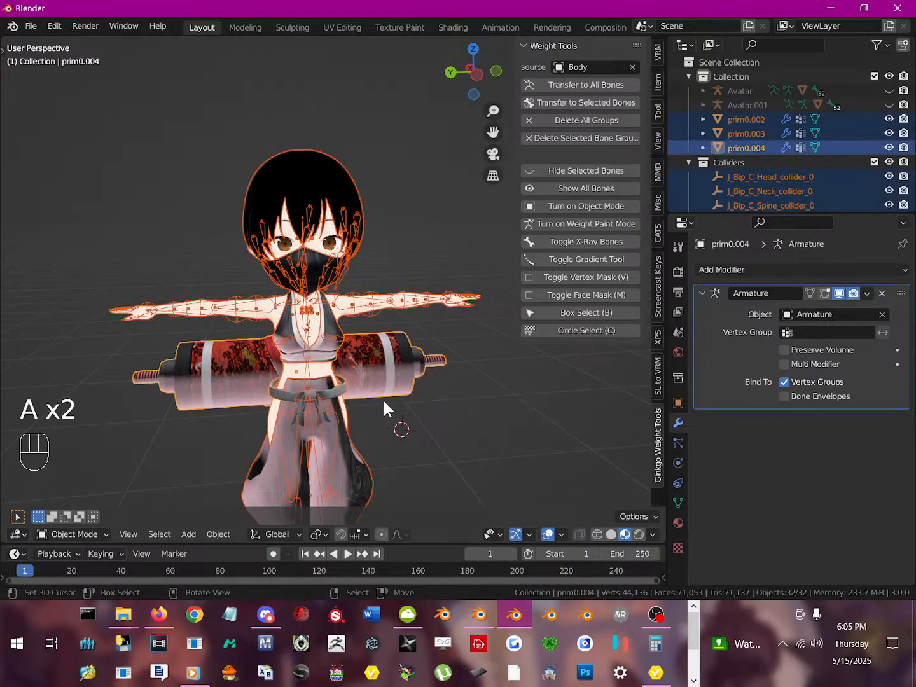
middle_drag(384, 405, 344, 421)
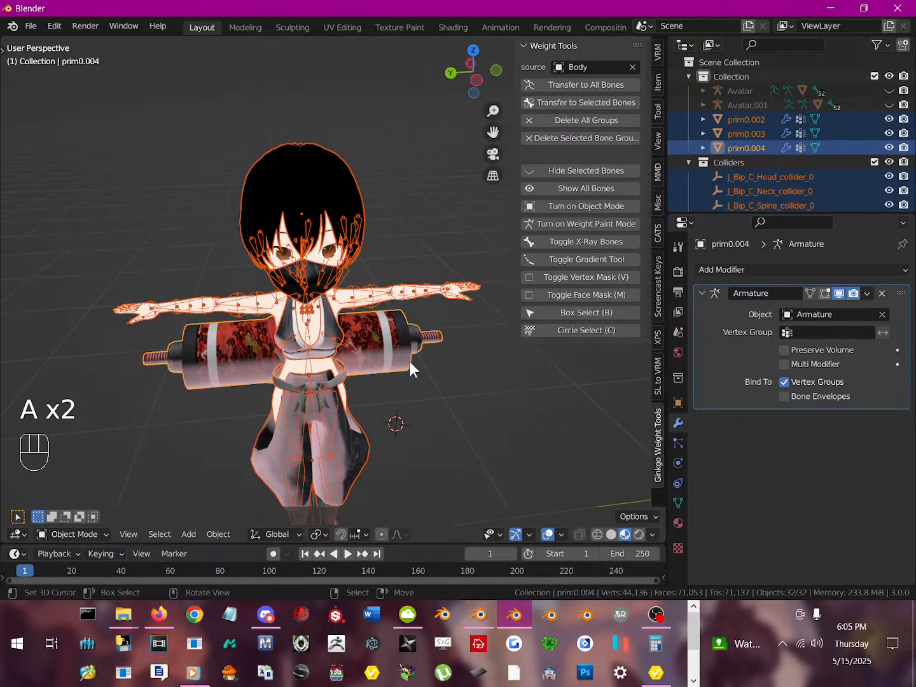
scroll(367, 387, down, 3)
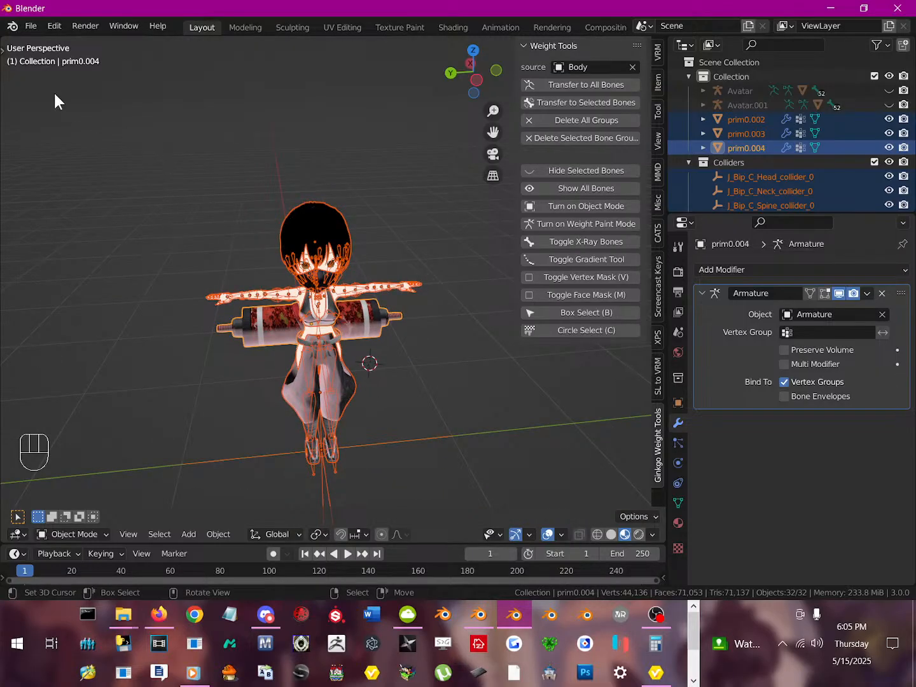
click(32, 26)
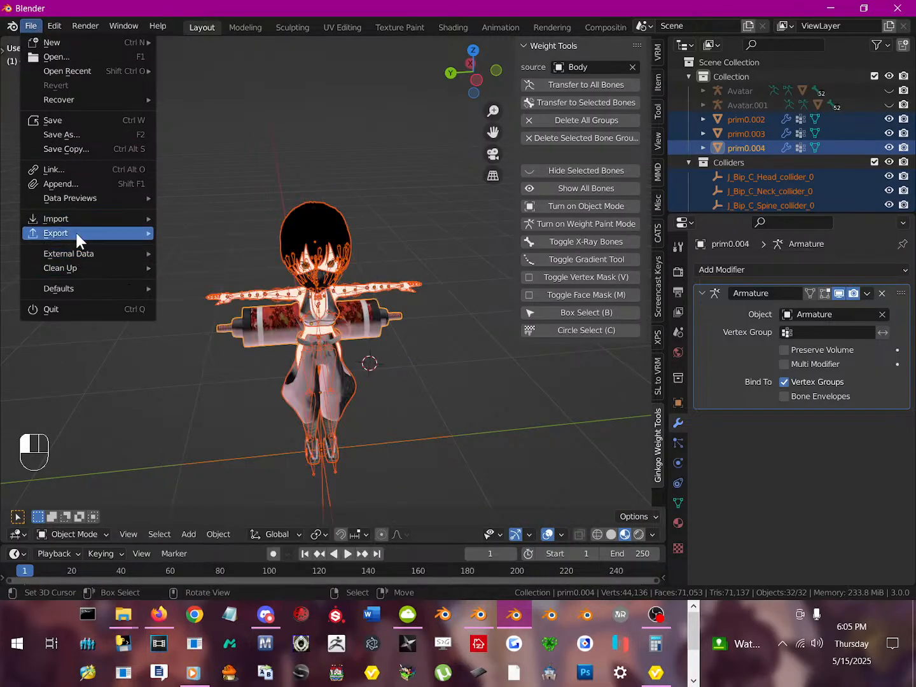
mouse_move(75, 233)
click(209, 561)
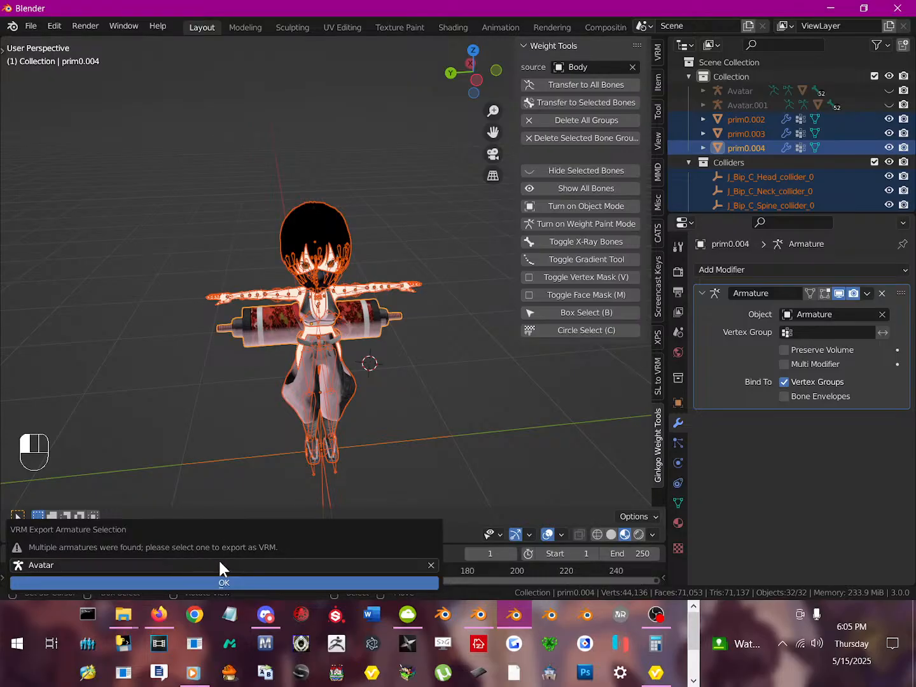
click(805, 312)
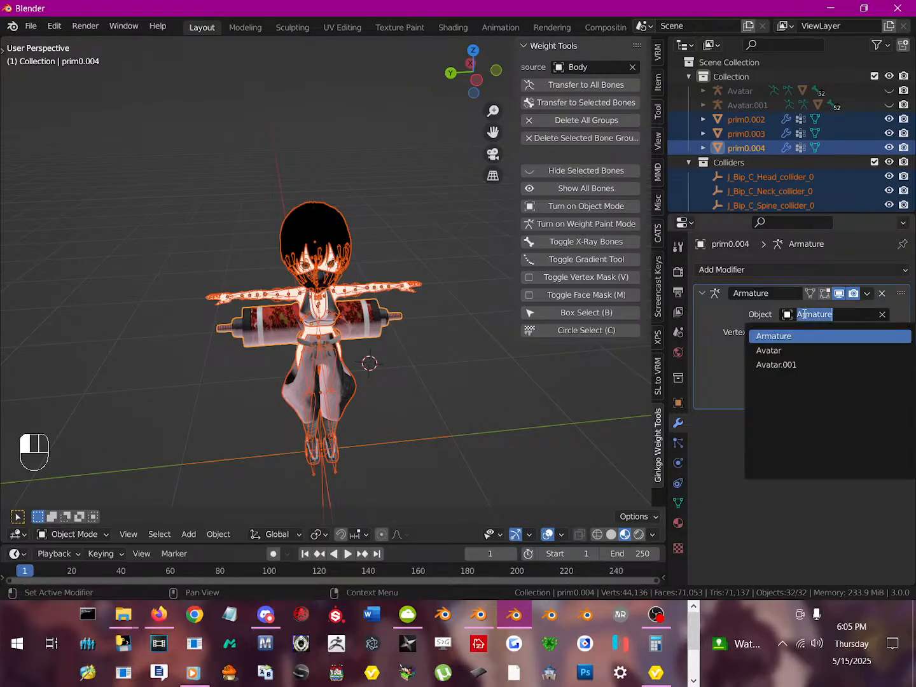
click(346, 286)
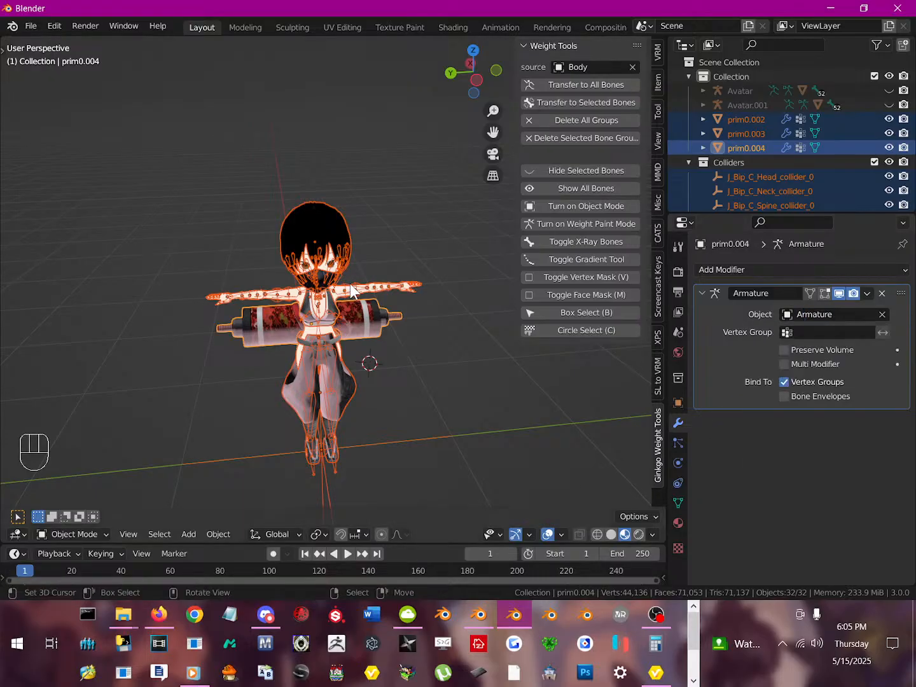
- Make the Armature active, select everything in the scene and start a VRM export using Armature as the export armature
click(355, 292)
click(355, 292)
click(358, 295)
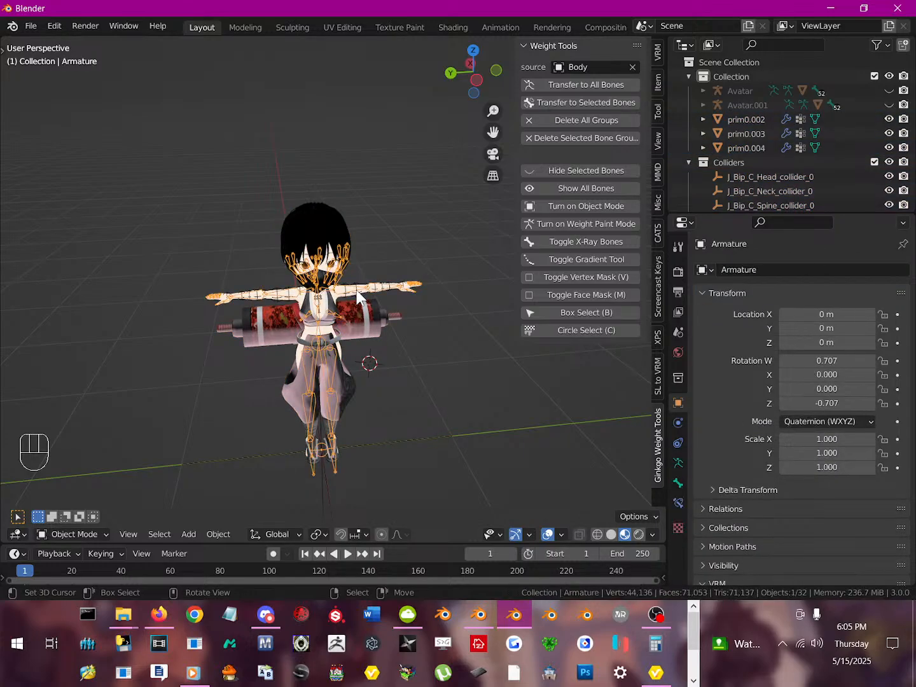
key(a)
key(a)
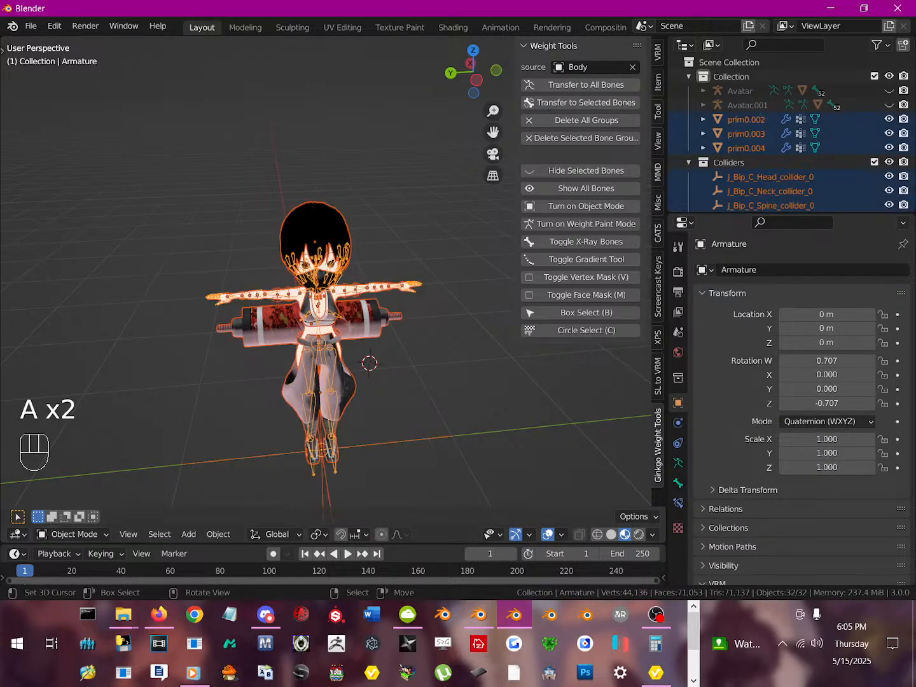
click(31, 26)
mouse_move(80, 231)
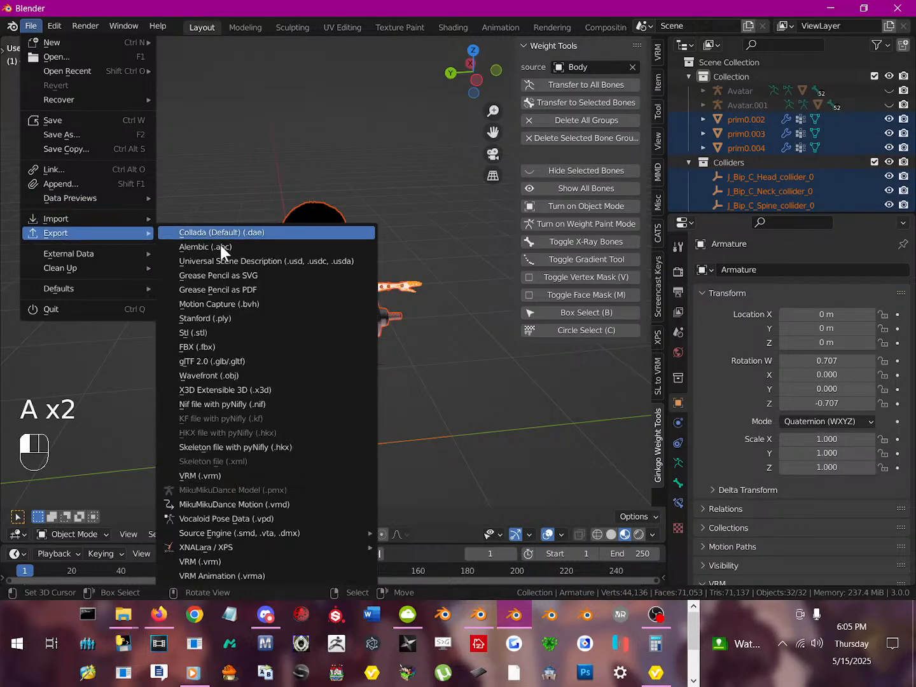
click(213, 564)
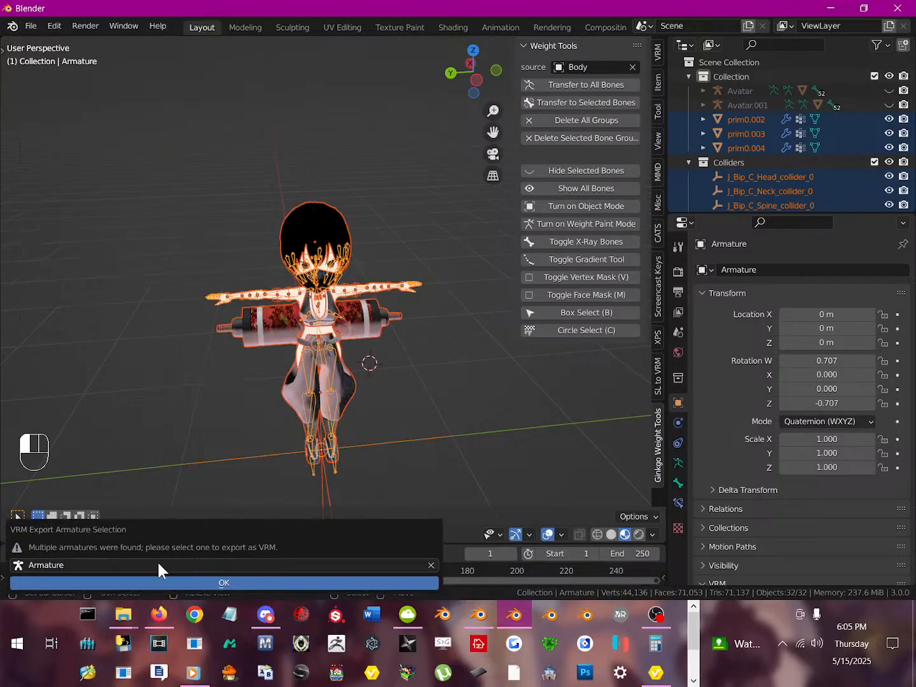
click(152, 565)
click(141, 584)
click(140, 584)
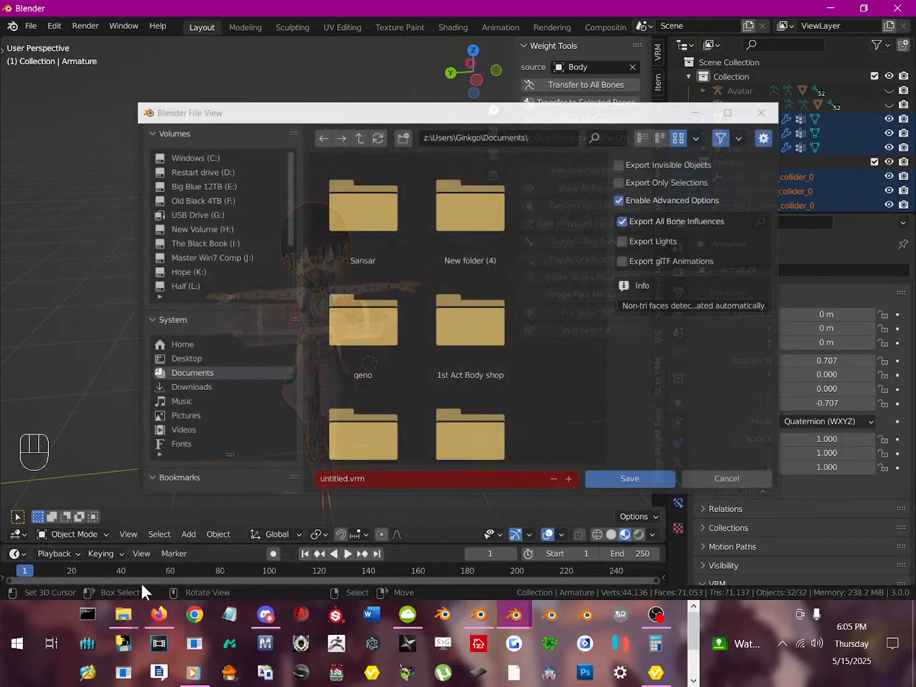
- Save the VRM export under the name TEST in the aki folder on the Desktop
click(193, 359)
double_click(368, 220)
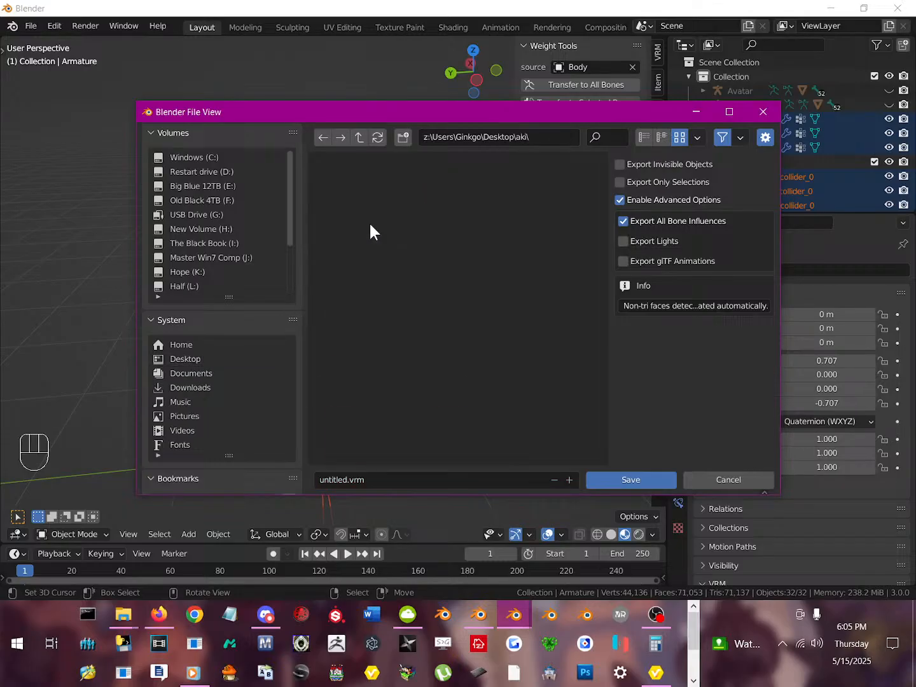
click(379, 479)
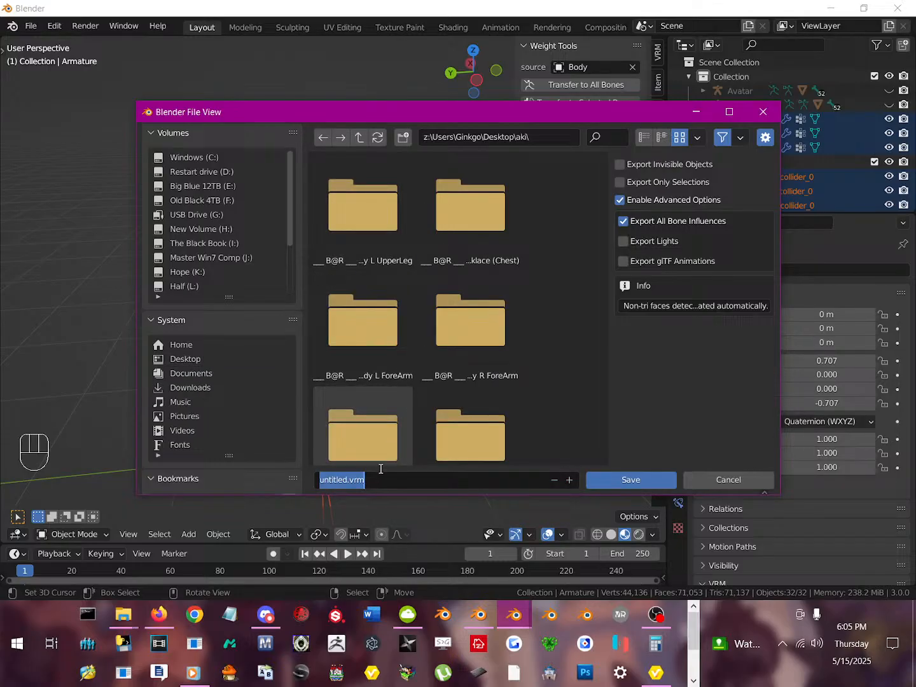
text(TEST)
key(Return)
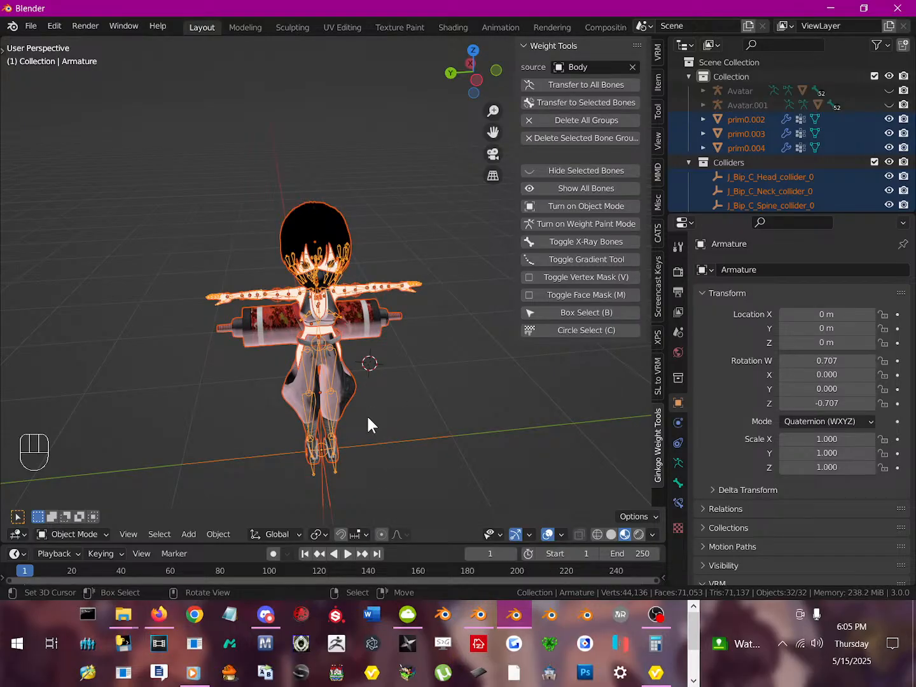
- Open VrmPosingDesktop and maximize its window
scroll(375, 375, up, 2)
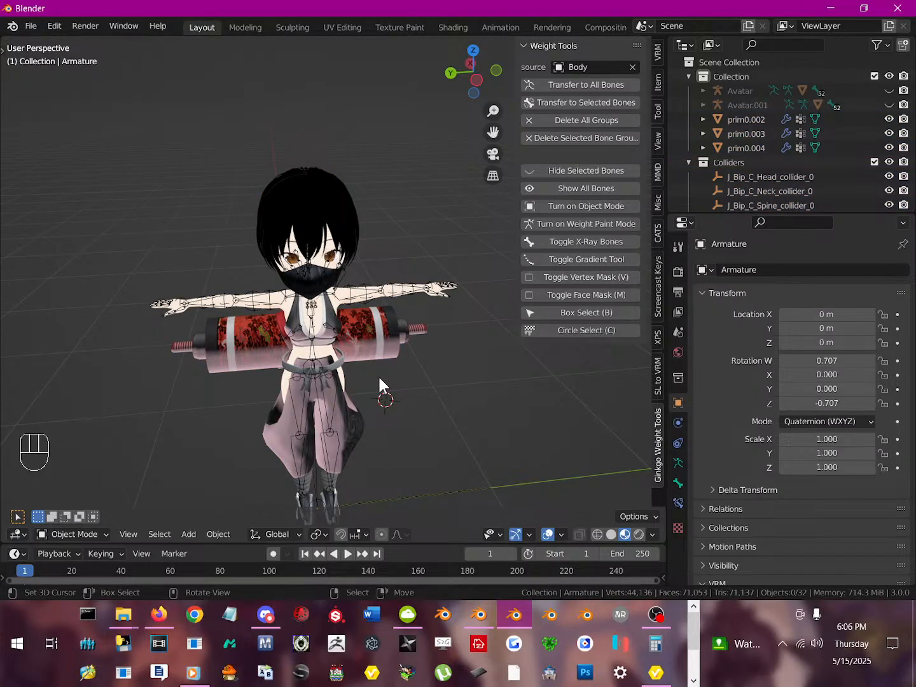
middle_drag(398, 419, 346, 364)
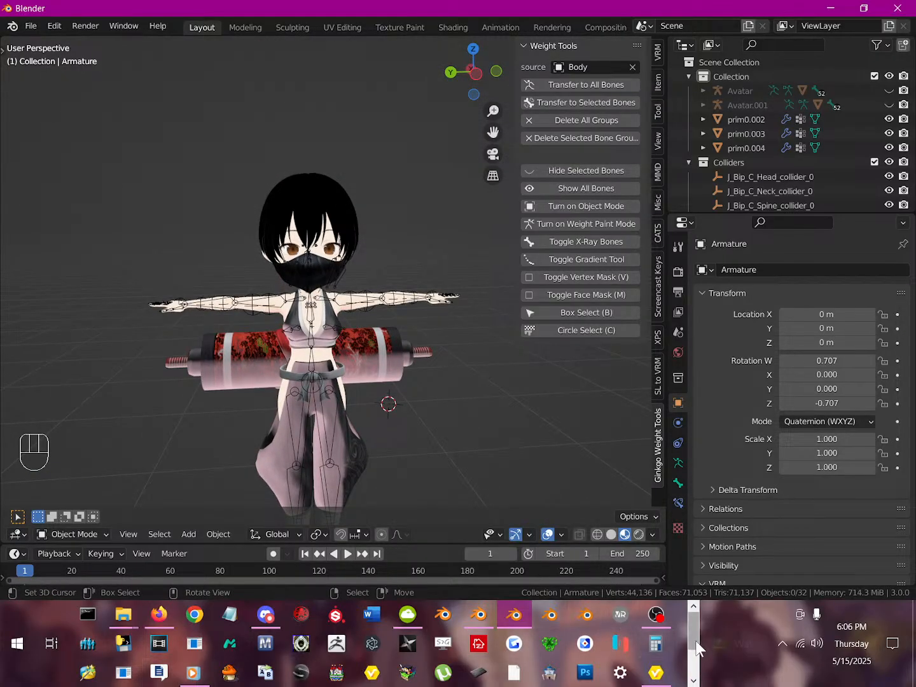
drag(696, 645, 696, 669)
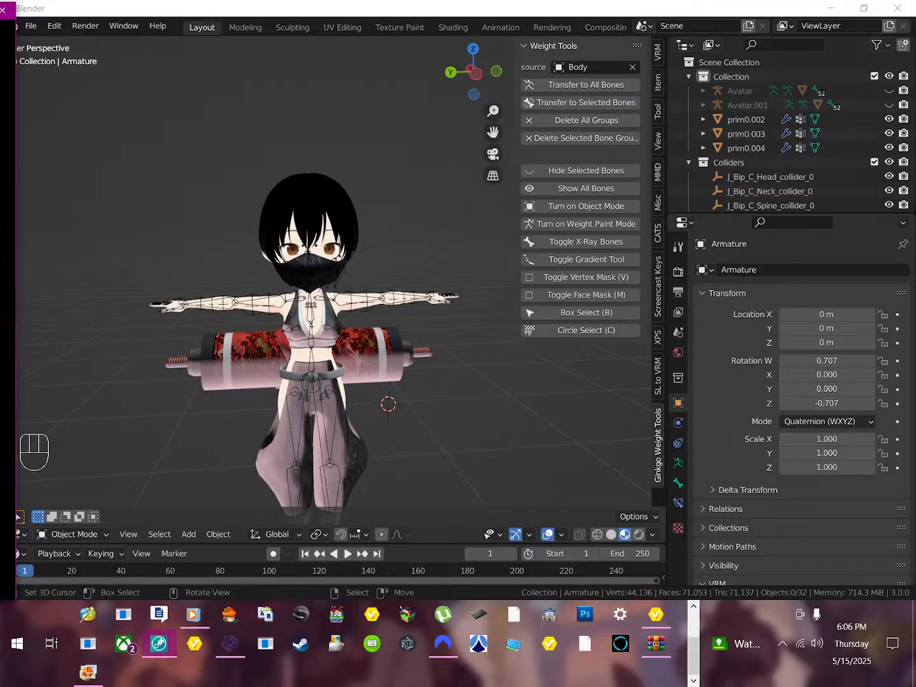
drag(192, 221, 537, 7)
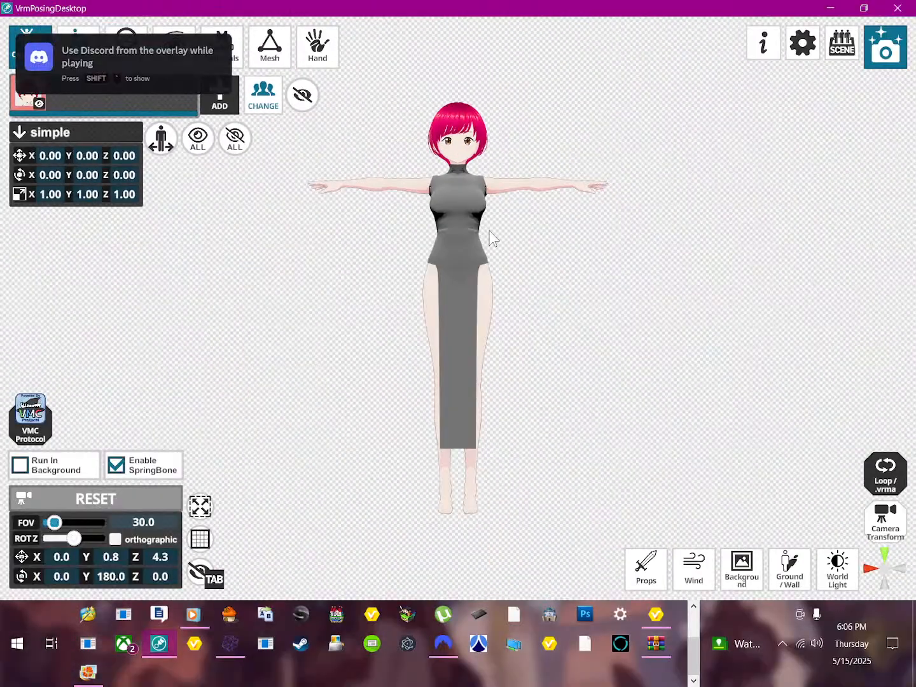
scroll(389, 263, down, 1)
middle_drag(384, 277, 380, 313)
right_drag(380, 312, 399, 319)
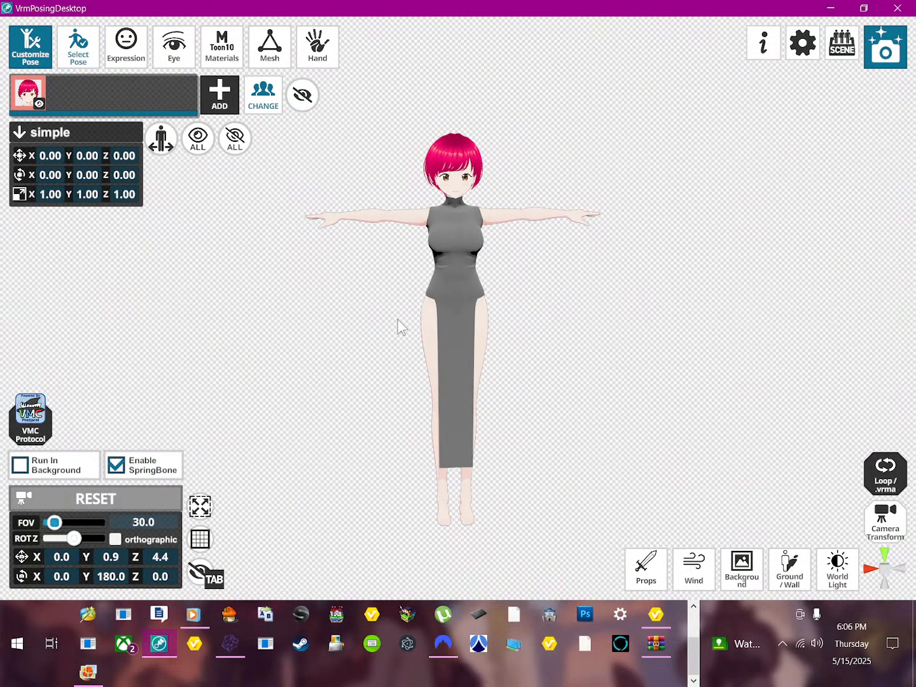
- Open the wind settings, set the wind's Max Value to 0.50 and turn its direction to X 11, Y 179
click(645, 570)
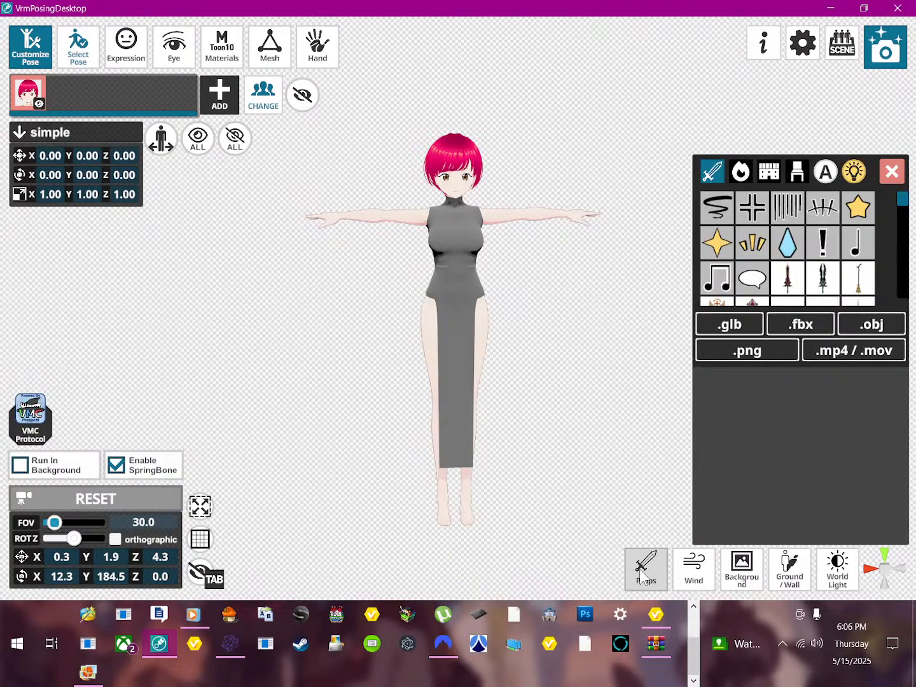
click(693, 569)
drag(482, 286, 370, 287)
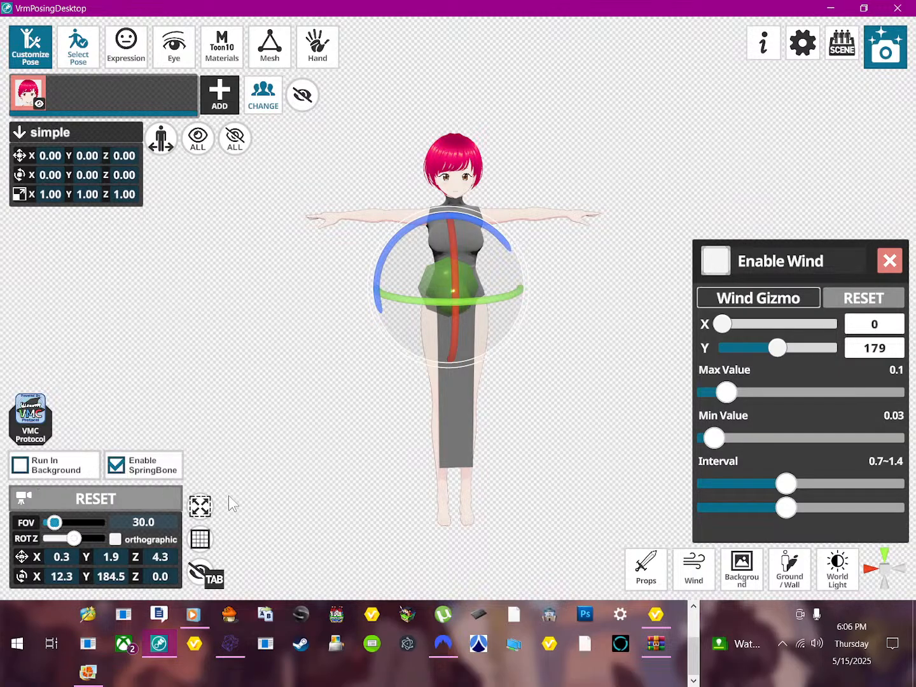
drag(726, 392, 902, 392)
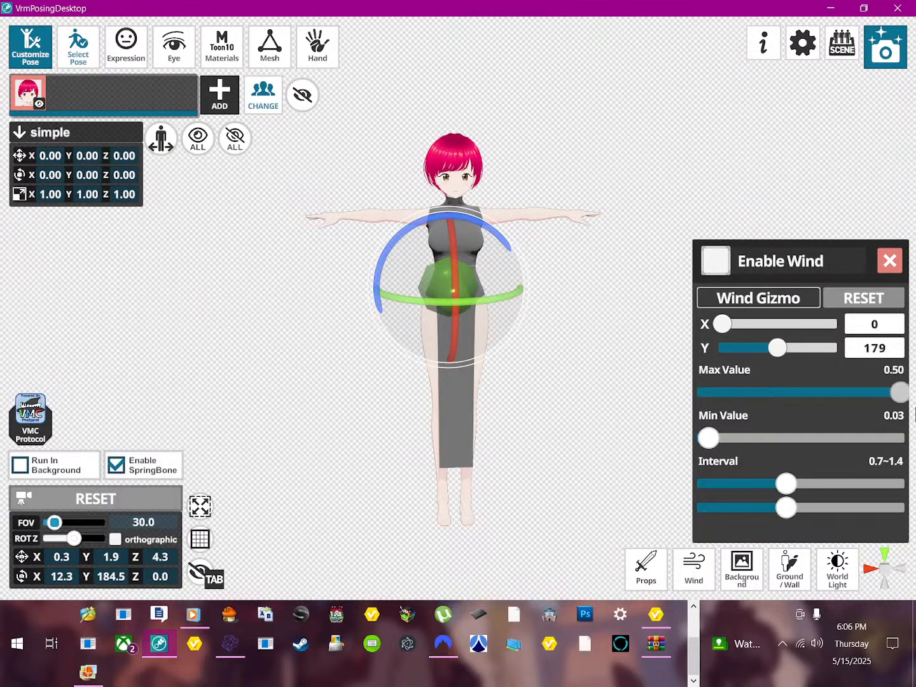
right_drag(506, 356, 484, 318)
mouse_move(481, 318)
mouse_down()
mouse_move(493, 271)
mouse_move(487, 222)
mouse_move(472, 312)
mouse_up()
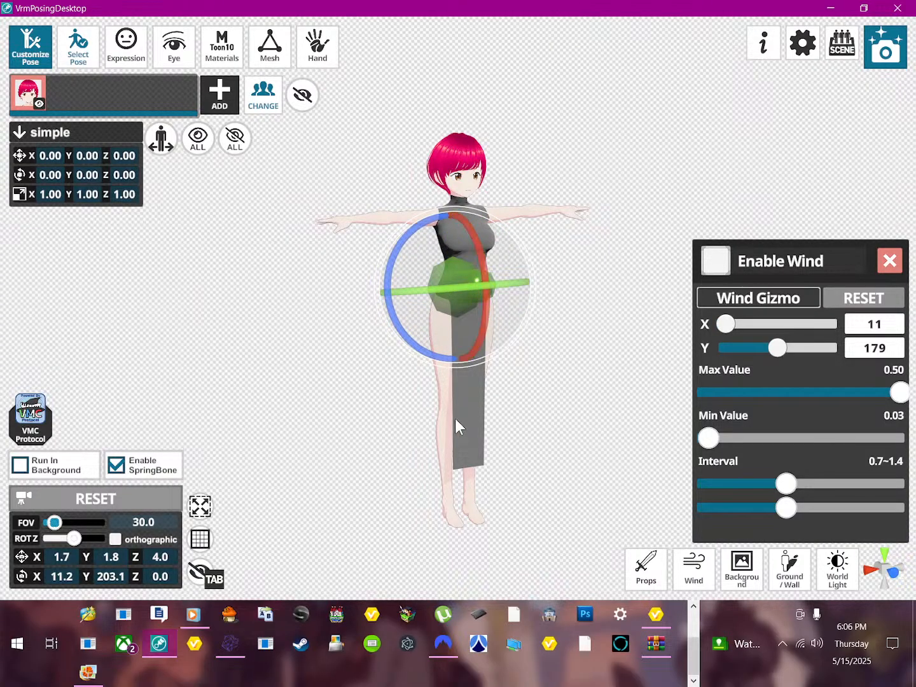
- Turn SpringBone off and back on for the default avatar
click(124, 462)
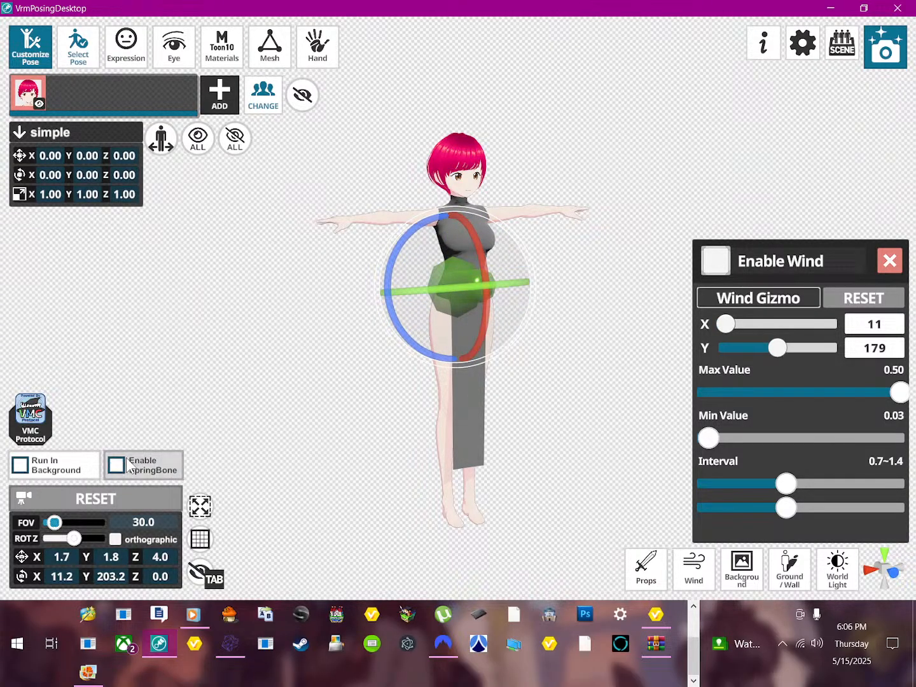
click(125, 461)
middle_drag(453, 408, 506, 438)
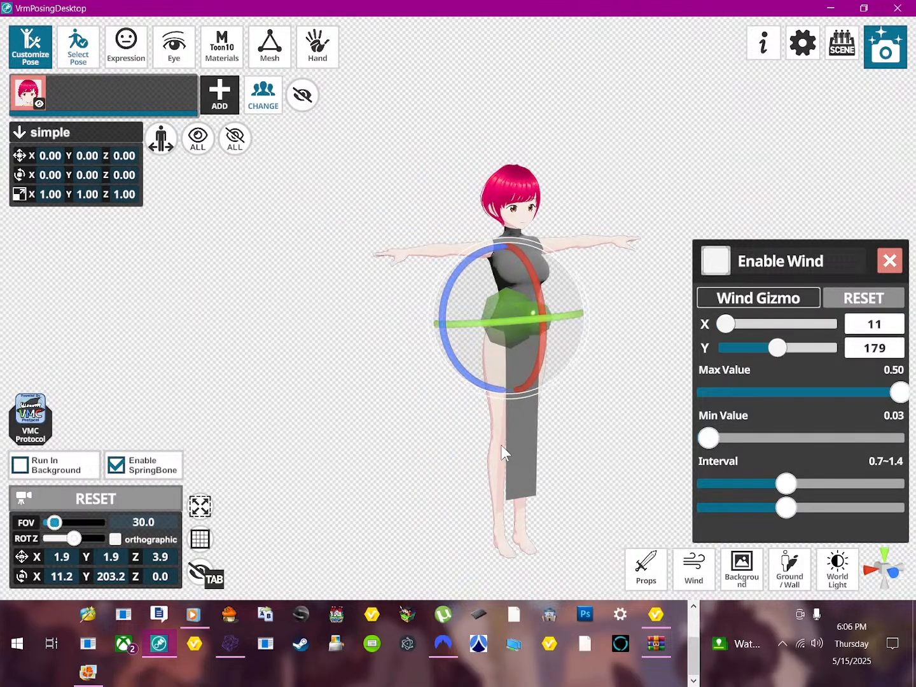
- Add the exported VRM avatar from the aki folder on the Desktop to the scene
click(224, 105)
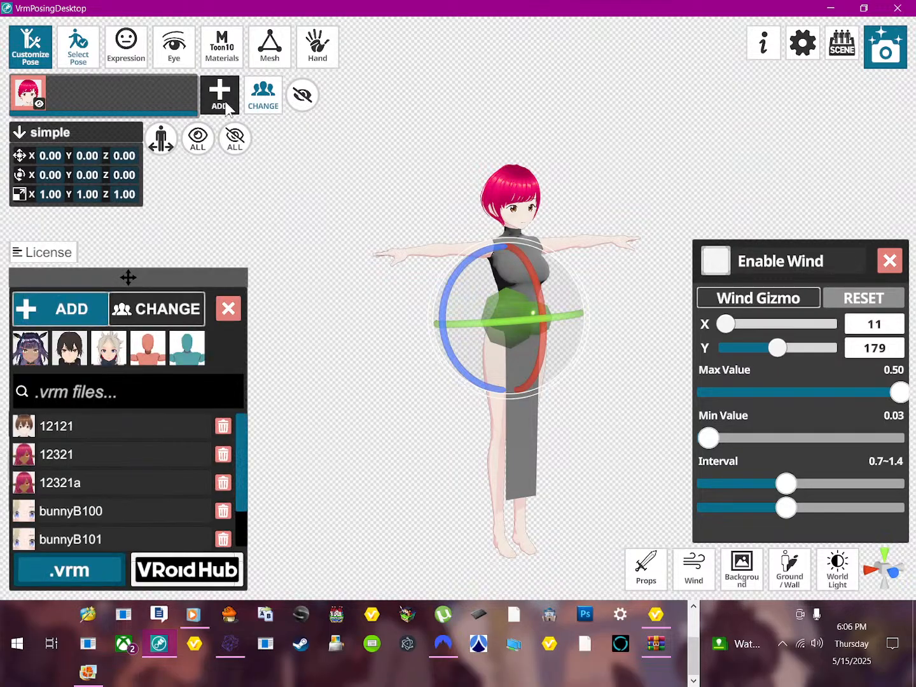
click(91, 563)
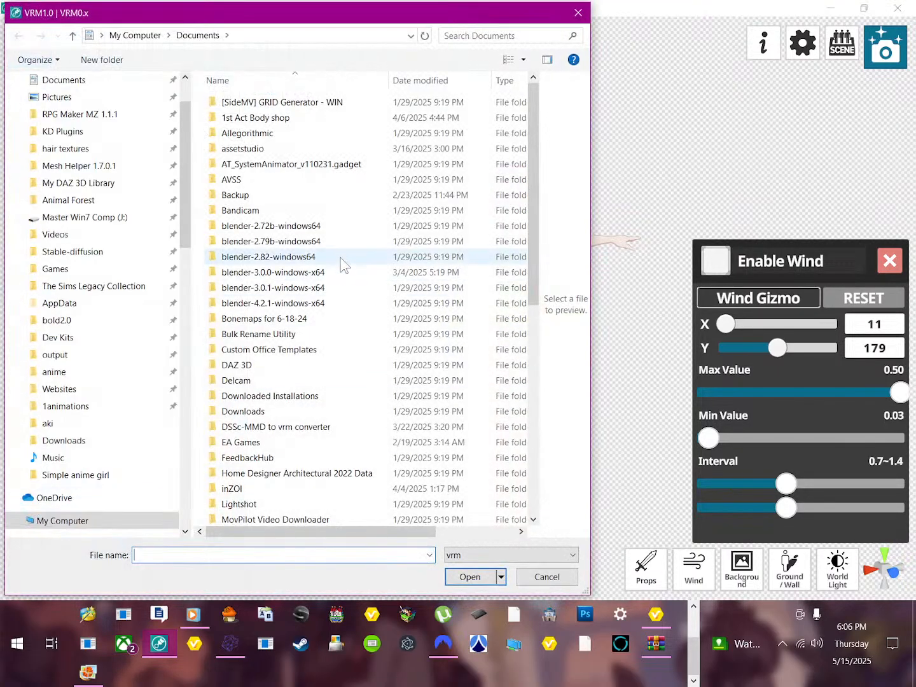
scroll(89, 432, down, 2)
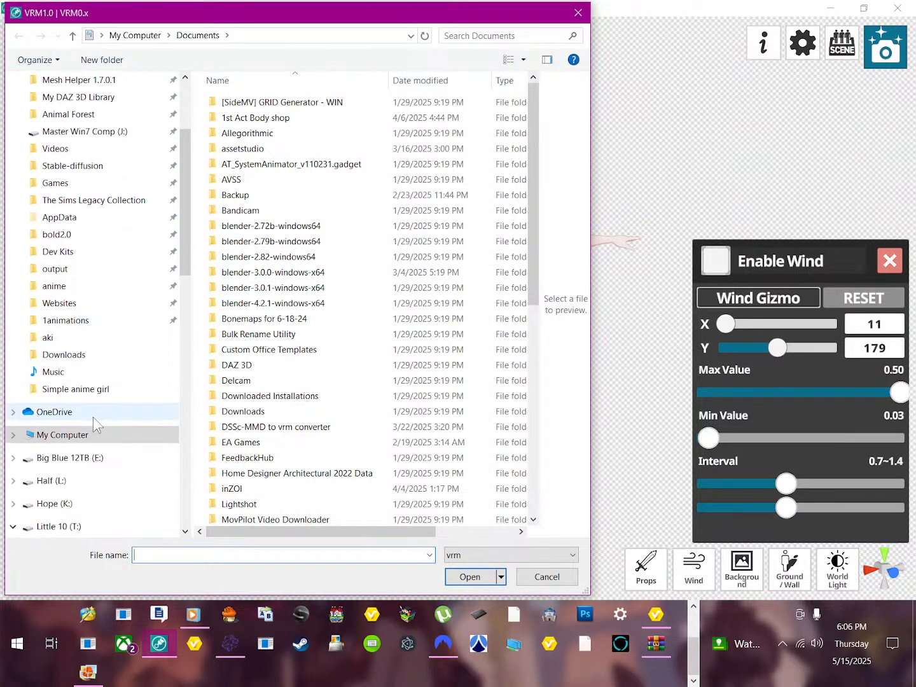
scroll(67, 427, up, 3)
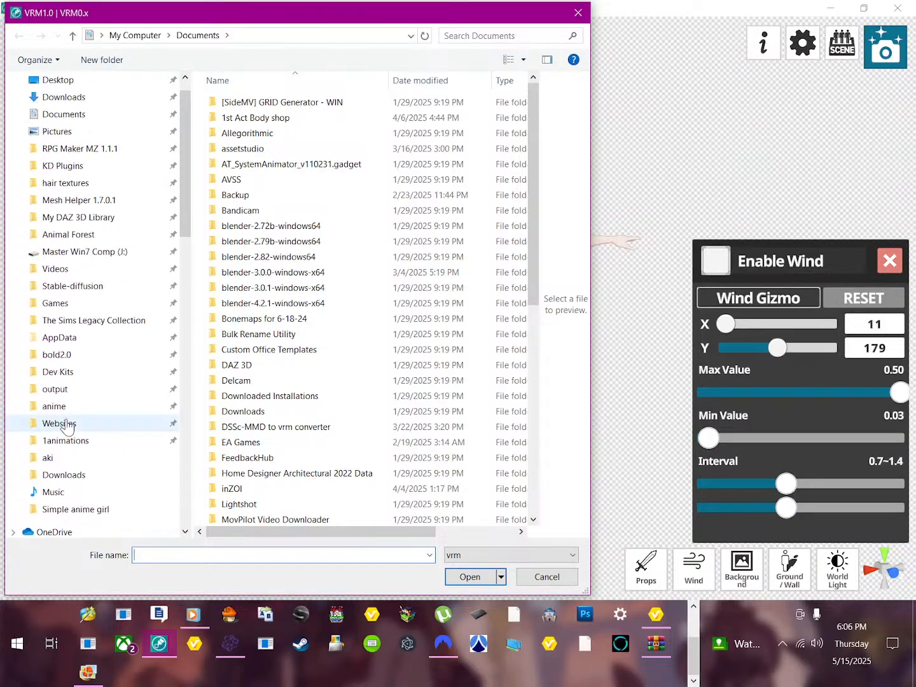
scroll(67, 427, up, 1)
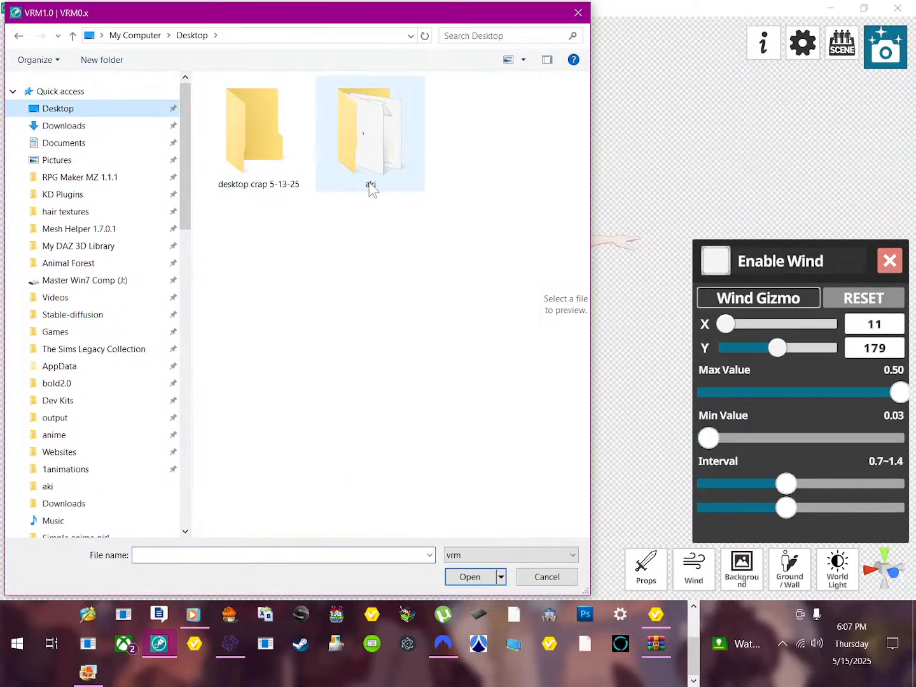
double_click(372, 185)
double_click(397, 347)
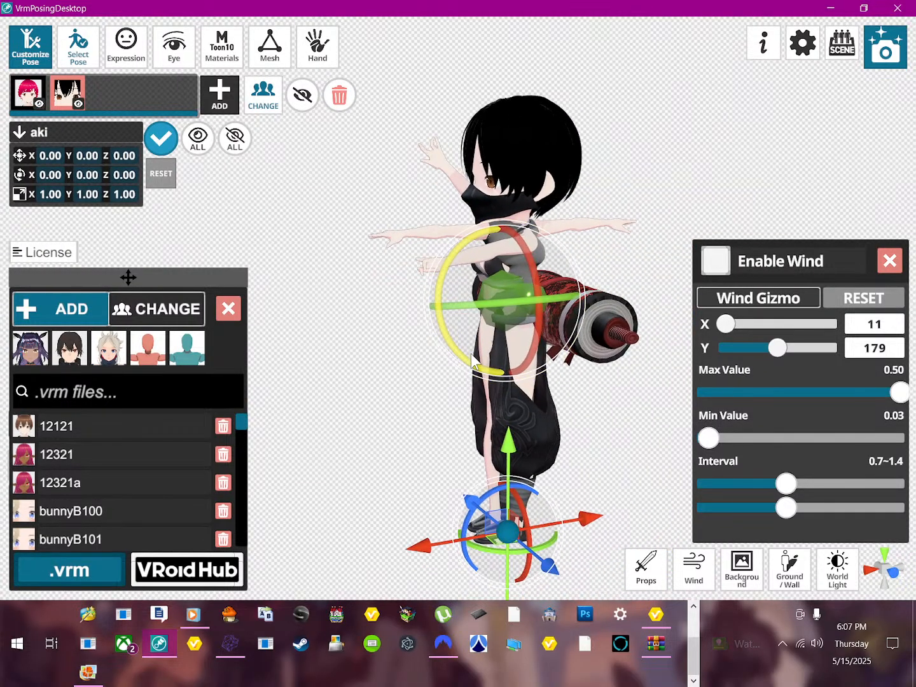
- Remove the default simple avatar from the scene, keeping only the aki avatar
drag(539, 302, 509, 301)
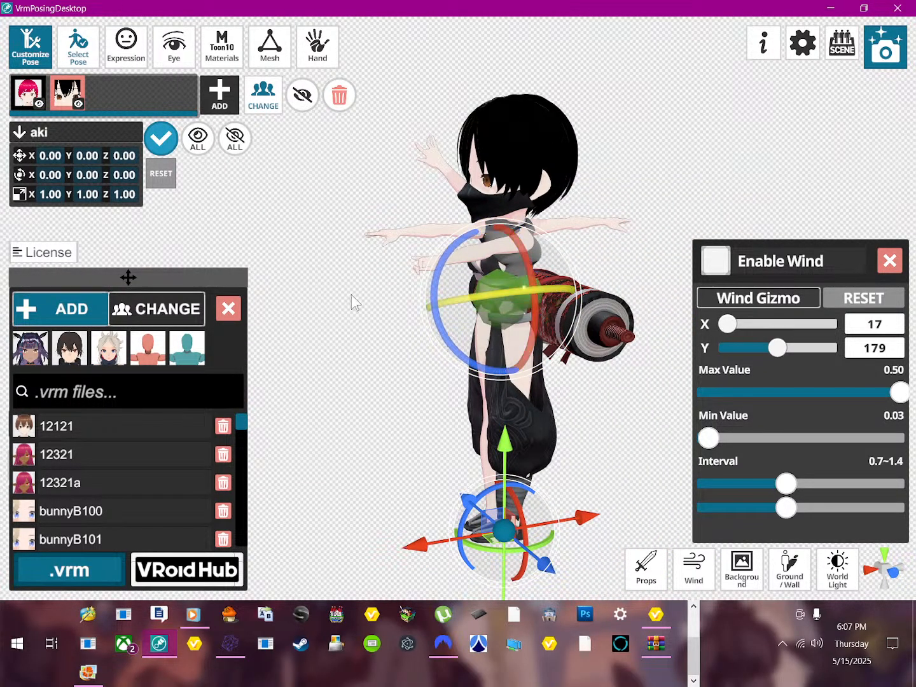
click(26, 94)
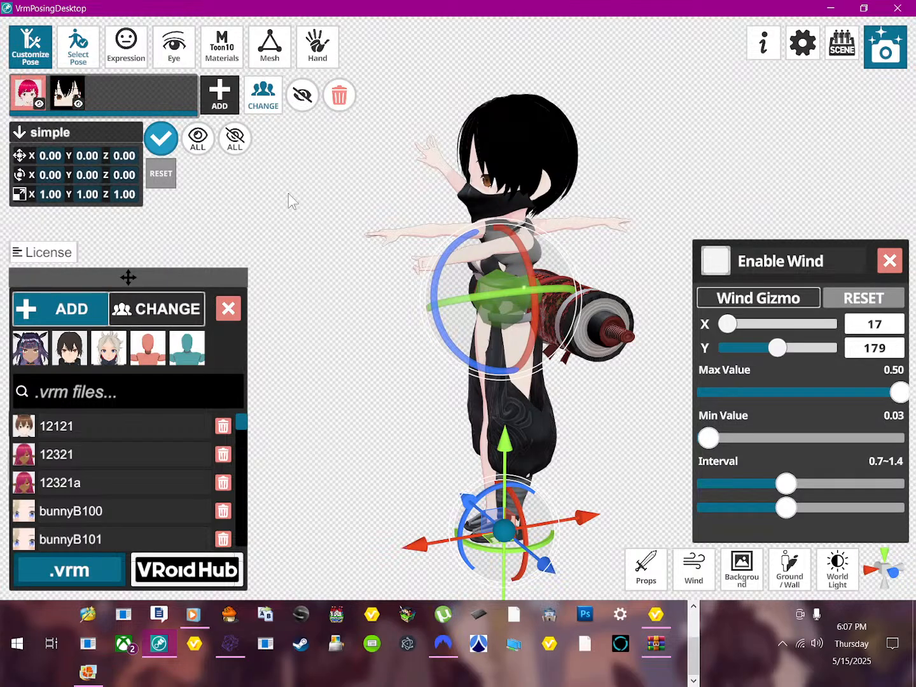
click(337, 96)
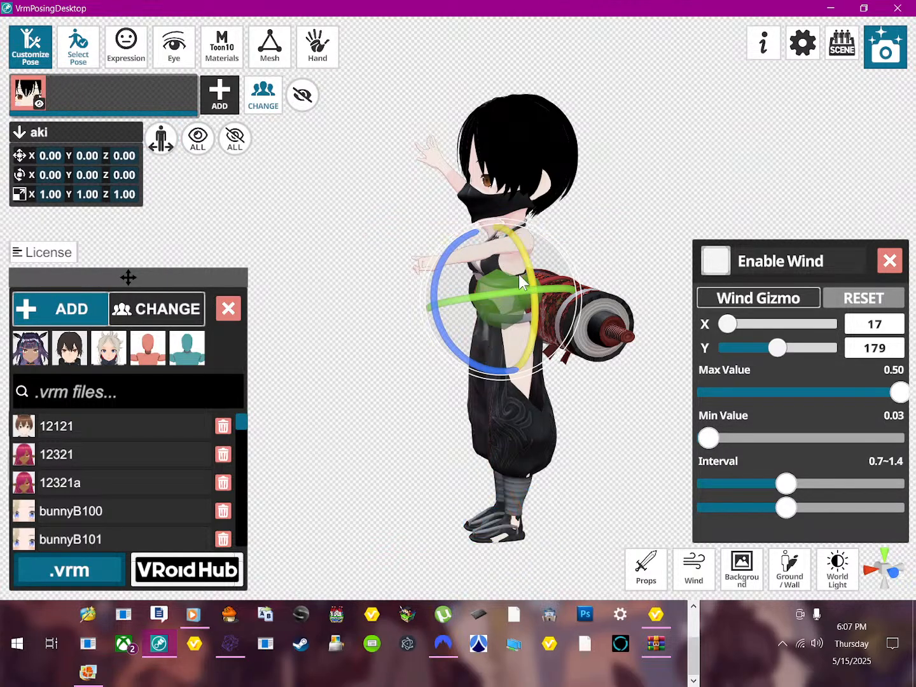
- Turn the wind direction to X 16, Y 195 and view the aki avatar from the front
drag(484, 292, 464, 301)
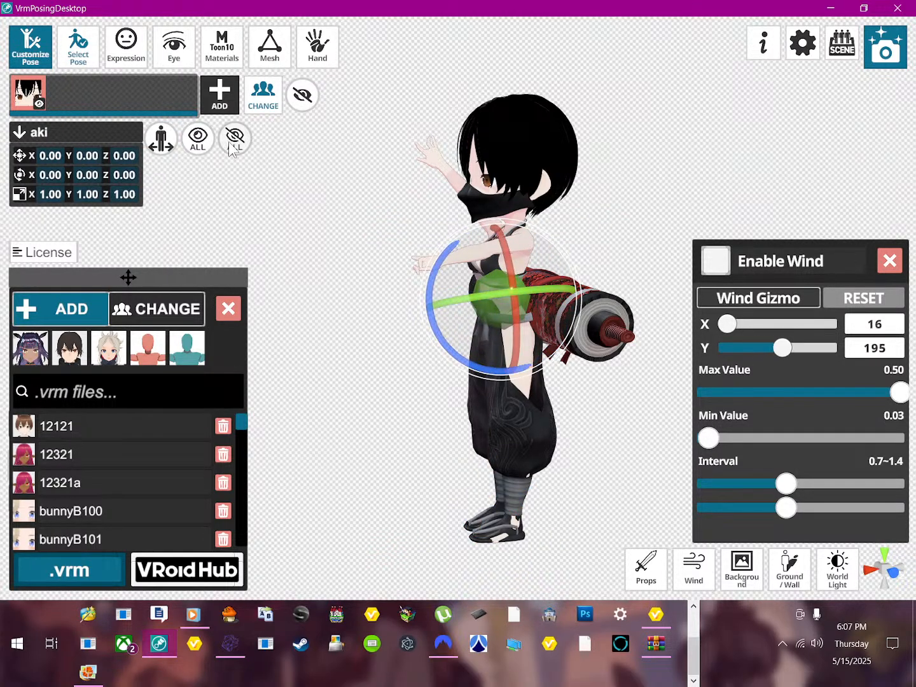
middle_drag(386, 202, 378, 208)
right_drag(379, 201, 469, 259)
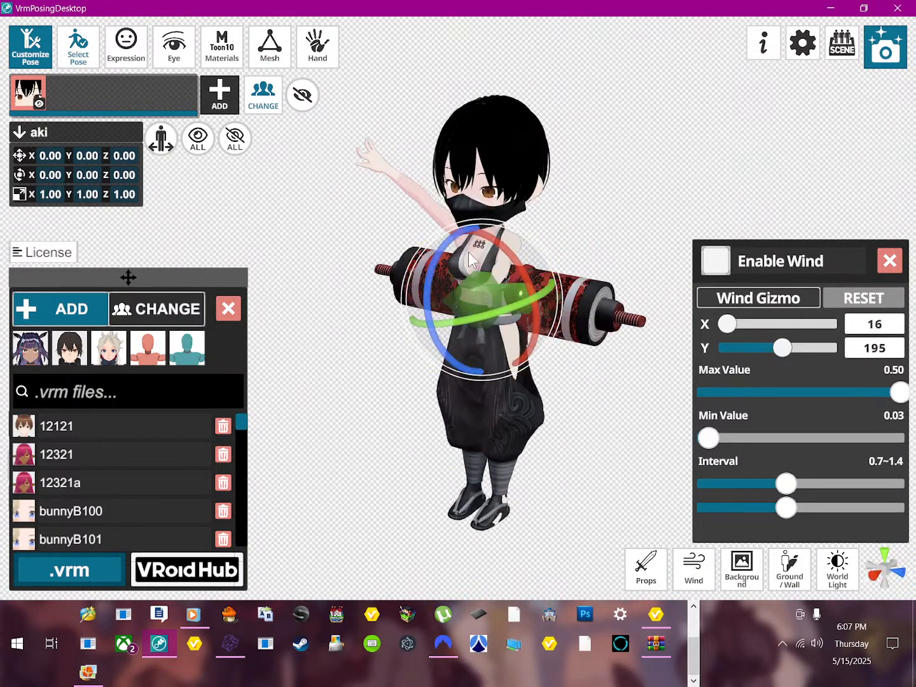
- Switch to Blender and select the avatar's Body mesh underneath the trousers
click(845, 5)
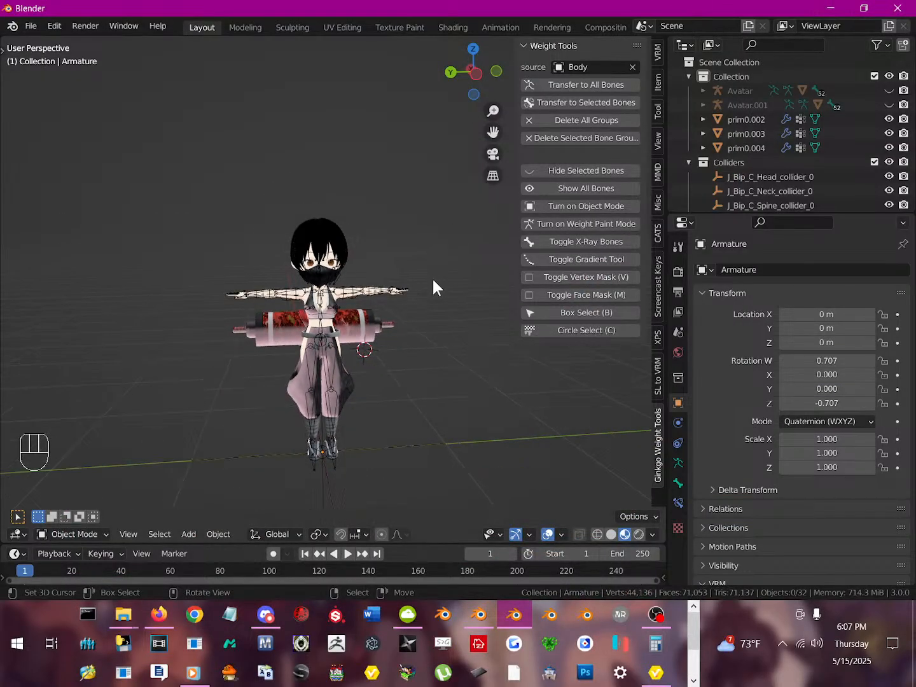
scroll(405, 324, up, 2)
middle_drag(364, 387, 316, 366)
click(367, 448)
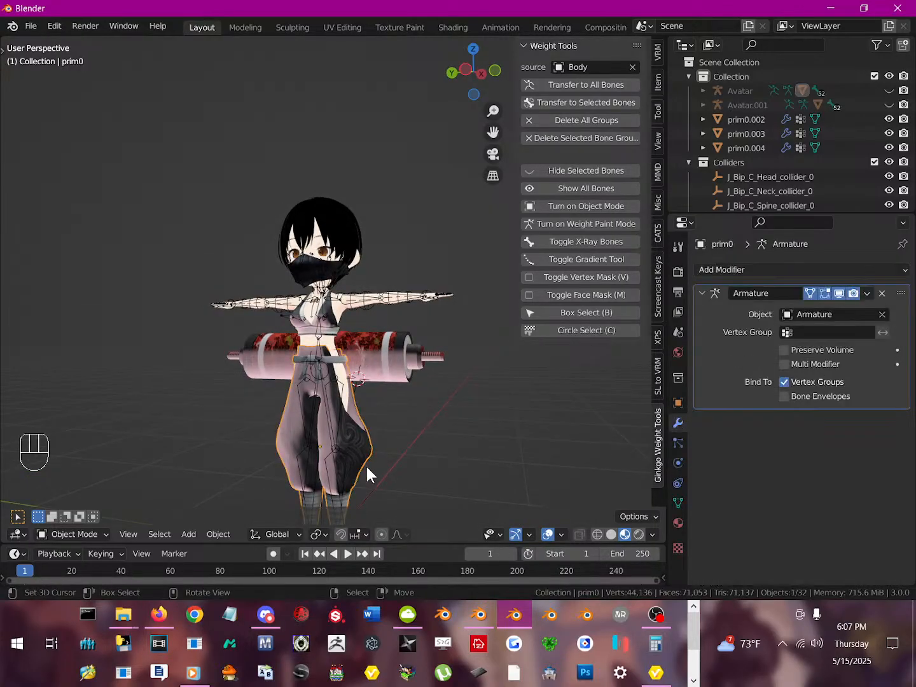
key(super)
click(382, 448)
shift+middle_drag(383, 448, 377, 363)
scroll(386, 329, up, 2)
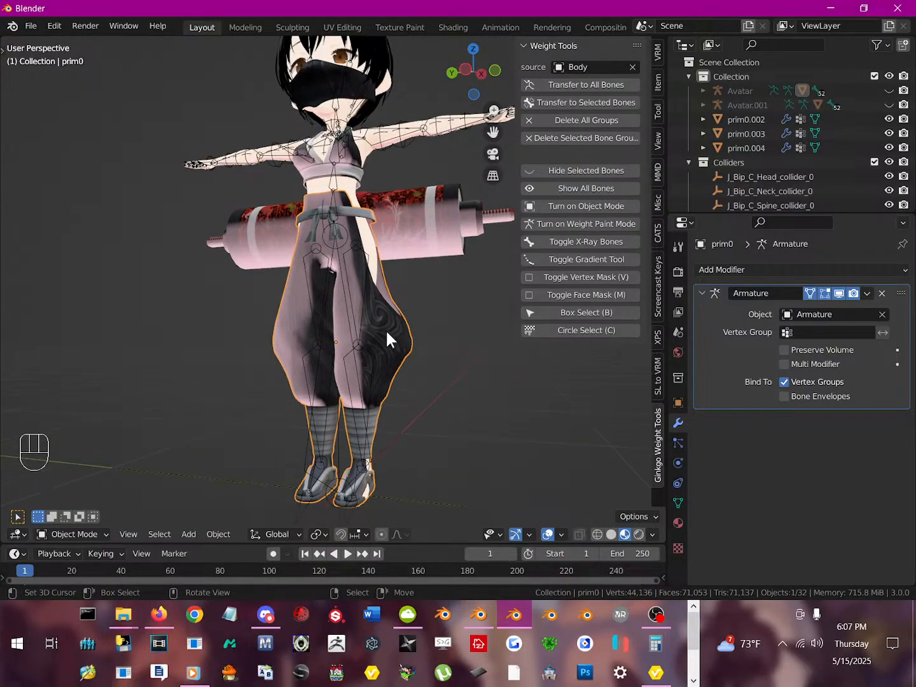
click(366, 252)
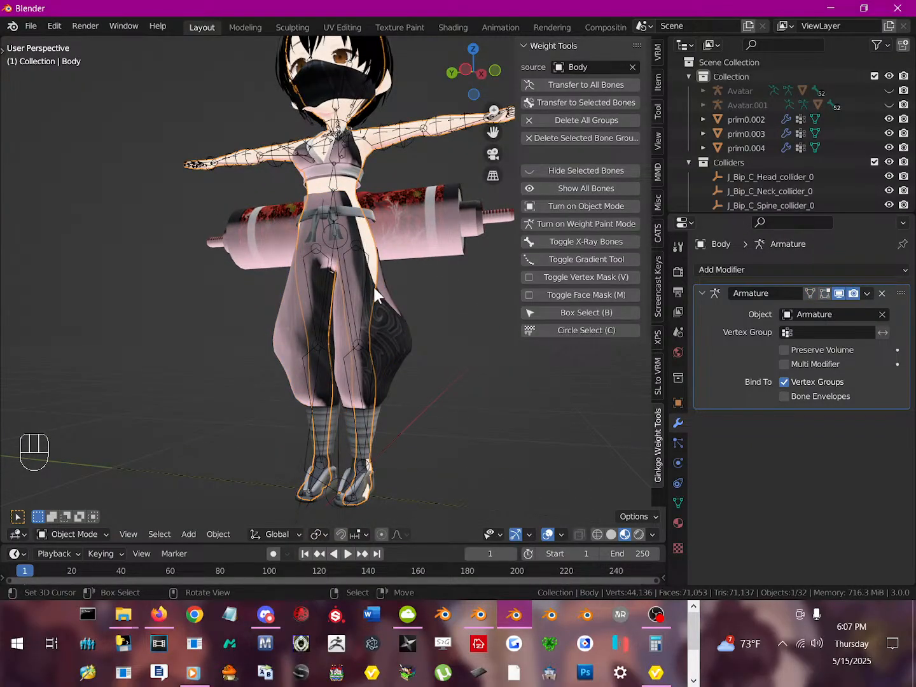
- Compare the Body mesh with the trousers in wireframe shading, and restore the Material Preview shading
key(Tab)
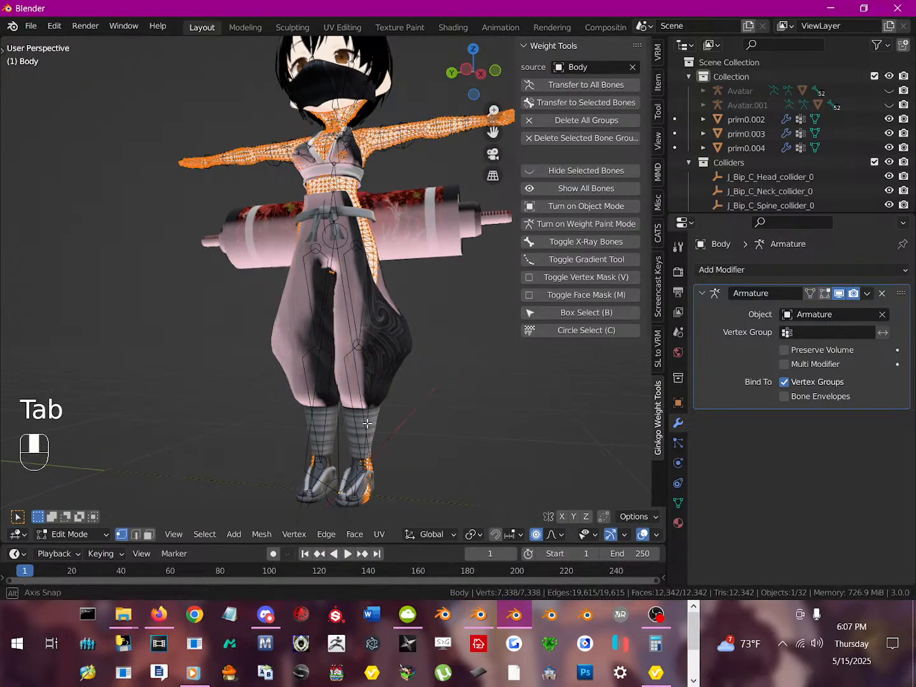
key(z)
key(z)
key(z)
key(z)
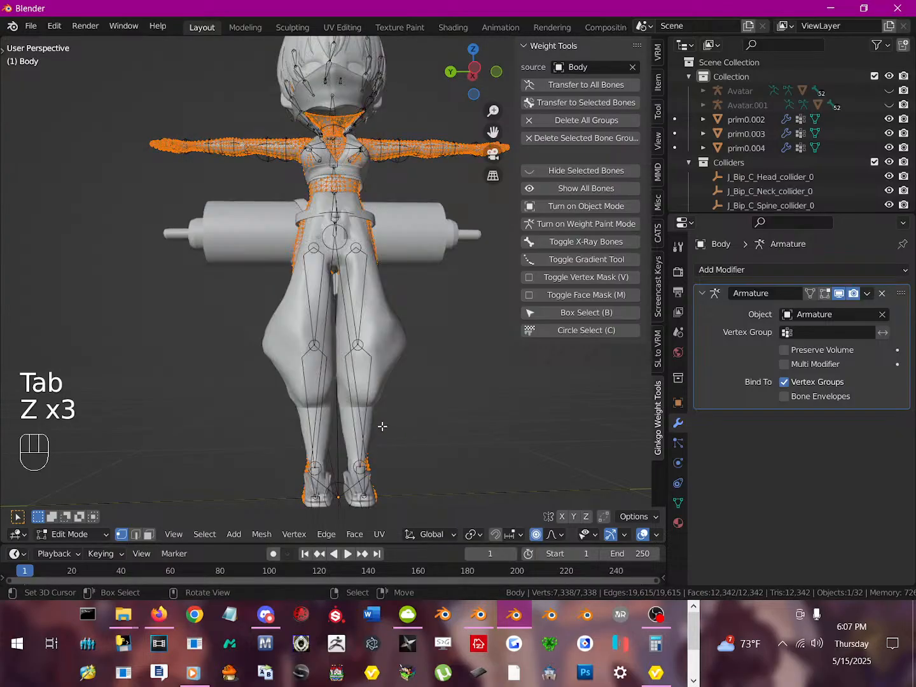
key(a)
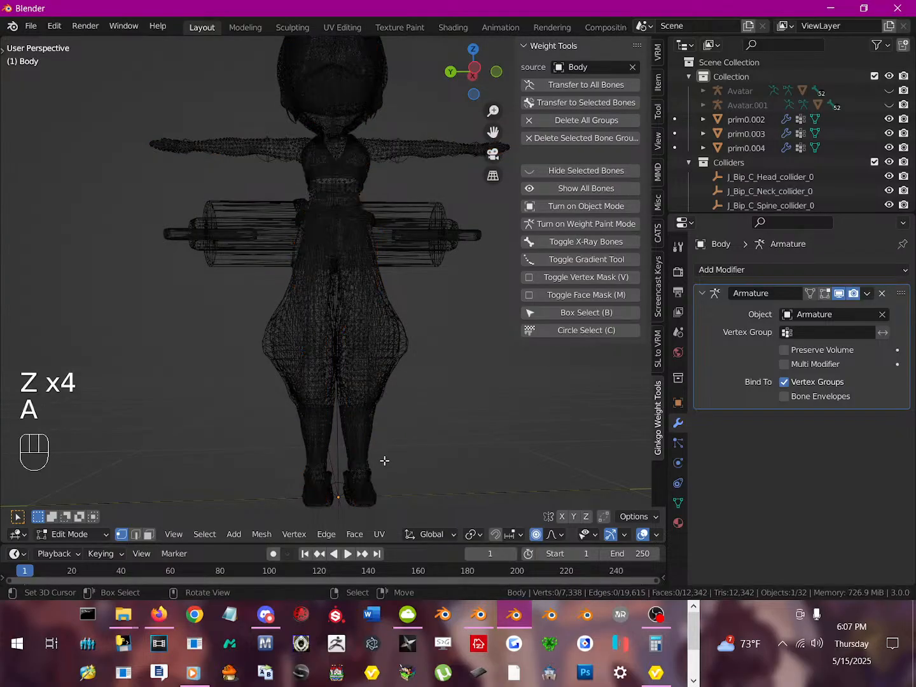
key(Tab)
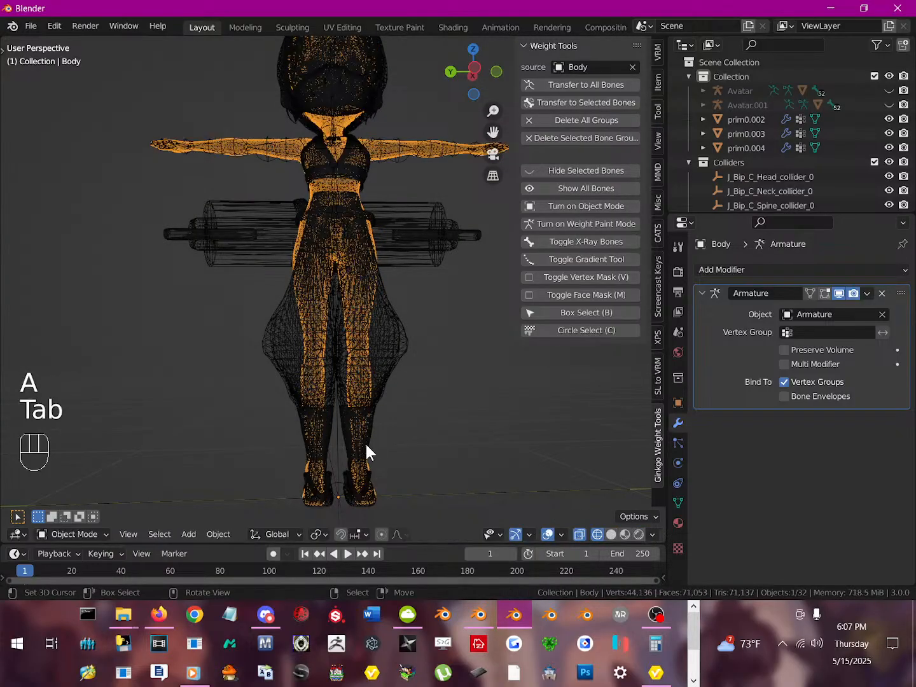
middle_drag(360, 436, 360, 354)
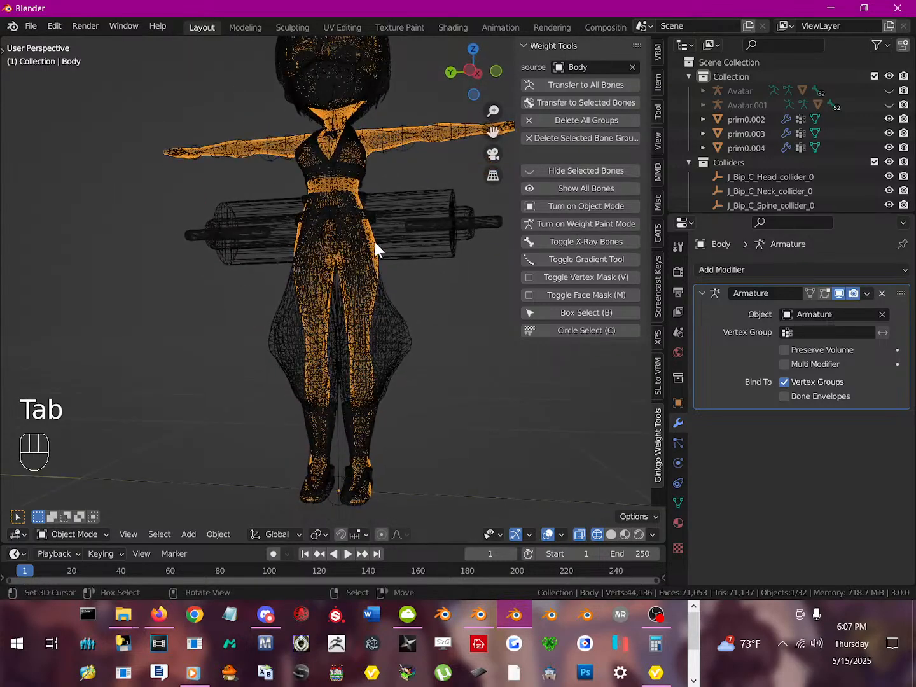
click(374, 241)
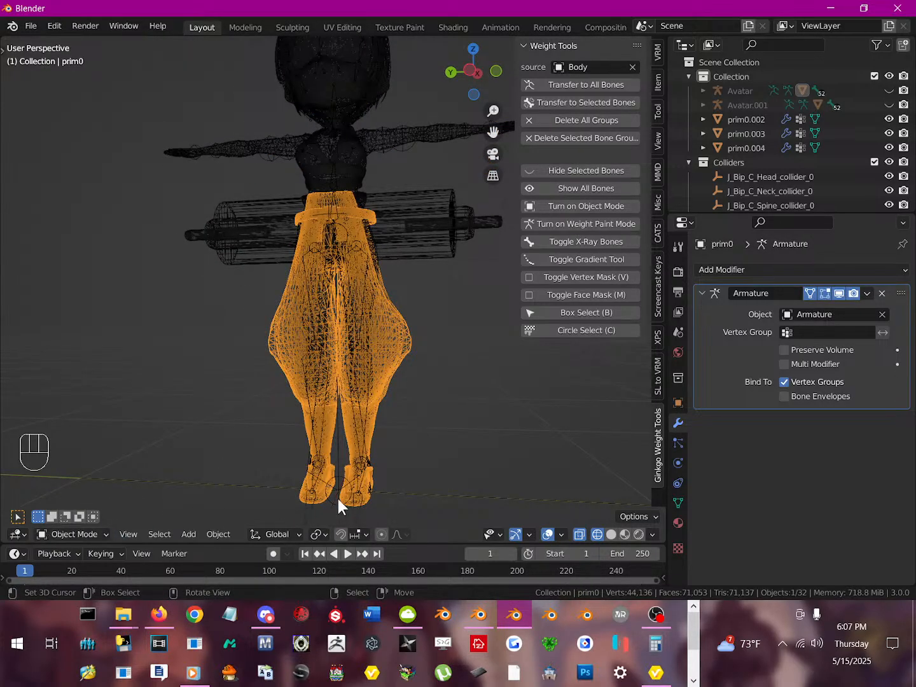
click(625, 535)
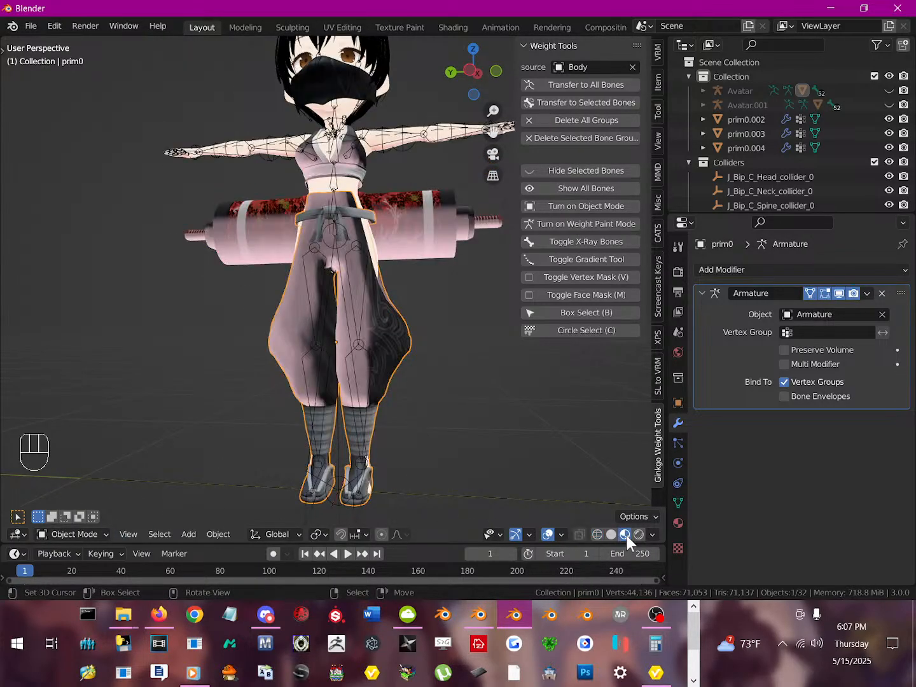
- Delete the exposed foot and ankle vertices of the Body mesh around the shoes
scroll(382, 191, up, 2)
click(355, 167)
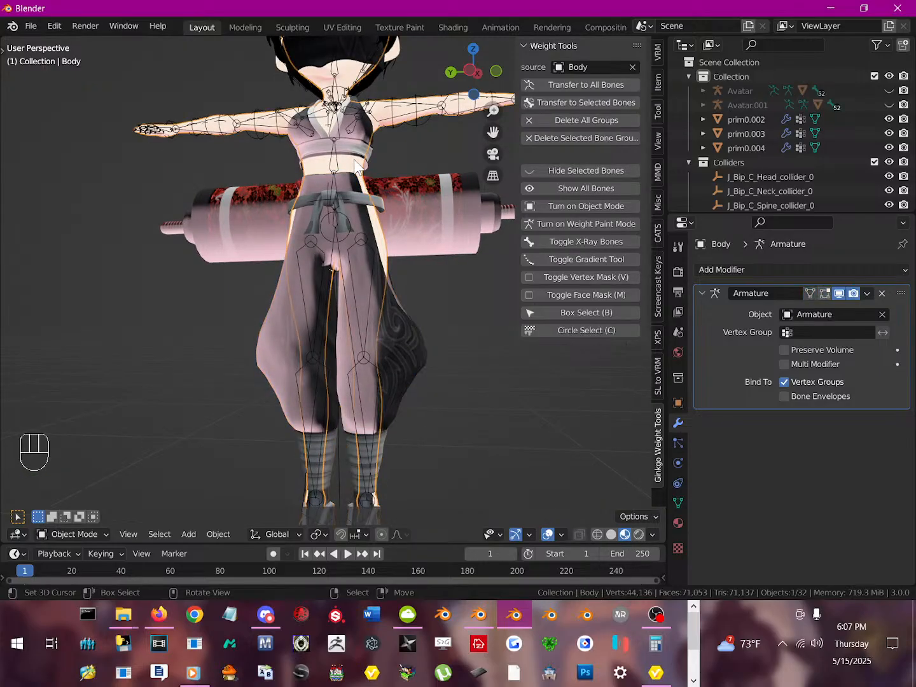
key(Tab)
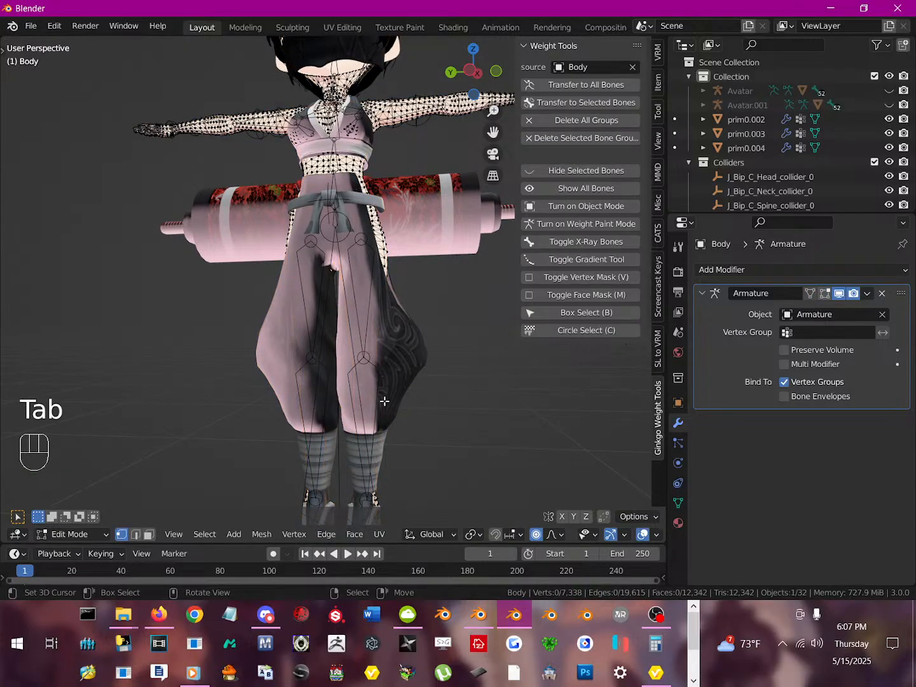
shift+middle_drag(385, 422, 370, 318)
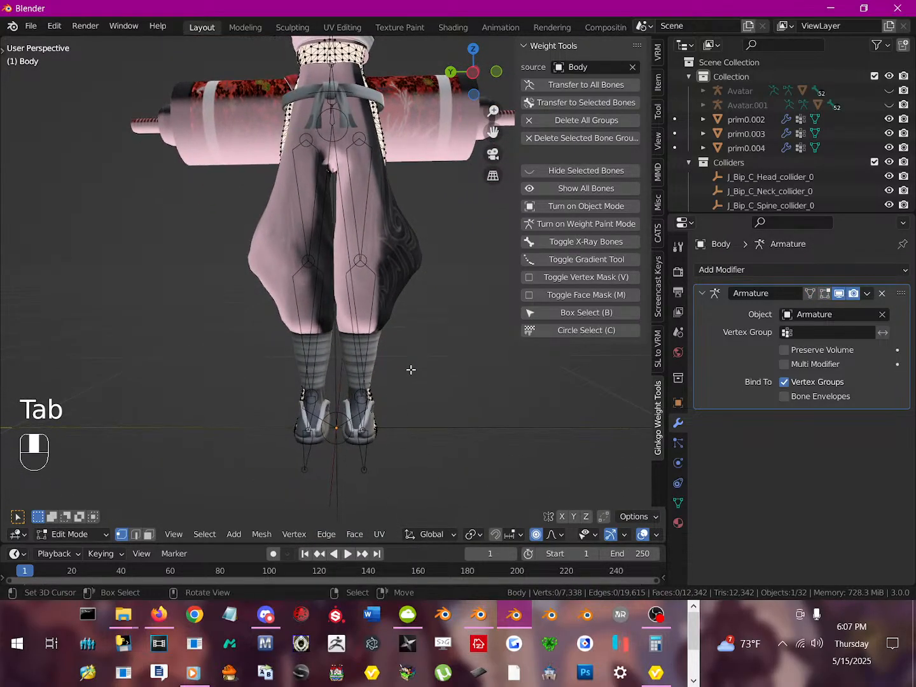
middle_drag(434, 434, 366, 451)
key(b)
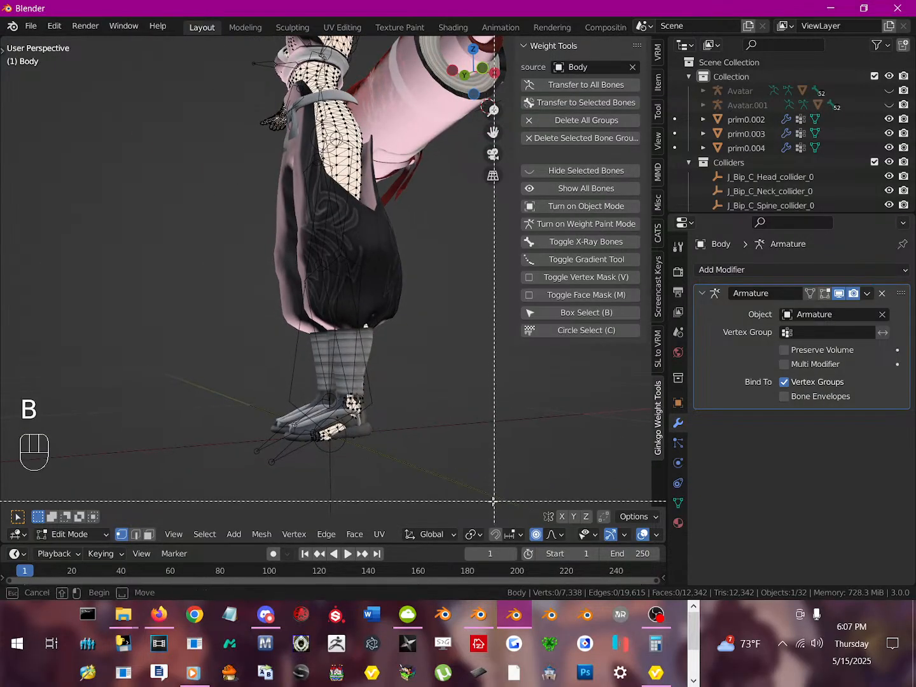
drag(484, 504, 173, 287)
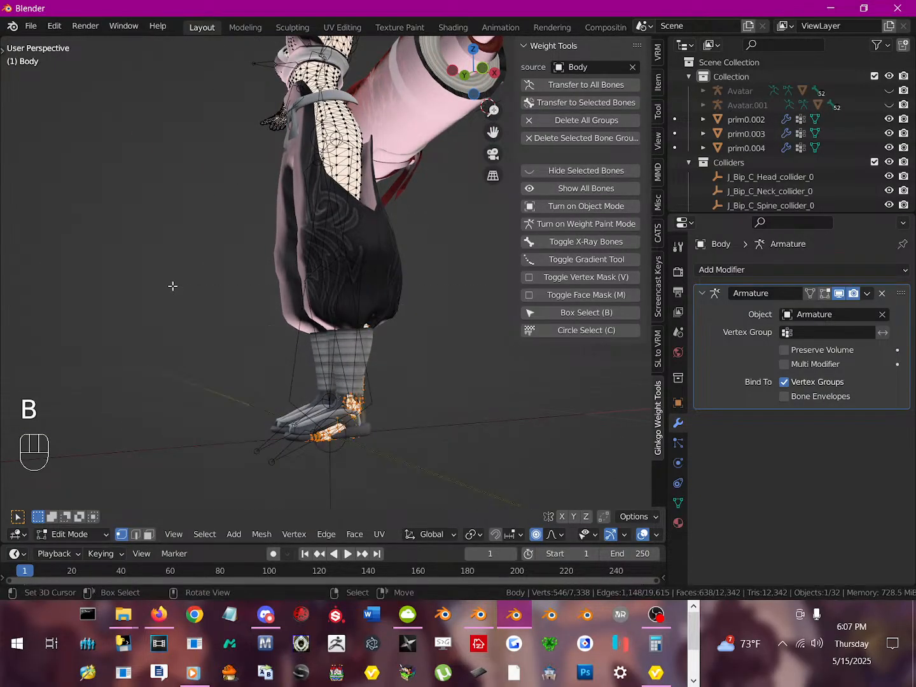
key(Delete)
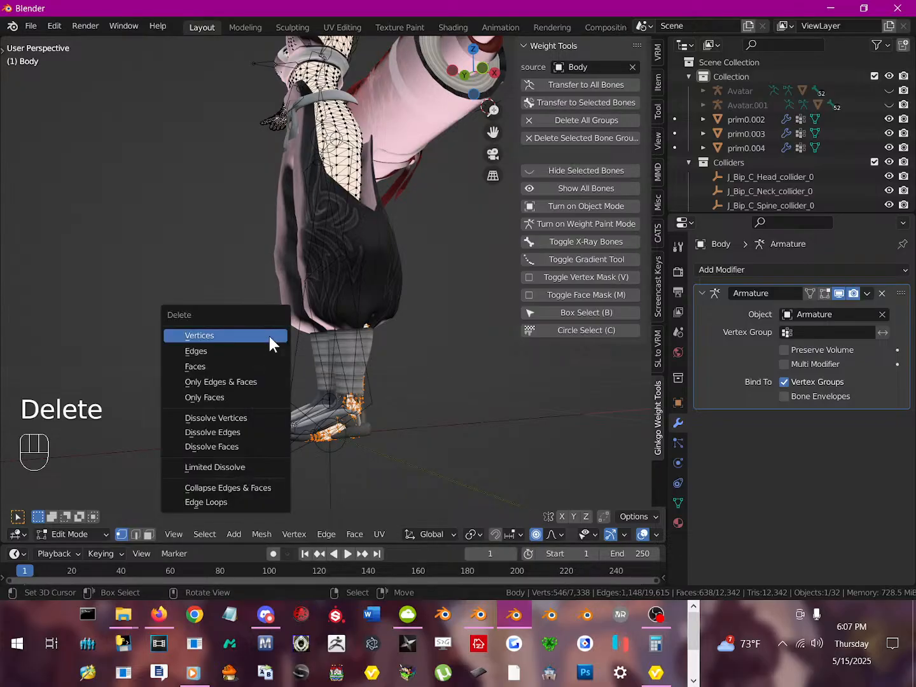
click(270, 335)
- Examine the remaining Body vertices around the trousers and ankles from the front
middle_drag(269, 335, 431, 334)
shift+middle_drag(381, 272, 376, 351)
key(a)
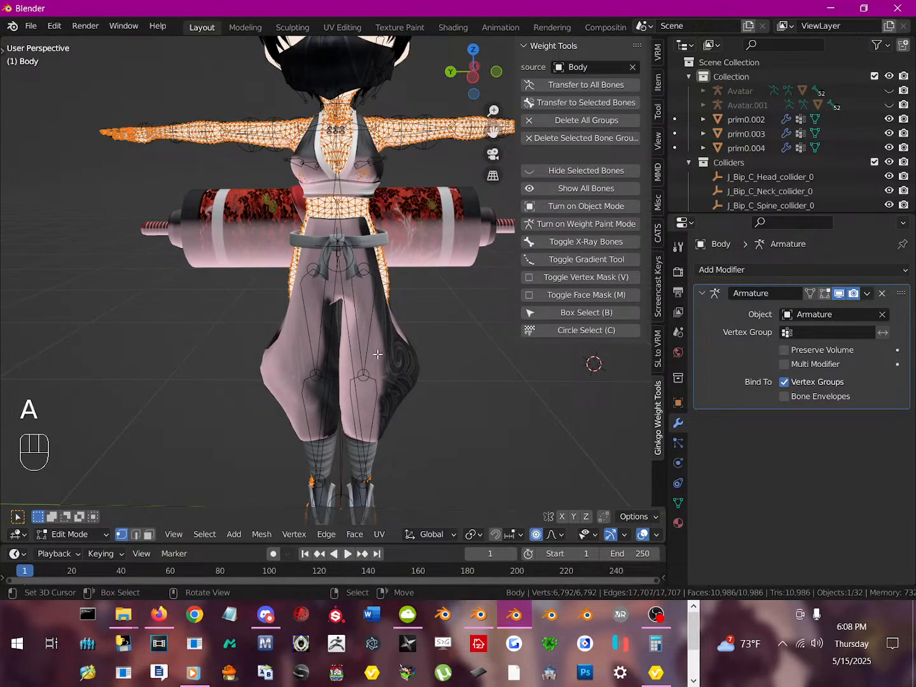
scroll(378, 354, down, 2)
key(Tab)
key(Tab)
key(a)
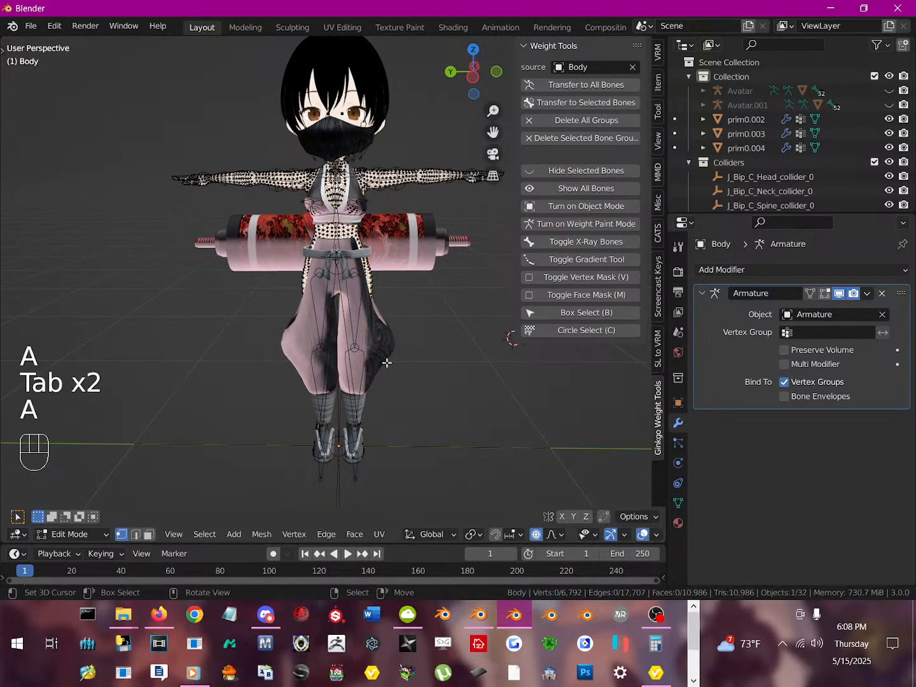
scroll(299, 483, down, 1)
scroll(267, 433, down, 2)
scroll(280, 407, up, 2)
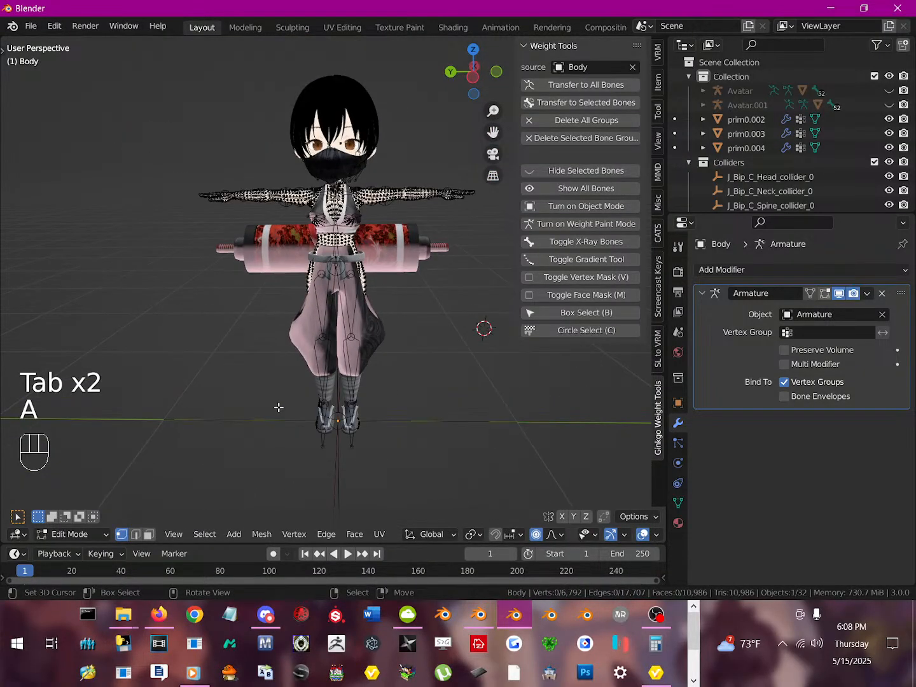
middle_drag(280, 407, 301, 369)
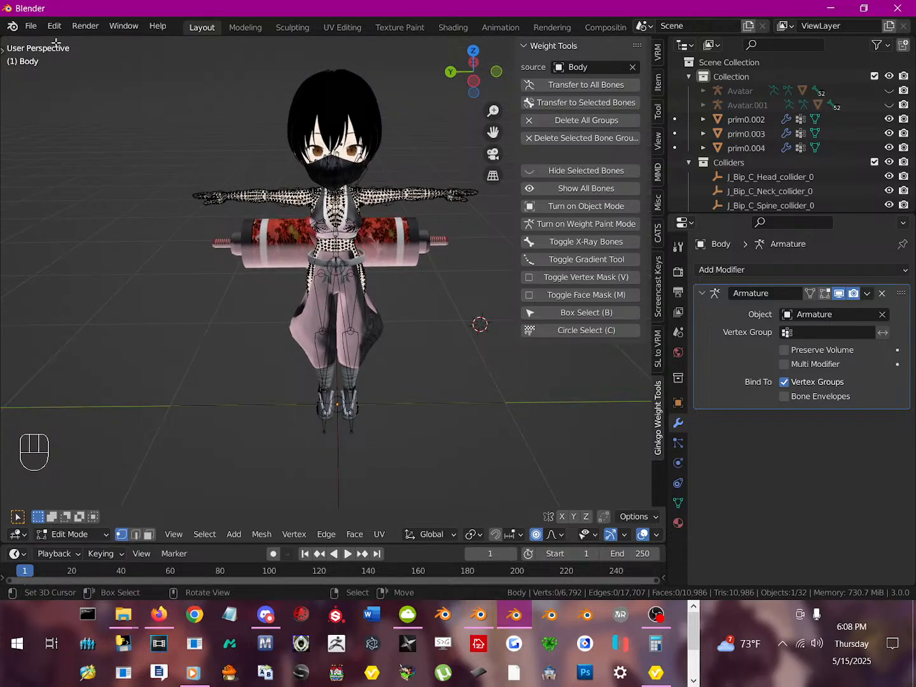
- Import aki.vrm from the aki folder on the Desktop into the scene
click(37, 25)
mouse_move(91, 225)
click(35, 29)
mouse_move(79, 217)
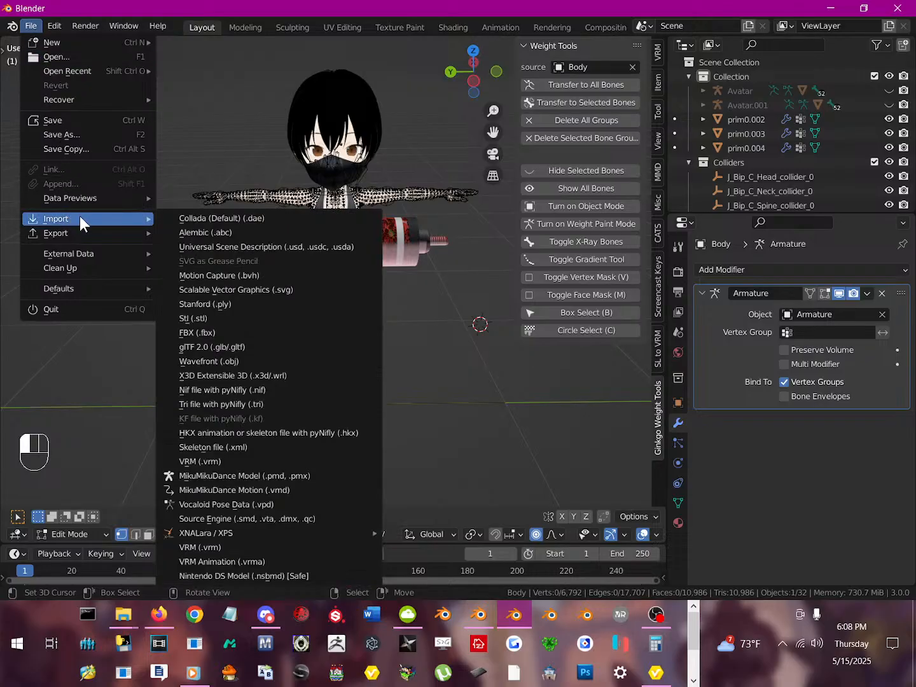
click(236, 543)
scroll(414, 304, down, 5)
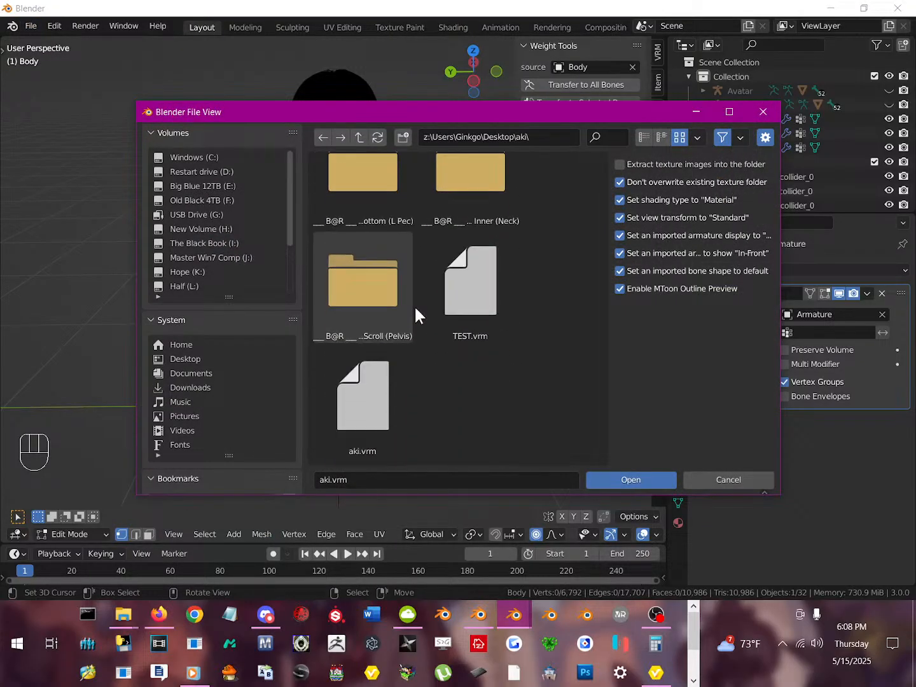
double_click(373, 390)
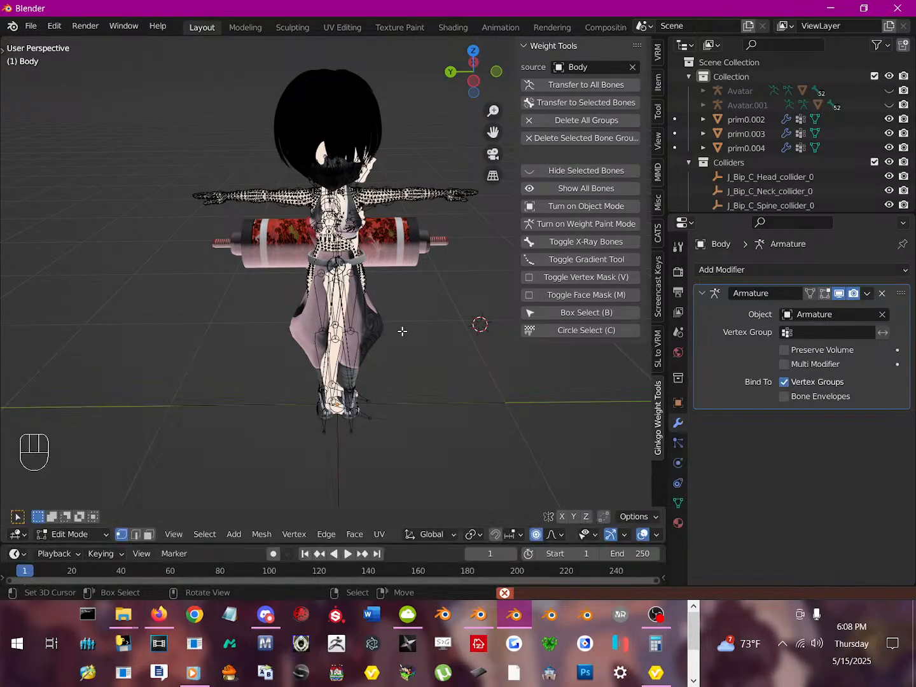
- Undo the rotation made to the Body mesh in Edit Mode and return to Object Mode
key(ctrl)
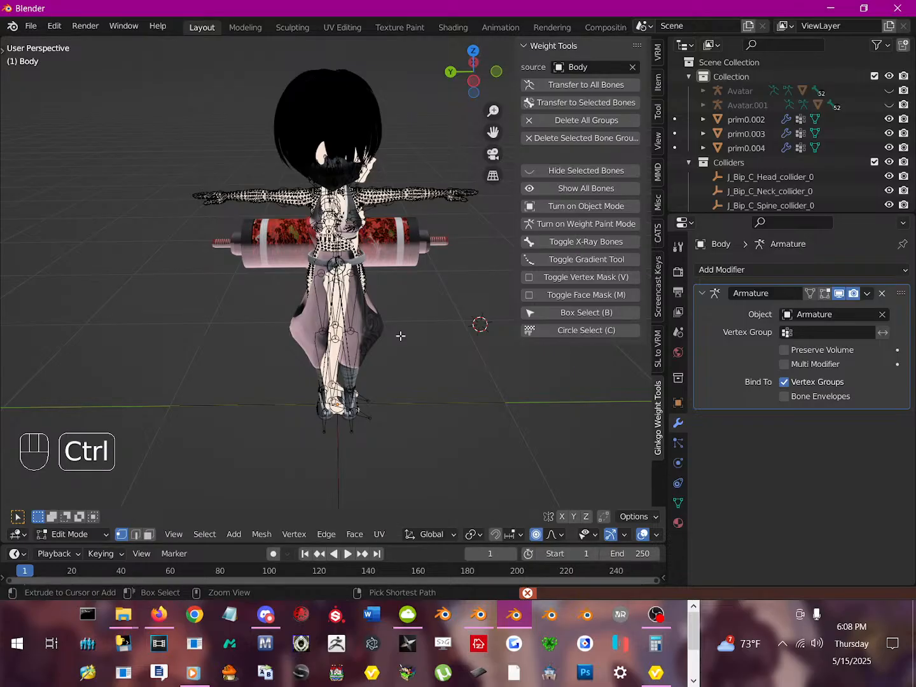
key(ctrl+z)
key(a)
key(a)
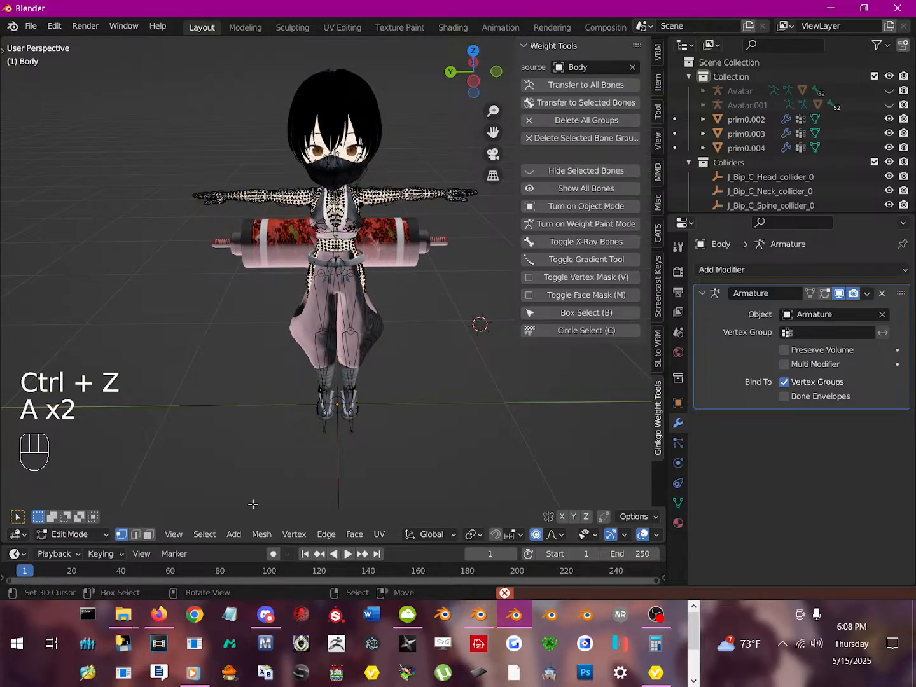
click(79, 535)
click(95, 517)
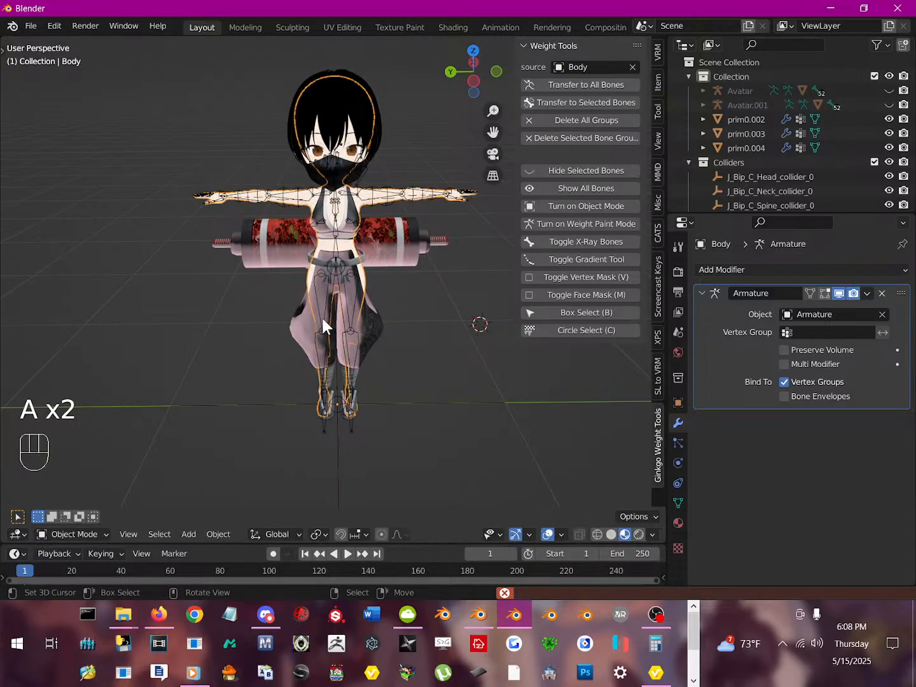
- Select all visible objects and rotate them 90° around the global Z axis
key(a)
key(a)
key(r)
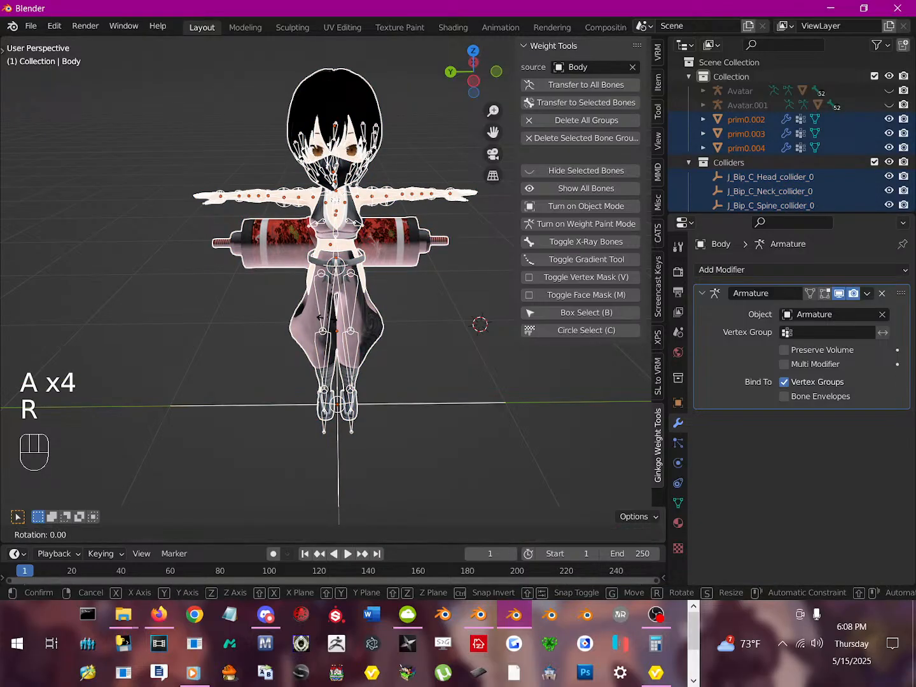
key(minus)
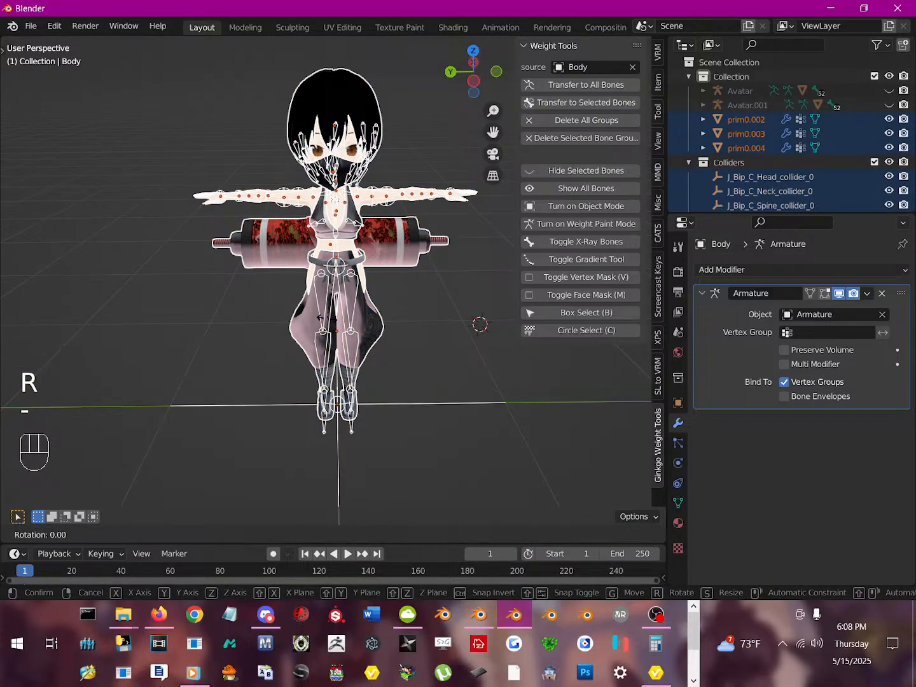
key(z)
key(9)
key(0)
key(Return)
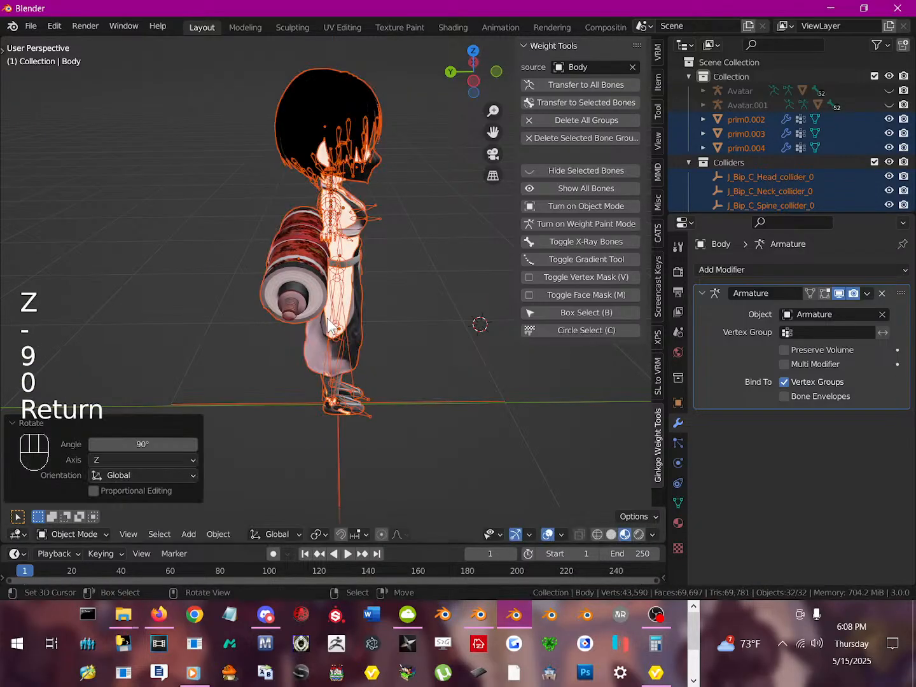
- Export the avatar as TEST.vrm in the aki folder on the Desktop, overwriting the existing file
middle_drag(409, 353, 240, 344)
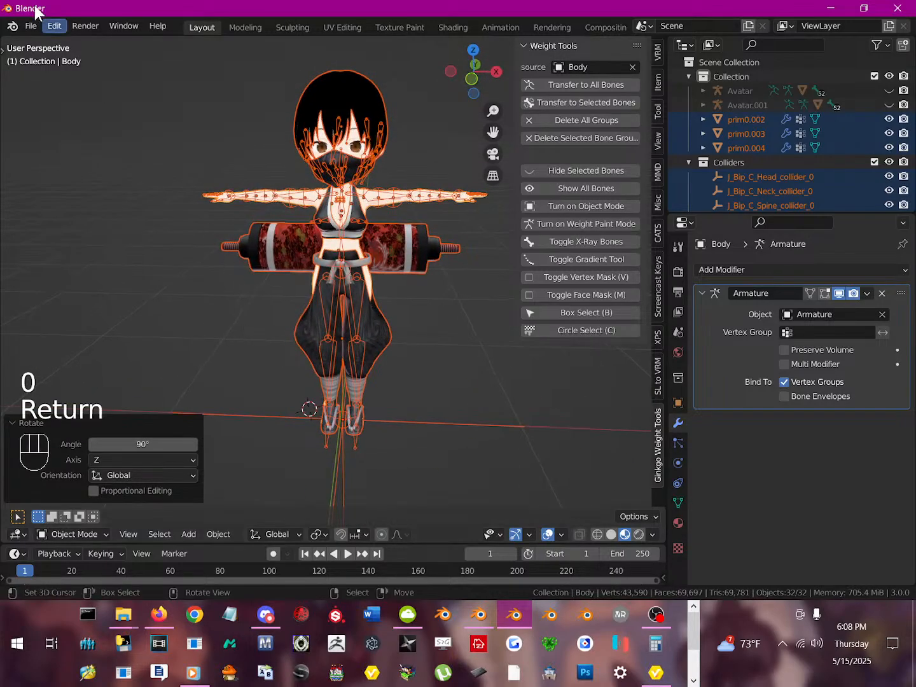
scroll(32, 26, down, 2)
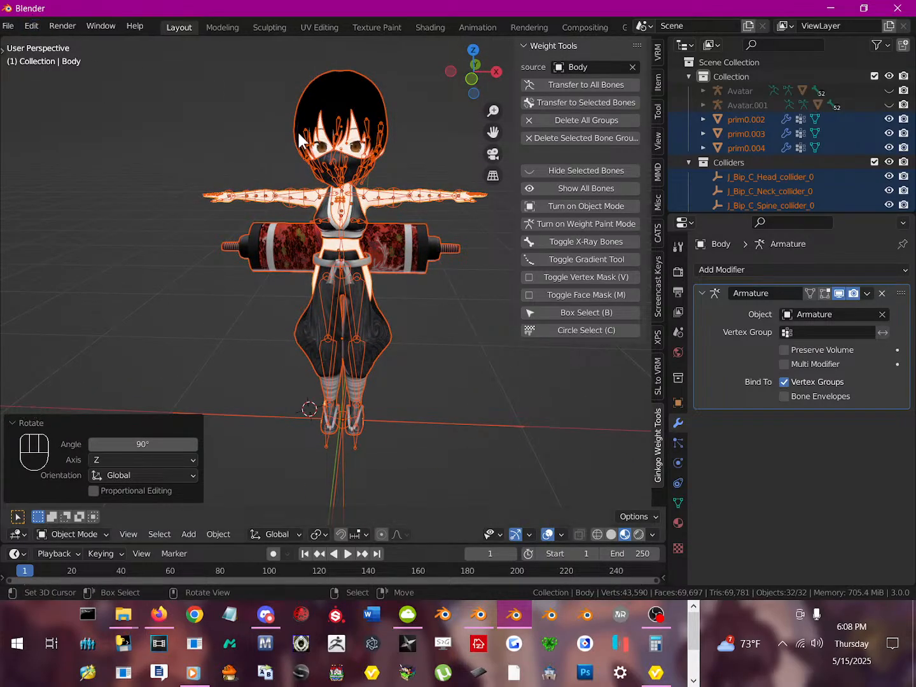
click(11, 27)
mouse_move(67, 231)
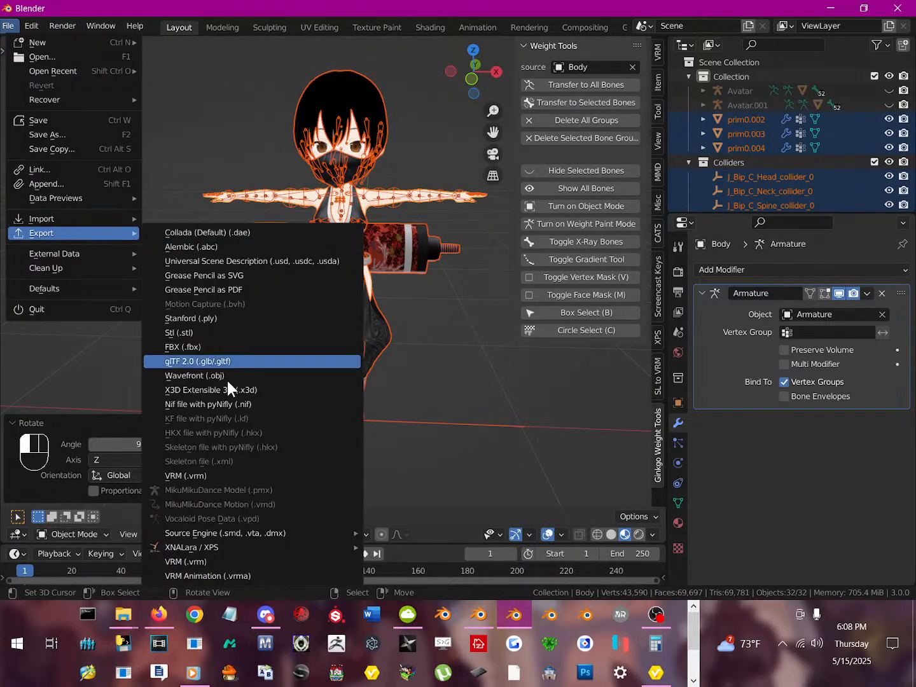
click(204, 474)
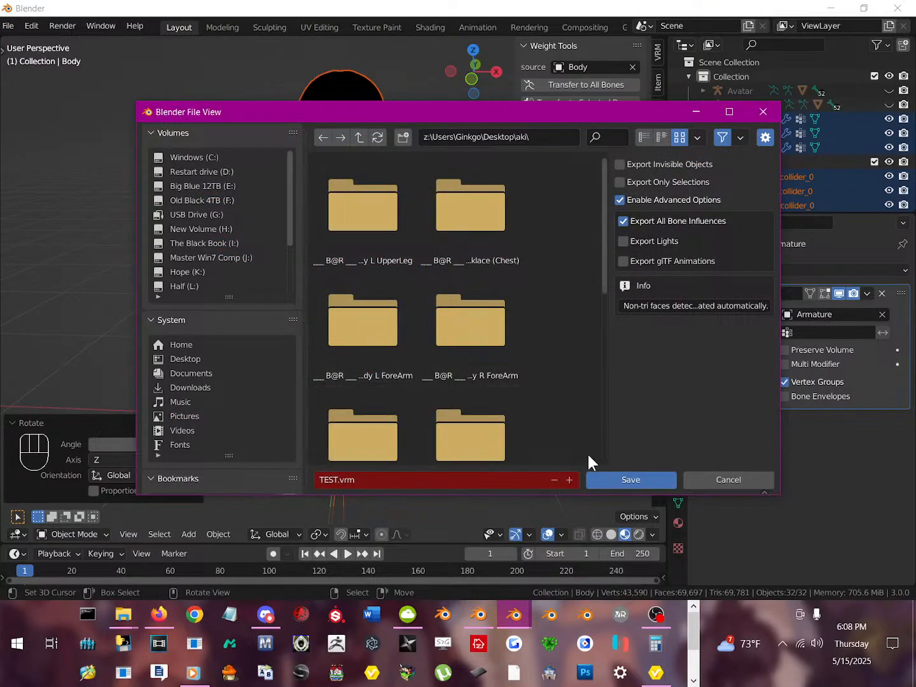
click(614, 479)
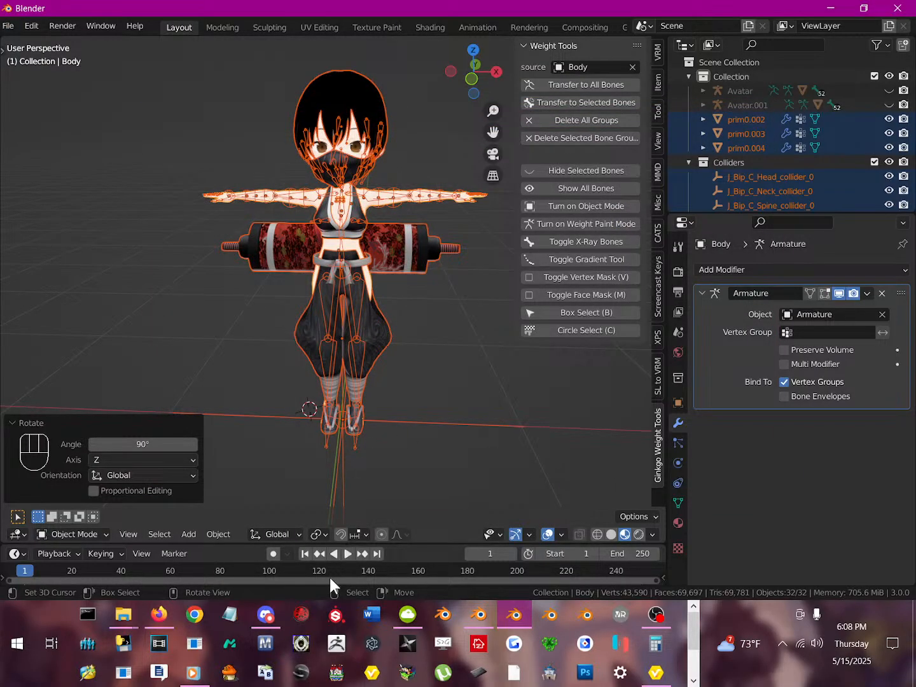
- Switch to VrmPosingDesktop and hide the previously loaded aki avatar
scroll(689, 626, down, 2)
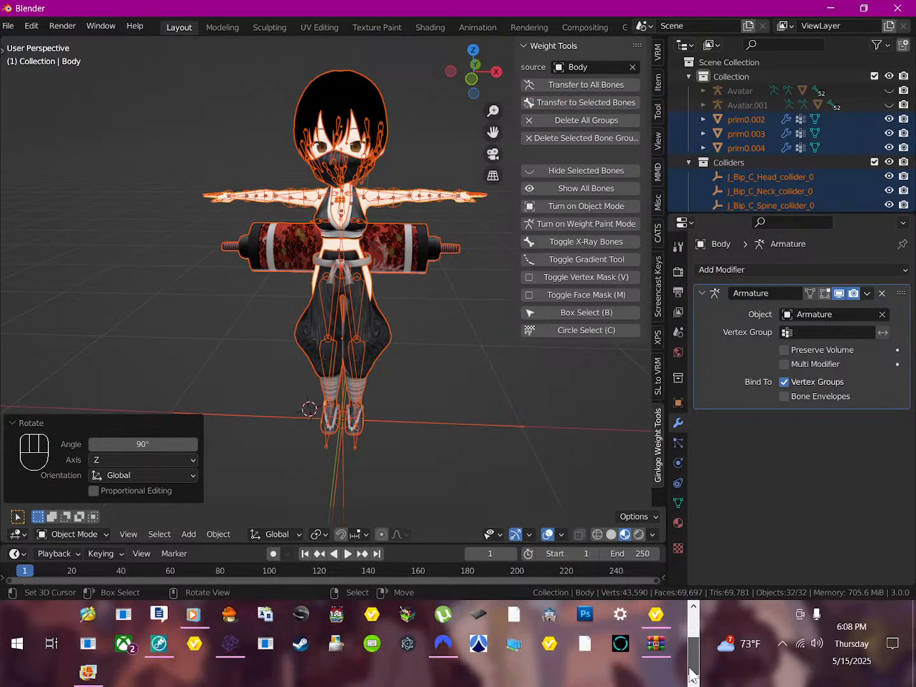
click(159, 644)
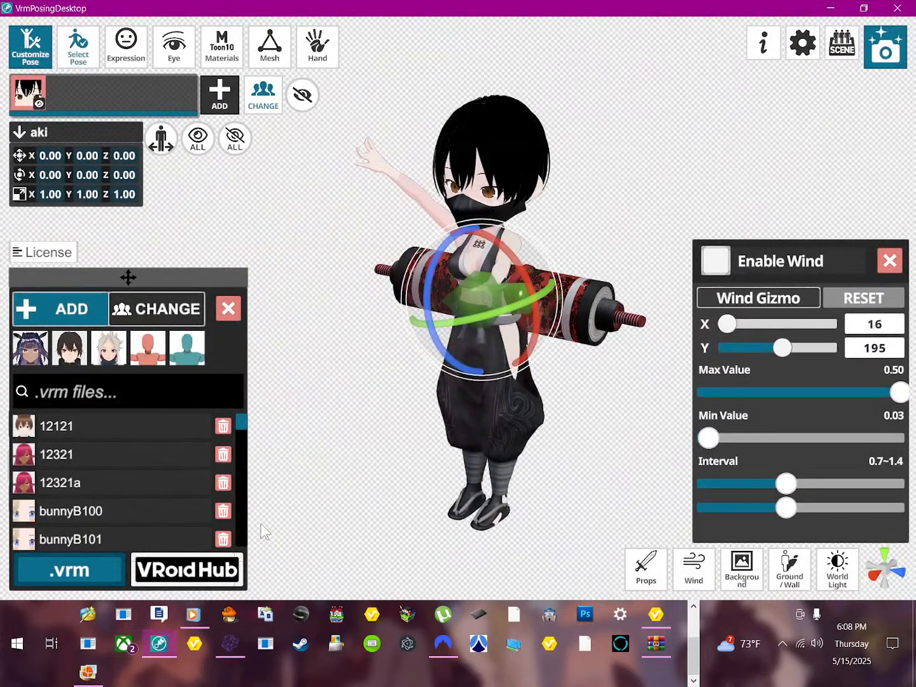
click(302, 95)
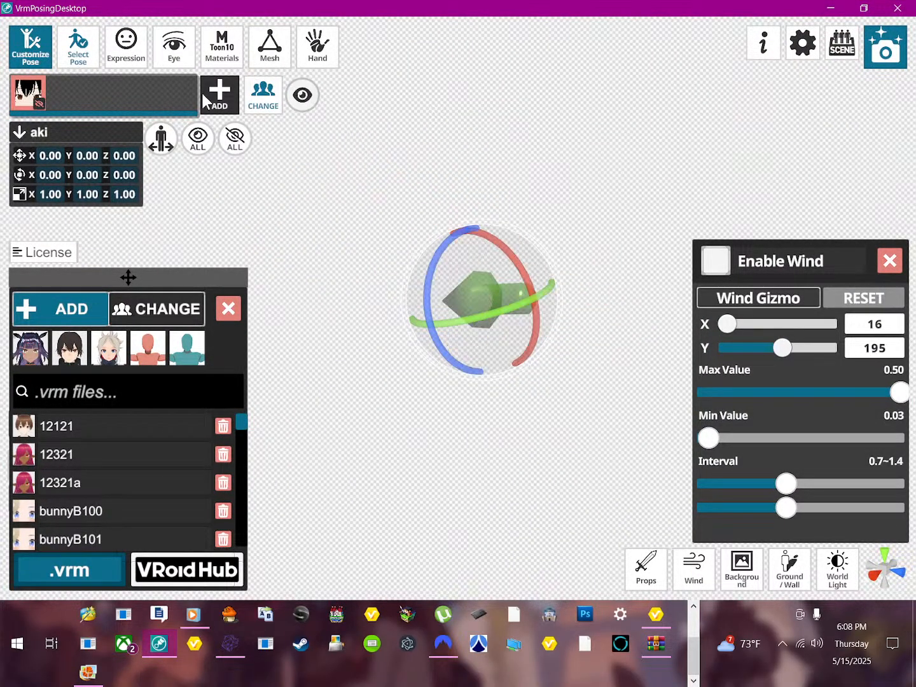
- Add the TEST.vrm avatar from the aki folder on the Desktop to the scene
click(231, 105)
click(220, 101)
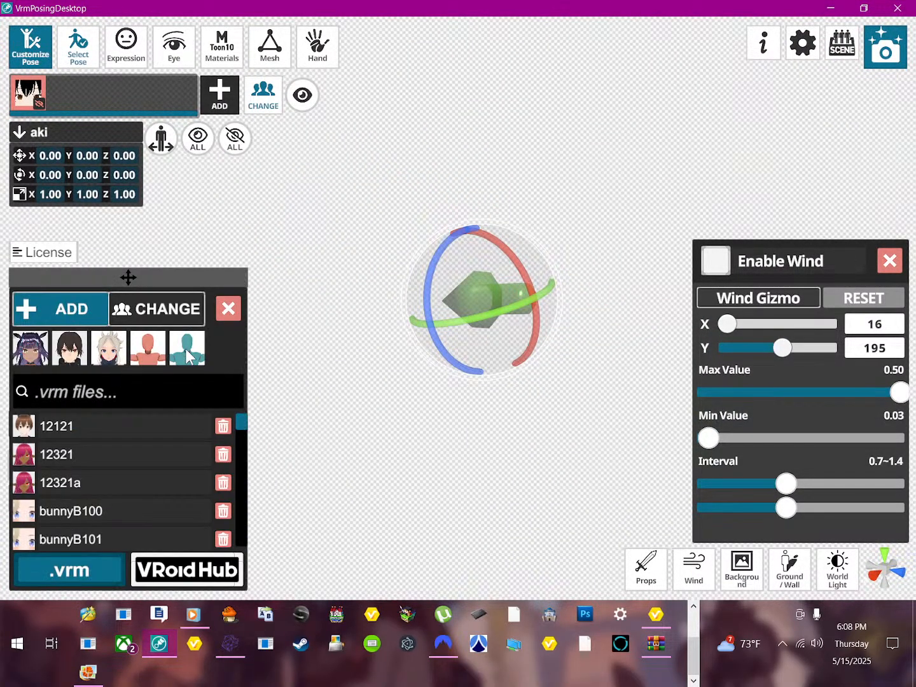
click(70, 299)
click(211, 102)
click(53, 304)
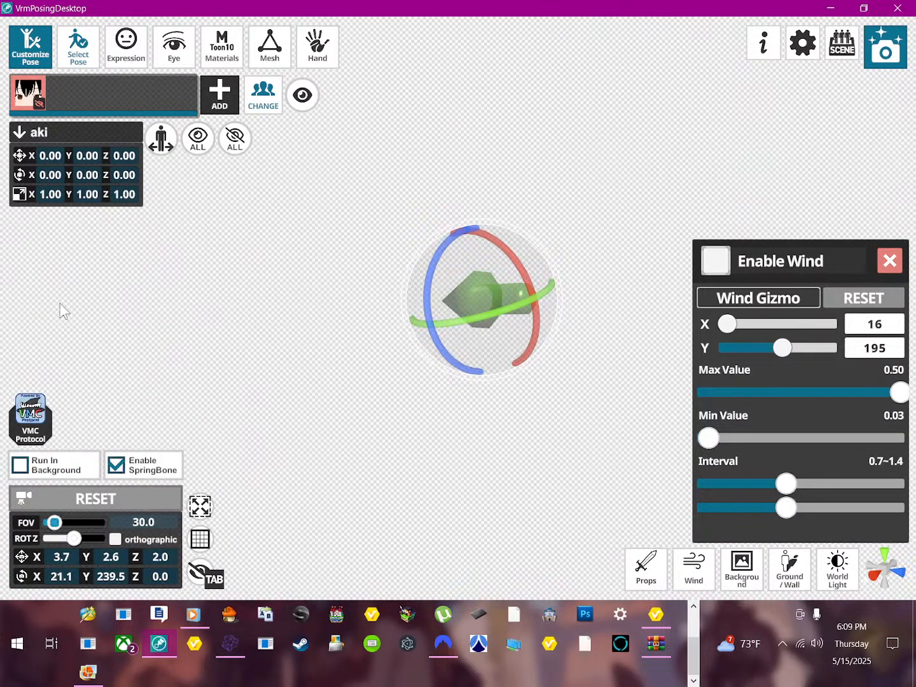
click(219, 105)
click(87, 565)
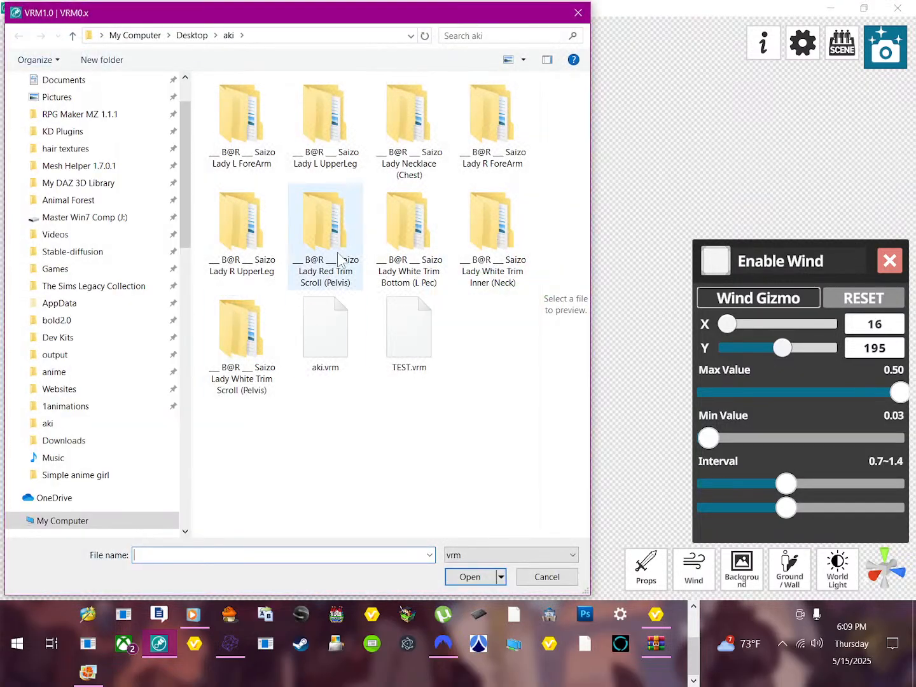
double_click(398, 347)
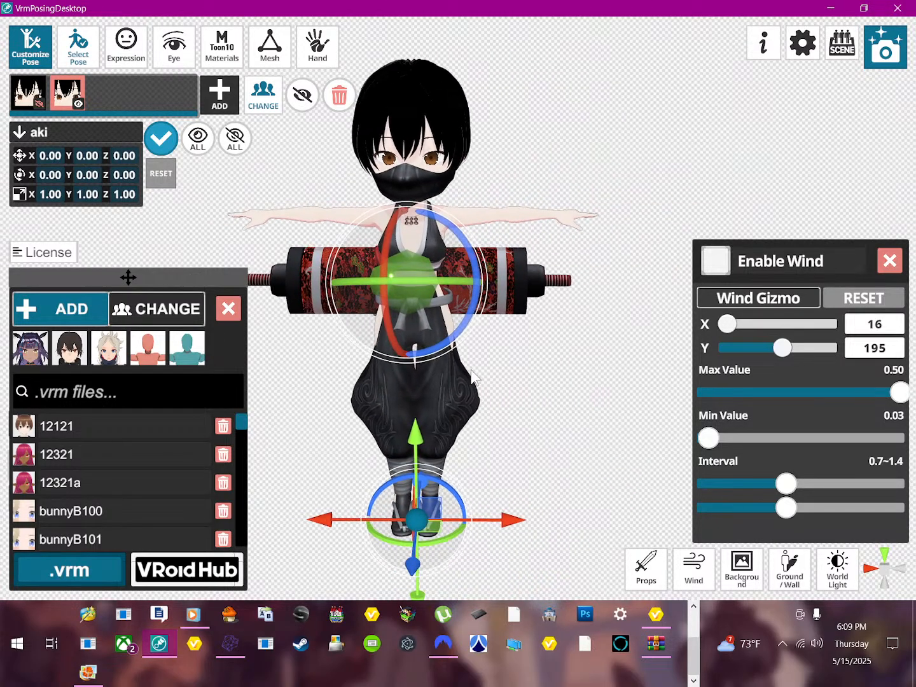
- Add the withskirt1 avatar from the saved .vrm list, and undo a trial move along its X axis
right_drag(507, 397, 548, 380)
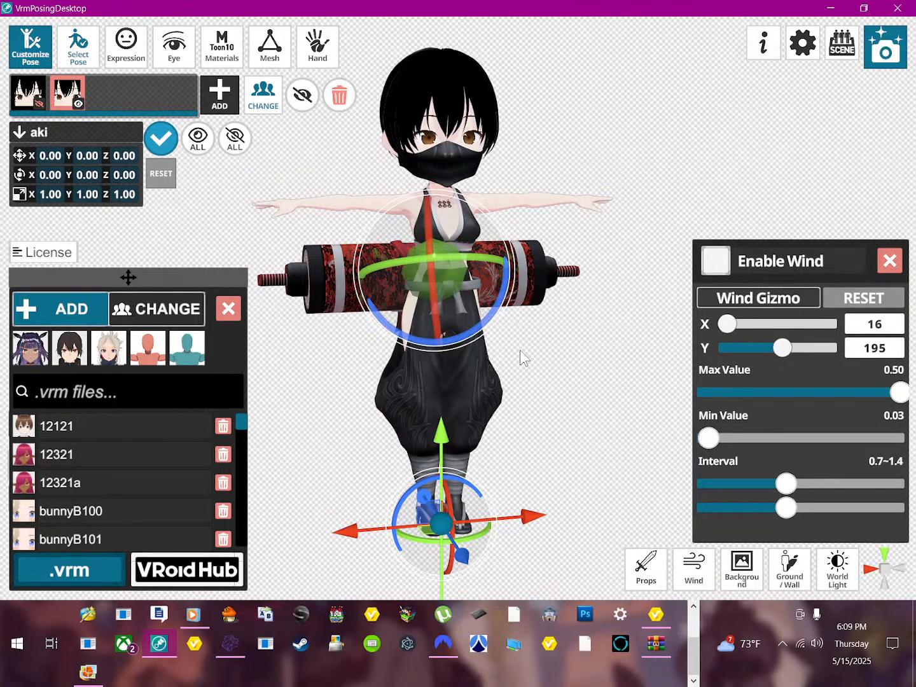
middle_drag(520, 350, 461, 348)
right_drag(462, 347, 496, 364)
scroll(124, 452, down, 8)
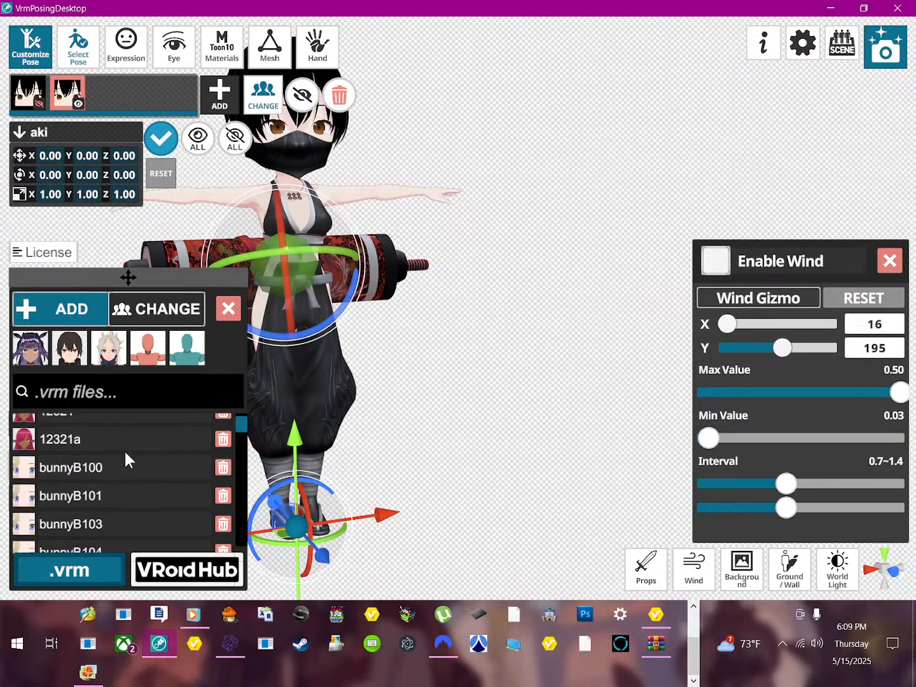
scroll(109, 482, down, 10)
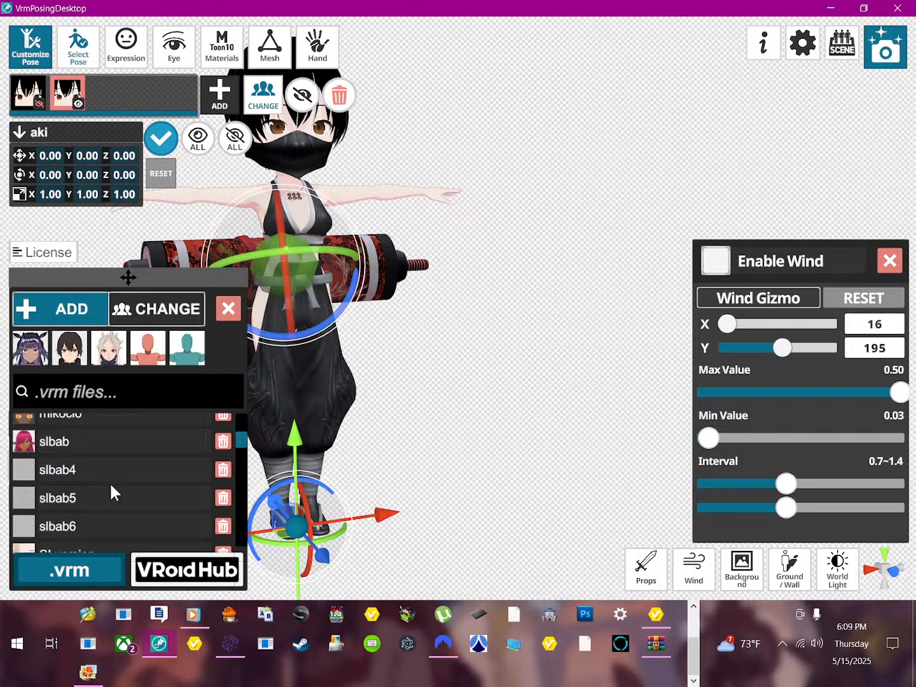
scroll(110, 482, down, 10)
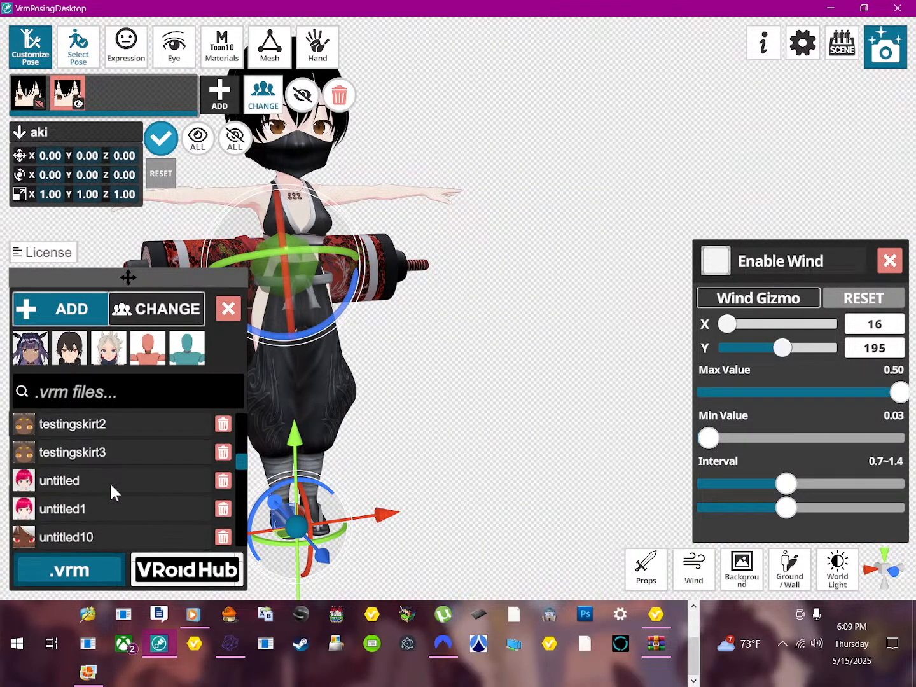
scroll(110, 482, down, 10)
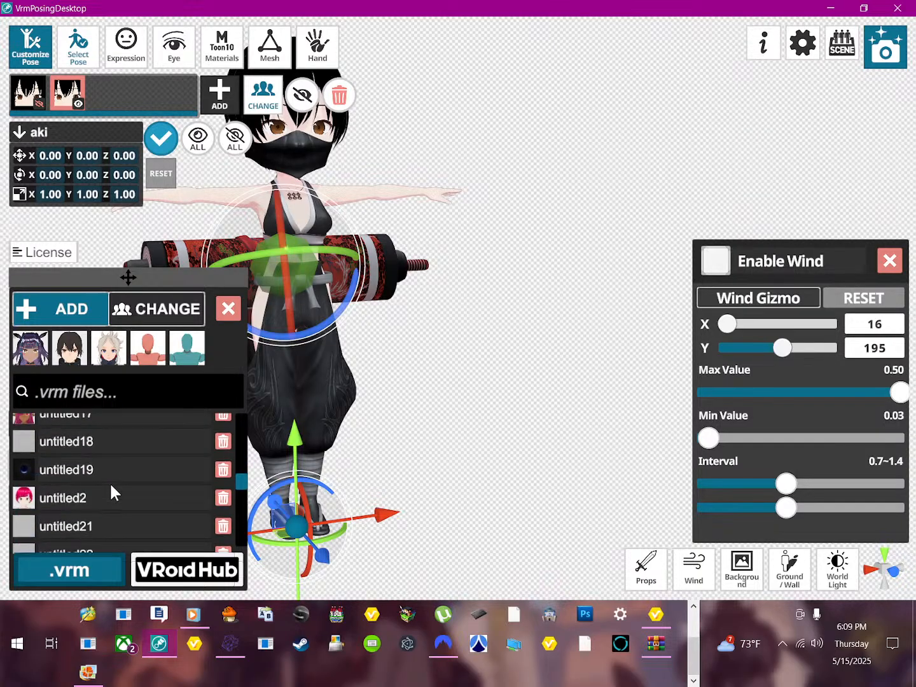
scroll(109, 482, down, 10)
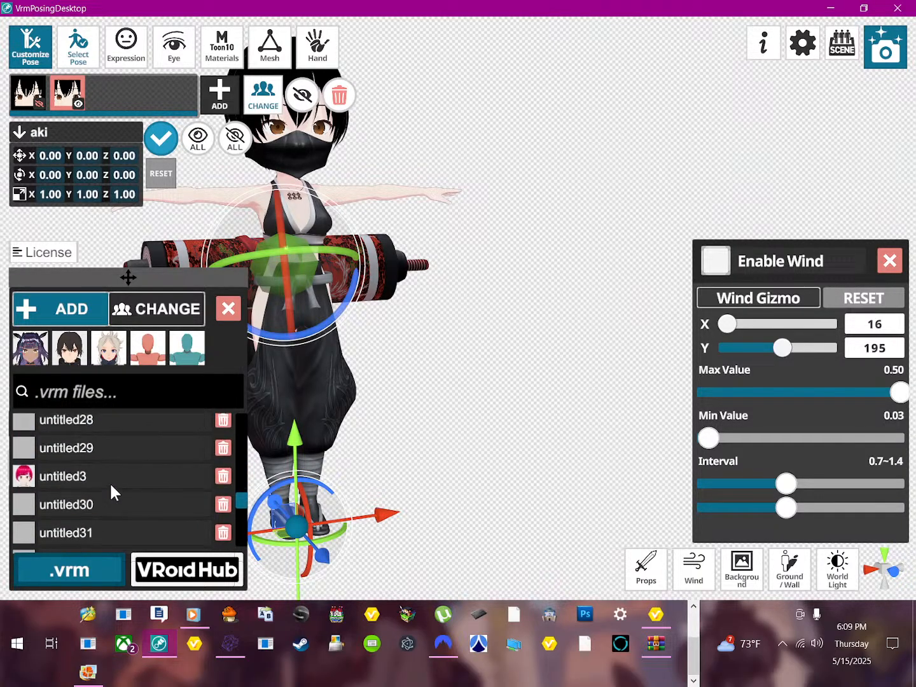
scroll(110, 481, down, 9)
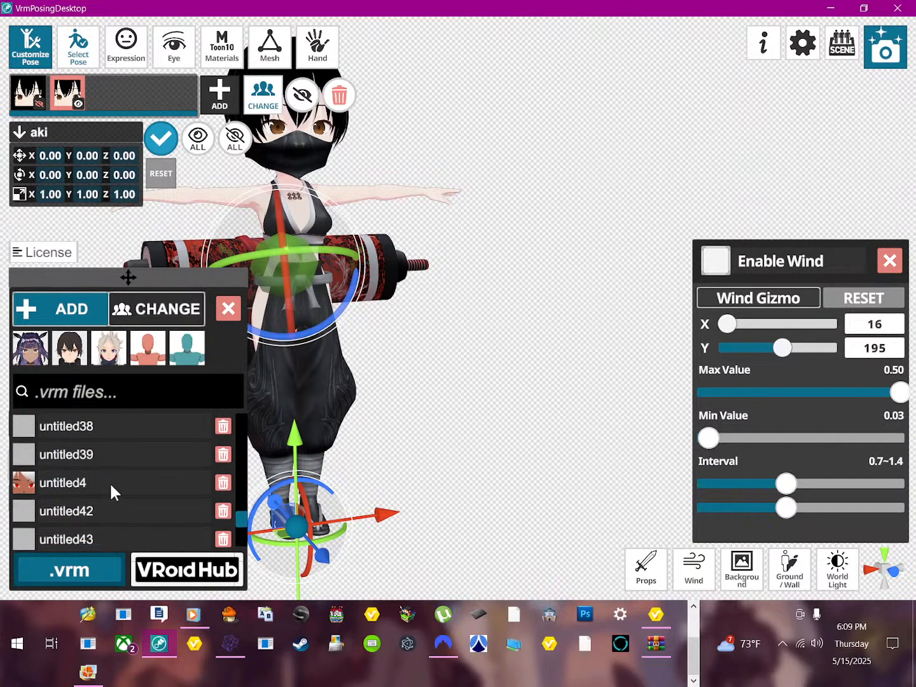
scroll(109, 482, down, 3)
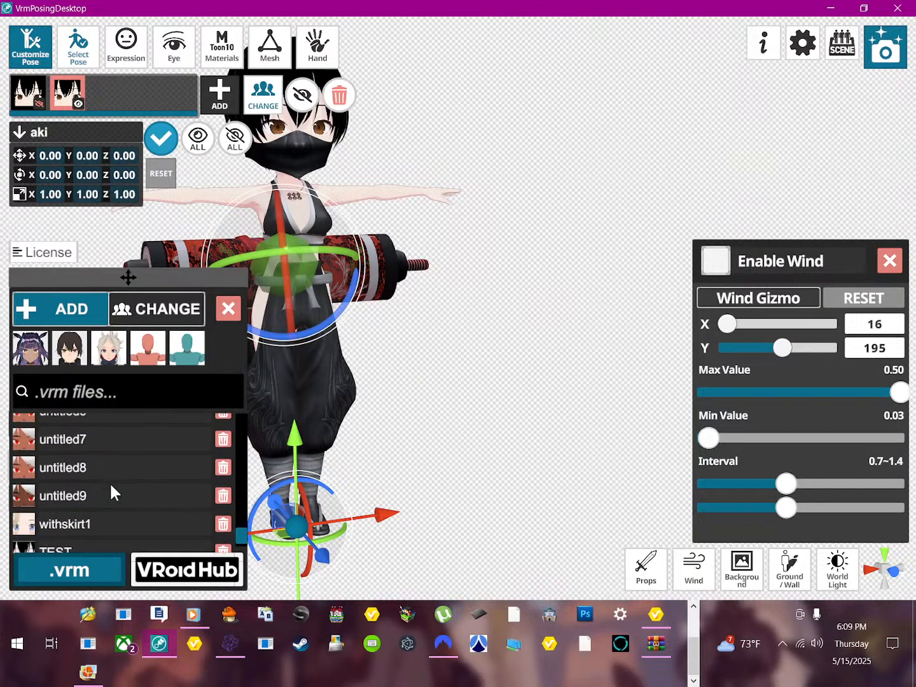
click(88, 498)
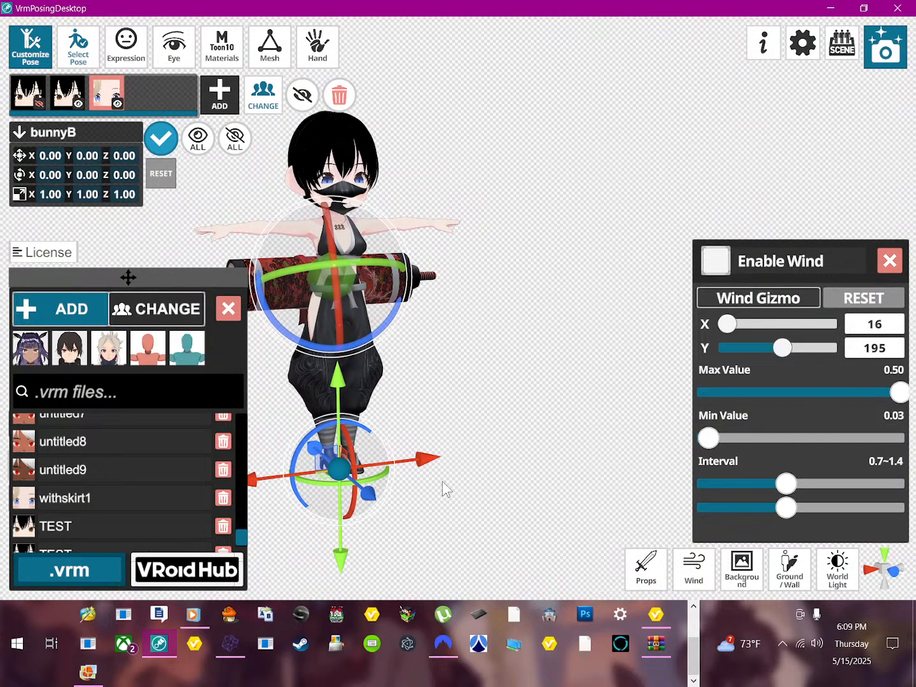
drag(420, 466, 570, 455)
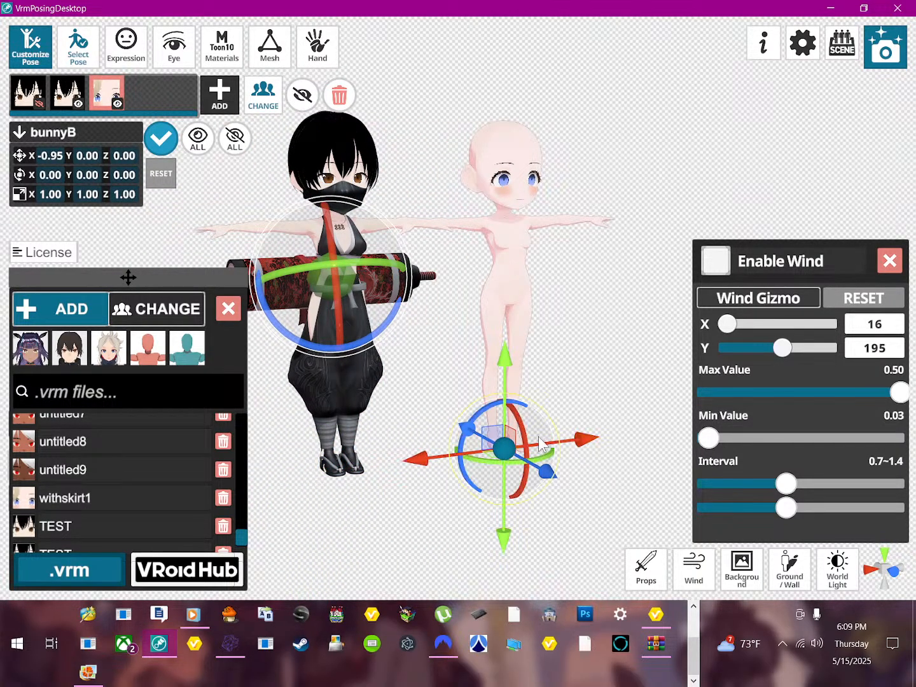
key(ctrl+z)
- Add the untitled43 avatar from the saved .vrm list and move it beside the ninja avatar to about X -0.79
scroll(171, 472, down, 2)
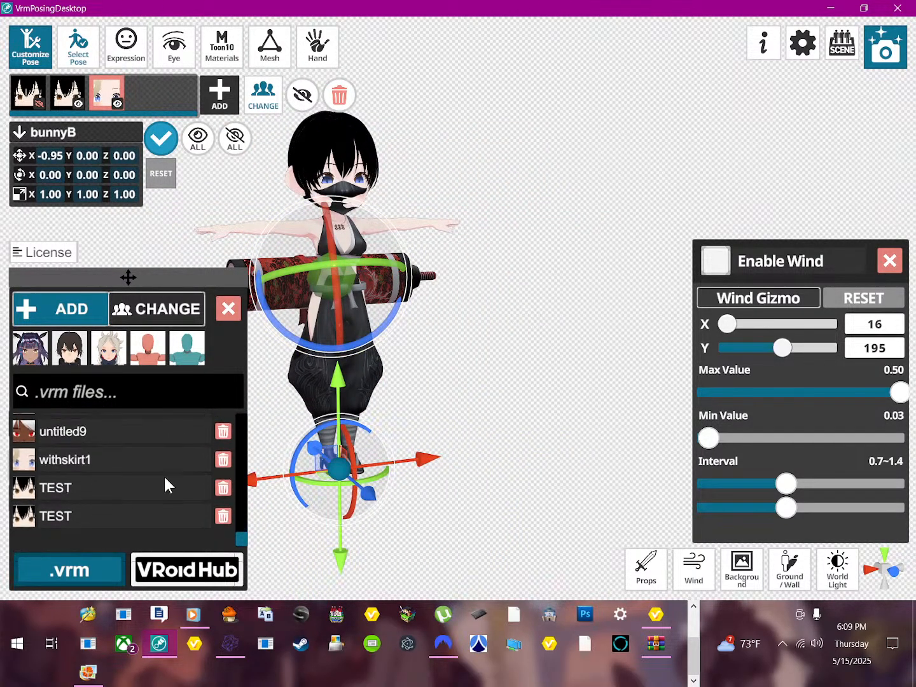
scroll(110, 517, up, 5)
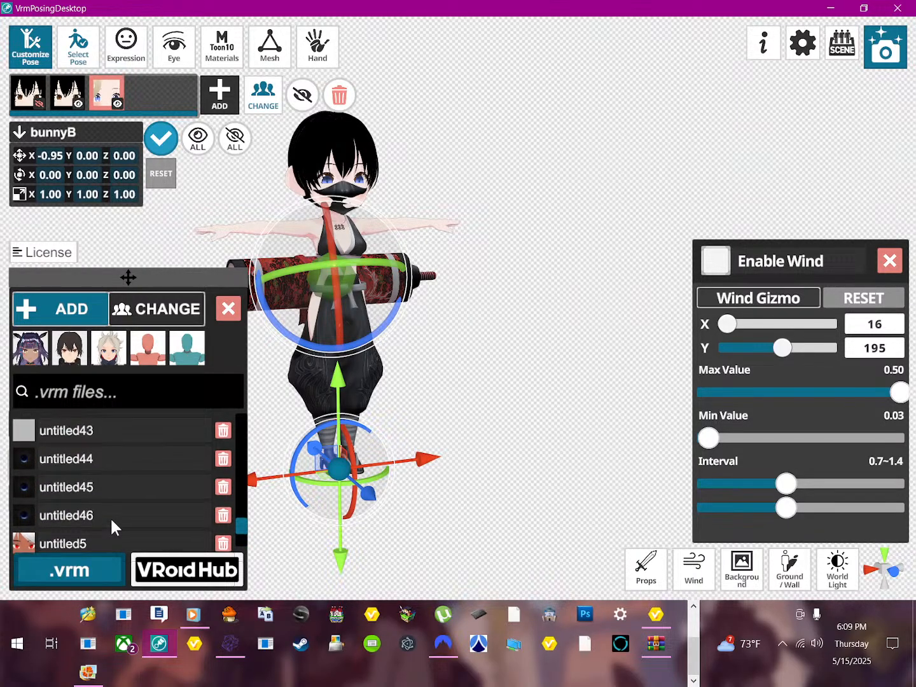
scroll(106, 507, up, 2)
click(98, 479)
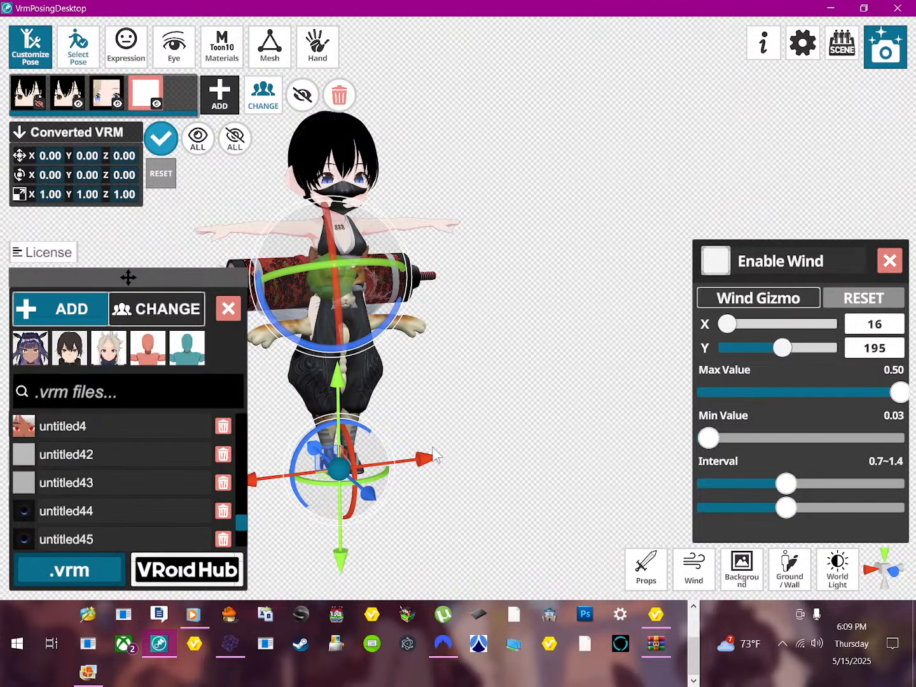
drag(416, 464, 550, 446)
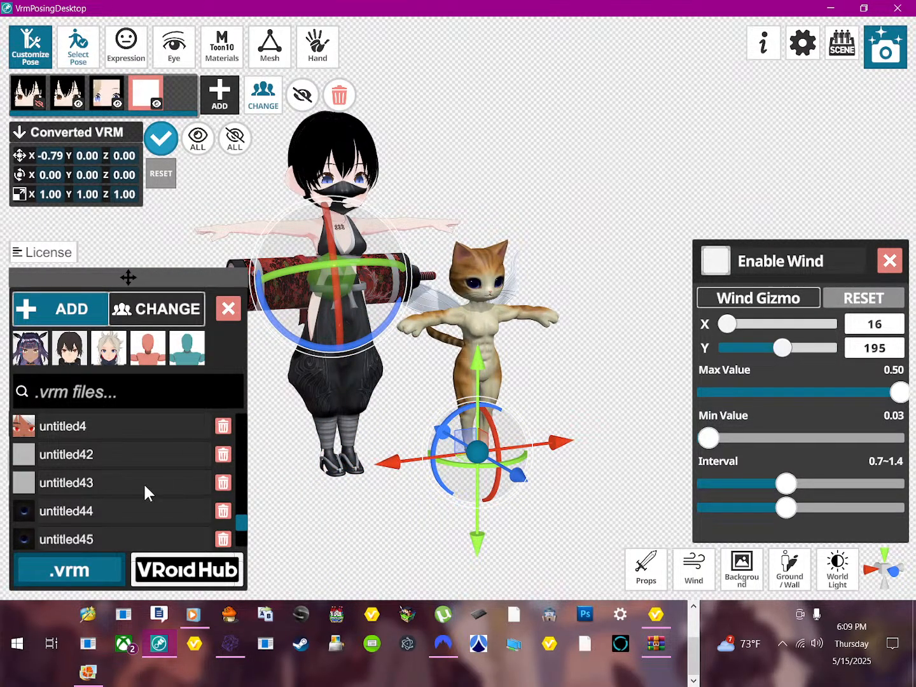
- Add the SLversion avatar from the saved .vrm list and move it beside the ninja avatar to about X 0.78
scroll(144, 483, up, 8)
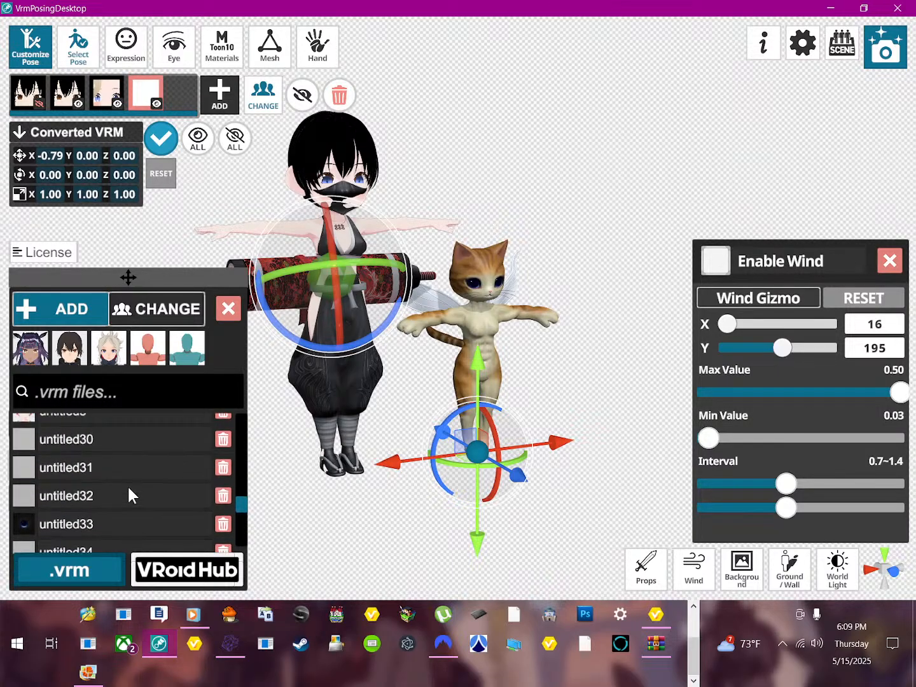
scroll(128, 495, up, 6)
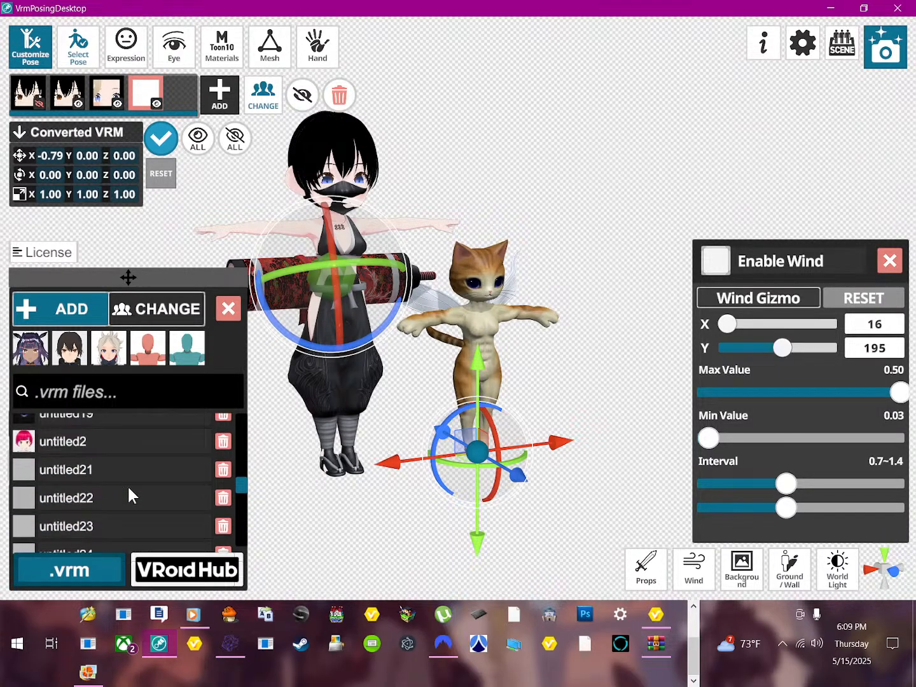
scroll(129, 495, up, 6)
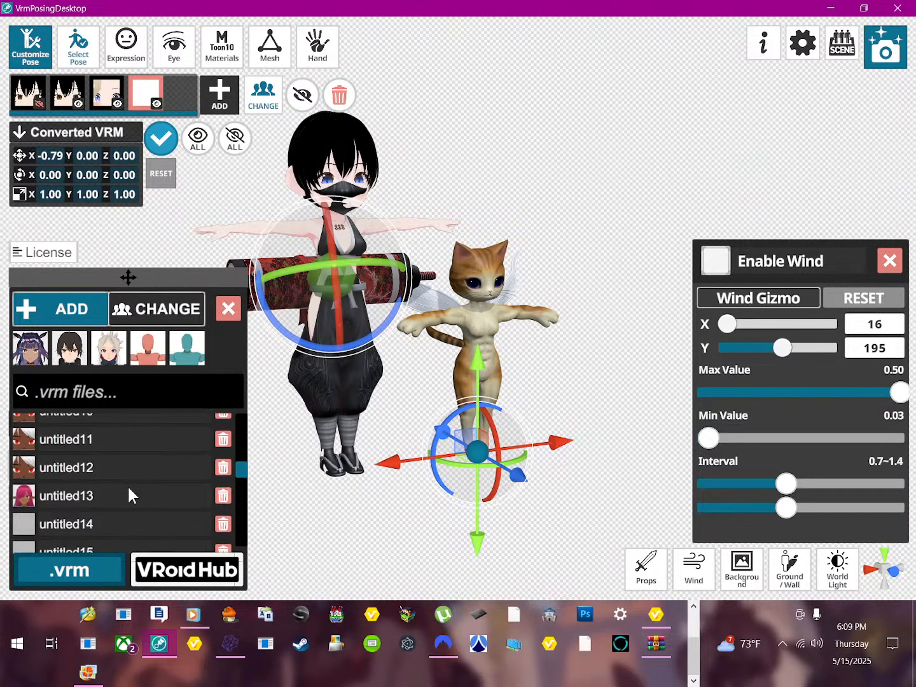
scroll(129, 495, up, 3)
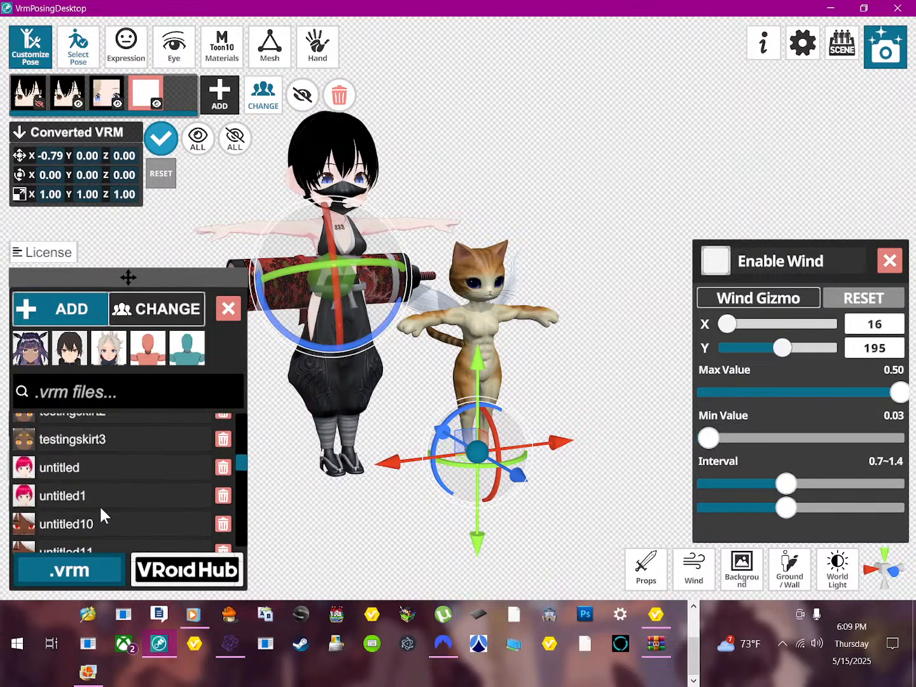
scroll(100, 505, up, 5)
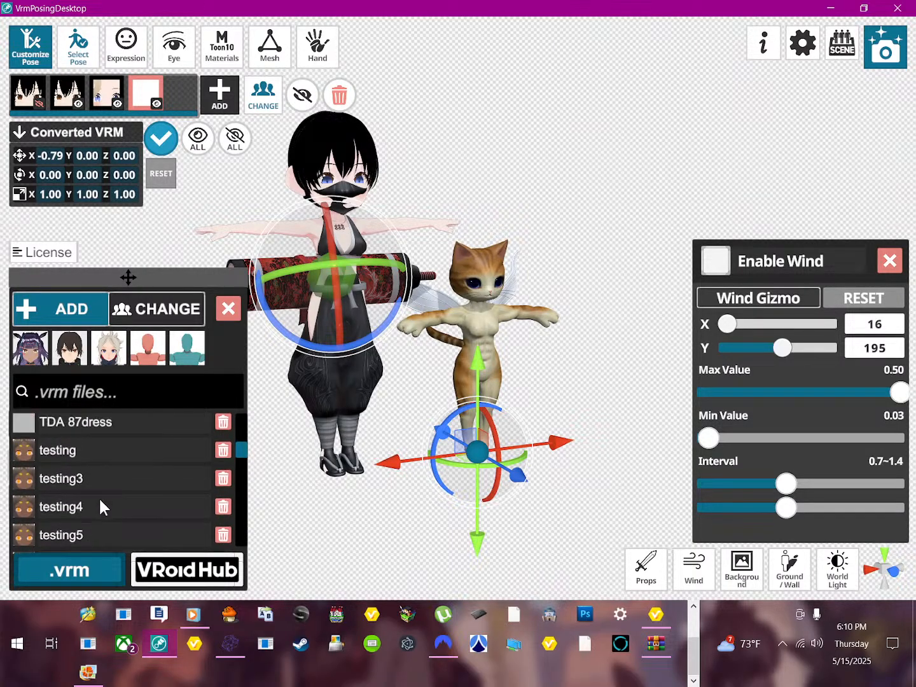
scroll(100, 499, up, 3)
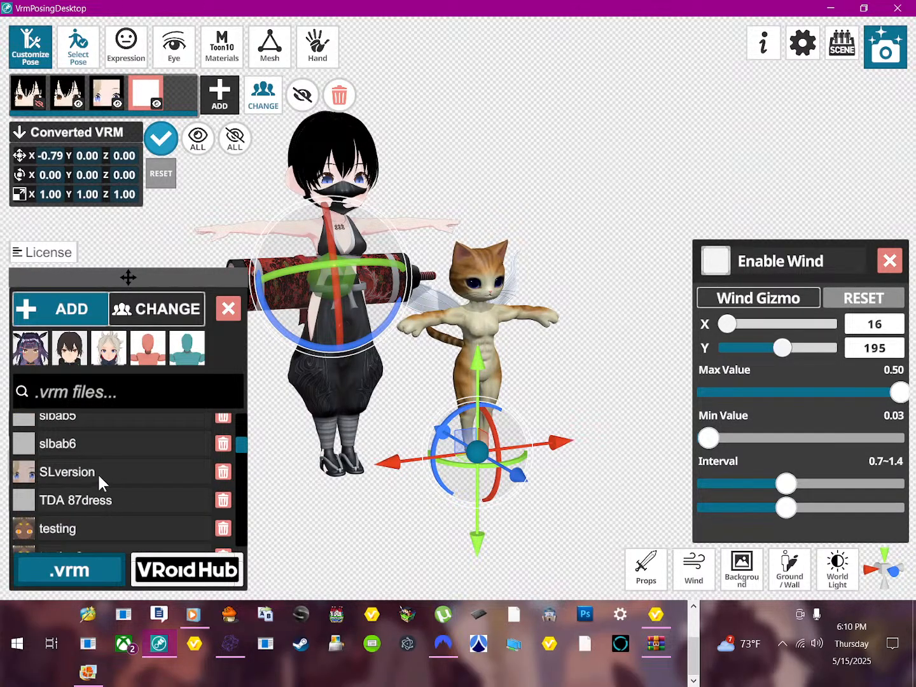
click(122, 474)
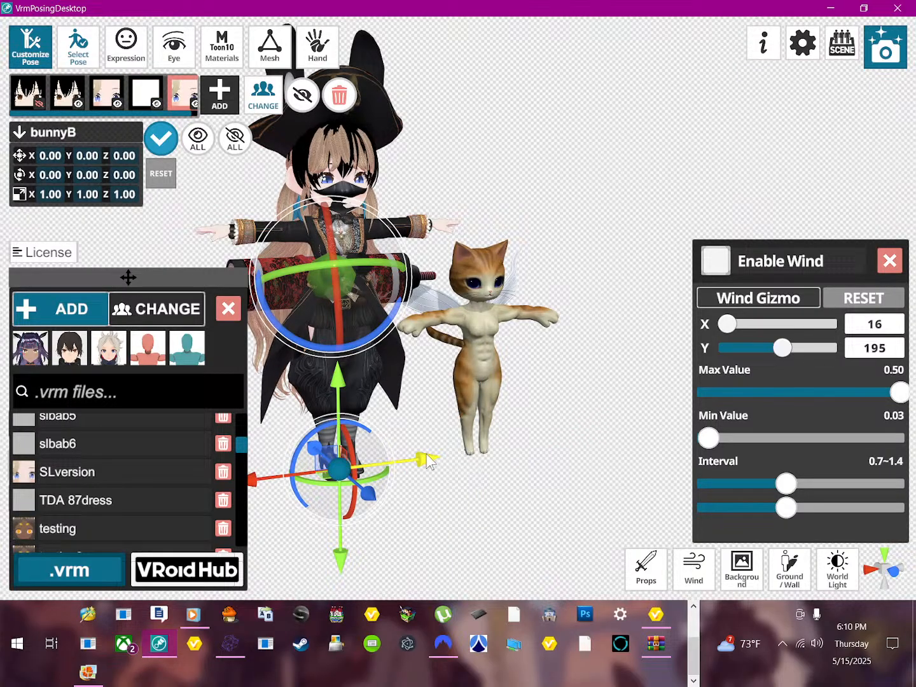
drag(427, 461, 284, 491)
scroll(374, 397, down, 3)
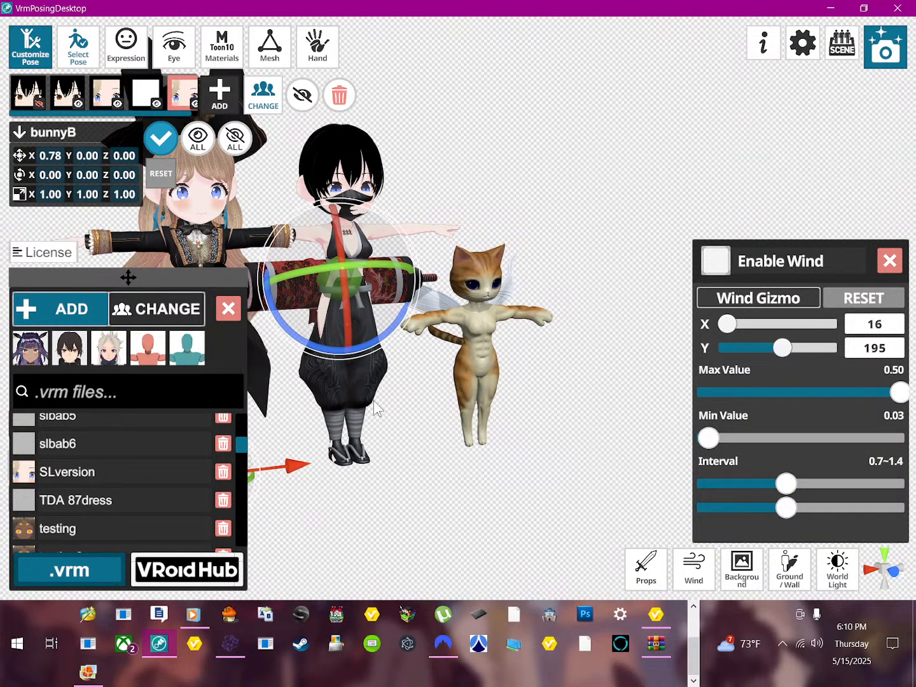
middle_drag(374, 398, 411, 386)
scroll(412, 393, up, 3)
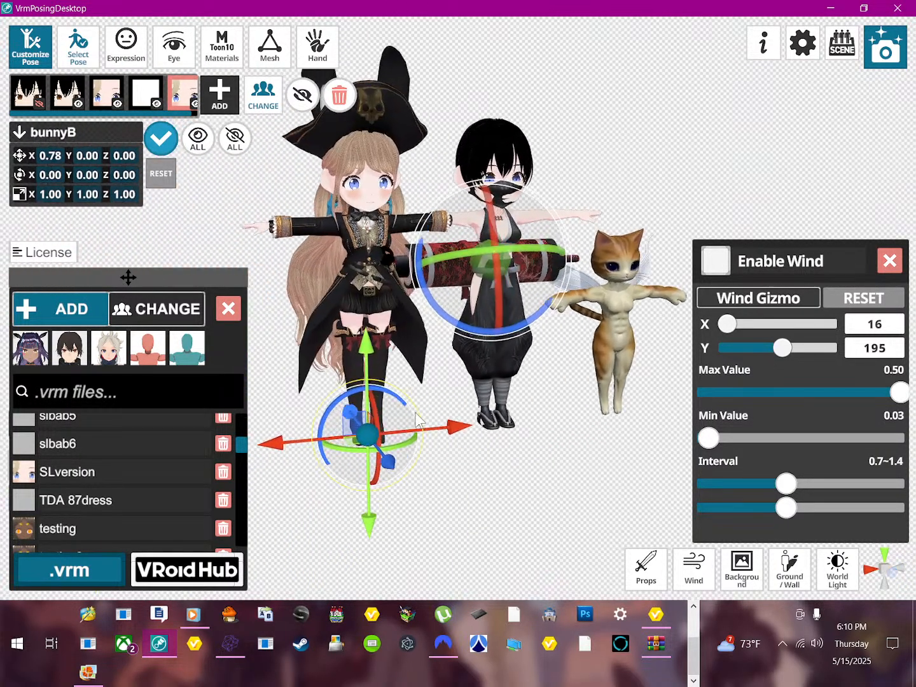
- Delete the cat avatar from the scene
click(488, 176)
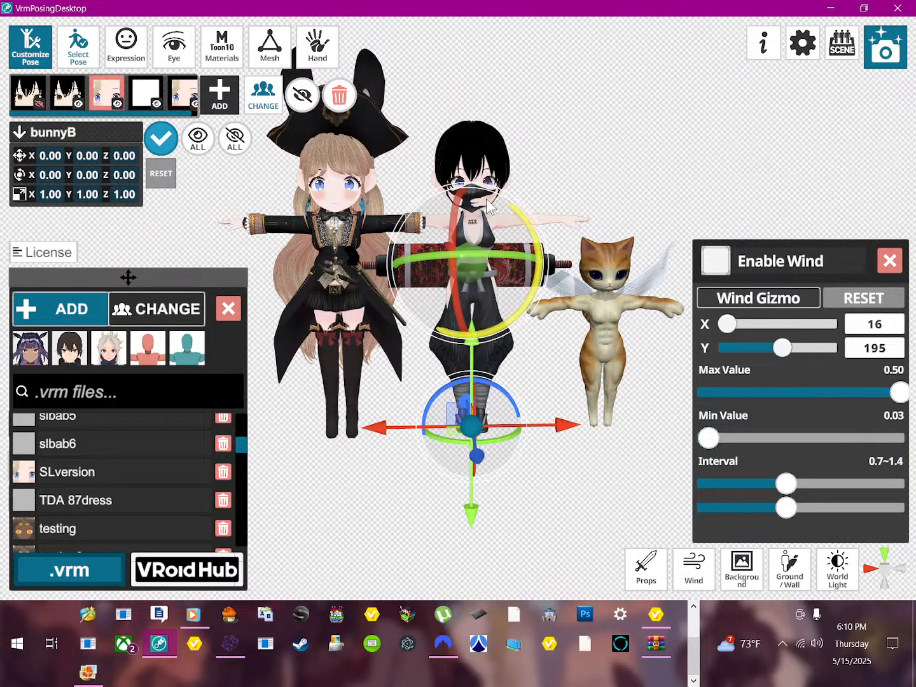
scroll(490, 203, up, 2)
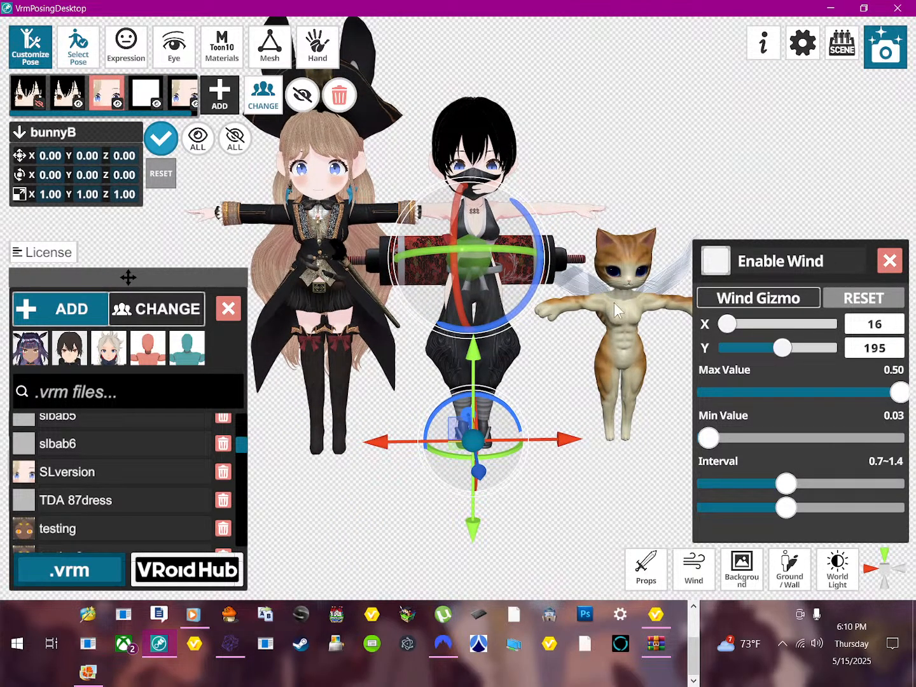
click(136, 103)
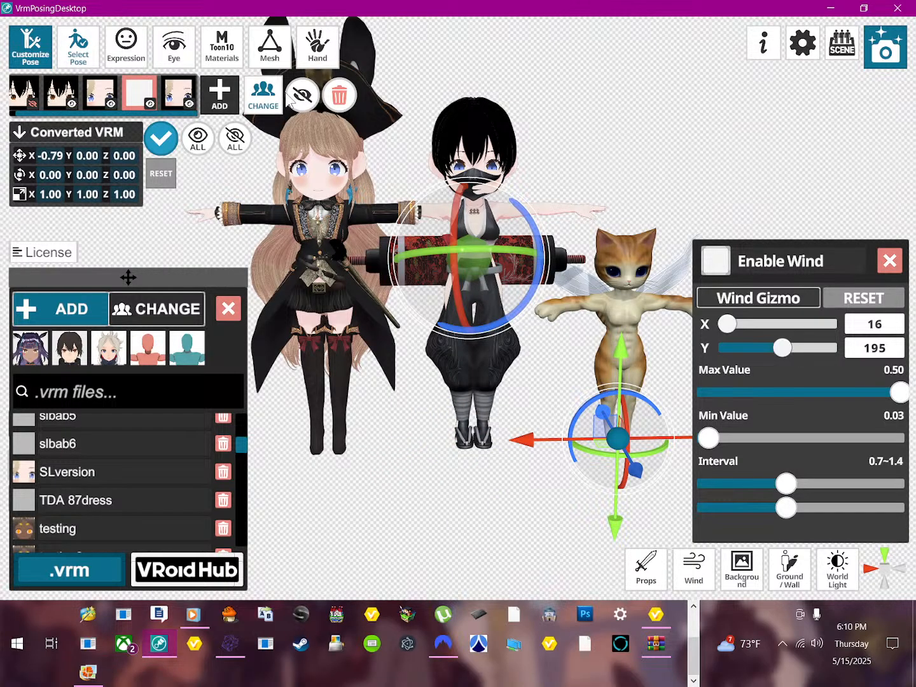
click(339, 95)
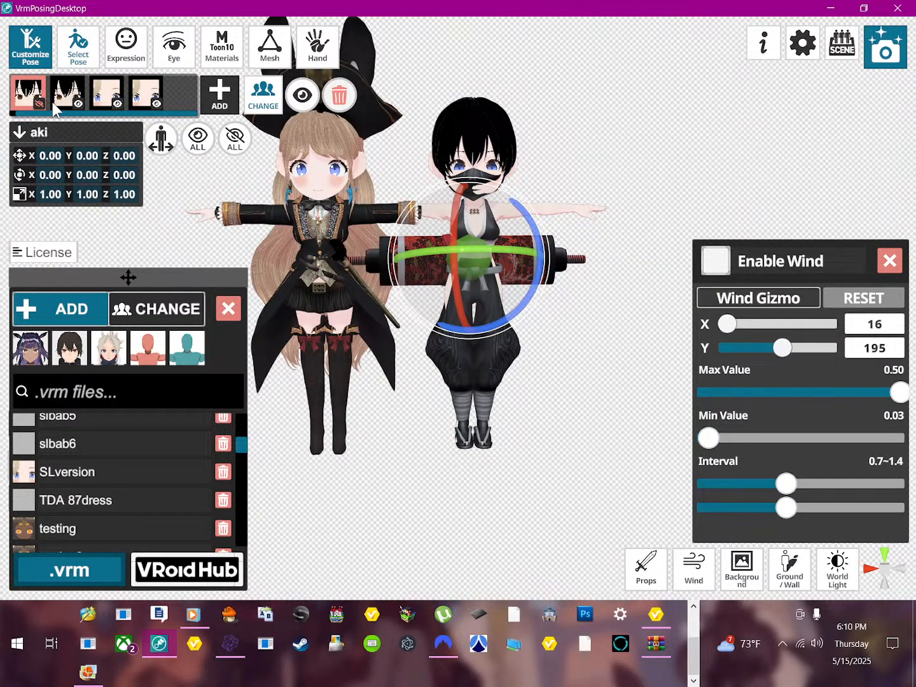
- Delete the hidden aki avatar and the bunnyB avatar overlapping the ninja at X 0.00
click(28, 101)
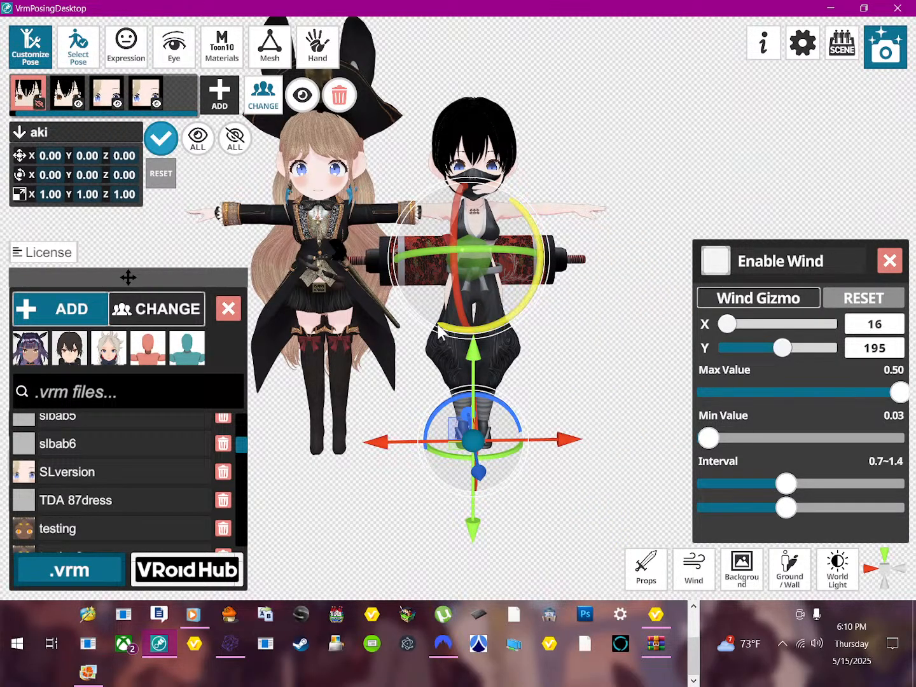
drag(577, 439, 646, 450)
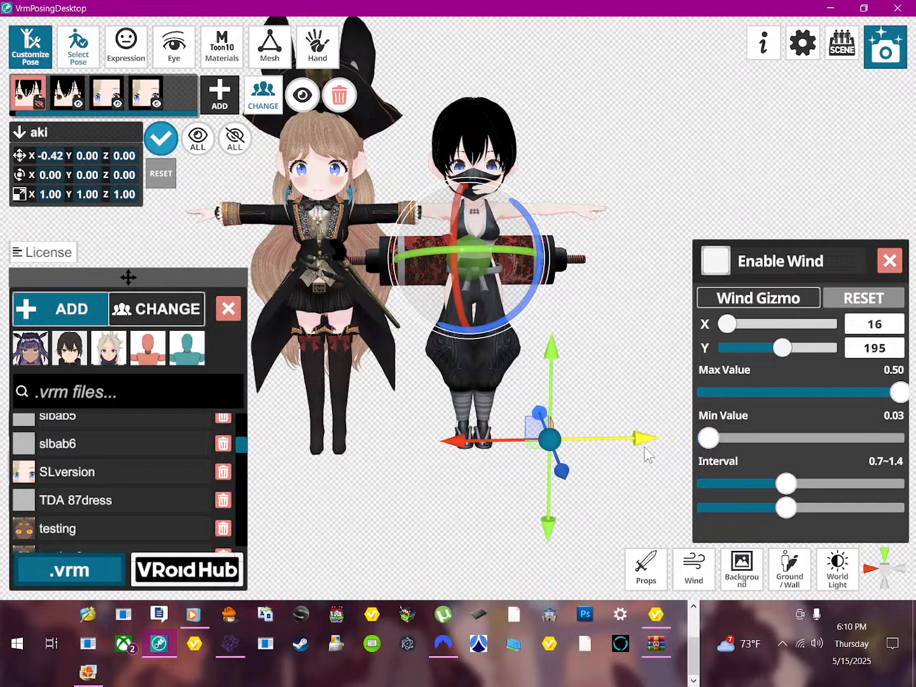
click(338, 95)
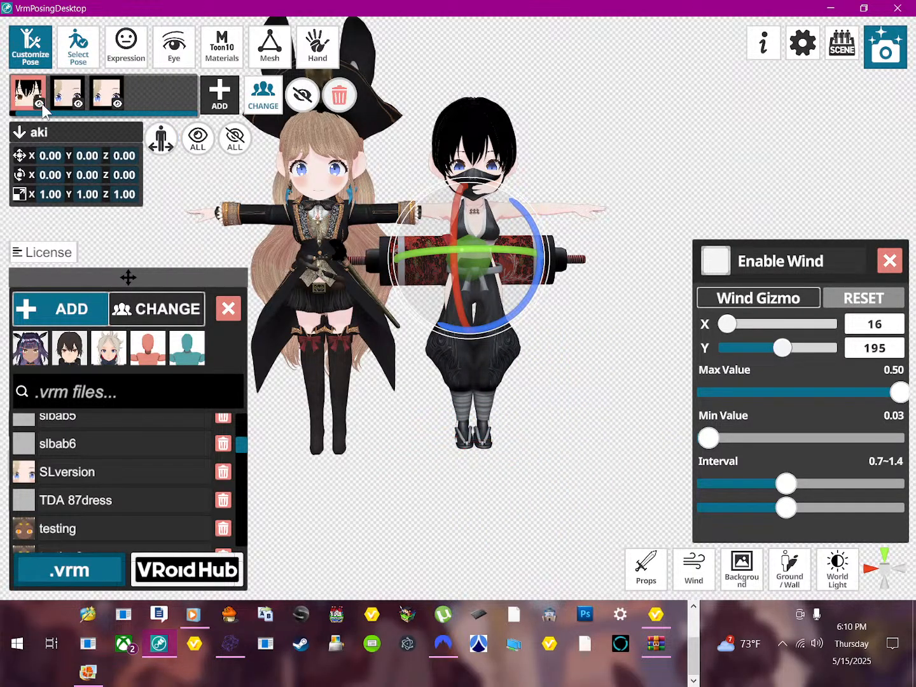
click(66, 99)
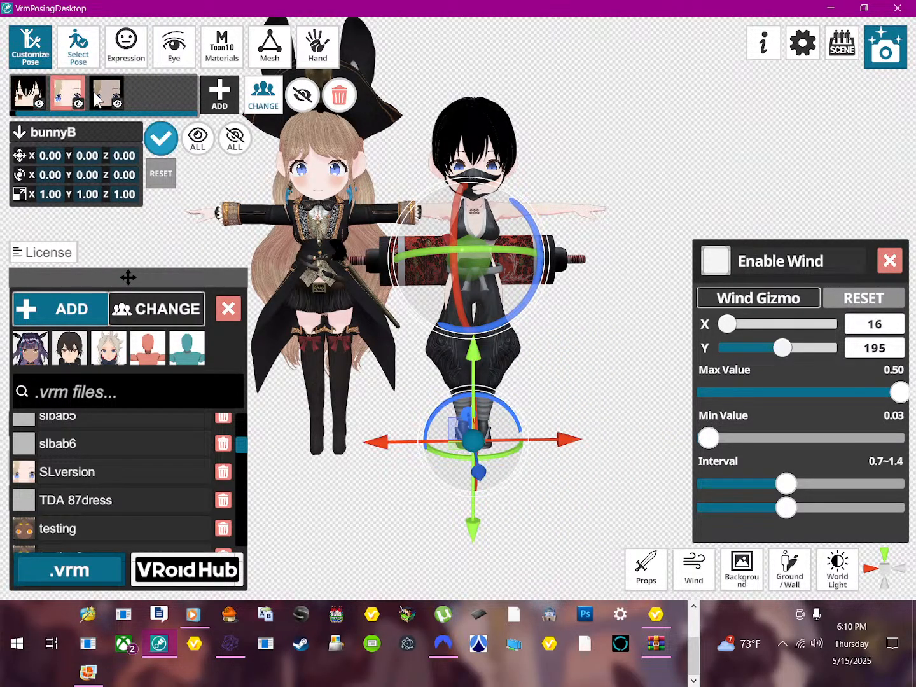
click(338, 97)
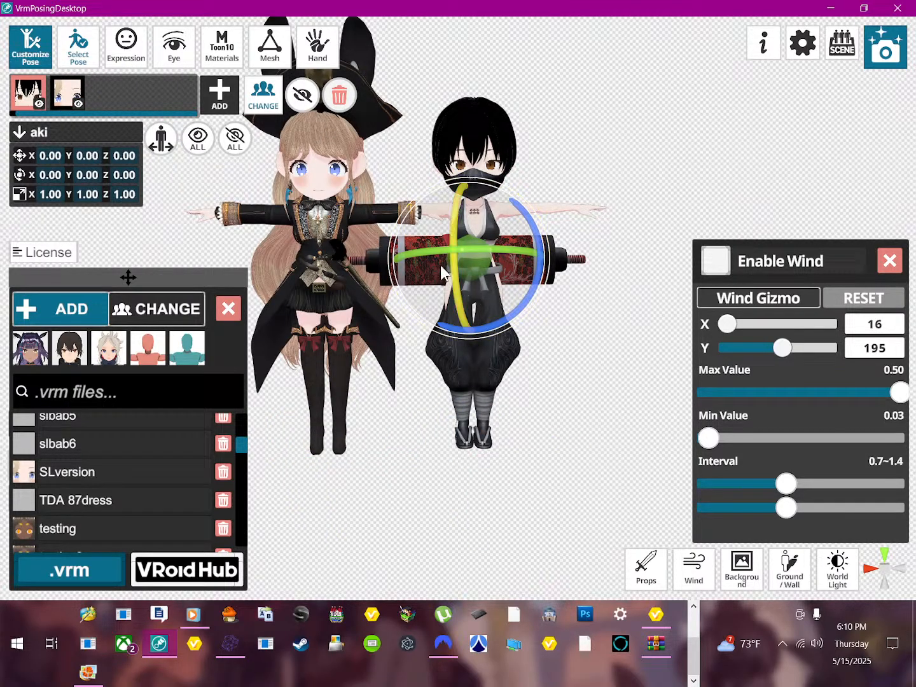
- Move the masked ninja avatar along its X axis to about -0.61, away from the pirate bunny avatar
scroll(439, 266, down, 1)
middle_drag(414, 274, 392, 306)
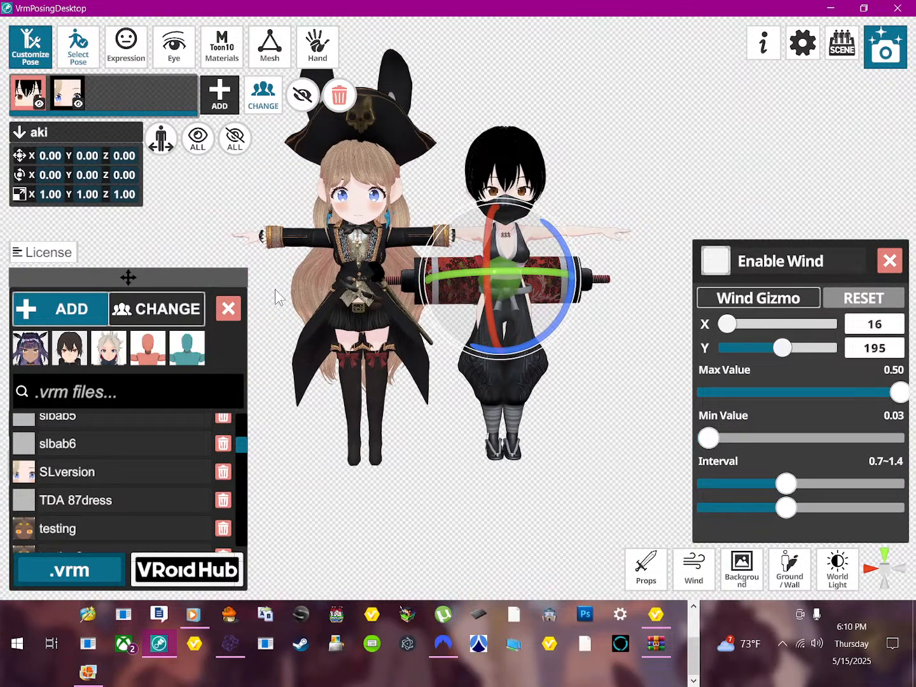
middle_drag(512, 278, 451, 266)
mouse_move(537, 337)
right_down()
mouse_move(445, 338)
mouse_move(538, 336)
right_up()
click(162, 139)
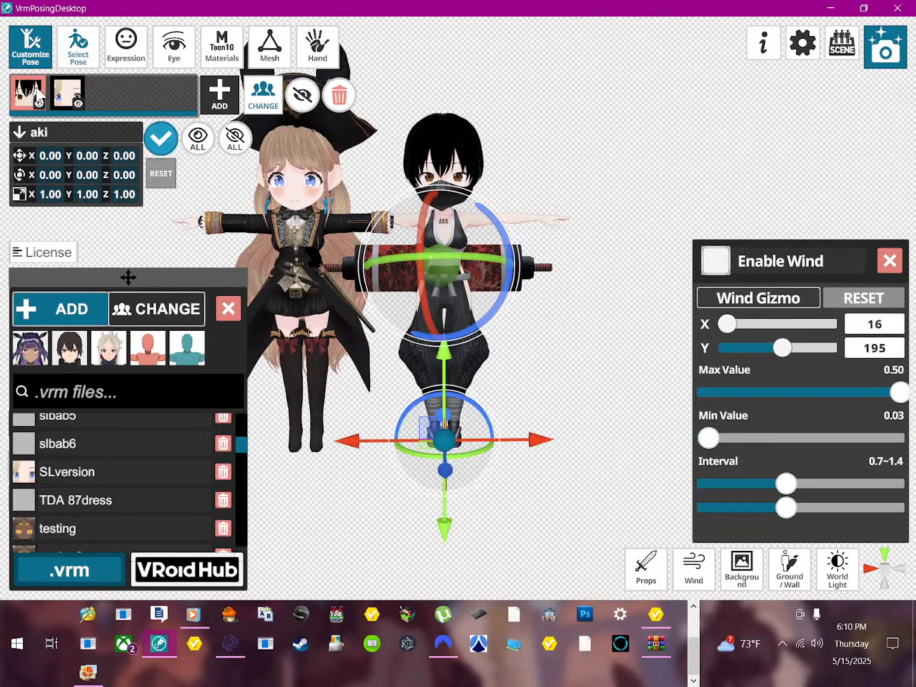
drag(529, 450, 637, 453)
right_drag(636, 454, 393, 328)
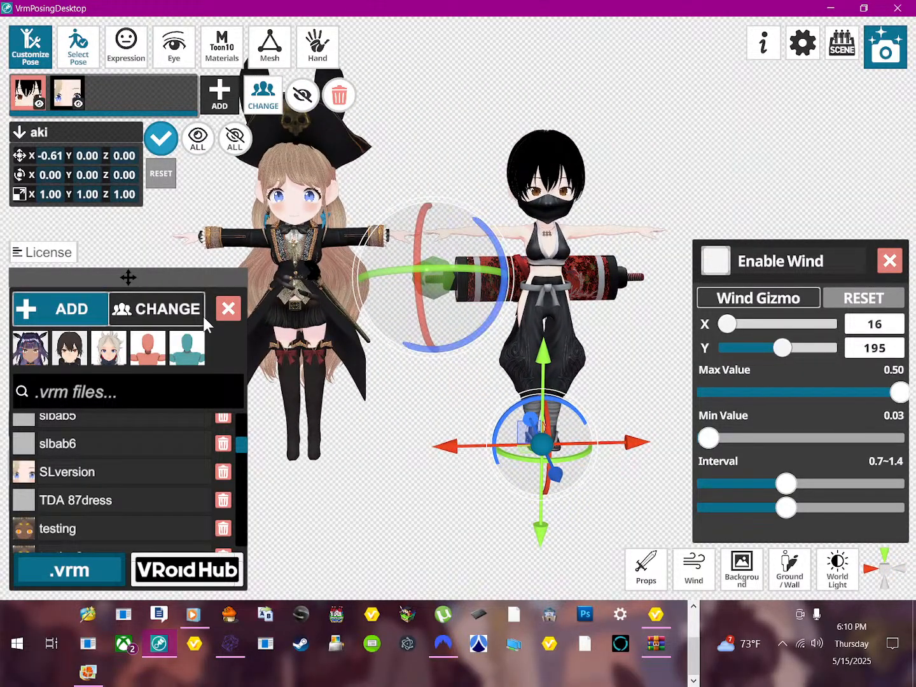
click(414, 382)
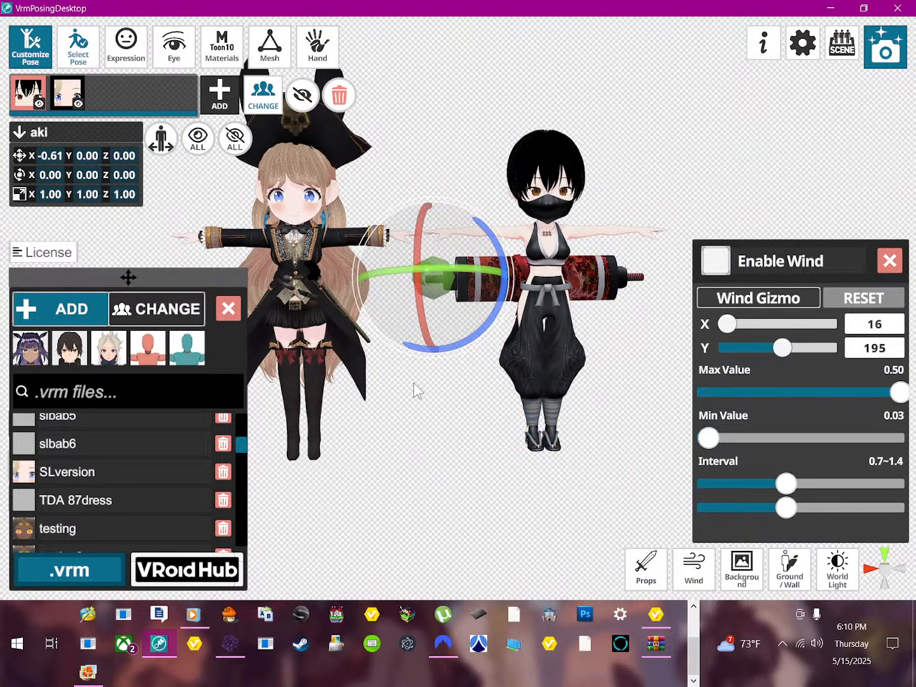
- Try several preset standing poses on the ninja avatar and settle on the one with a raised, waving hand
middle_drag(386, 222, 400, 240)
scroll(401, 276, up, 5)
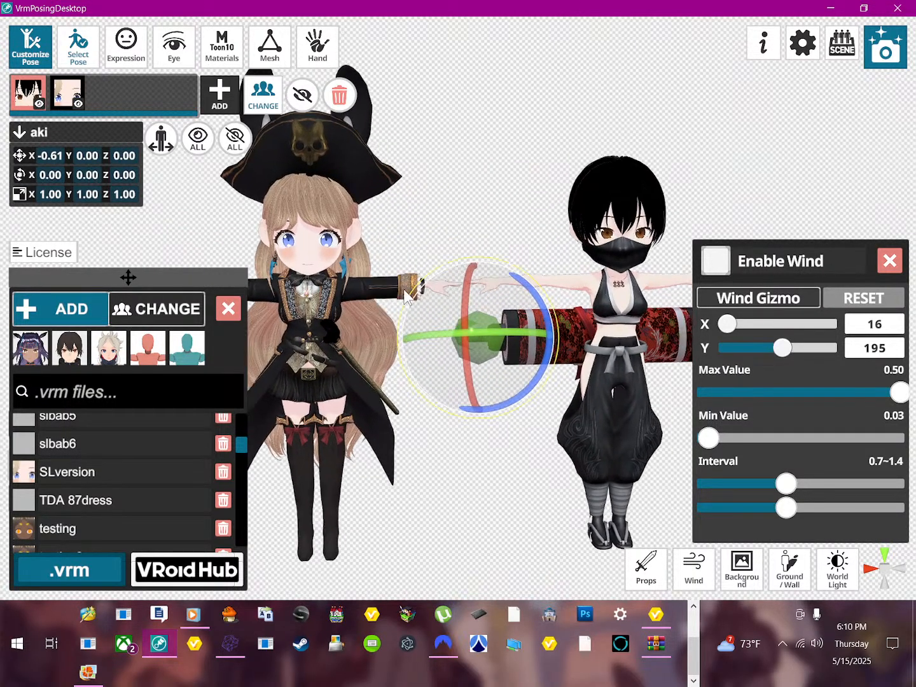
middle_drag(408, 381, 402, 375)
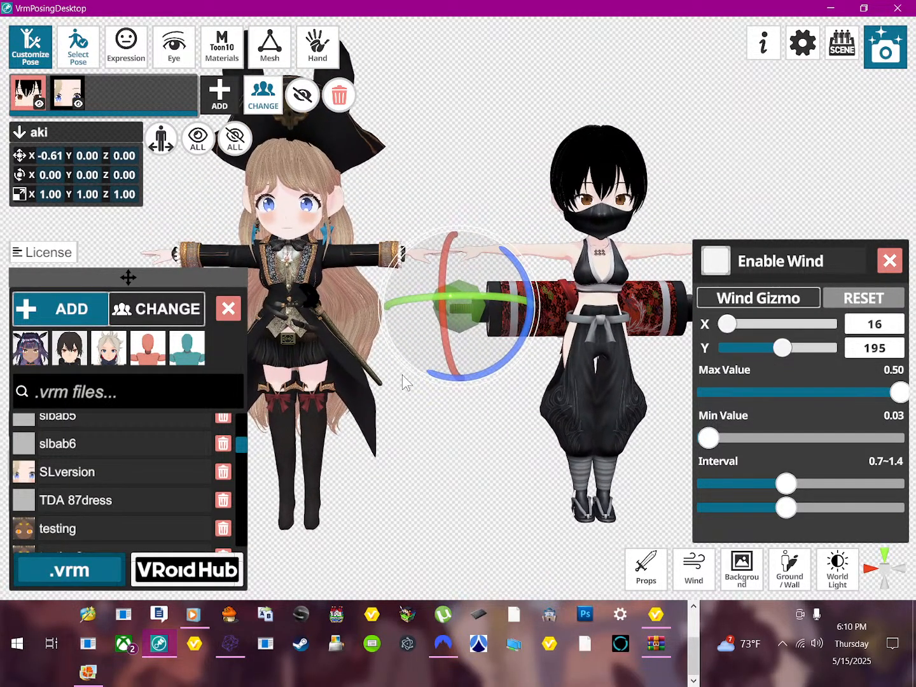
click(84, 68)
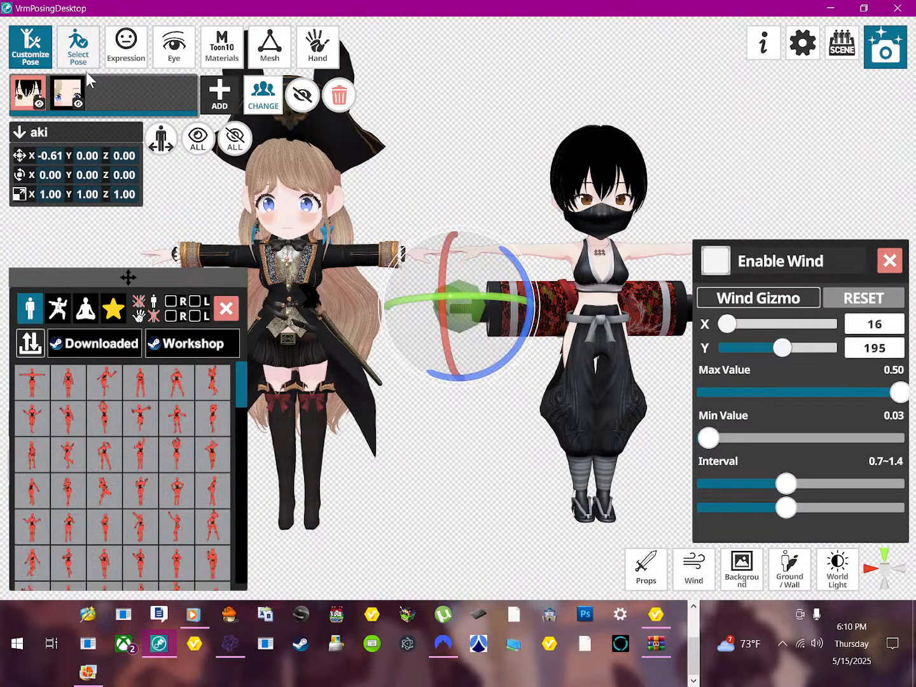
click(138, 379)
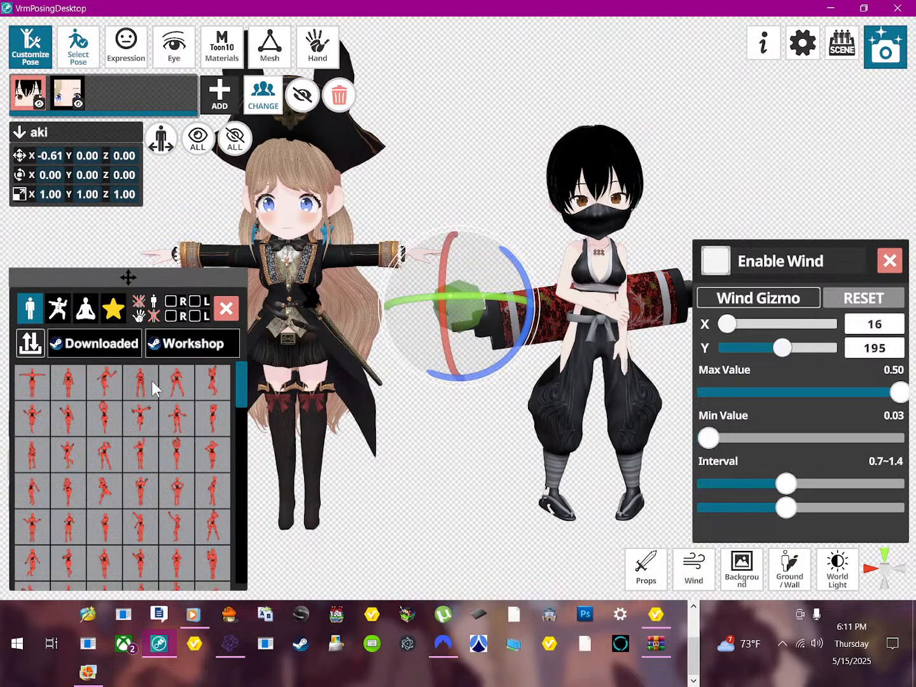
click(178, 386)
click(185, 445)
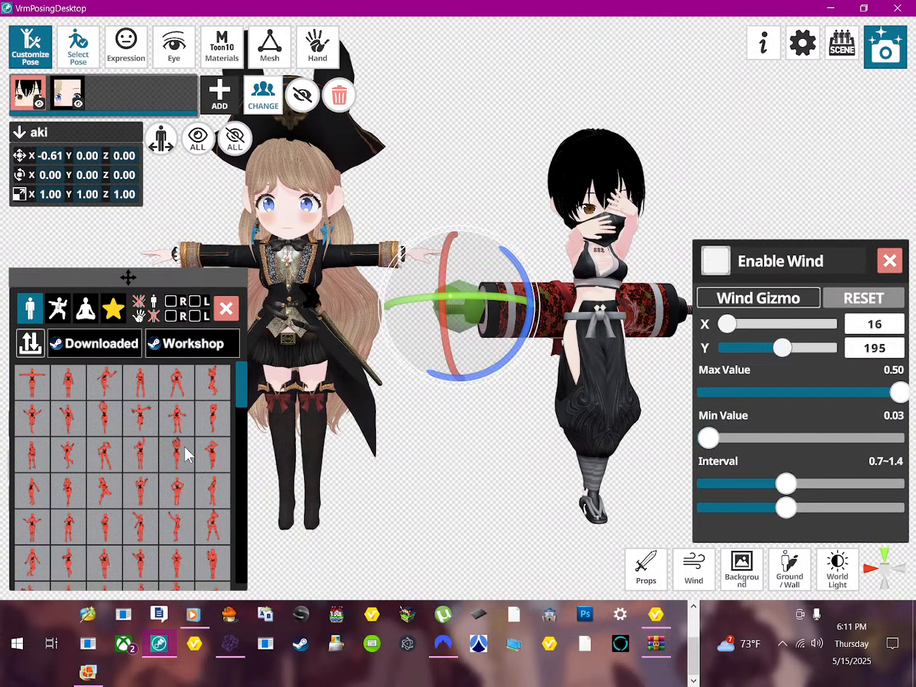
click(151, 496)
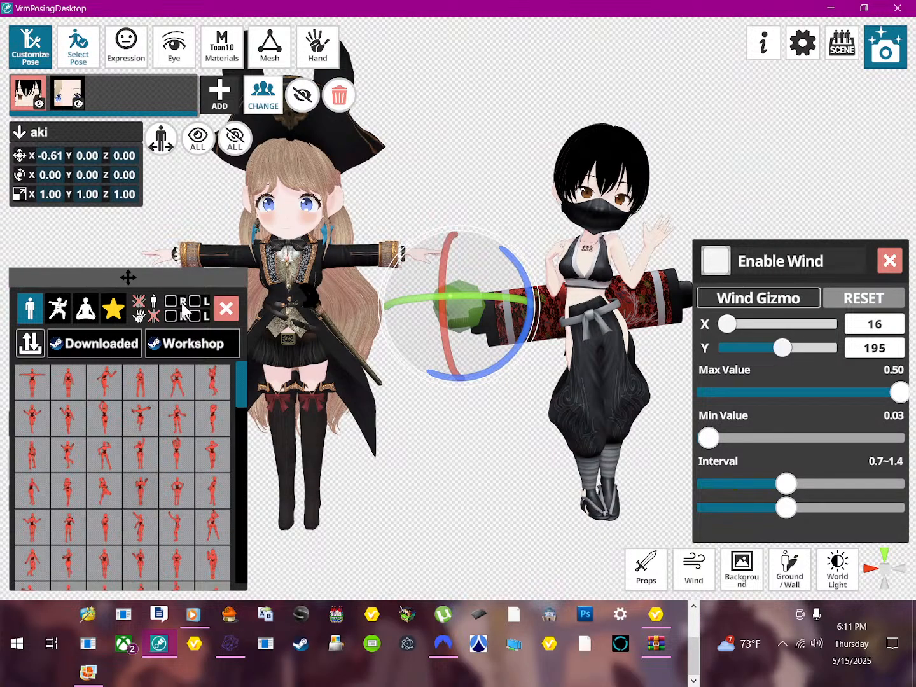
- Apply a preset standing pose with legs apart and one hand raised beside the face to the pirate bunny avatar
click(280, 255)
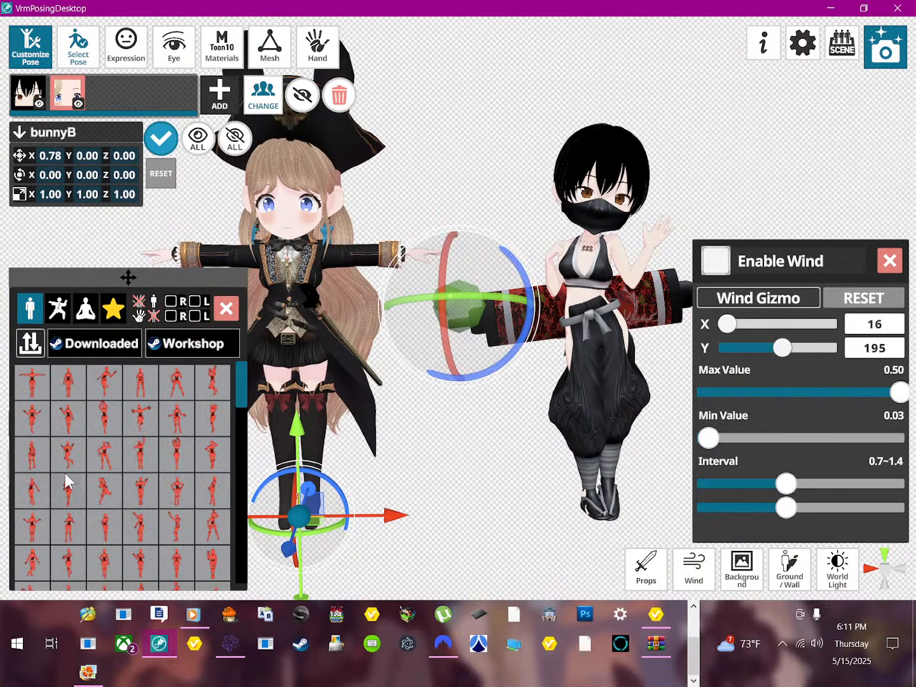
click(41, 466)
click(94, 455)
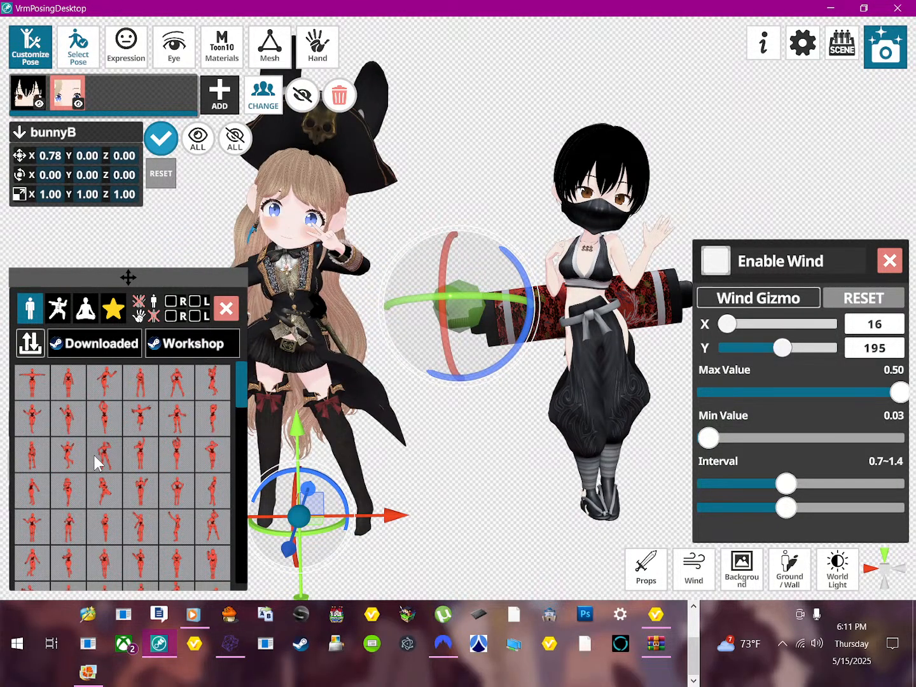
- Enable the ToneMappingACES and Ambient Occlusion post effects for the scene, then return to the posing view
click(885, 47)
click(91, 141)
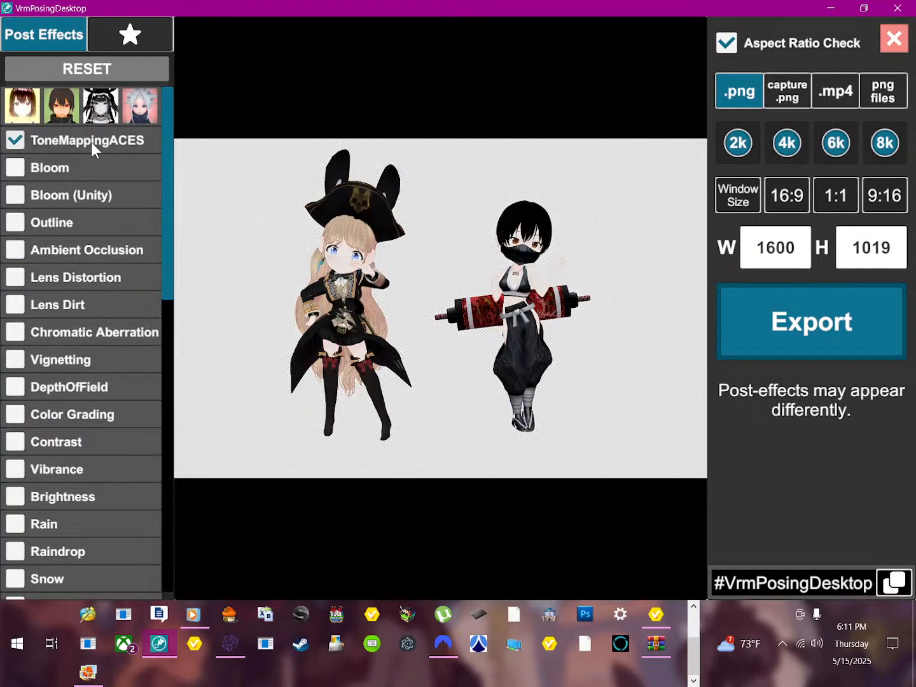
click(74, 156)
click(63, 163)
click(17, 251)
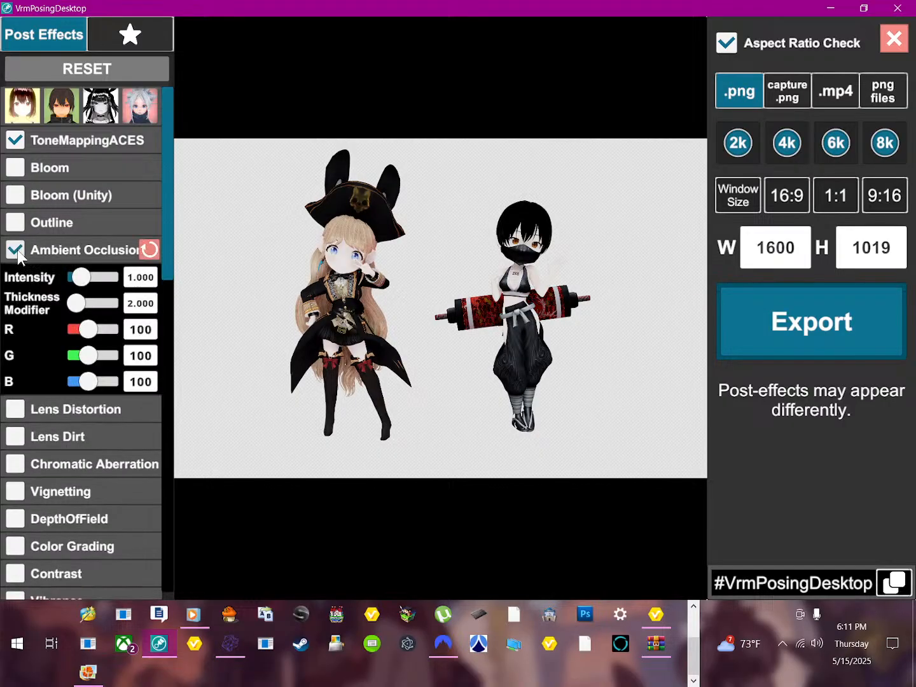
click(894, 39)
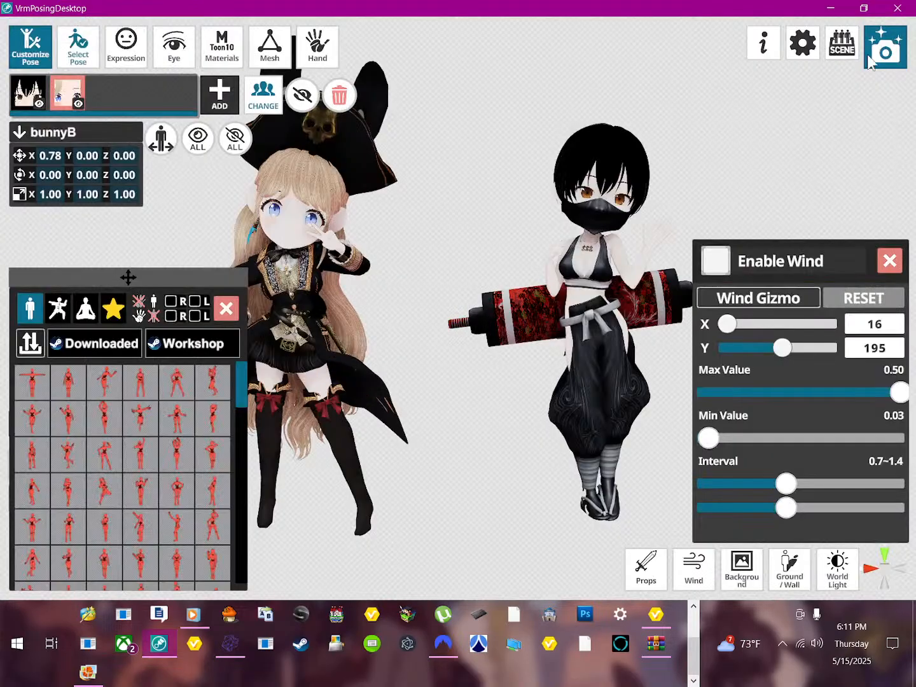
- Set the pirate bunny avatar's happy expression to about 0.87
scroll(519, 218, up, 2)
right_drag(457, 232, 484, 226)
click(126, 46)
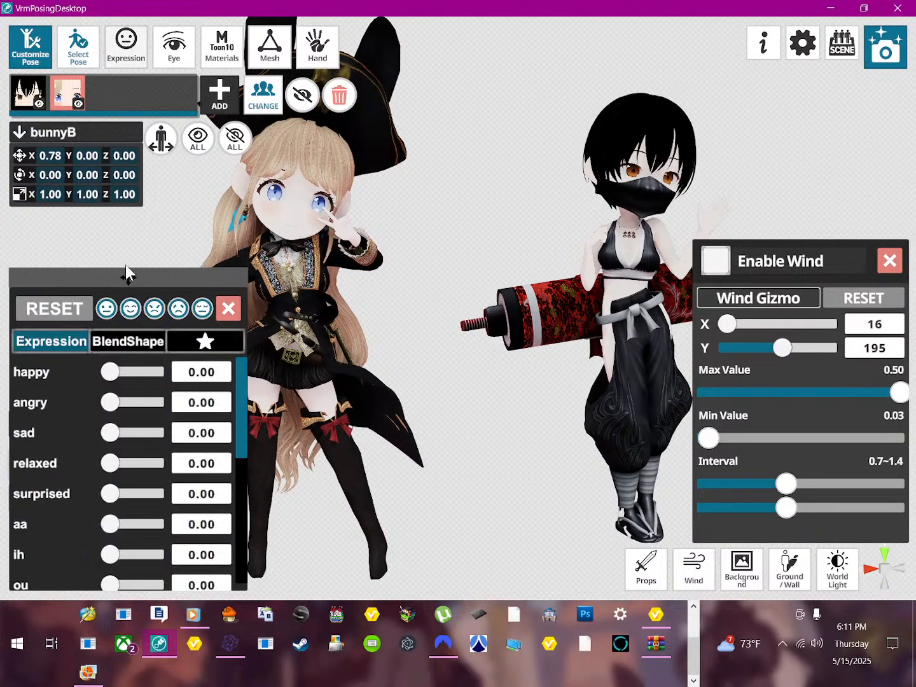
drag(112, 375, 156, 380)
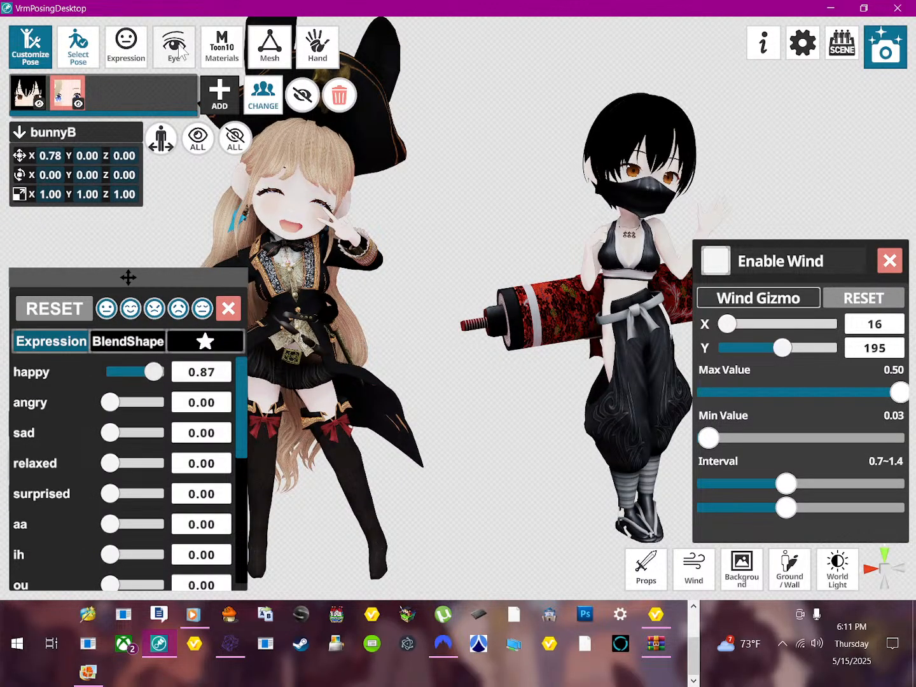
- Set the ninja avatar's happy expression to about 0.66 and close the wind and expression settings
click(28, 95)
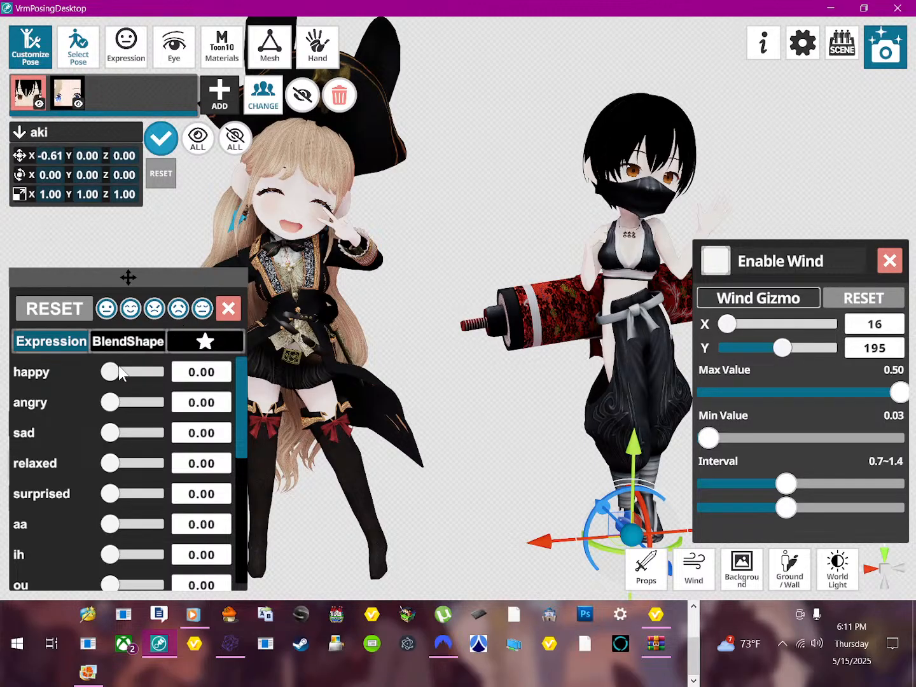
drag(134, 369, 155, 376)
middle_drag(366, 320, 384, 296)
right_drag(393, 335, 356, 337)
middle_drag(374, 289, 387, 343)
click(891, 260)
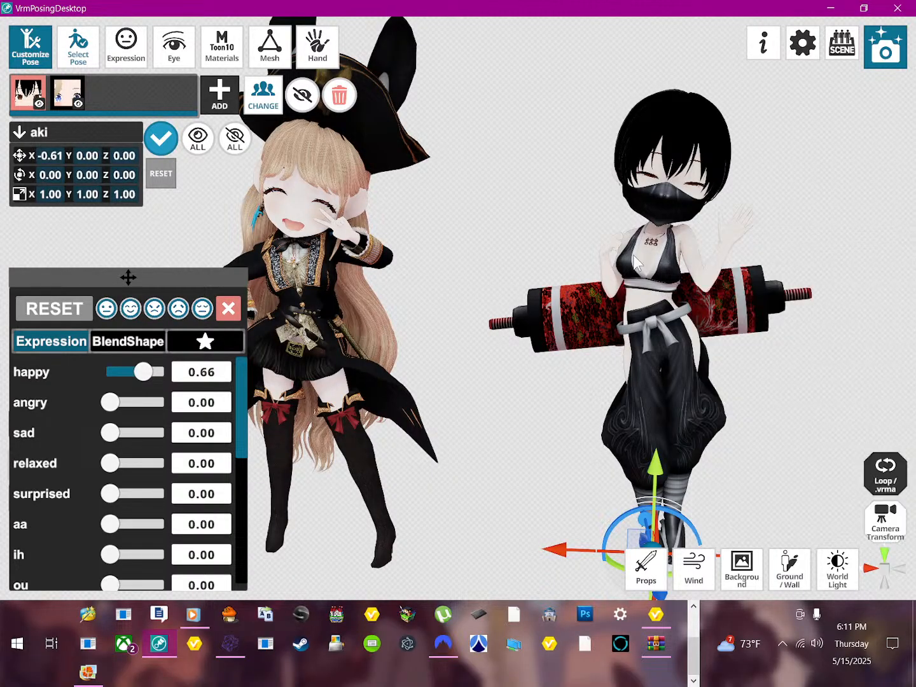
middle_drag(527, 378, 553, 379)
click(228, 310)
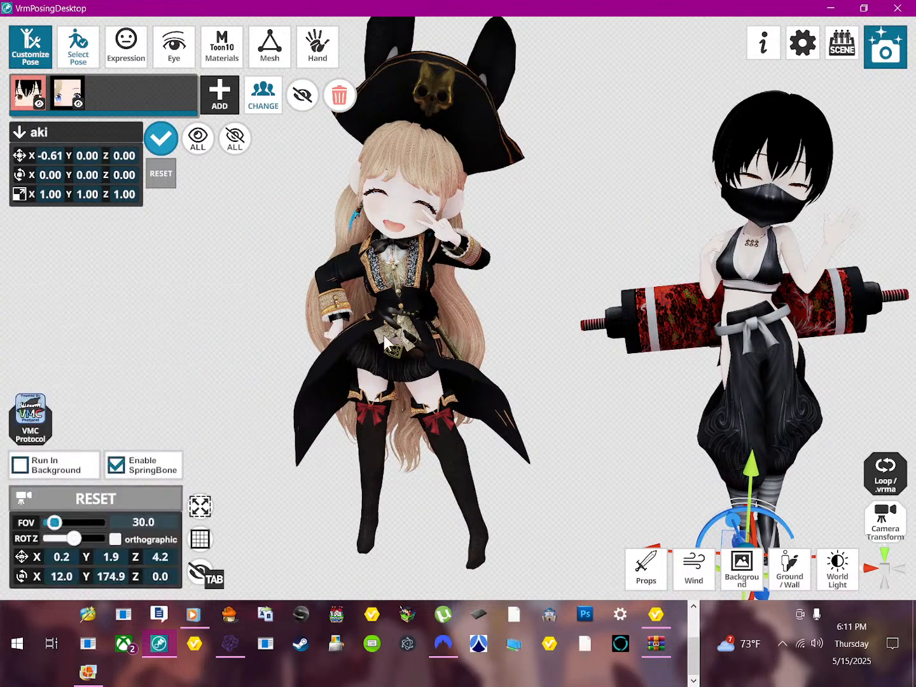
- Rotate the ninja avatar slightly about its vertical axis so it turns toward the pirate bunny avatar
middle_drag(522, 318, 510, 327)
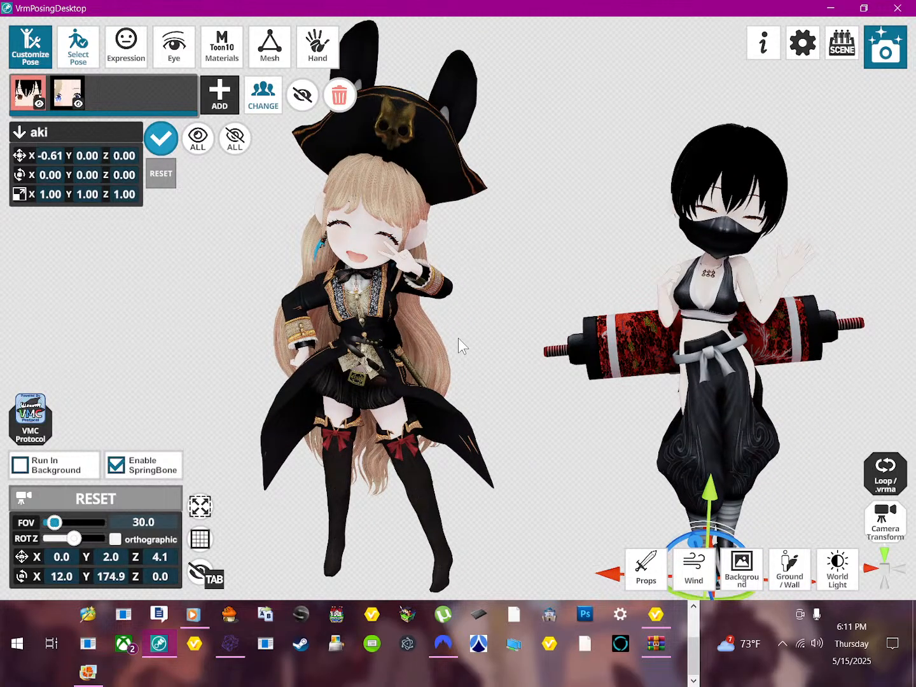
middle_drag(413, 375, 436, 383)
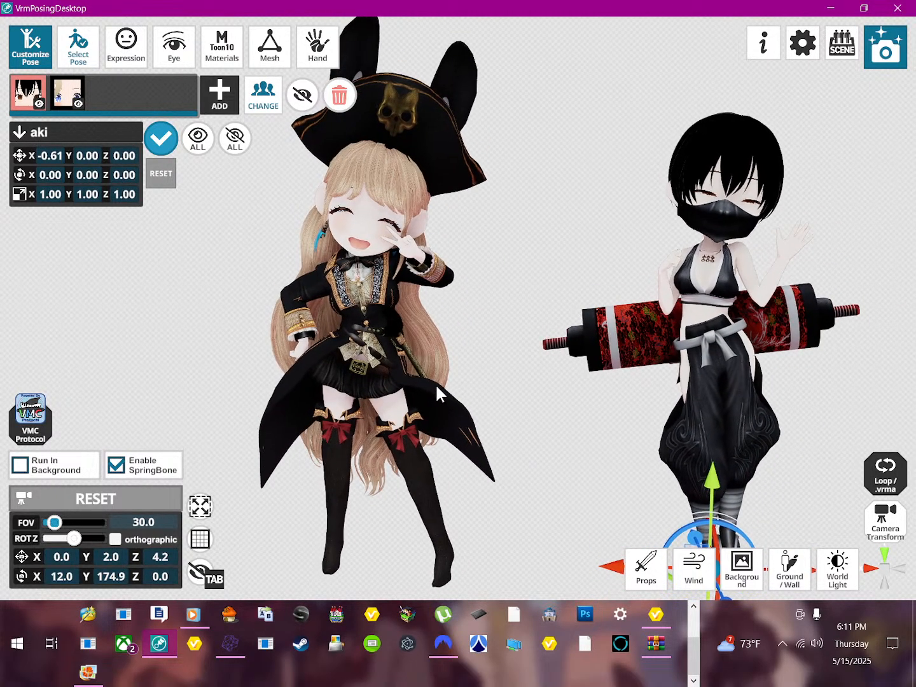
right_drag(436, 383, 461, 364)
middle_drag(497, 364, 489, 369)
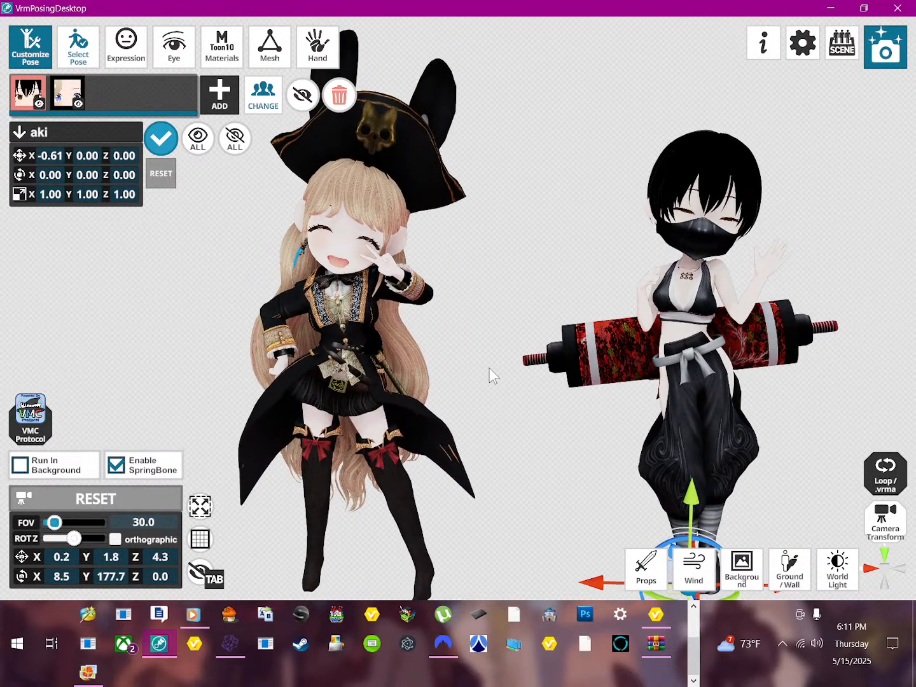
scroll(505, 389, down, 1)
scroll(506, 392, down, 1)
middle_drag(547, 385, 552, 363)
drag(663, 504, 620, 509)
- Move the pirate bunny avatar closer to the ninja at X 0.11 and rotate it to about 328.36 on Y
click(371, 329)
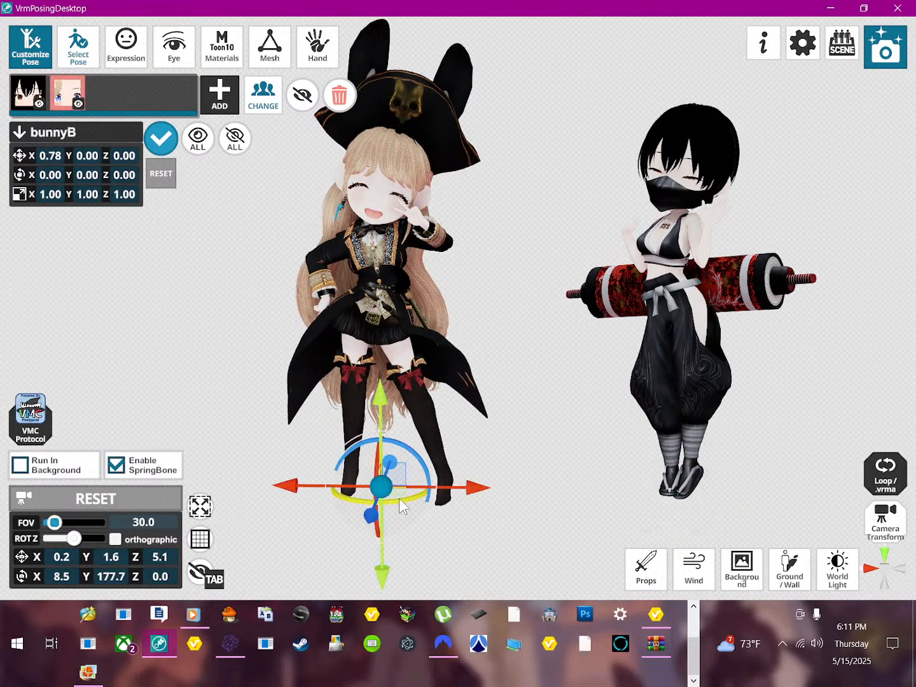
drag(399, 499, 540, 490)
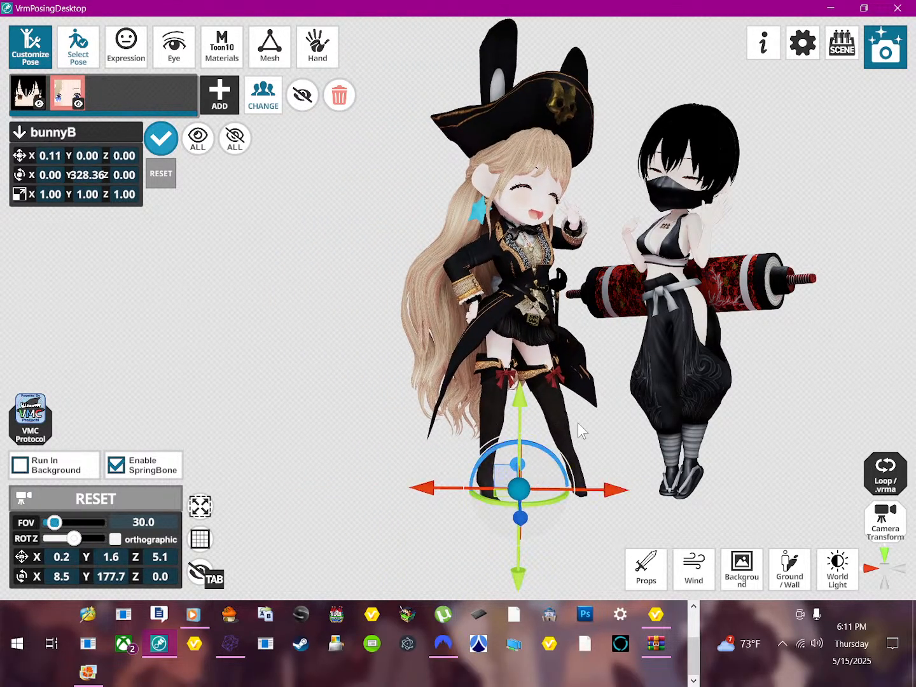
- Frame both avatars together in a closer, slightly raised camera view for the picture
middle_drag(578, 422, 552, 432)
scroll(551, 439, up, 1)
scroll(547, 439, up, 3)
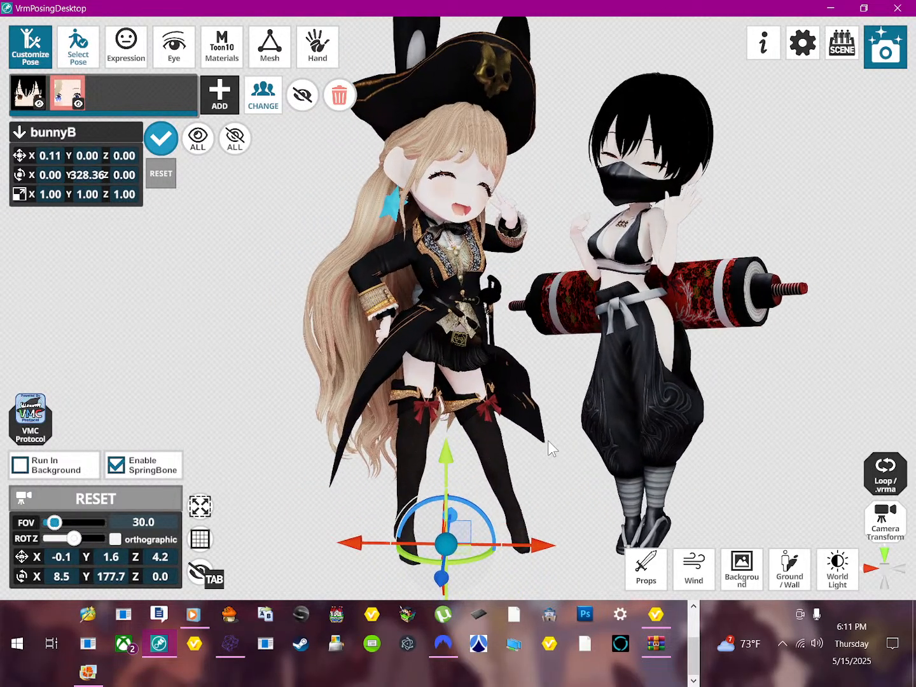
right_drag(606, 434, 504, 467)
middle_drag(505, 468, 523, 491)
scroll(523, 492, up, 3)
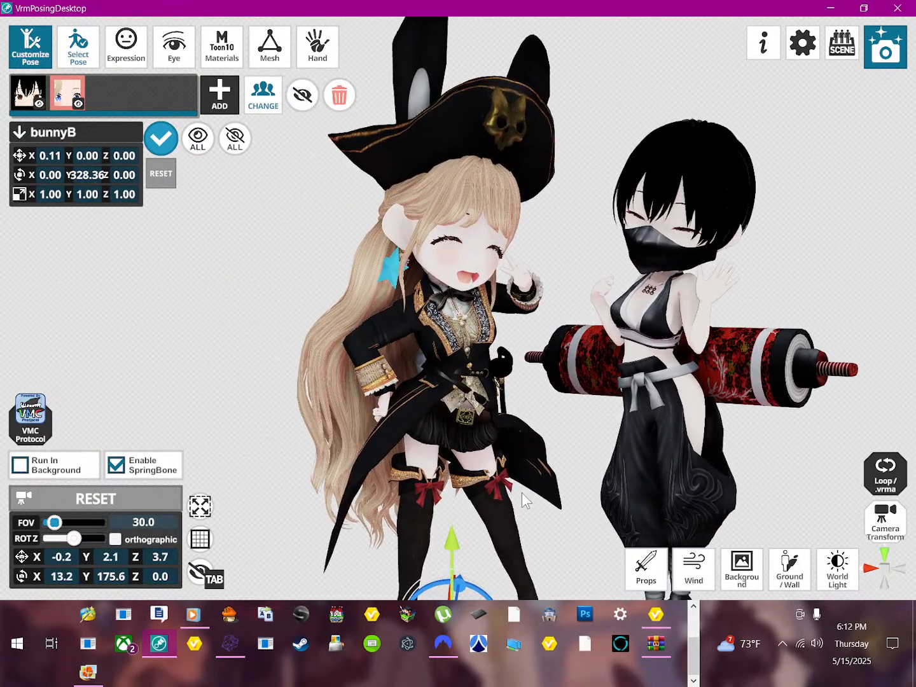
scroll(530, 492, down, 2)
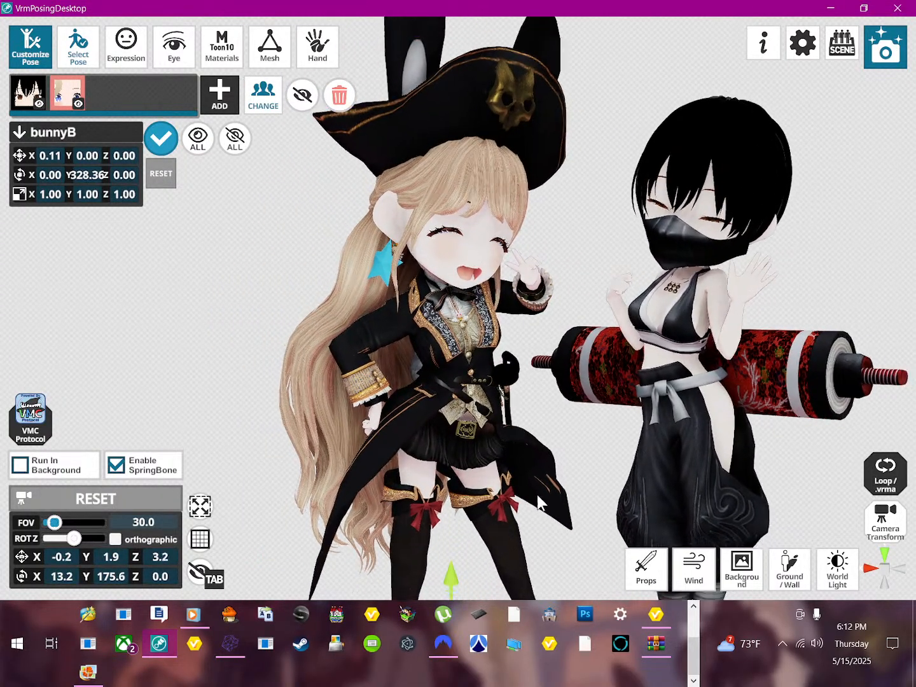
mouse_move(537, 494)
middle_down()
mouse_move(543, 479)
mouse_move(531, 489)
mouse_move(541, 503)
middle_up()
scroll(544, 479, down, 1)
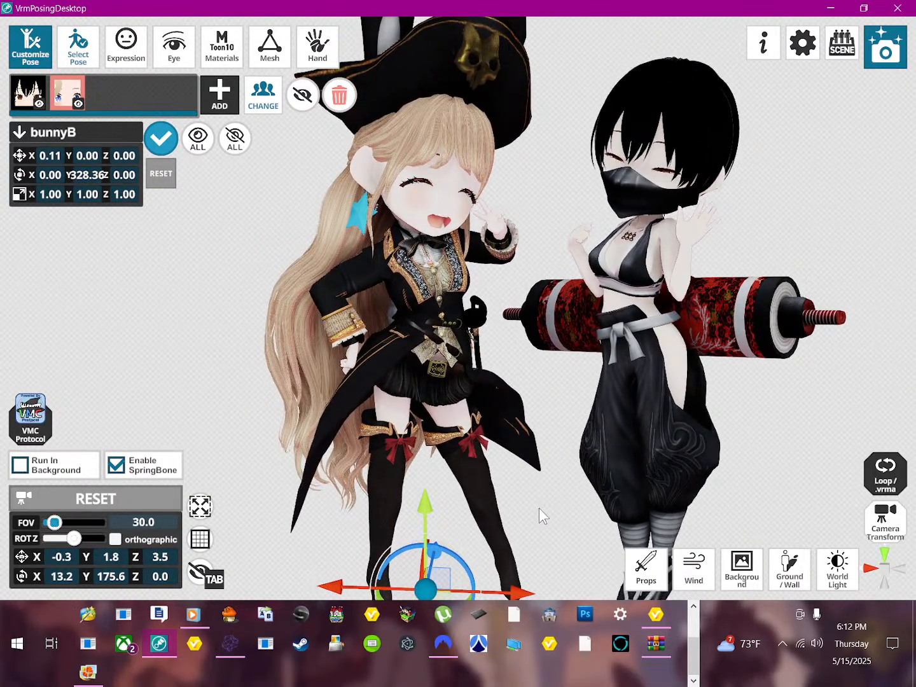
middle_drag(613, 419, 608, 418)
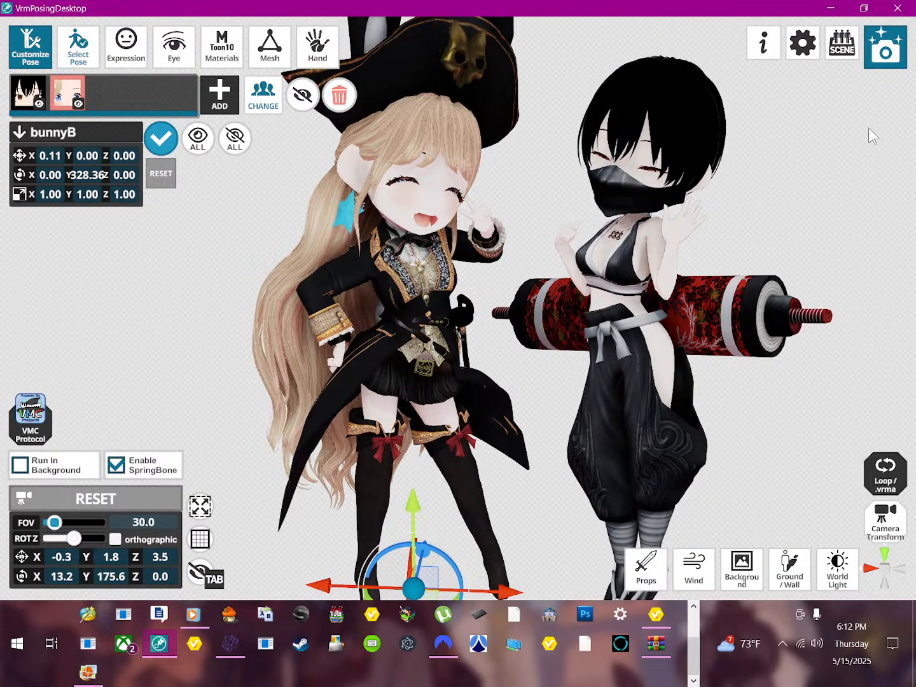
- Recentre both avatars in the export preview and export the scene as a 1600 × 1019 PNG to the Desktop
click(885, 48)
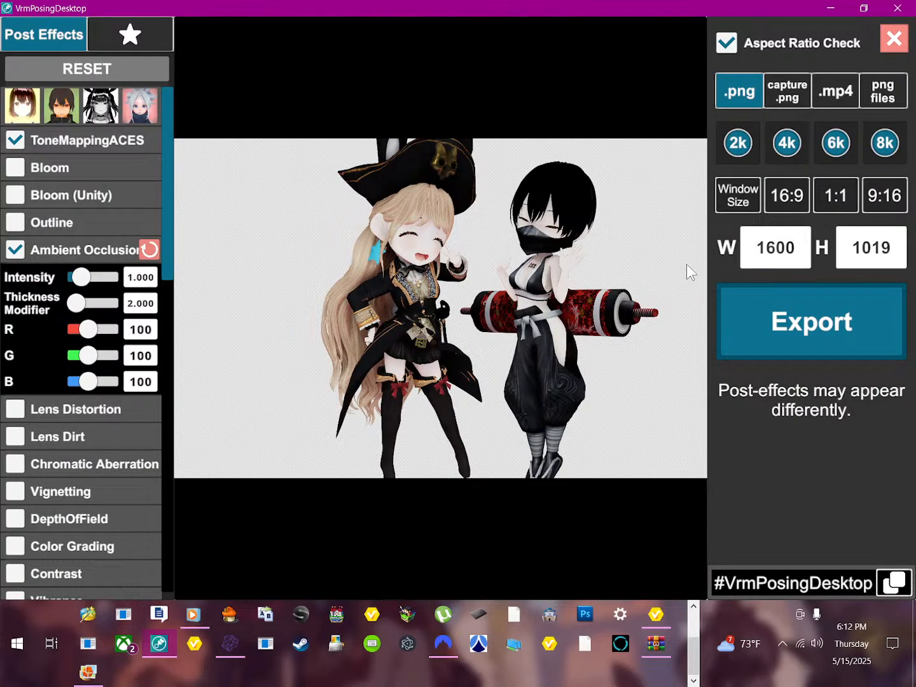
middle_drag(633, 299, 609, 297)
scroll(609, 300, up, 1)
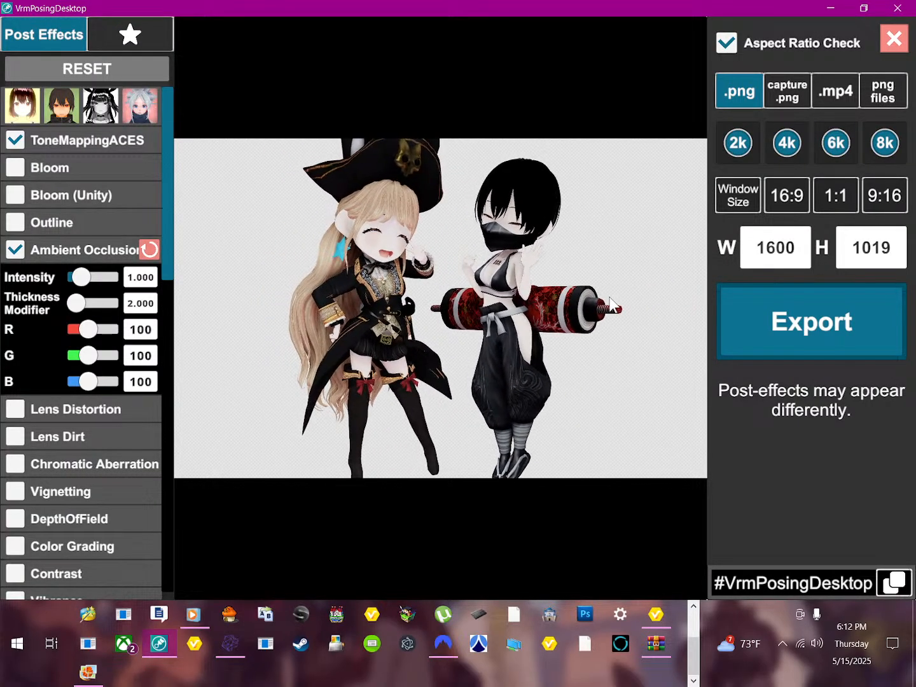
scroll(611, 314, up, 3)
scroll(613, 322, down, 2)
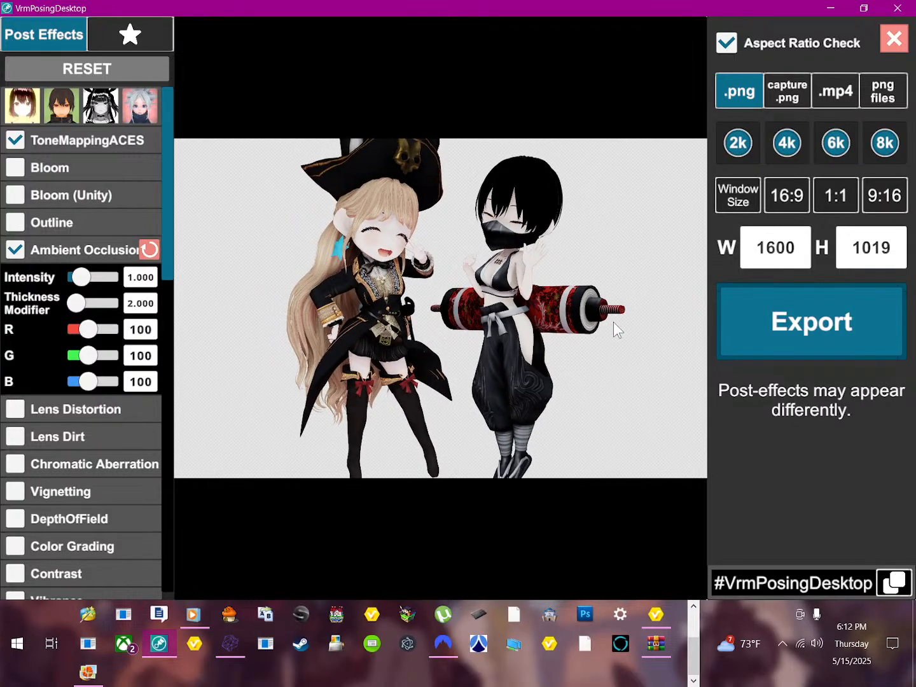
middle_drag(613, 322, 616, 334)
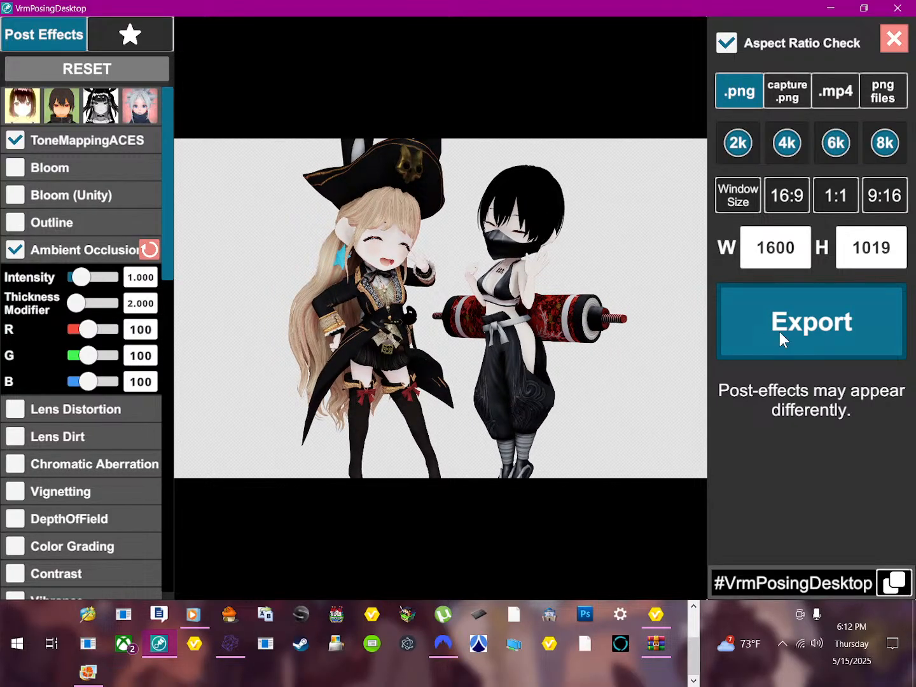
click(796, 331)
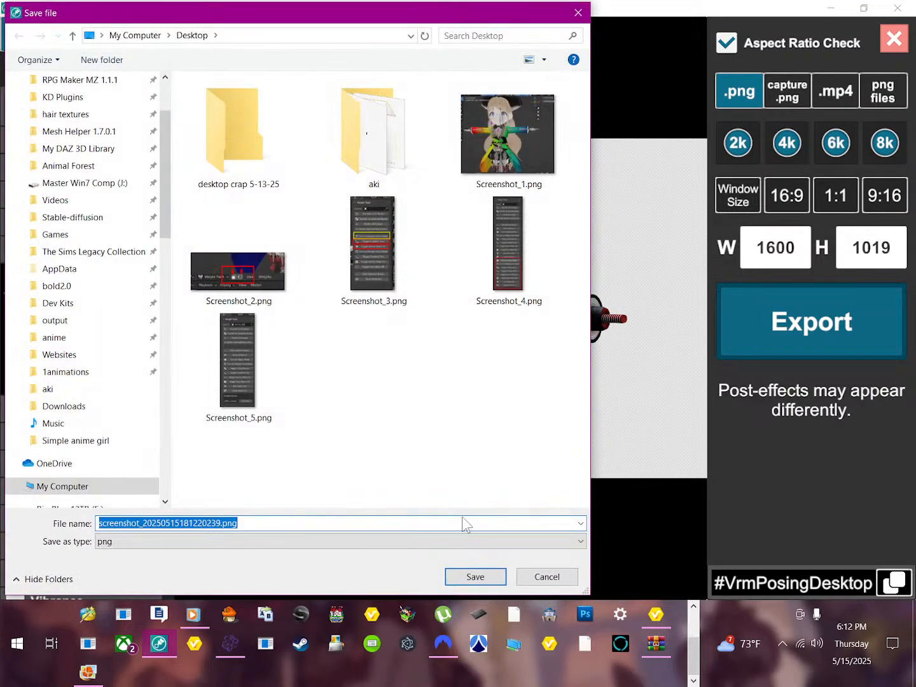
click(471, 576)
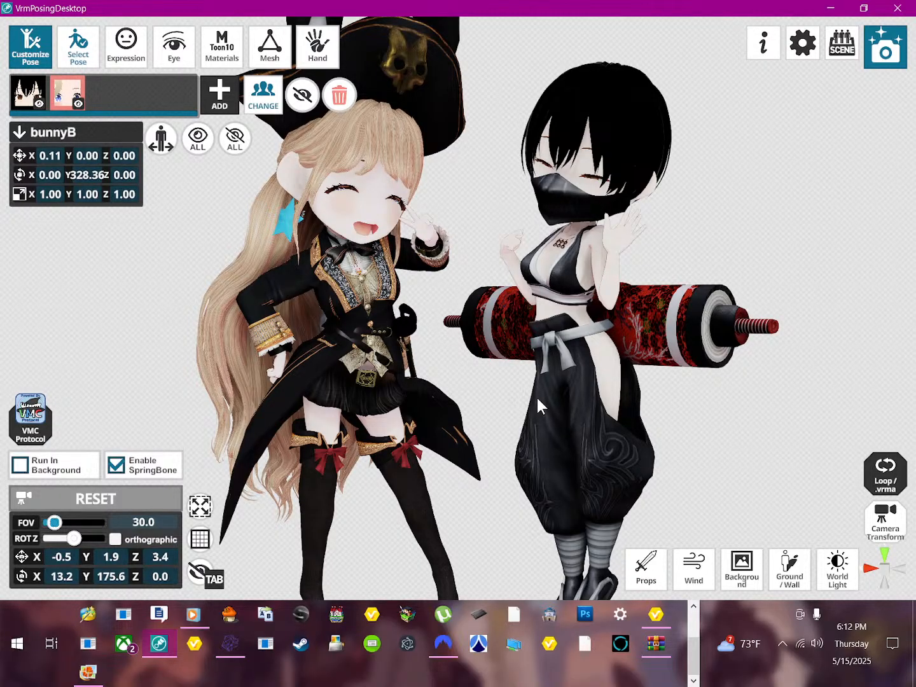
- Try several preset standing poses on the pirate bunny avatar and settle on the one with a raised, waving hand
click(88, 42)
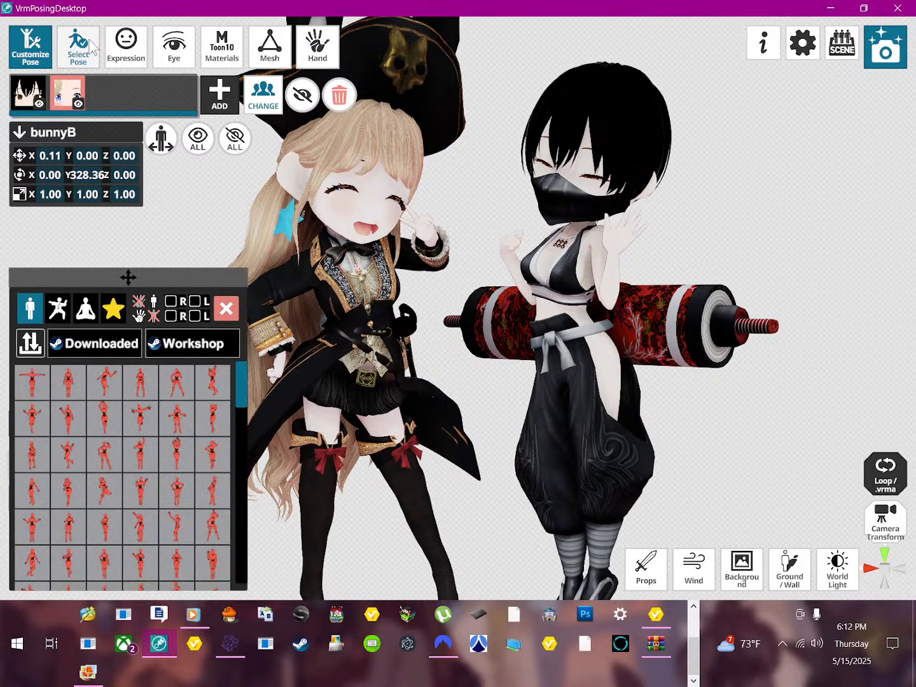
click(182, 457)
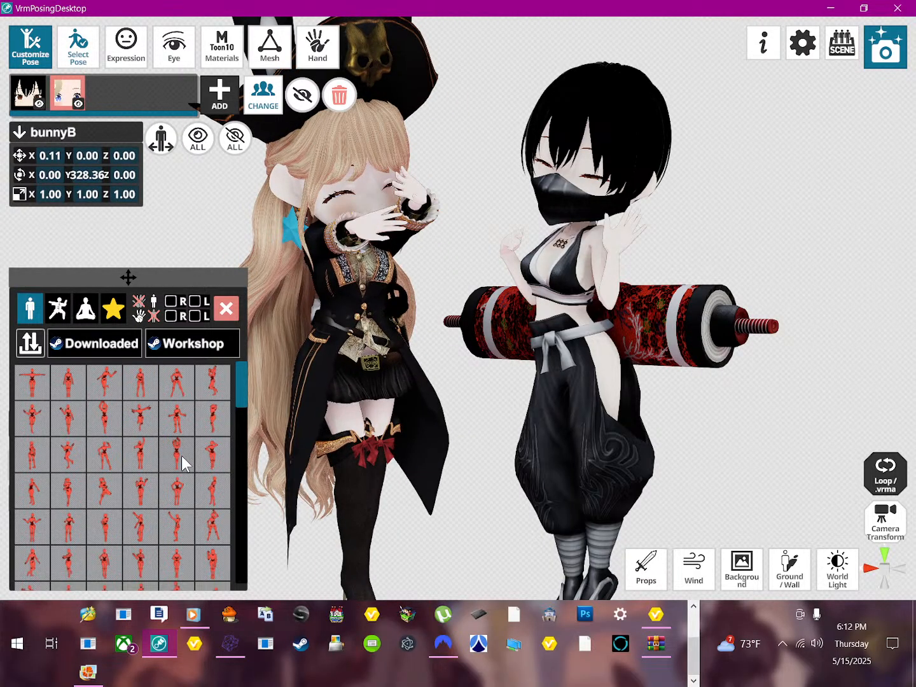
click(147, 525)
click(141, 531)
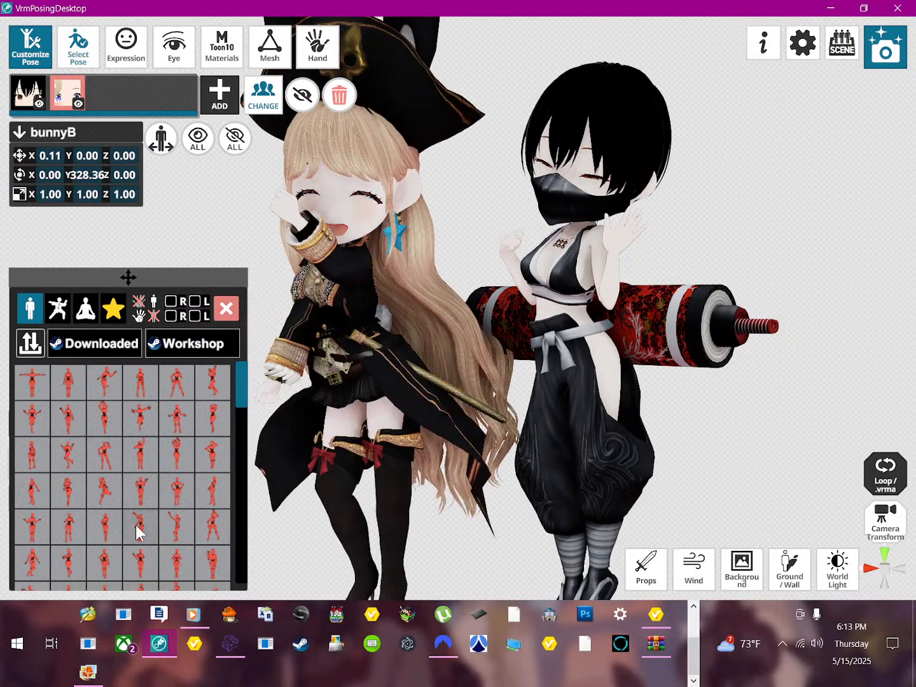
click(172, 524)
drag(267, 346, 318, 346)
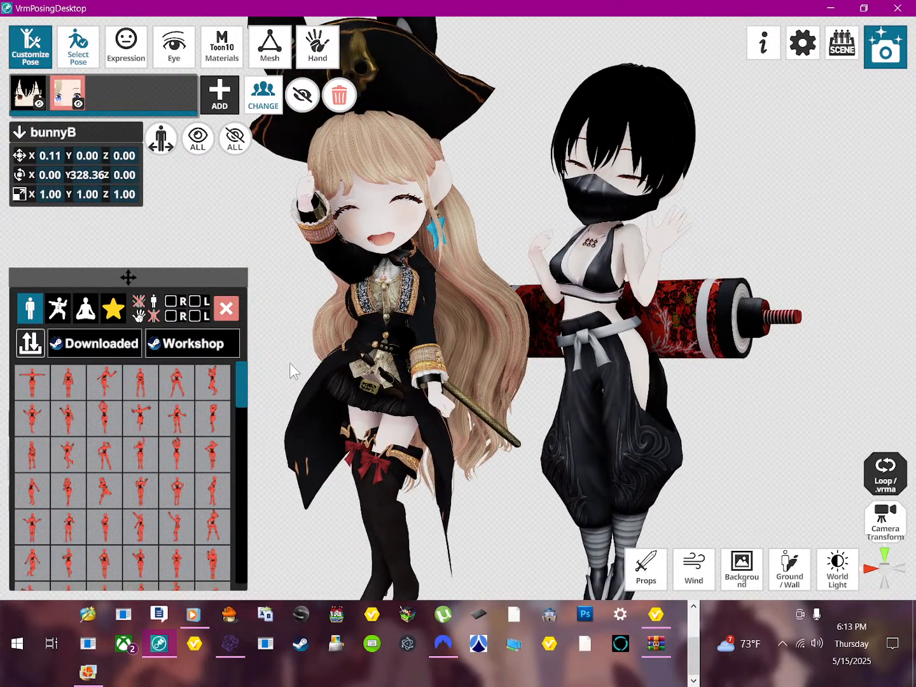
click(214, 522)
click(156, 518)
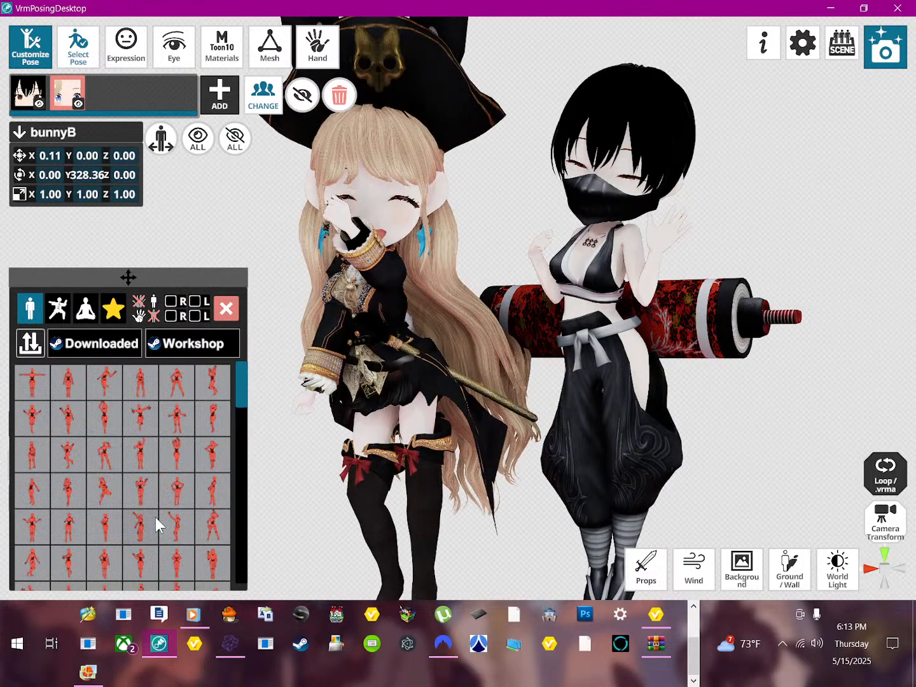
click(105, 527)
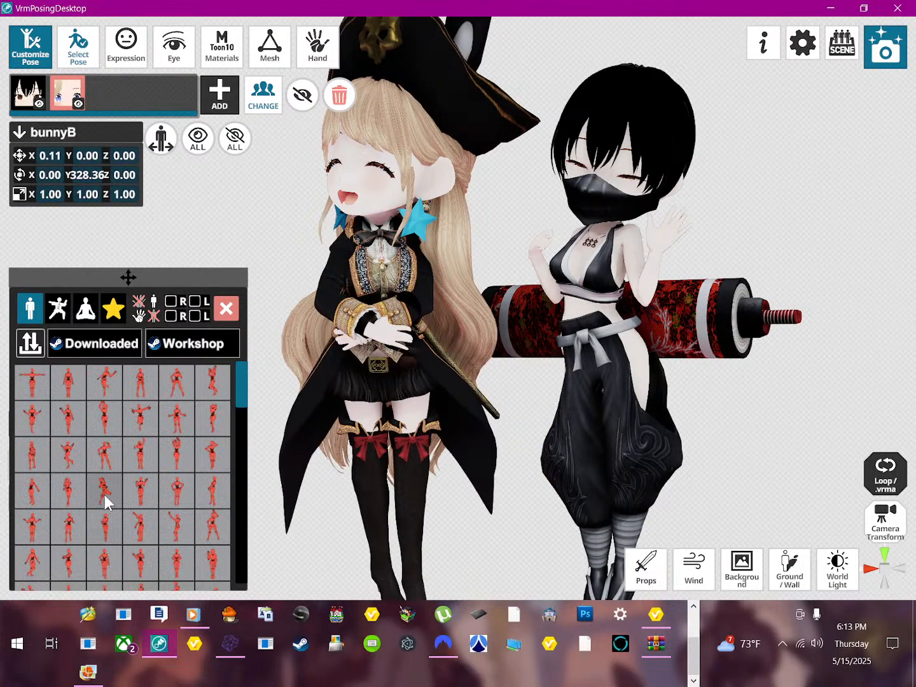
click(105, 497)
click(68, 507)
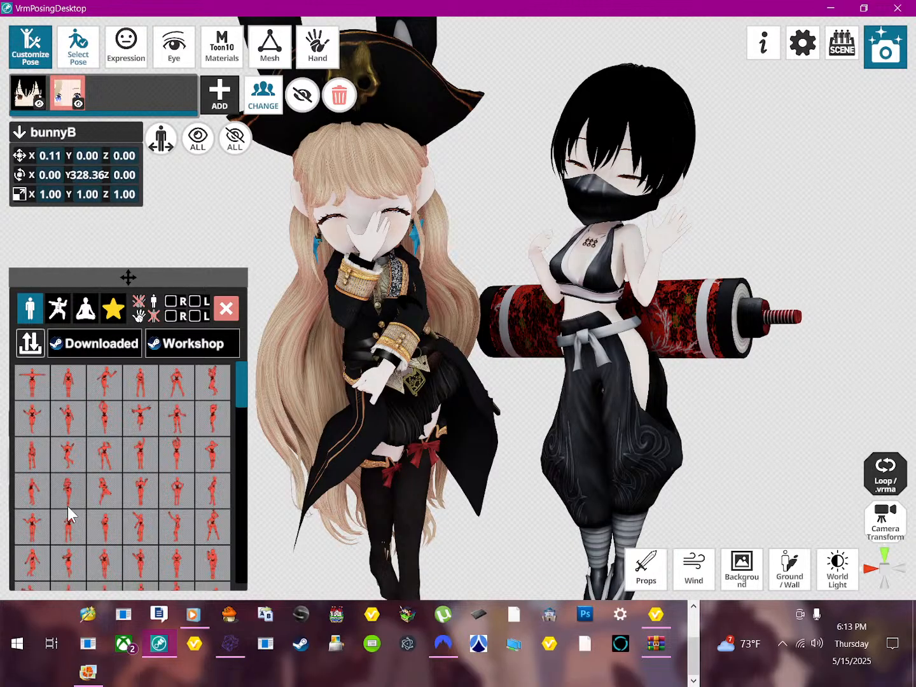
click(204, 484)
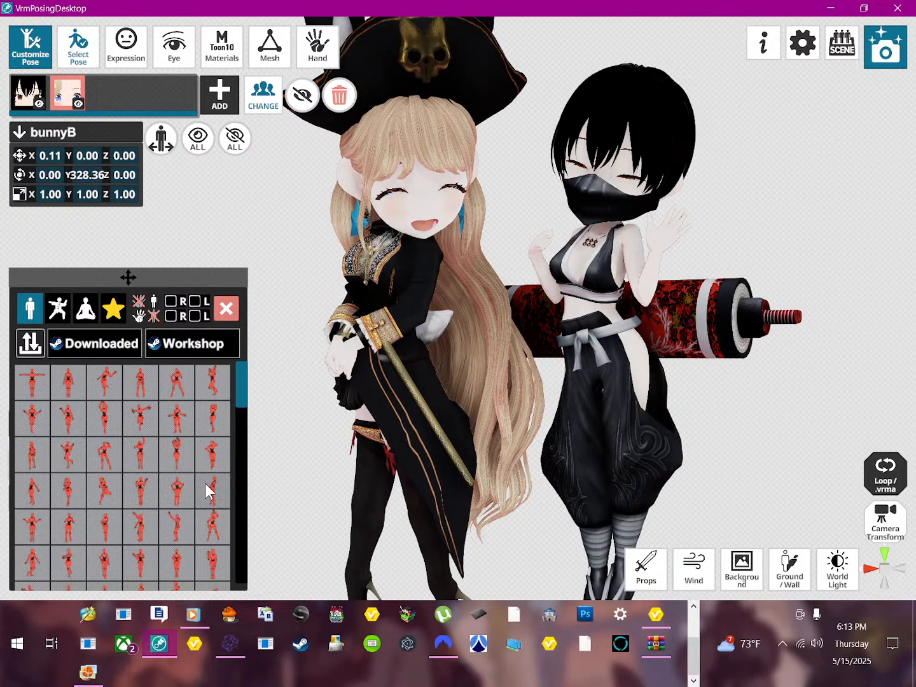
click(191, 526)
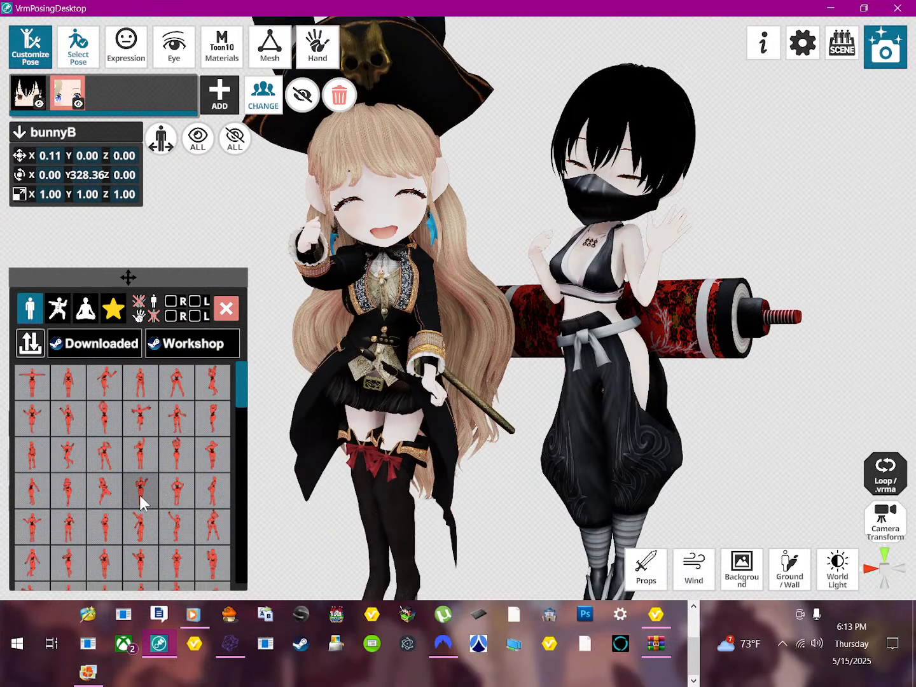
click(140, 495)
- Frame a close-up of both avatars' upper bodies, check it in the export preview, and return to the posing view
scroll(502, 287, up, 5)
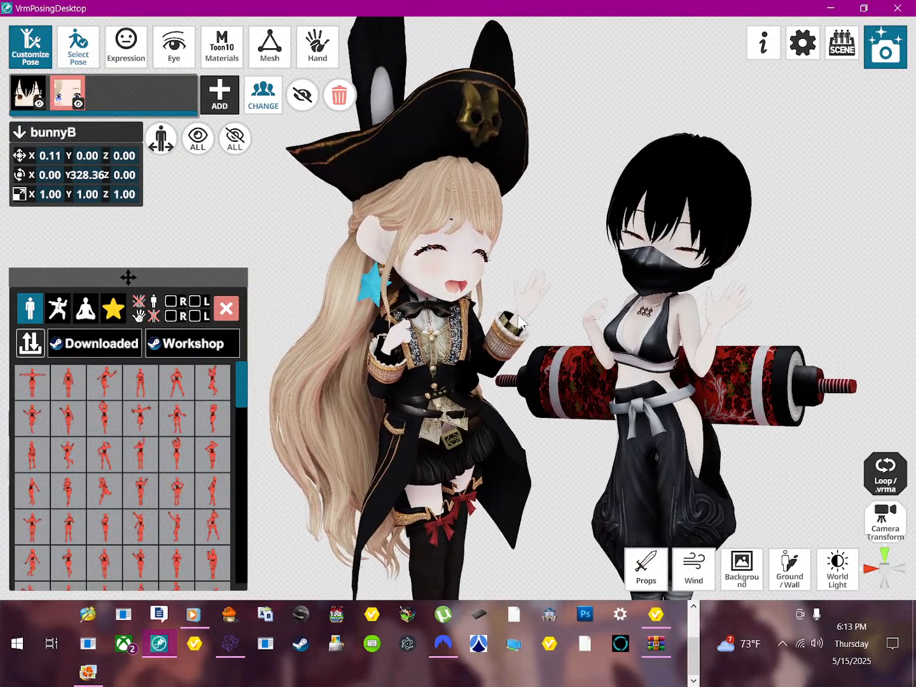
scroll(516, 349, up, 5)
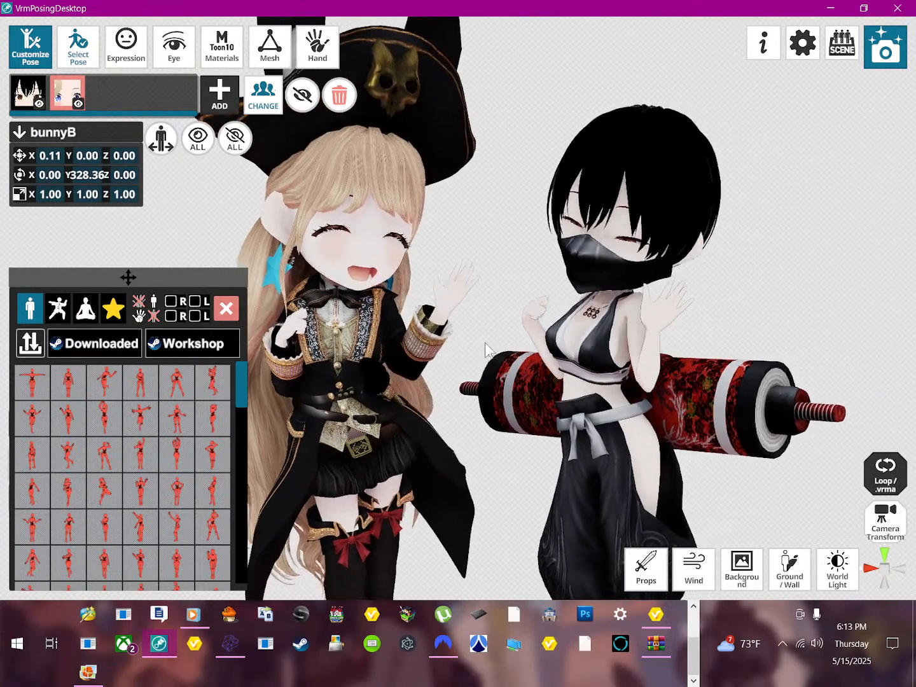
scroll(489, 341, up, 4)
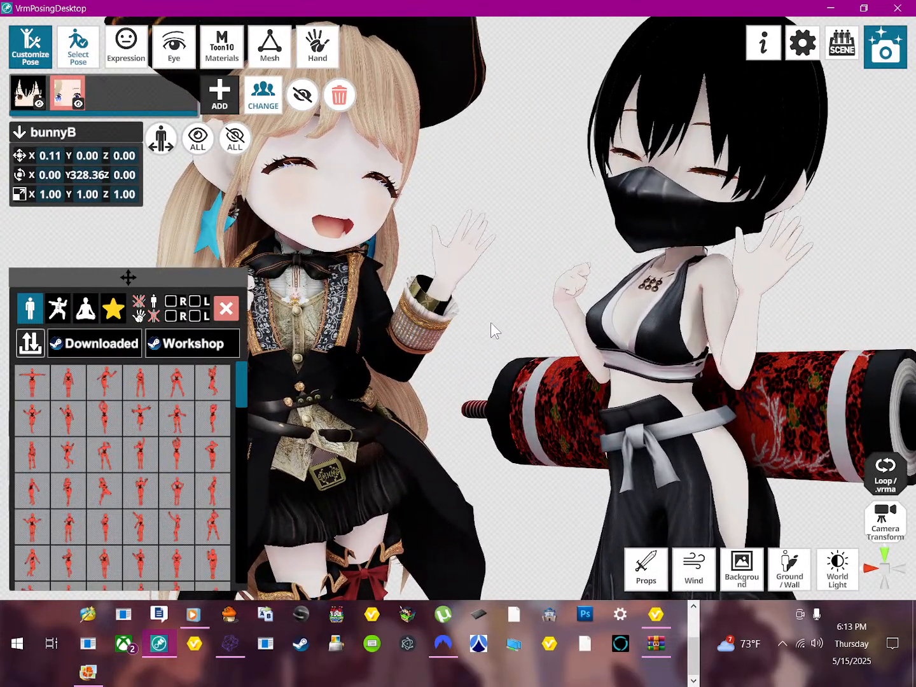
scroll(491, 331, up, 5)
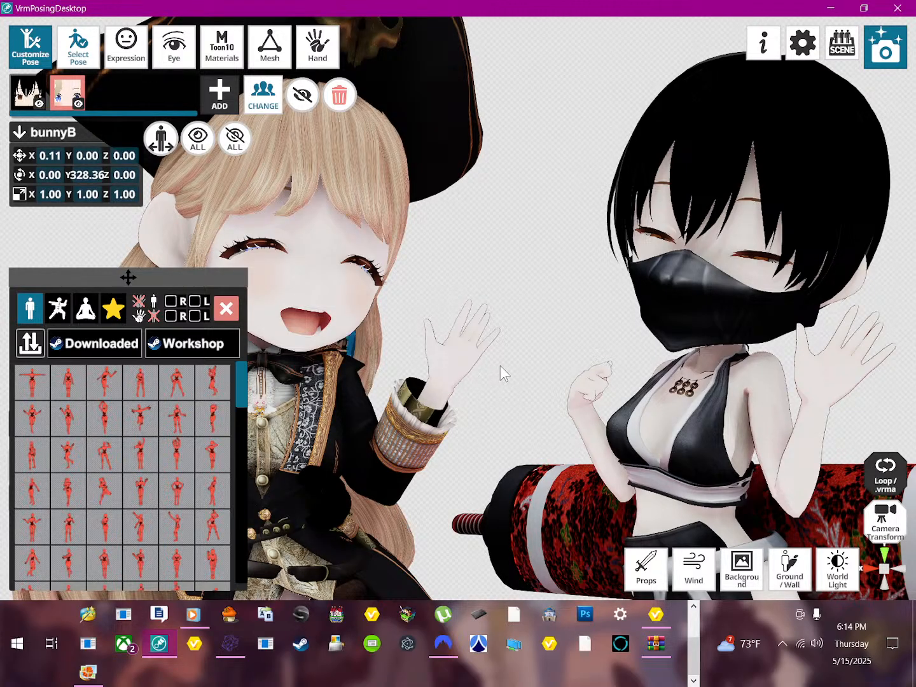
click(884, 47)
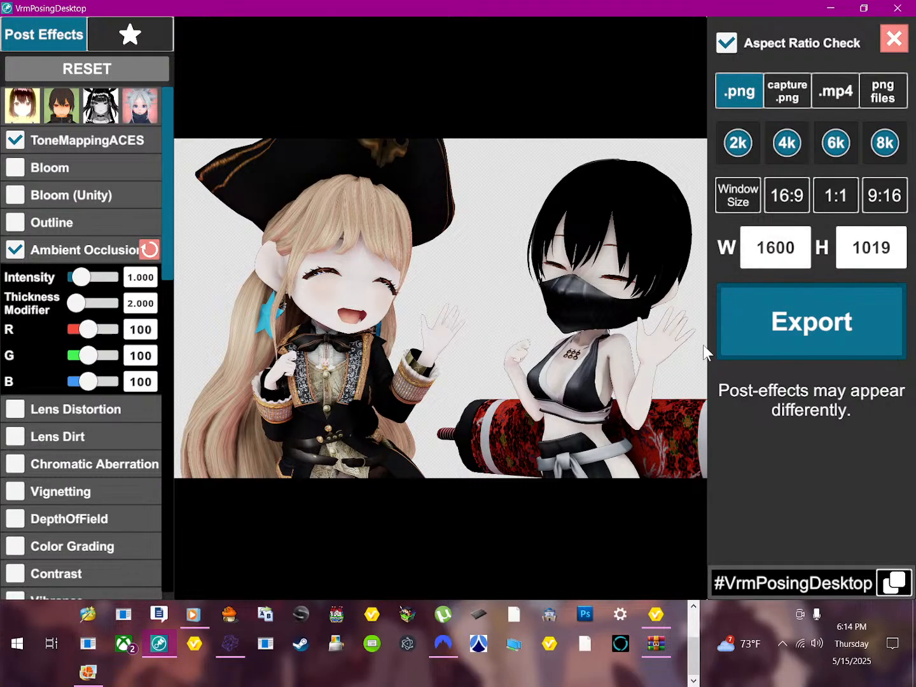
click(886, 45)
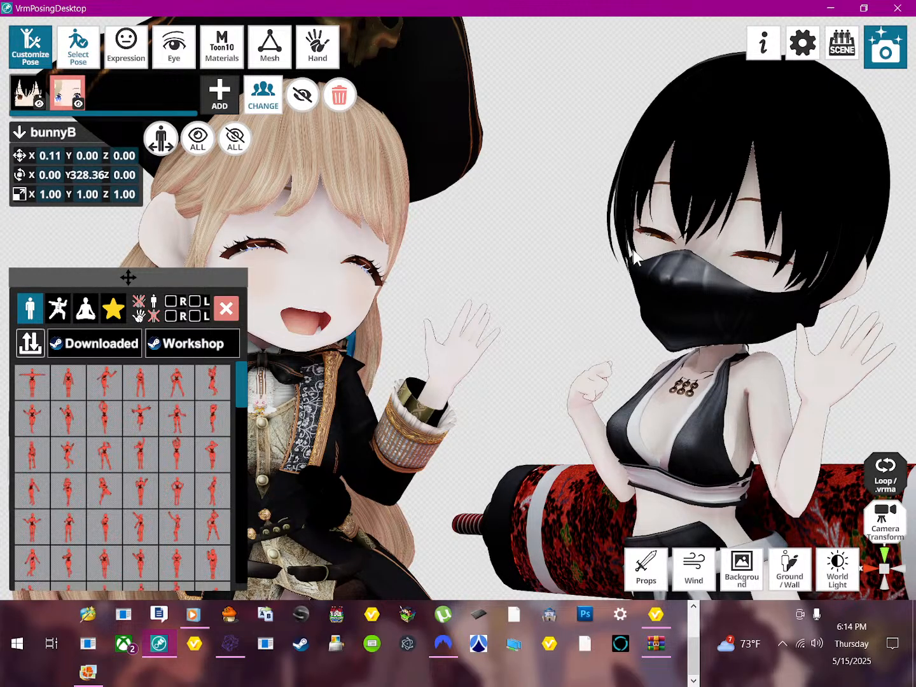
- Try several fixed background images and apply the blue one with snowflakes and sparkles
click(750, 580)
click(788, 341)
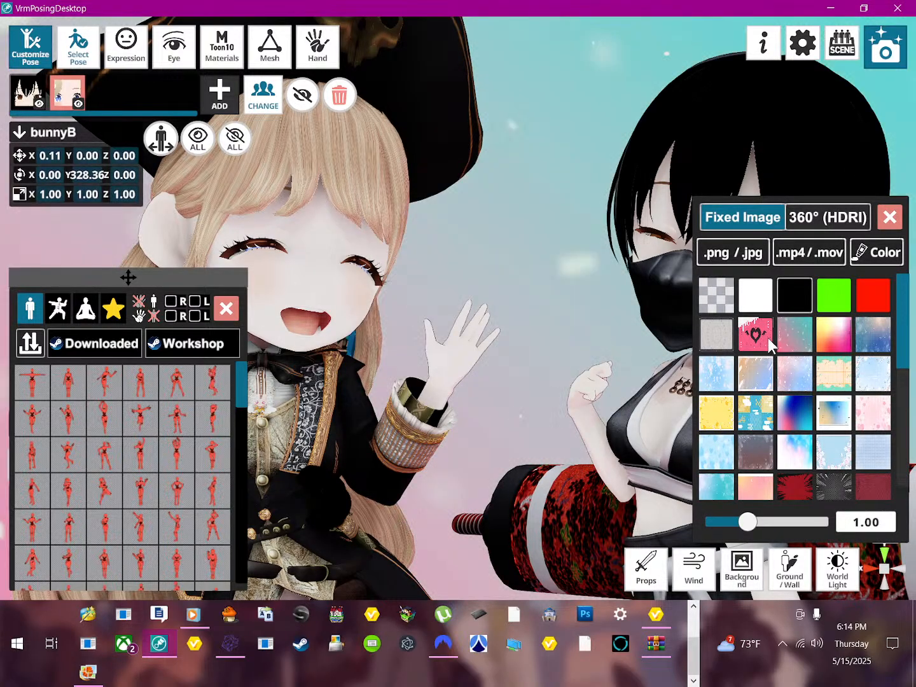
click(768, 338)
click(729, 346)
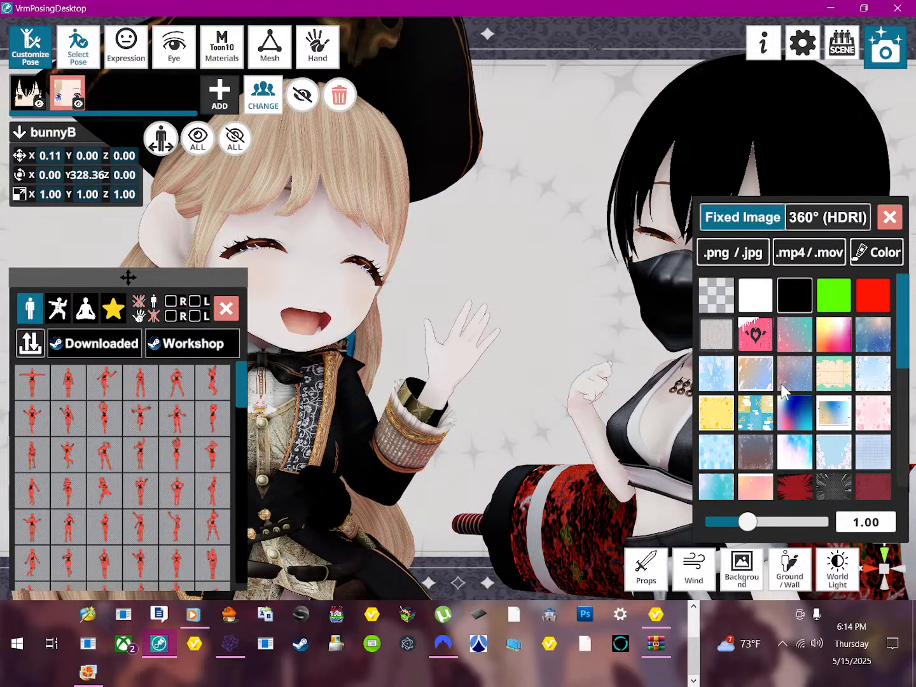
click(868, 342)
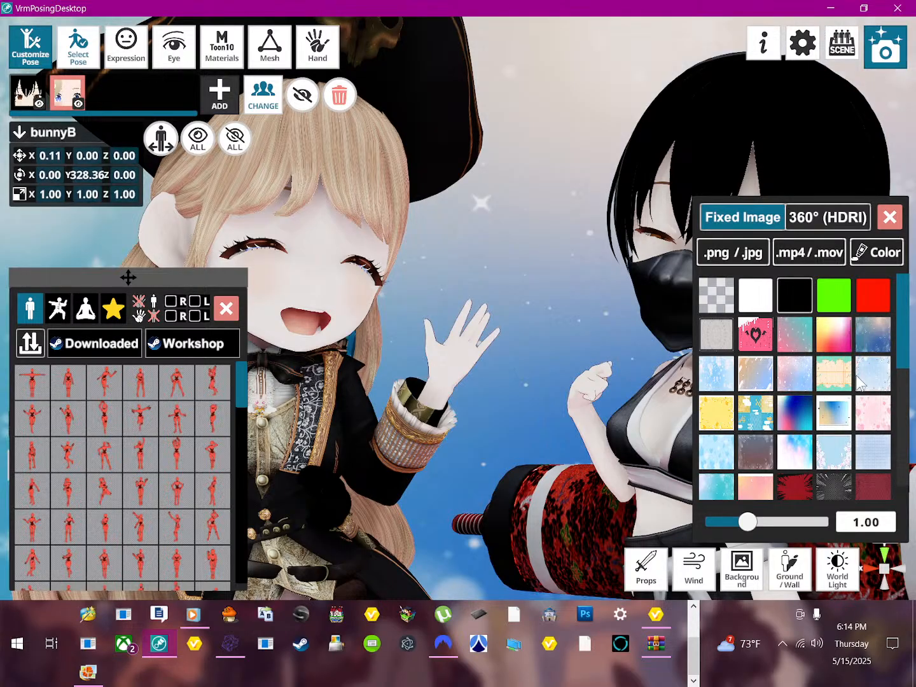
- Export the close-up with the snowflake background as a 1600 × 1019 PNG
click(877, 61)
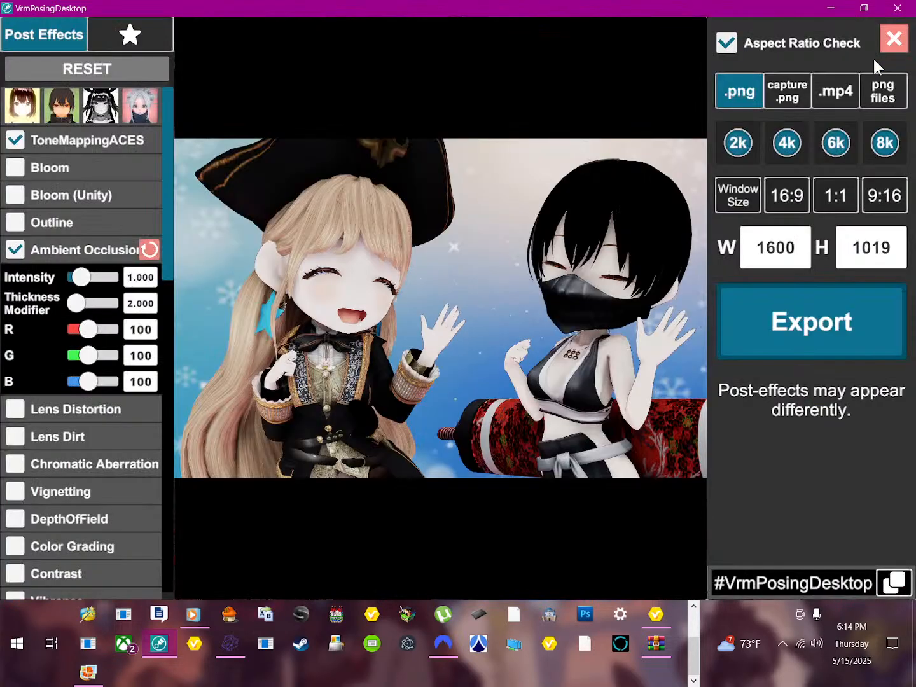
click(808, 330)
click(476, 578)
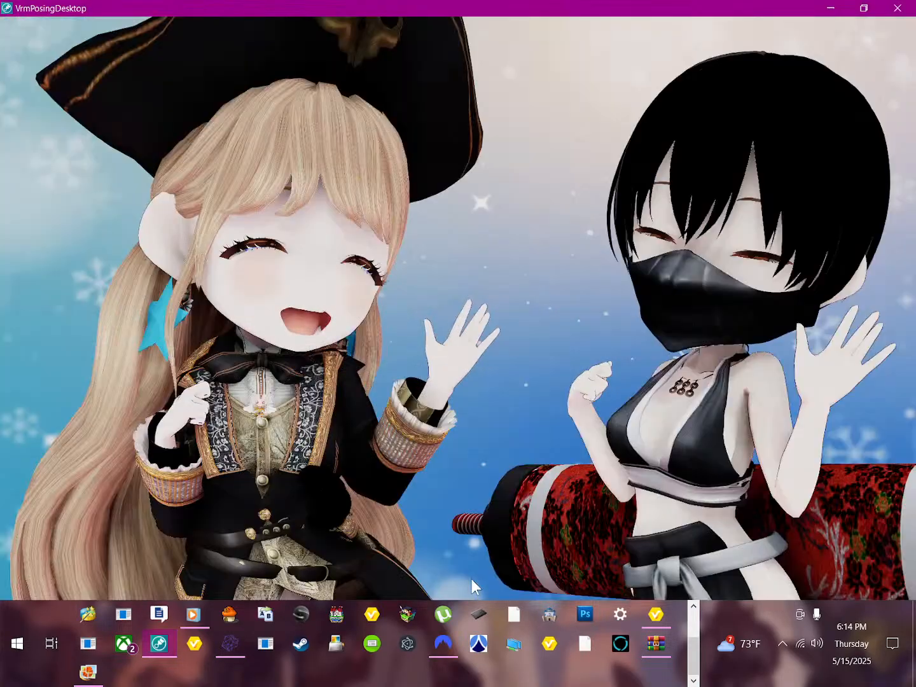